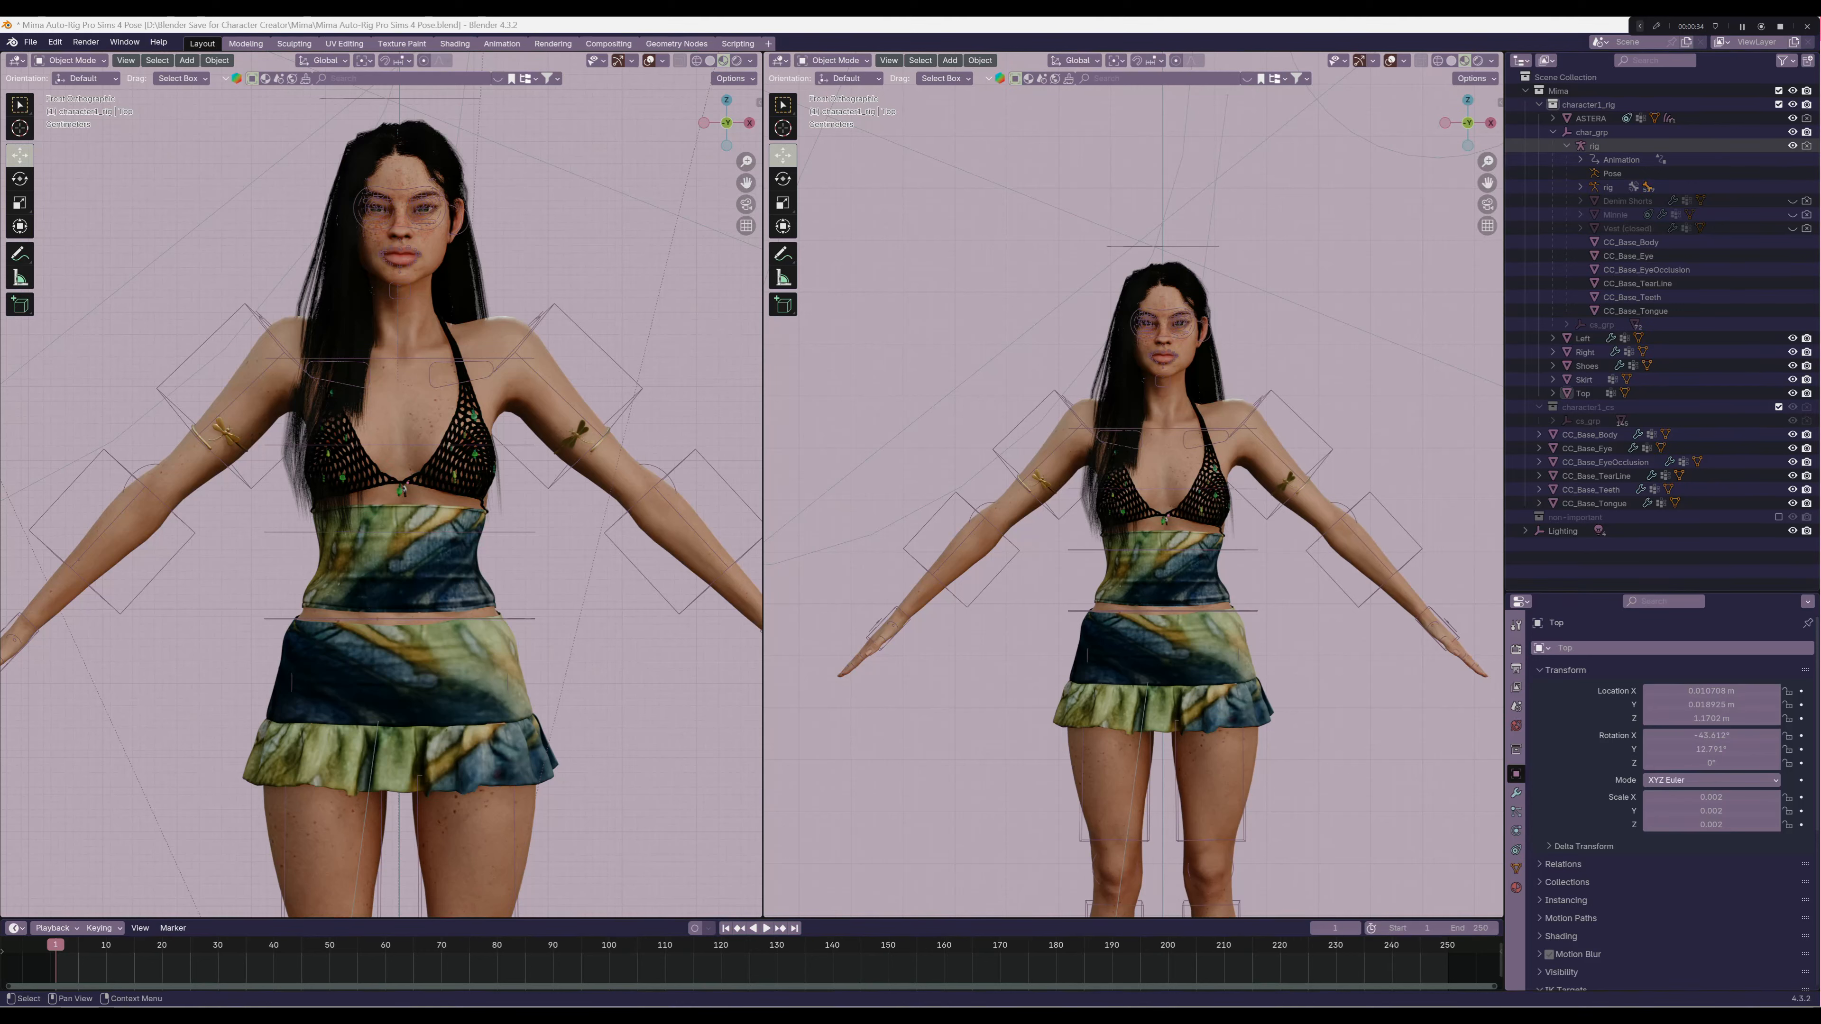
Parent the Top garment to the rig using Armature Deform With Empty Groups
{"action": "left_click", "coordinate": [1566, 146]}
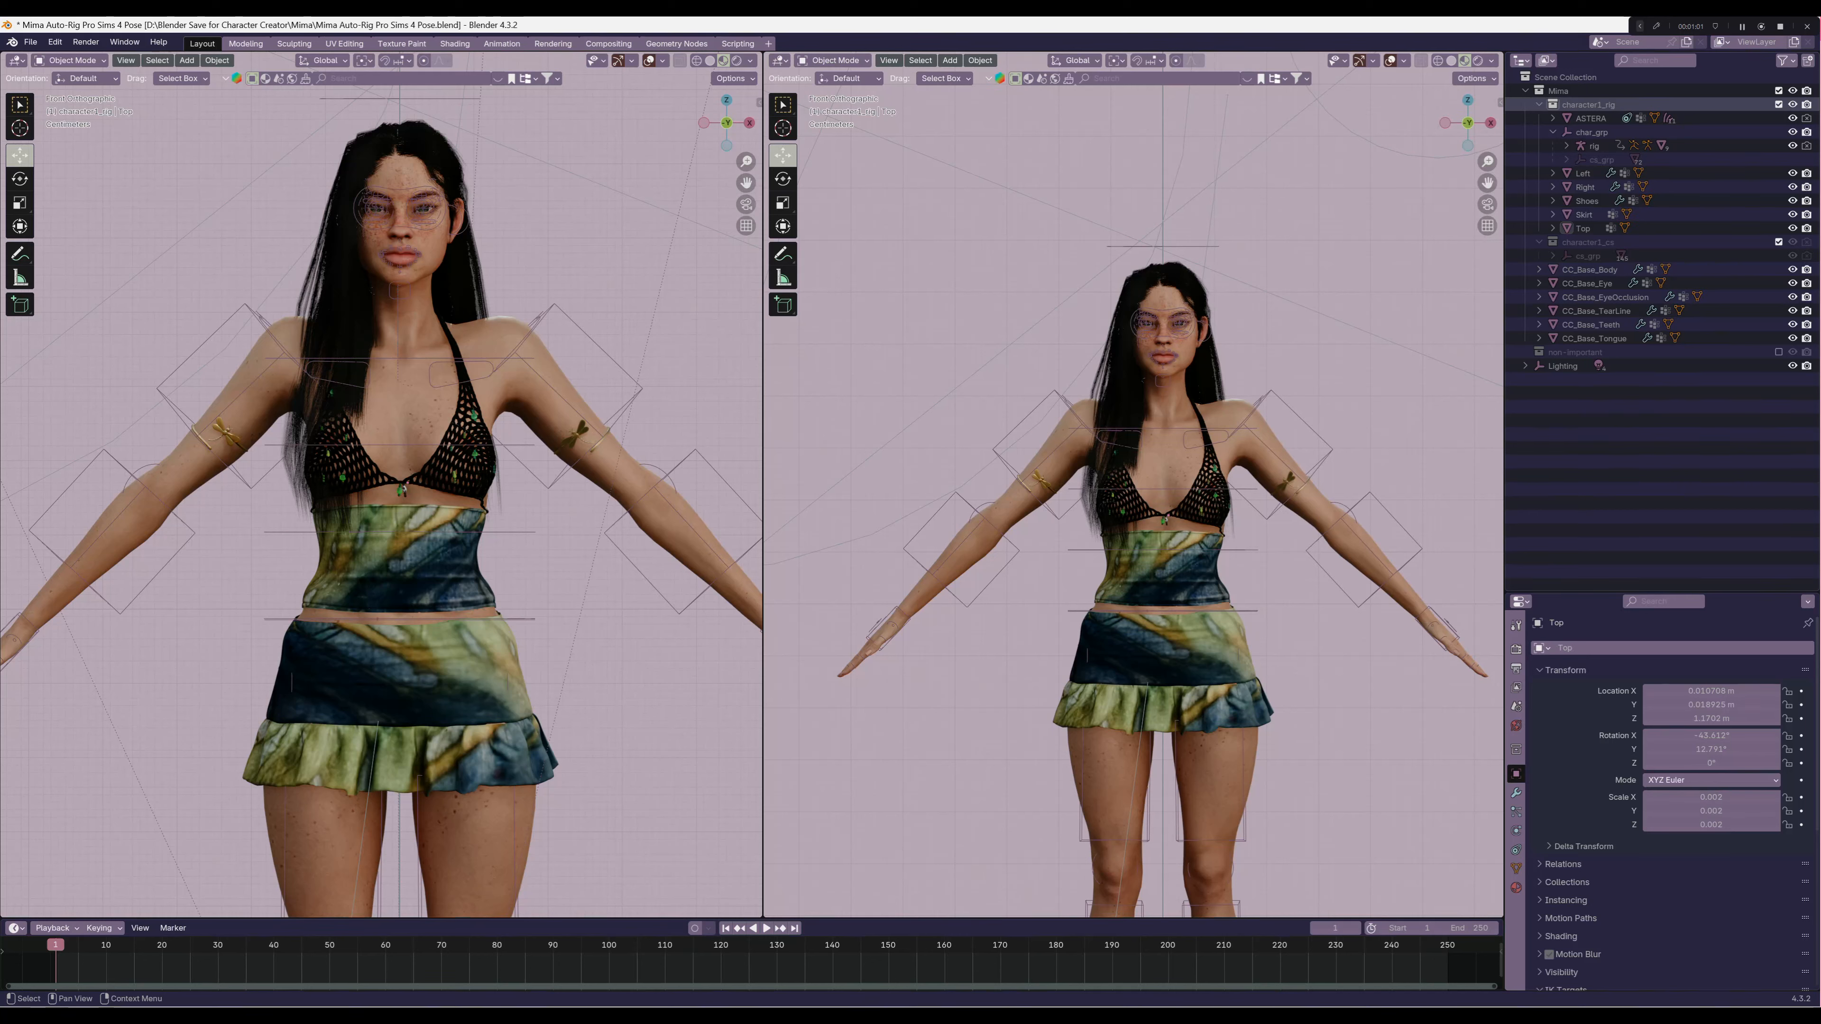
{"action": "left_click", "coordinate": [1588, 104]}
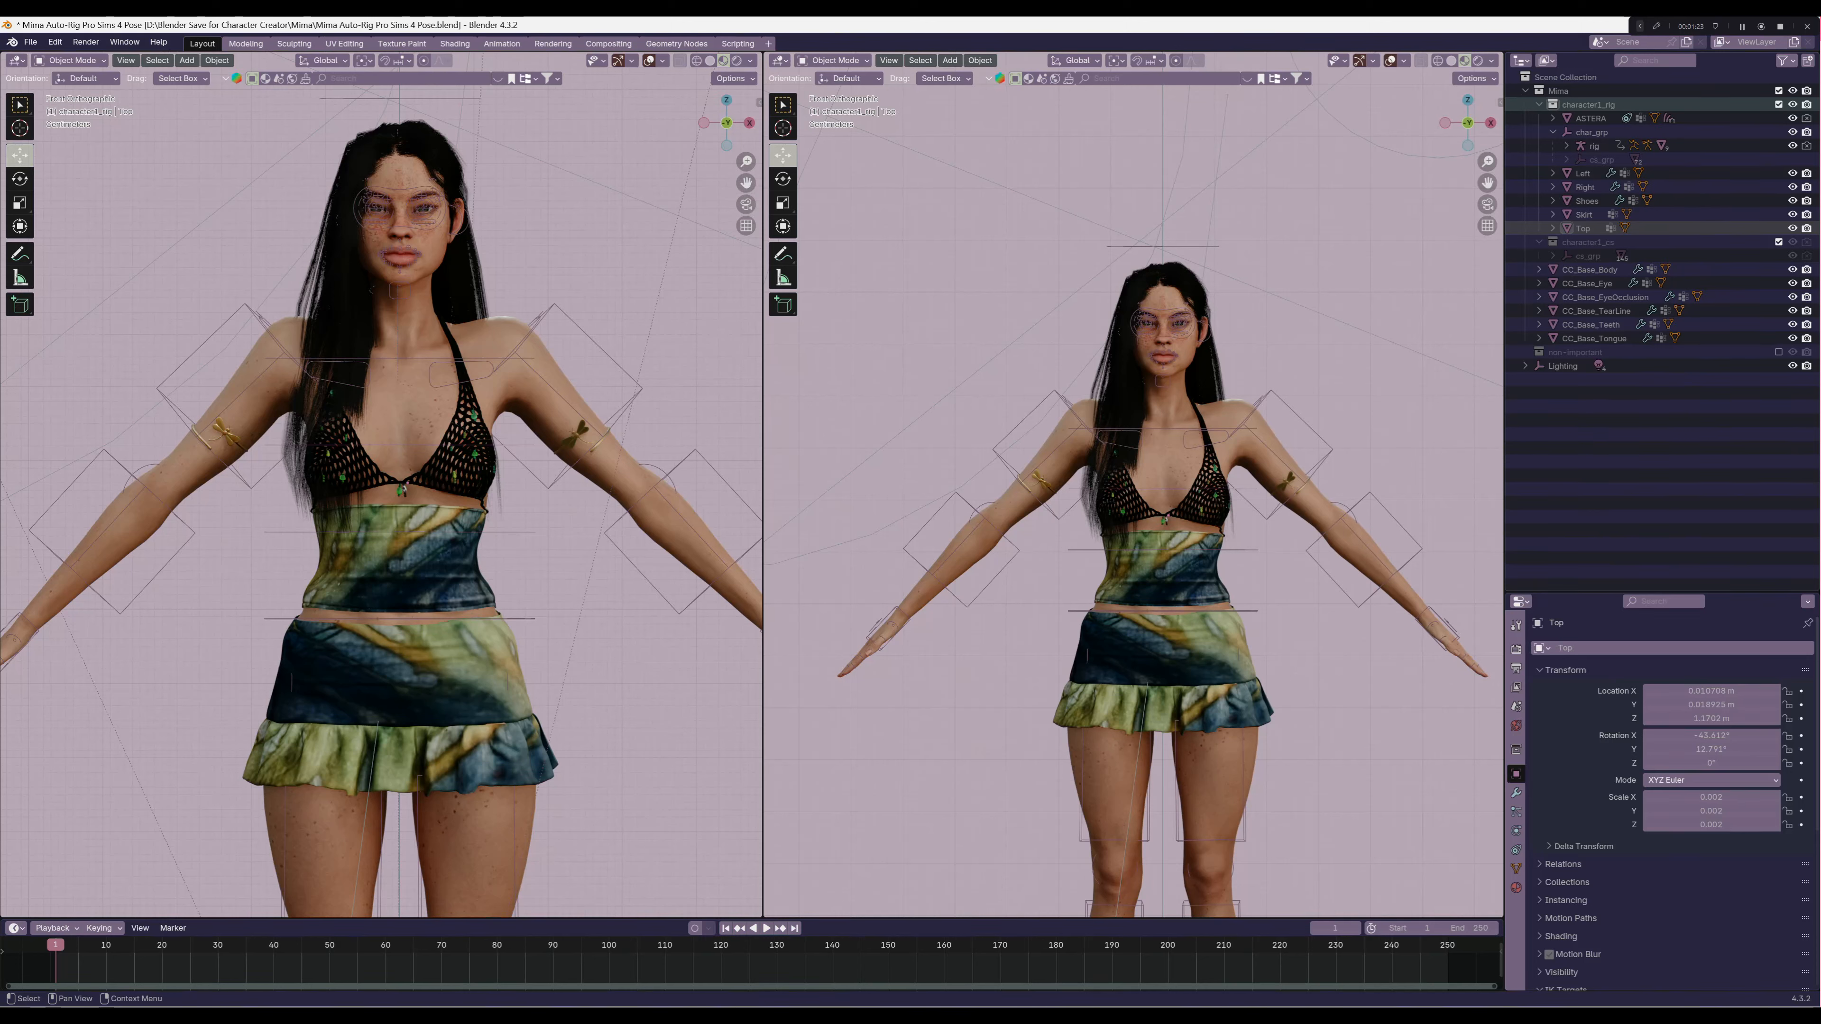
{"action": "left_click", "coordinate": [404, 491]}
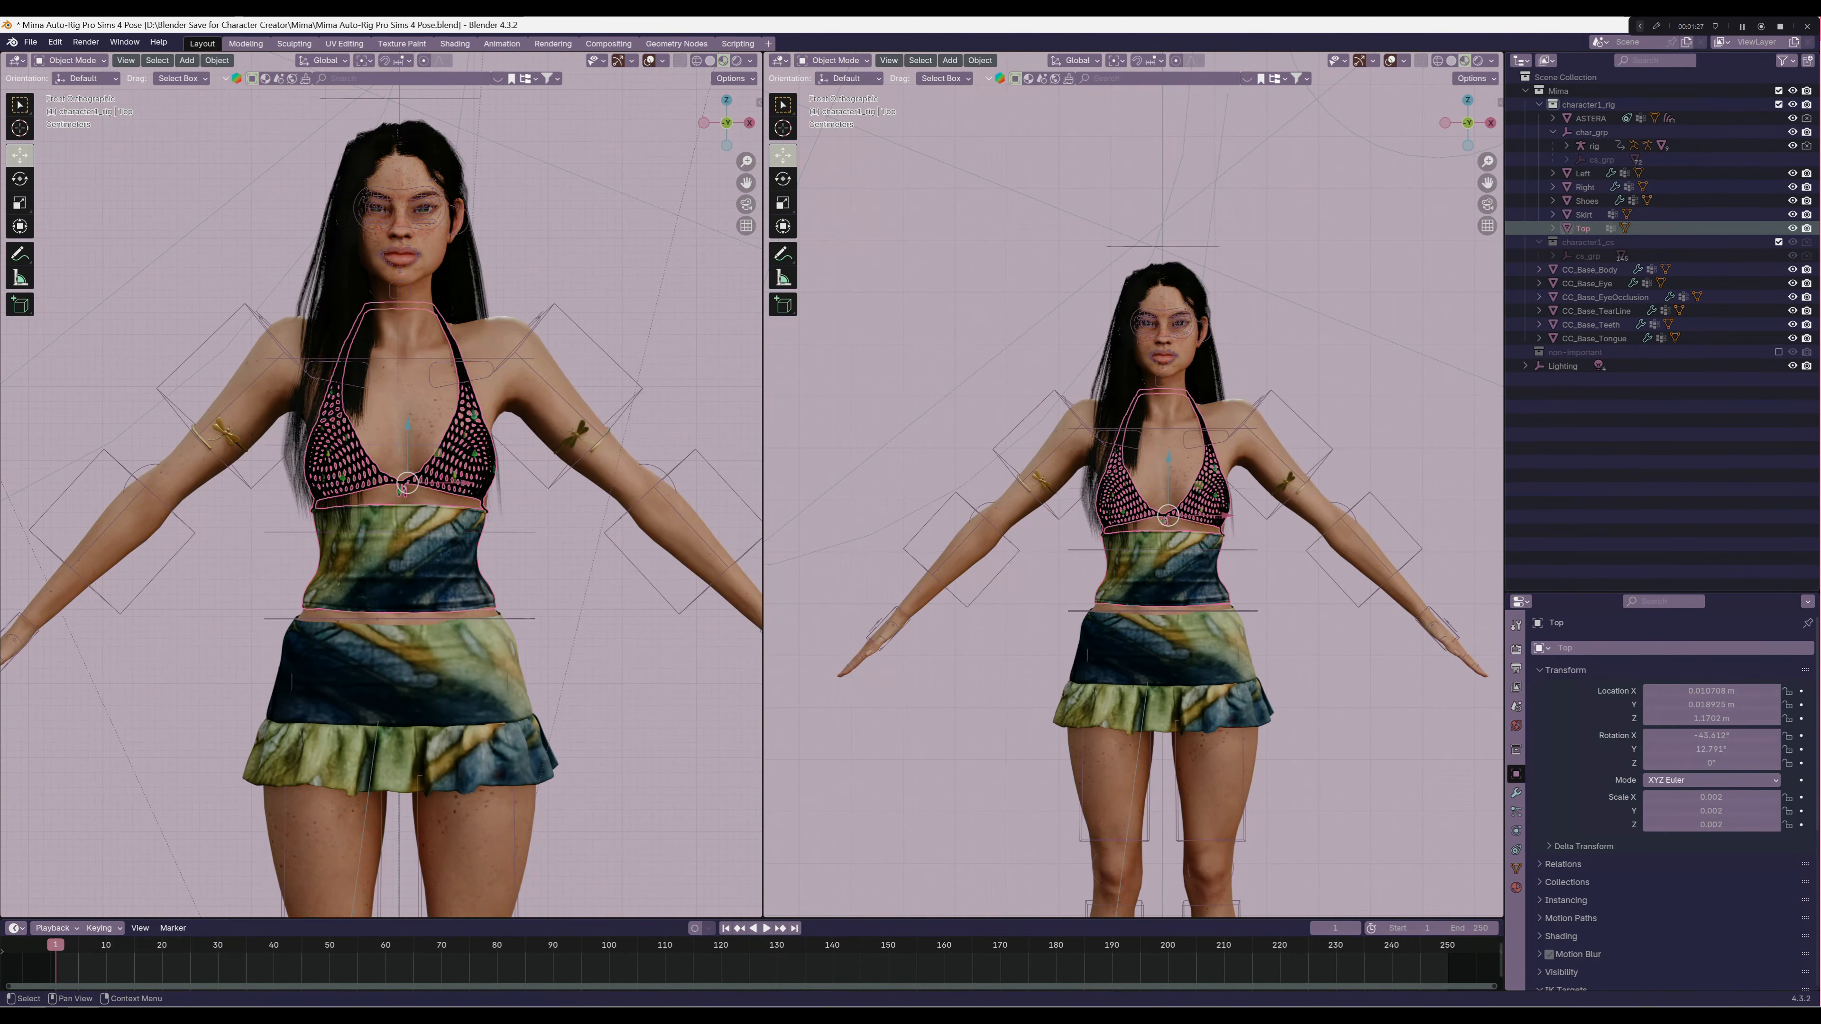
{"action": "left_click_drag", "start_coordinate": [1649, 594], "coordinate": [1650, 457]}
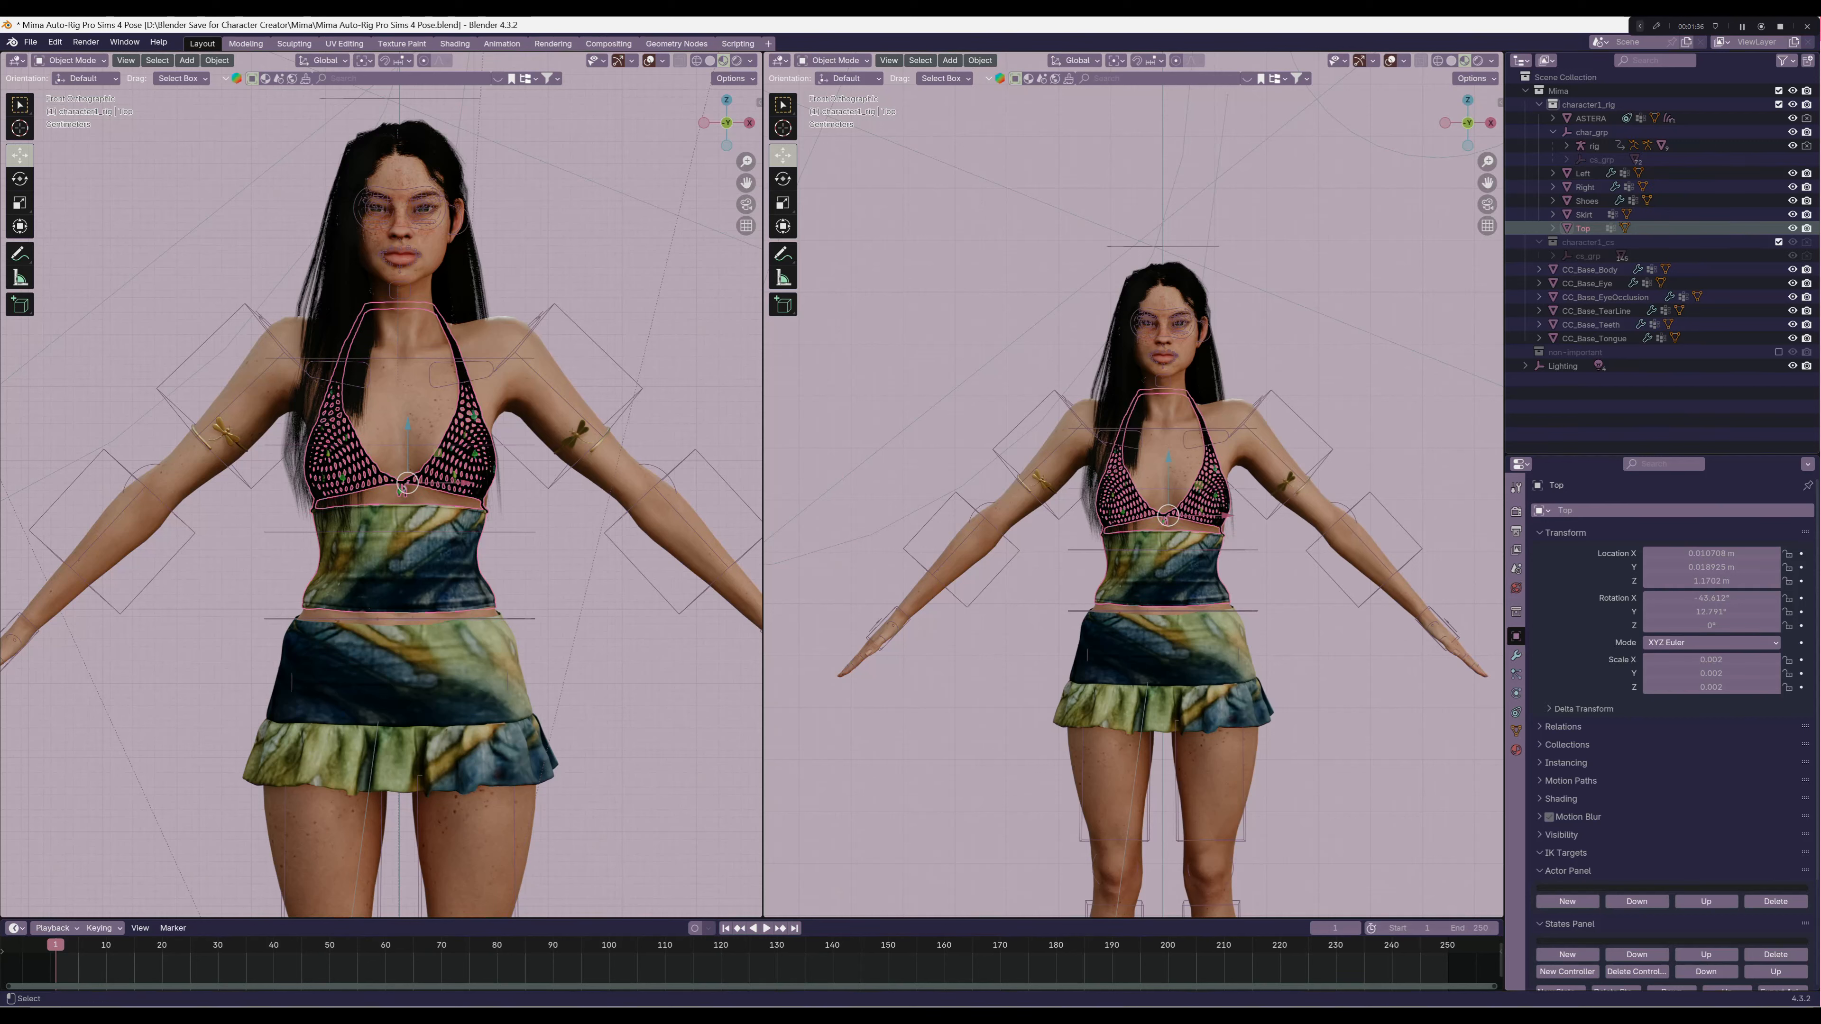
{"action": "left_click", "coordinate": [1594, 146]}
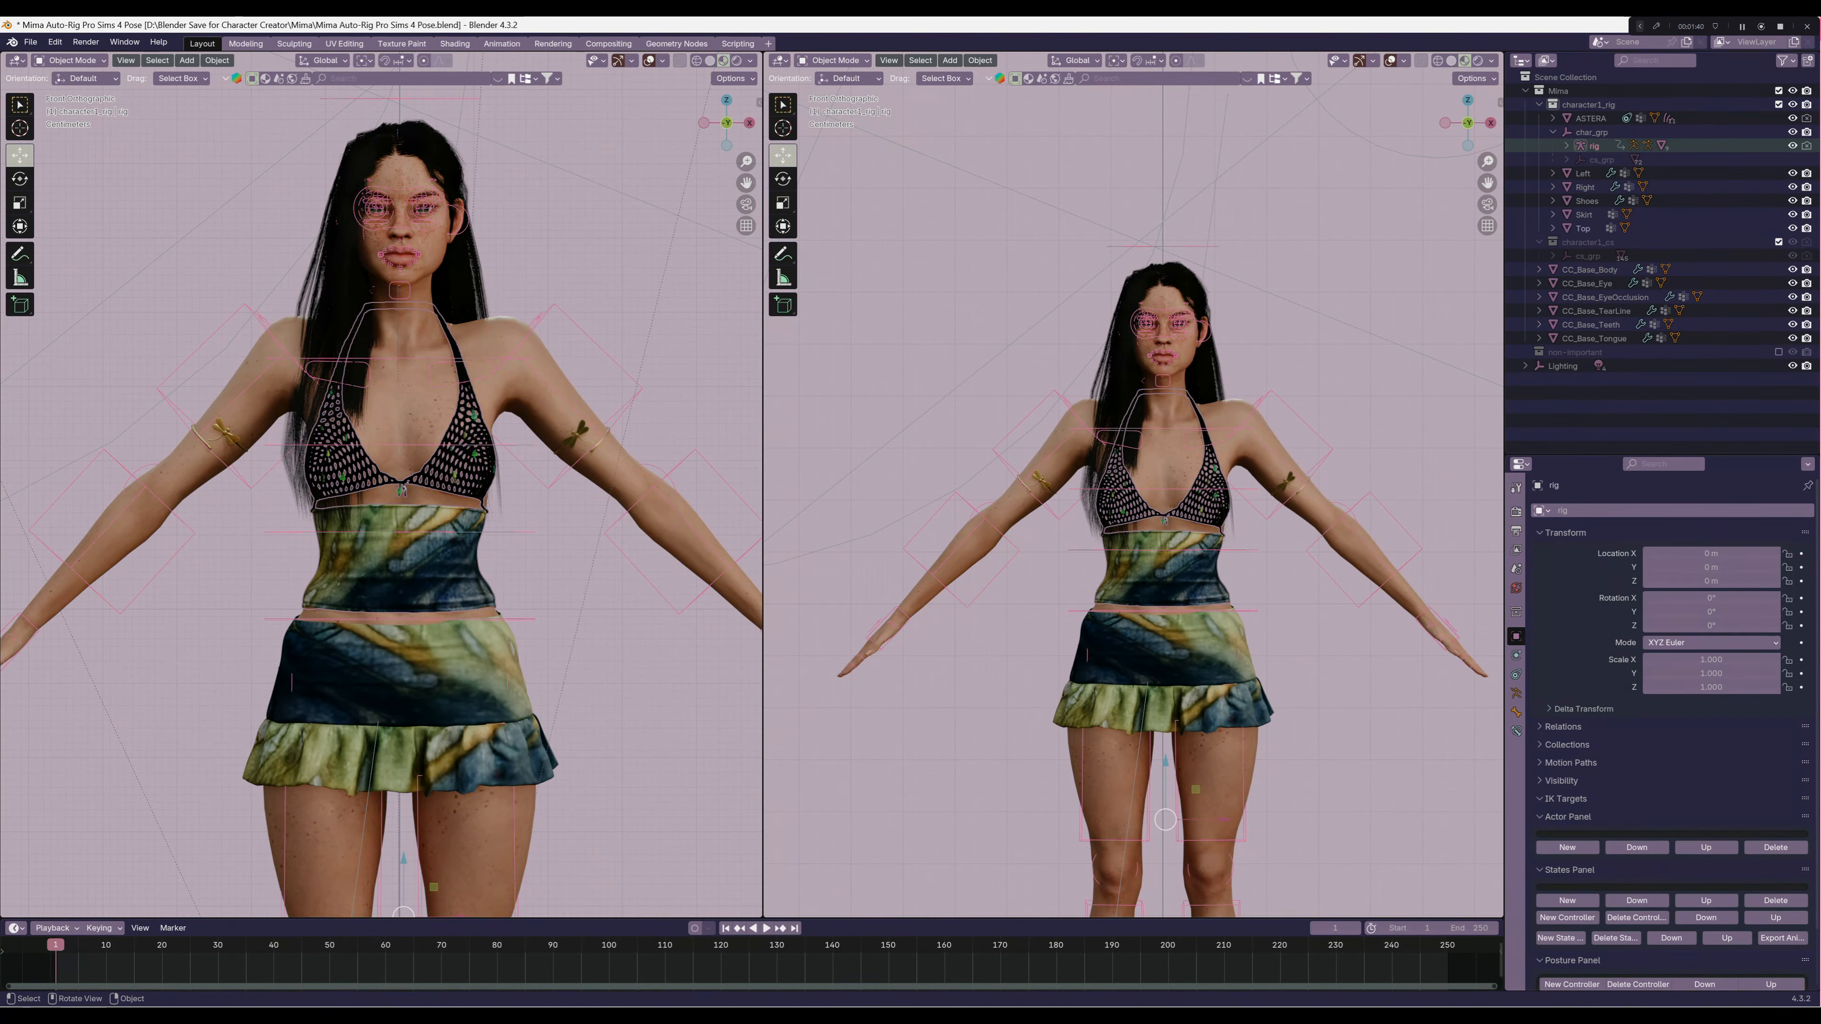
{"action": "key", "text": "ctrl+p"}
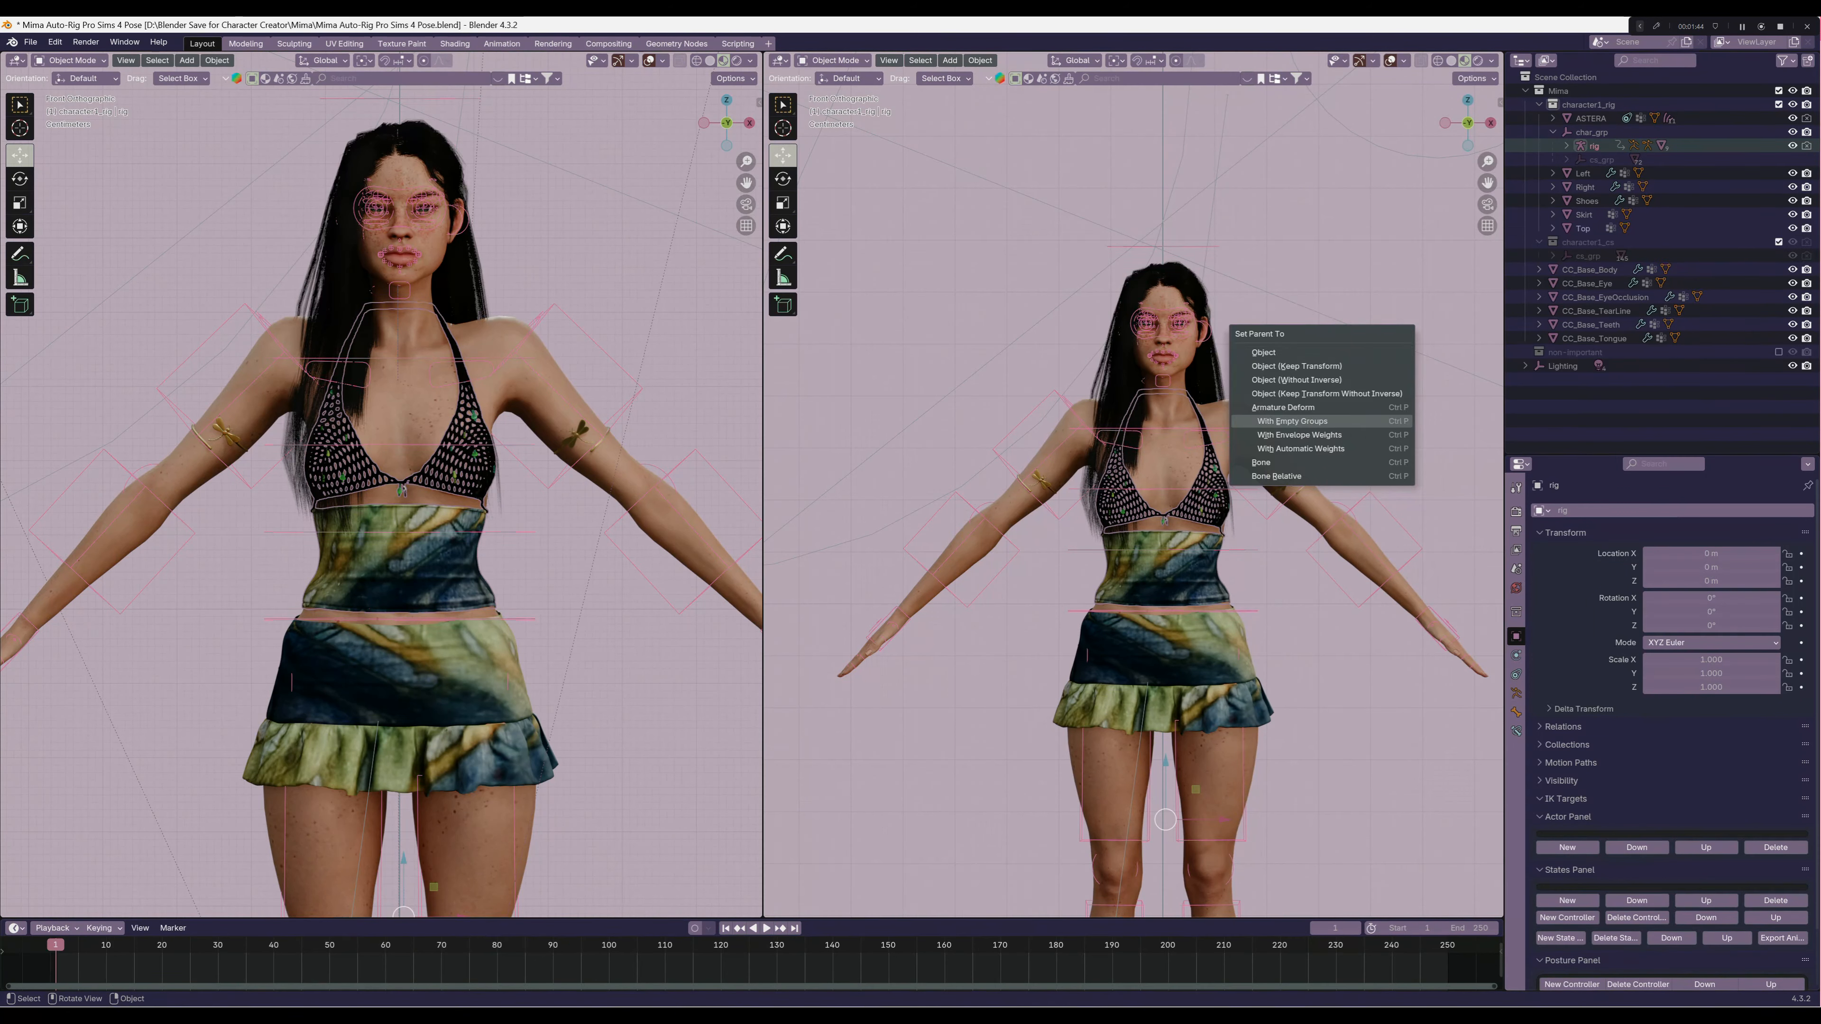
{"action": "left_click", "coordinate": [1292, 421]}
Add a Data Transfer modifier to the Top and place it above the Armature modifier
{"action": "left_click", "coordinate": [1568, 146]}
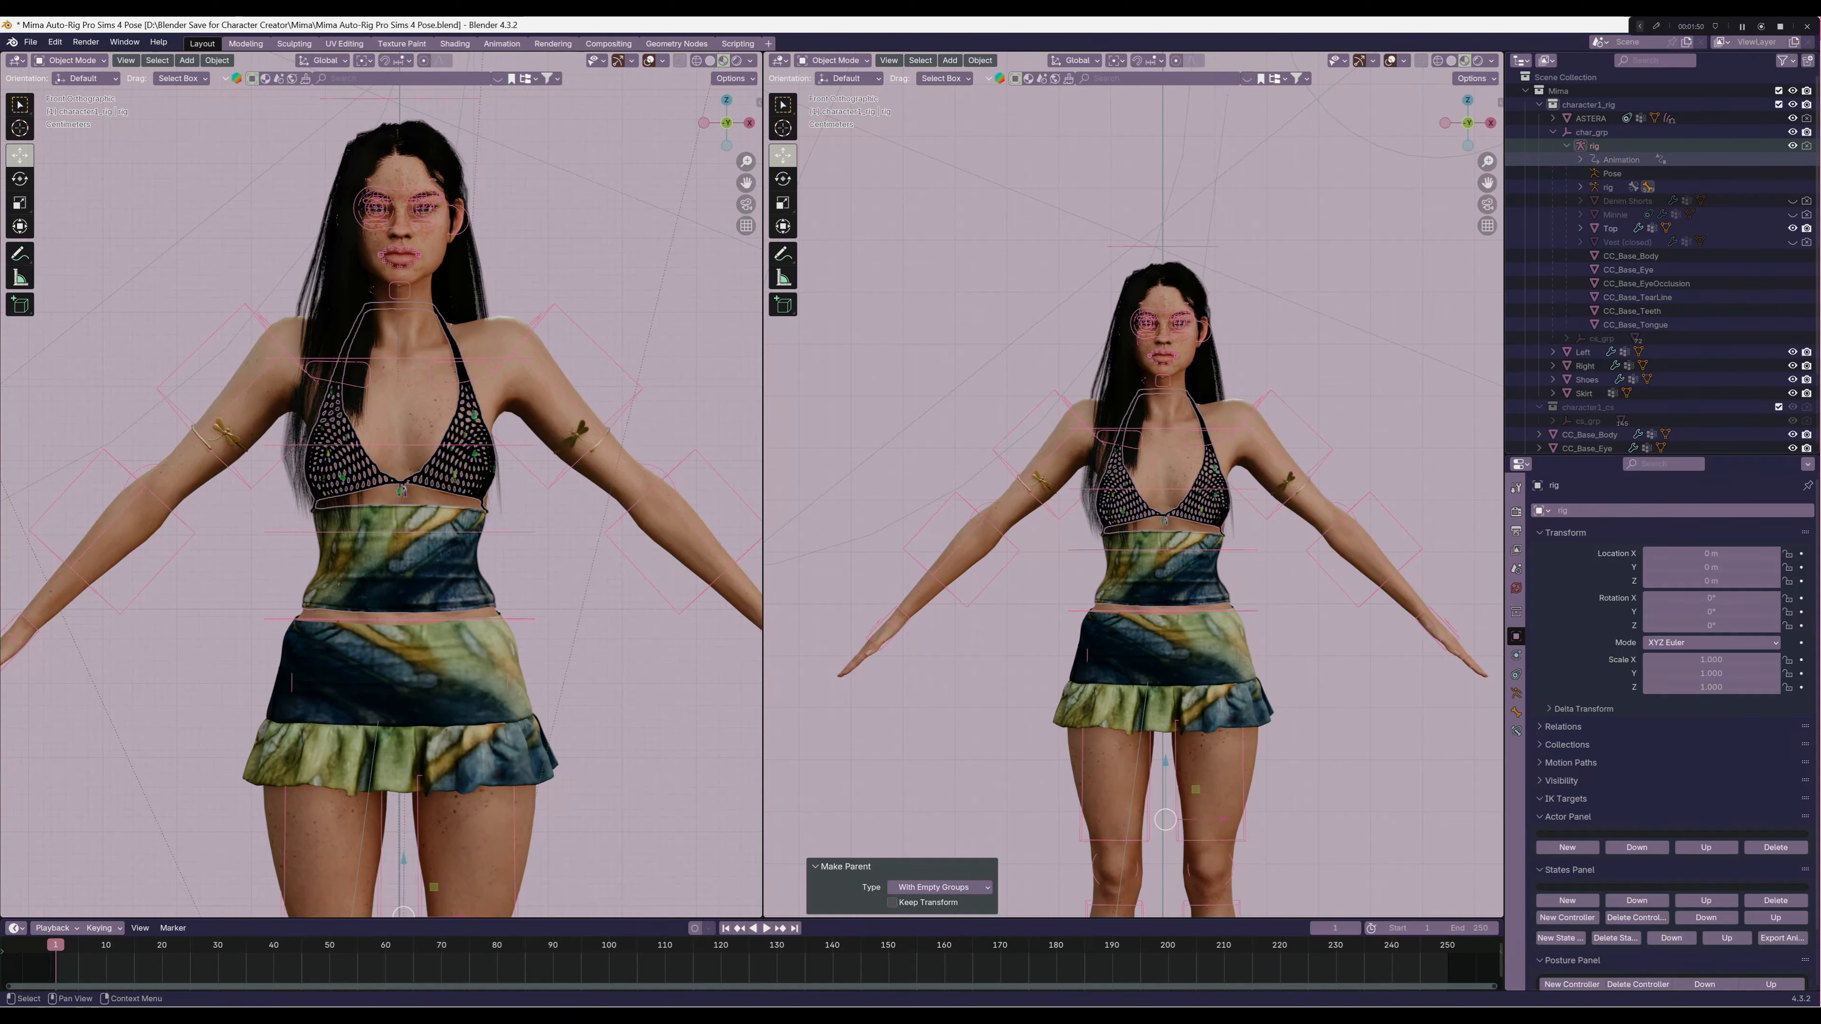
{"action": "left_click", "coordinate": [1611, 229]}
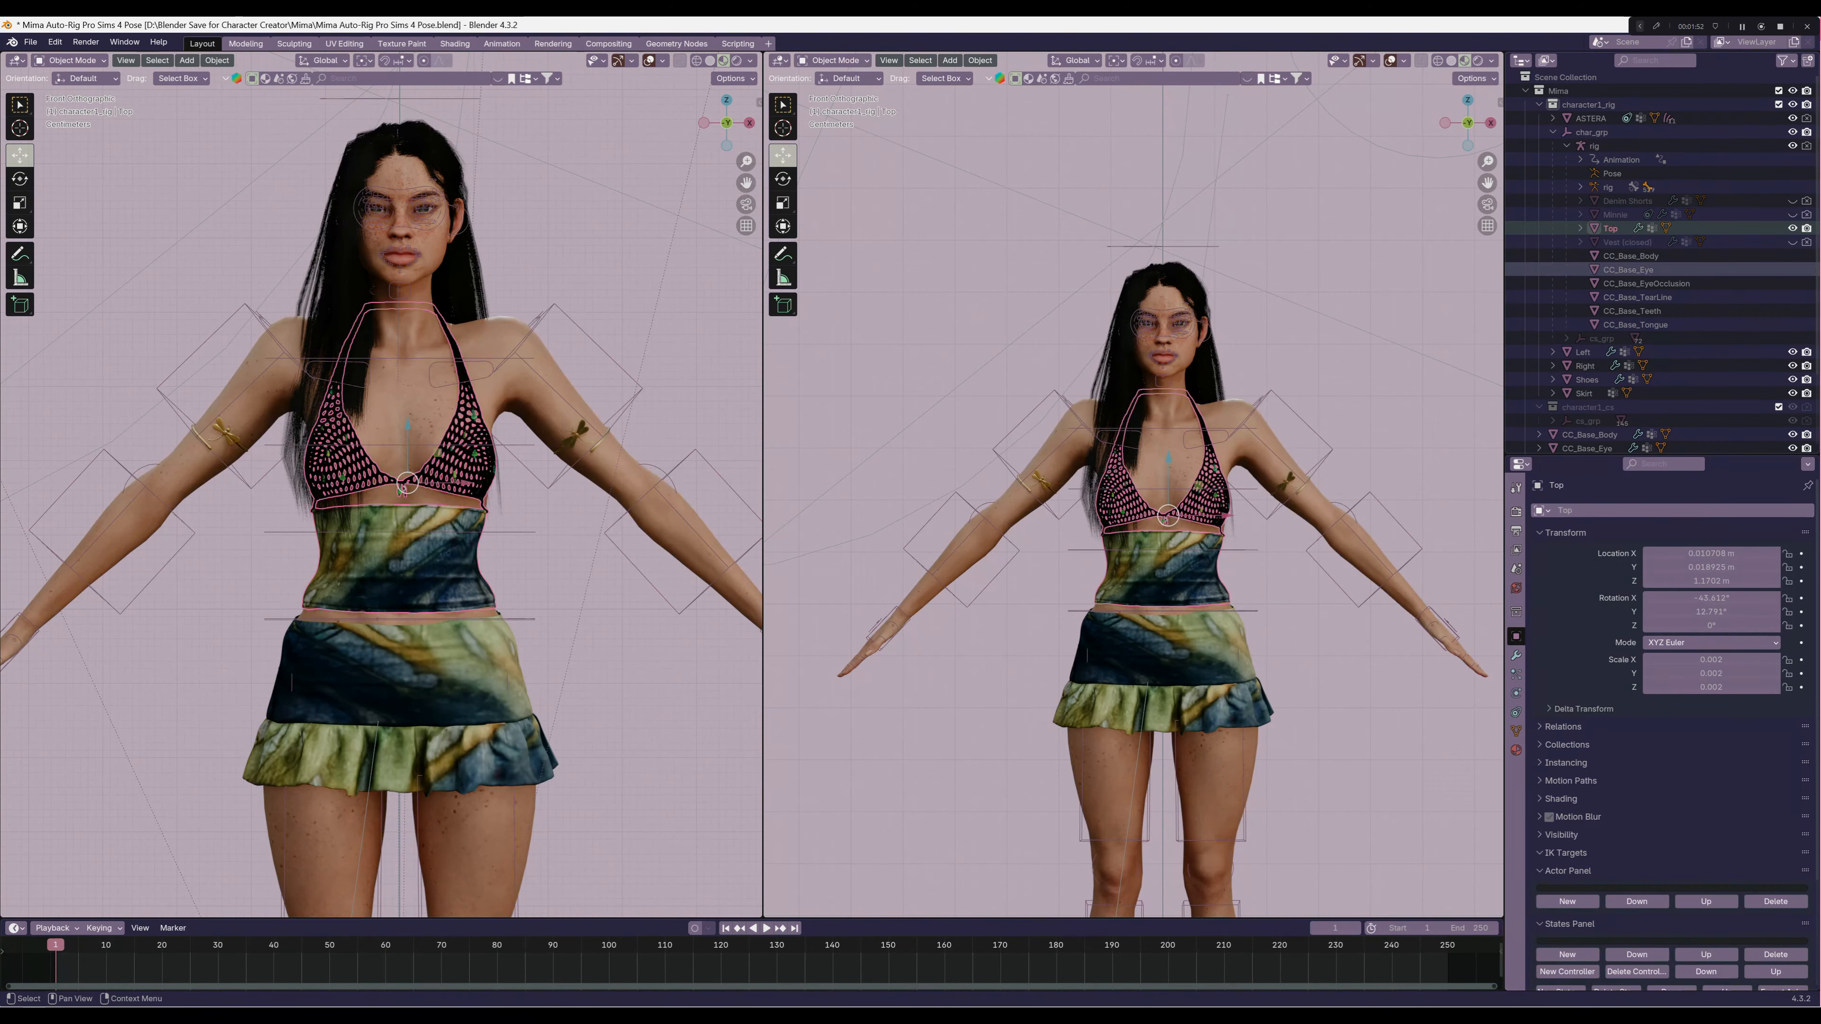
{"action": "left_click", "coordinate": [1516, 655]}
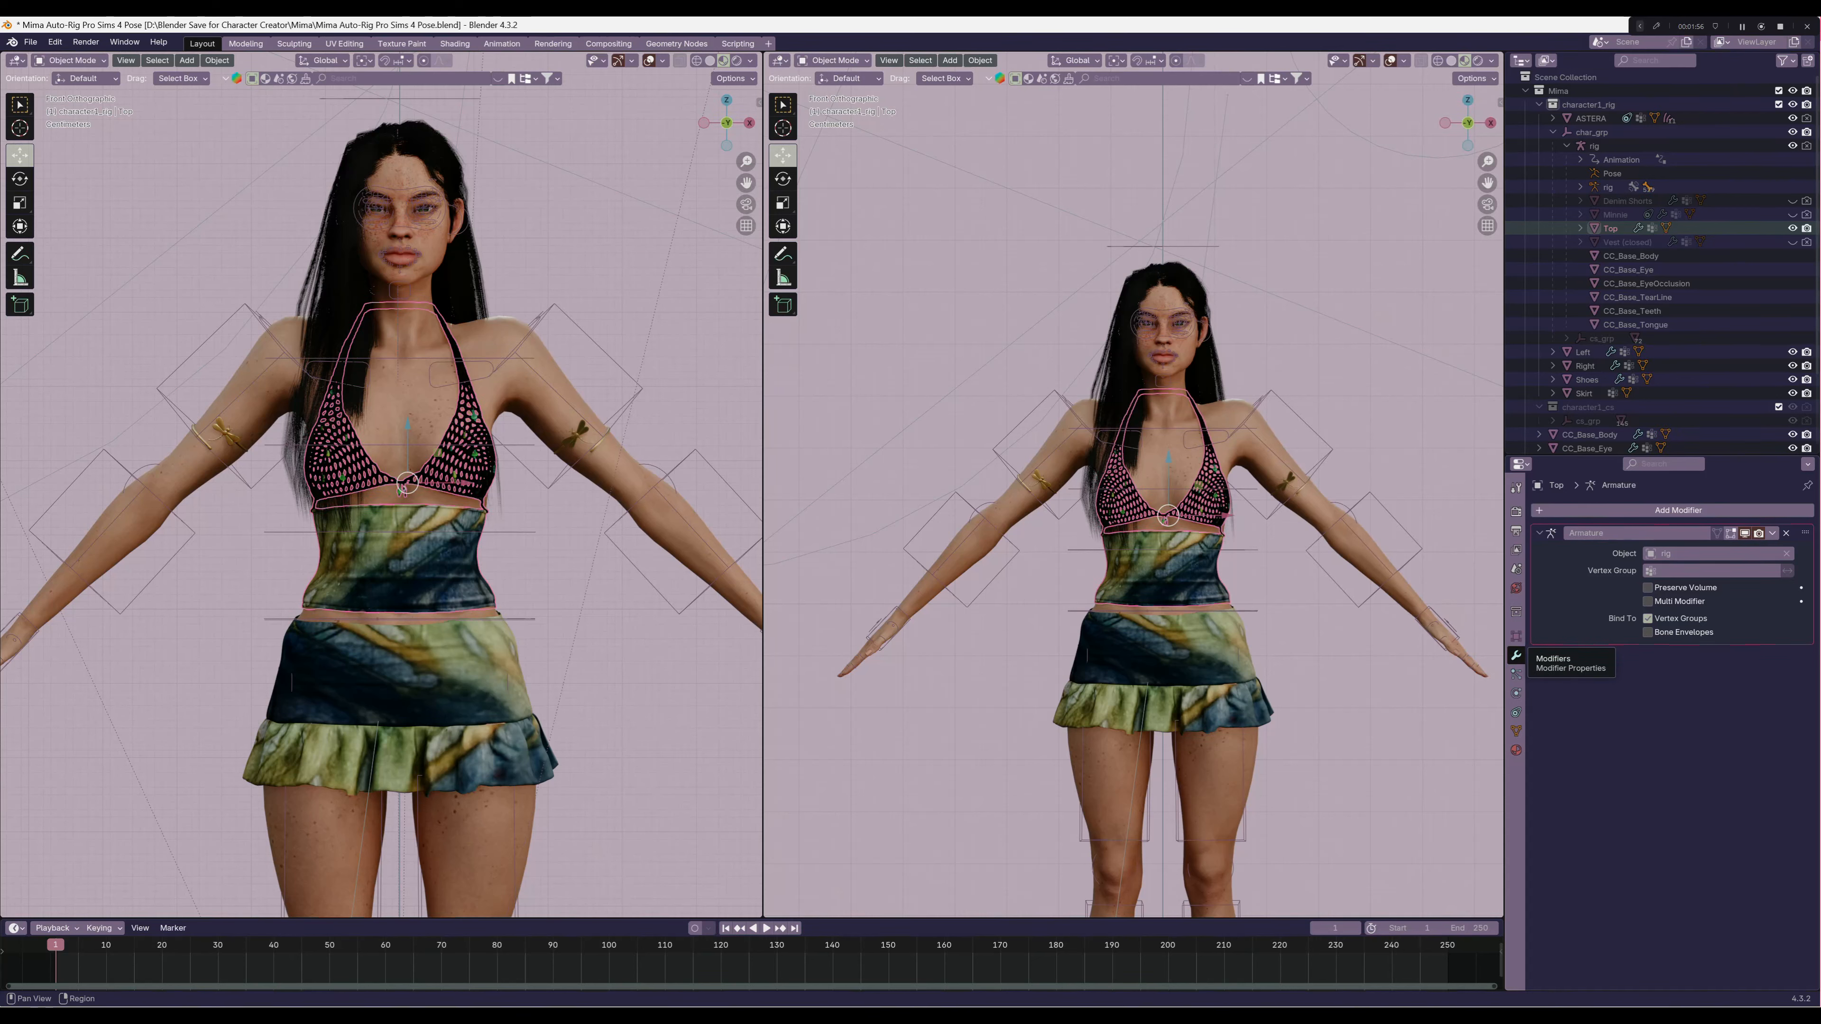
{"action": "left_click", "coordinate": [1678, 510]}
{"action": "type", "text": "da"}
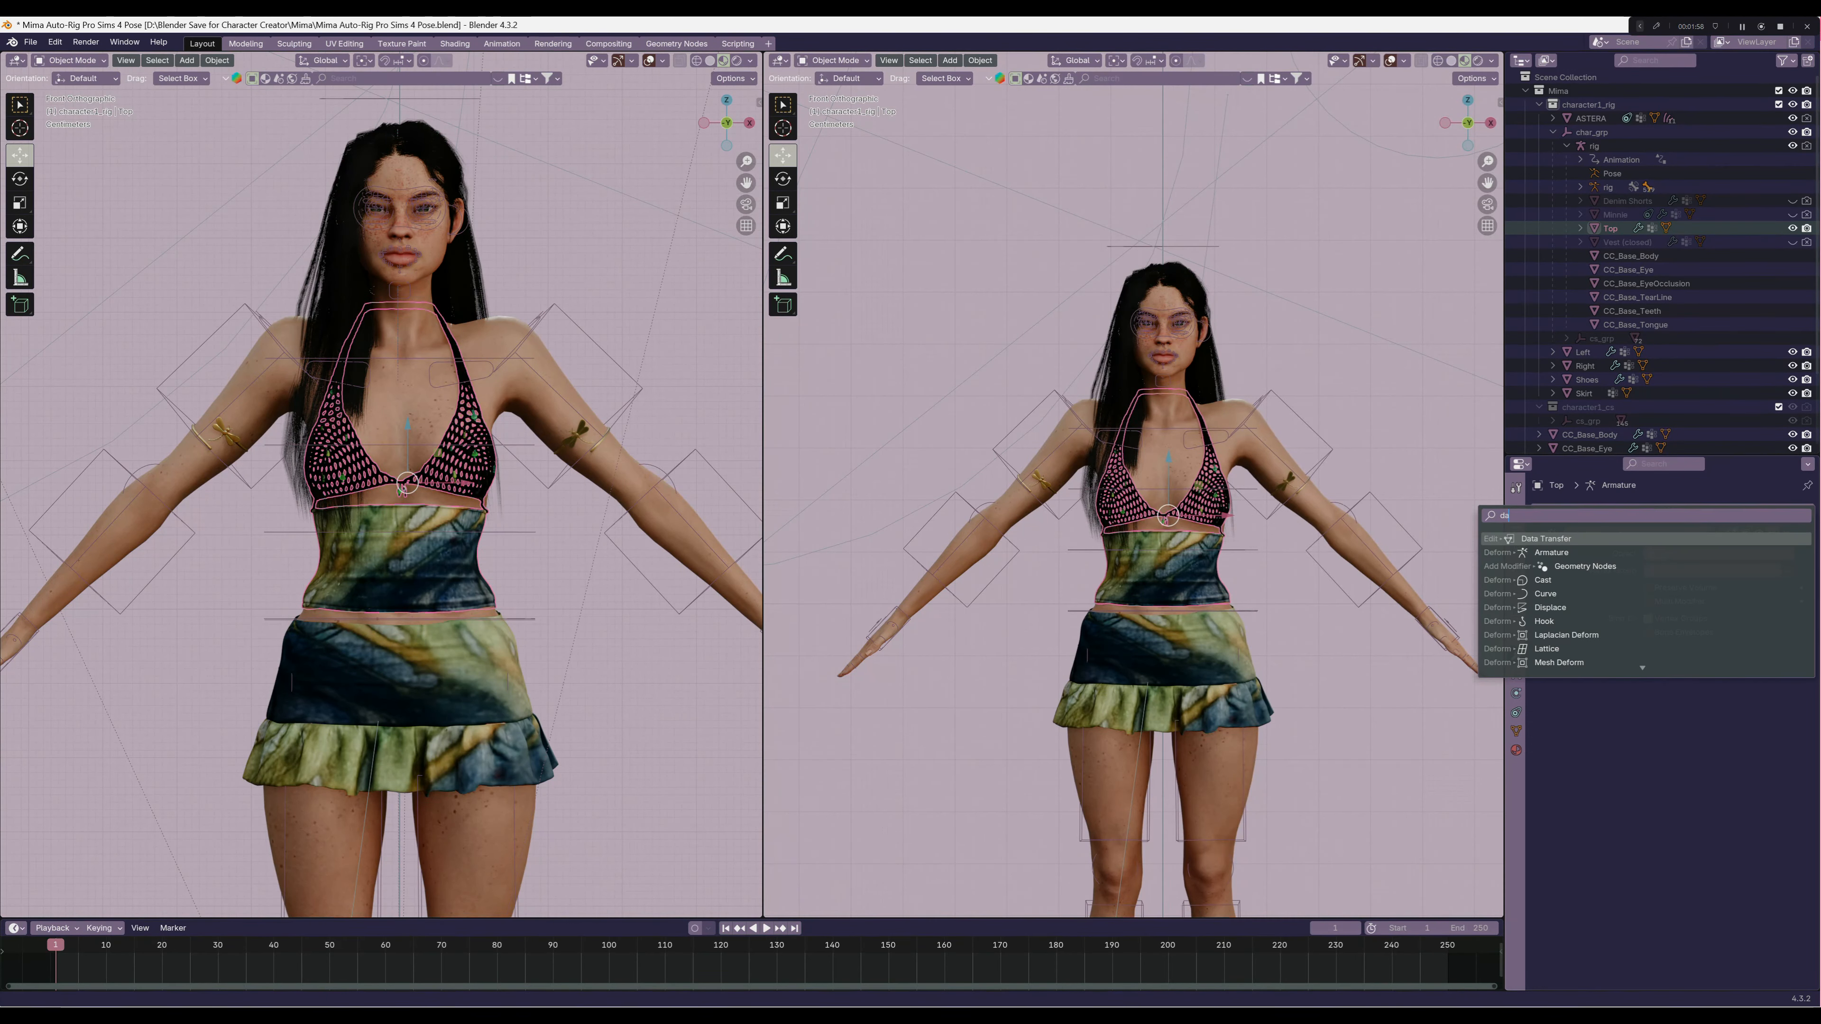
{"action": "key", "text": "Return"}
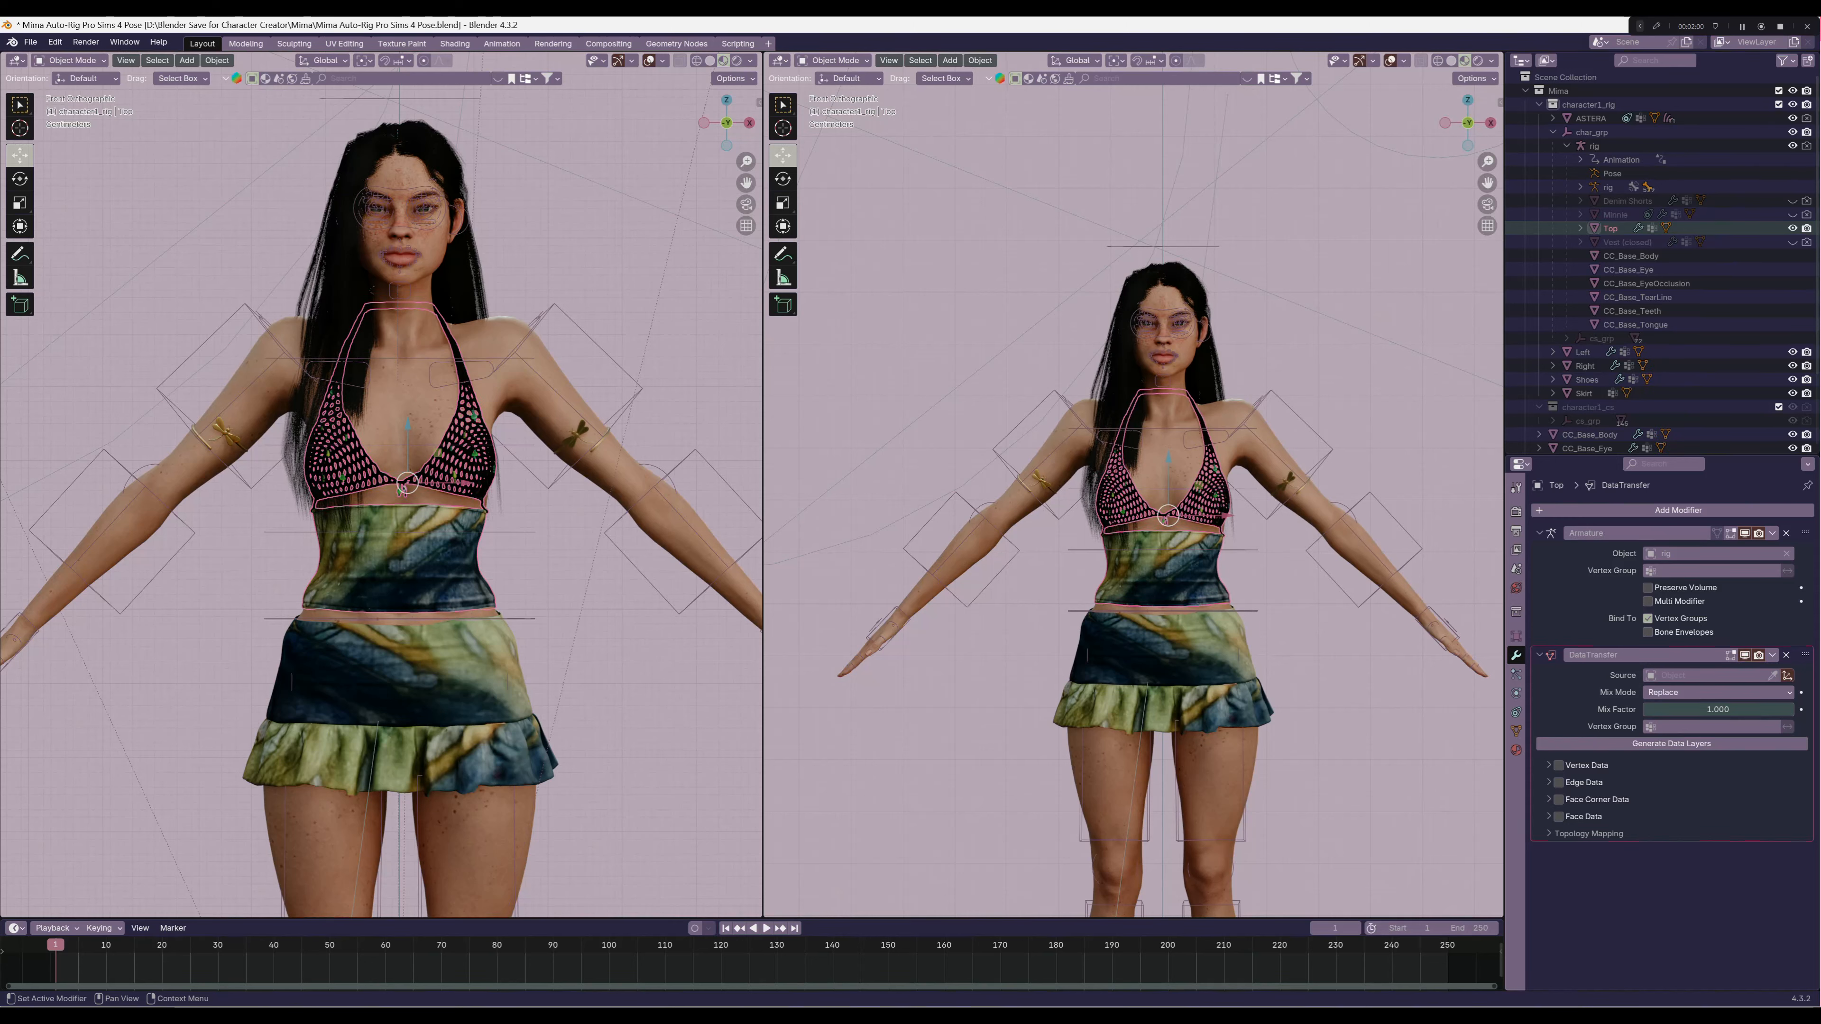
{"action": "scroll", "coordinate": [1673, 679], "scroll_direction": "down", "scroll_amount": 3}
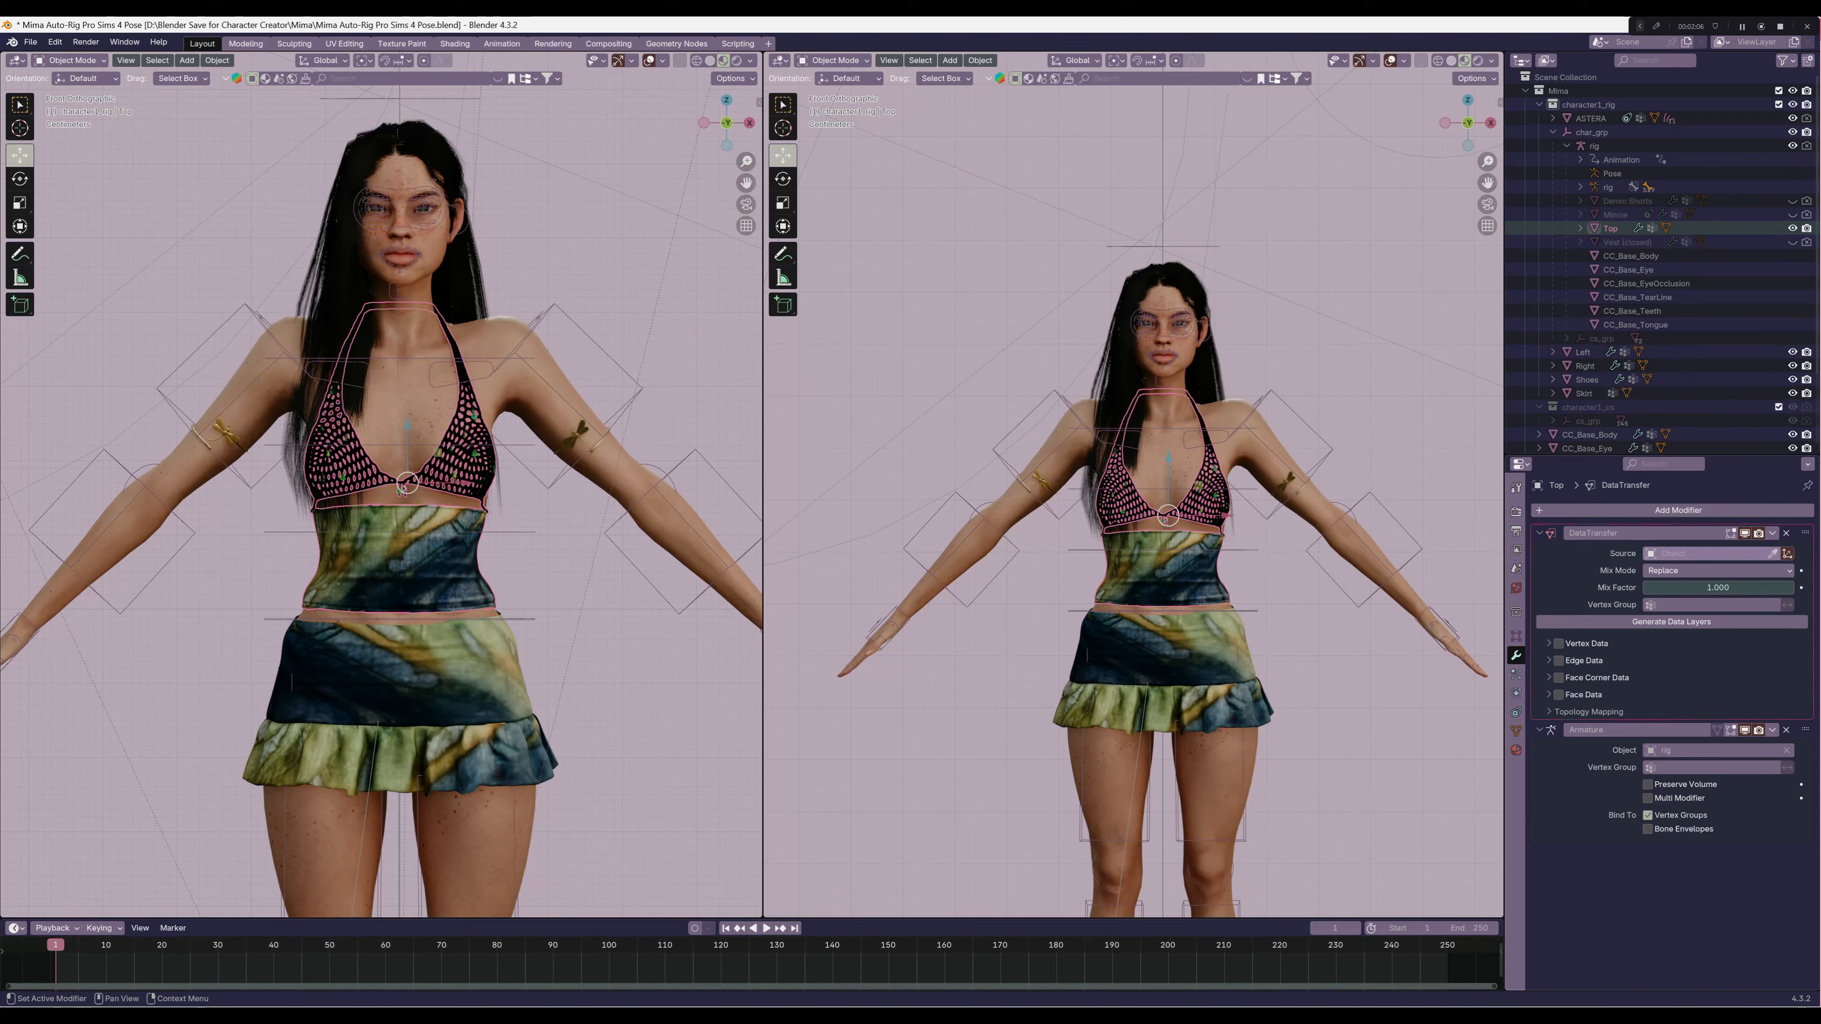
Set the Top's Data Transfer to copy vertex groups from CC_Base_Body with Nearest Face Interpolated mapping, and apply the modifier
{"action": "left_click", "coordinate": [1711, 554]}
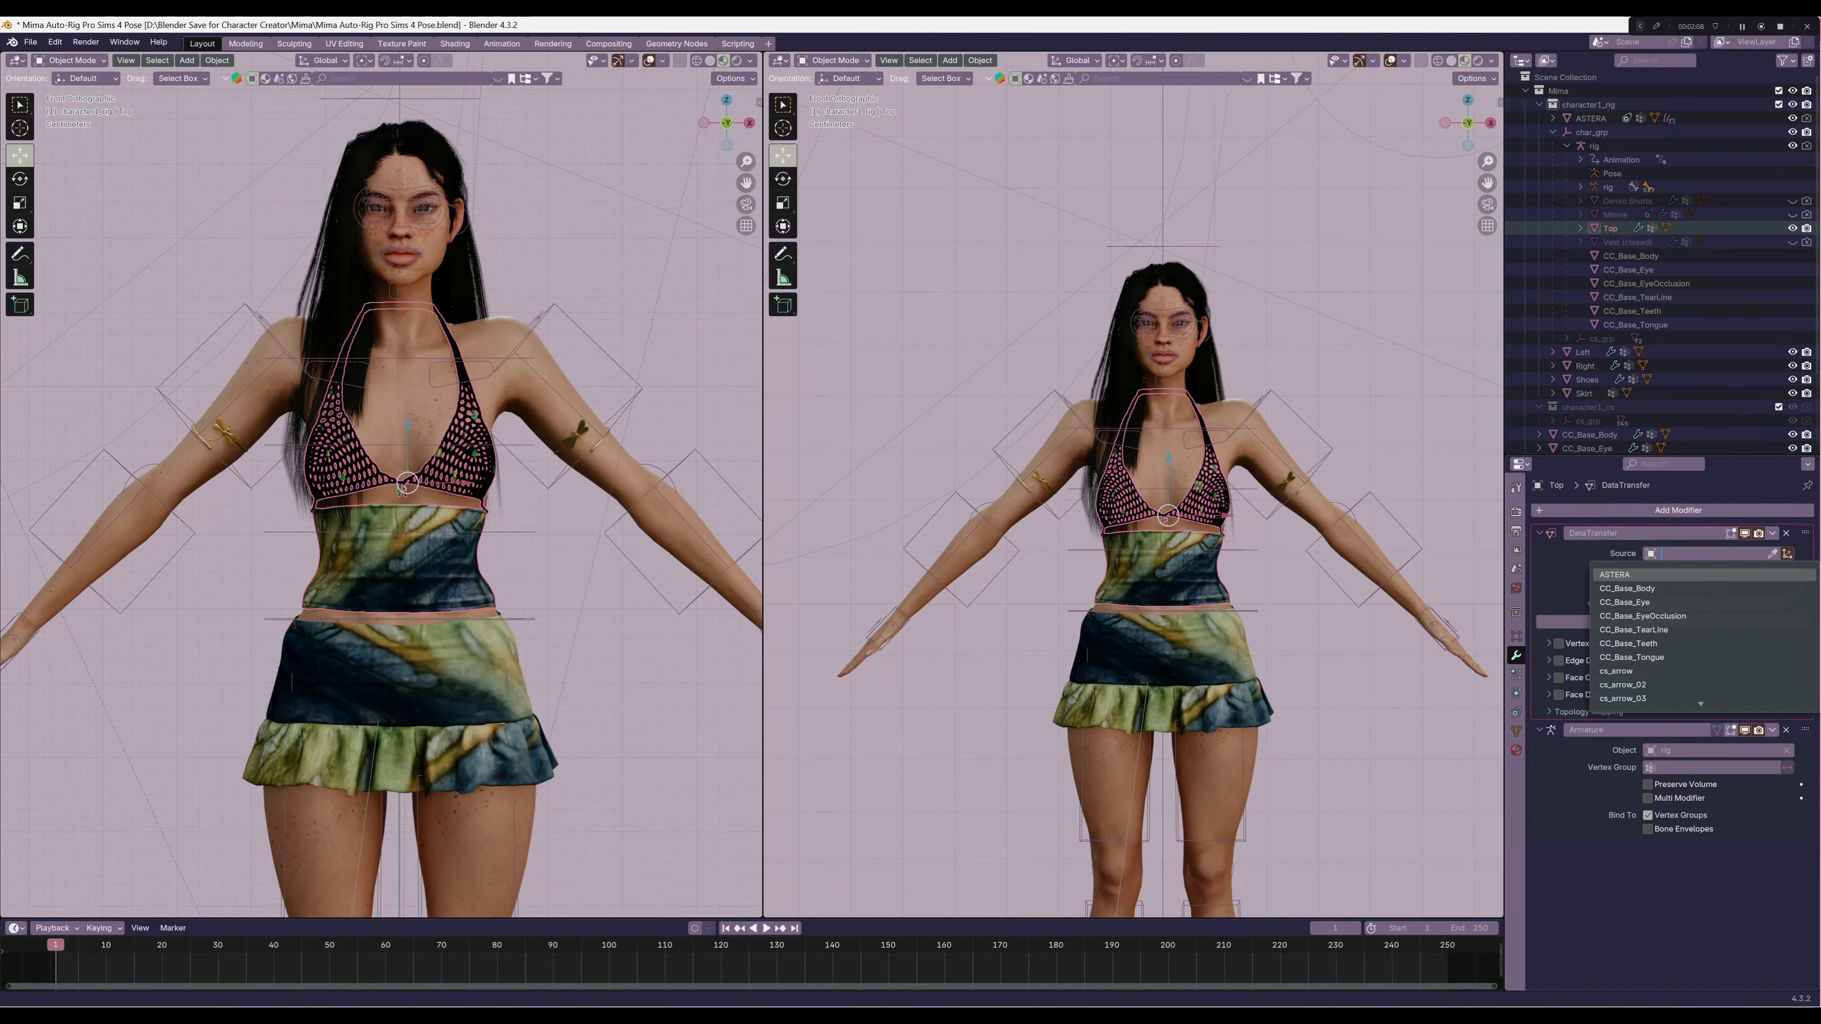
{"action": "left_click", "coordinate": [1628, 589]}
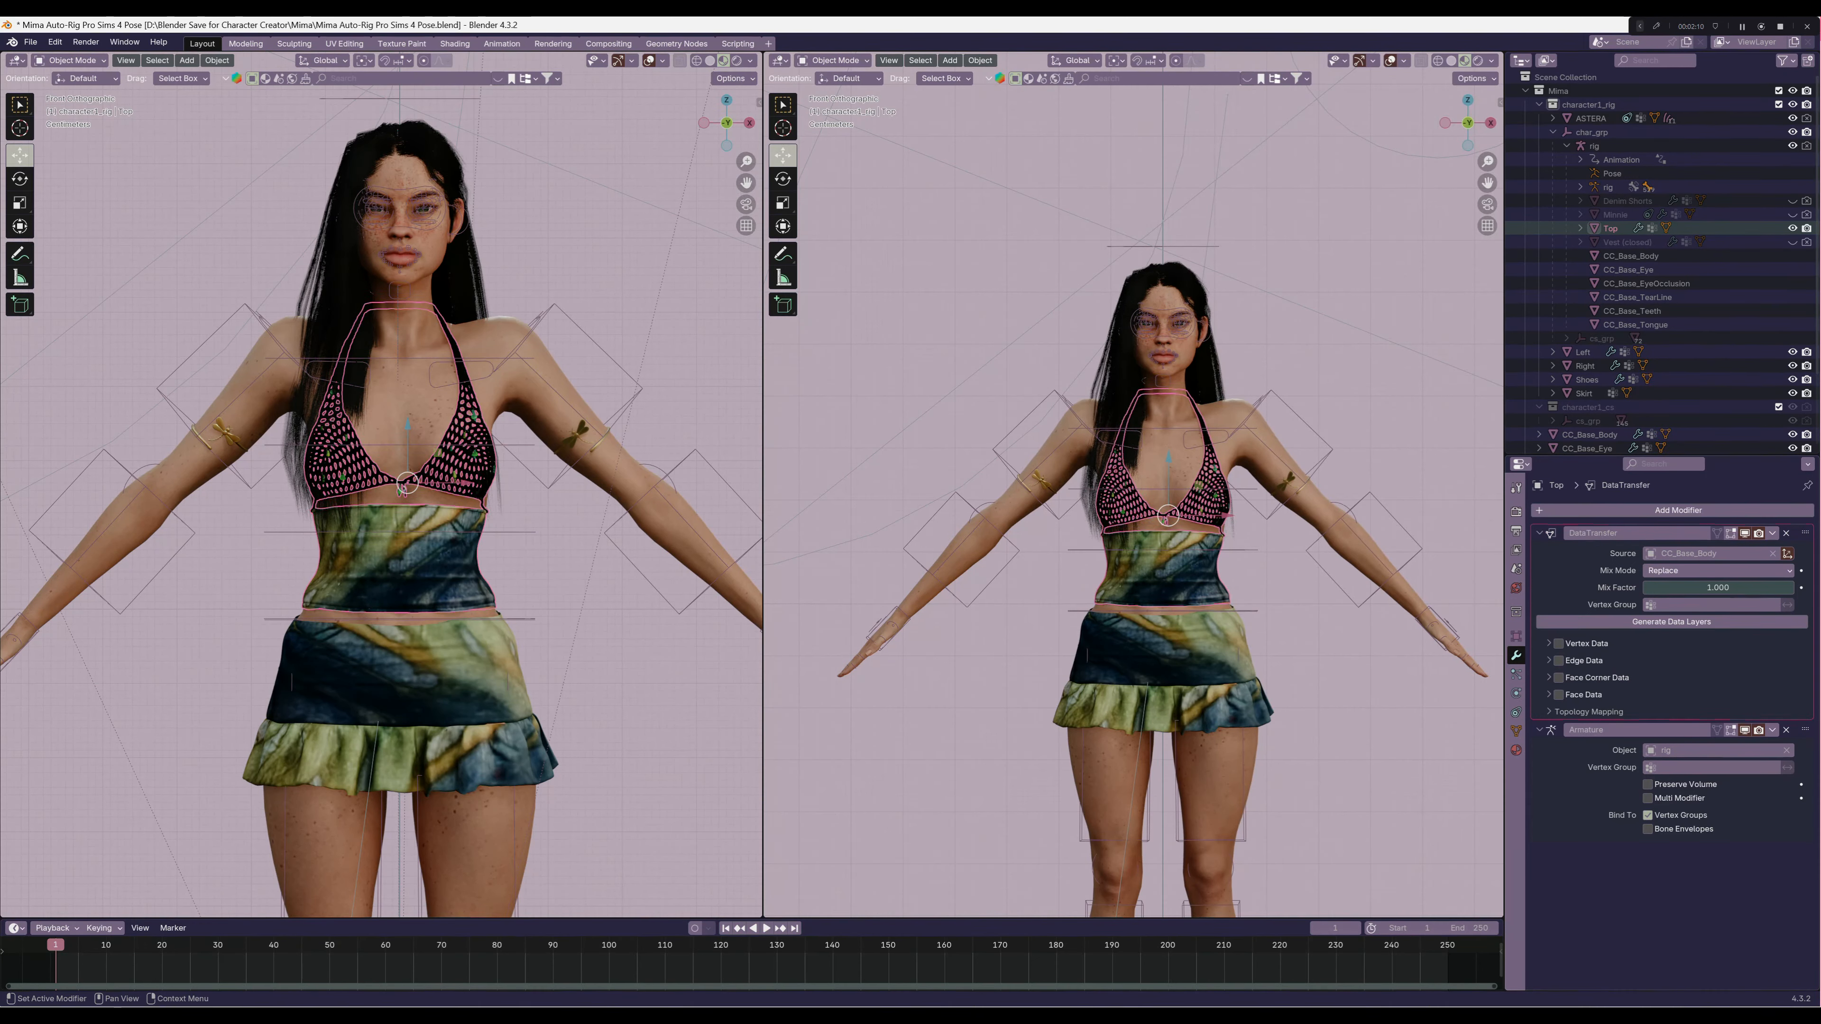
{"action": "left_click", "coordinate": [1559, 644]}
{"action": "left_click", "coordinate": [1549, 644]}
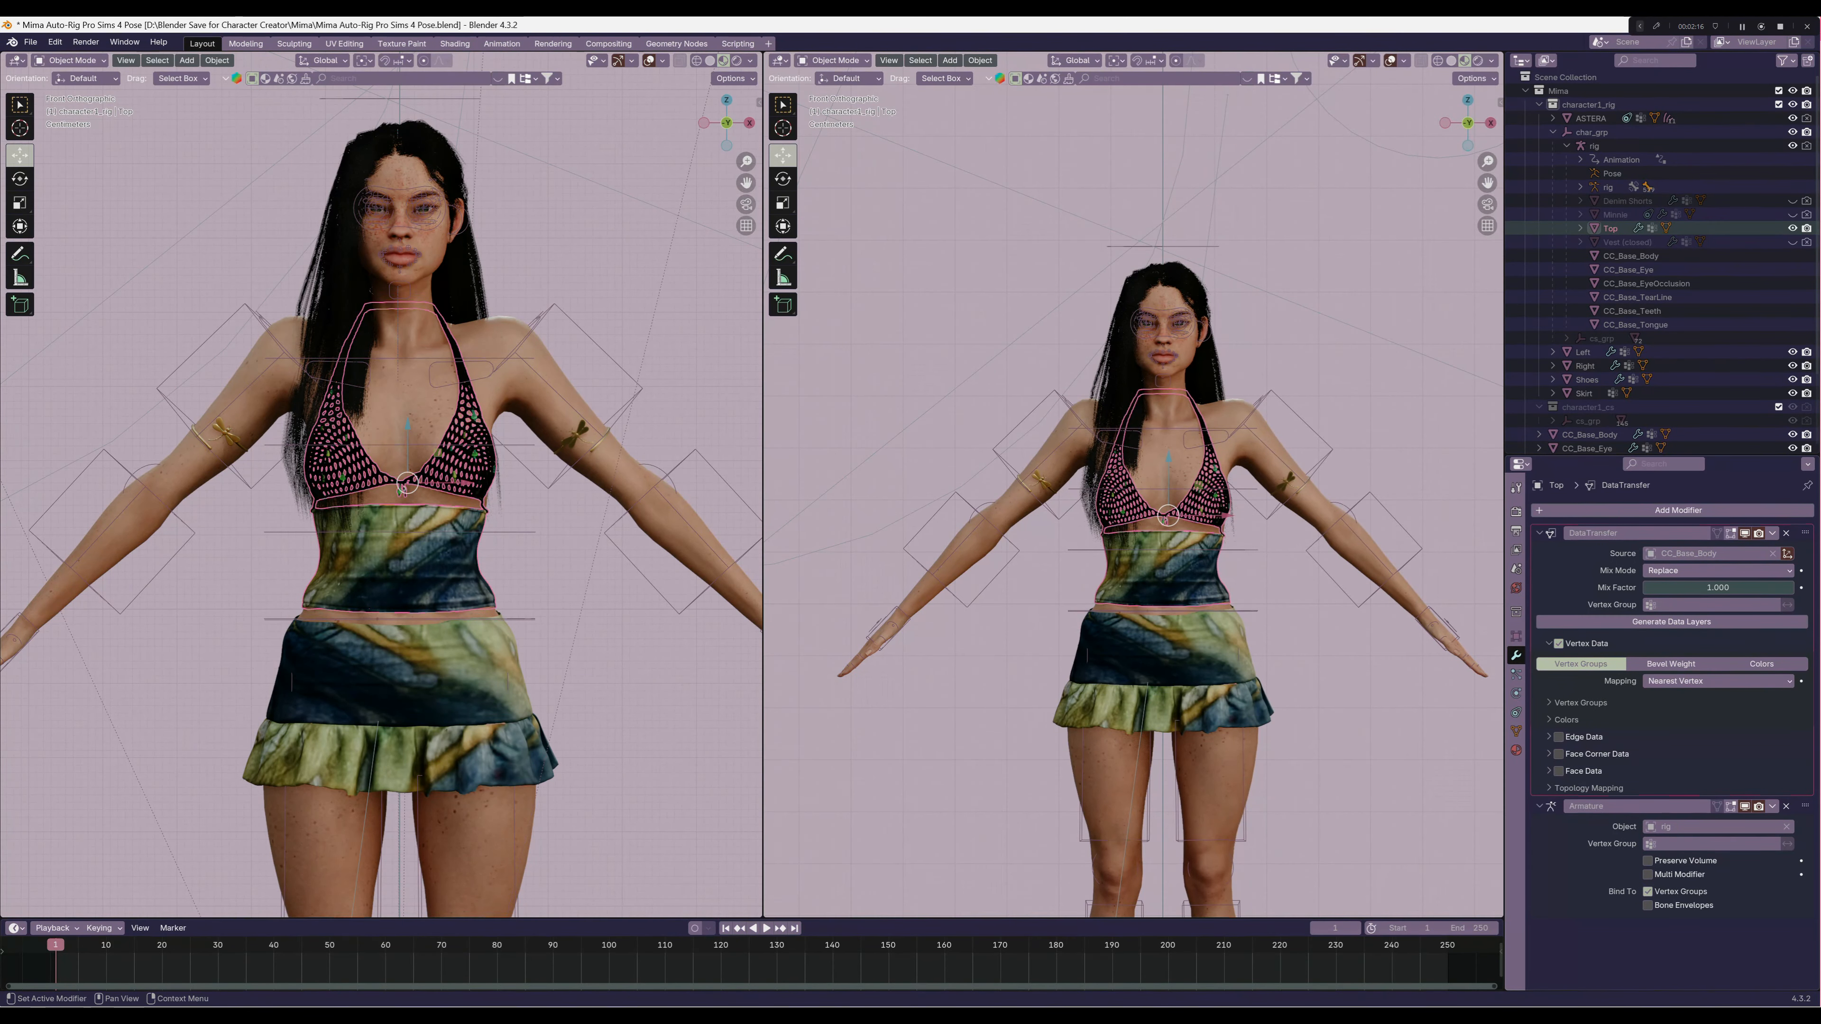
{"action": "left_click", "coordinate": [1718, 680]}
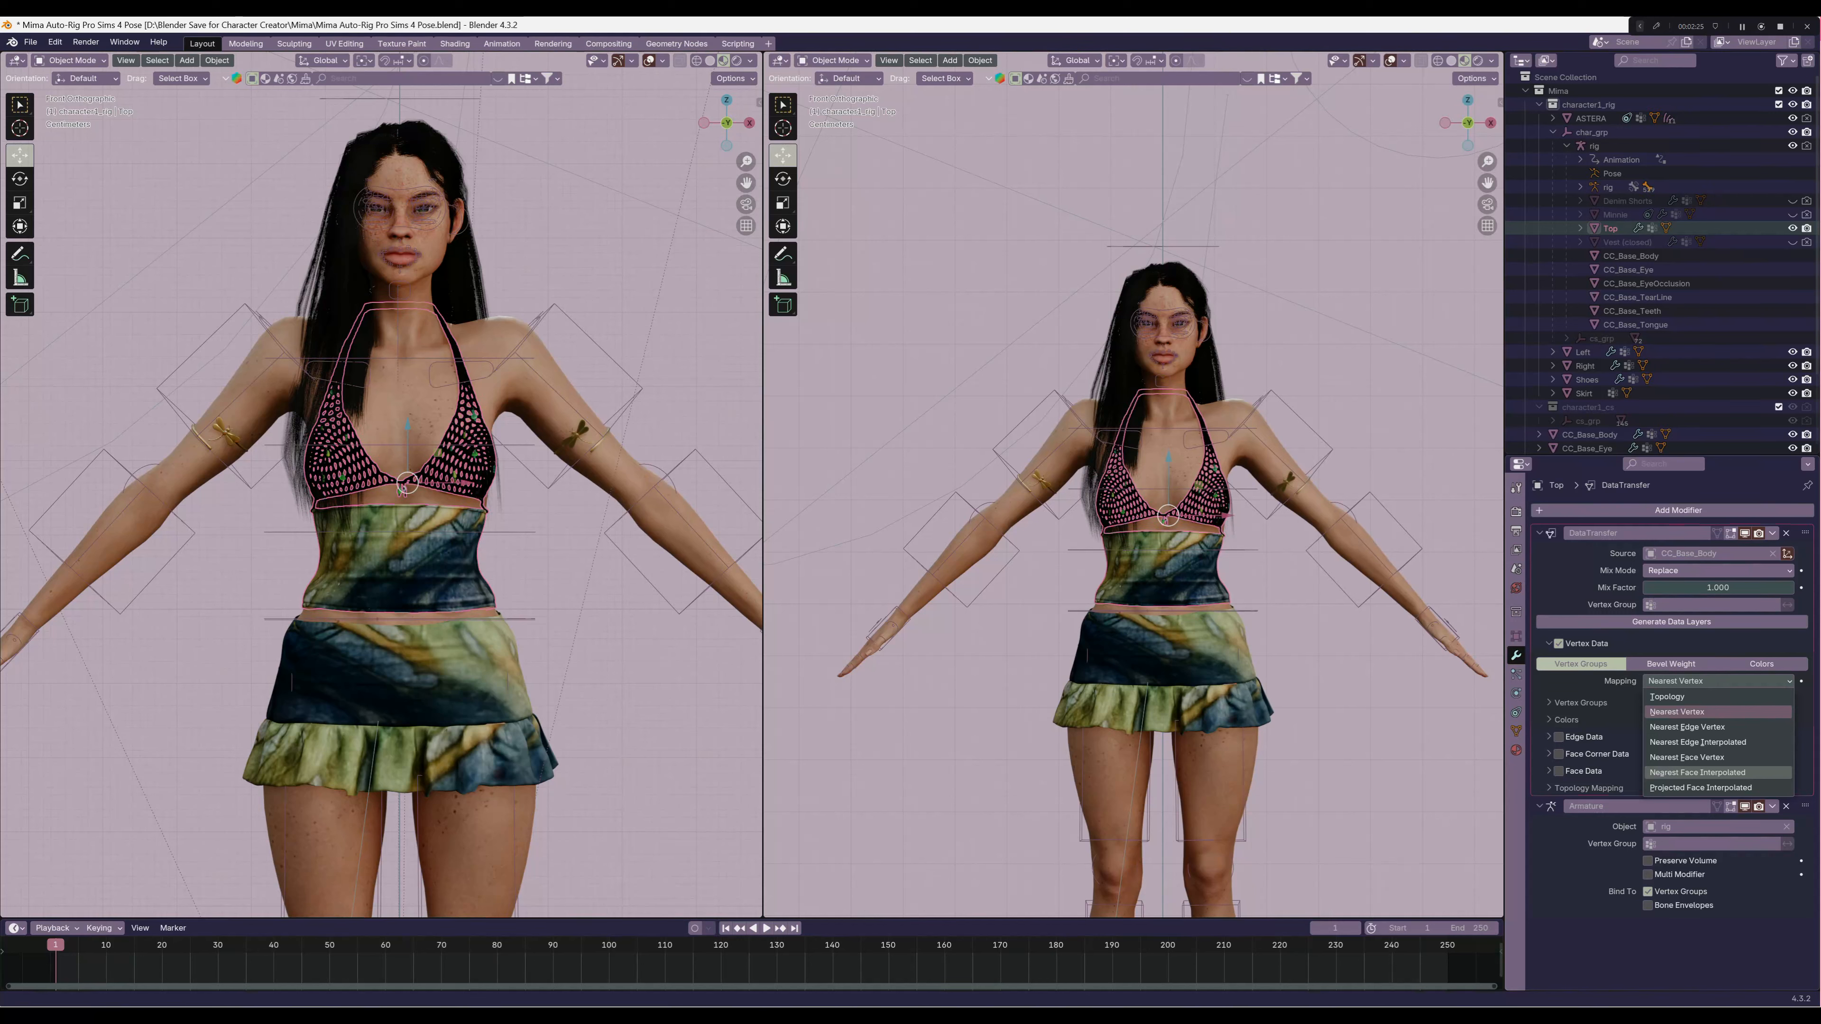
{"action": "left_click", "coordinate": [1697, 772]}
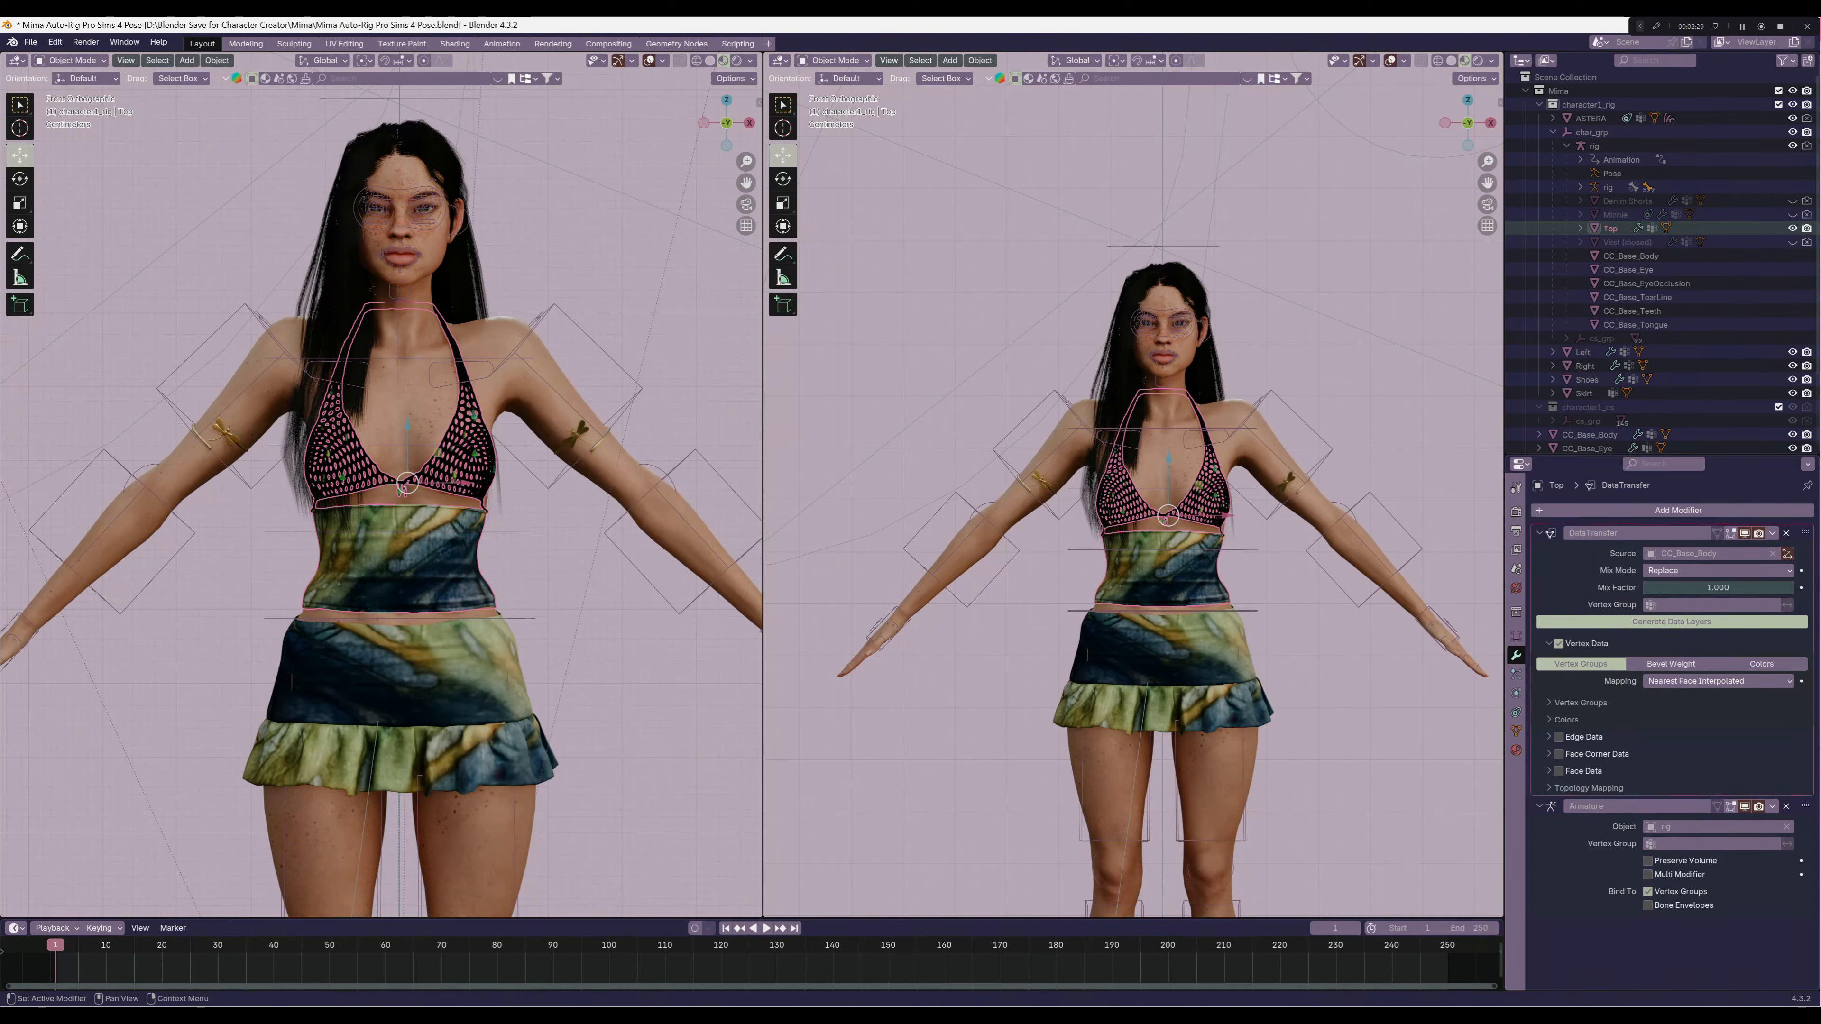
{"action": "left_click", "coordinate": [1773, 533]}
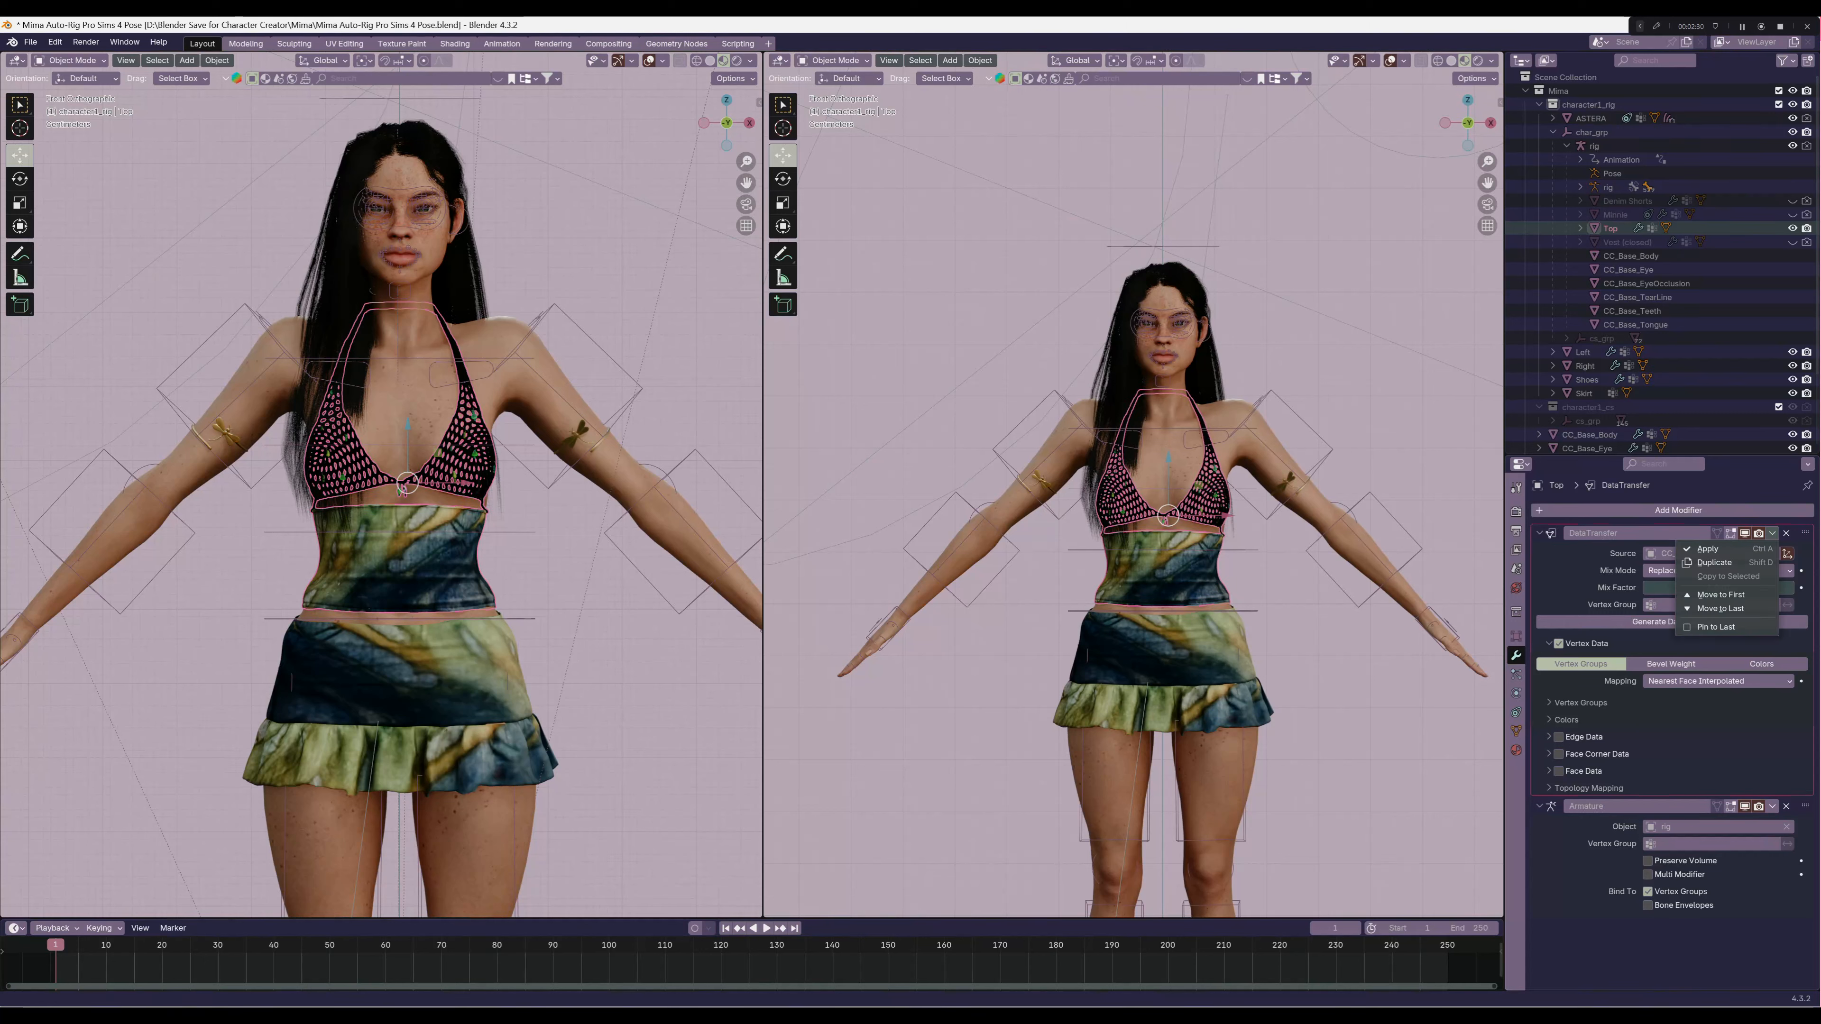
{"action": "left_click", "coordinate": [1709, 548]}
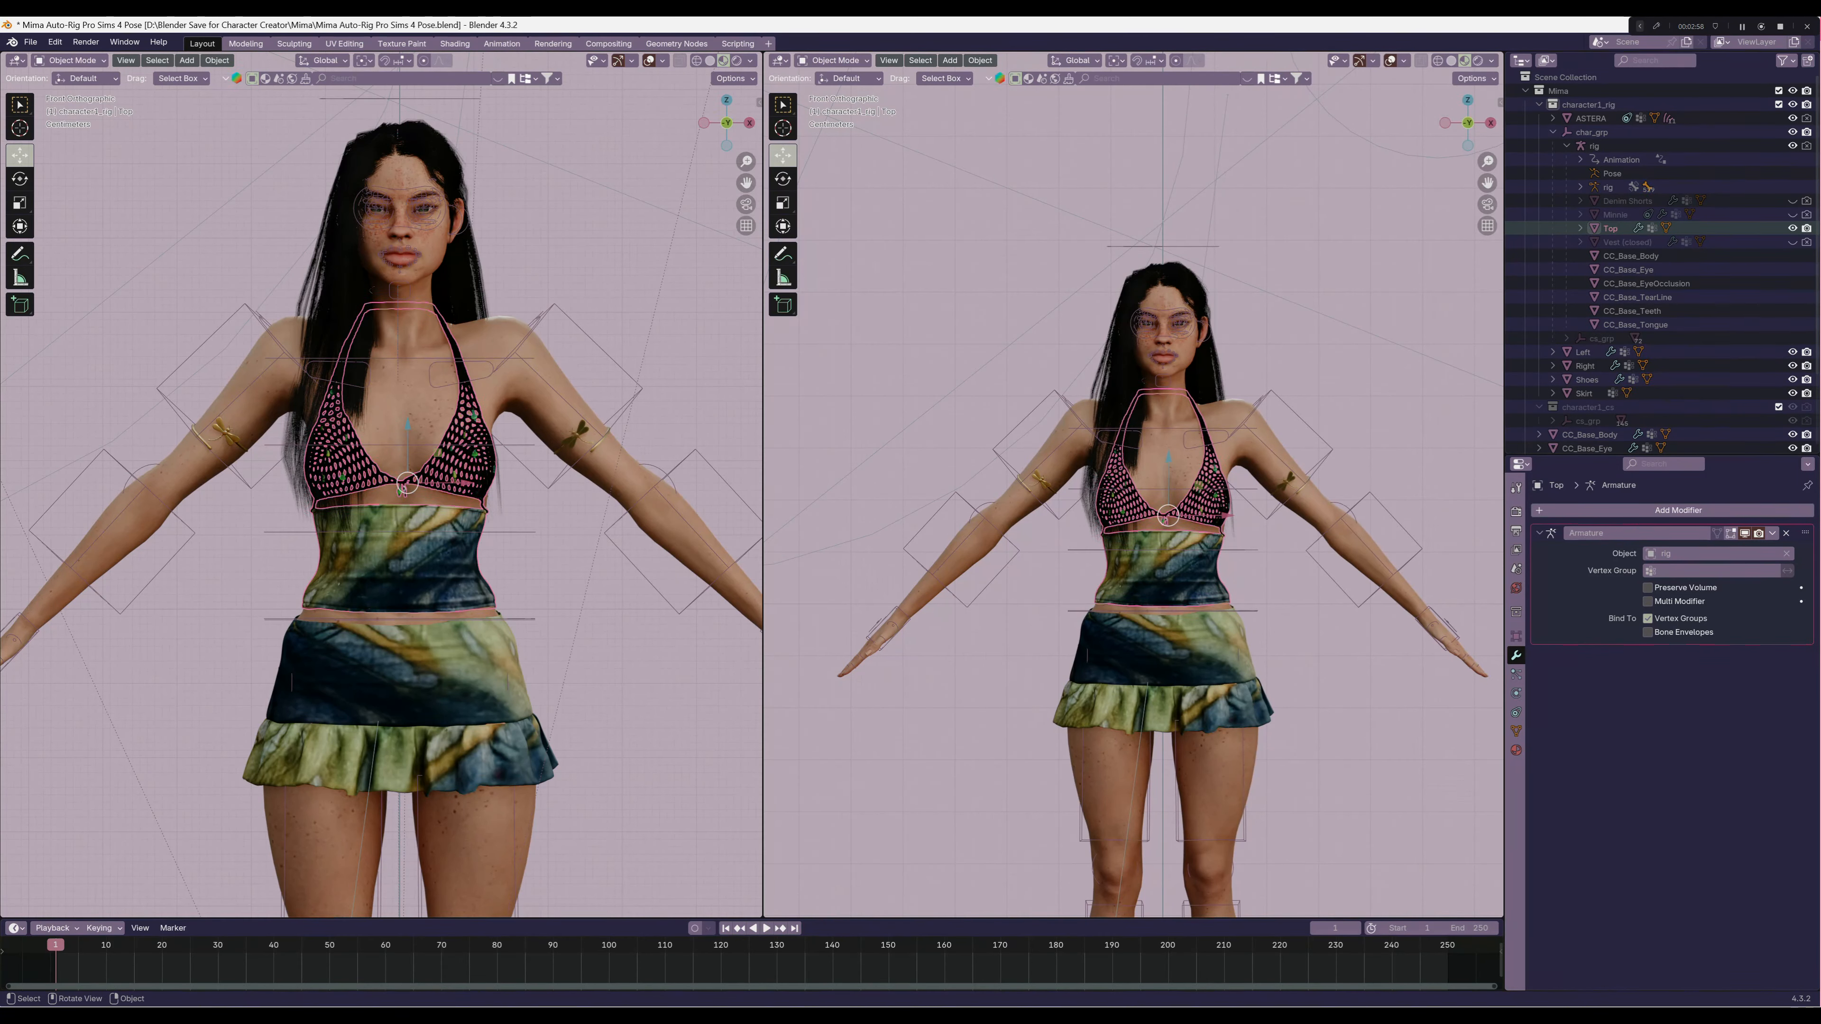
Parent the Skirt to the rig using Armature Deform With Empty Groups
{"action": "left_click", "coordinate": [1584, 393]}
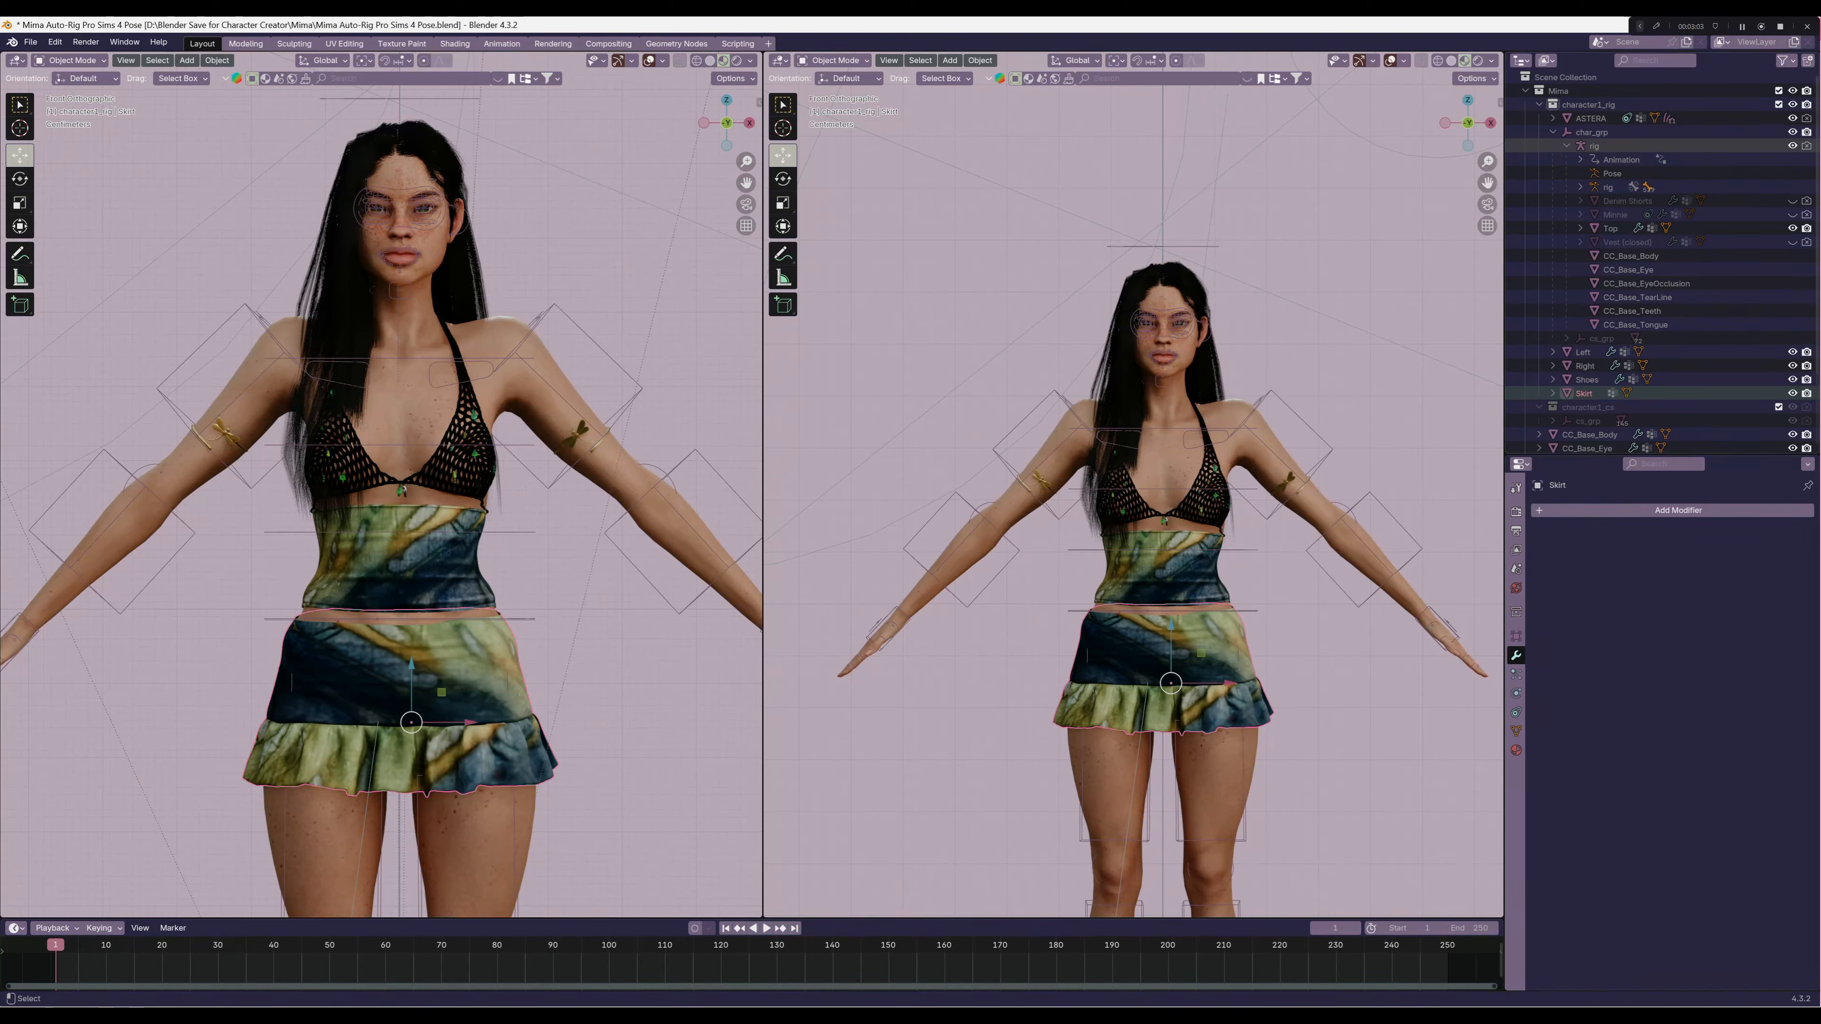
{"action": "left_click", "coordinate": [1594, 146]}
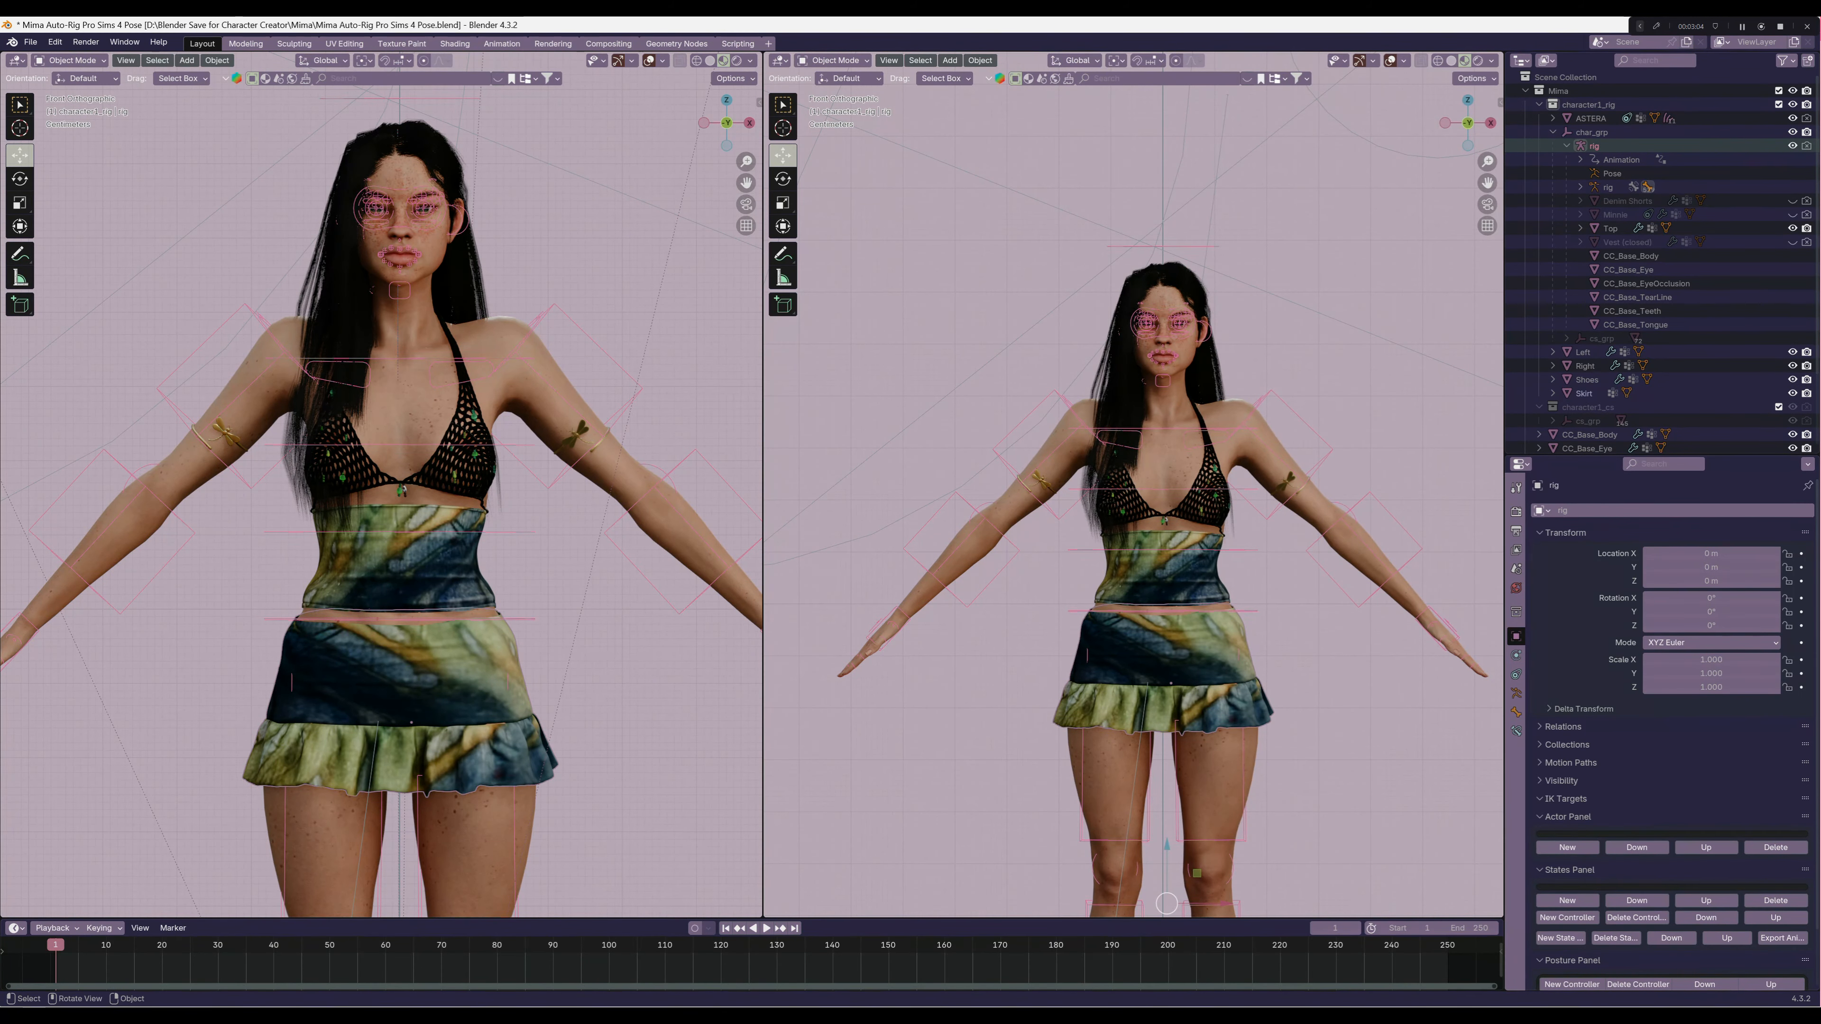
{"action": "key", "text": "ctrl+p"}
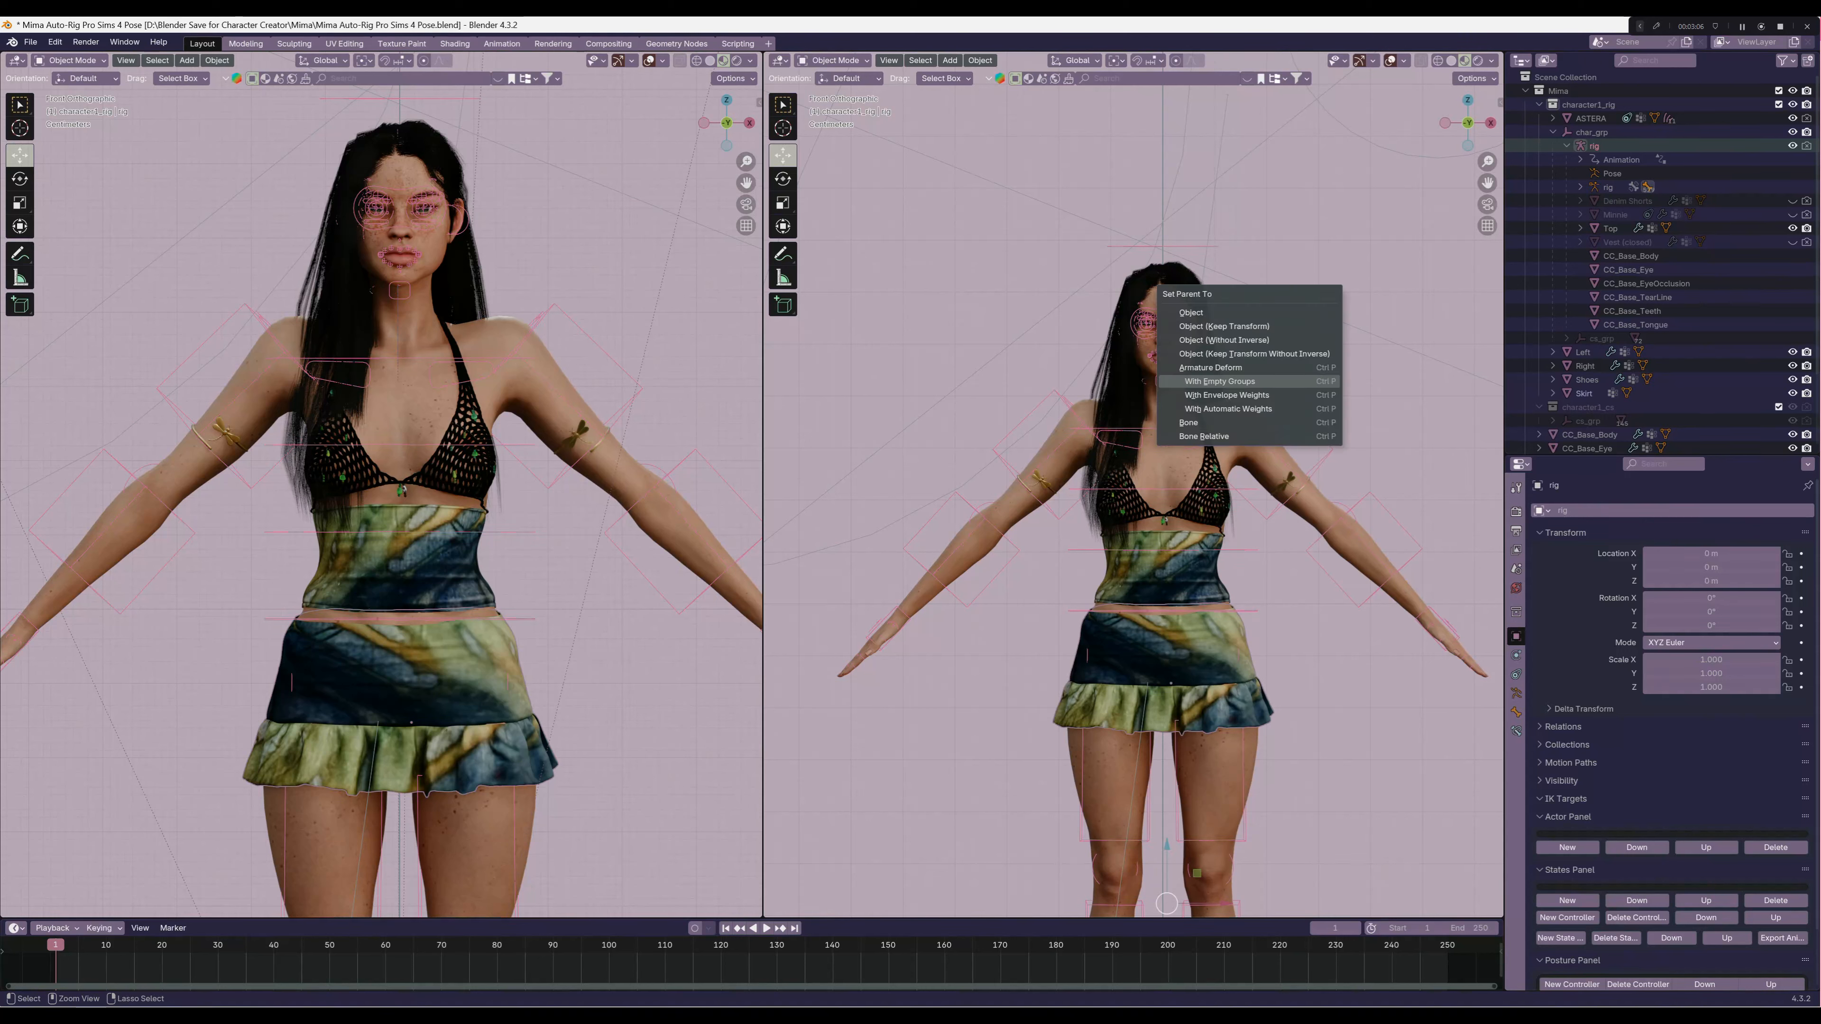
{"action": "key", "text": "Return"}
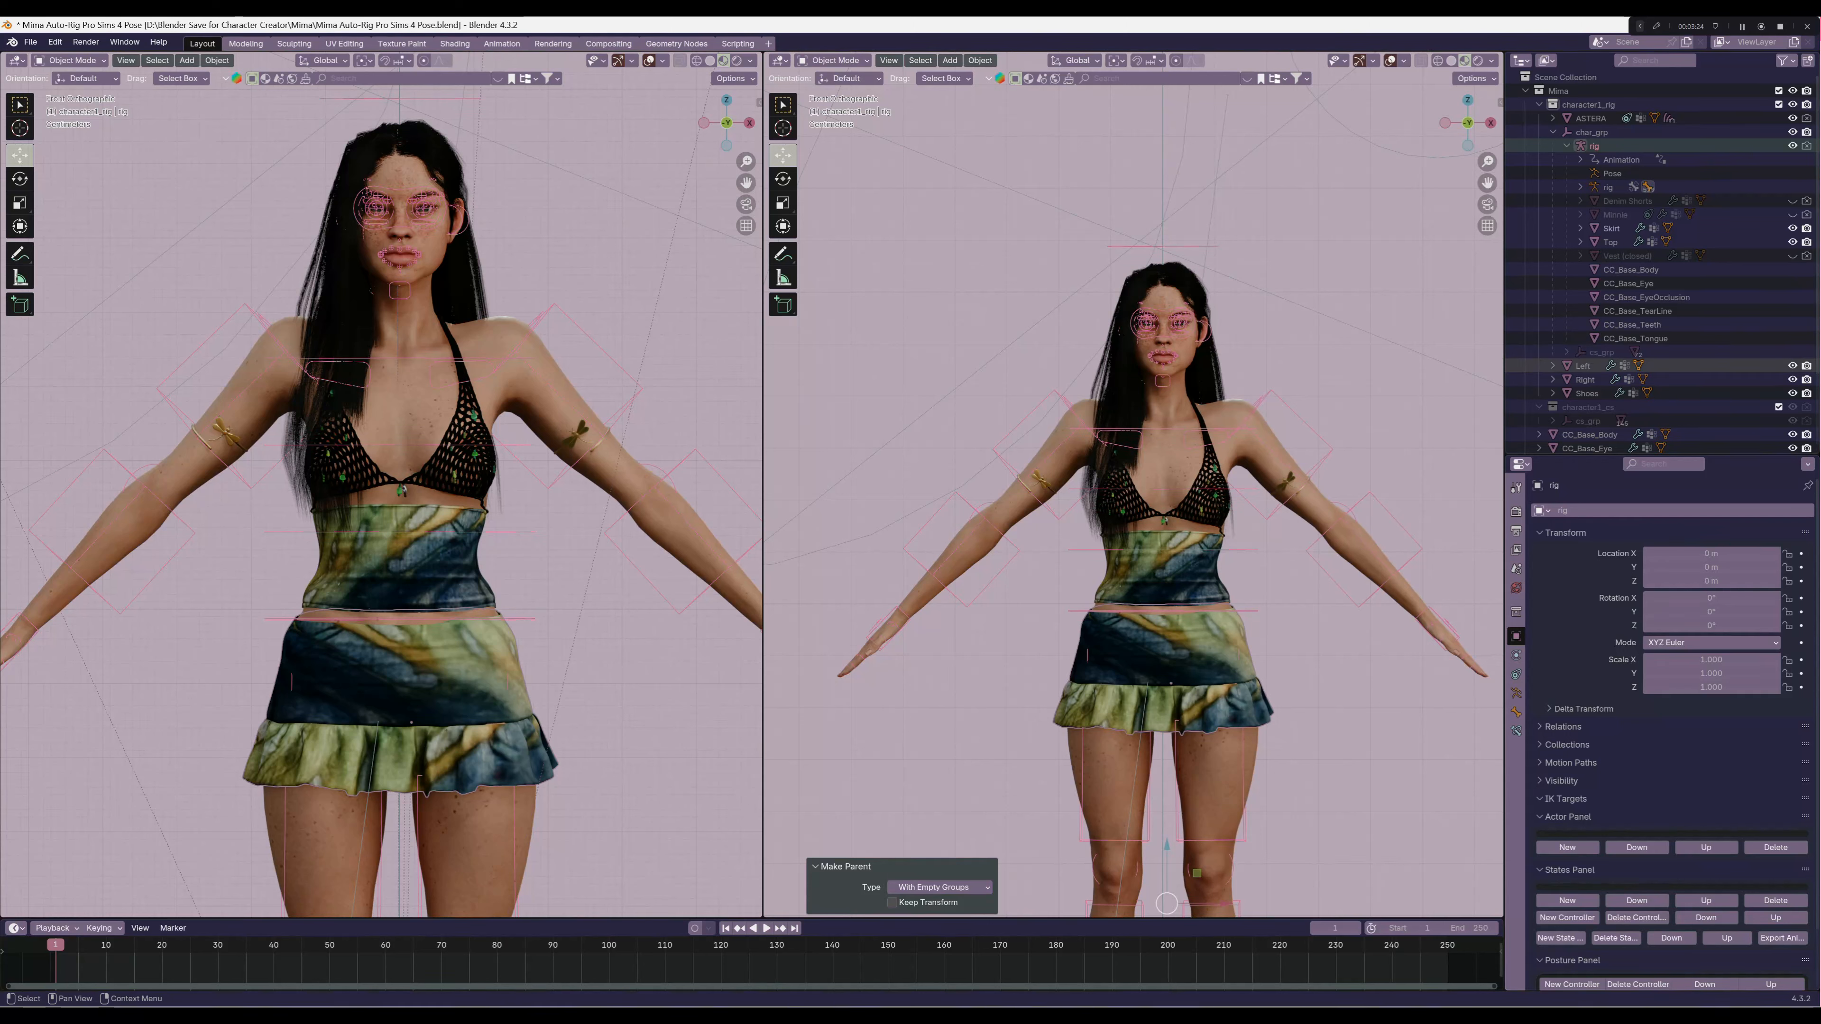
Add a Data Transfer modifier to the Skirt and place it above the Armature modifier
{"action": "left_click", "coordinate": [1612, 229]}
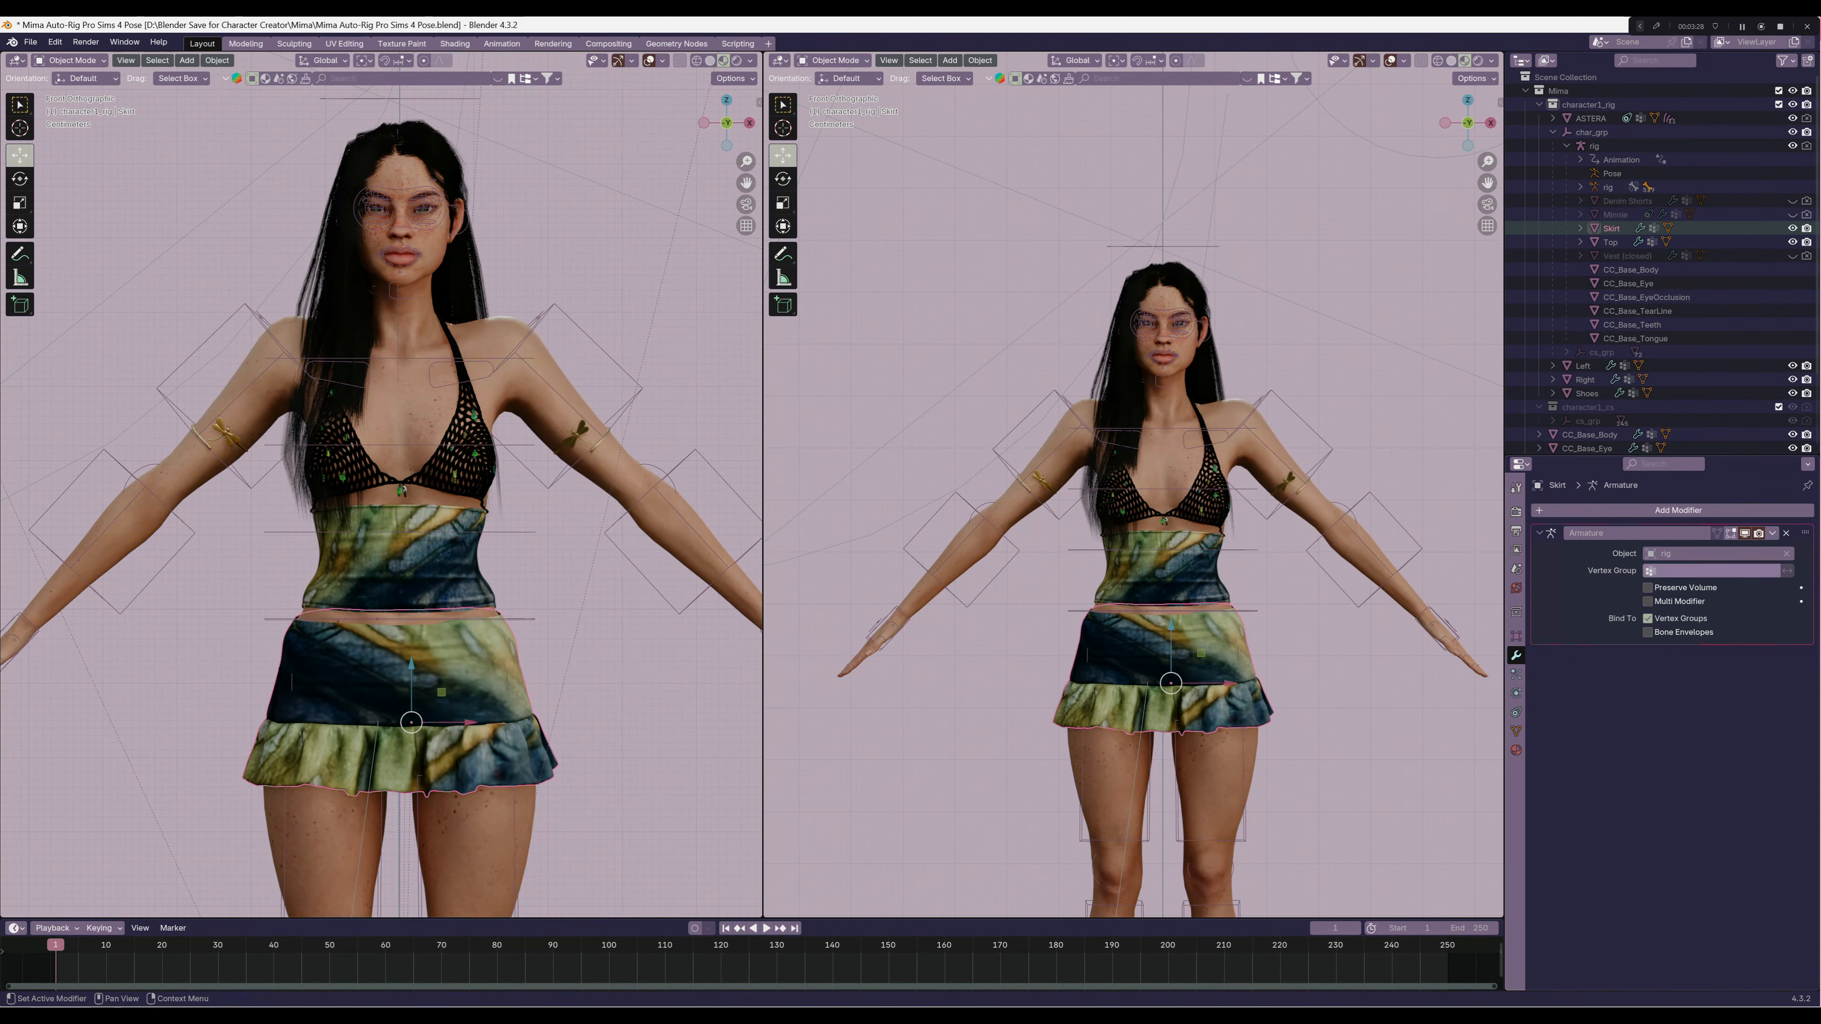
{"action": "key", "text": "shift+a"}
{"action": "type", "text": "da"}
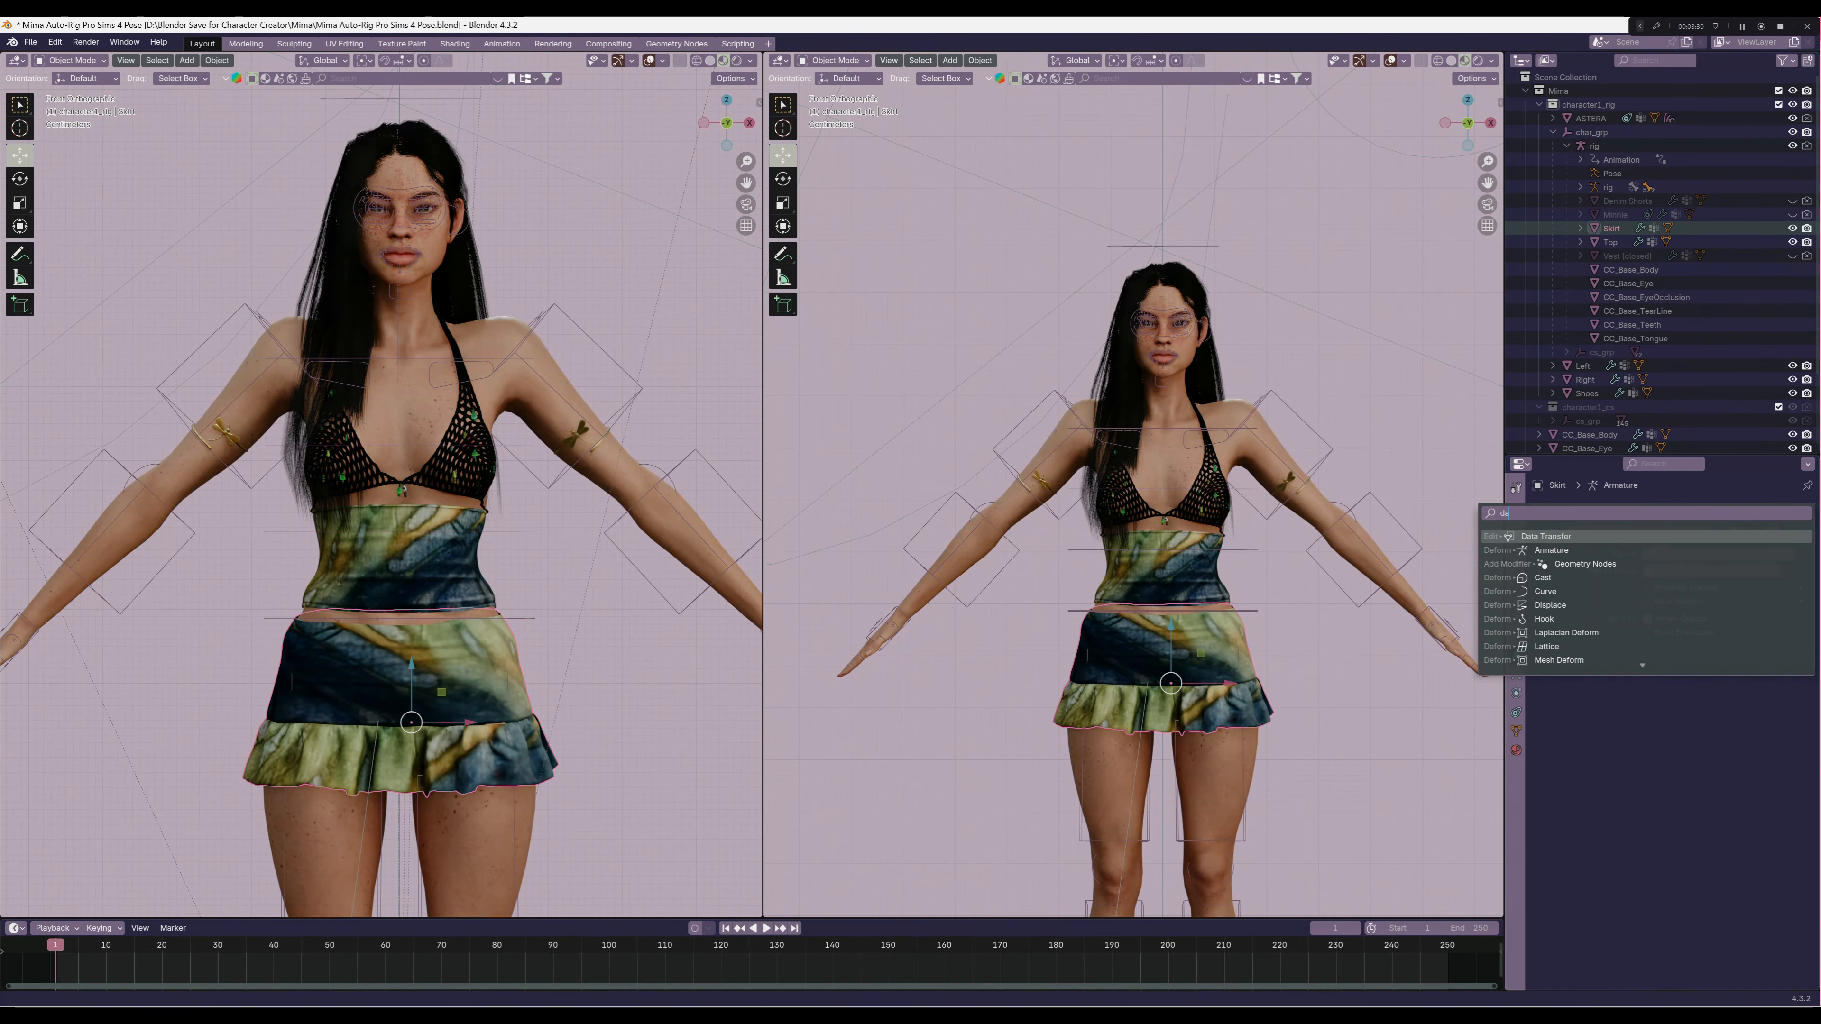
{"action": "key", "text": "Return"}
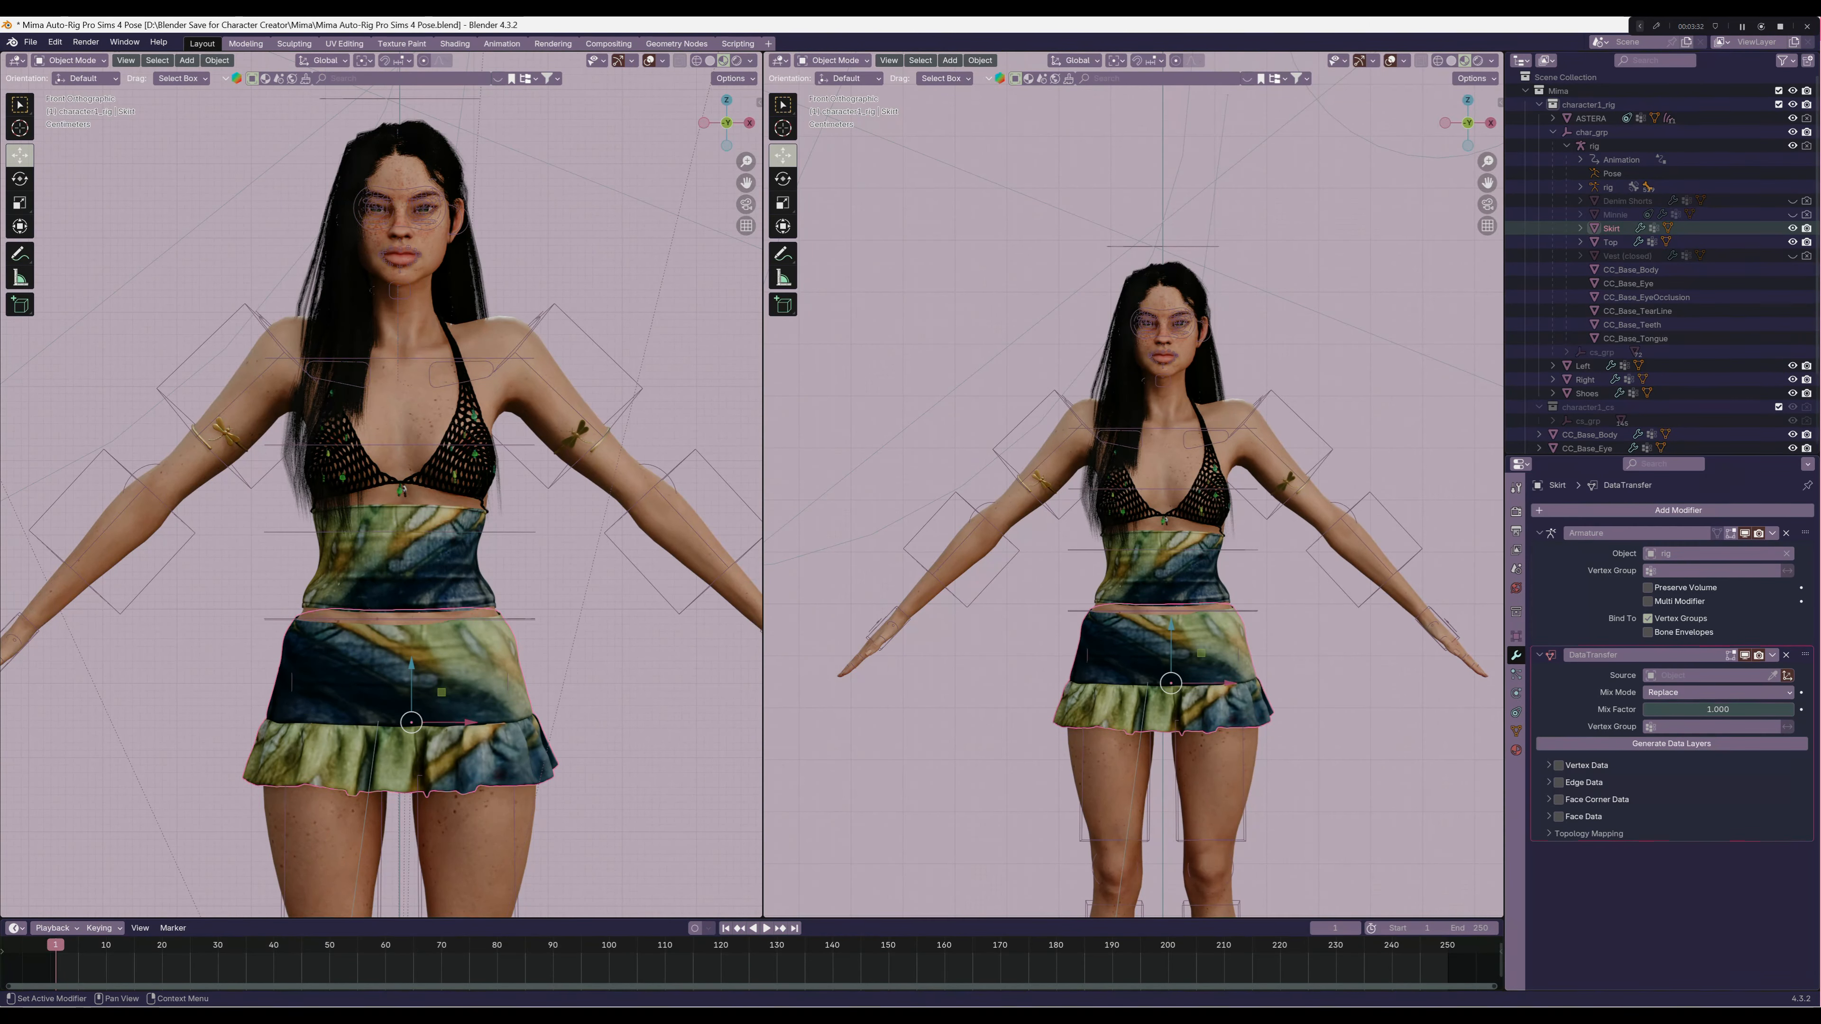
{"action": "left_click_drag", "start_coordinate": [1805, 469], "coordinate": [1805, 466]}
Set the Skirt's Data Transfer to copy vertex groups from CC_Base_Body with Nearest Face Interpolated mapping, and apply the modifier
{"action": "left_click", "coordinate": [1697, 554]}
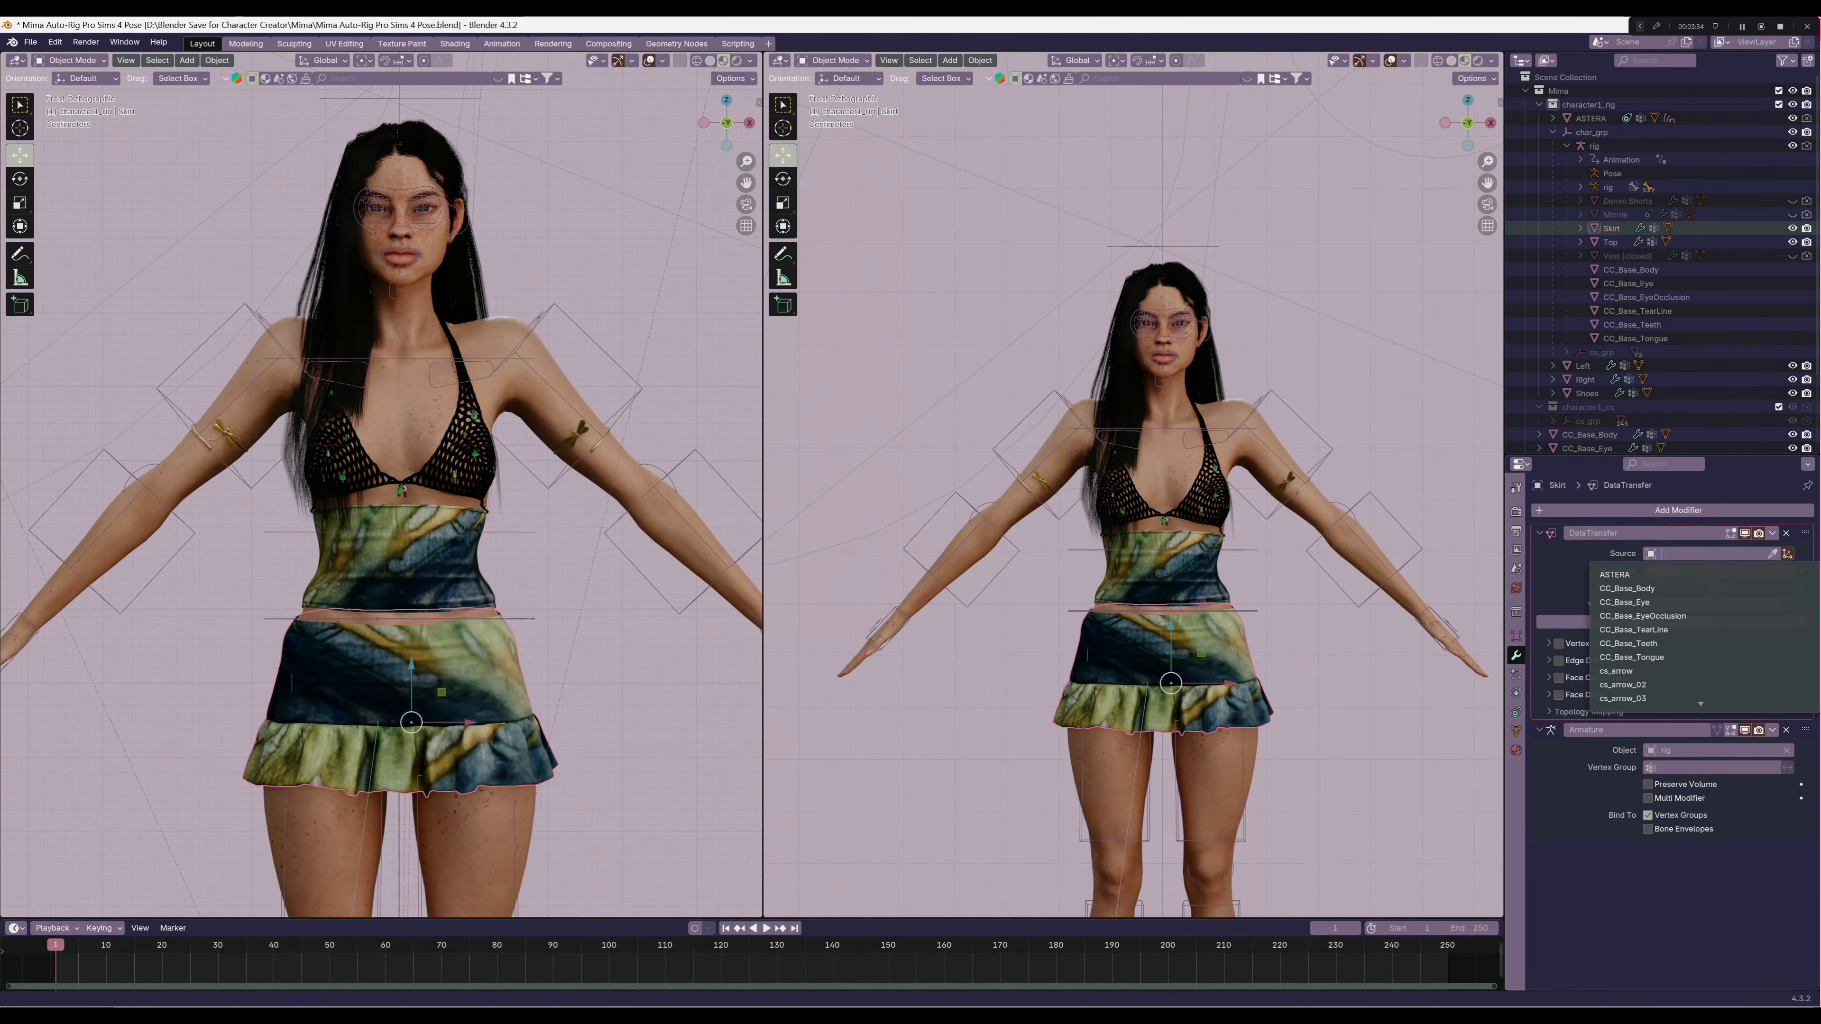
{"action": "left_click", "coordinate": [1628, 588]}
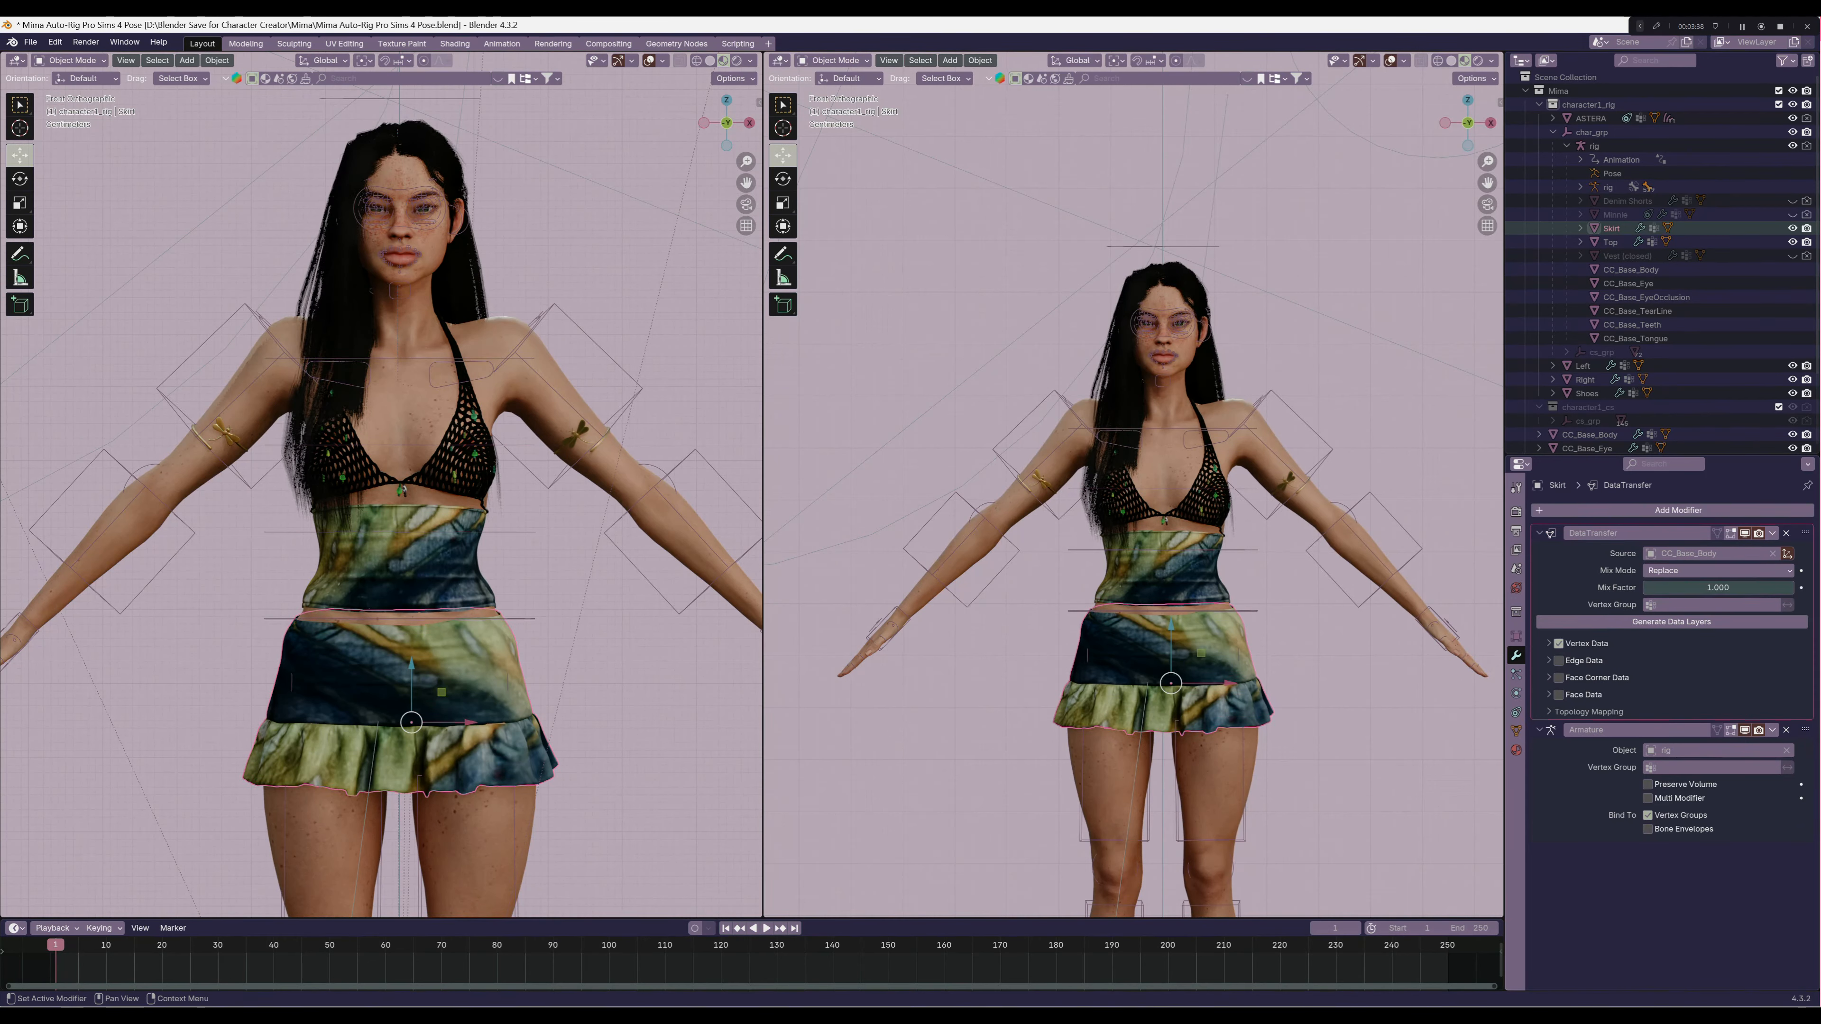
{"action": "left_click", "coordinate": [1559, 644]}
{"action": "left_click", "coordinate": [1582, 663]}
{"action": "left_click", "coordinate": [1718, 680]}
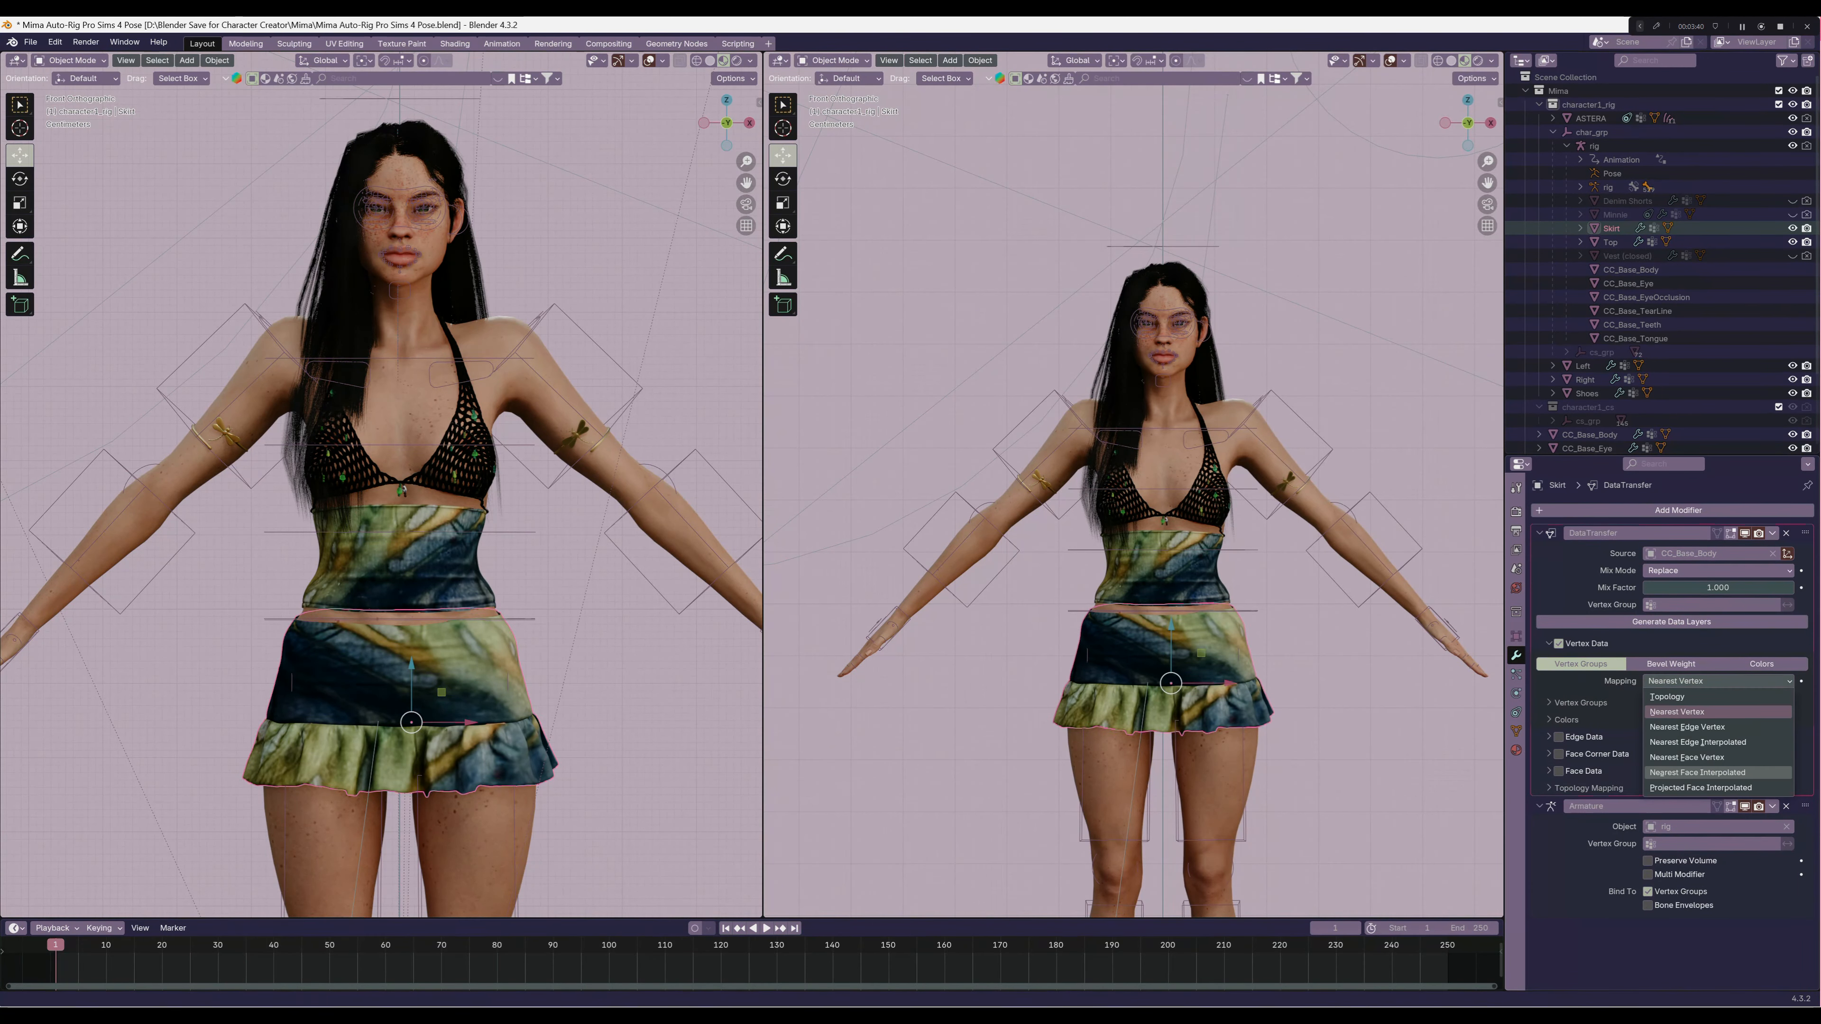
{"action": "left_click", "coordinate": [1698, 773]}
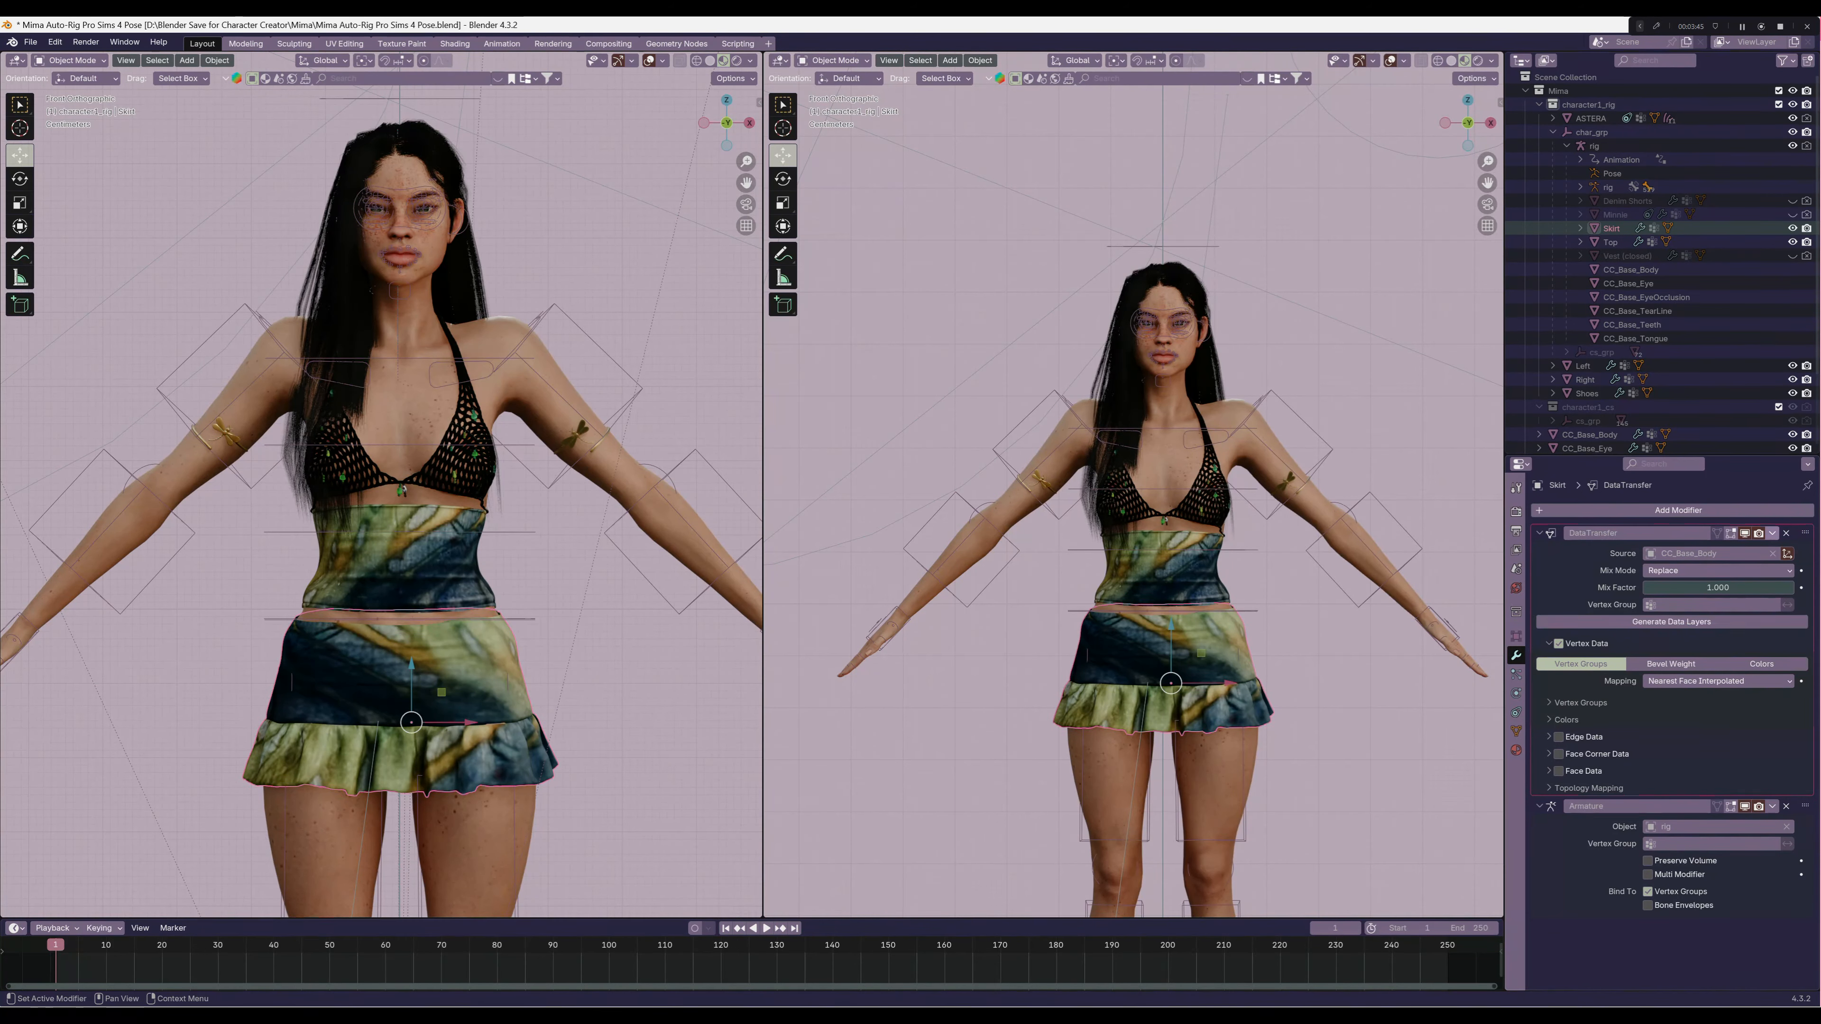
{"action": "left_click", "coordinate": [1773, 534]}
{"action": "left_click", "coordinate": [1711, 549]}
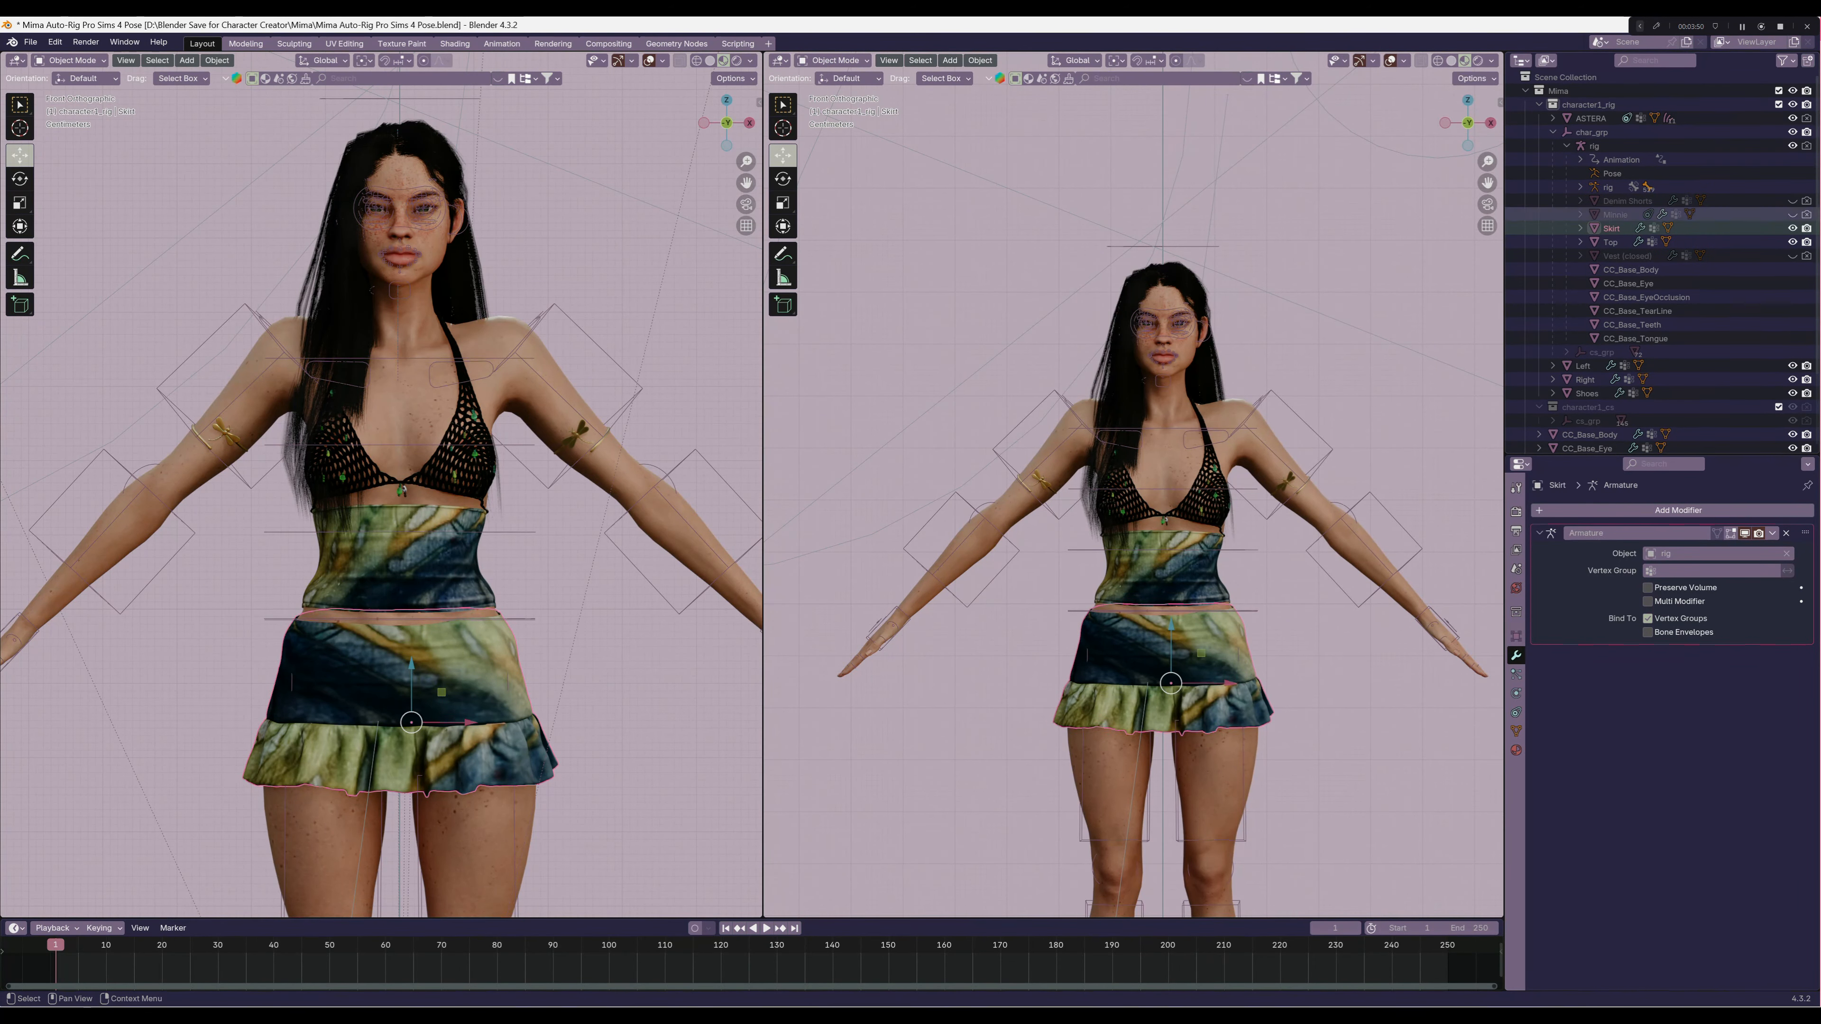
Parent the Left and Right armbands together to the rig using Armature Deform With Empty Groups
{"action": "left_click", "coordinate": [1583, 366]}
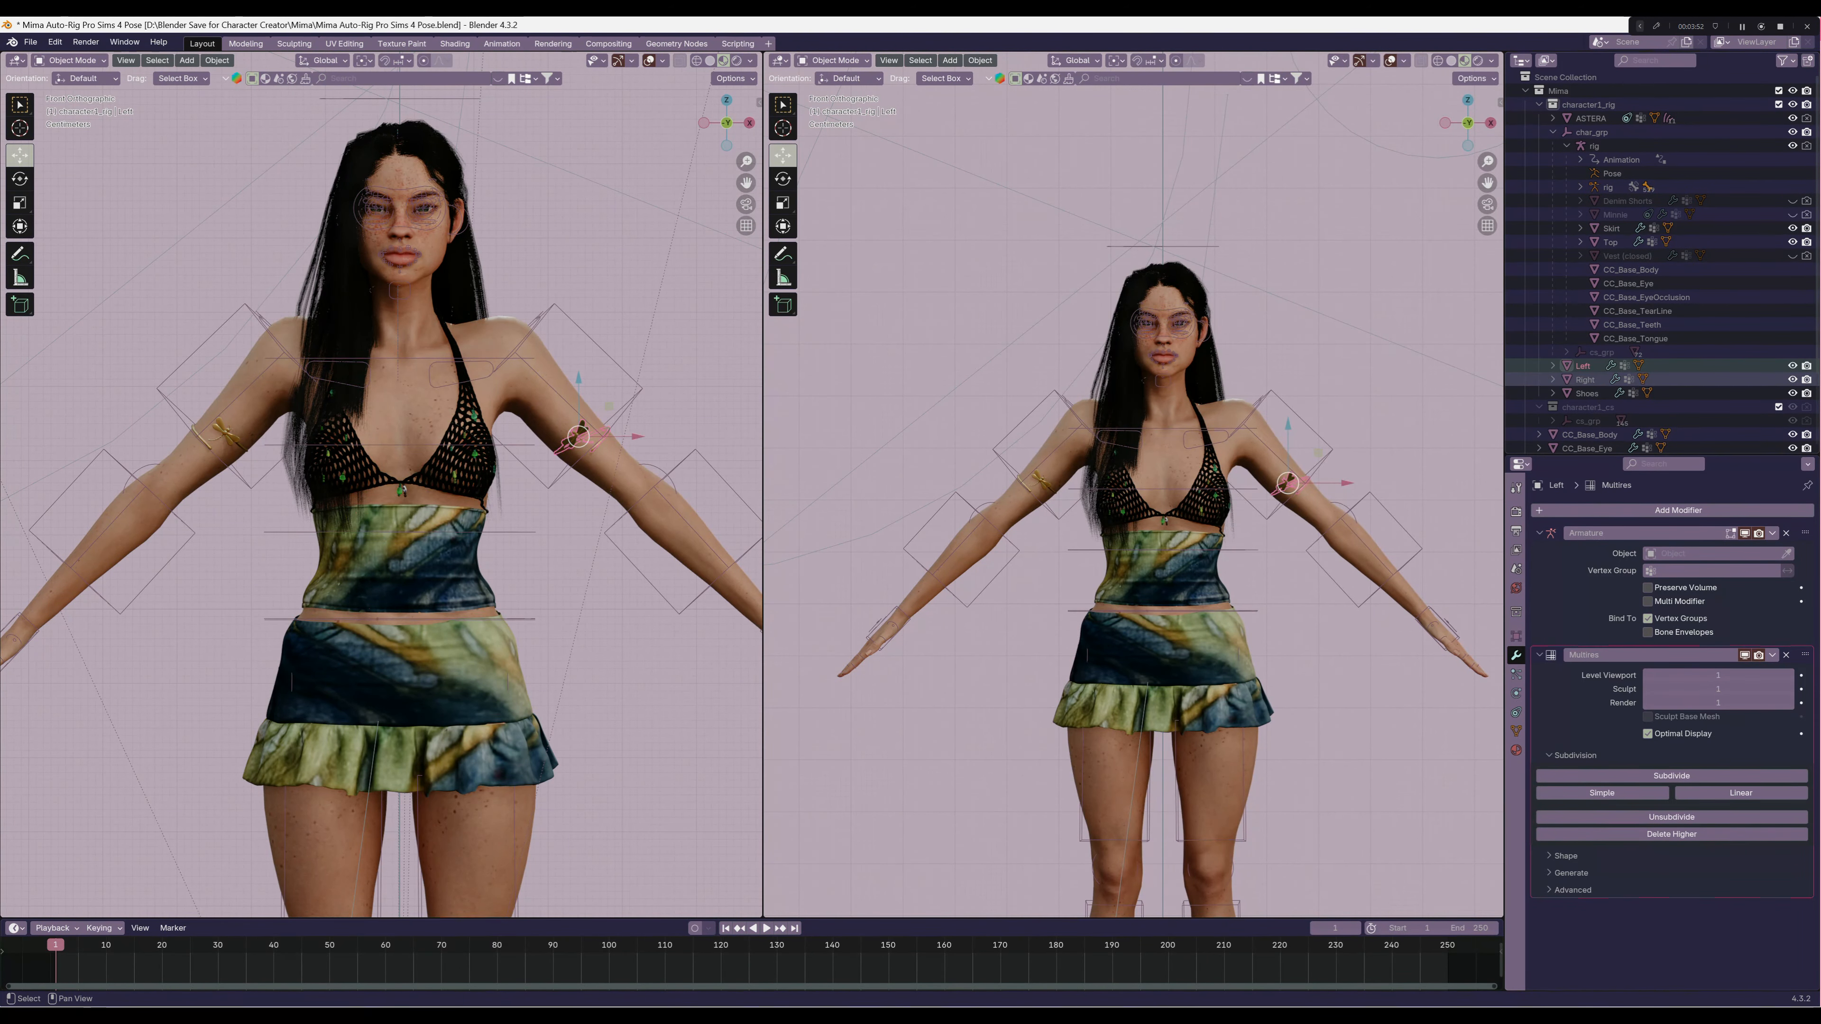
{"action": "left_click", "coordinate": [1586, 379], "text": "shift"}
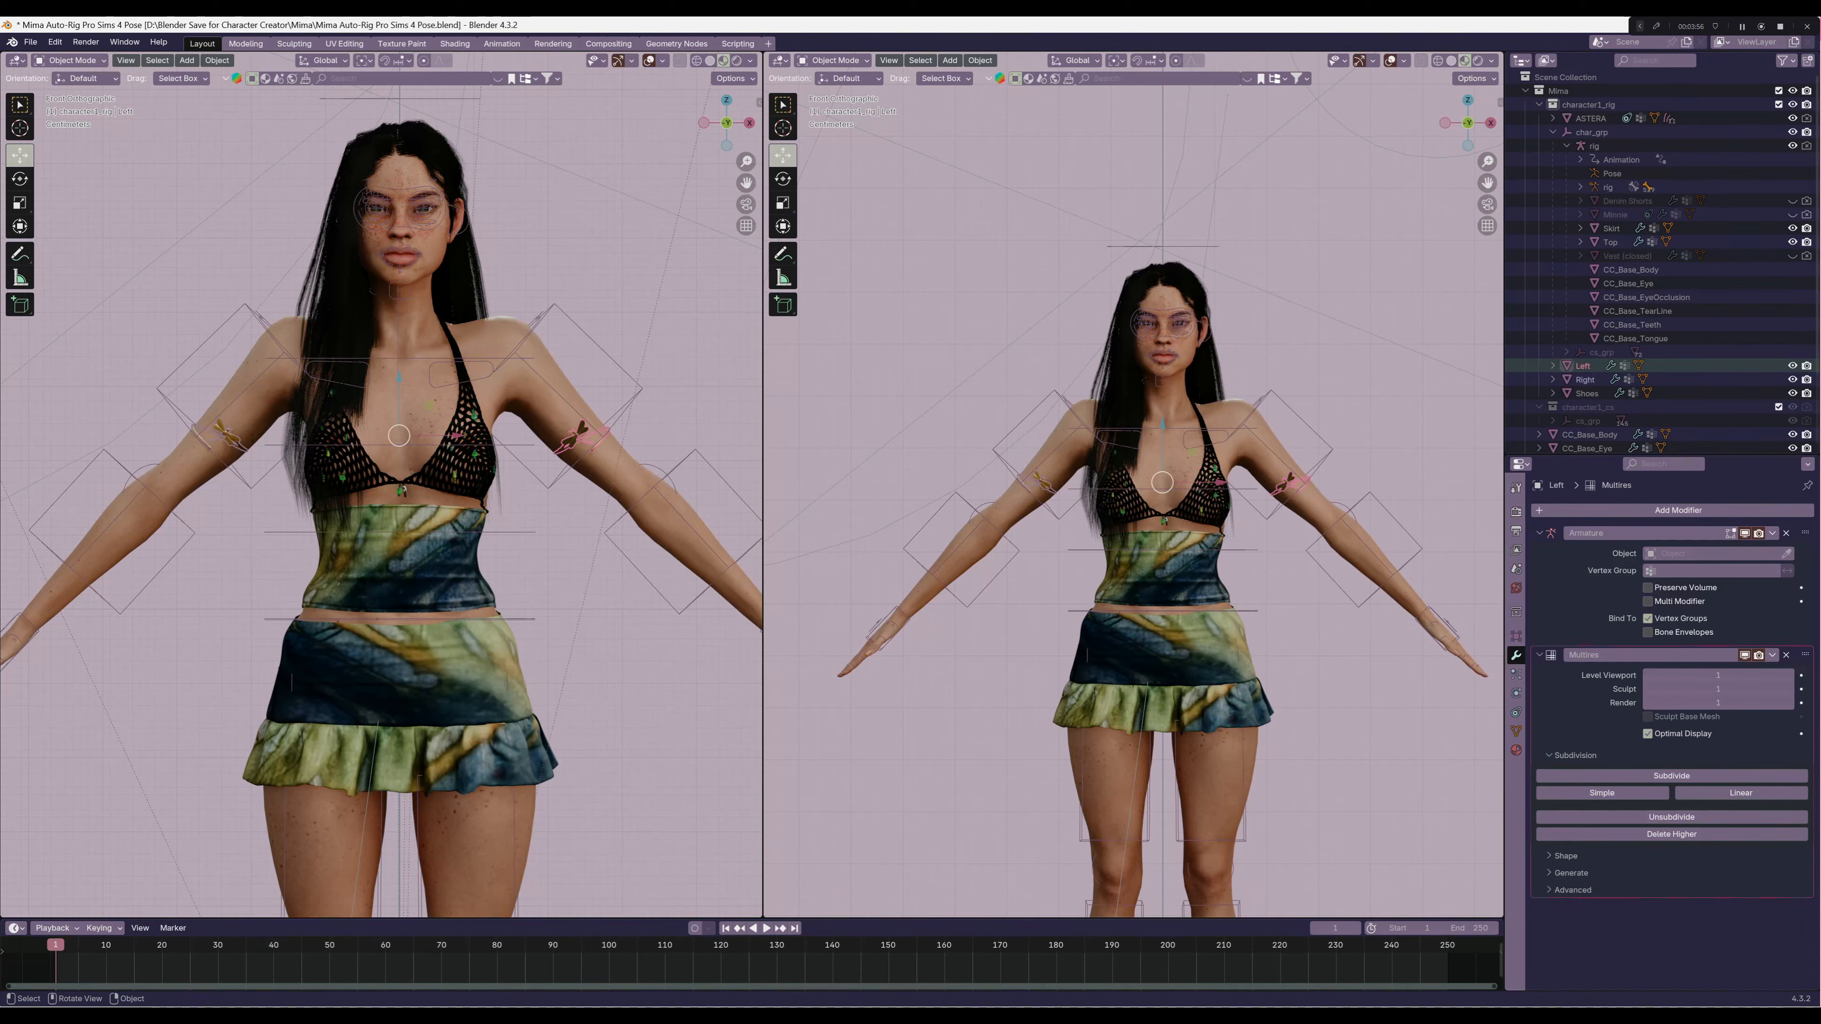
{"action": "left_click", "coordinate": [1595, 146], "text": "ctrl"}
{"action": "key", "text": "ctrl+p"}
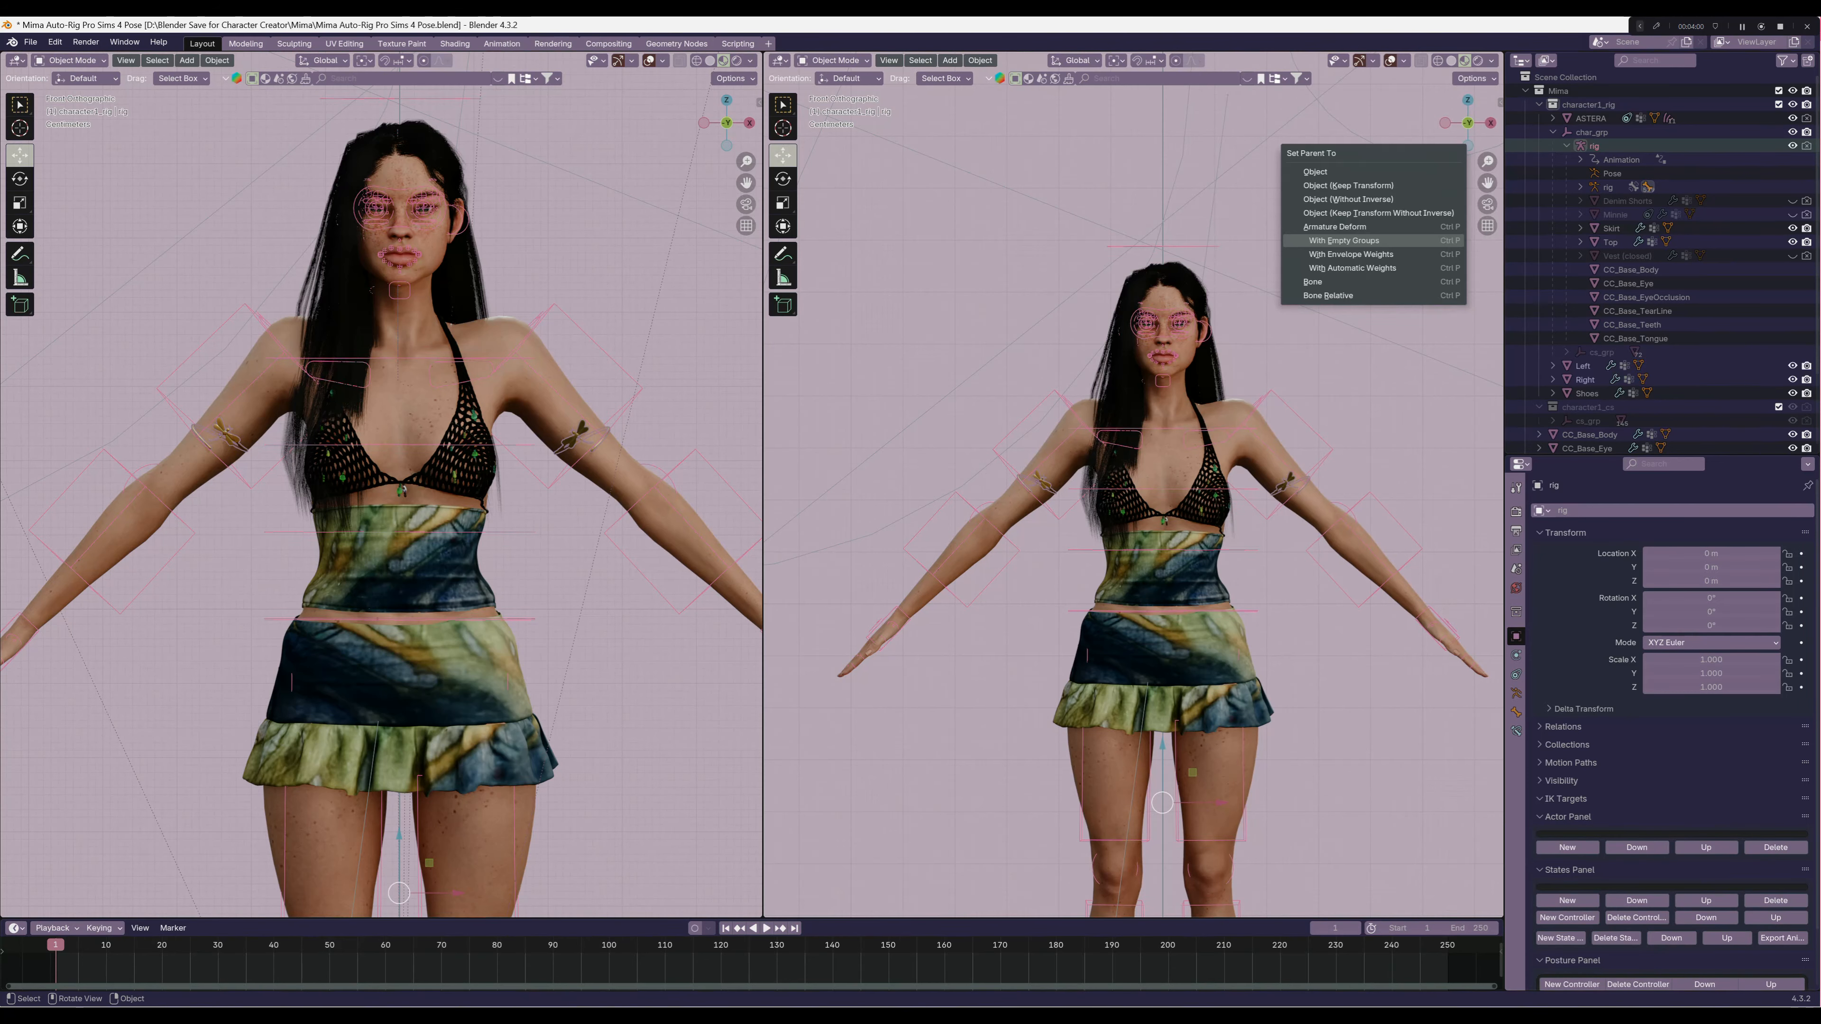
{"action": "left_click", "coordinate": [1344, 240]}
Apply the Left armband's extra Armature modifier assigned to the rig, and set the remaining Armature modifier's object to rig
{"action": "left_click", "coordinate": [1639, 214]}
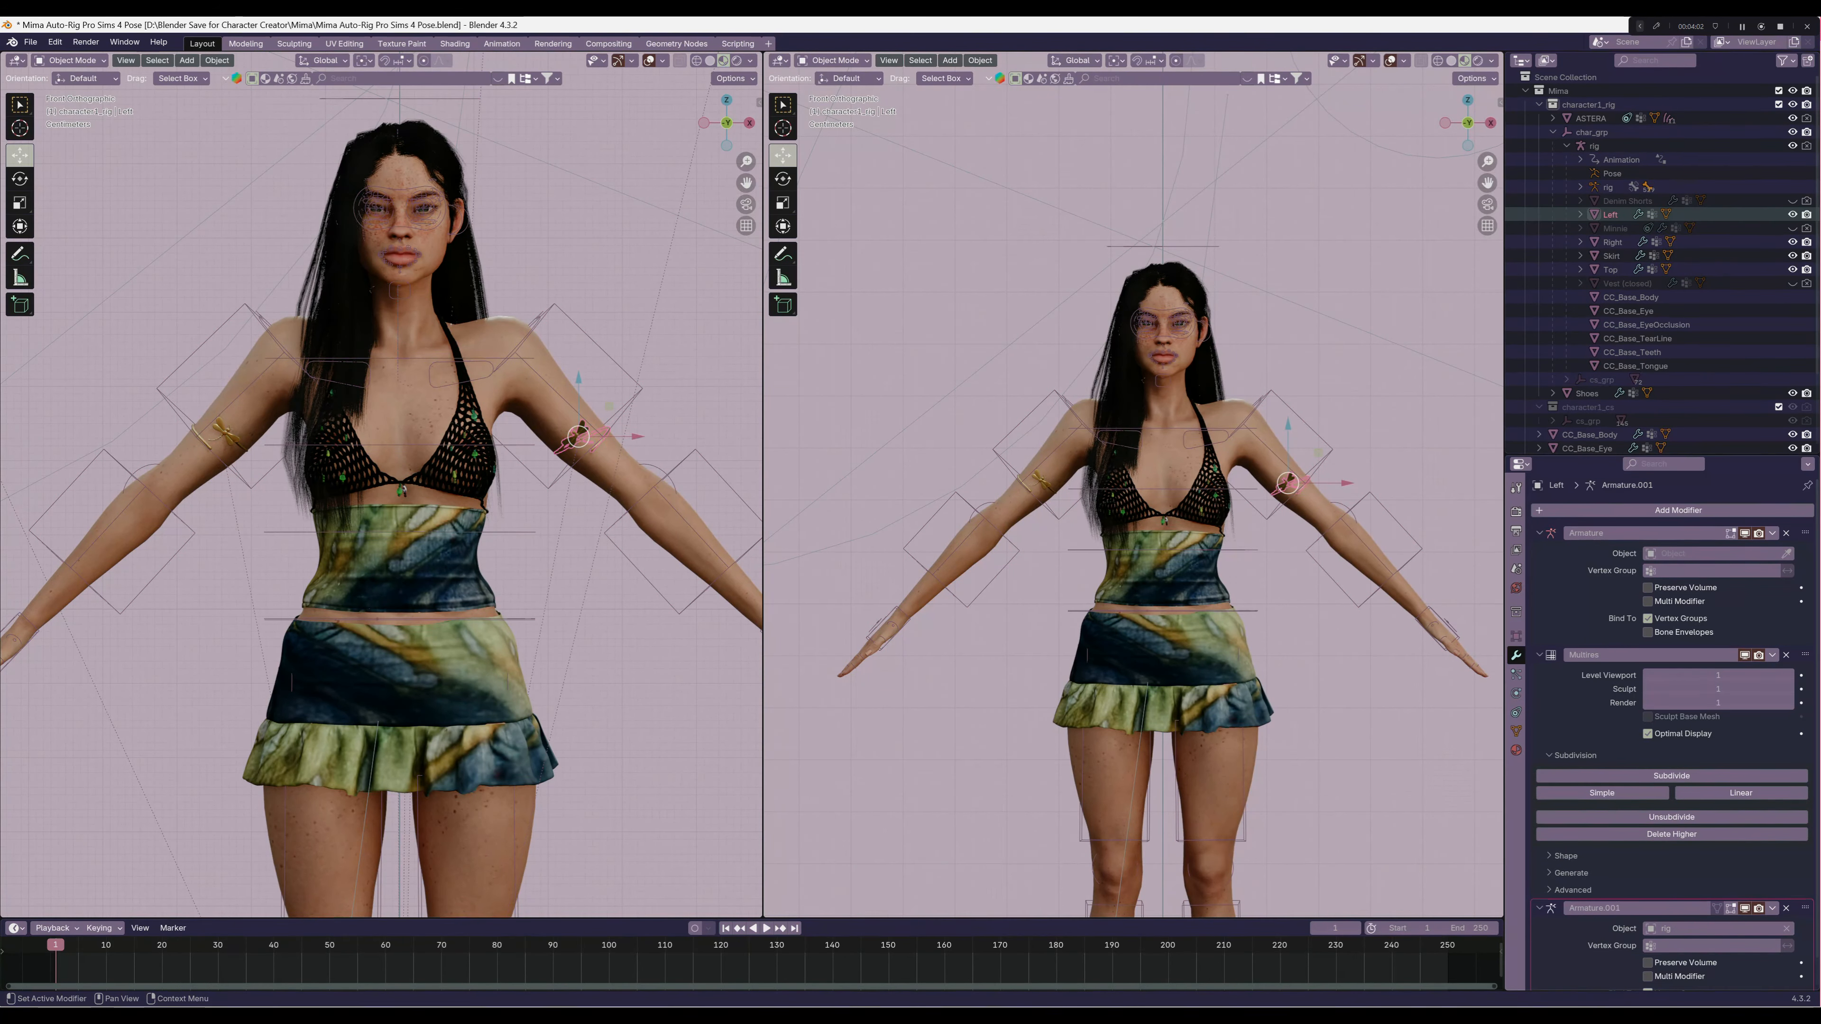
{"action": "scroll", "coordinate": [1674, 729], "scroll_direction": "down", "scroll_amount": 1}
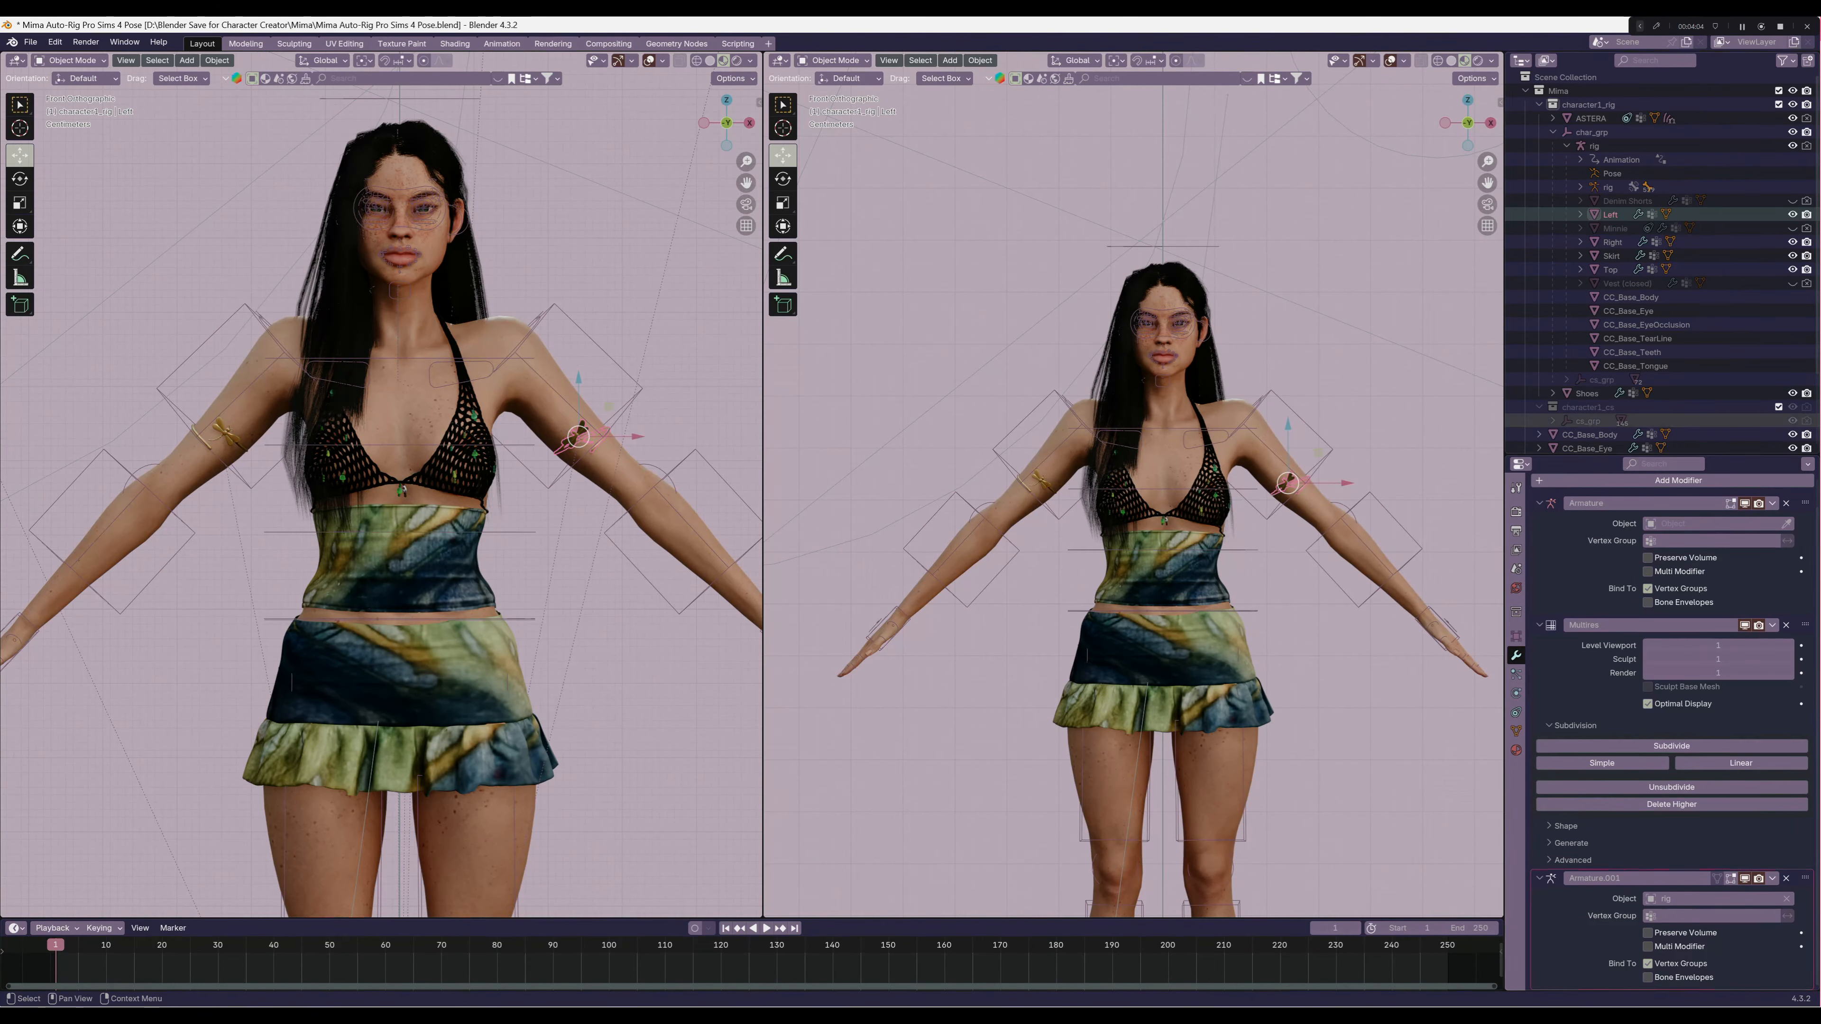
{"action": "scroll", "coordinate": [1675, 729], "scroll_direction": "up", "scroll_amount": 1}
{"action": "scroll", "coordinate": [1674, 729], "scroll_direction": "down", "scroll_amount": 1}
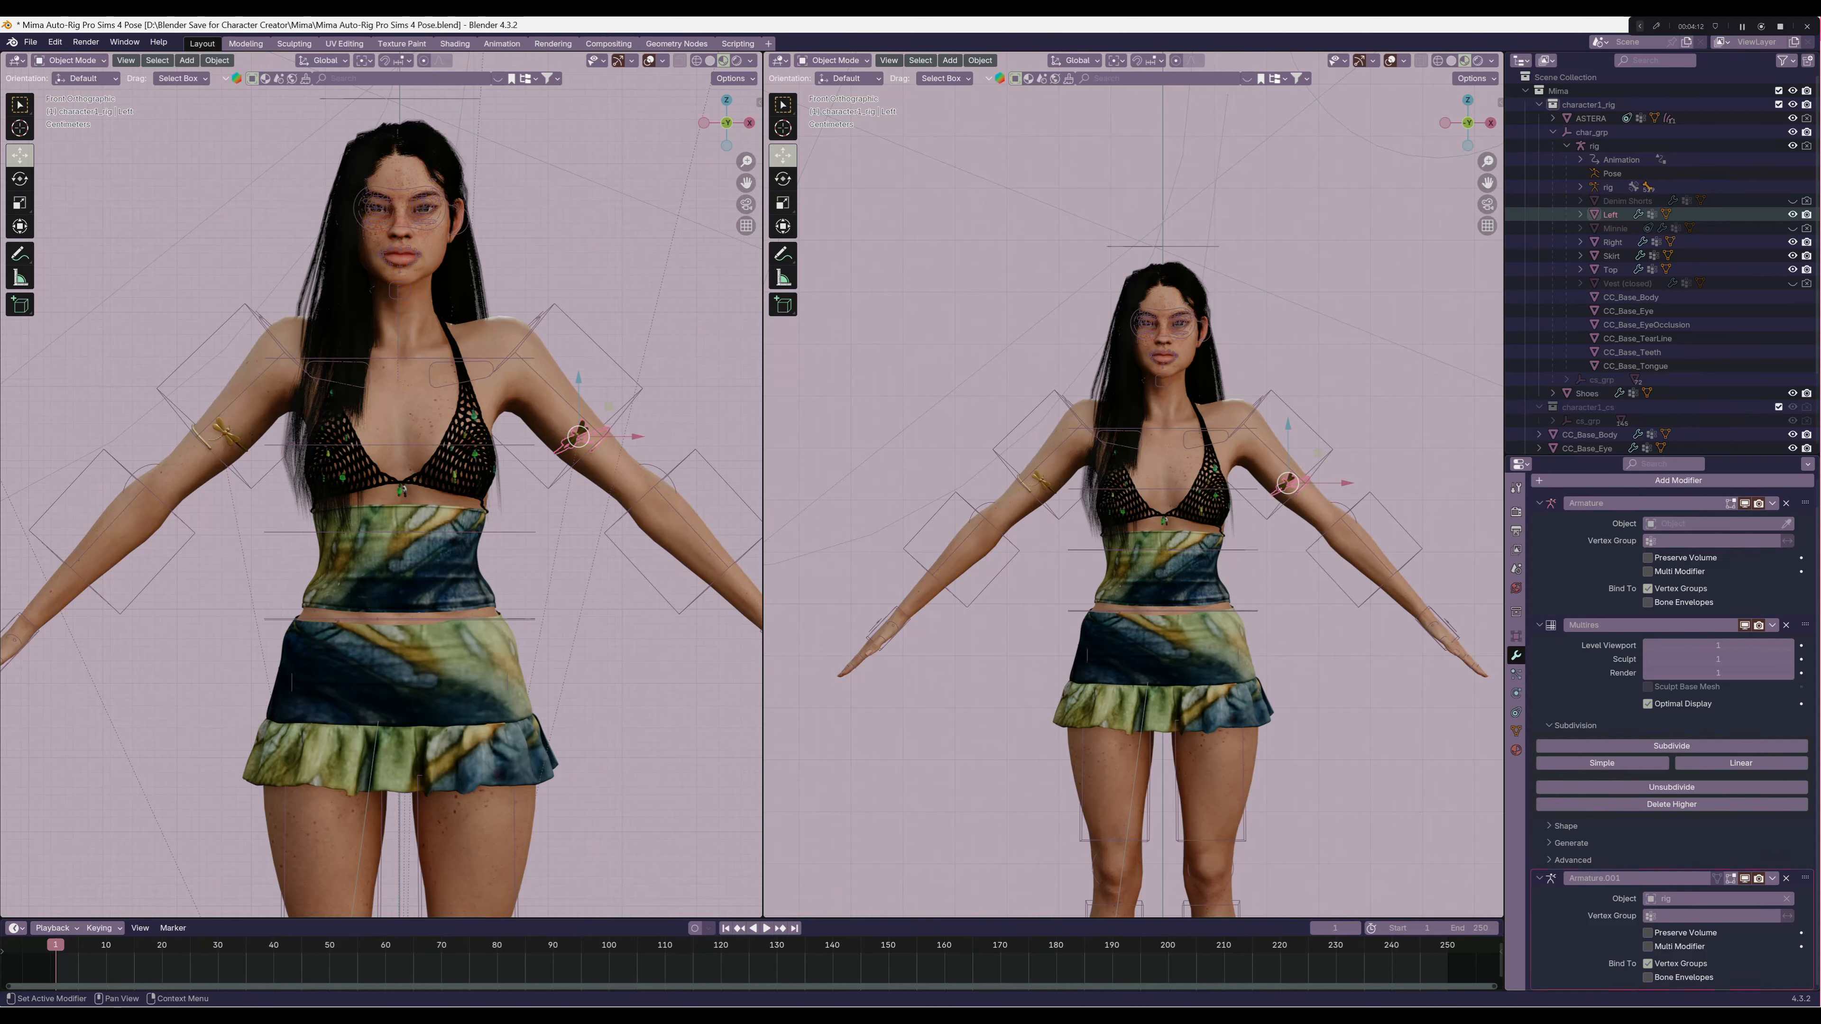
{"action": "left_click", "coordinate": [1773, 878]}
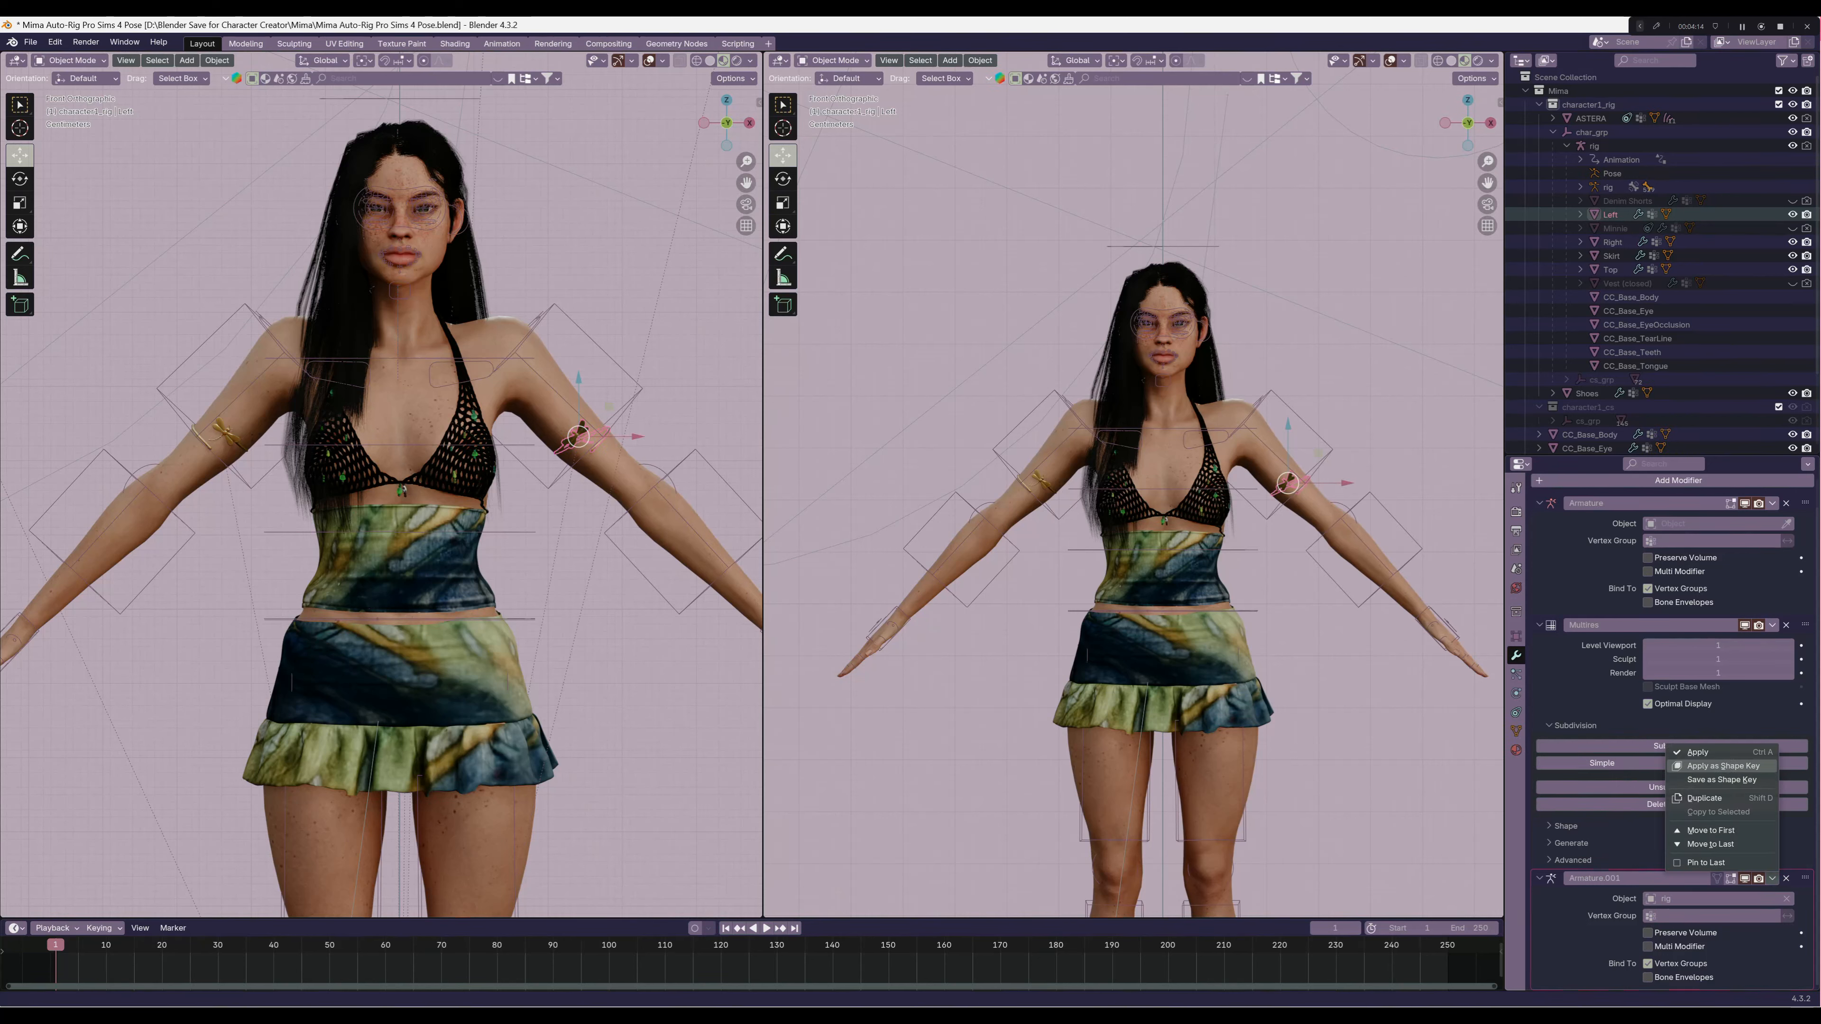
{"action": "left_click", "coordinate": [1698, 752]}
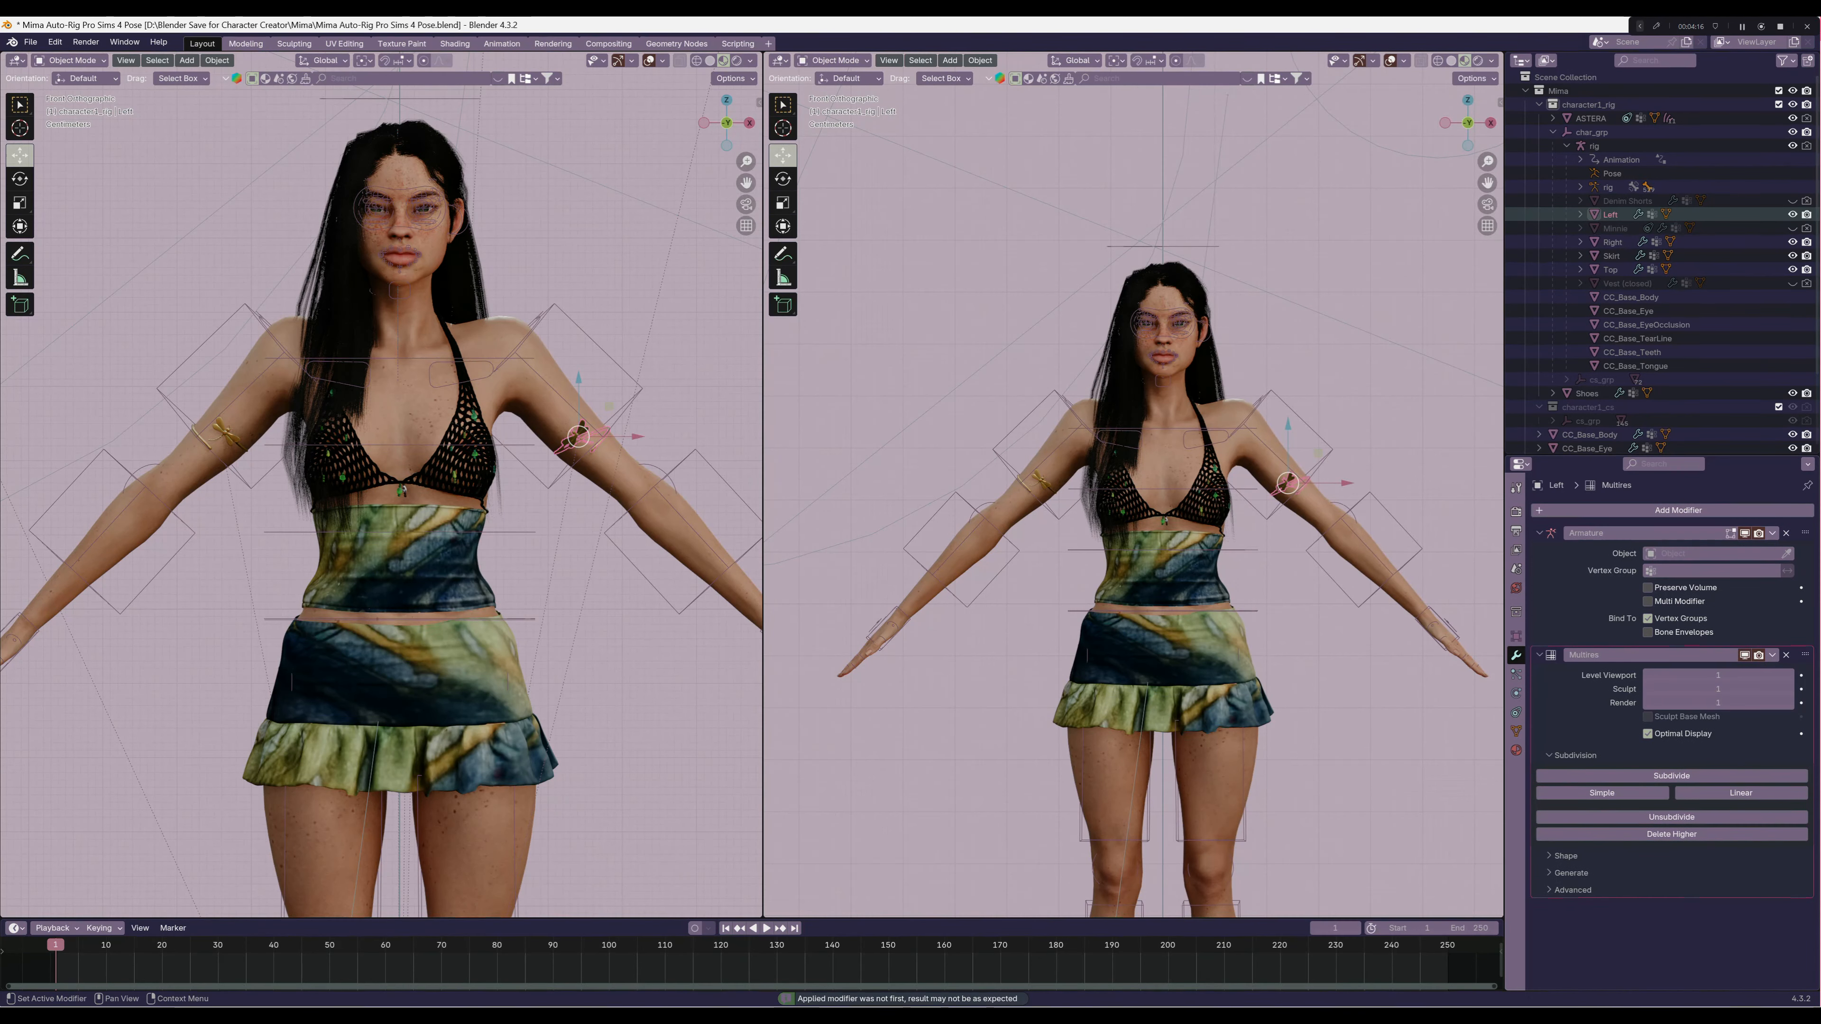
{"action": "left_click", "coordinate": [1709, 554]}
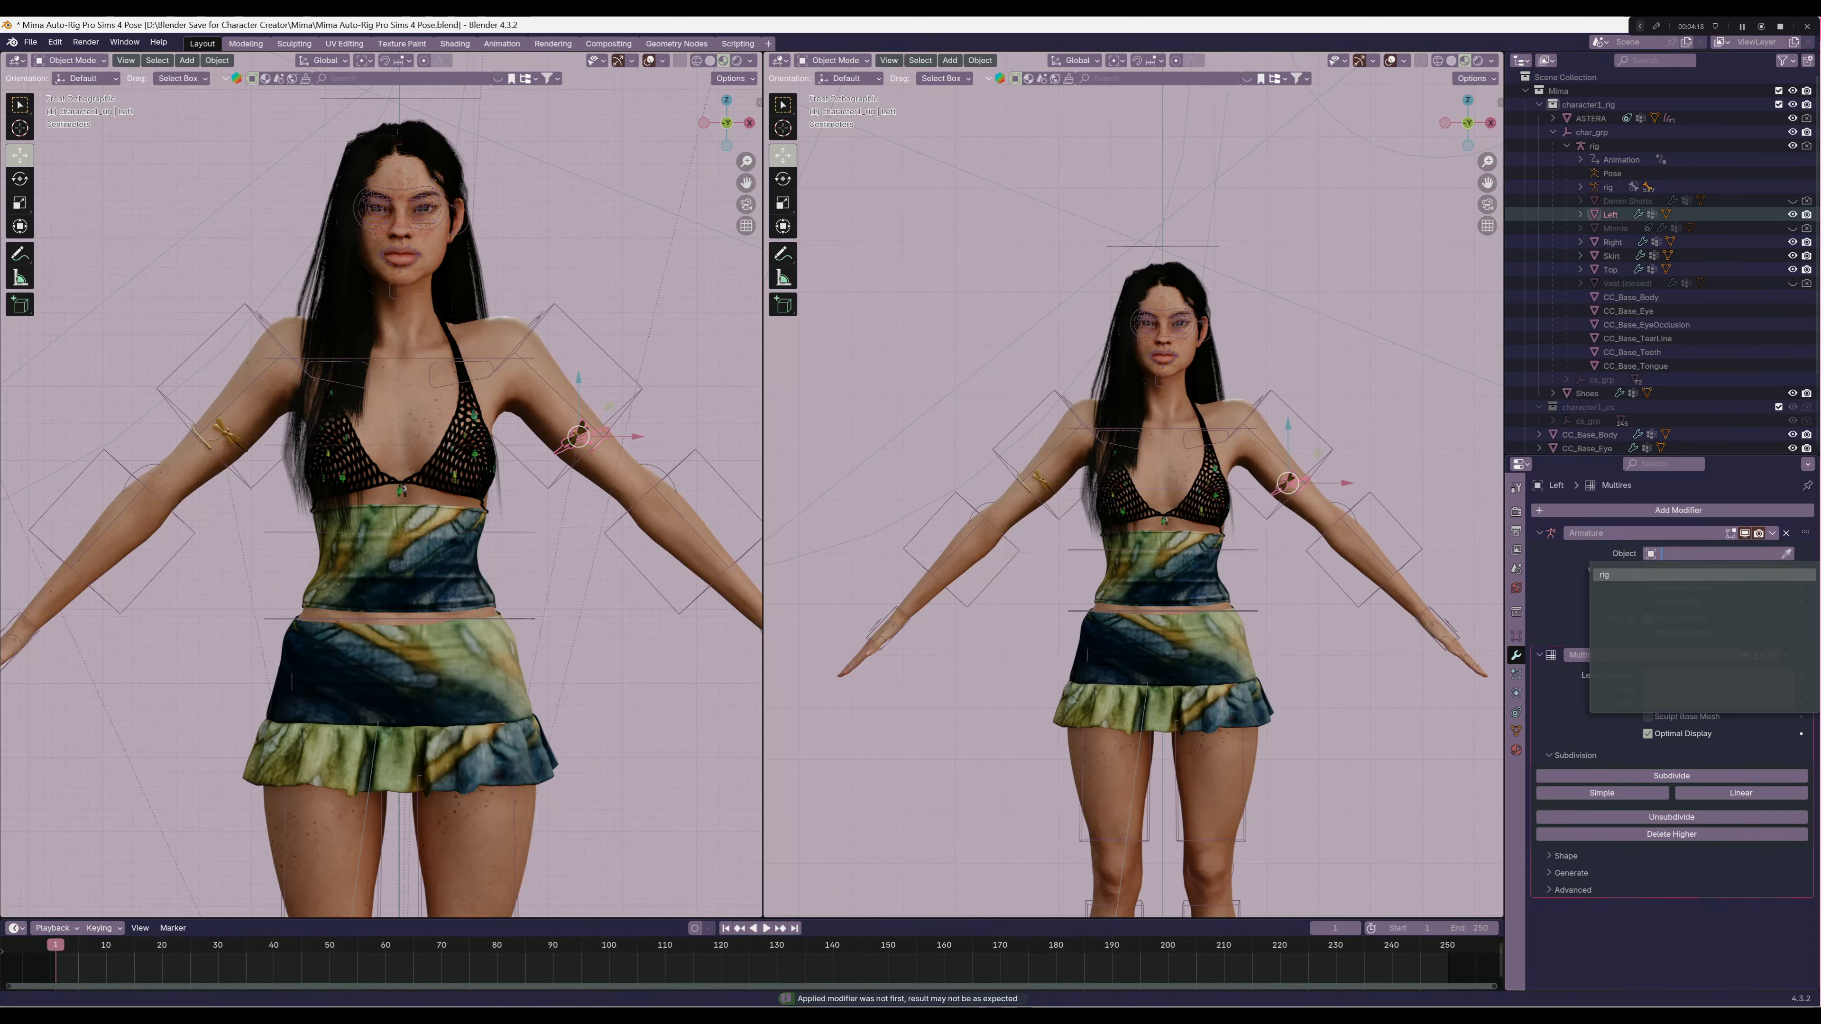
{"action": "left_click", "coordinate": [1704, 577]}
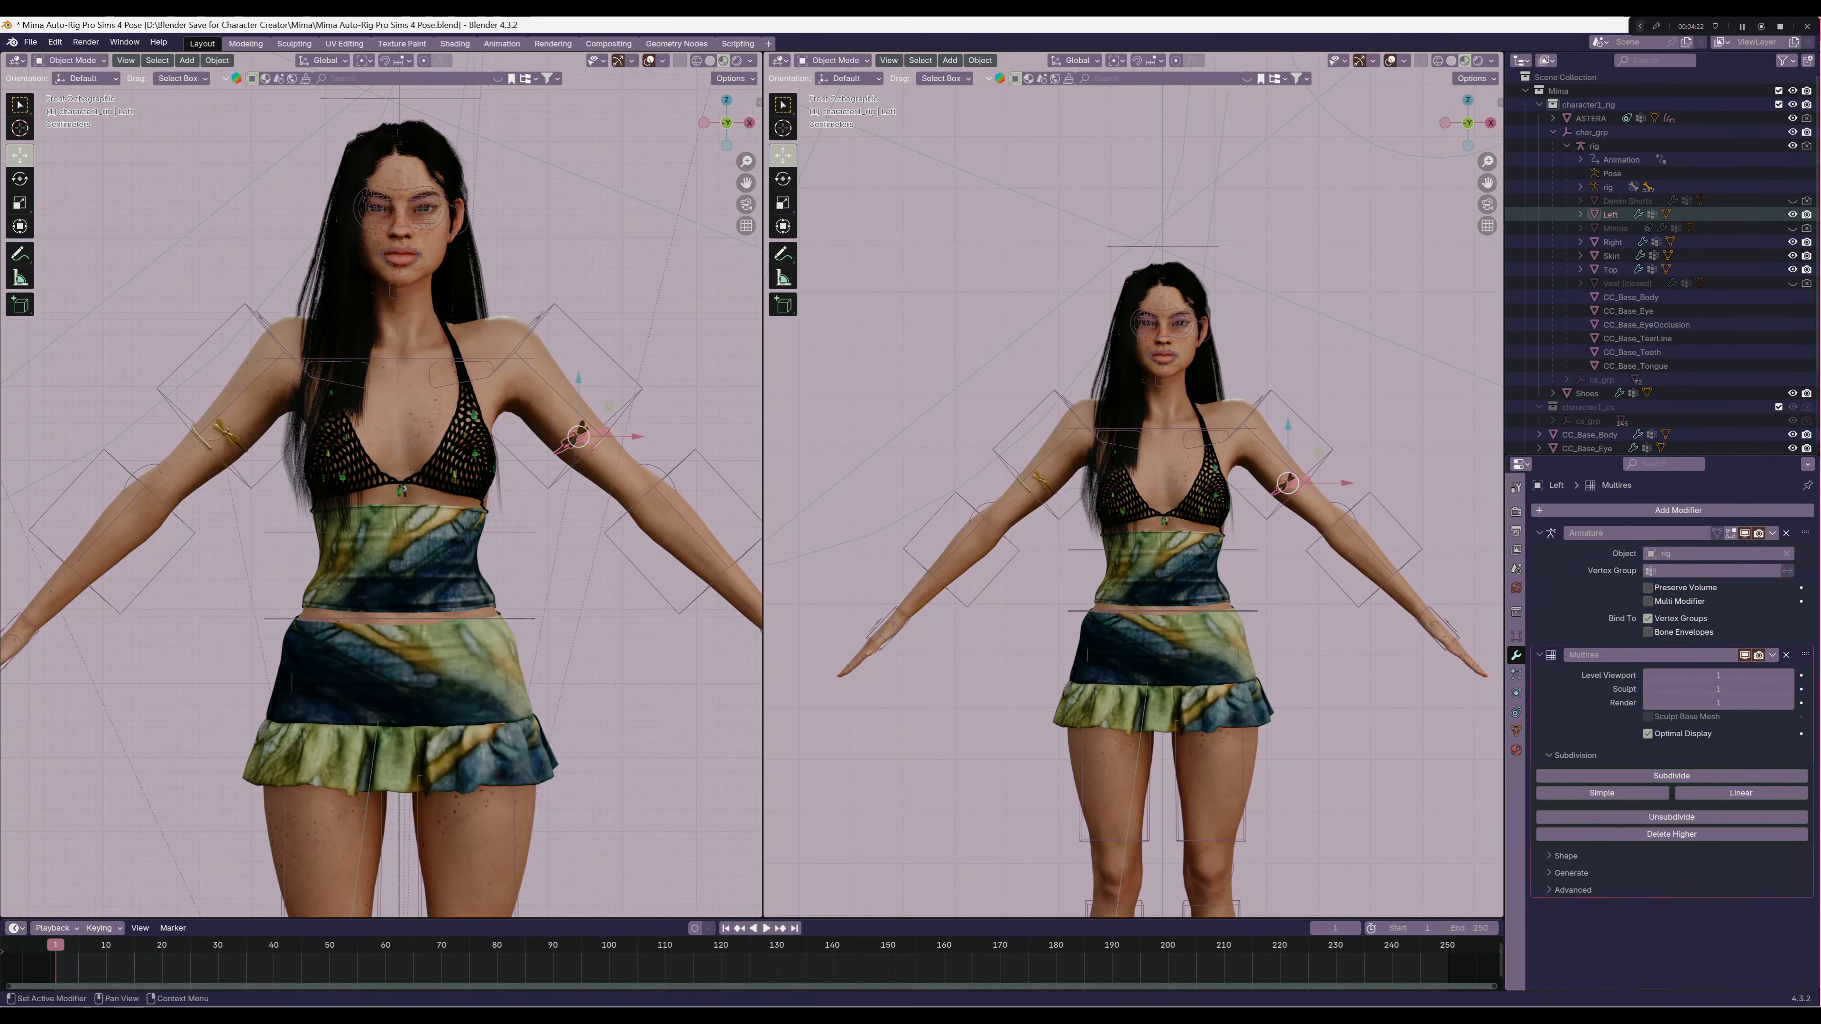
Apply the Right armband's extra Armature modifier and set its remaining Armature modifier's object to rig
{"action": "left_click", "coordinate": [1613, 242]}
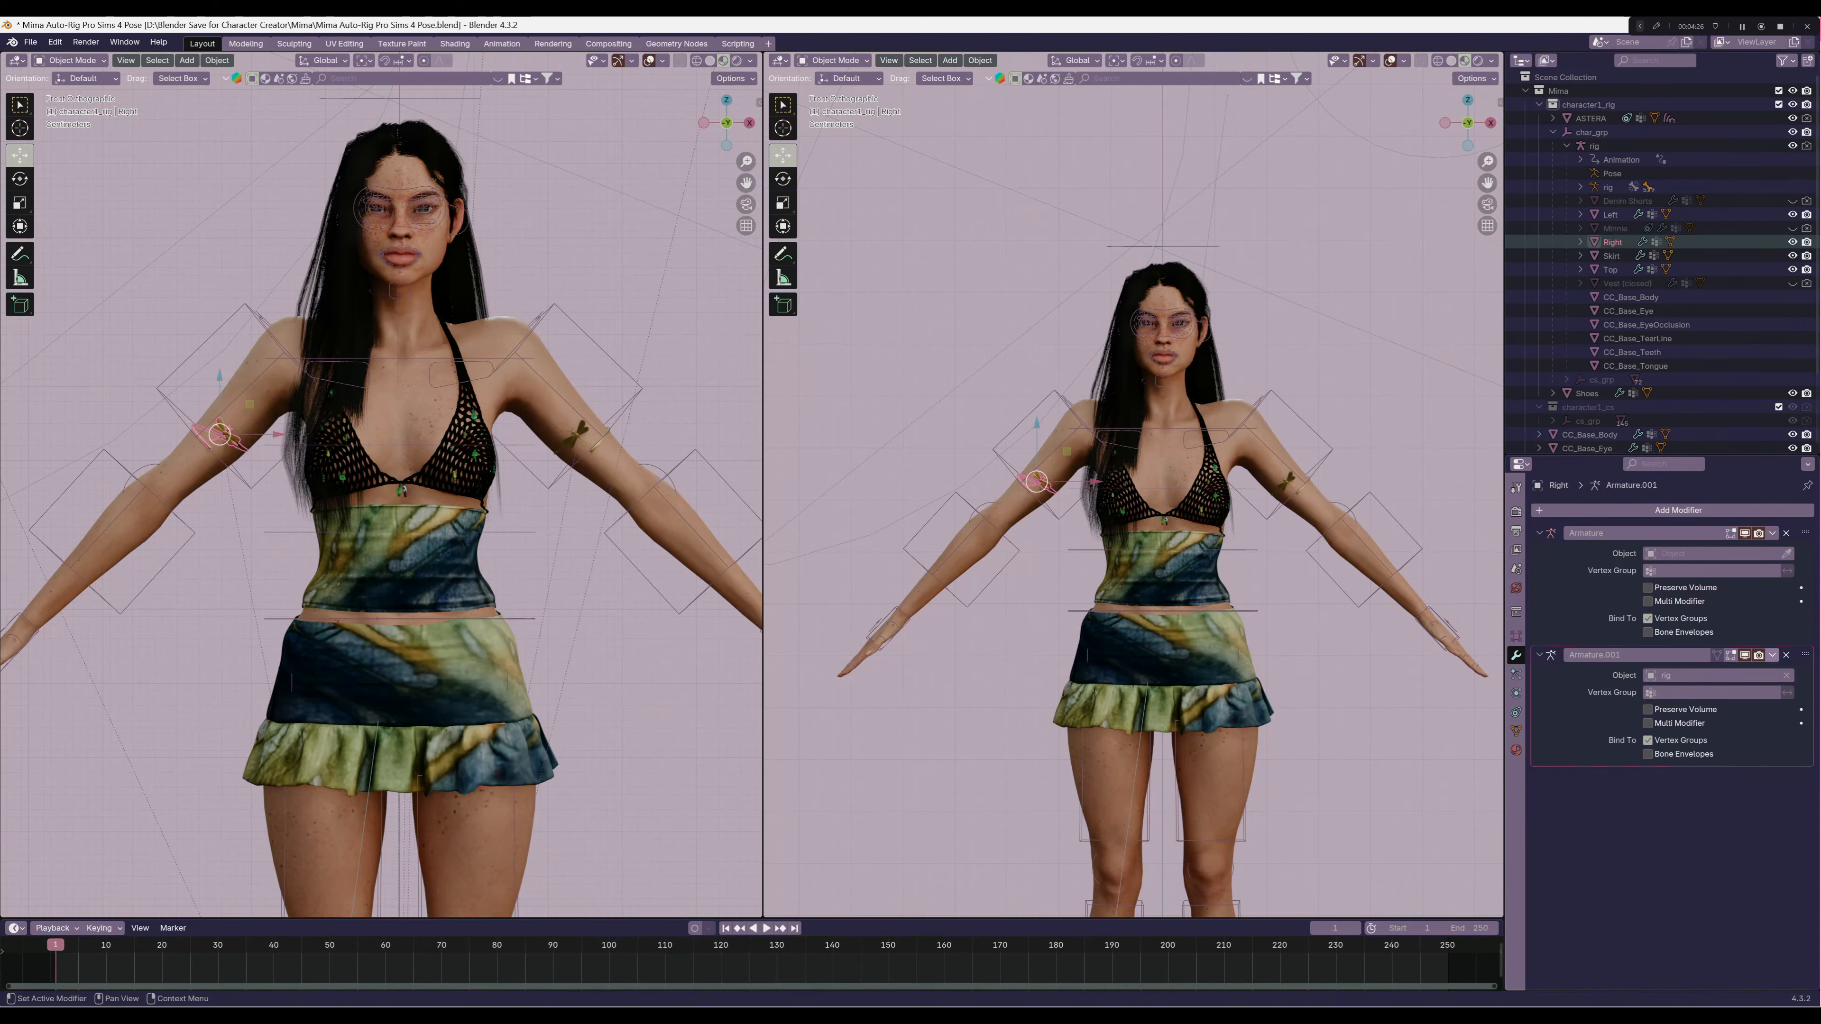
{"action": "left_click", "coordinate": [1772, 655]}
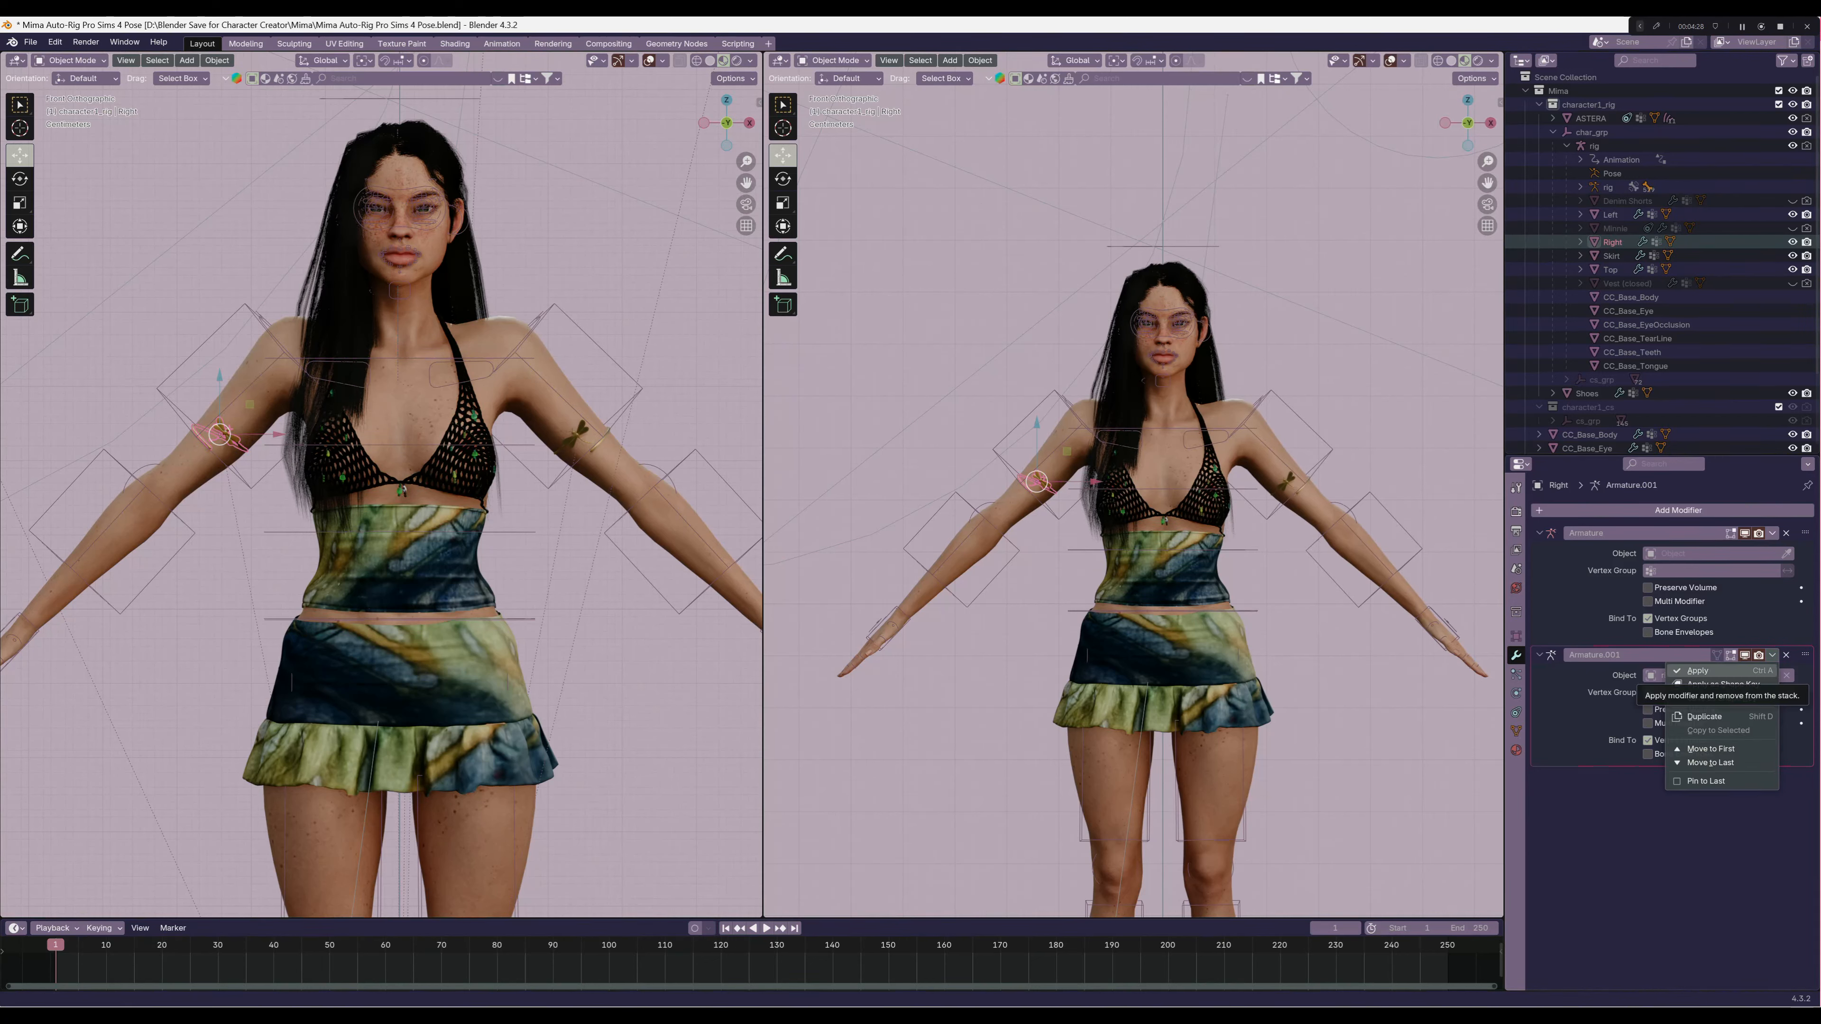
{"action": "left_click", "coordinate": [1698, 671]}
{"action": "left_click", "coordinate": [1713, 553]}
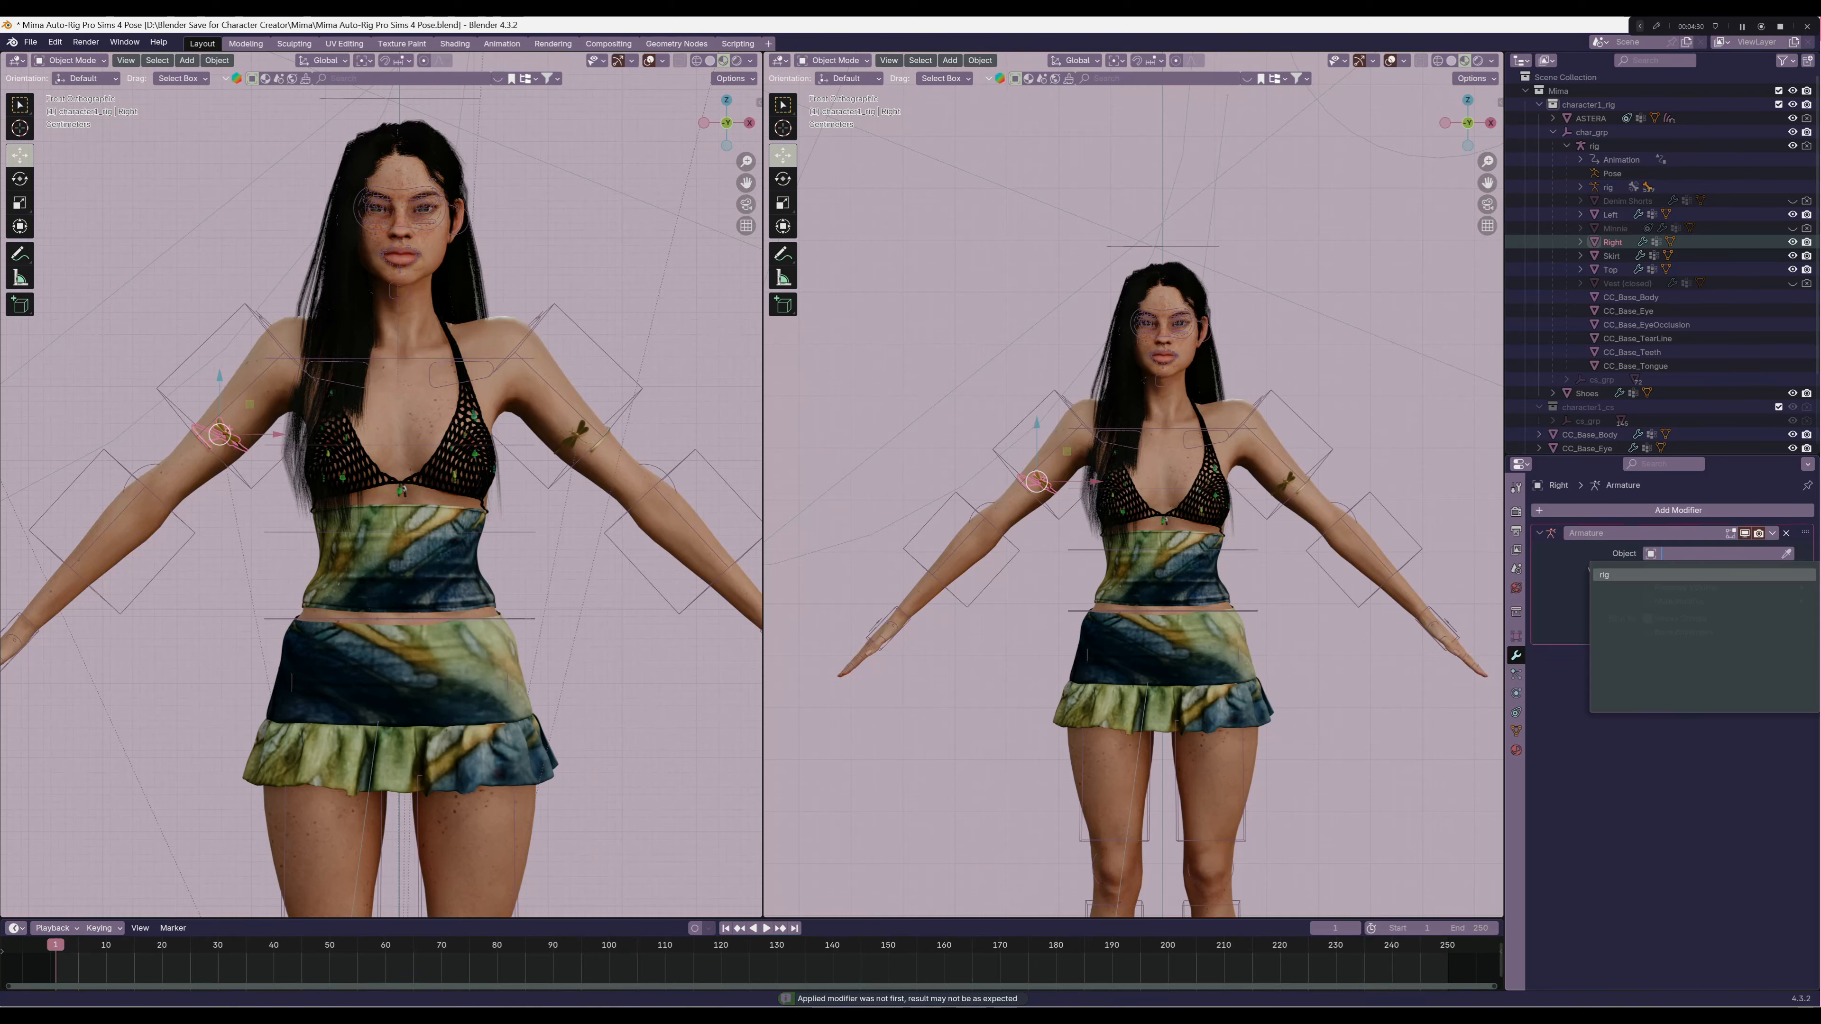
{"action": "left_click", "coordinate": [1606, 575]}
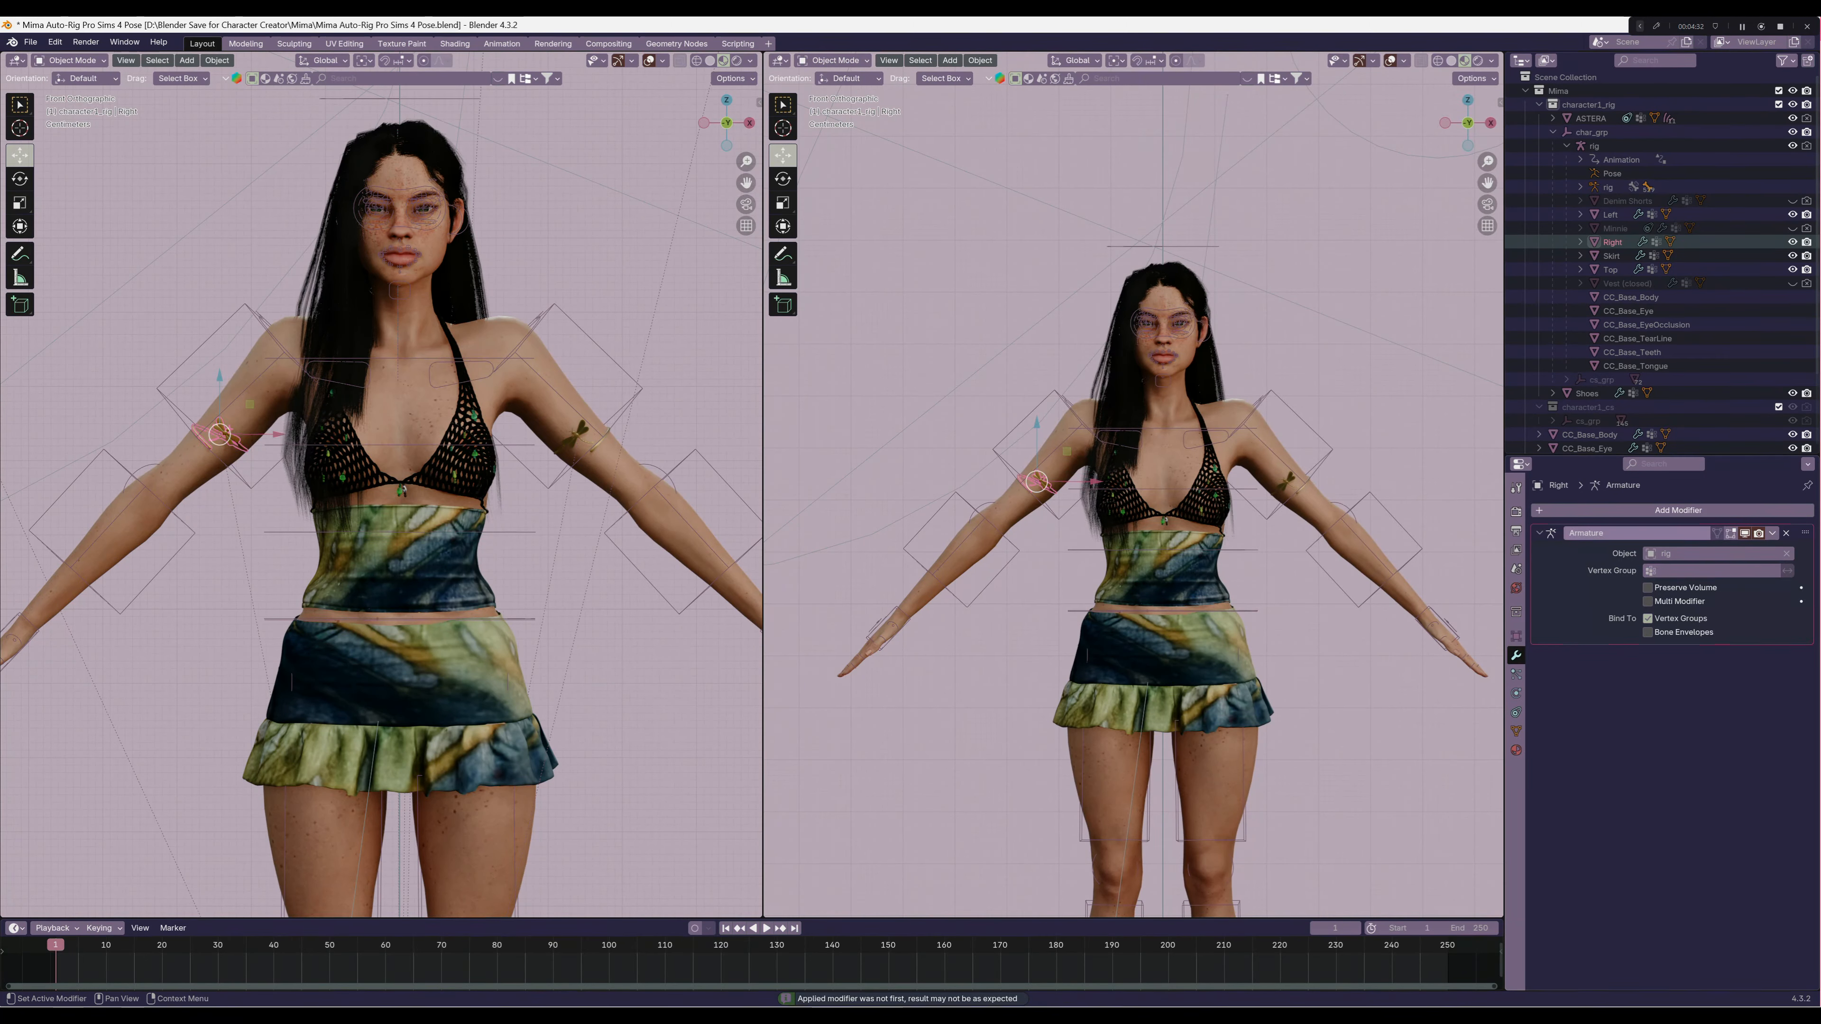
Collapse the Left armband's Multires modifier and add a Data Transfer modifier to the armband
{"action": "left_click", "coordinate": [1610, 215]}
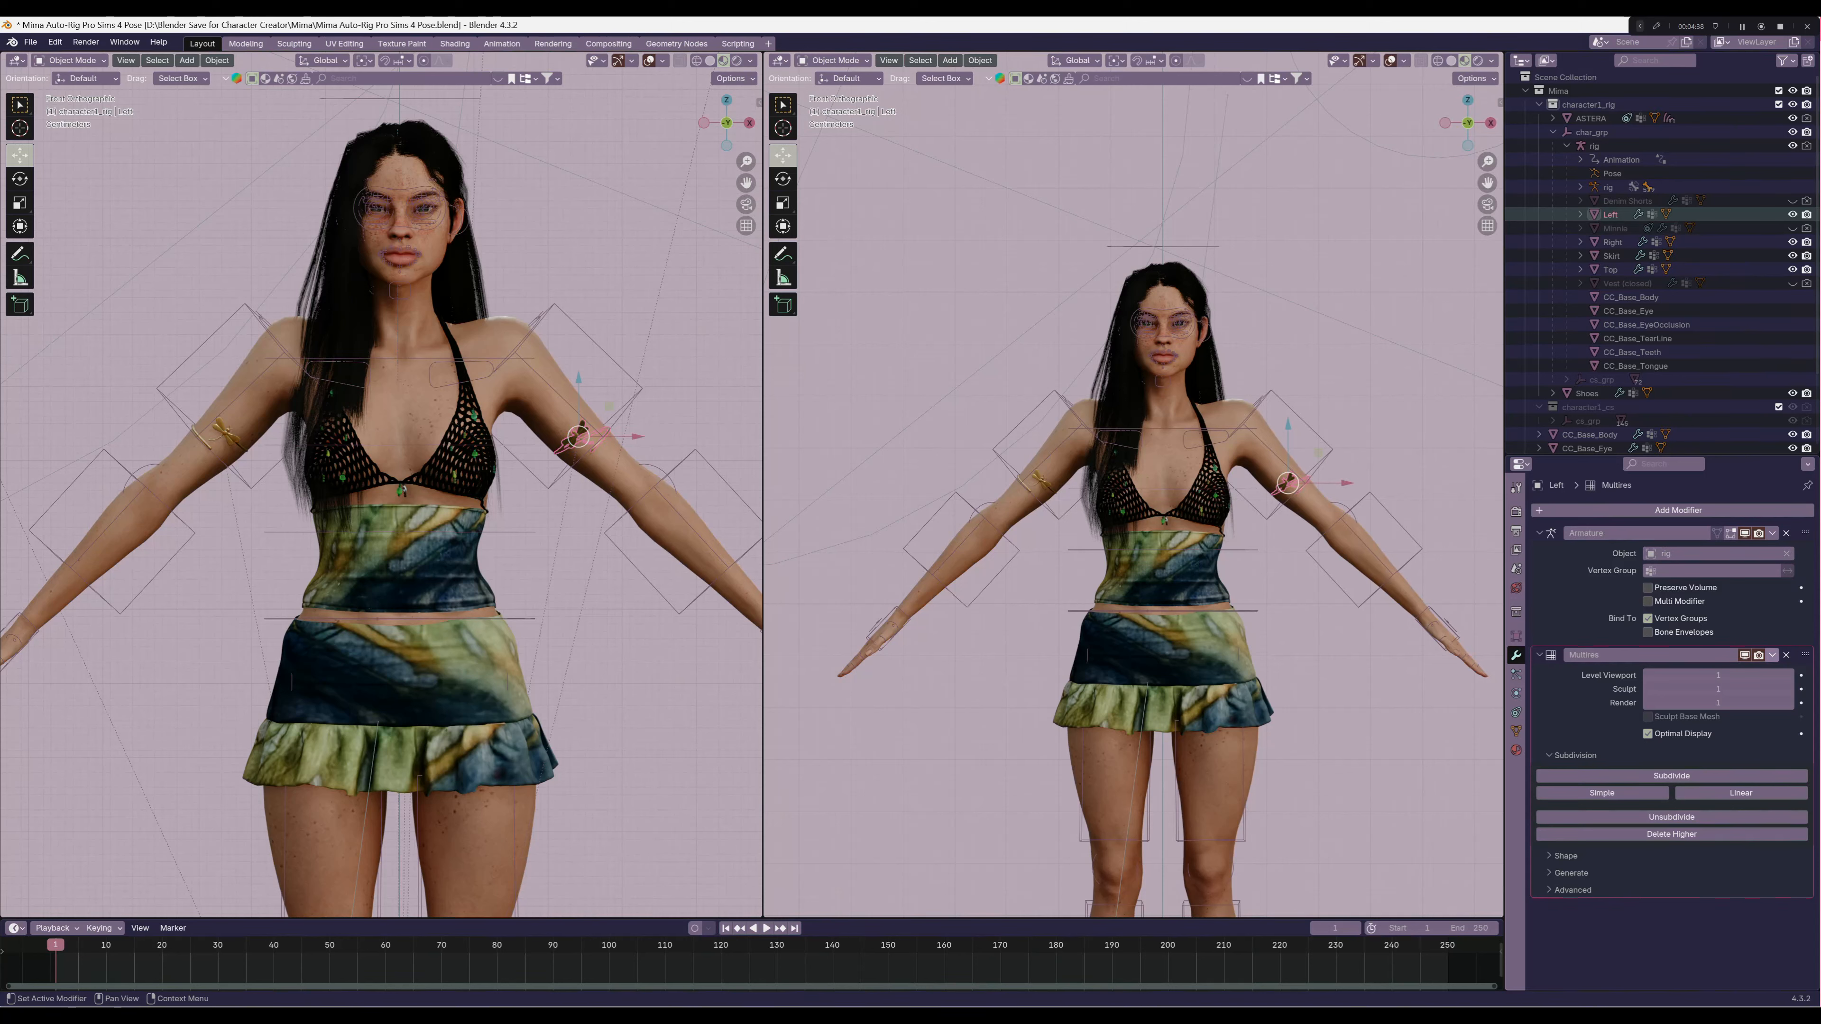
{"action": "left_click", "coordinate": [1772, 655]}
{"action": "left_click", "coordinate": [1727, 671]}
{"action": "left_click", "coordinate": [1539, 655]}
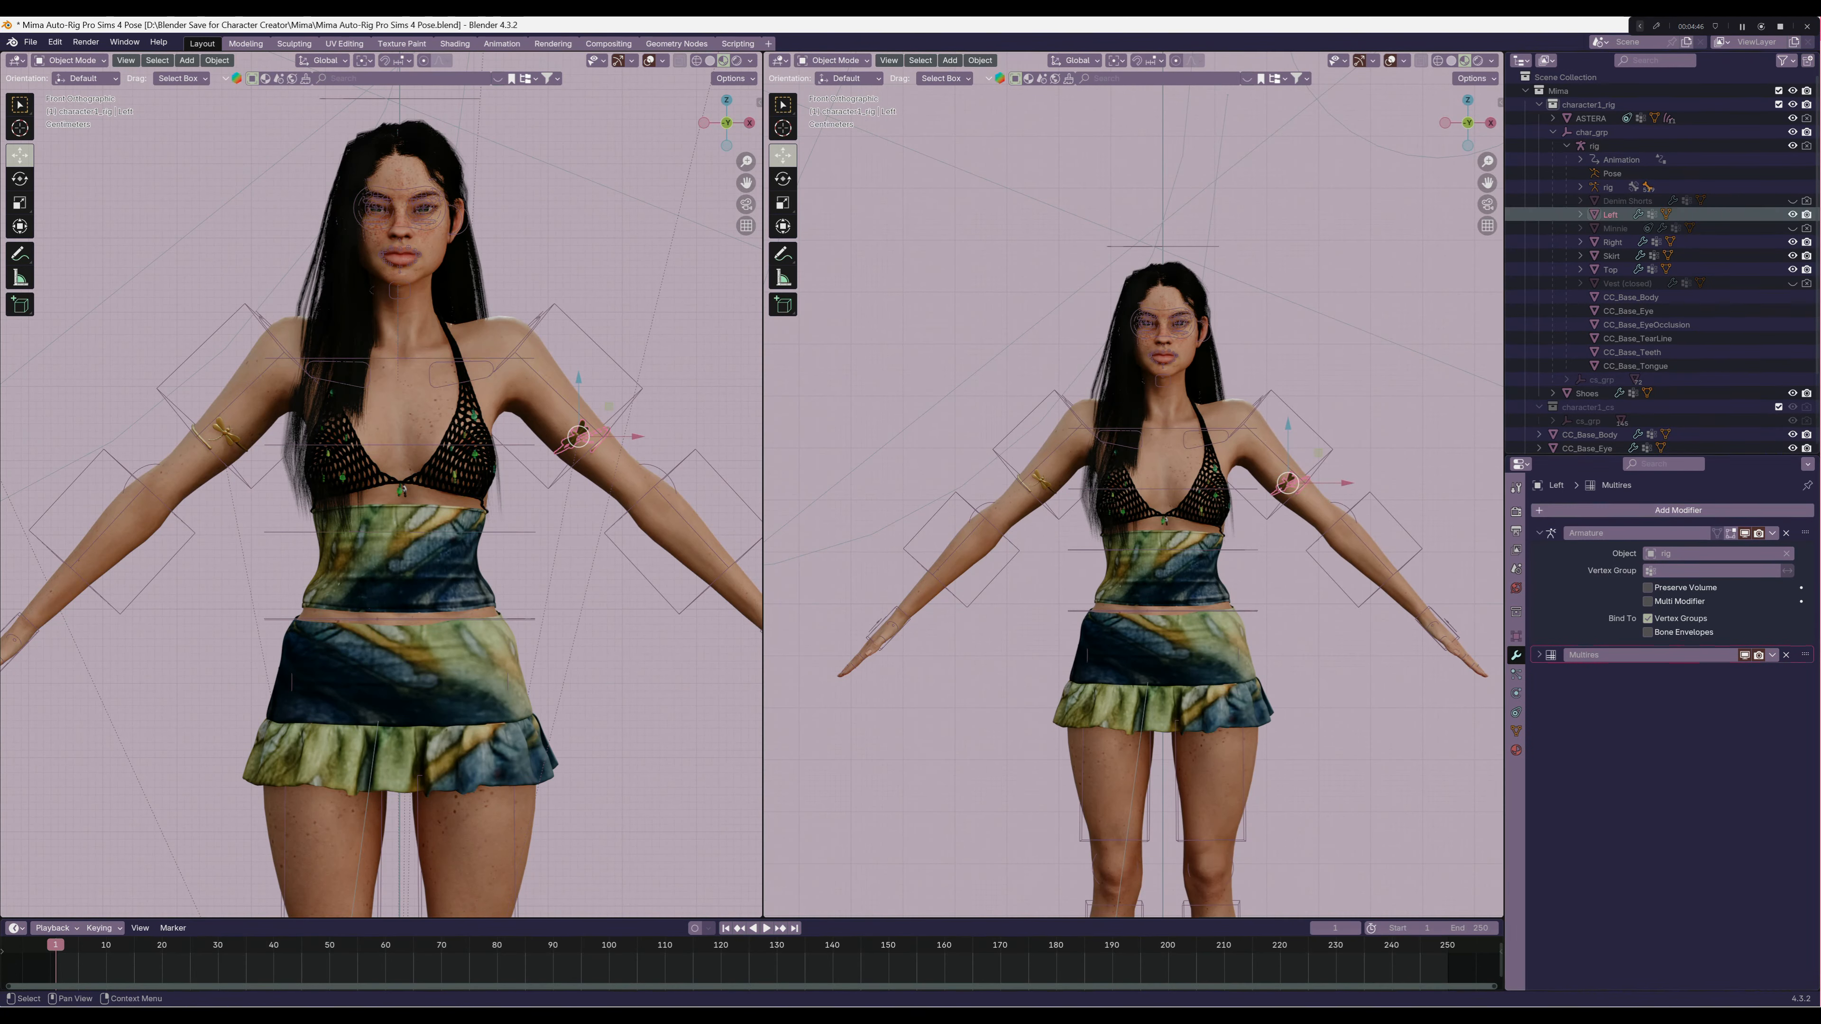
{"action": "left_click", "coordinate": [1678, 510]}
{"action": "type", "text": "da"}
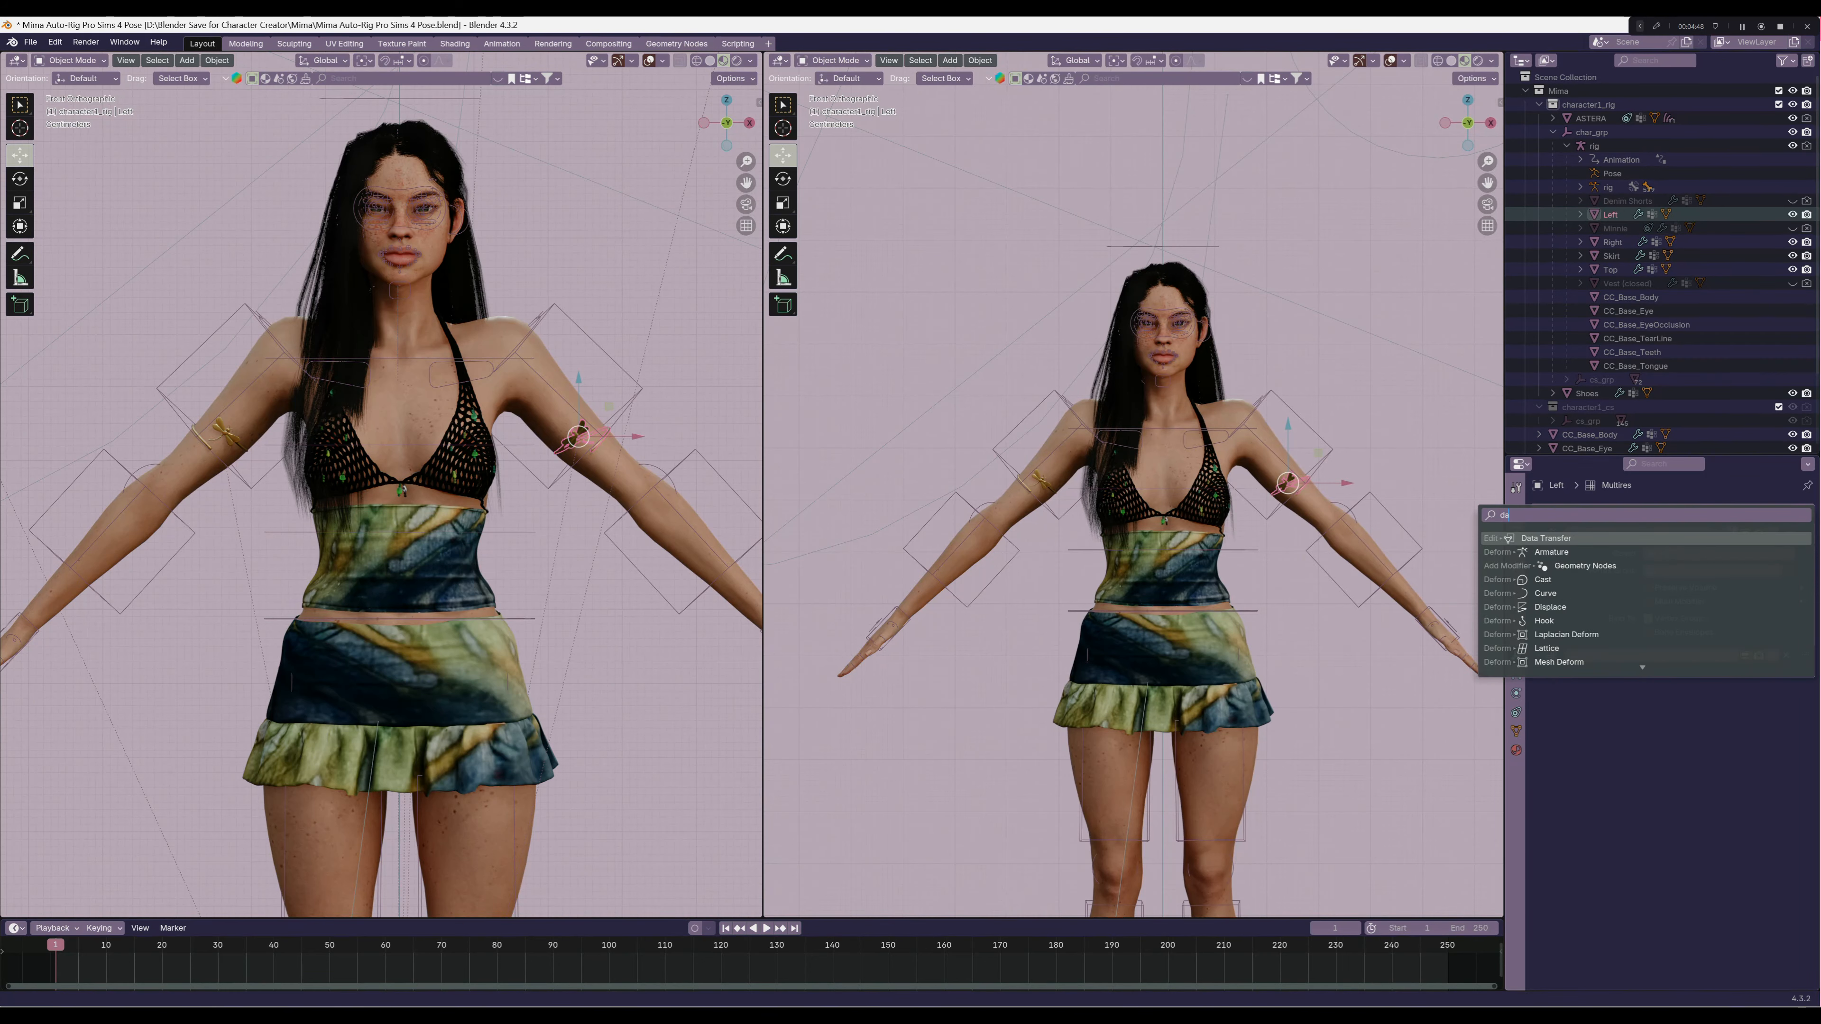
{"action": "key", "text": "Return"}
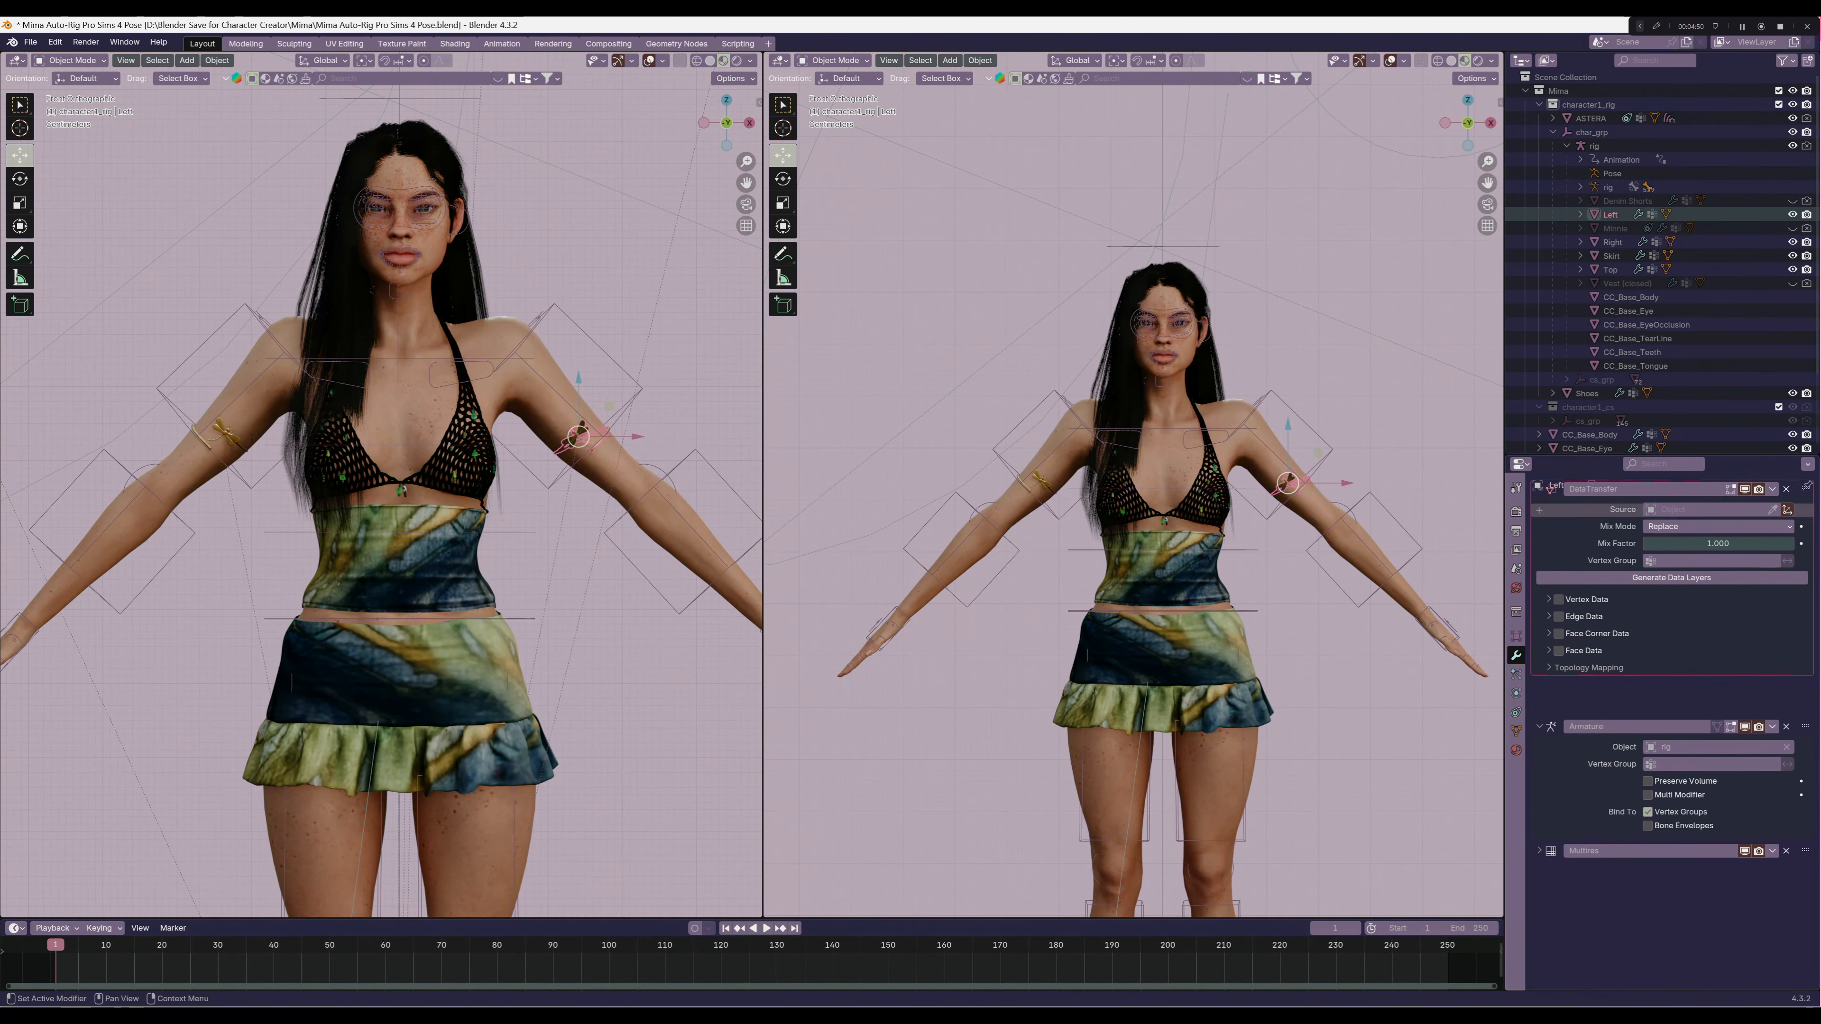
Try to move the Left armband's Data Transfer modifier above its Multires and Armature modifiers
{"action": "left_click", "coordinate": [1716, 554]}
{"action": "key", "text": "Escape"}
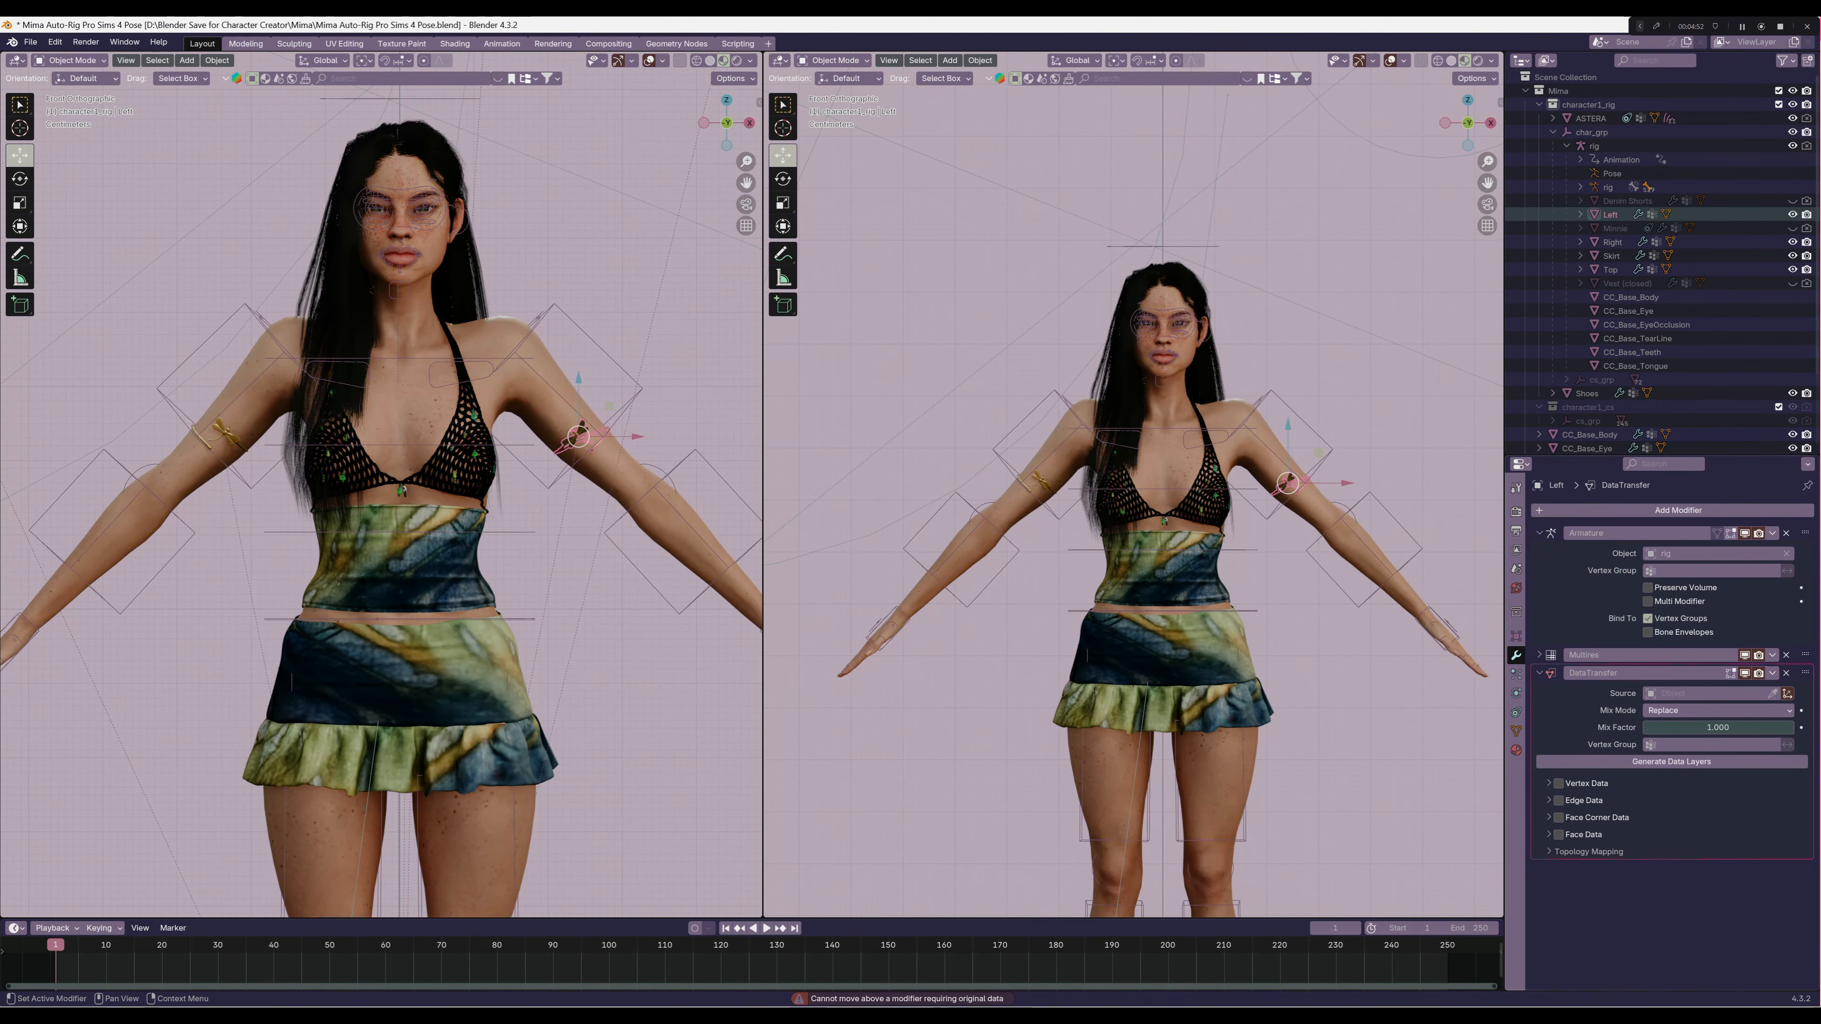
{"action": "left_click_drag", "start_coordinate": [1806, 673], "coordinate": [1806, 494]}
{"action": "left_click_drag", "start_coordinate": [1806, 673], "coordinate": [1806, 524]}
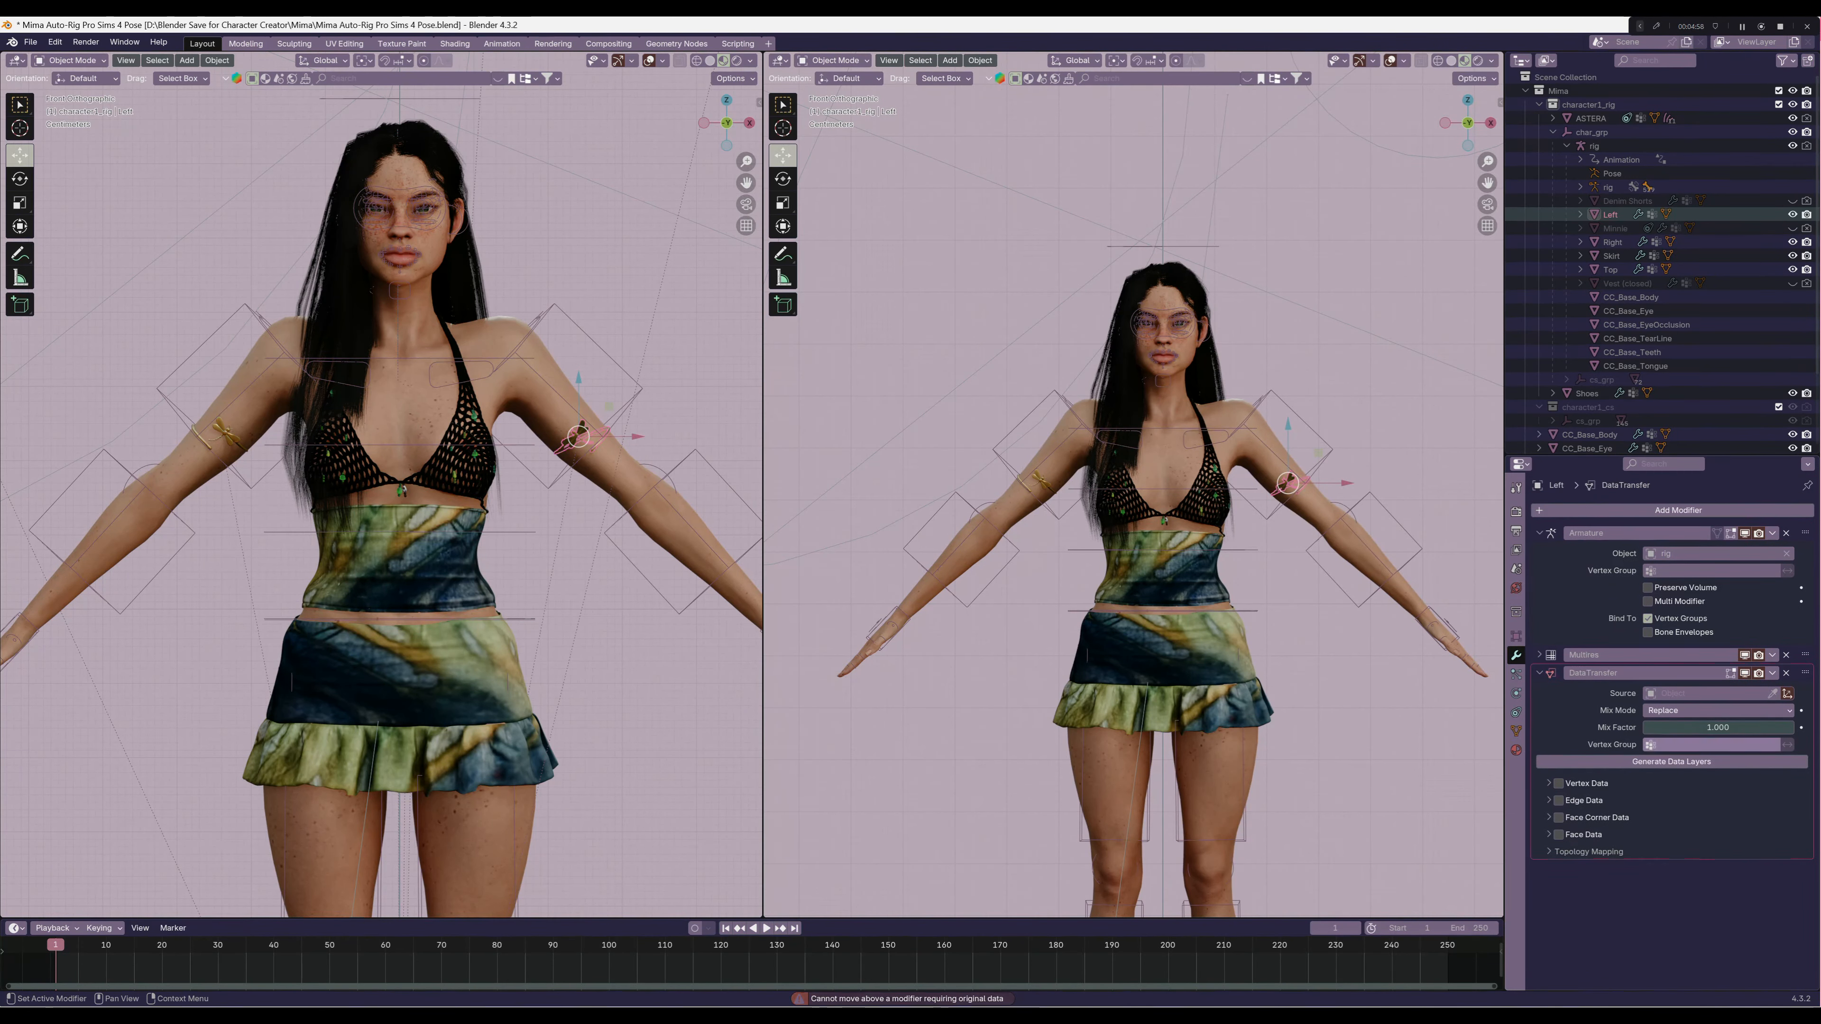
Set the Left armband's Data Transfer to copy vertex groups from CC_Base_Body with Nearest Face Interpolated mapping, and apply the modifier
{"action": "left_click", "coordinate": [1706, 692]}
{"action": "left_click", "coordinate": [1627, 728]}
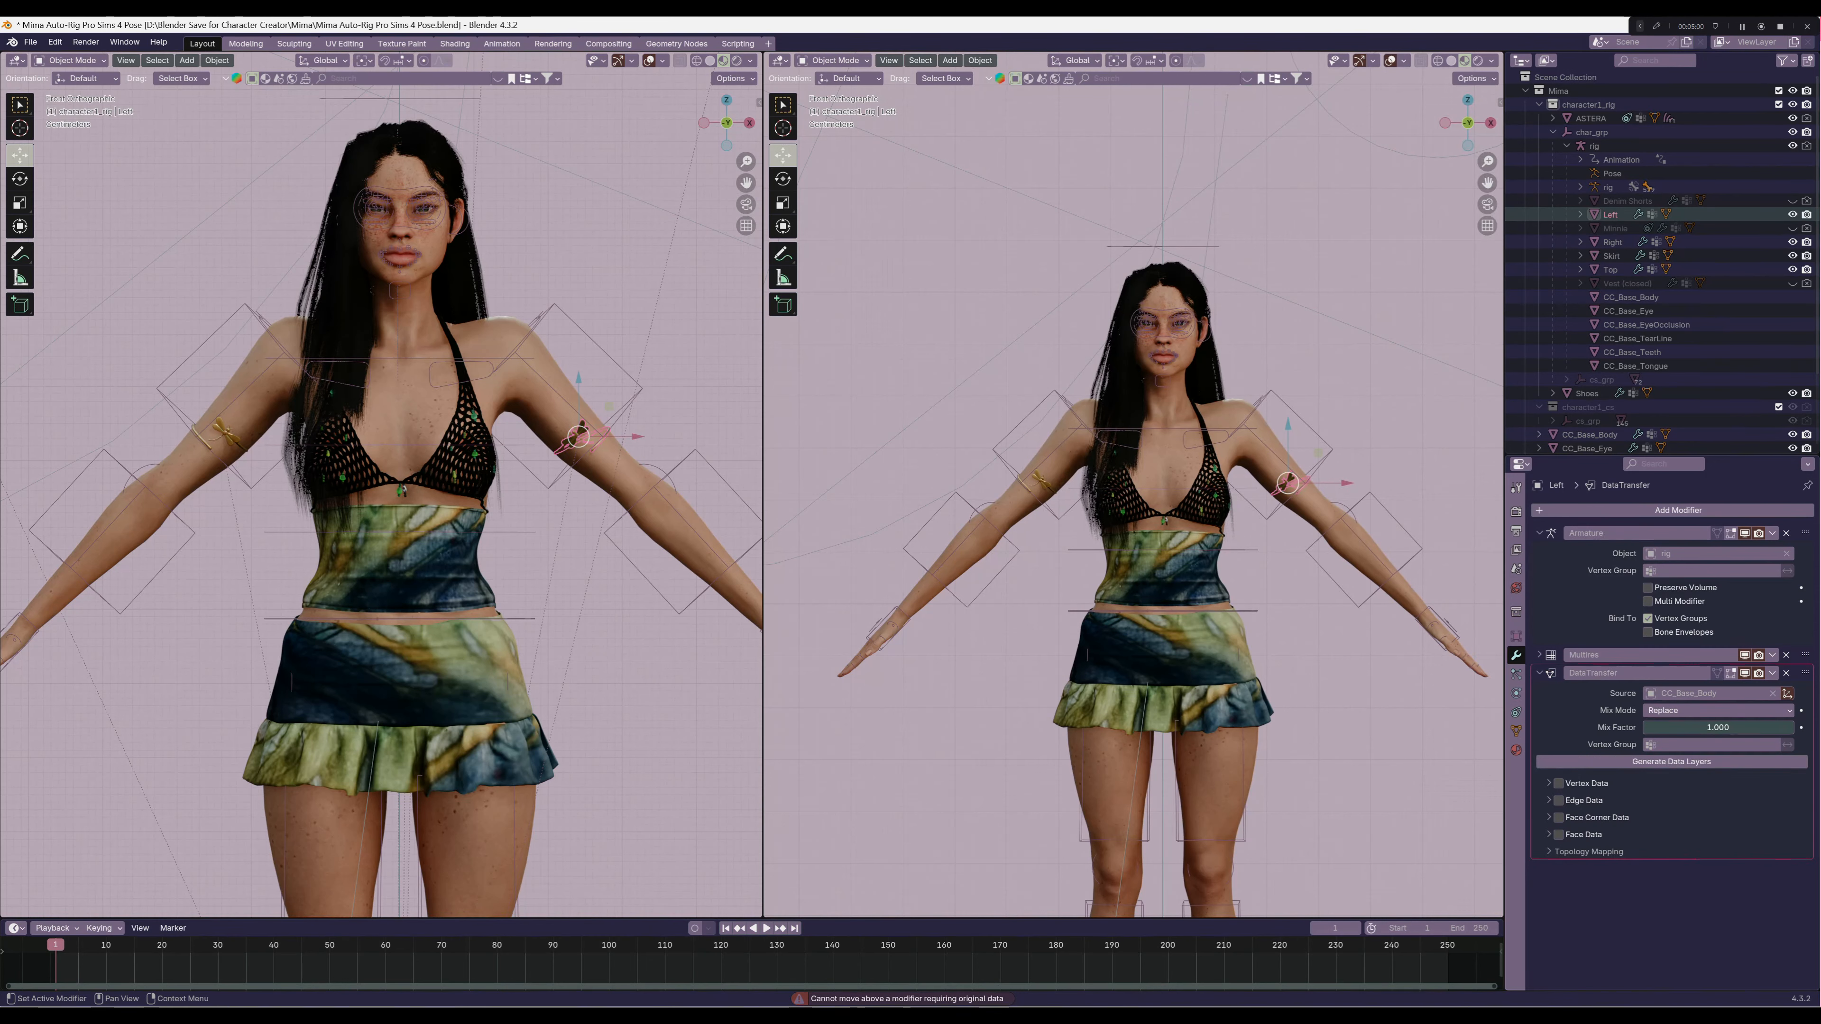
{"action": "left_click", "coordinate": [1559, 784]}
{"action": "left_click", "coordinate": [1549, 783]}
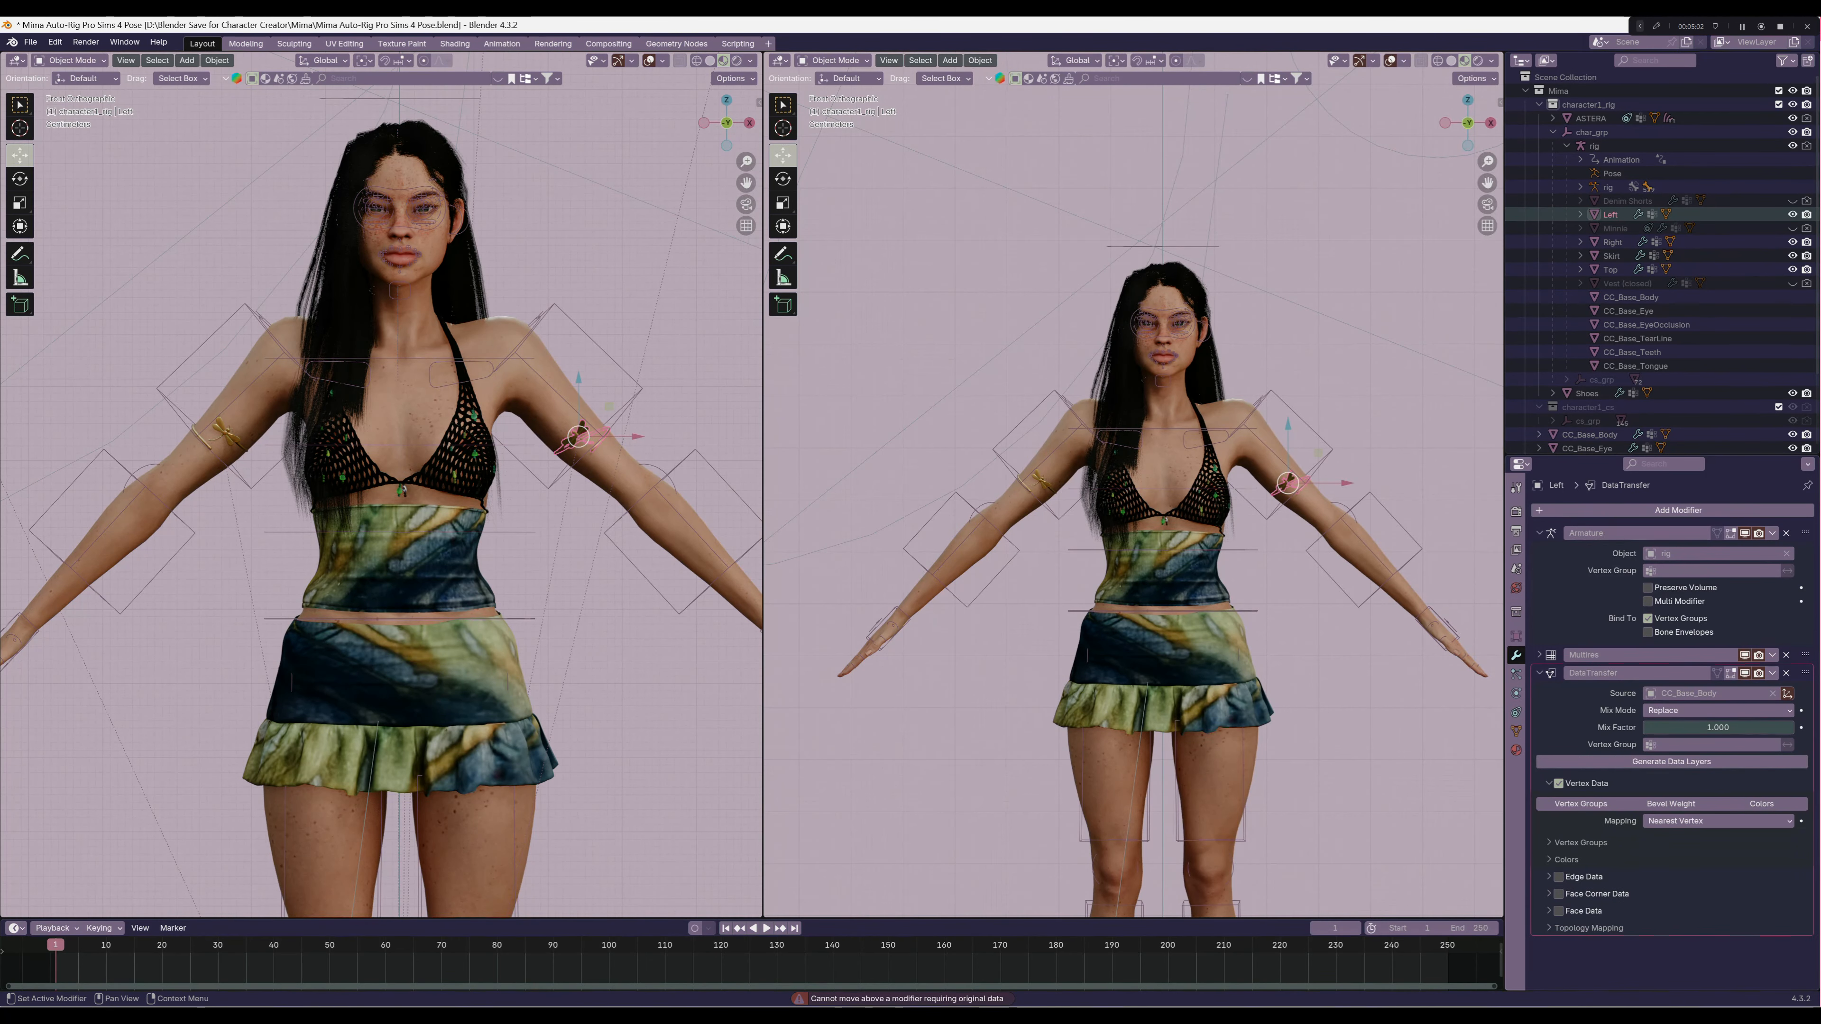
{"action": "left_click", "coordinate": [1581, 804]}
{"action": "left_click", "coordinate": [1718, 820]}
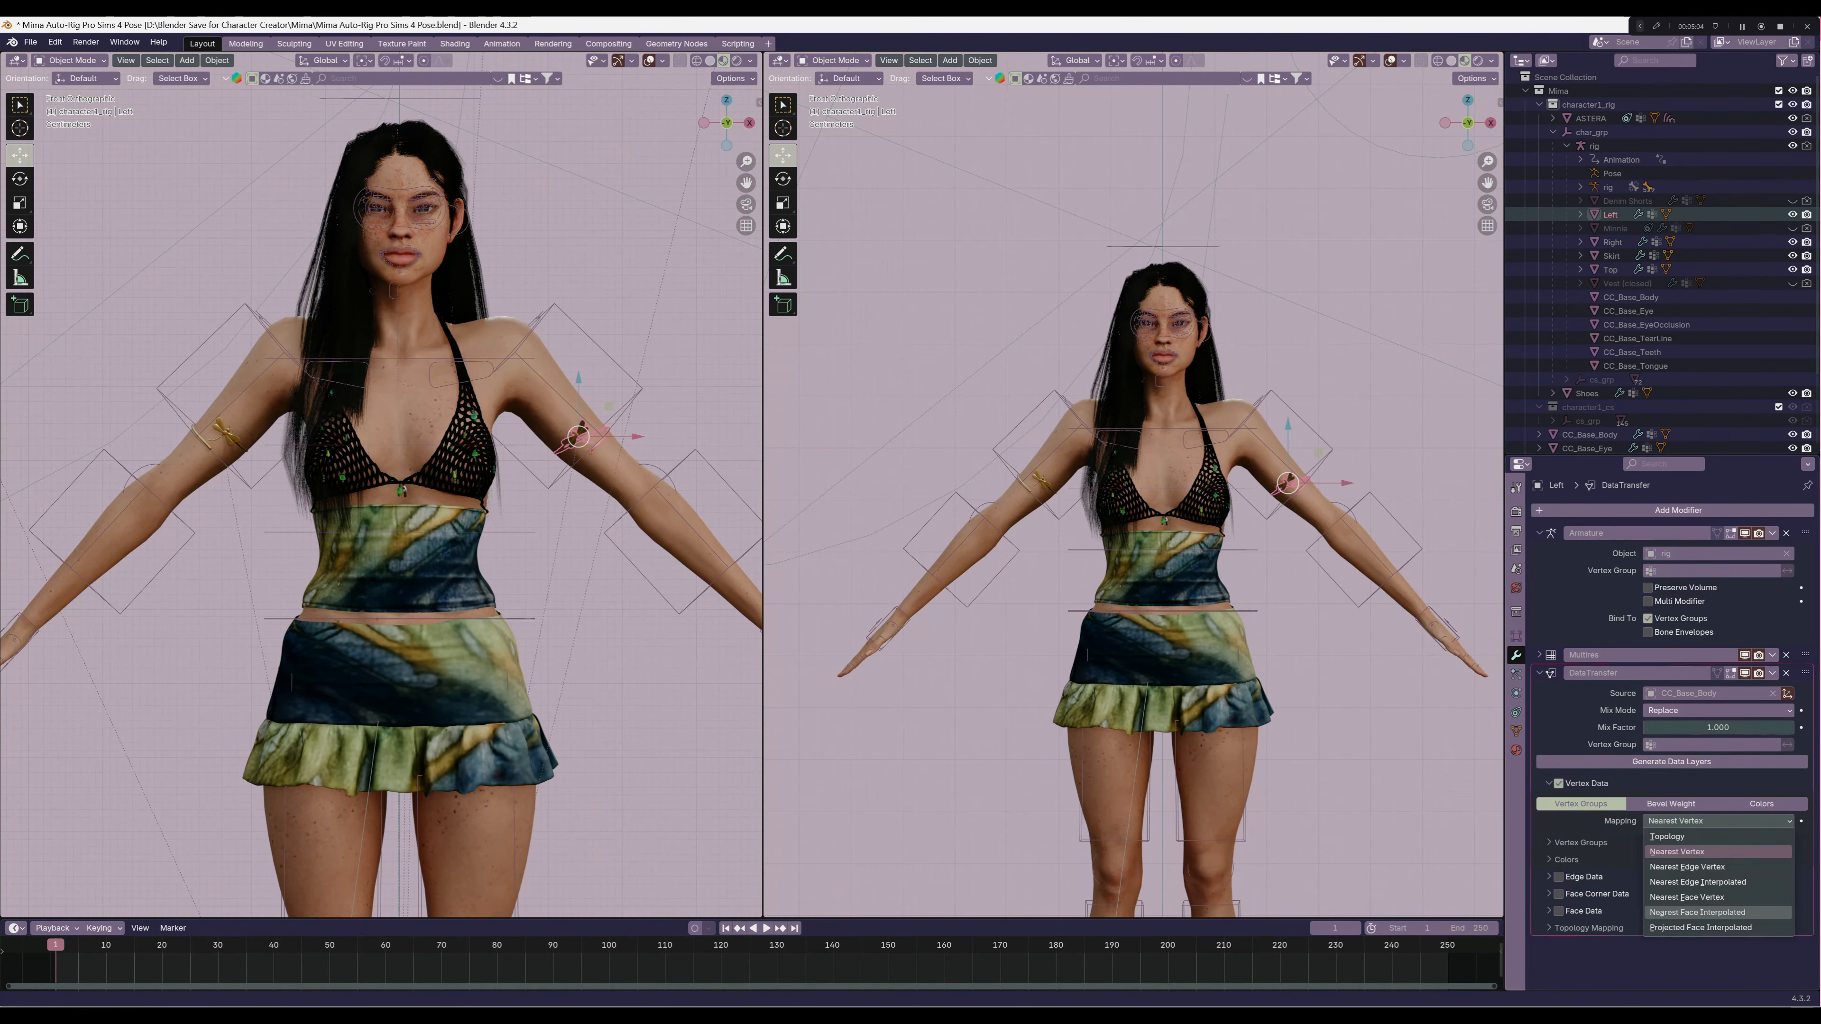
{"action": "left_click", "coordinate": [1719, 912]}
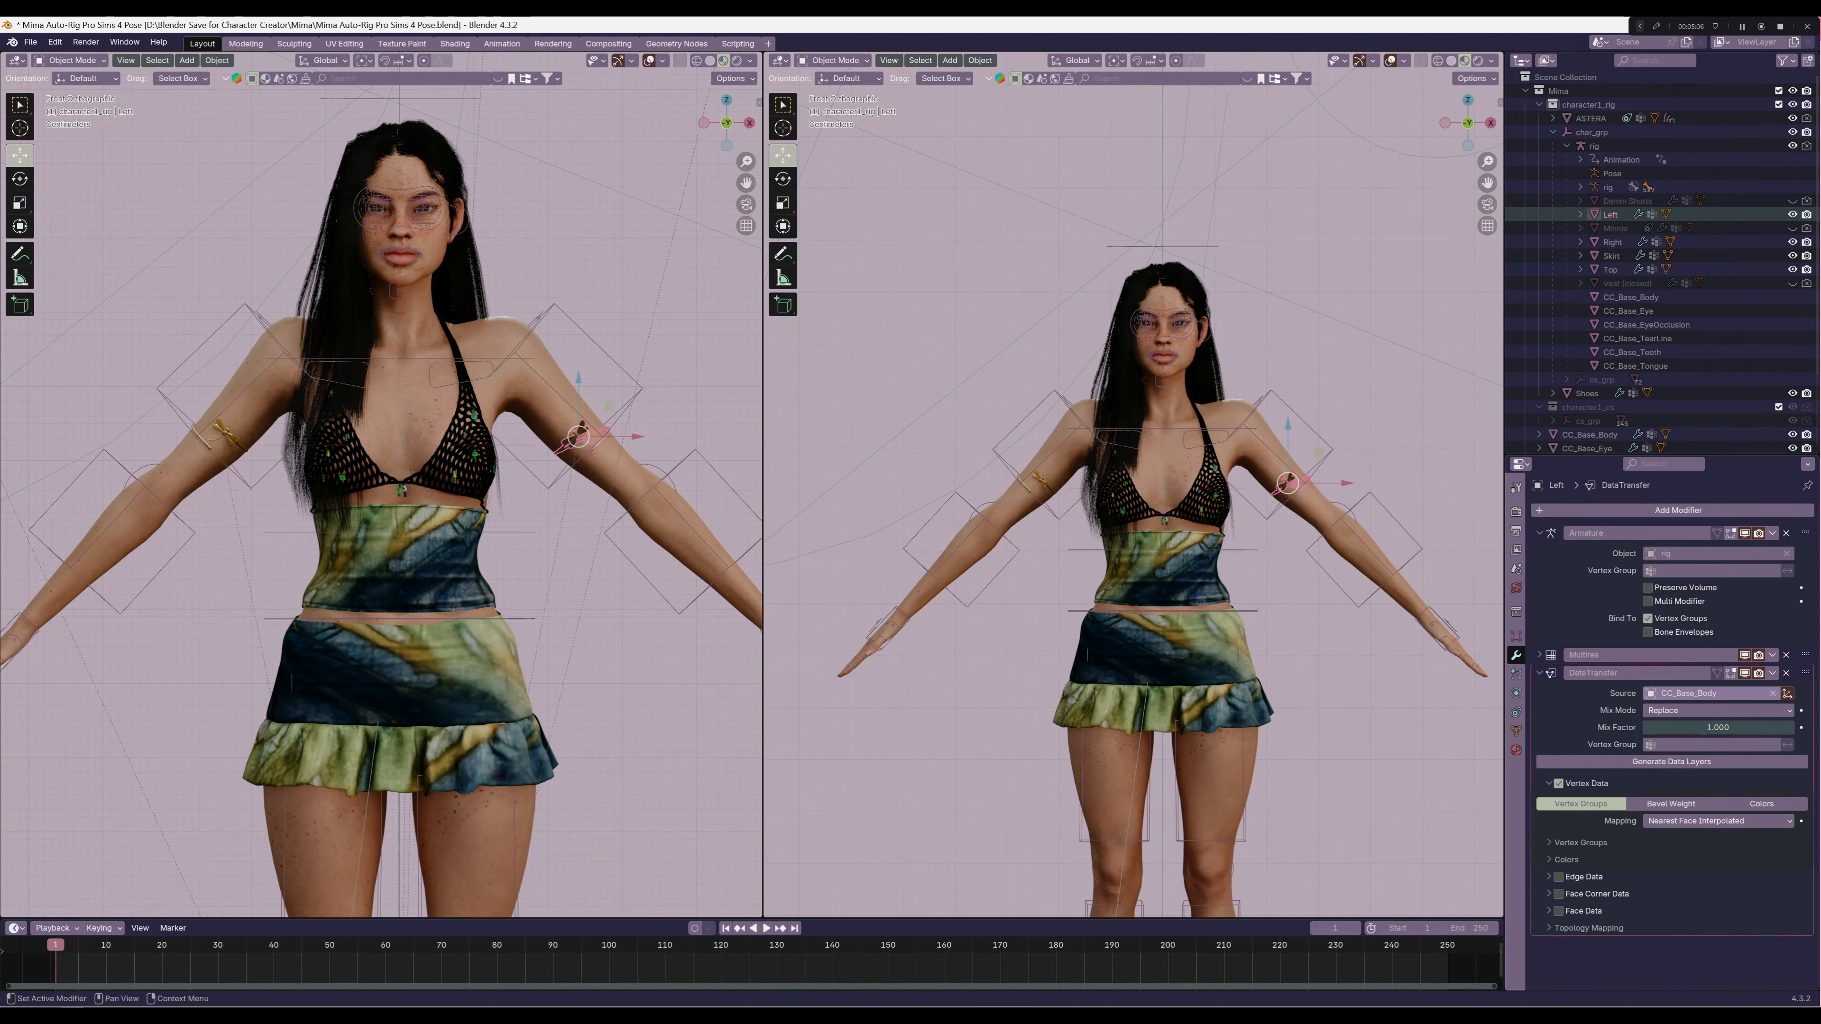
{"action": "left_click", "coordinate": [1772, 673]}
{"action": "left_click", "coordinate": [1708, 689]}
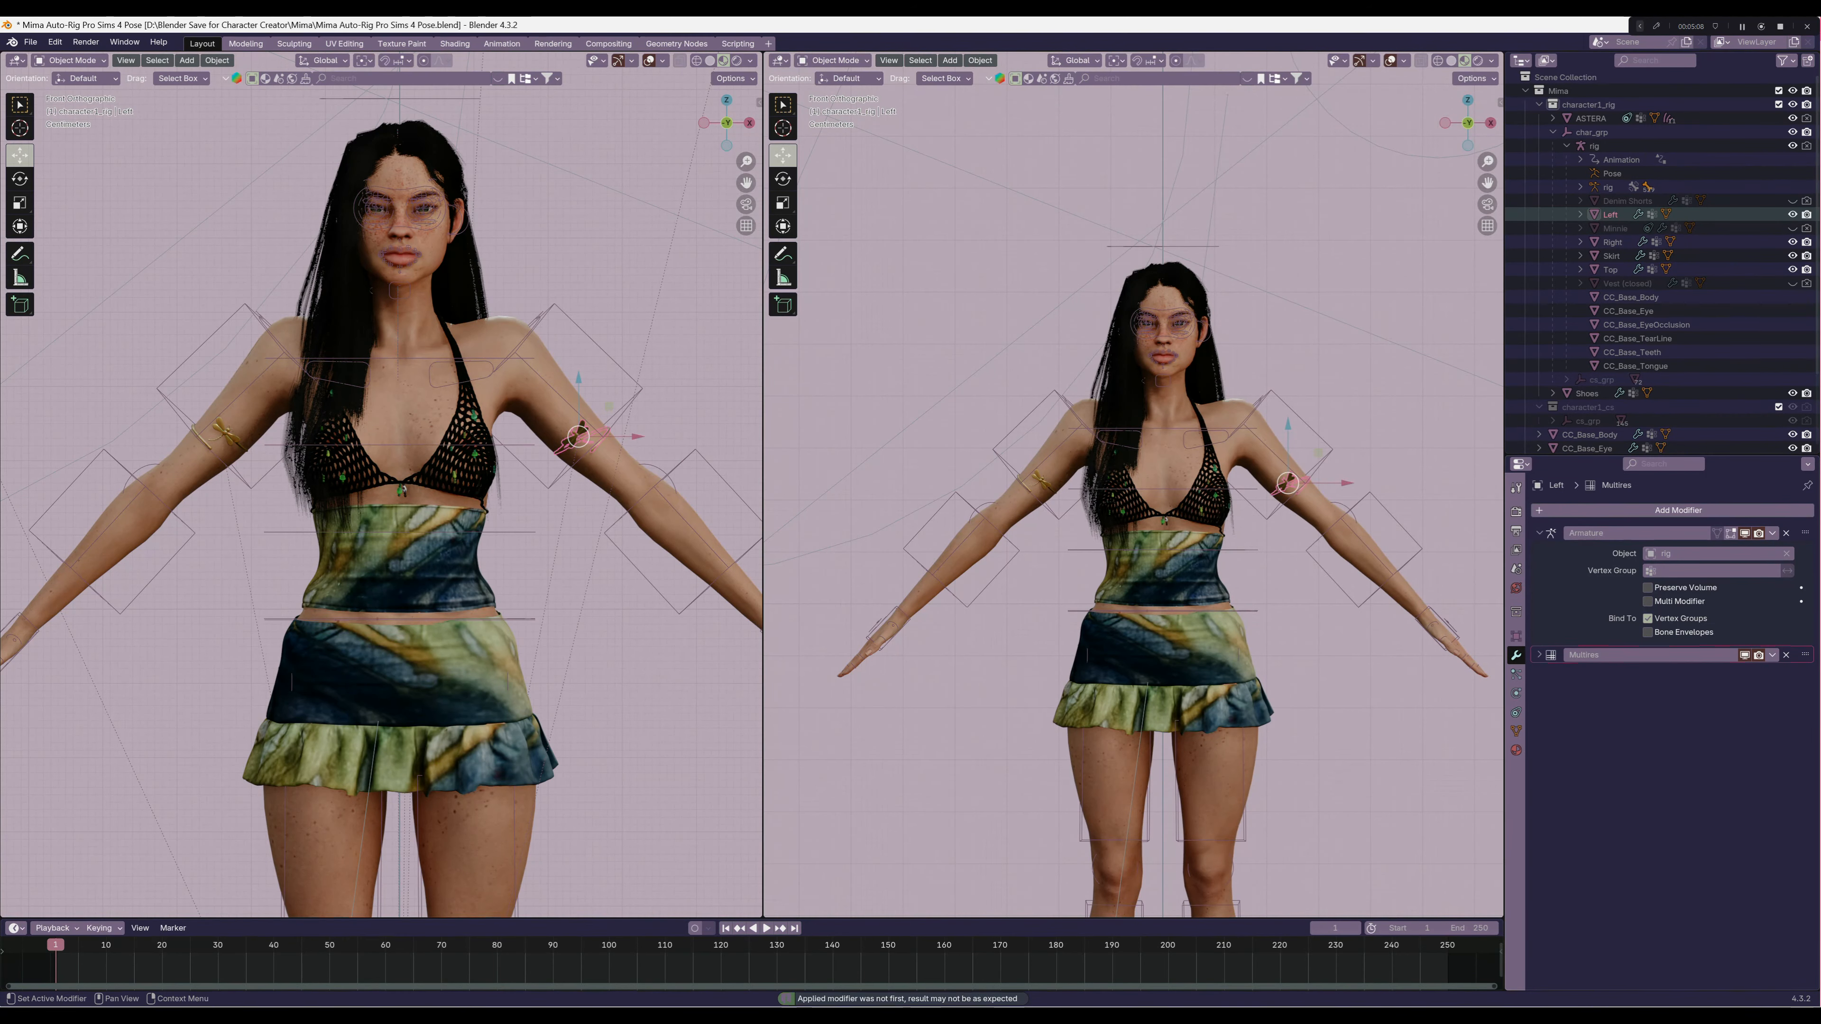
Add a Data Transfer modifier to the Right armband and place it above the Armature modifier
{"action": "left_click", "coordinate": [1612, 242]}
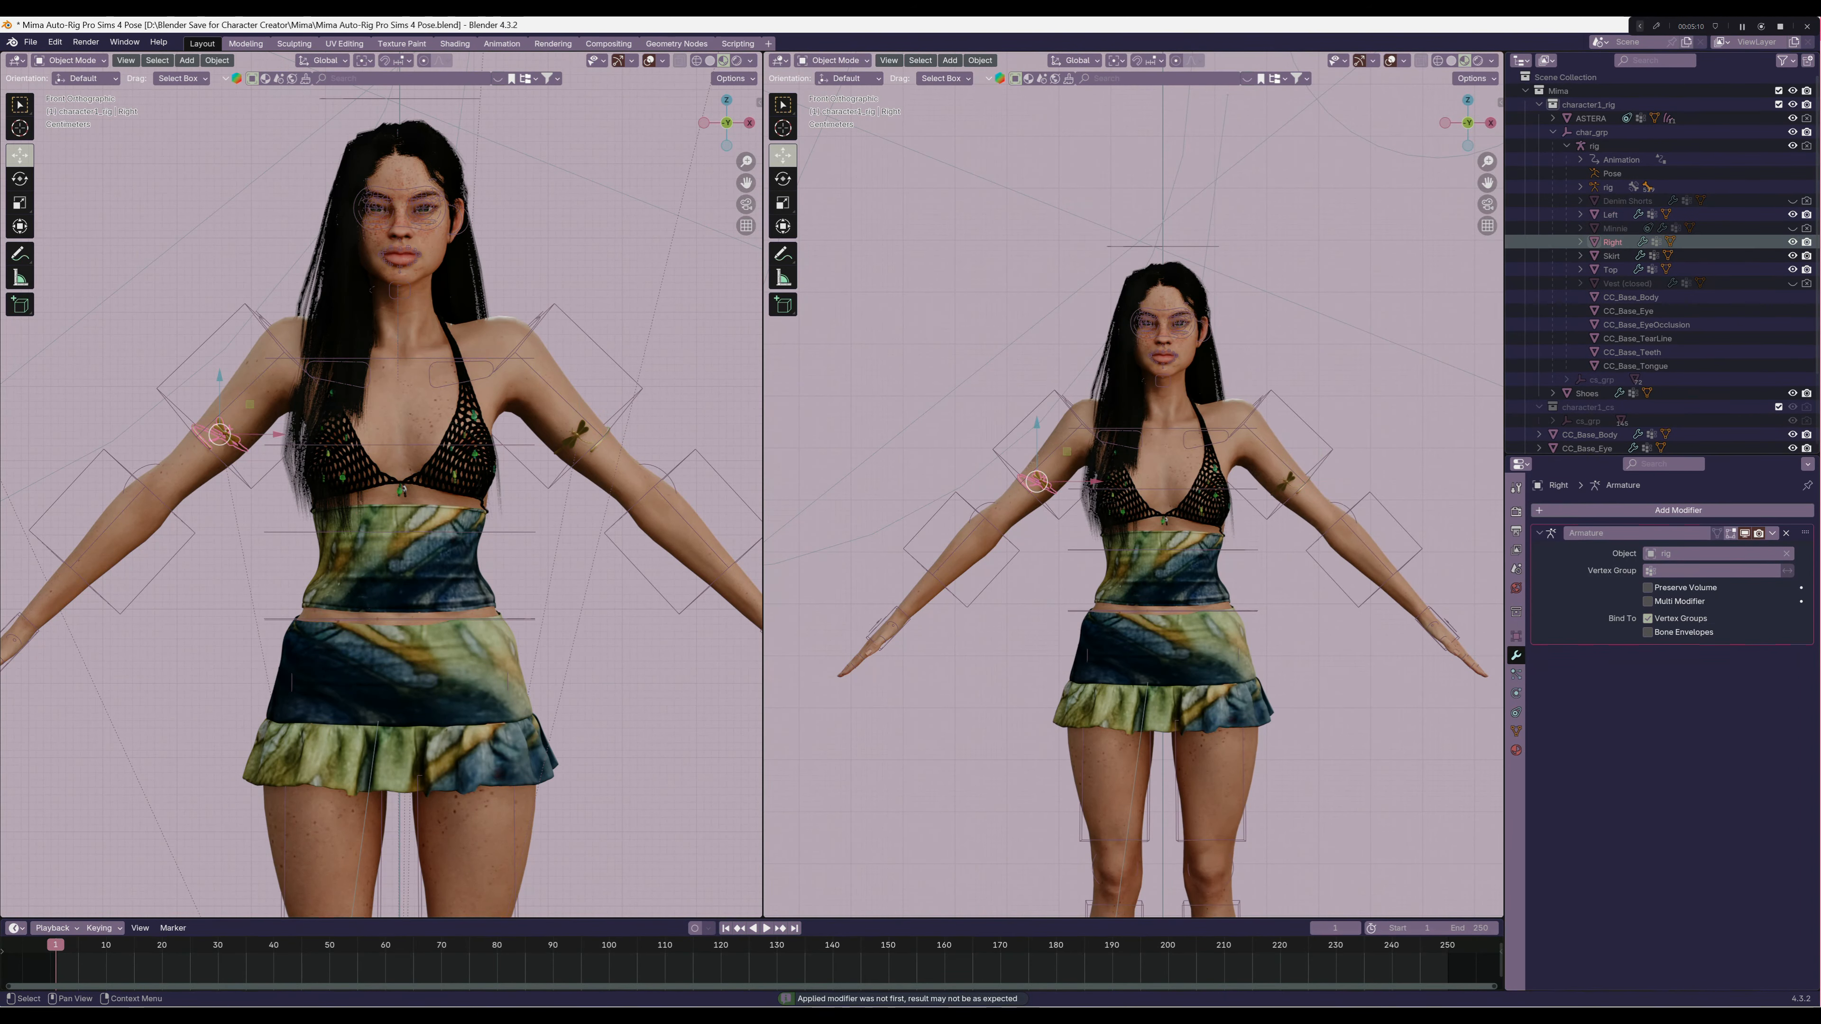
{"action": "left_click", "coordinate": [1593, 510]}
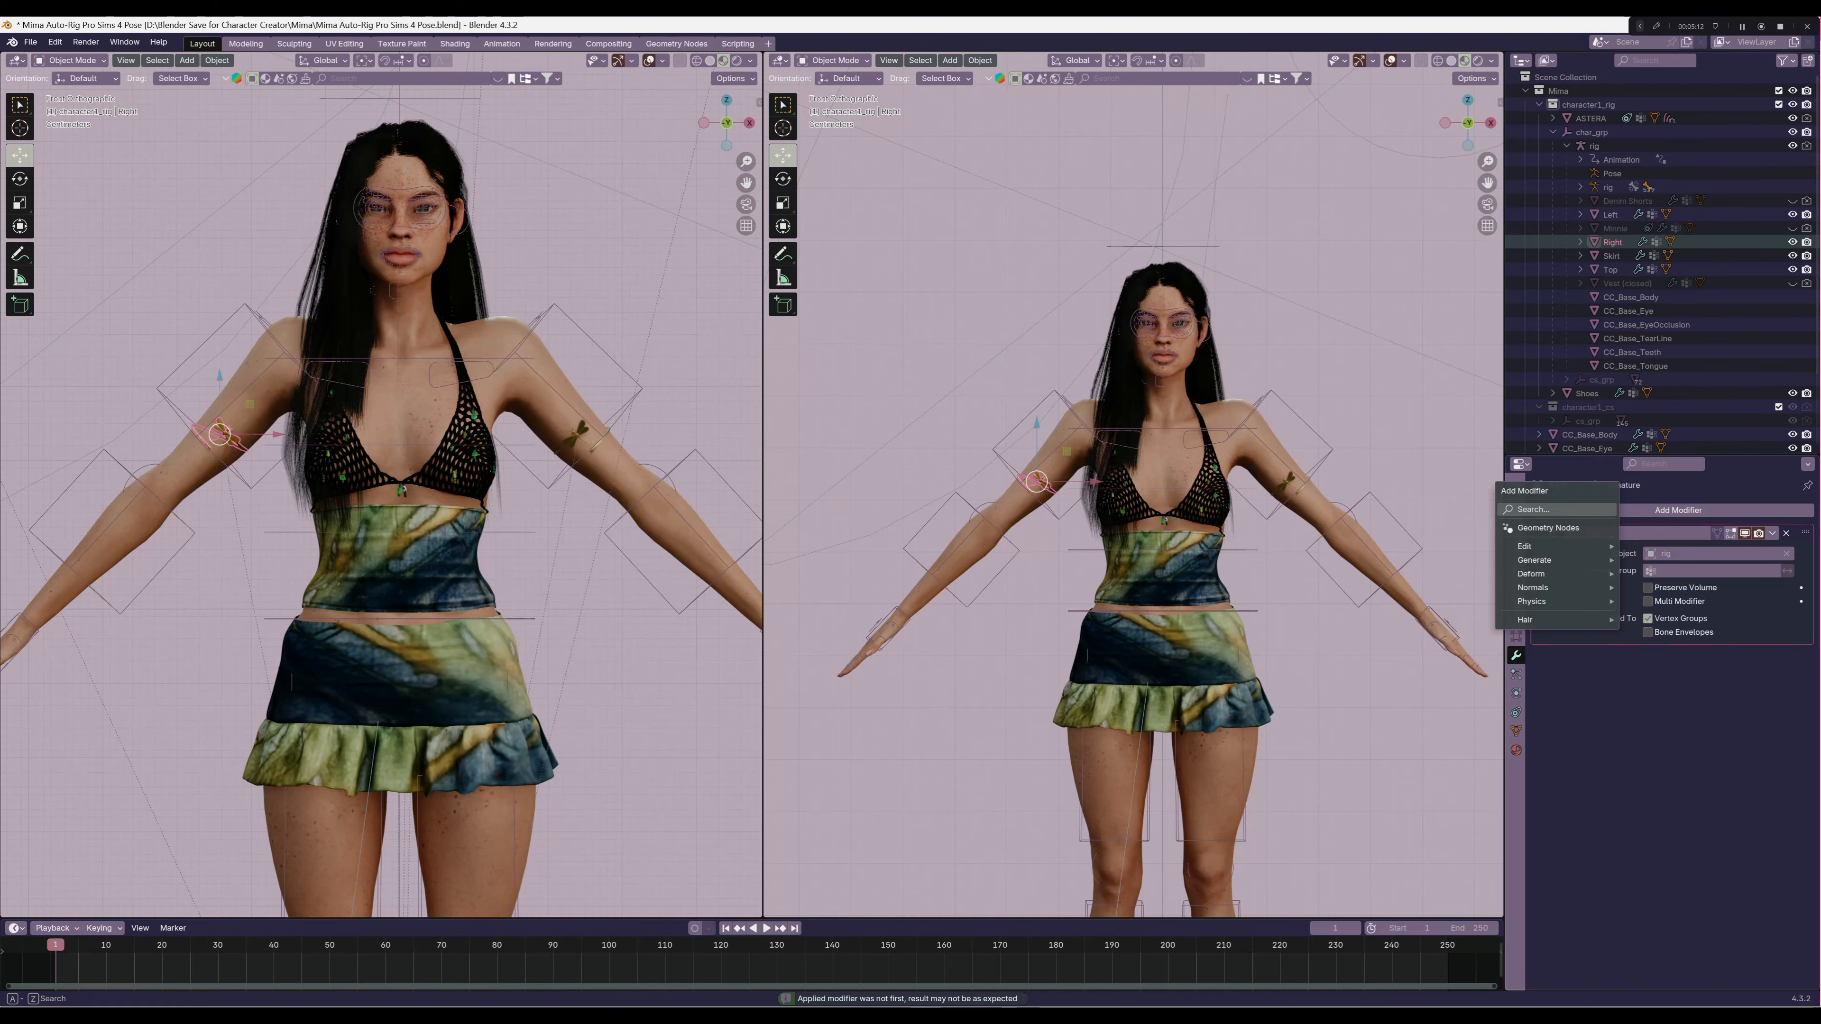
{"action": "left_click", "coordinate": [1592, 511]}
{"action": "left_click", "coordinate": [1594, 521]}
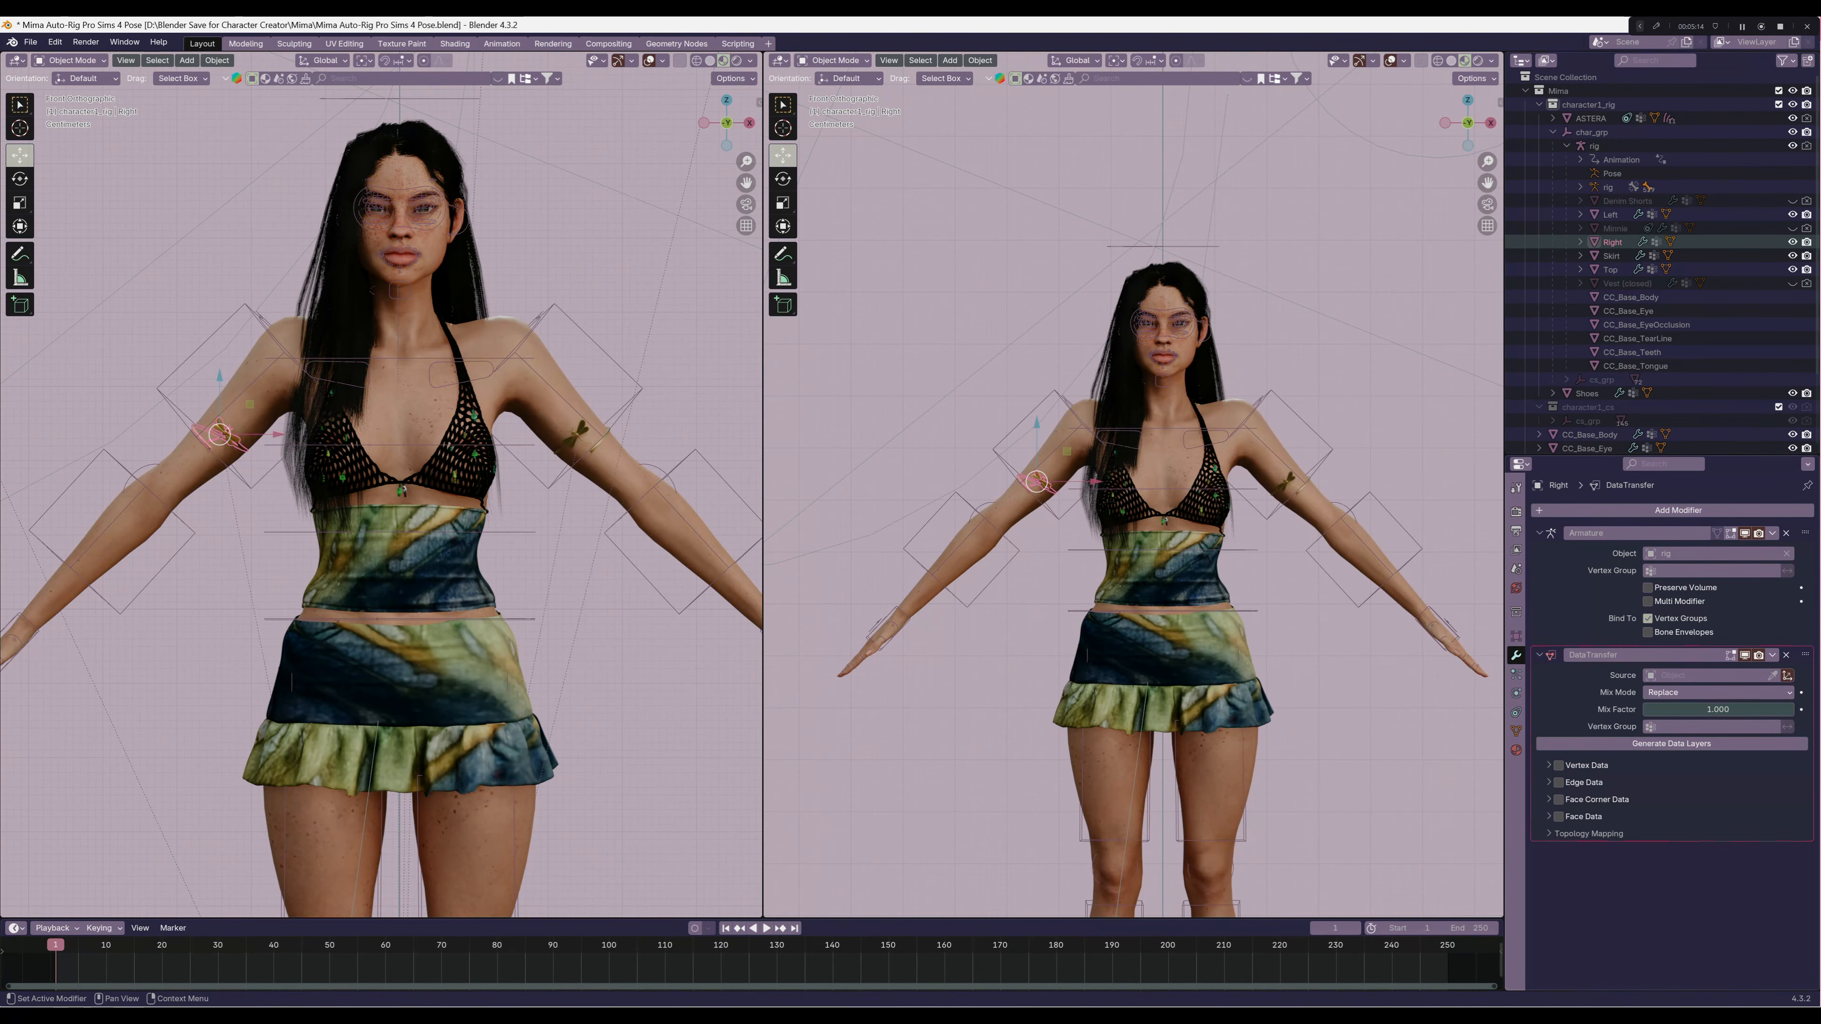
{"action": "left_click_drag", "start_coordinate": [1806, 655], "coordinate": [1806, 504]}
Set the Right armband's Data Transfer to copy vertex groups from CC_Base_Body with Nearest Face Interpolated mapping, and apply the modifier
{"action": "left_click", "coordinate": [1709, 554]}
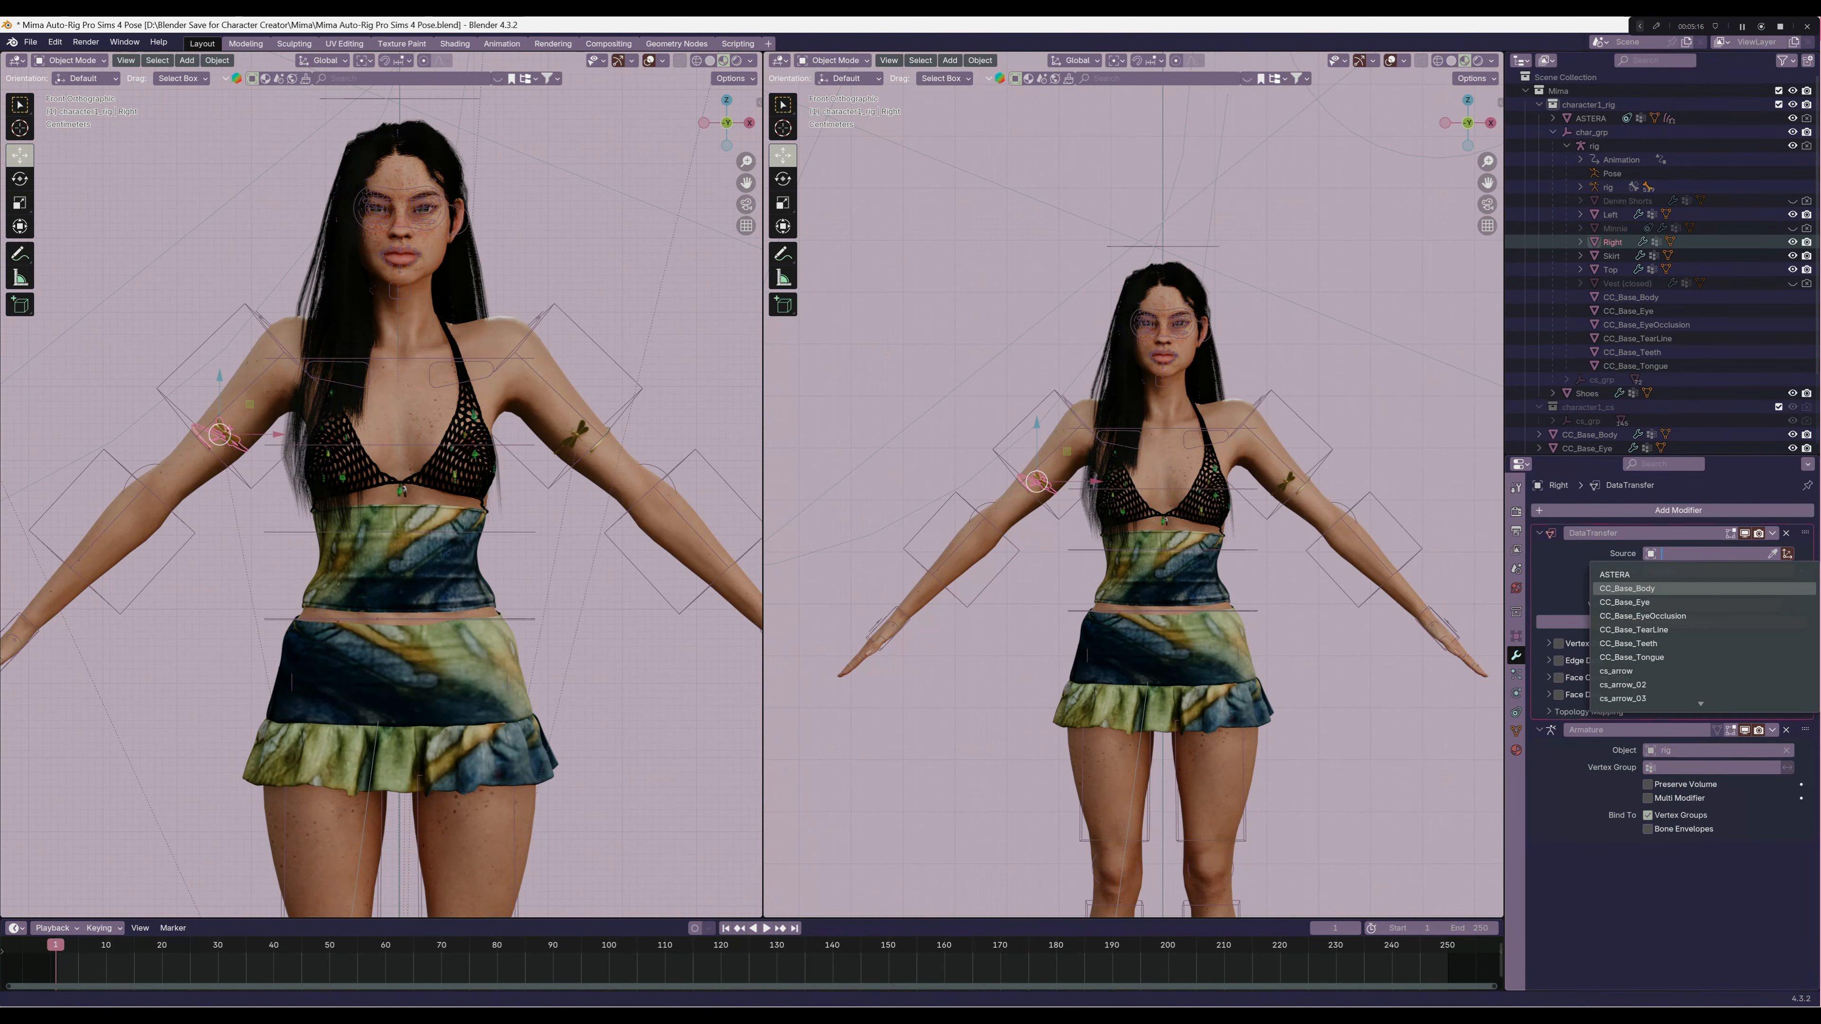
{"action": "left_click", "coordinate": [1685, 589]}
{"action": "left_click", "coordinate": [1559, 644]}
{"action": "left_click", "coordinate": [1549, 644]}
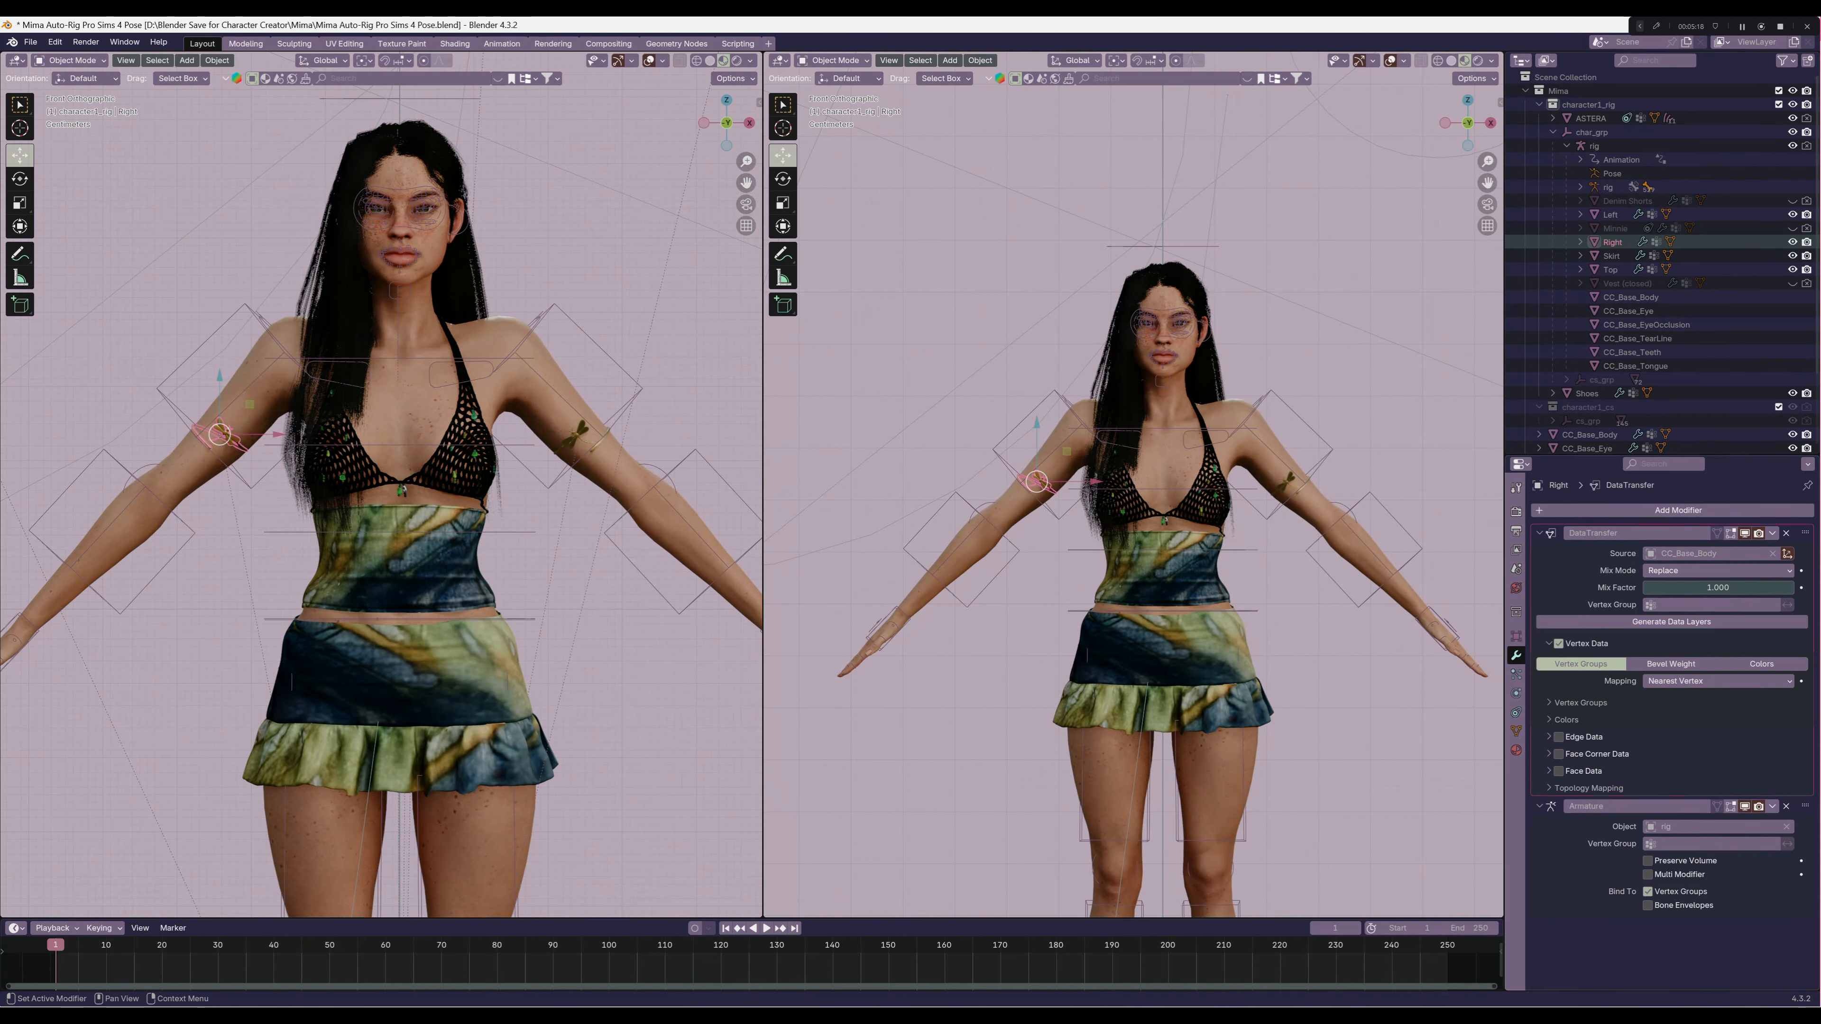
{"action": "left_click", "coordinate": [1718, 681]}
{"action": "left_click", "coordinate": [1697, 772]}
{"action": "left_click", "coordinate": [1773, 534]}
{"action": "left_click", "coordinate": [1727, 549]}
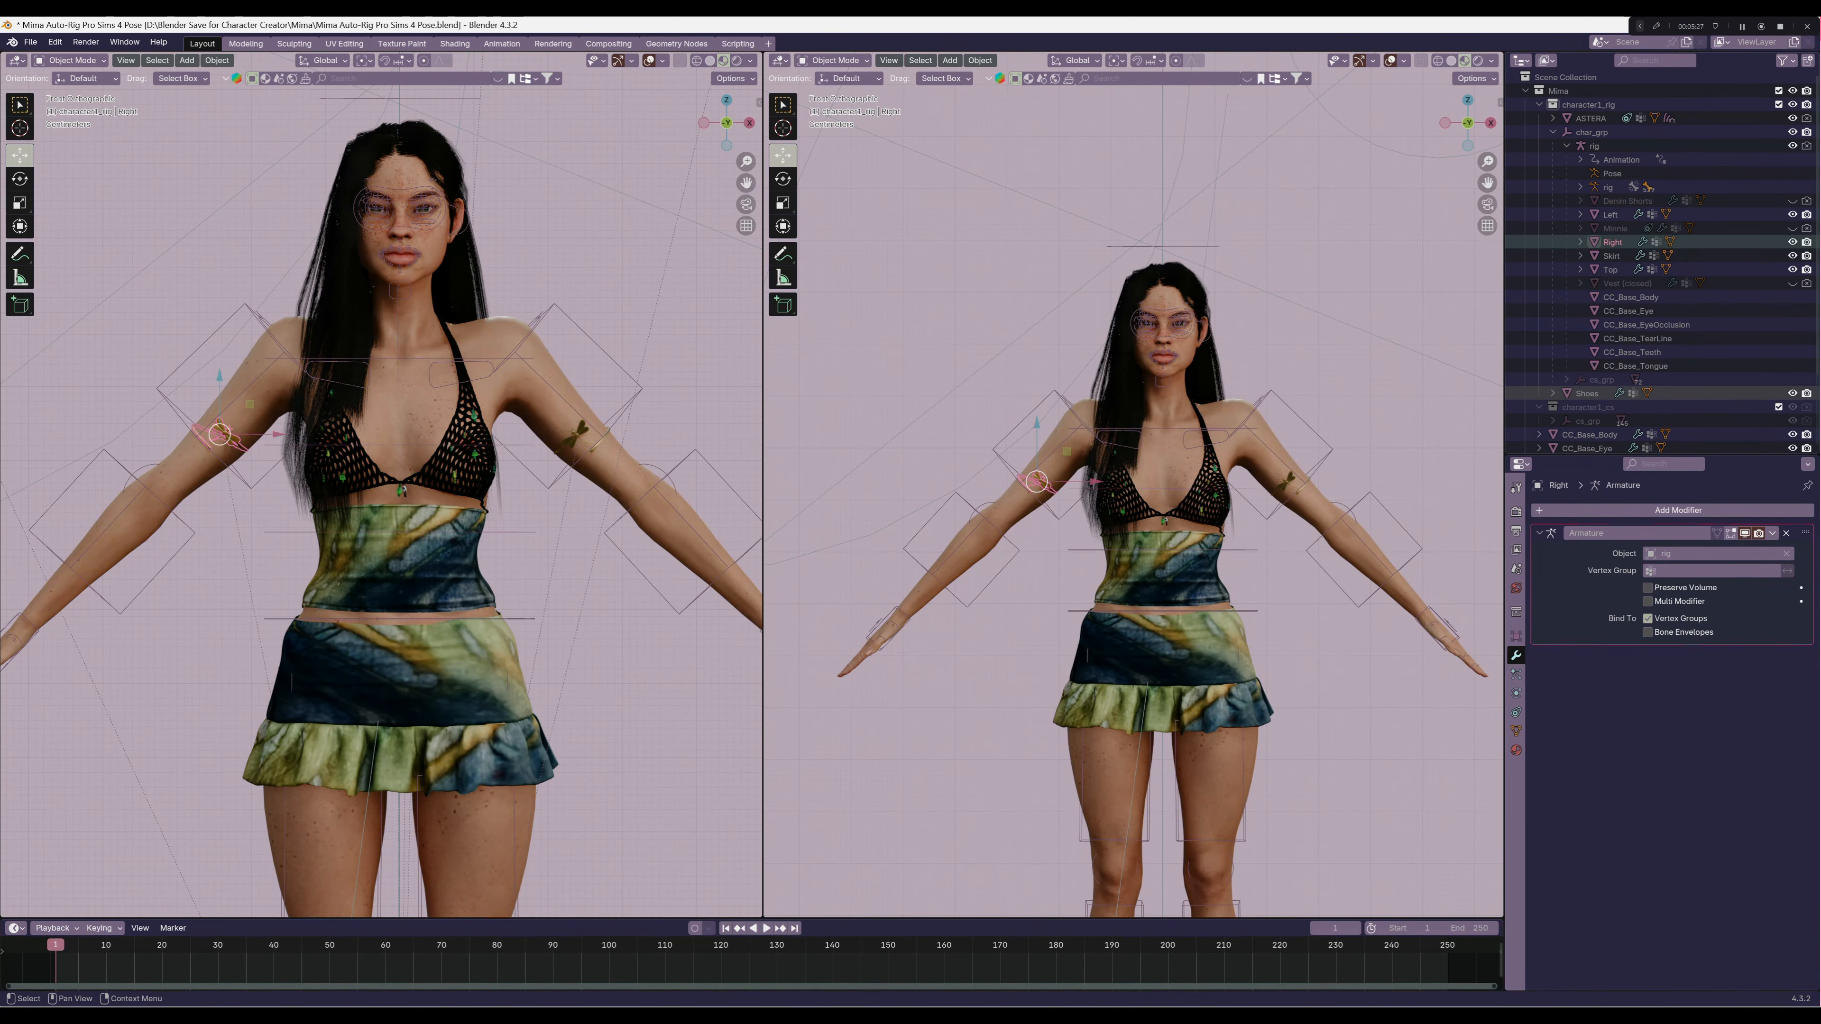
Parent the Shoes to the rig using Armature Deform With Empty Groups, and select the Shoes alone again
{"action": "left_click", "coordinate": [1588, 393]}
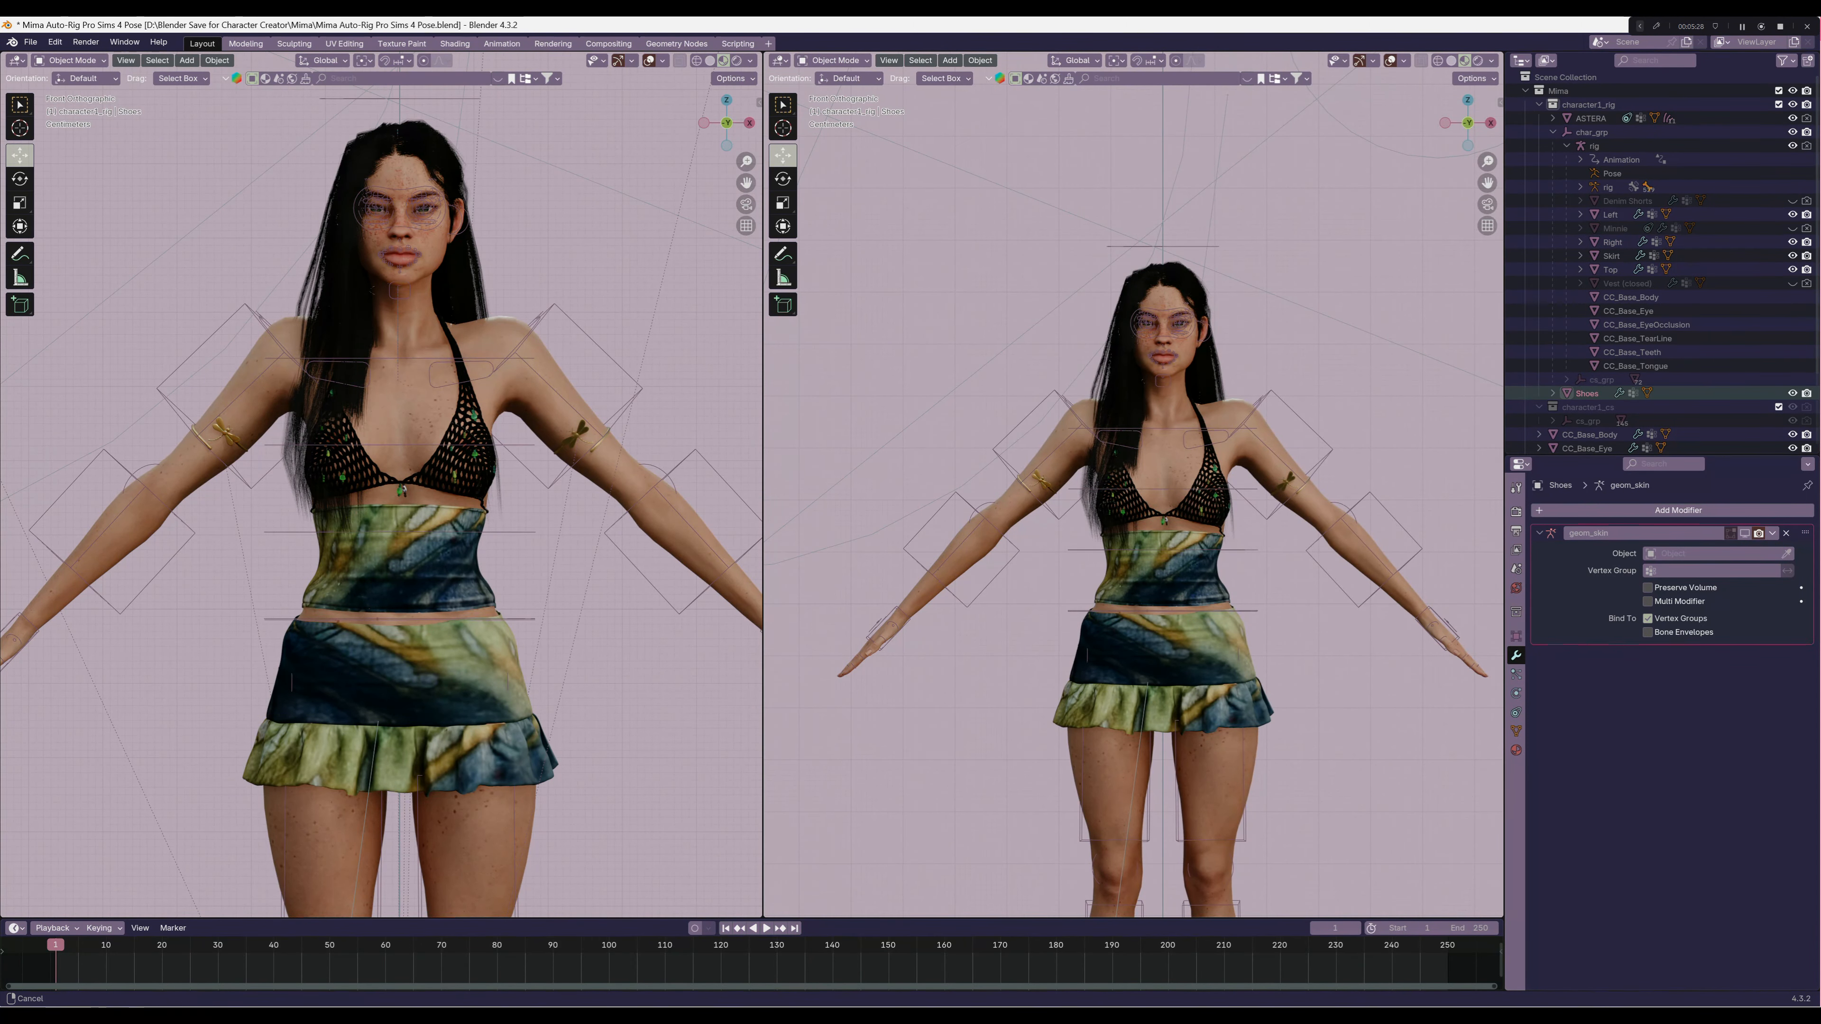
{"action": "middle_click_drag", "start_coordinate": [1283, 646], "coordinate": [1275, 270], "text": "shift"}
{"action": "middle_click_drag", "start_coordinate": [1276, 502], "coordinate": [1272, 429], "text": "shift"}
{"action": "left_click", "coordinate": [1327, 516]}
{"action": "middle_click_drag", "start_coordinate": [1327, 517], "coordinate": [1269, 566]}
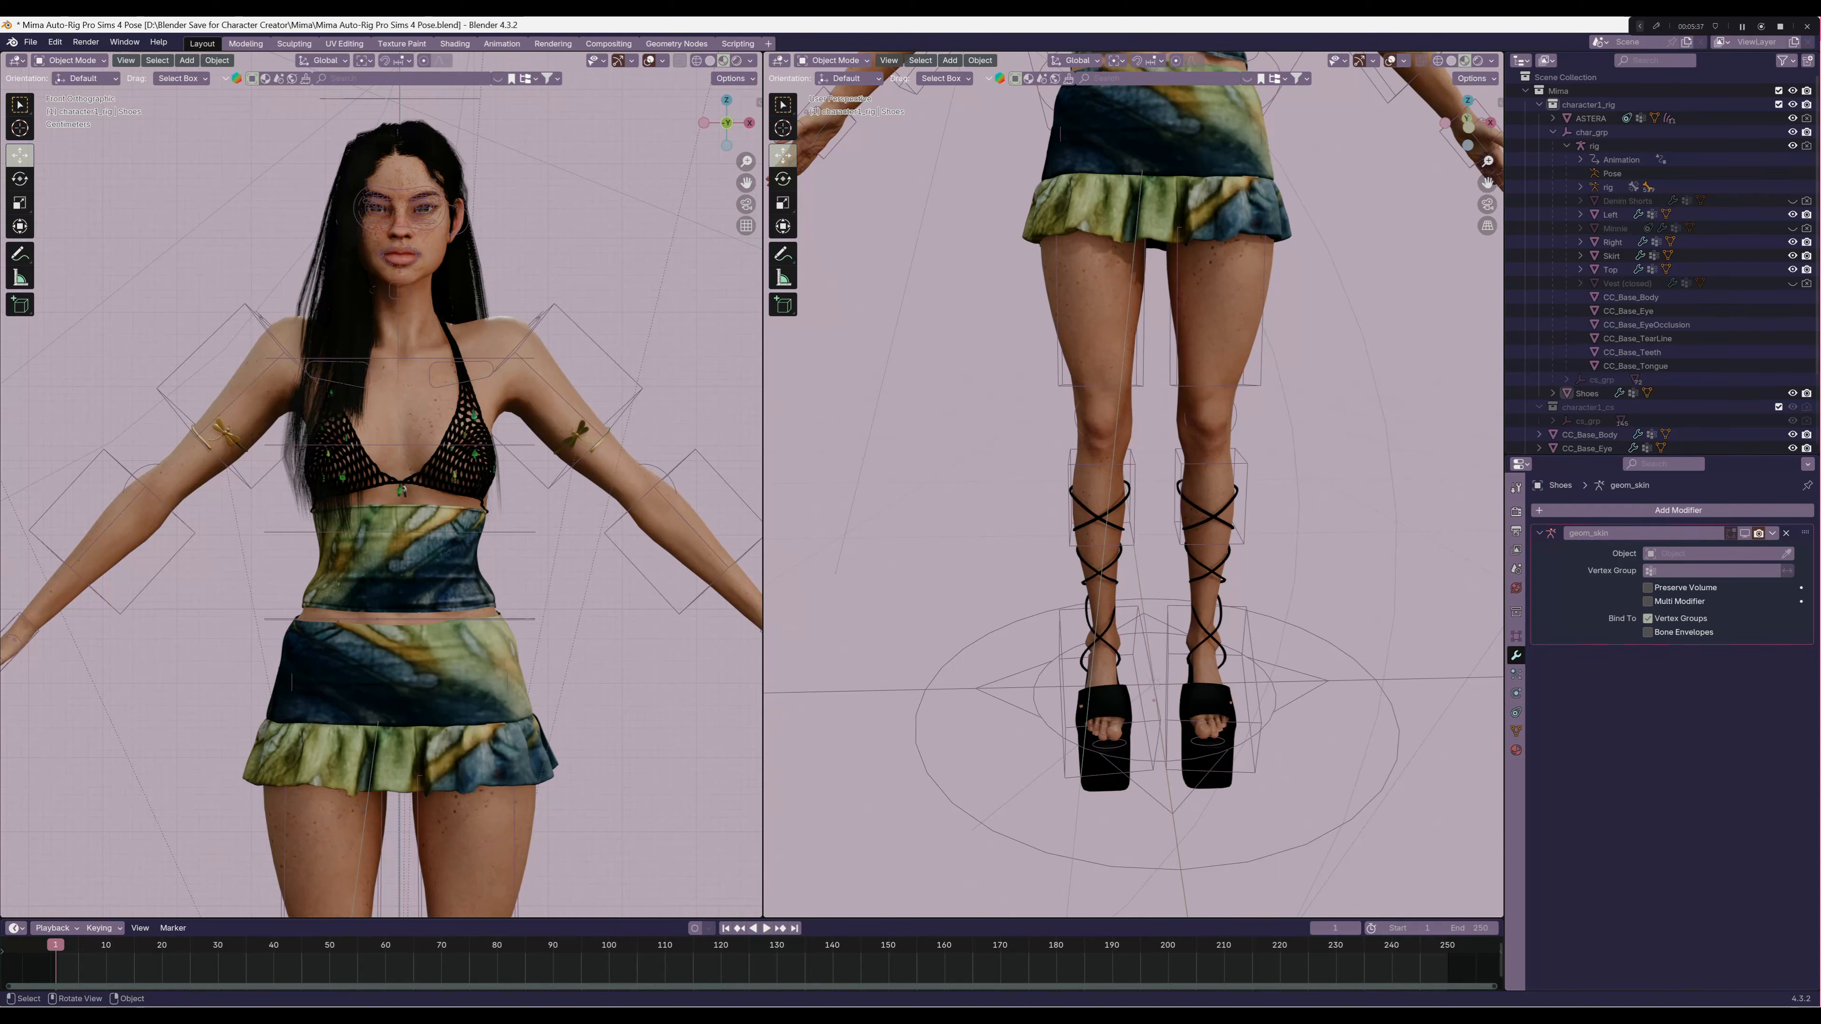
{"action": "key", "text": "KP_5"}
{"action": "key", "text": "KP_1"}
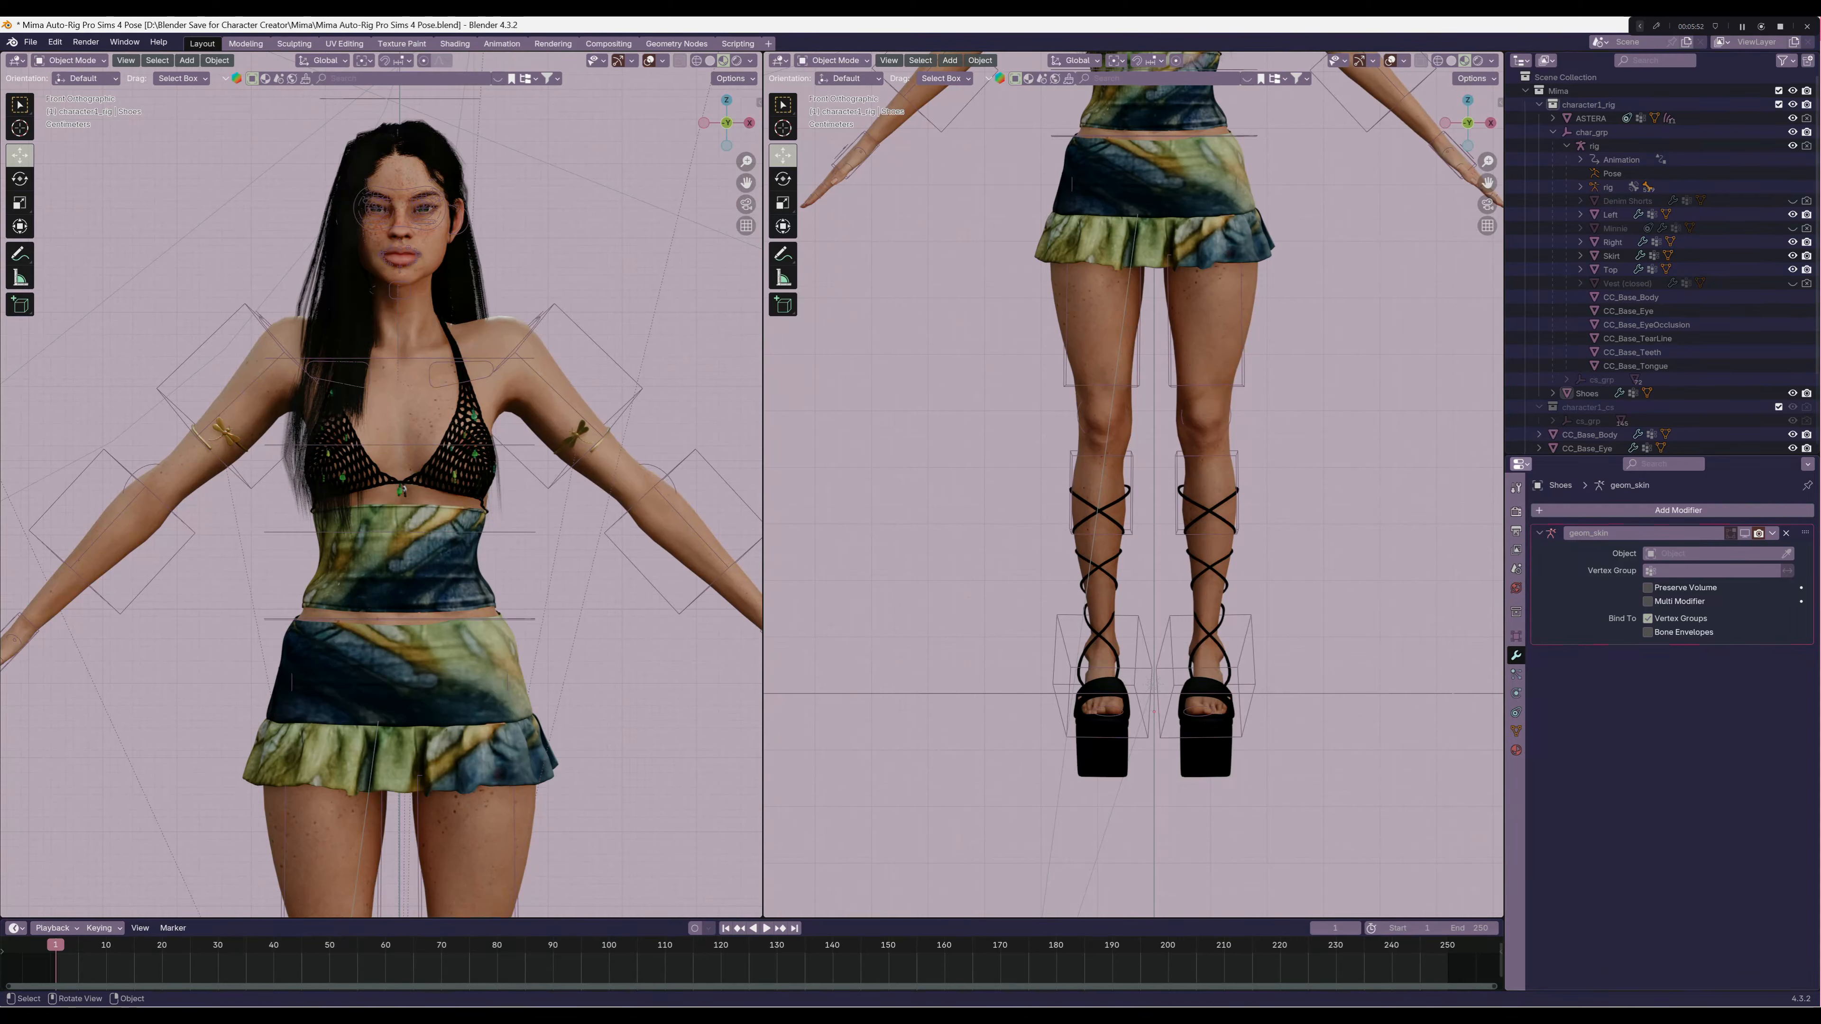
{"action": "left_click", "coordinate": [1587, 393]}
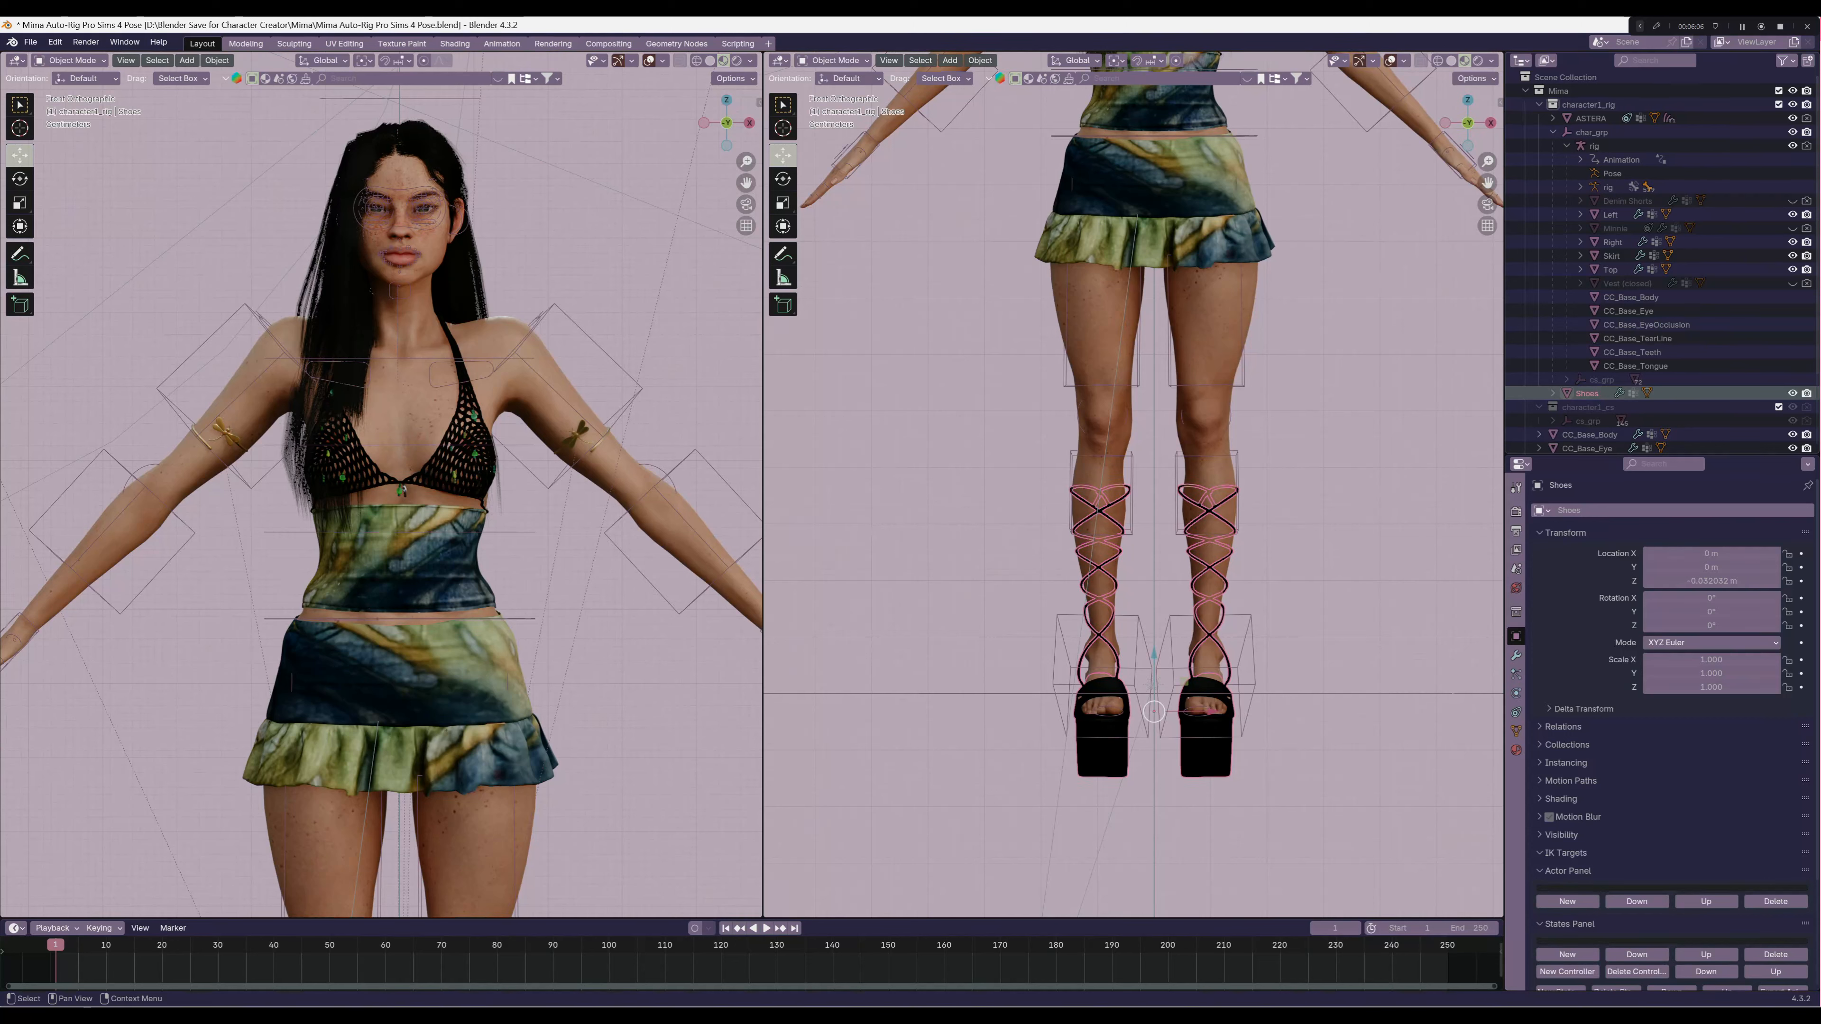
{"action": "left_click", "coordinate": [1594, 145]}
{"action": "key", "text": "ctrl+p"}
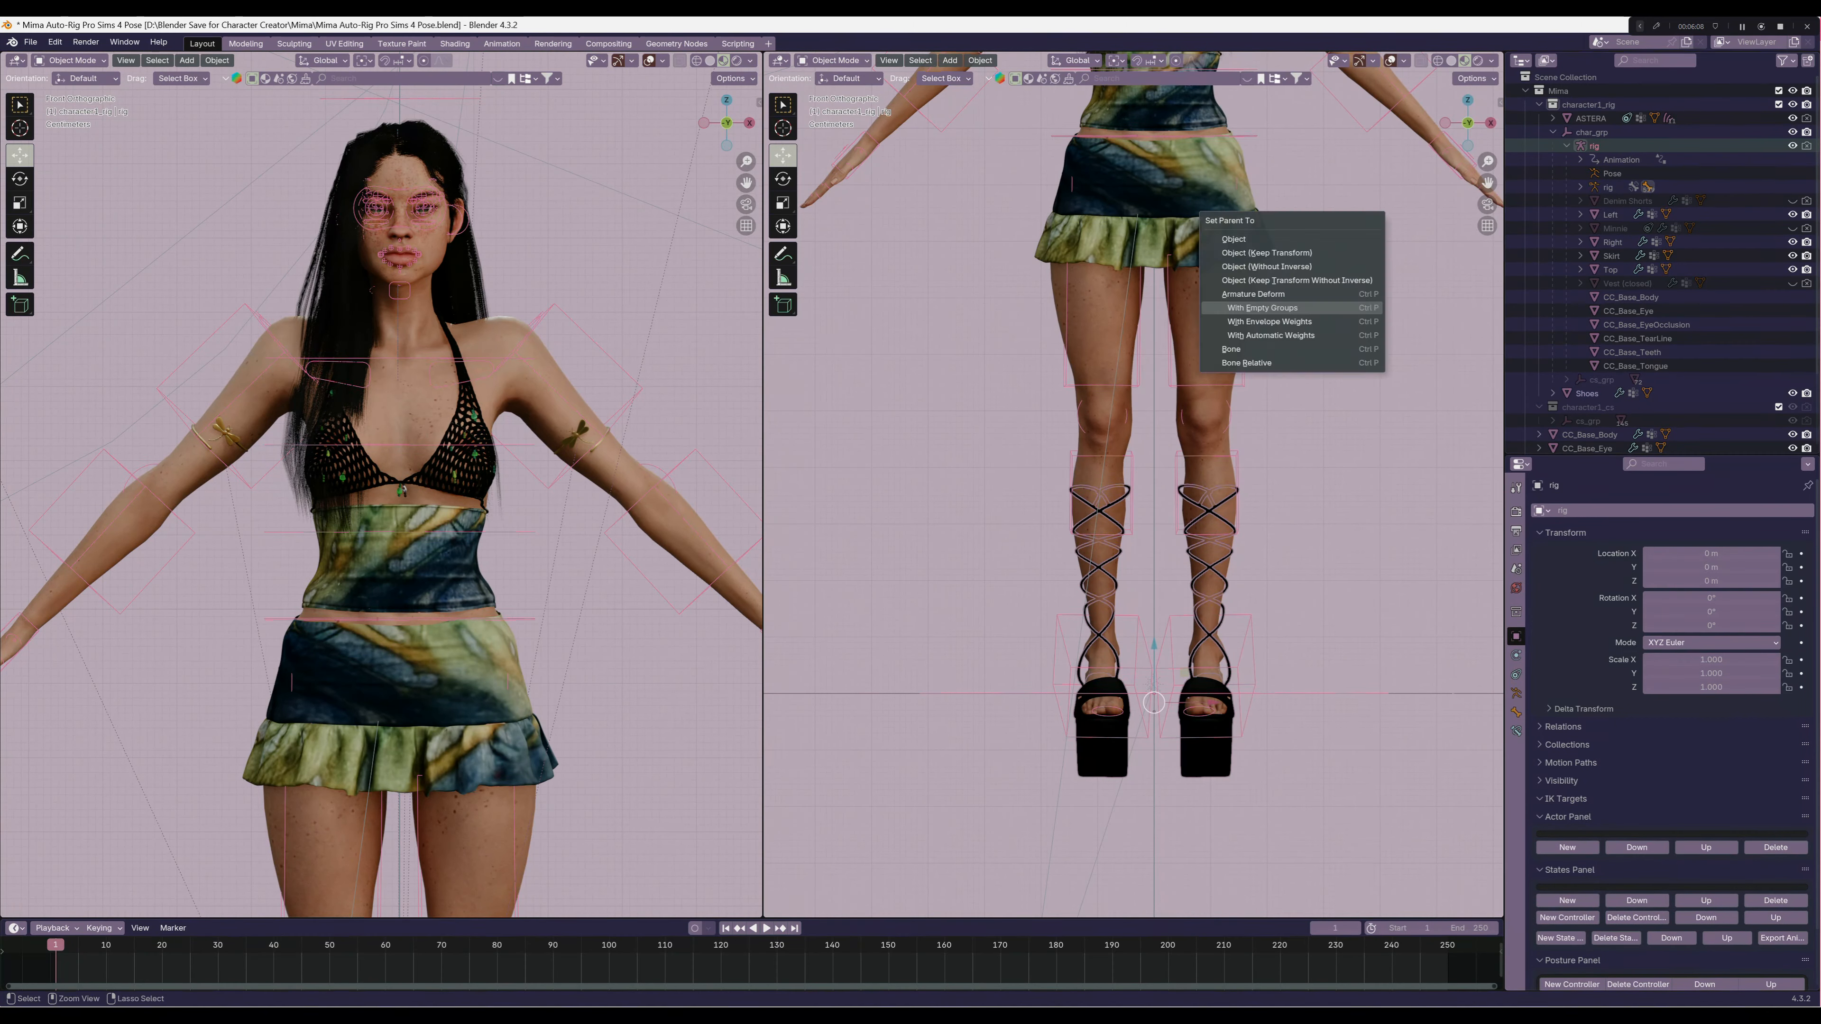
{"action": "left_click", "coordinate": [1263, 308]}
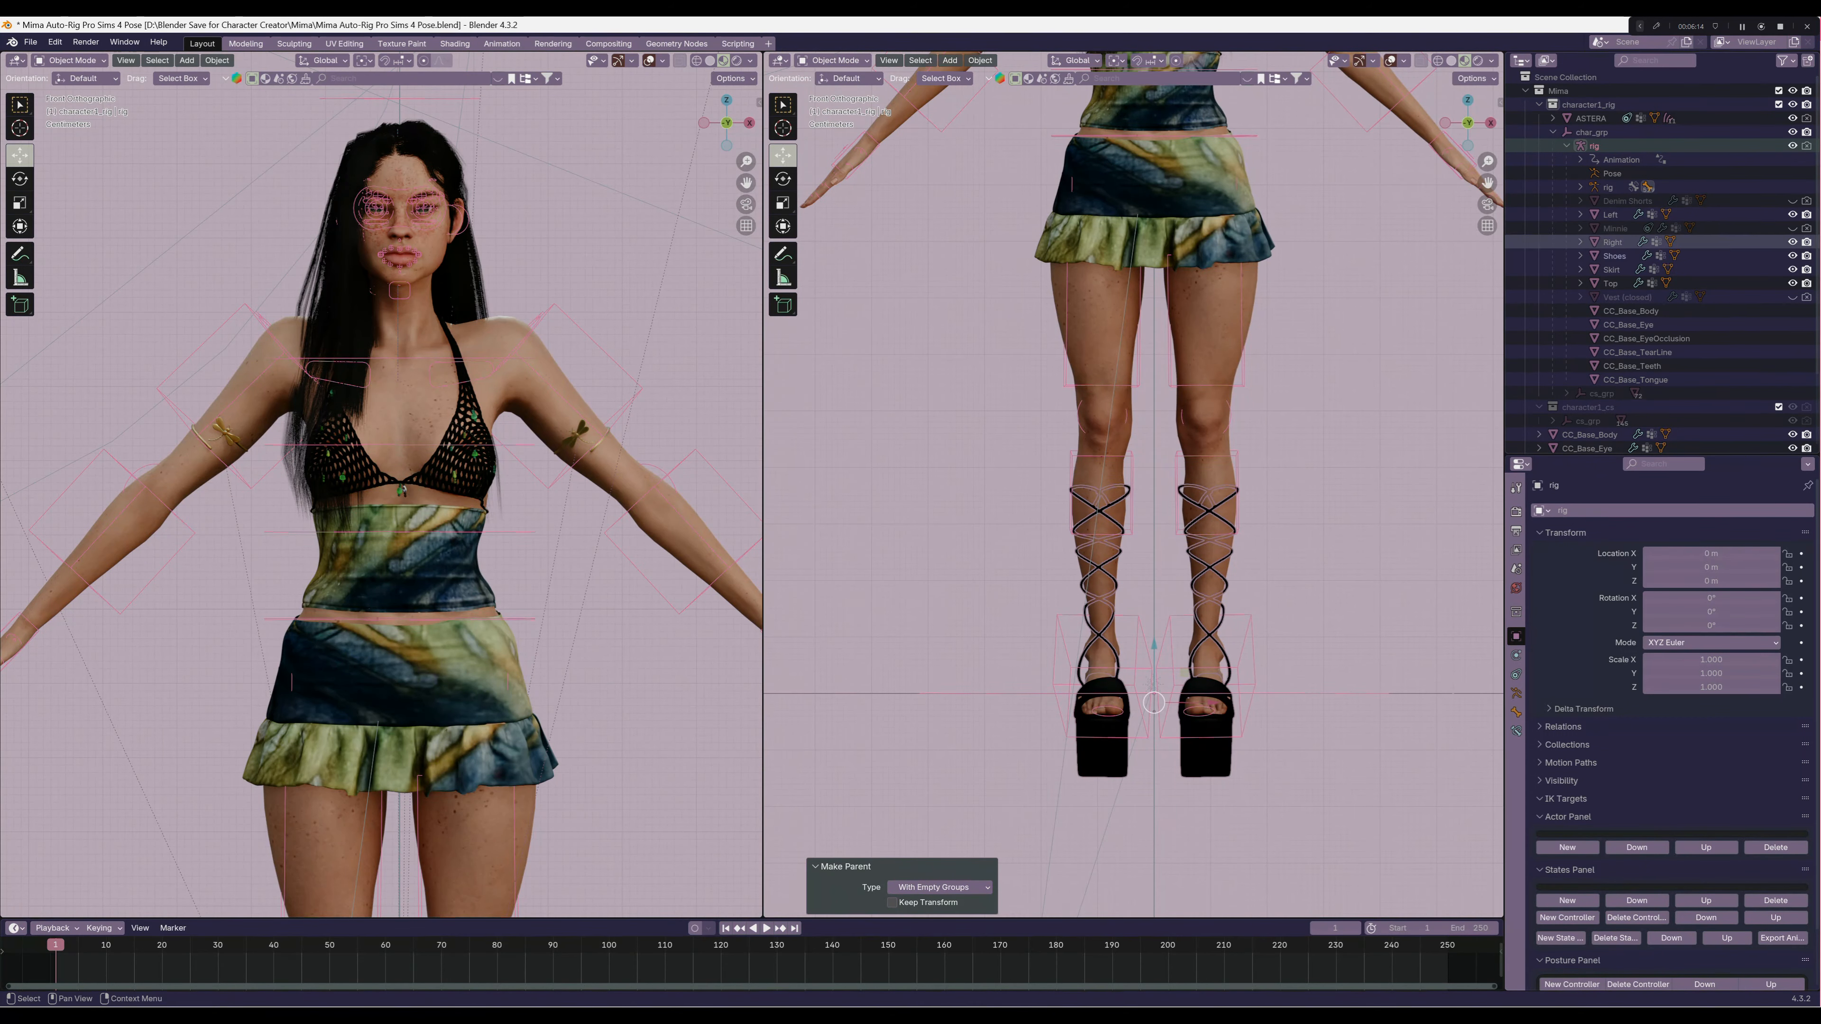
{"action": "left_click", "coordinate": [1615, 256]}
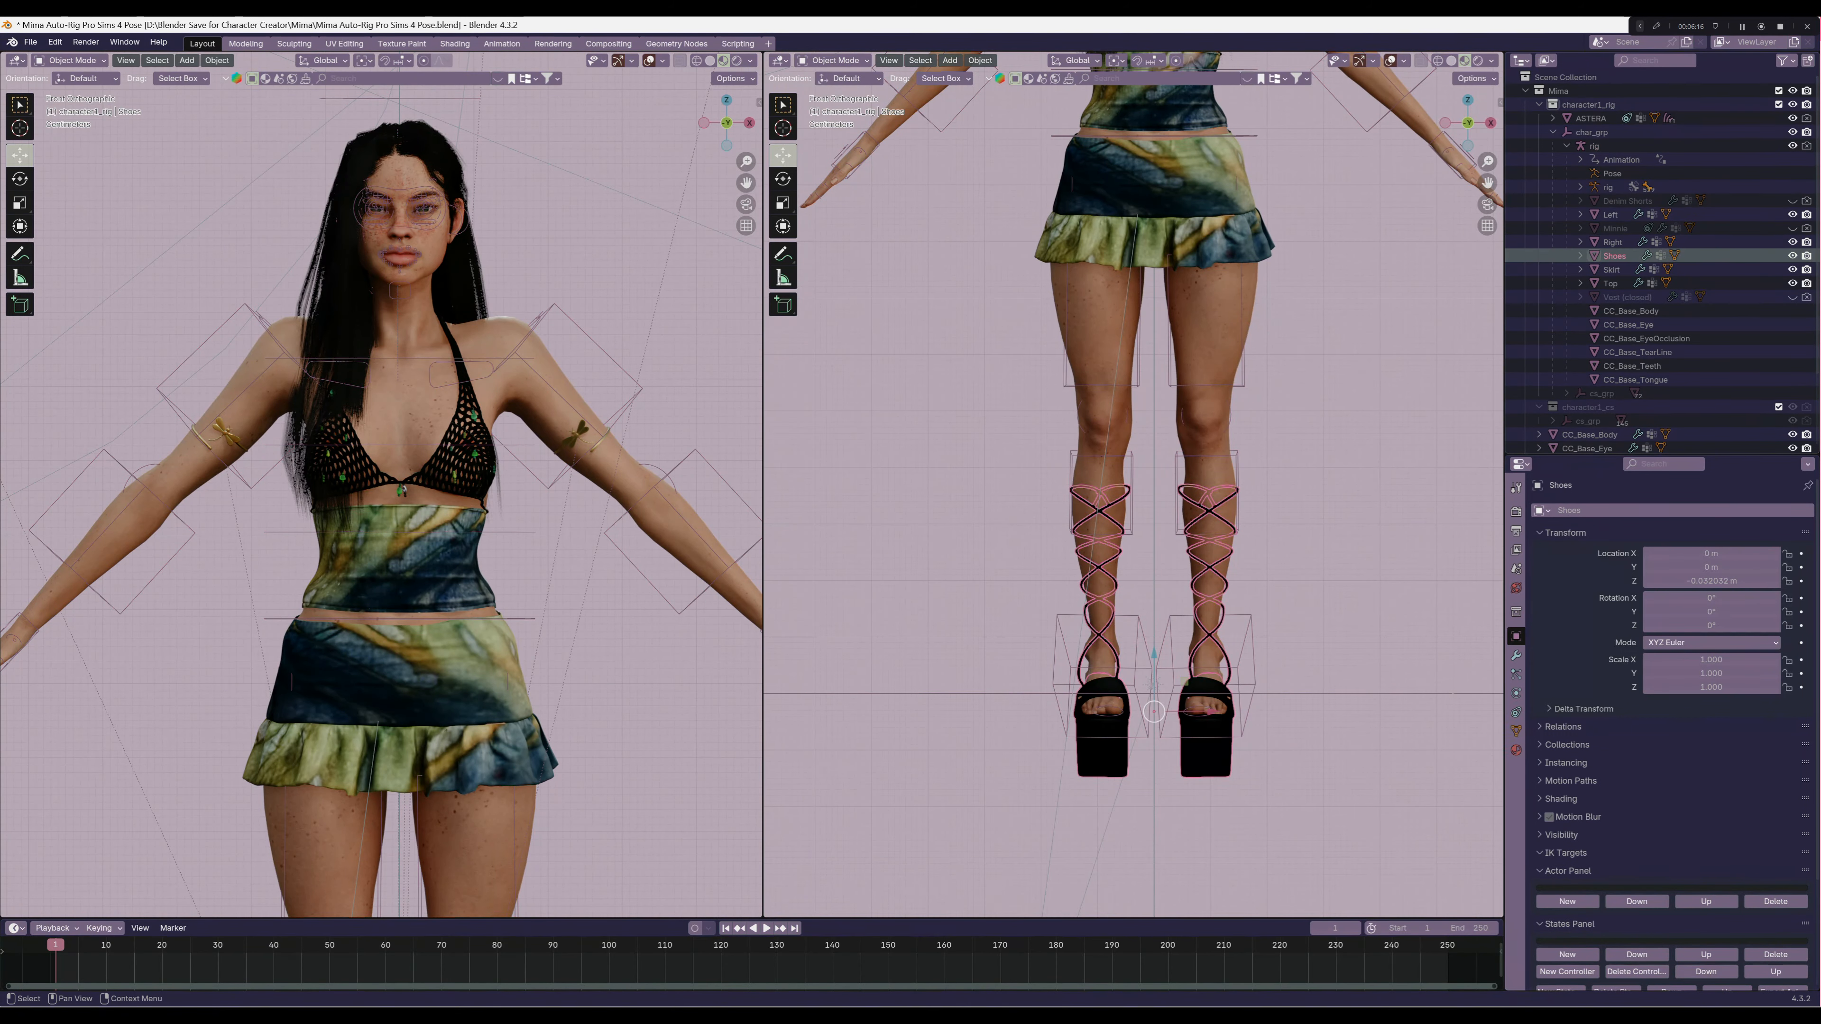
Apply the Armature modifier on the Shoes and set rig as the object of their geom_skin modifier
{"action": "left_click", "coordinate": [1516, 750]}
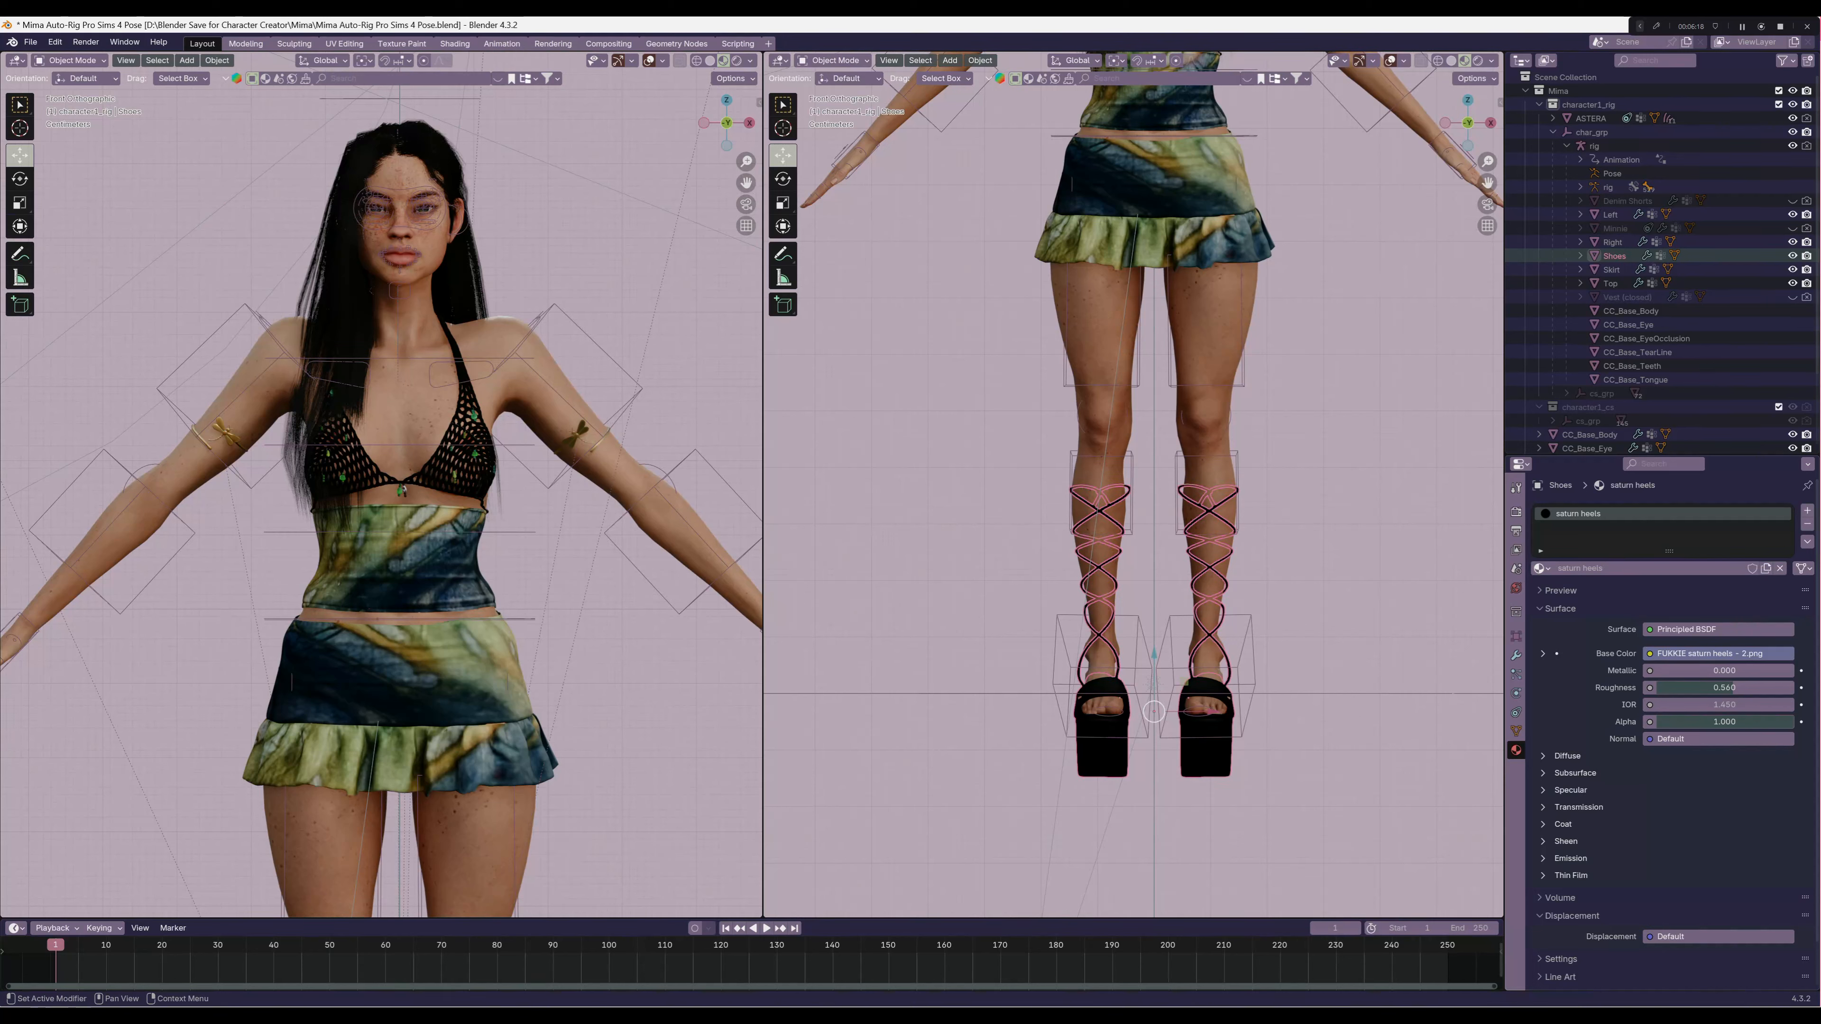
{"action": "left_click", "coordinate": [1516, 655]}
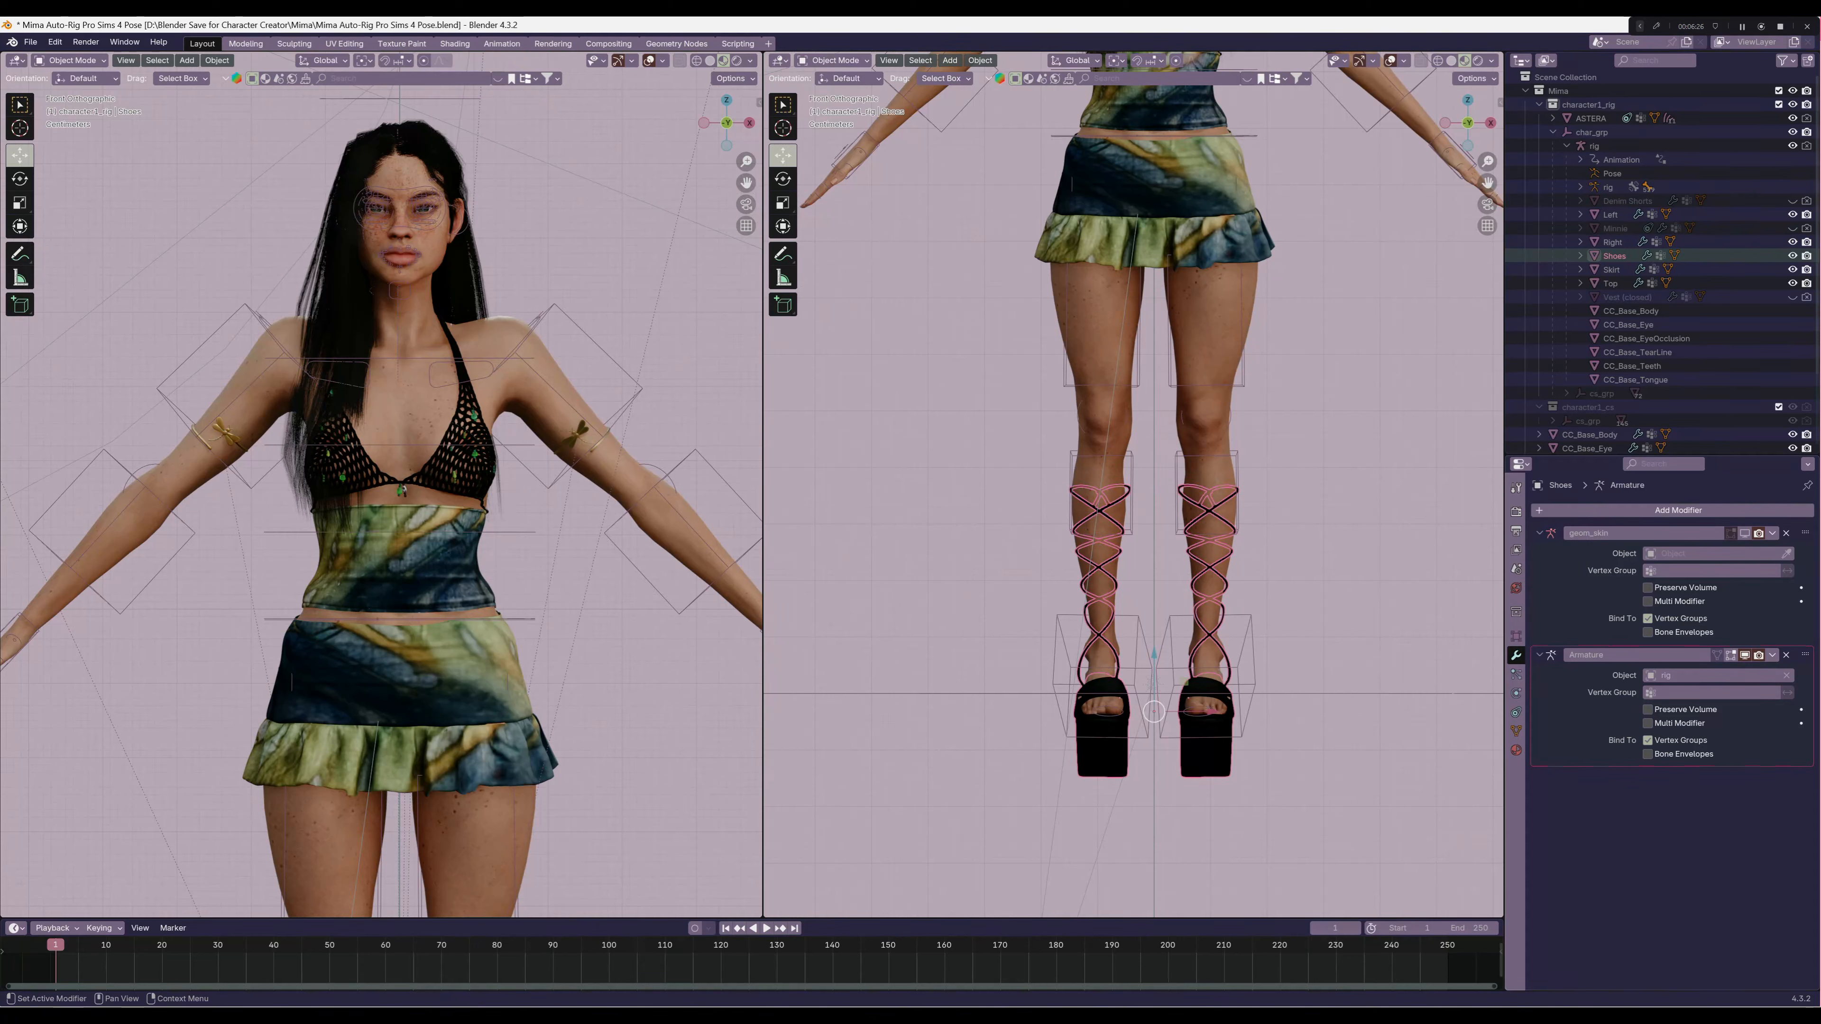
{"action": "left_click", "coordinate": [1773, 655]}
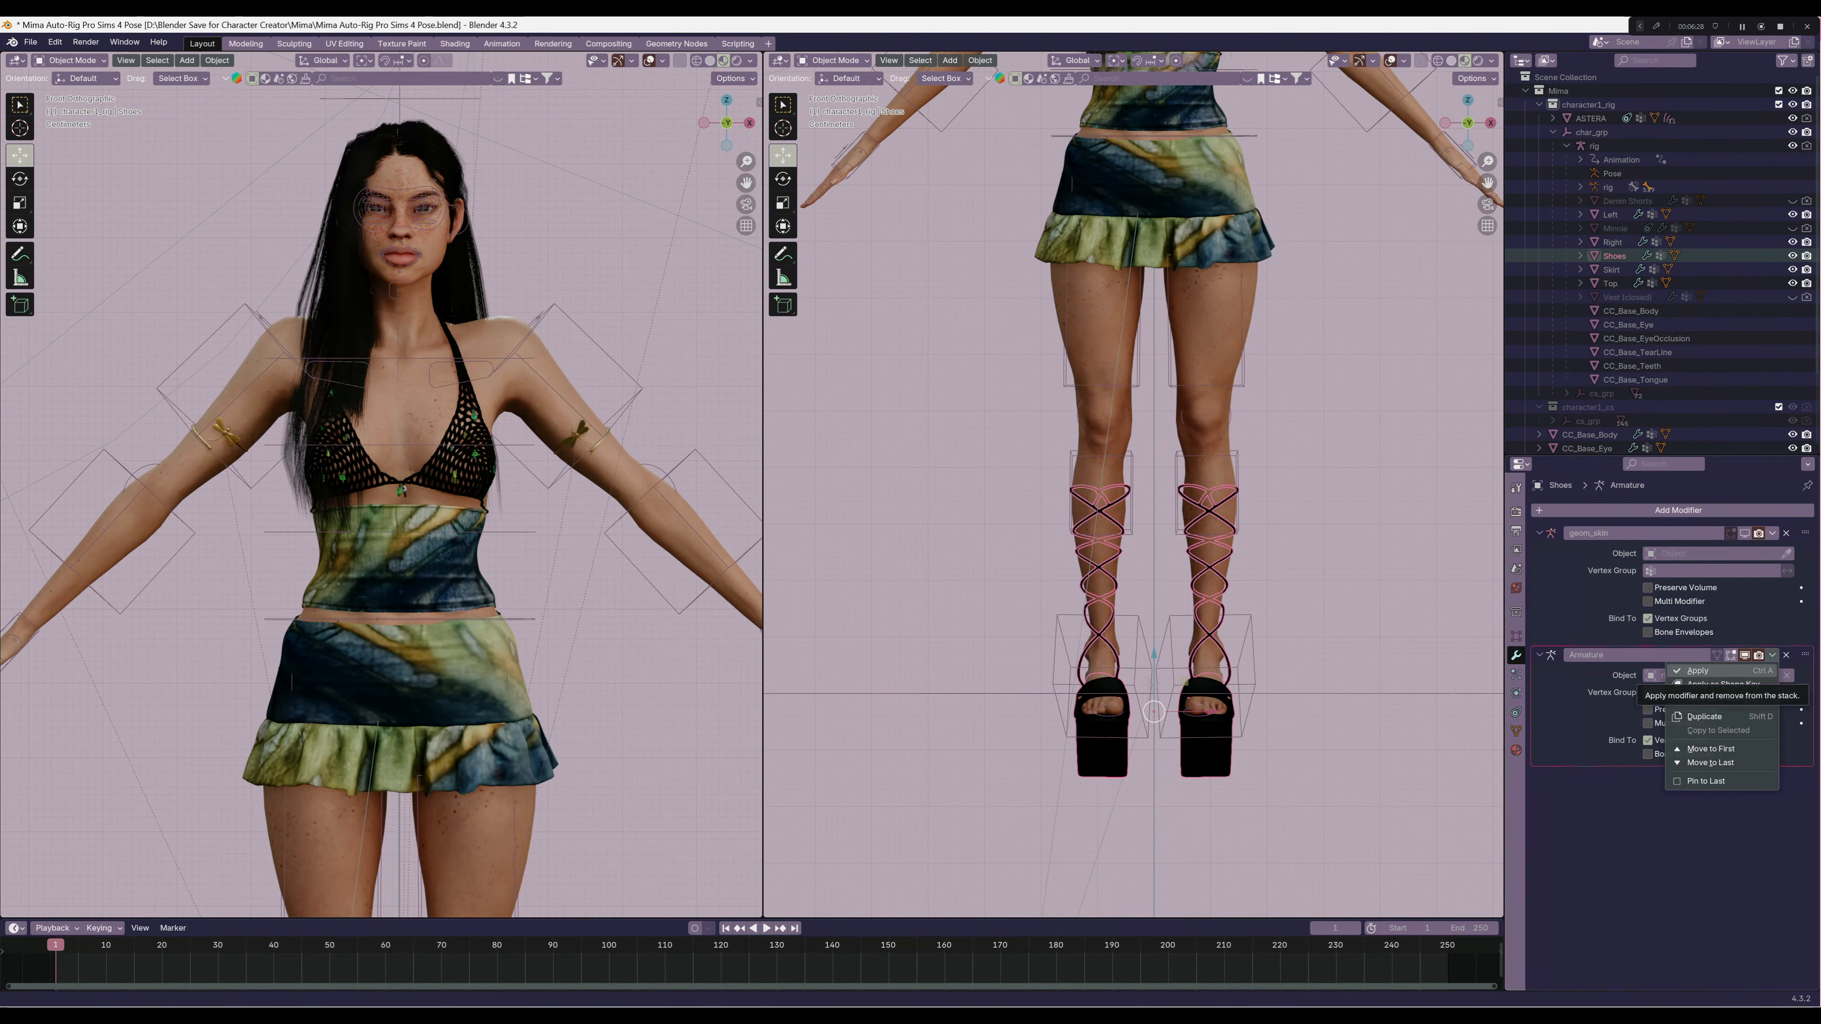
{"action": "left_click", "coordinate": [1703, 671]}
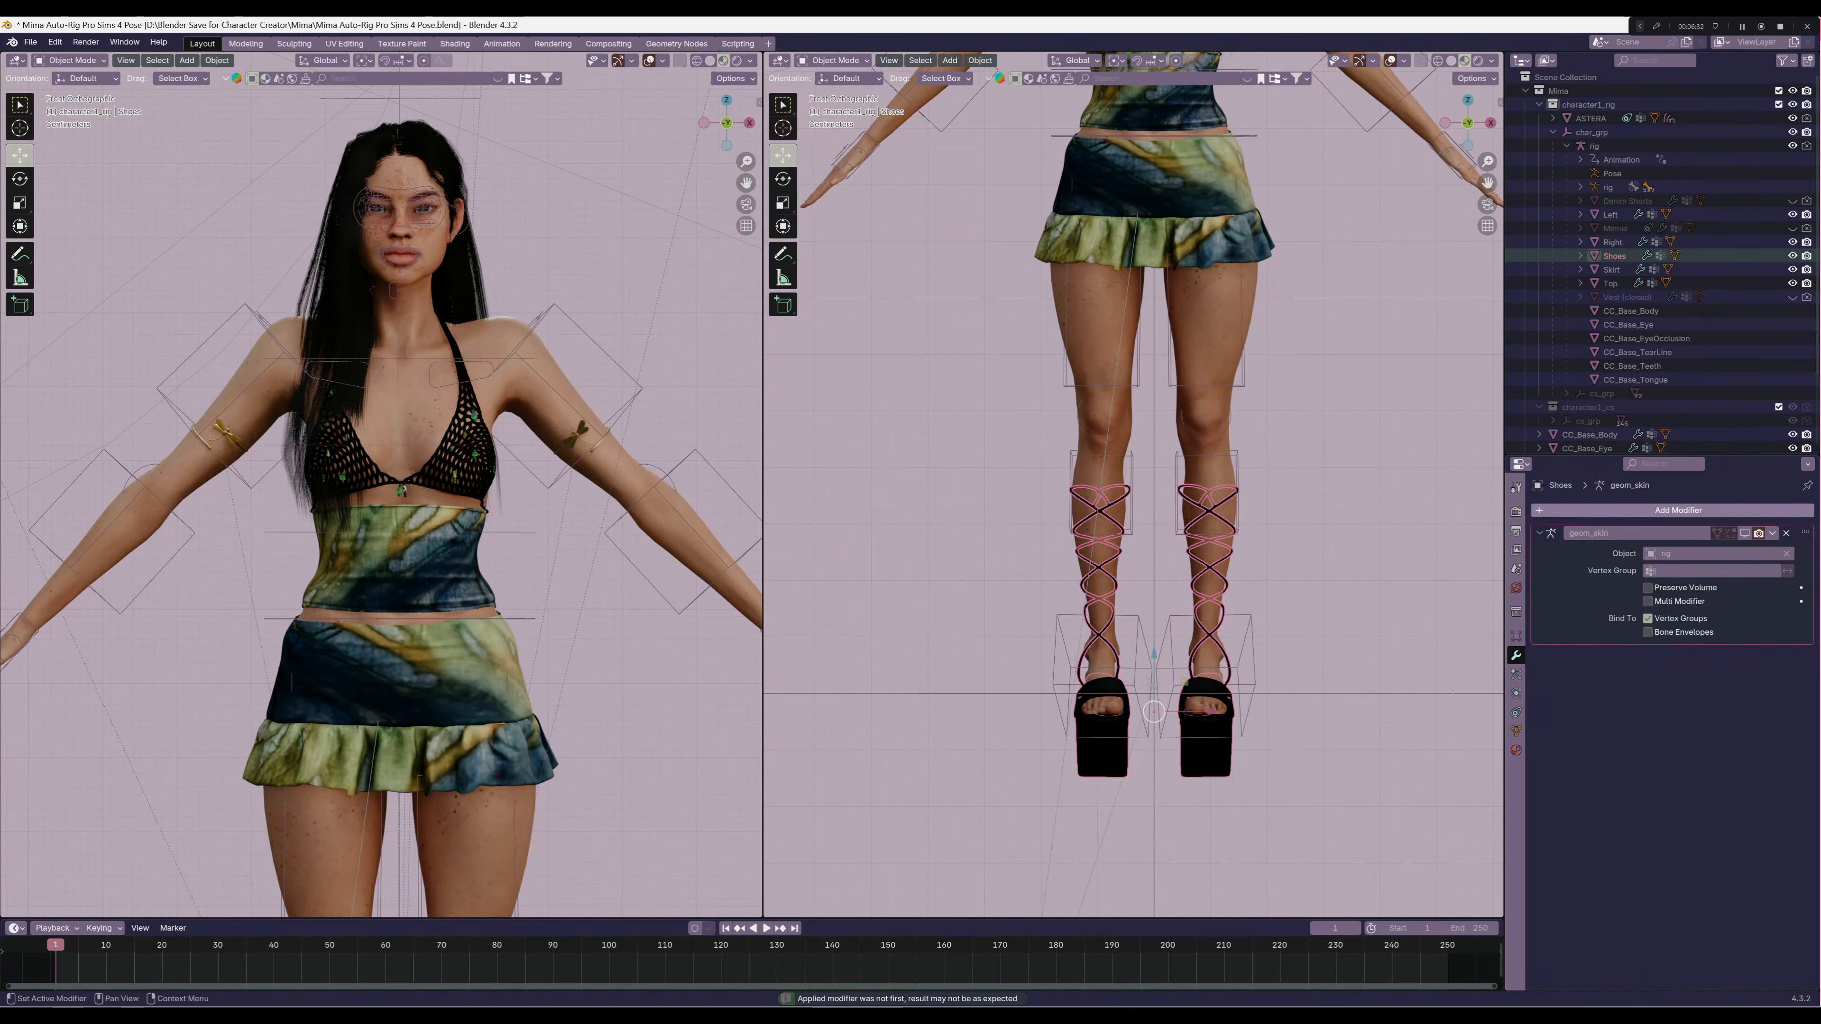
Add a Data Transfer modifier to the Shoes and place it above the geom_skin modifier
{"action": "left_click", "coordinate": [1622, 510]}
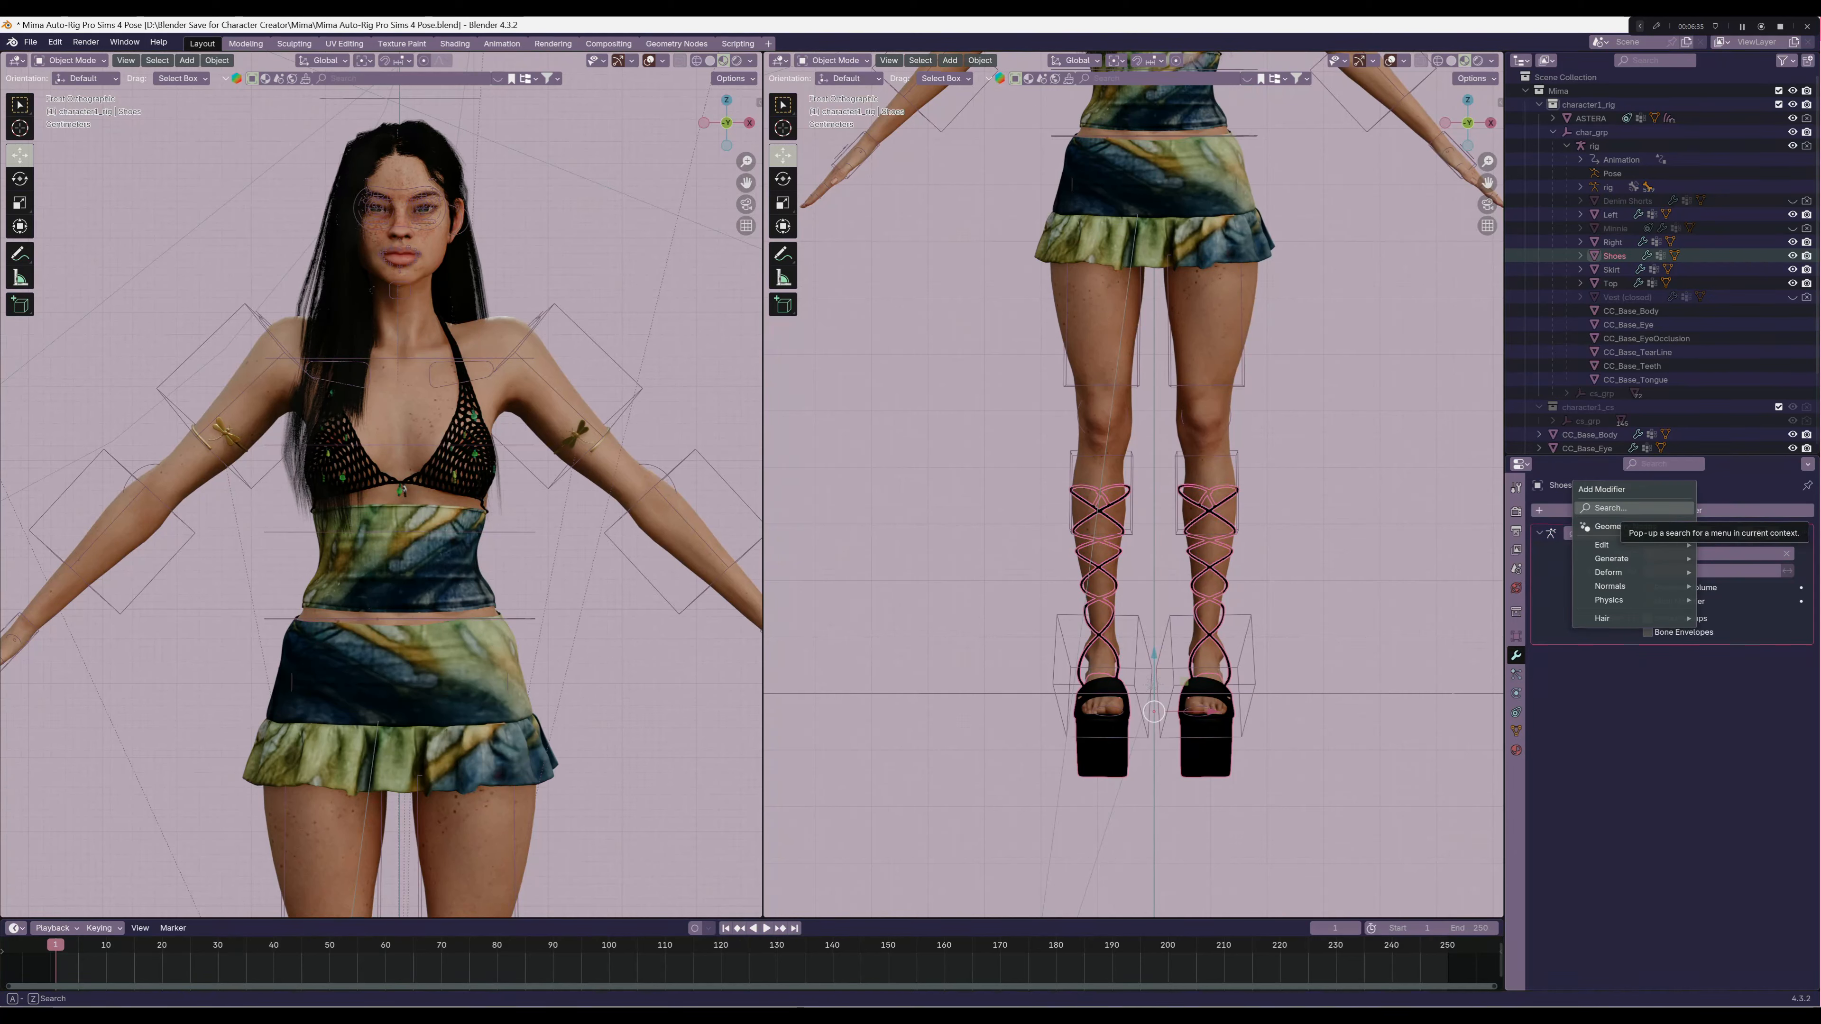
{"action": "type", "text": "da"}
{"action": "key", "text": "Return"}
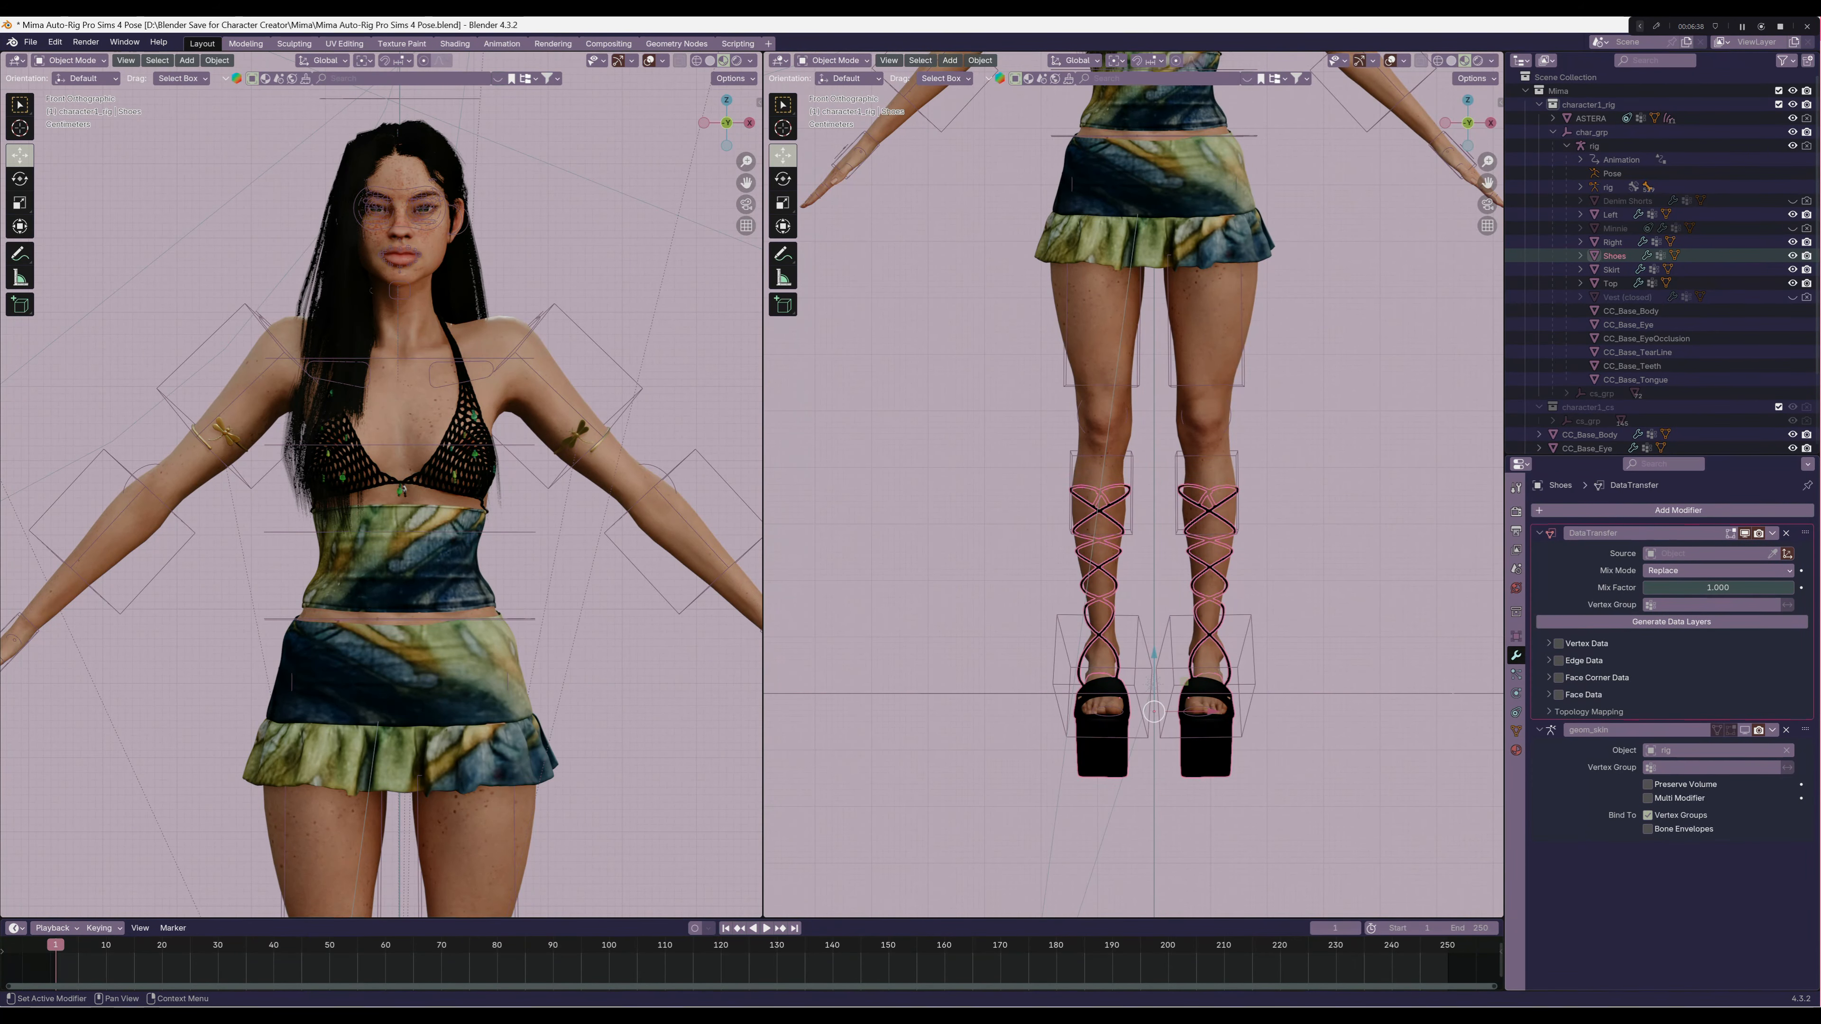
Set the Shoes' Data Transfer to copy vertex groups from CC_Base_Body with Nearest Face Interpolated mapping, and apply the modifier
{"action": "left_click", "coordinate": [1710, 553]}
{"action": "left_click", "coordinate": [1713, 588]}
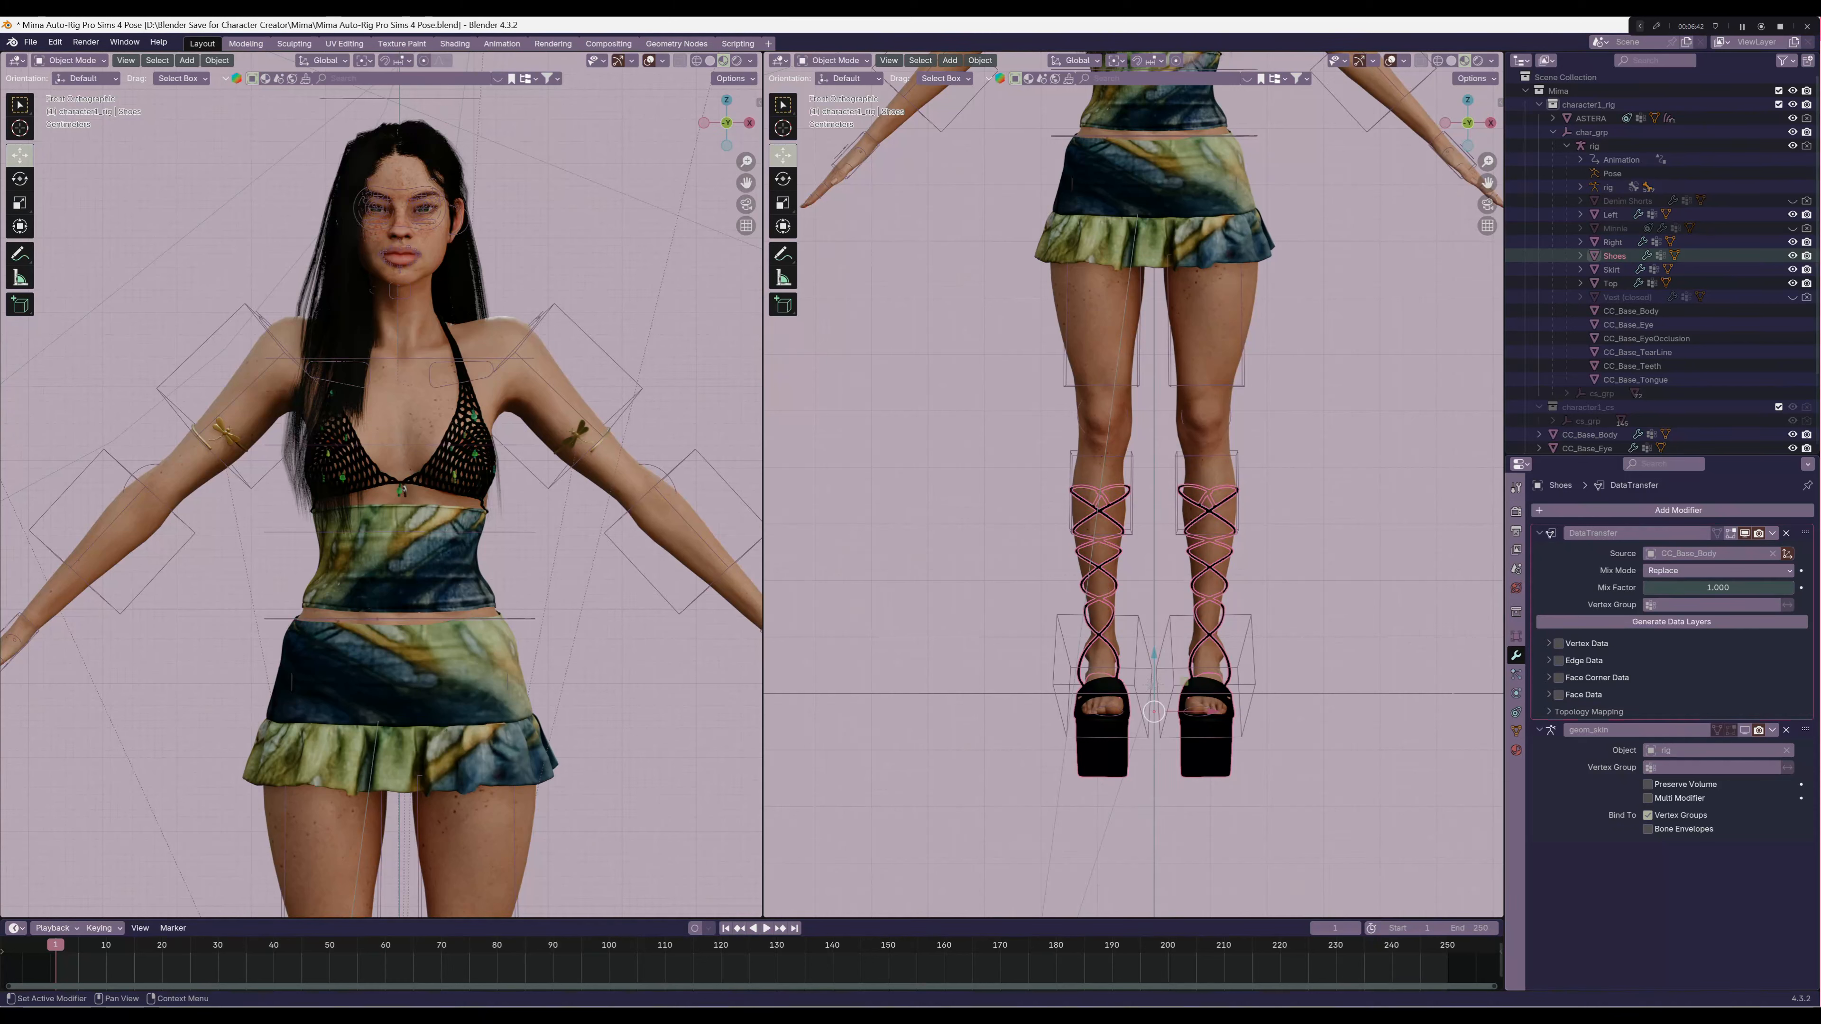
{"action": "left_click", "coordinate": [1559, 644]}
{"action": "left_click", "coordinate": [1549, 643]}
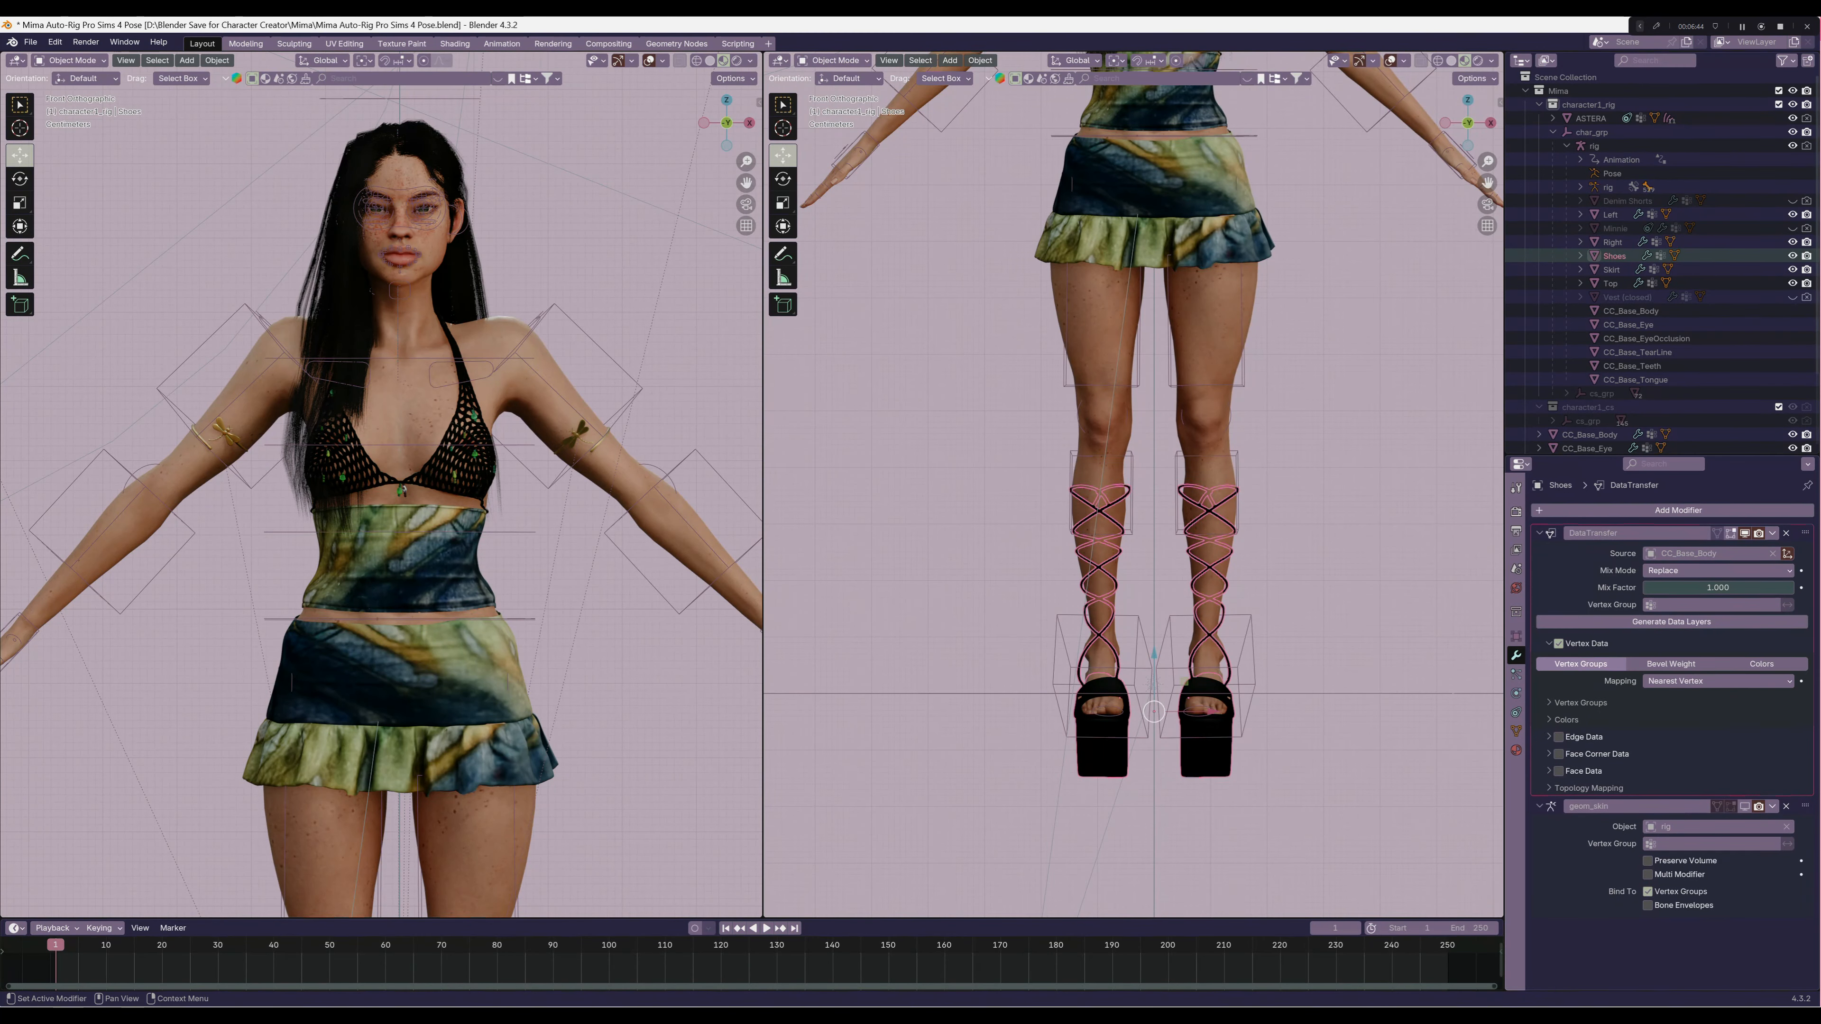
{"action": "left_click", "coordinate": [1718, 681]}
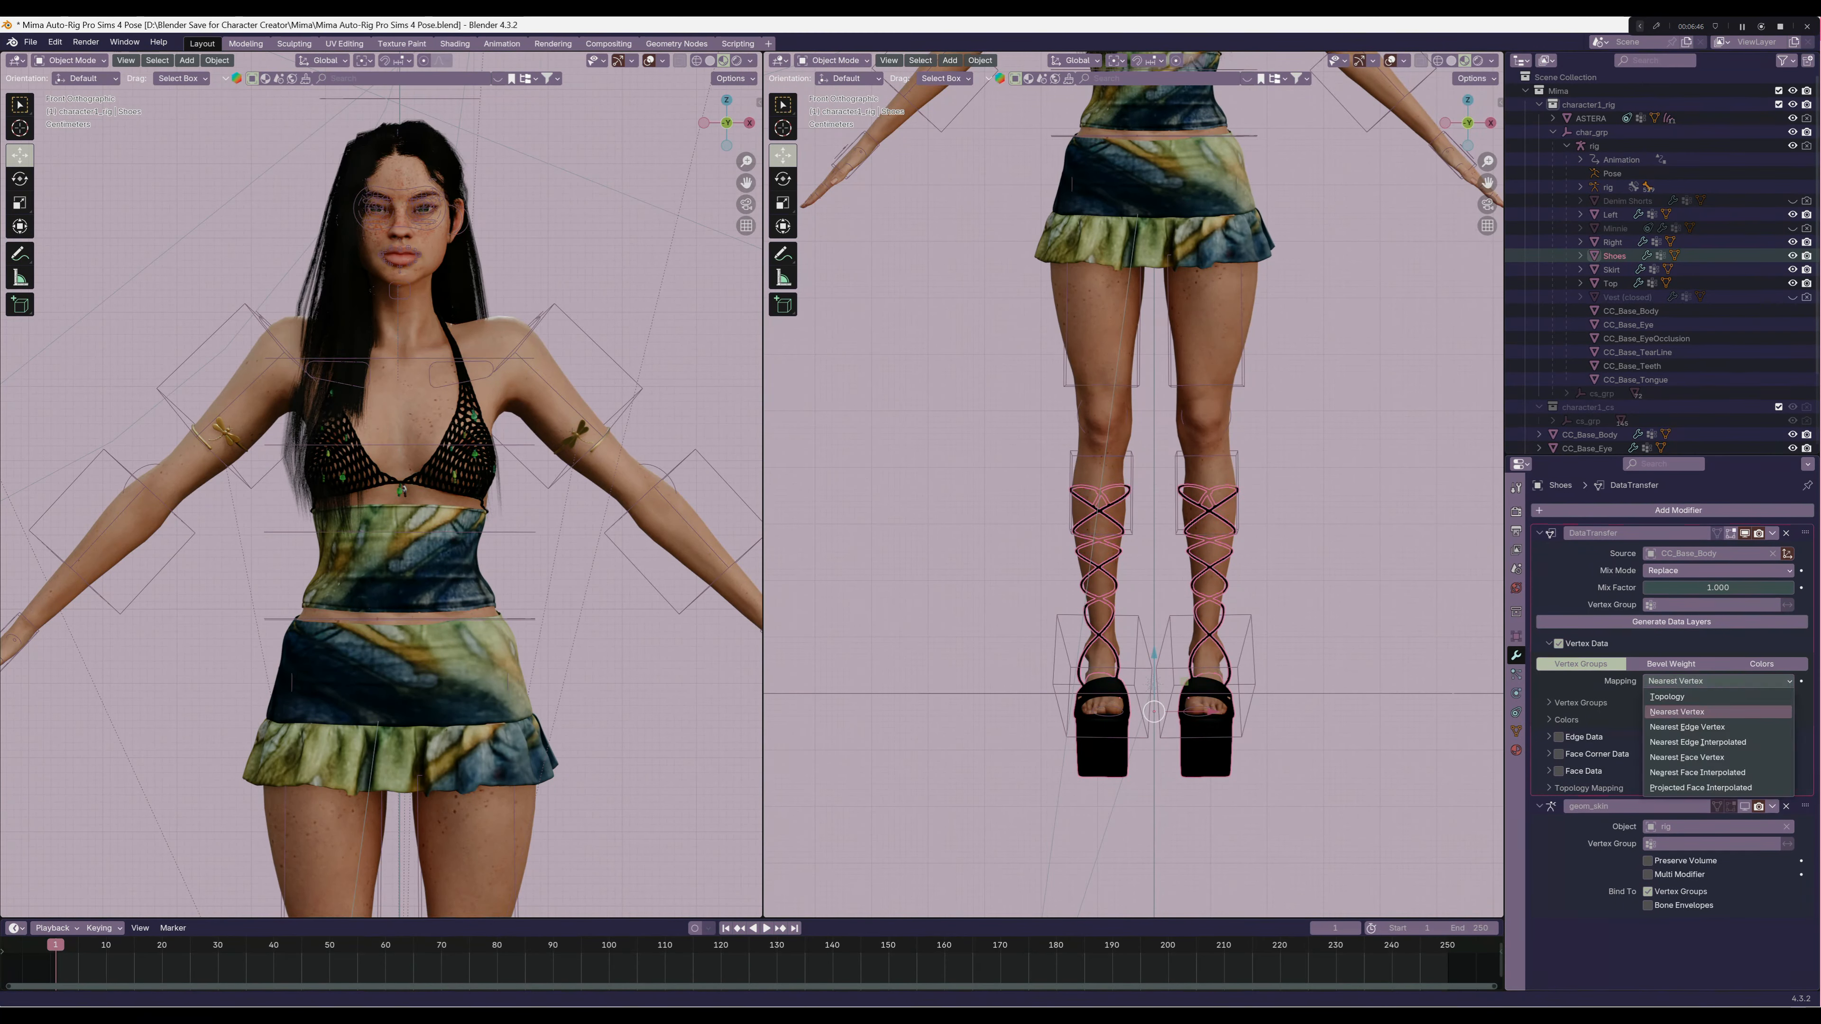
{"action": "left_click", "coordinate": [1714, 774]}
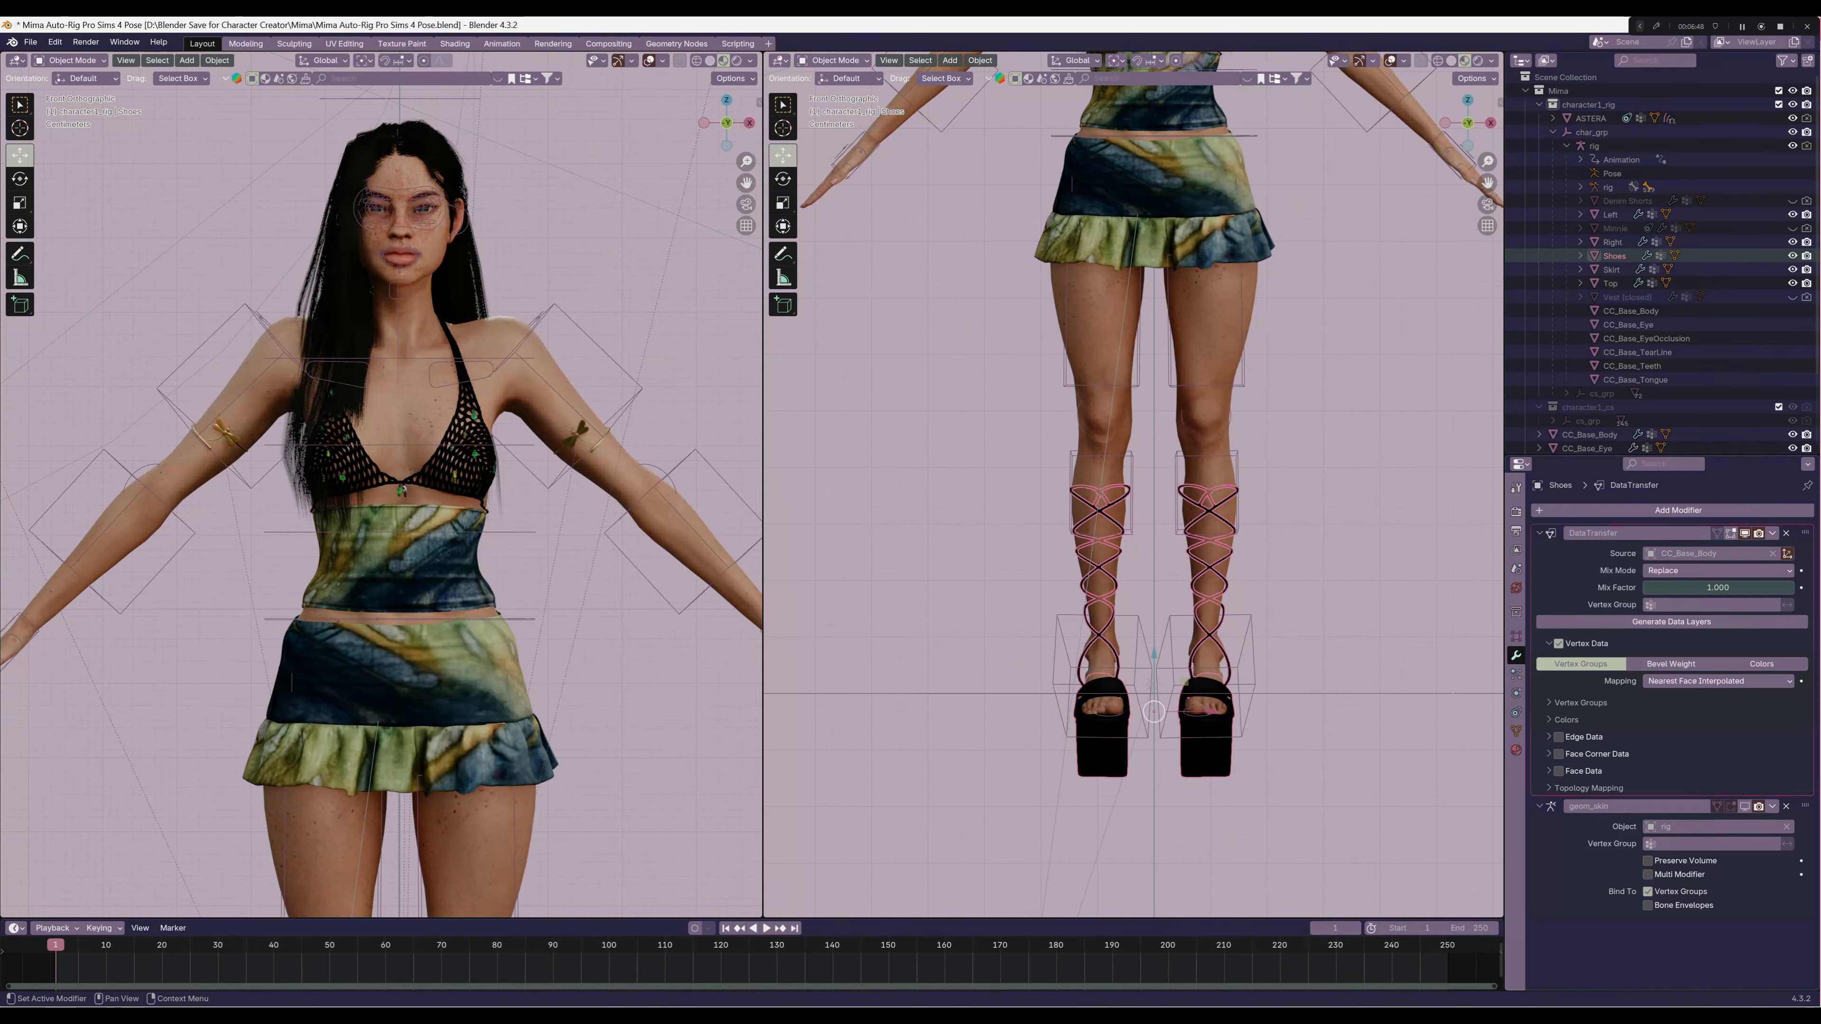
{"action": "left_click", "coordinate": [1772, 533]}
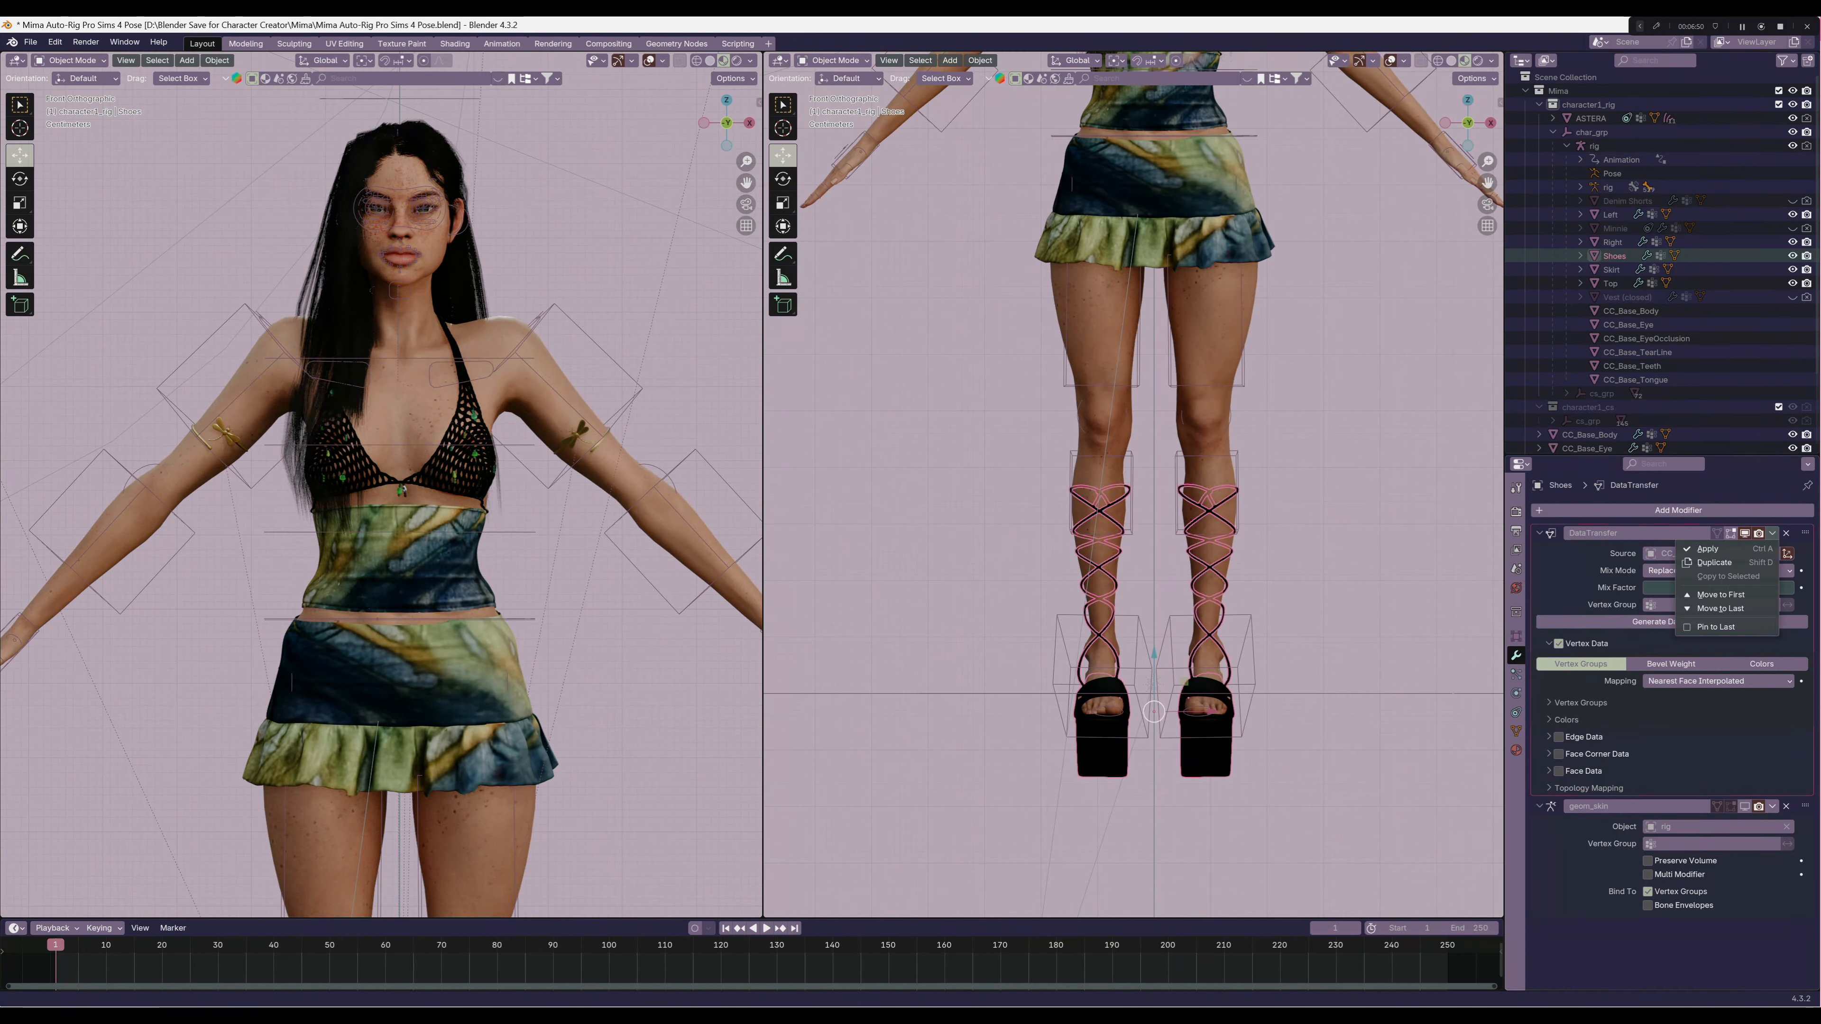
{"action": "left_click", "coordinate": [1711, 548]}
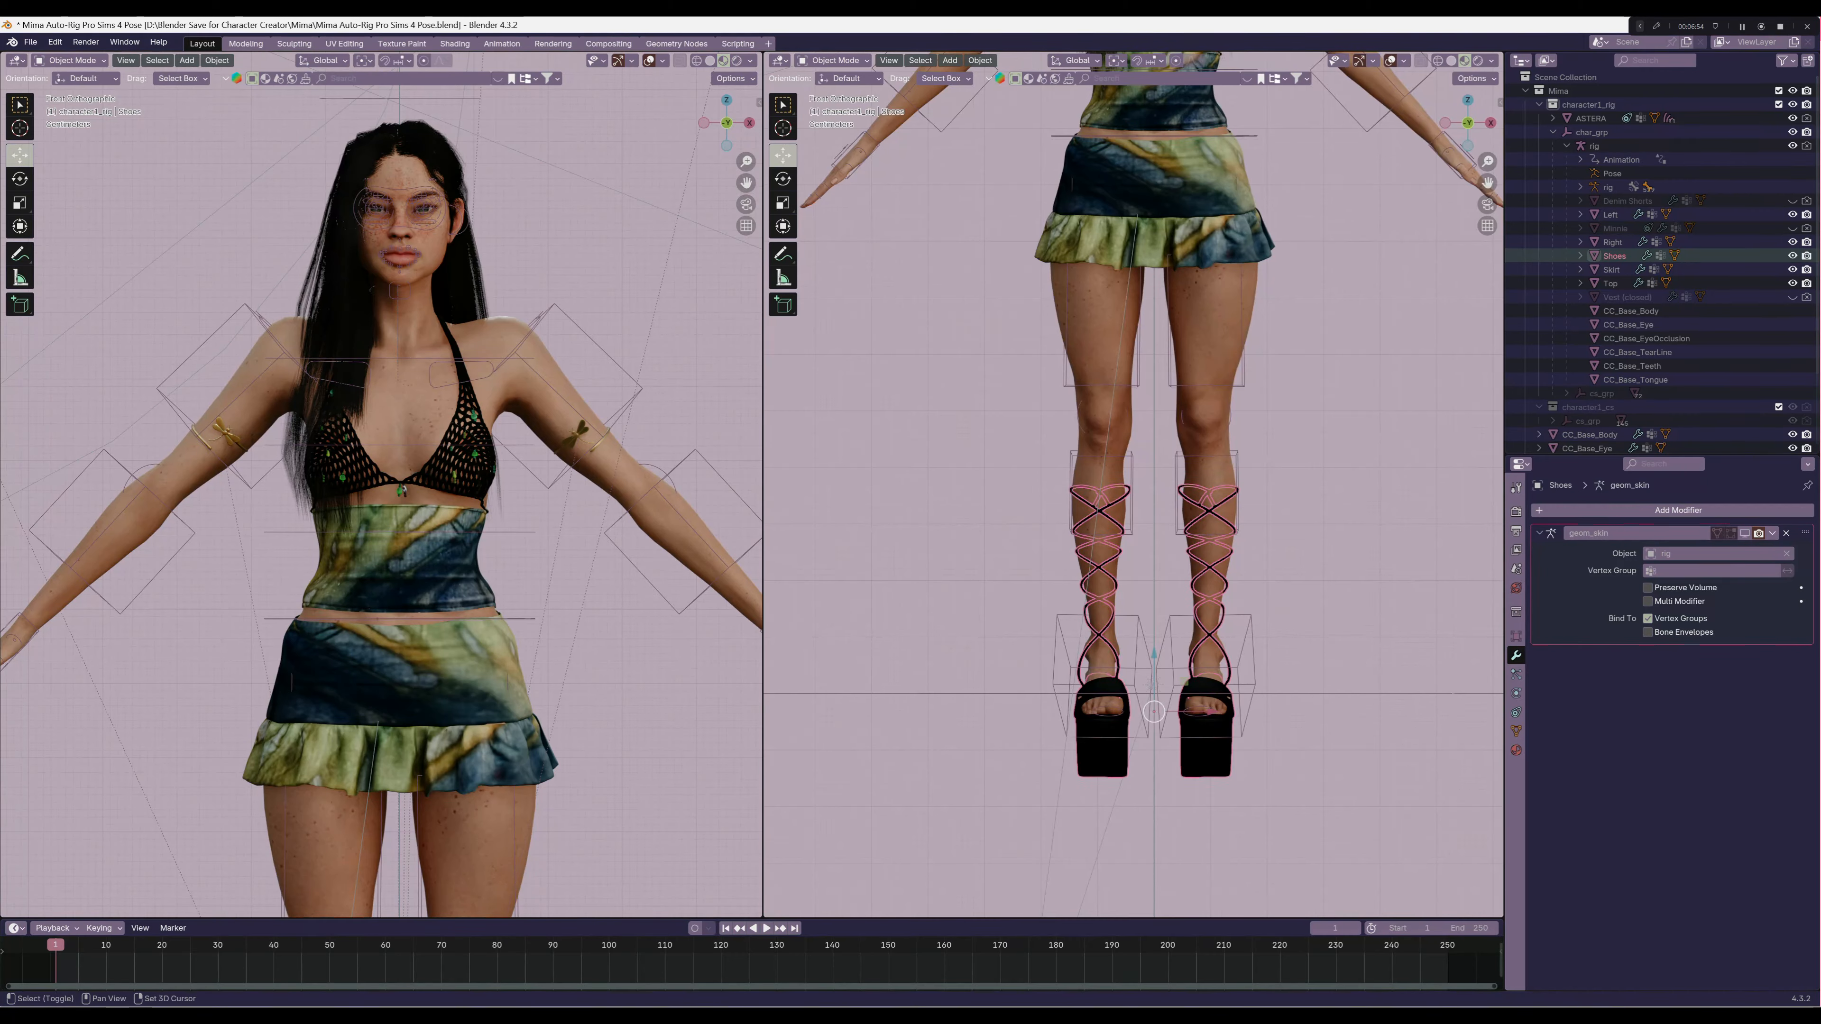
Parent the ASTERA hair scalp to the rig using Armature Deform With Empty Groups
{"action": "middle_click_drag", "start_coordinate": [1147, 345], "coordinate": [1162, 779], "text": "shift"}
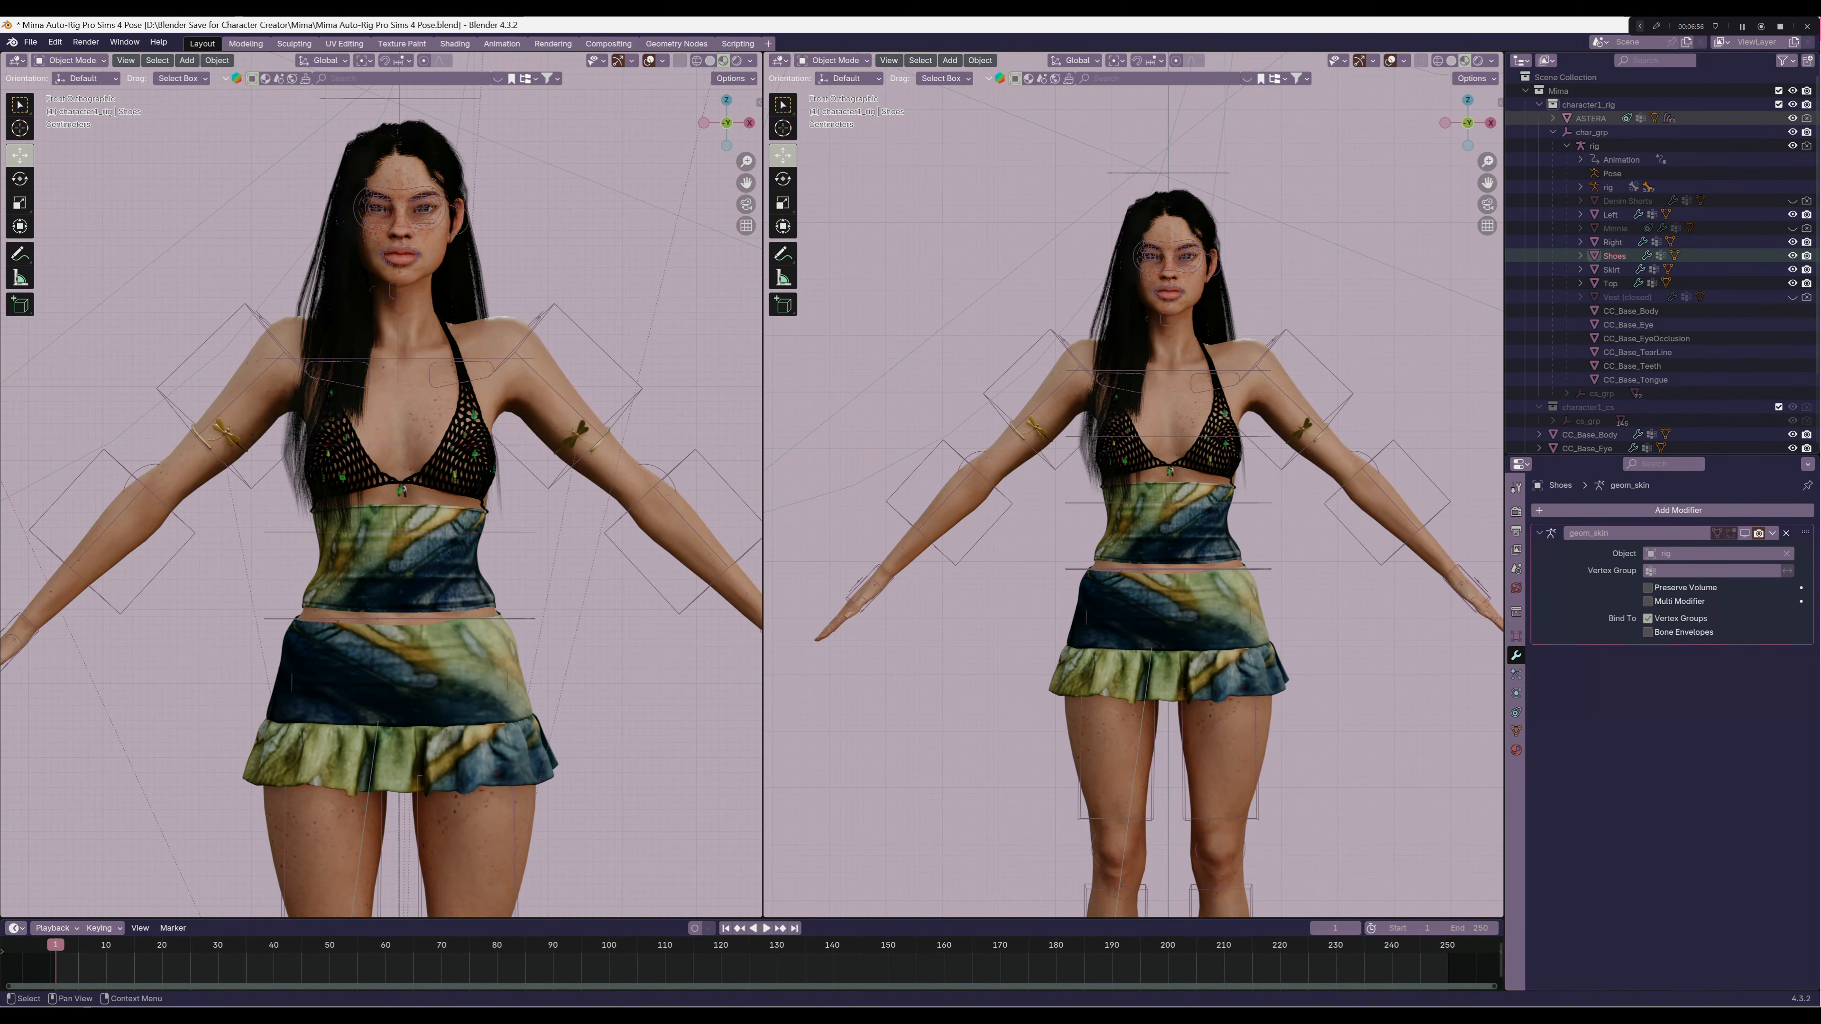
{"action": "left_click", "coordinate": [1591, 119]}
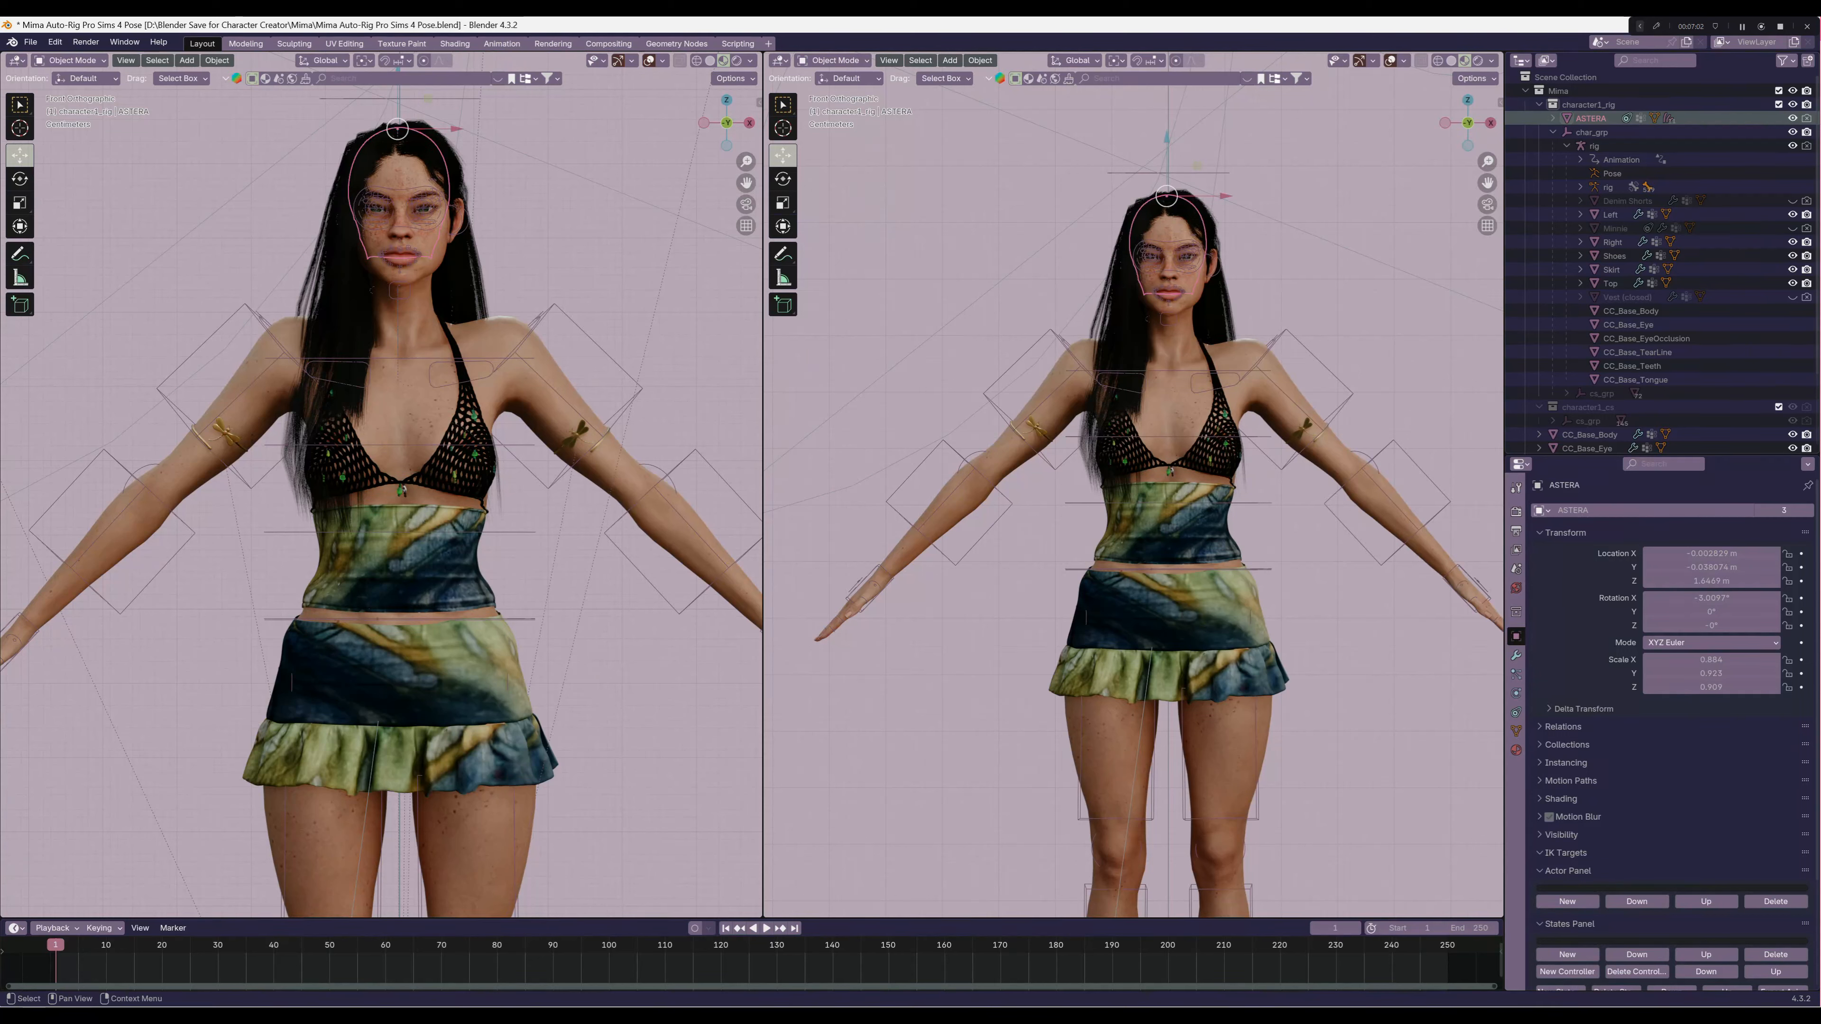
{"action": "left_click", "coordinate": [1554, 119]}
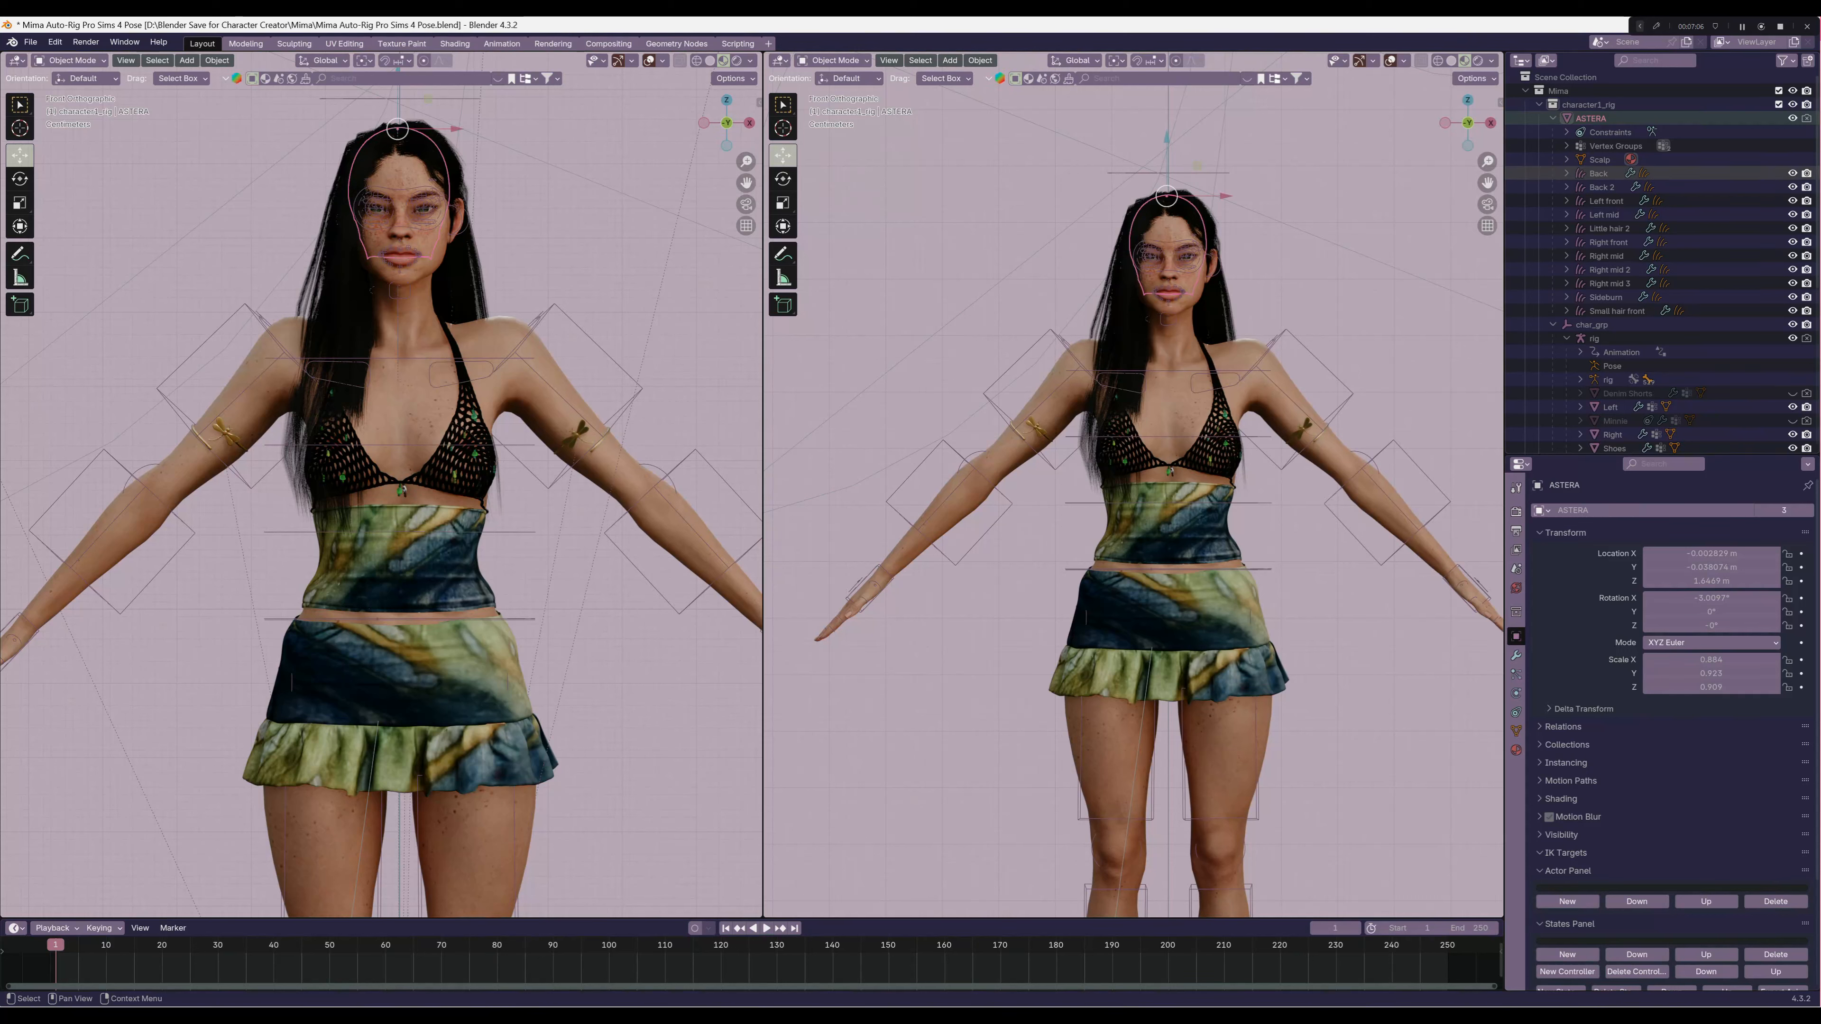
{"action": "left_click", "coordinate": [1553, 119]}
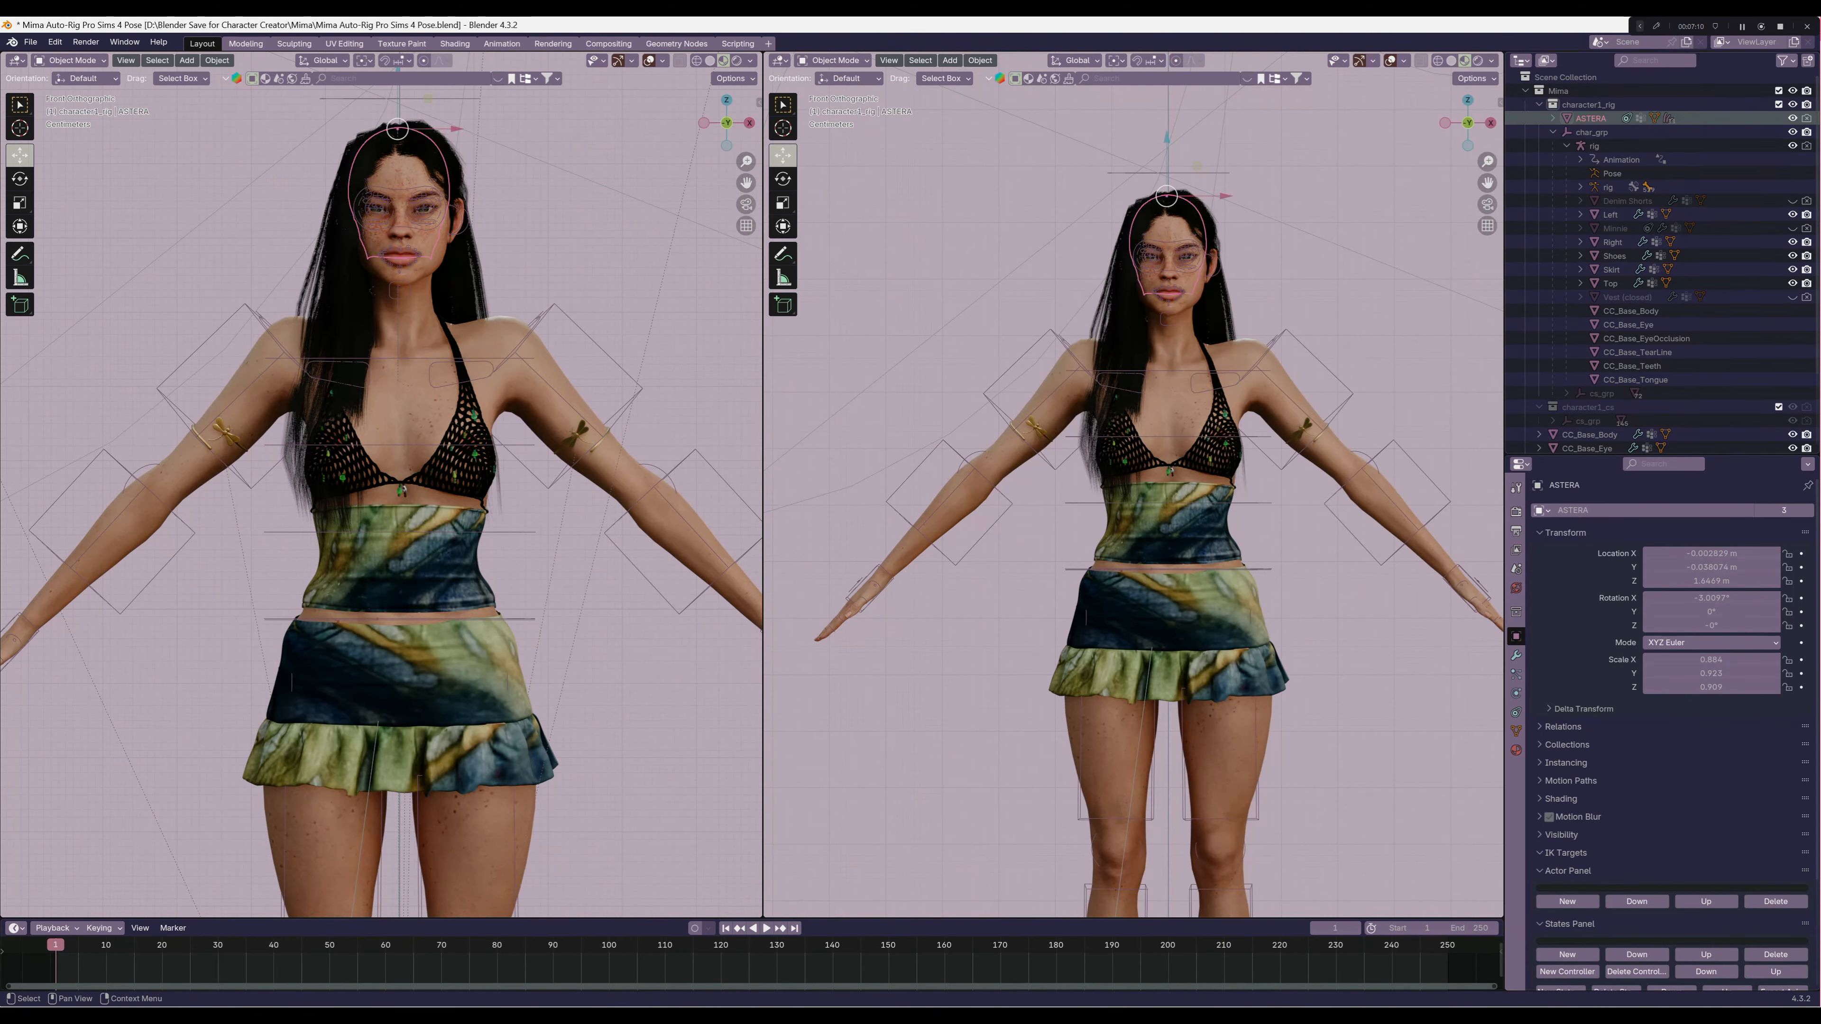
{"action": "left_click", "coordinate": [1594, 145]}
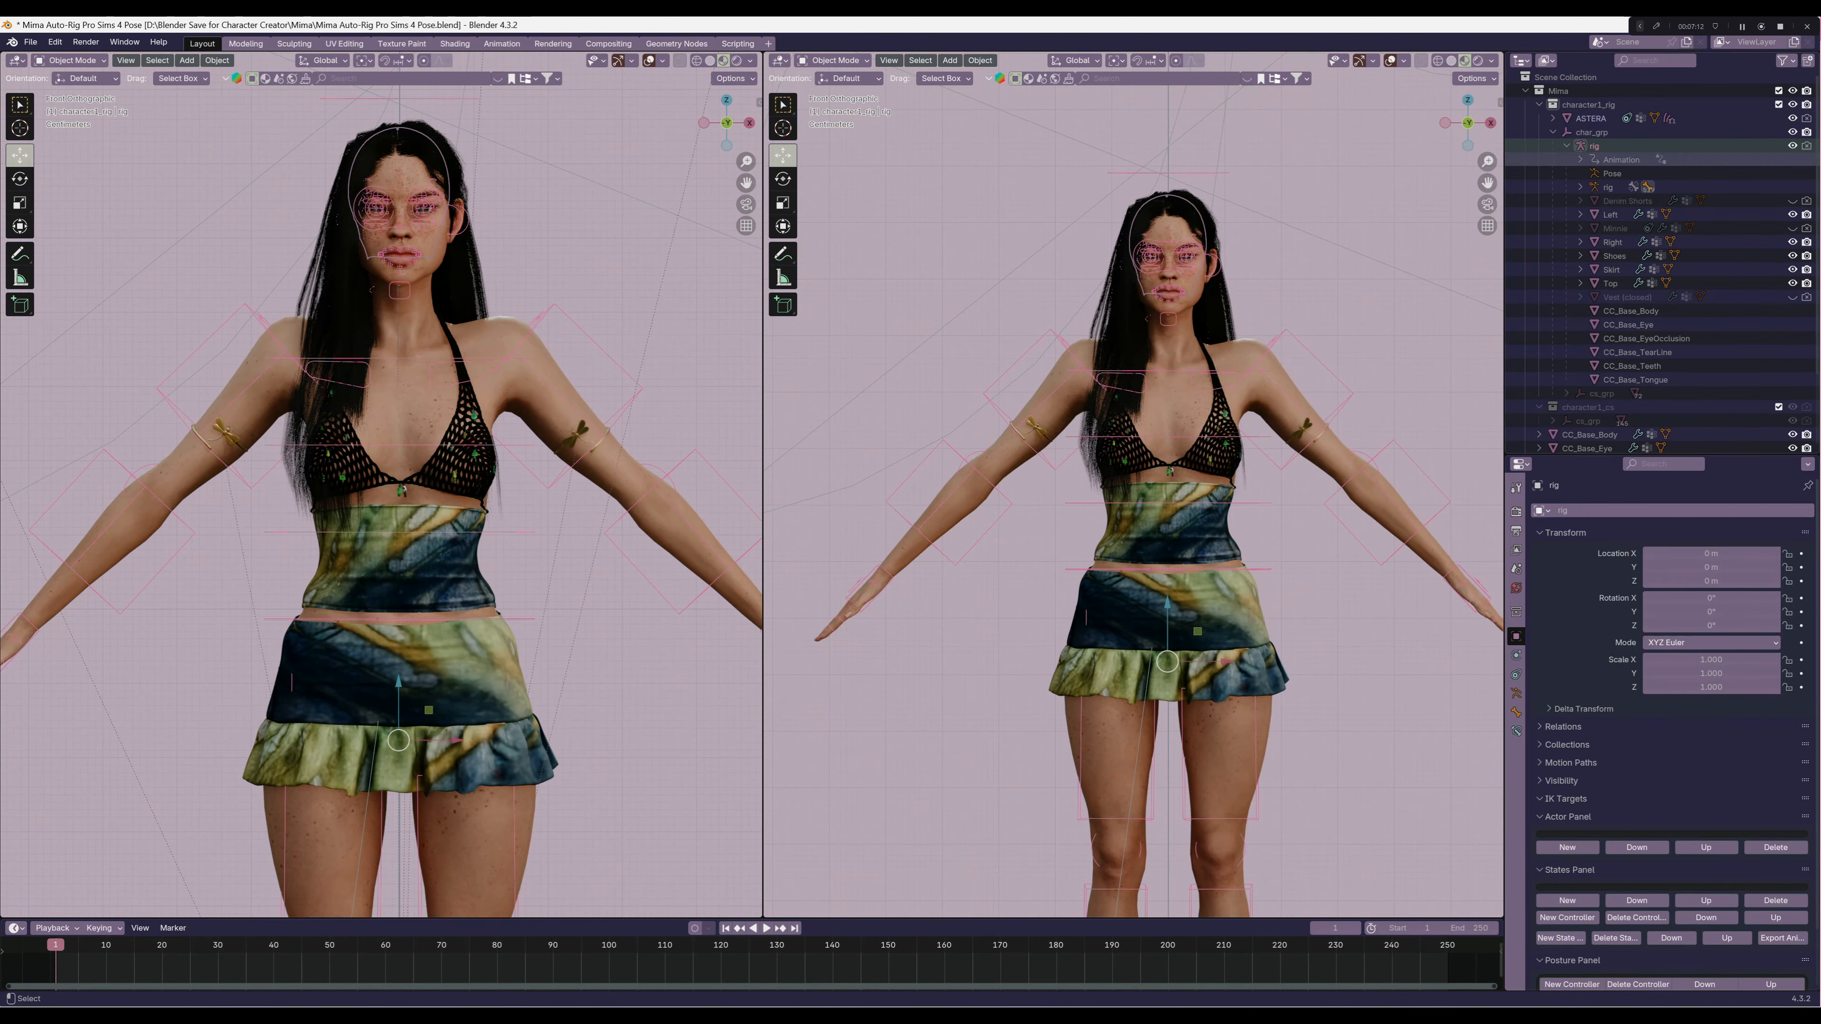
{"action": "key", "text": "ctrl+p"}
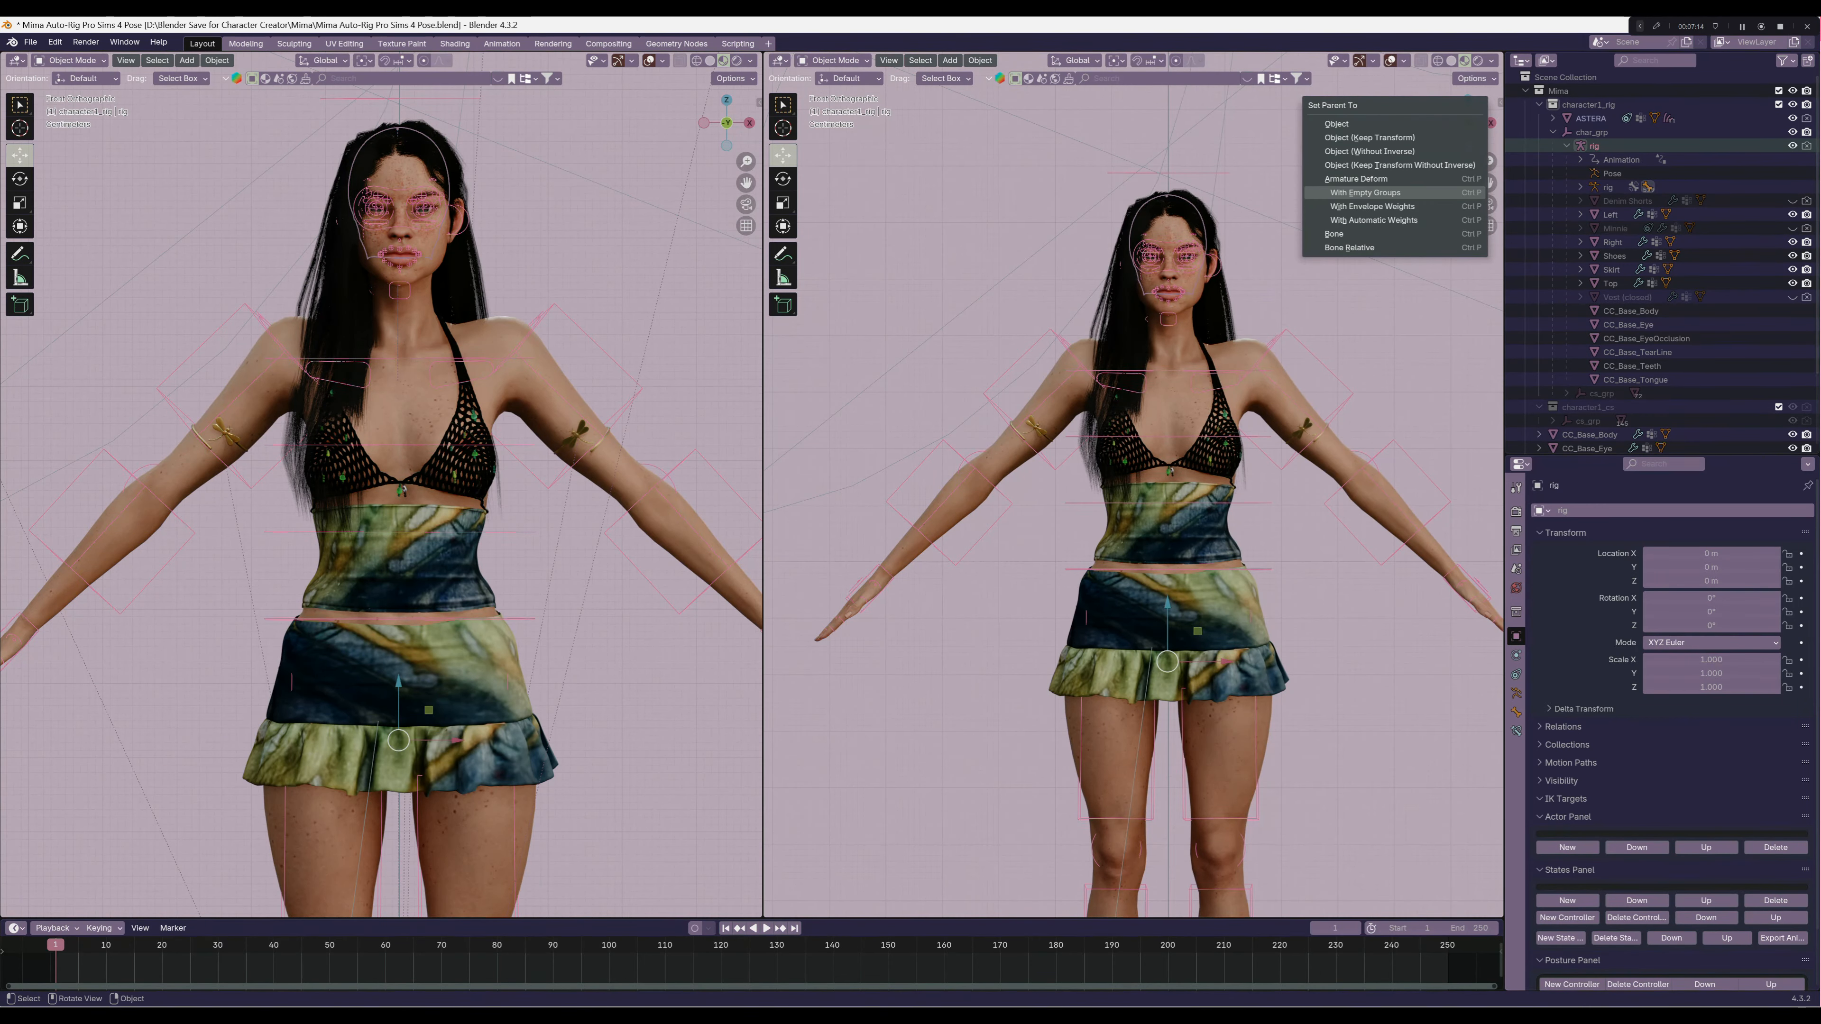
{"action": "left_click", "coordinate": [1365, 192]}
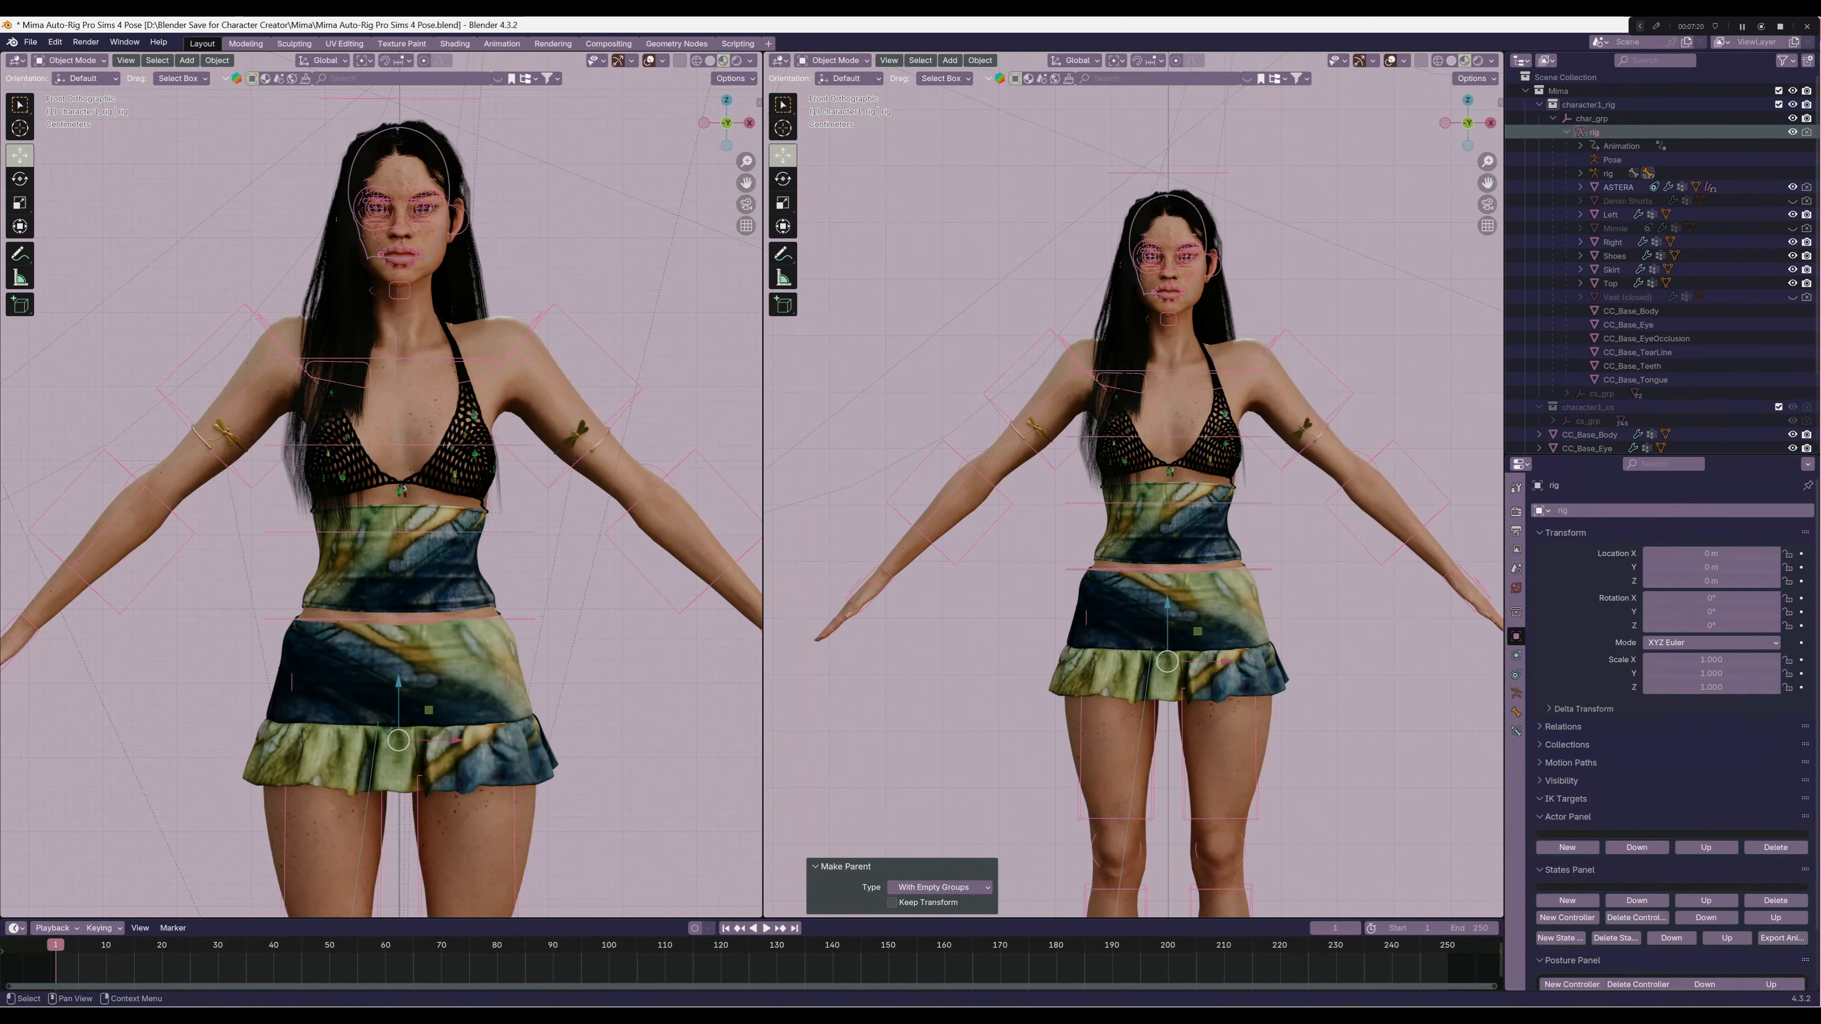
Set the target of ASTERA's Armature constraint to rig and its bone to c_head.x
{"action": "left_click", "coordinate": [1618, 186]}
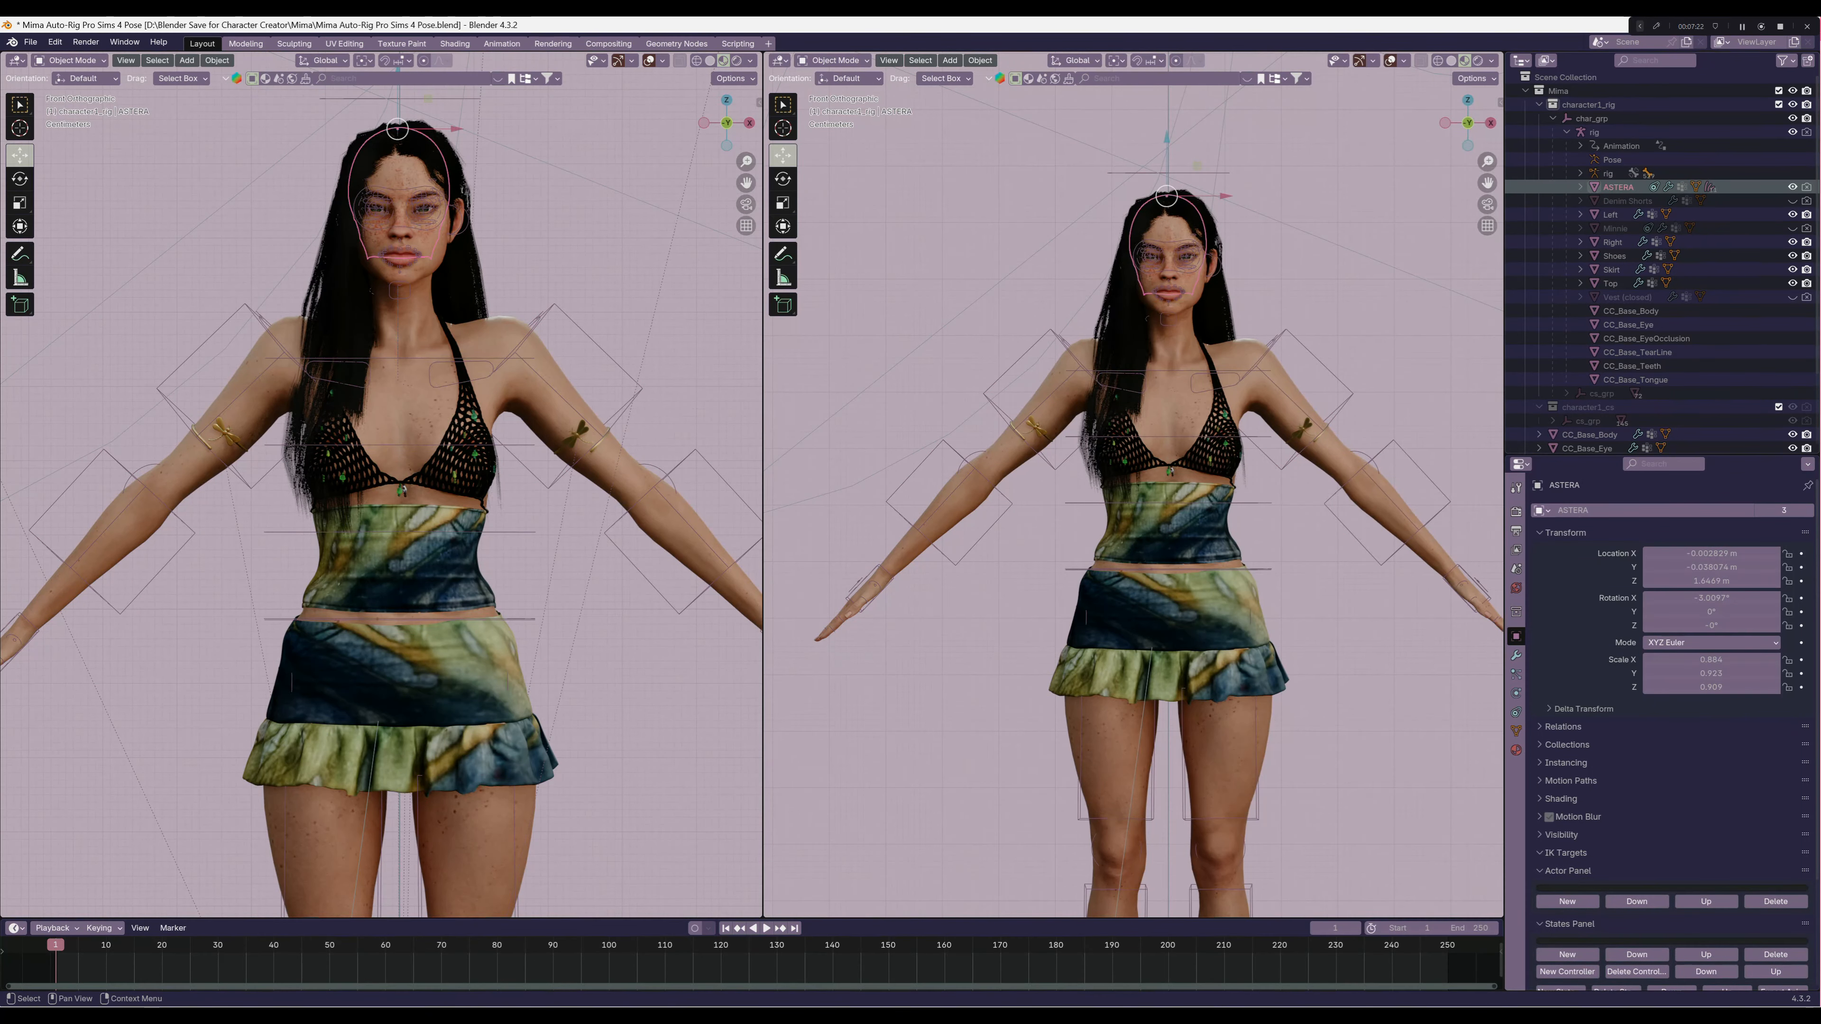
{"action": "left_click", "coordinate": [1516, 655]}
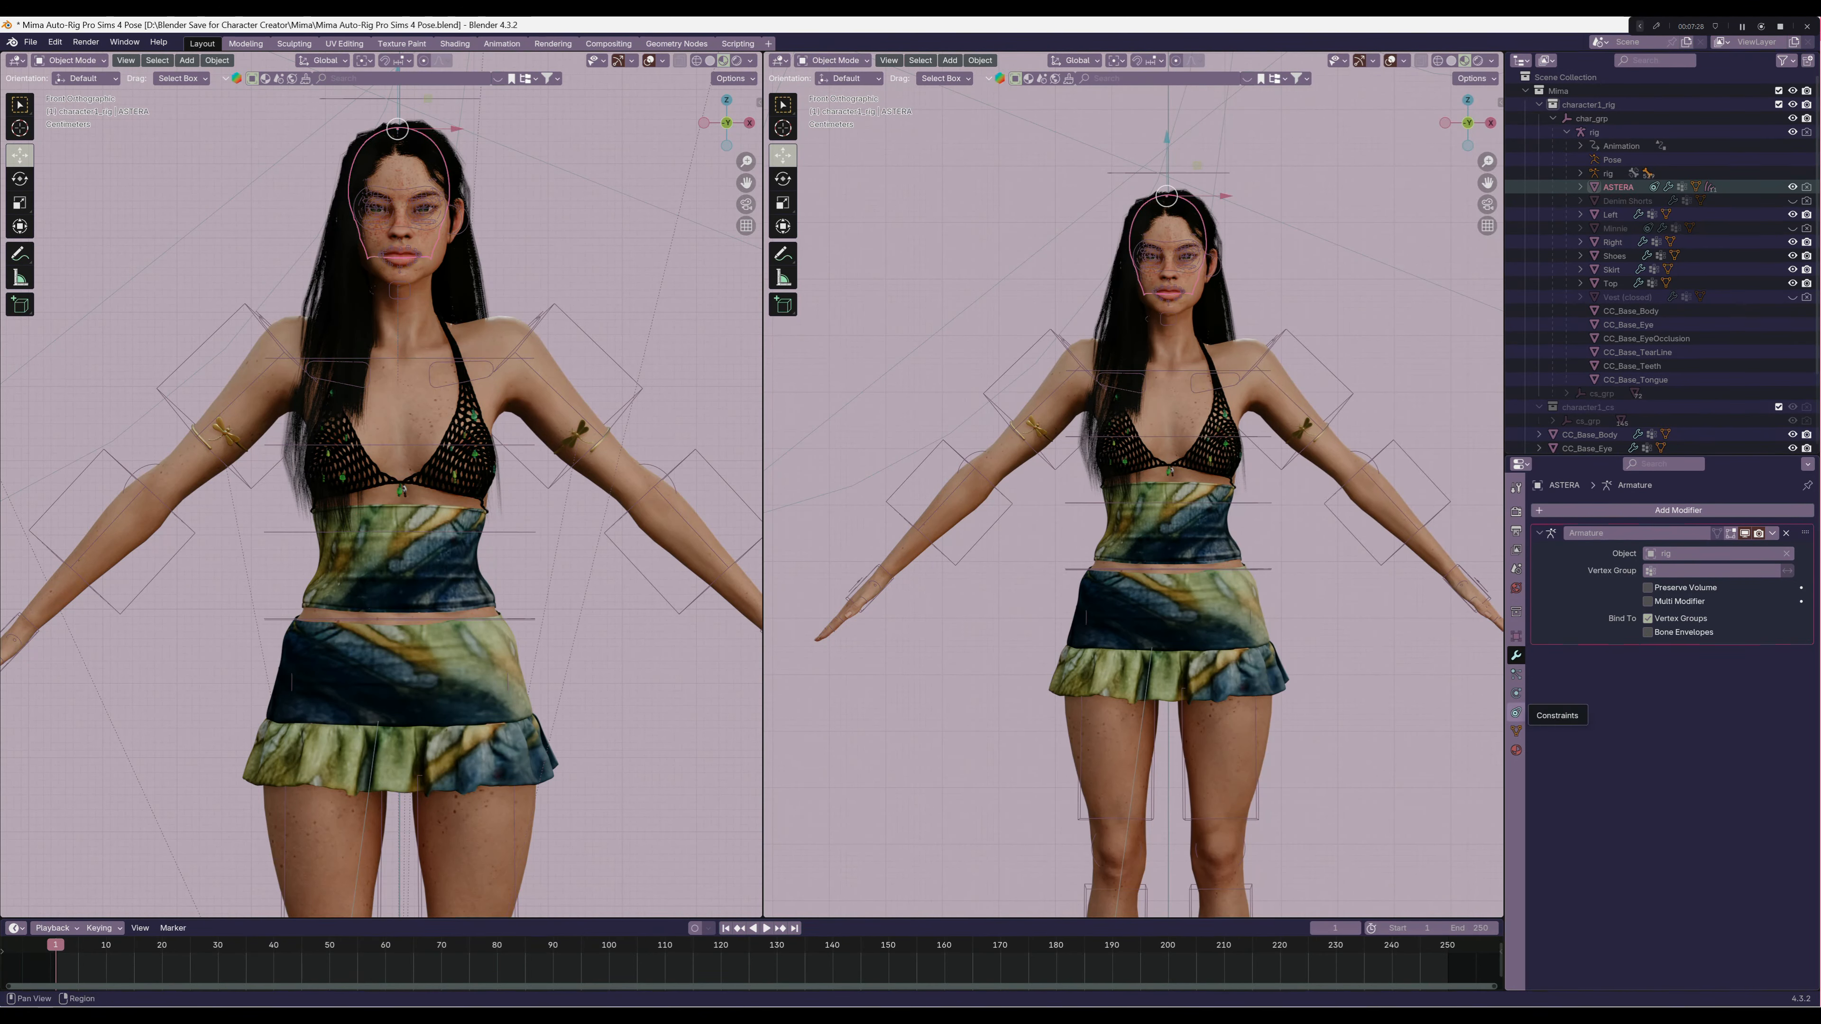
{"action": "left_click", "coordinate": [1515, 713]}
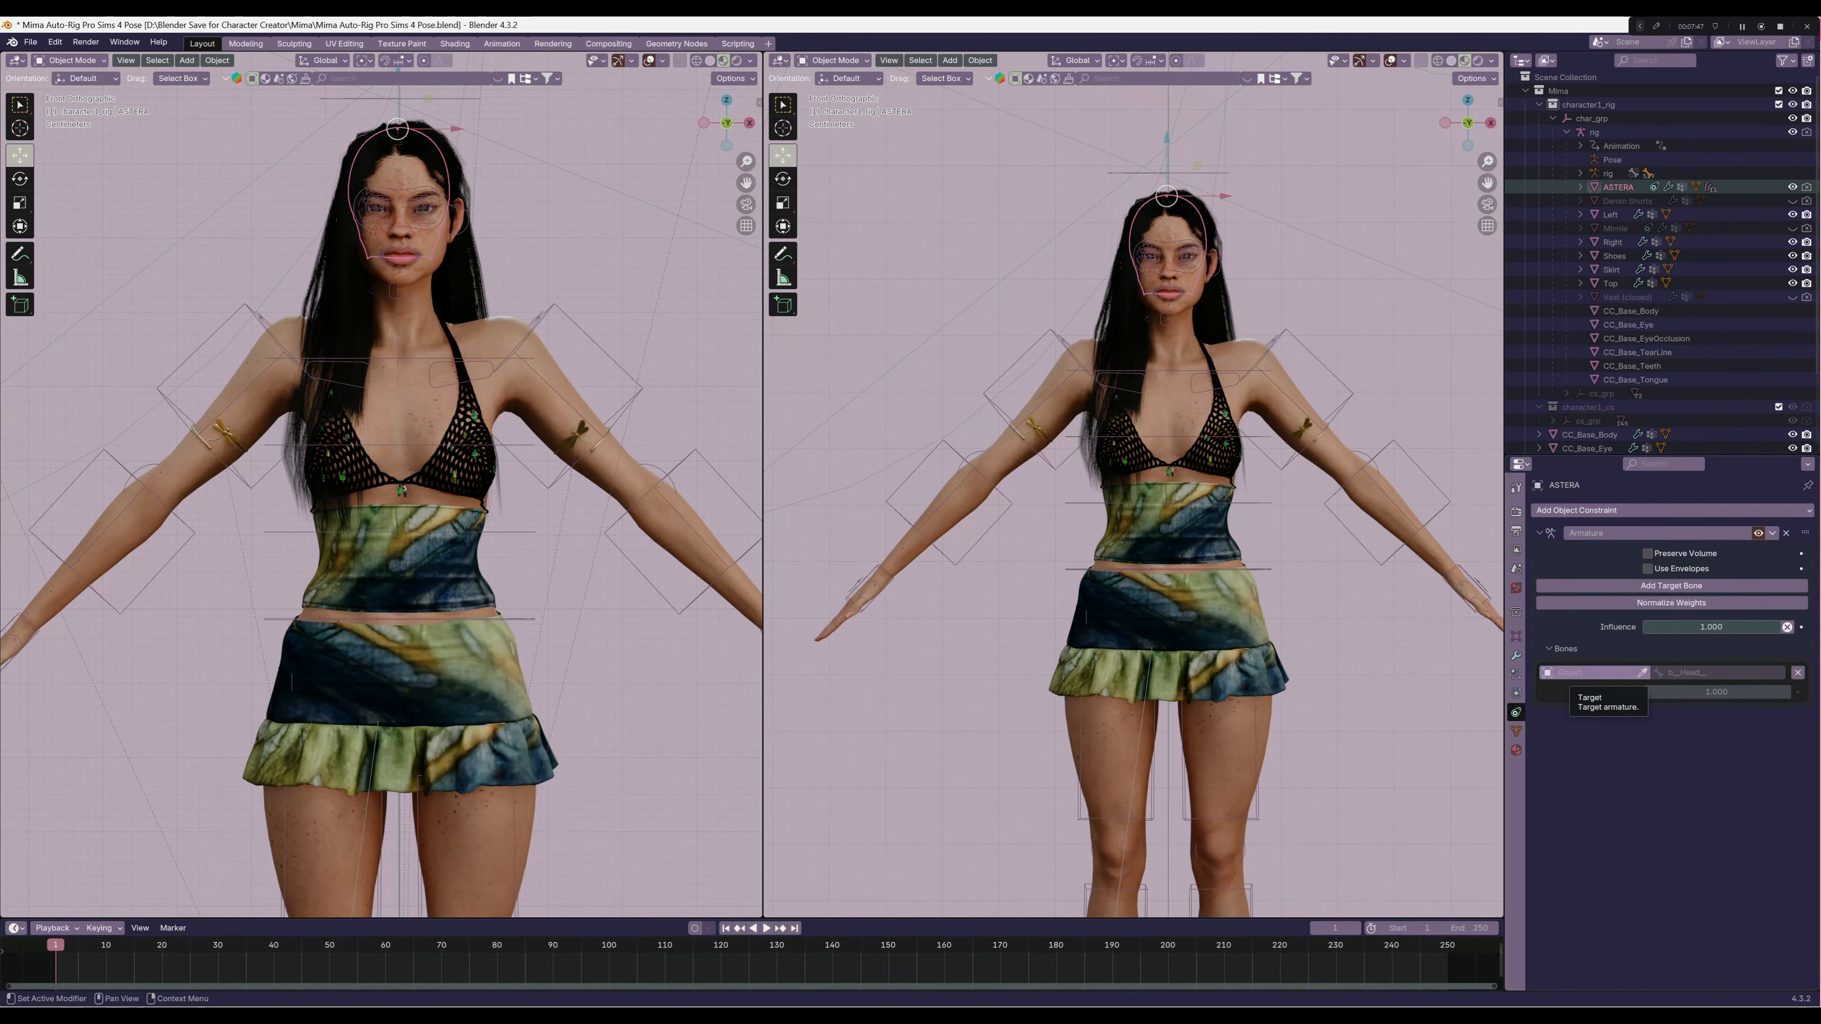
{"action": "left_click", "coordinate": [1588, 672]}
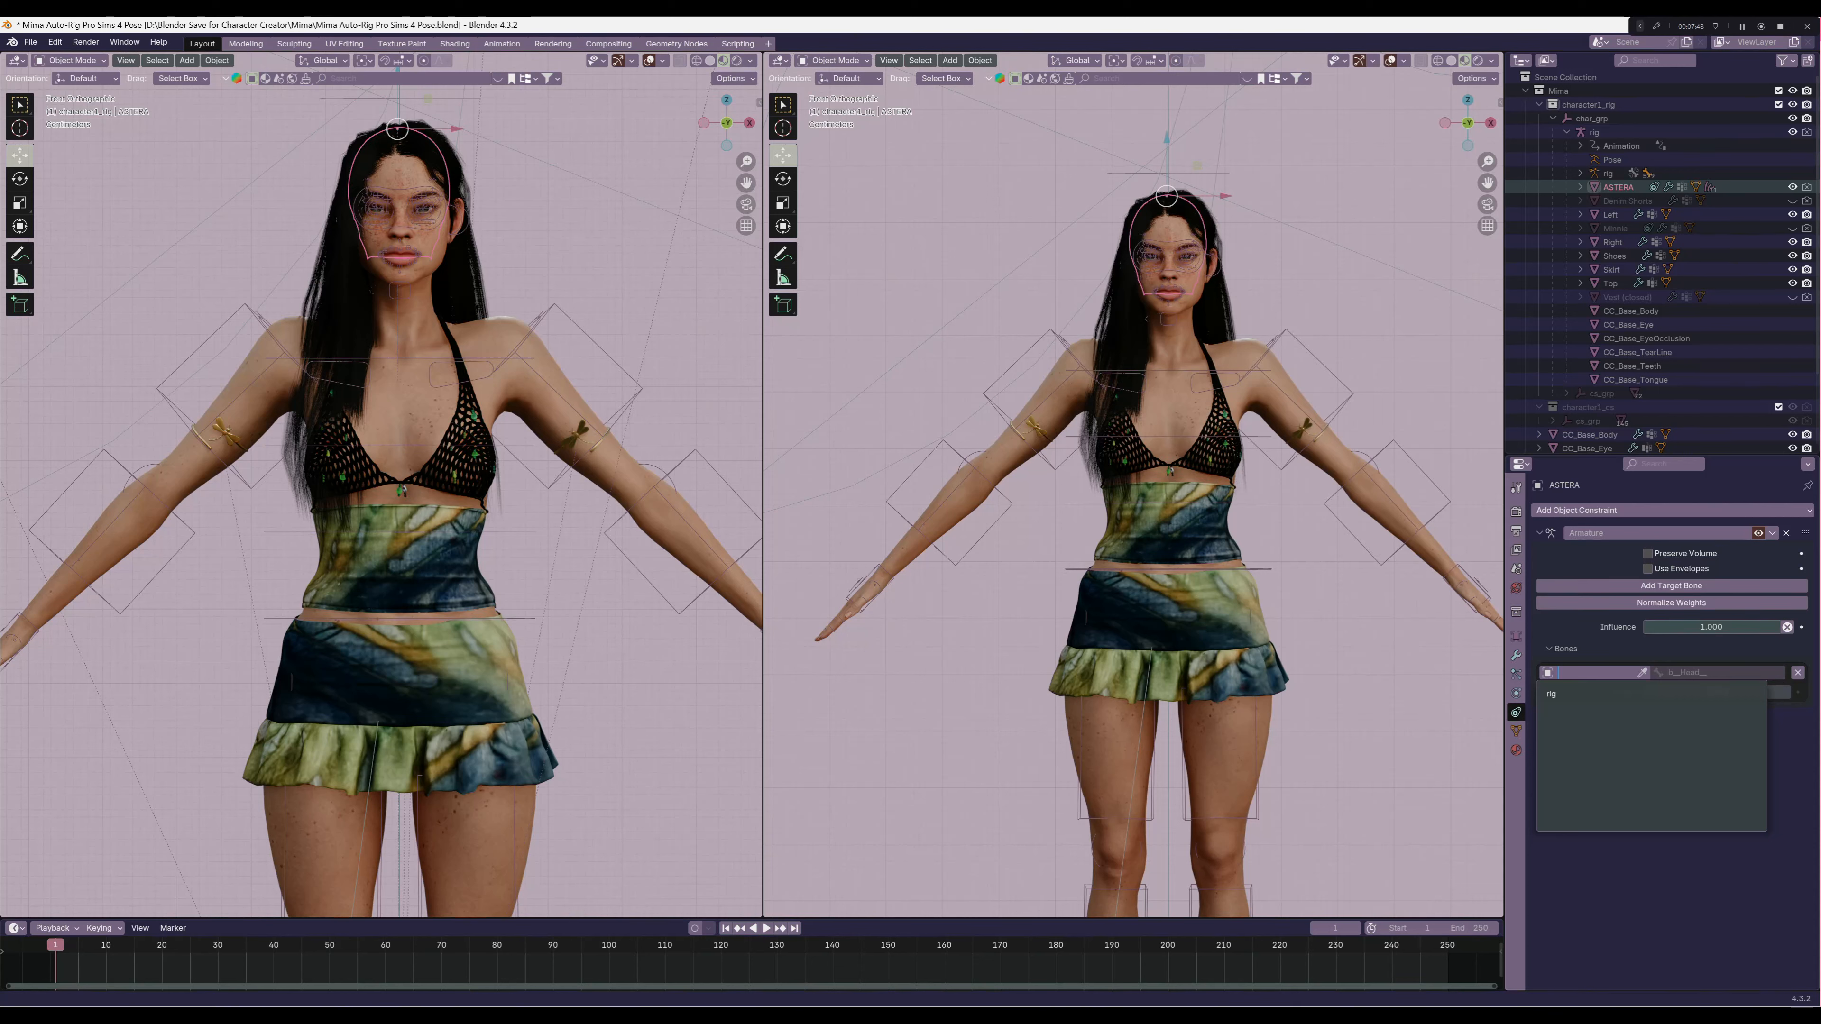
{"action": "left_click", "coordinate": [1592, 694]}
{"action": "left_click", "coordinate": [1713, 673]}
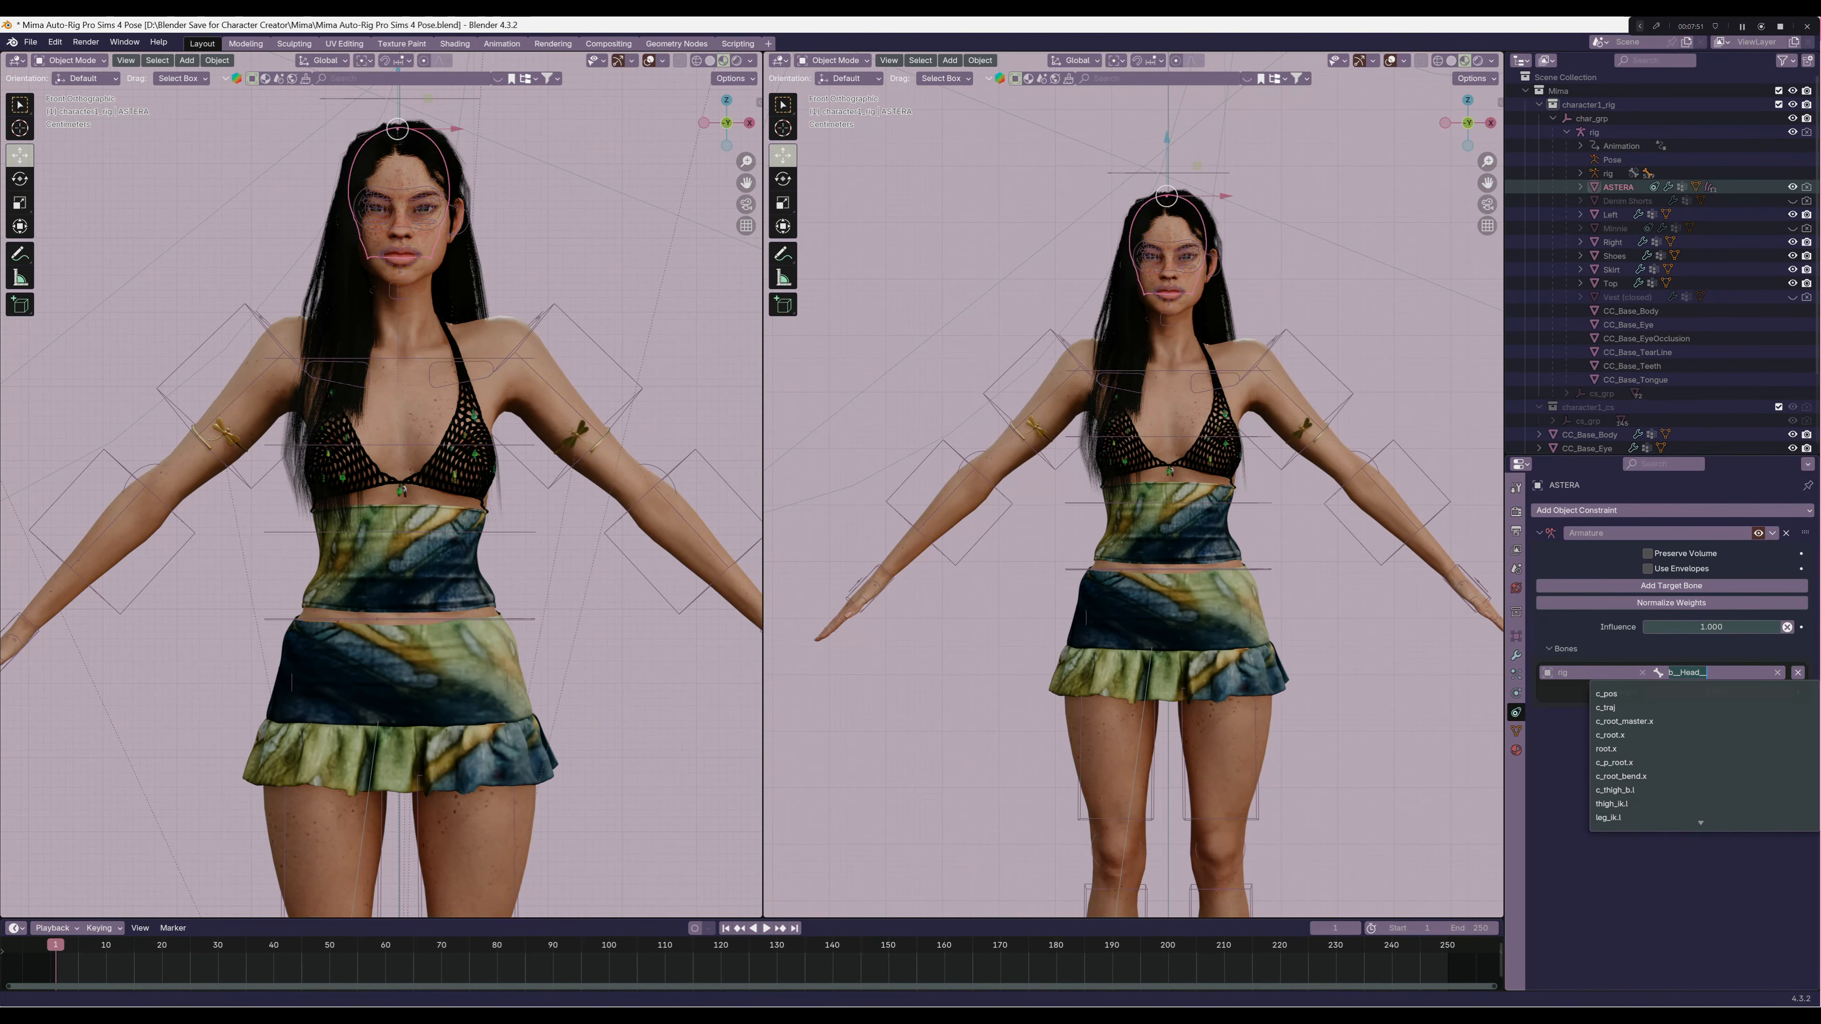
{"action": "type", "text": "head"}
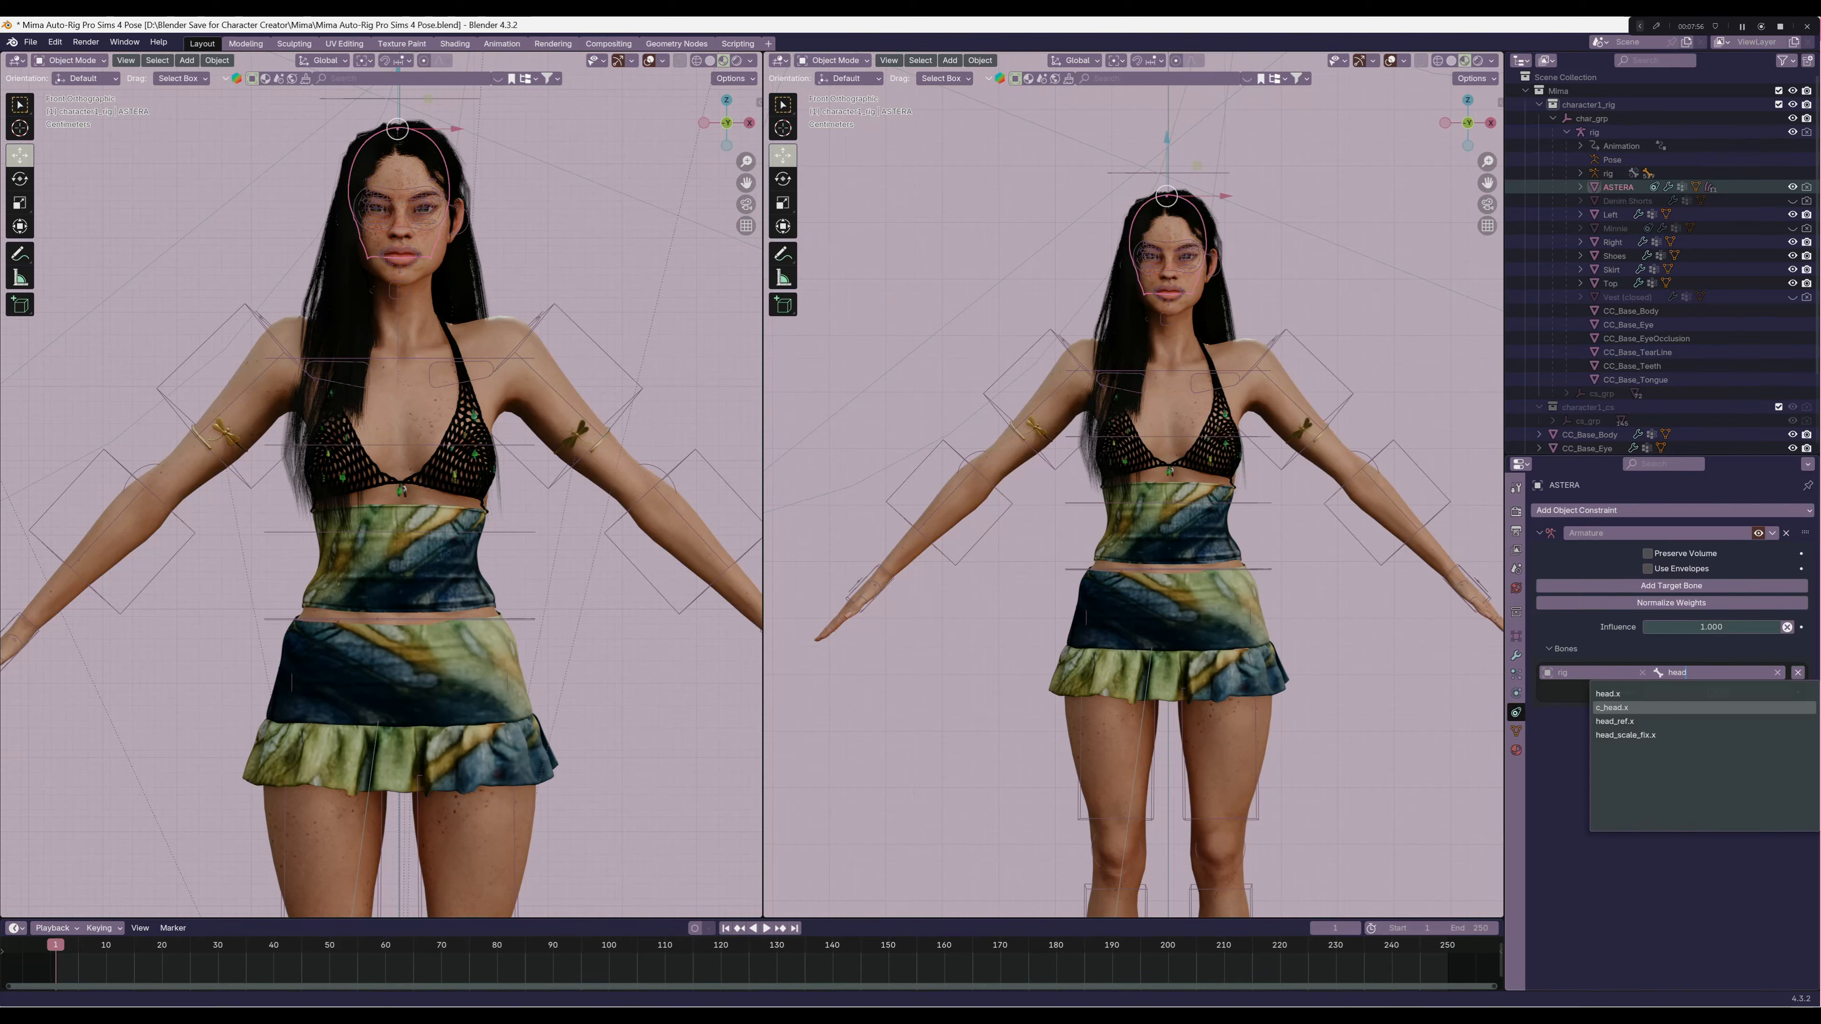
{"action": "key", "text": "Return"}
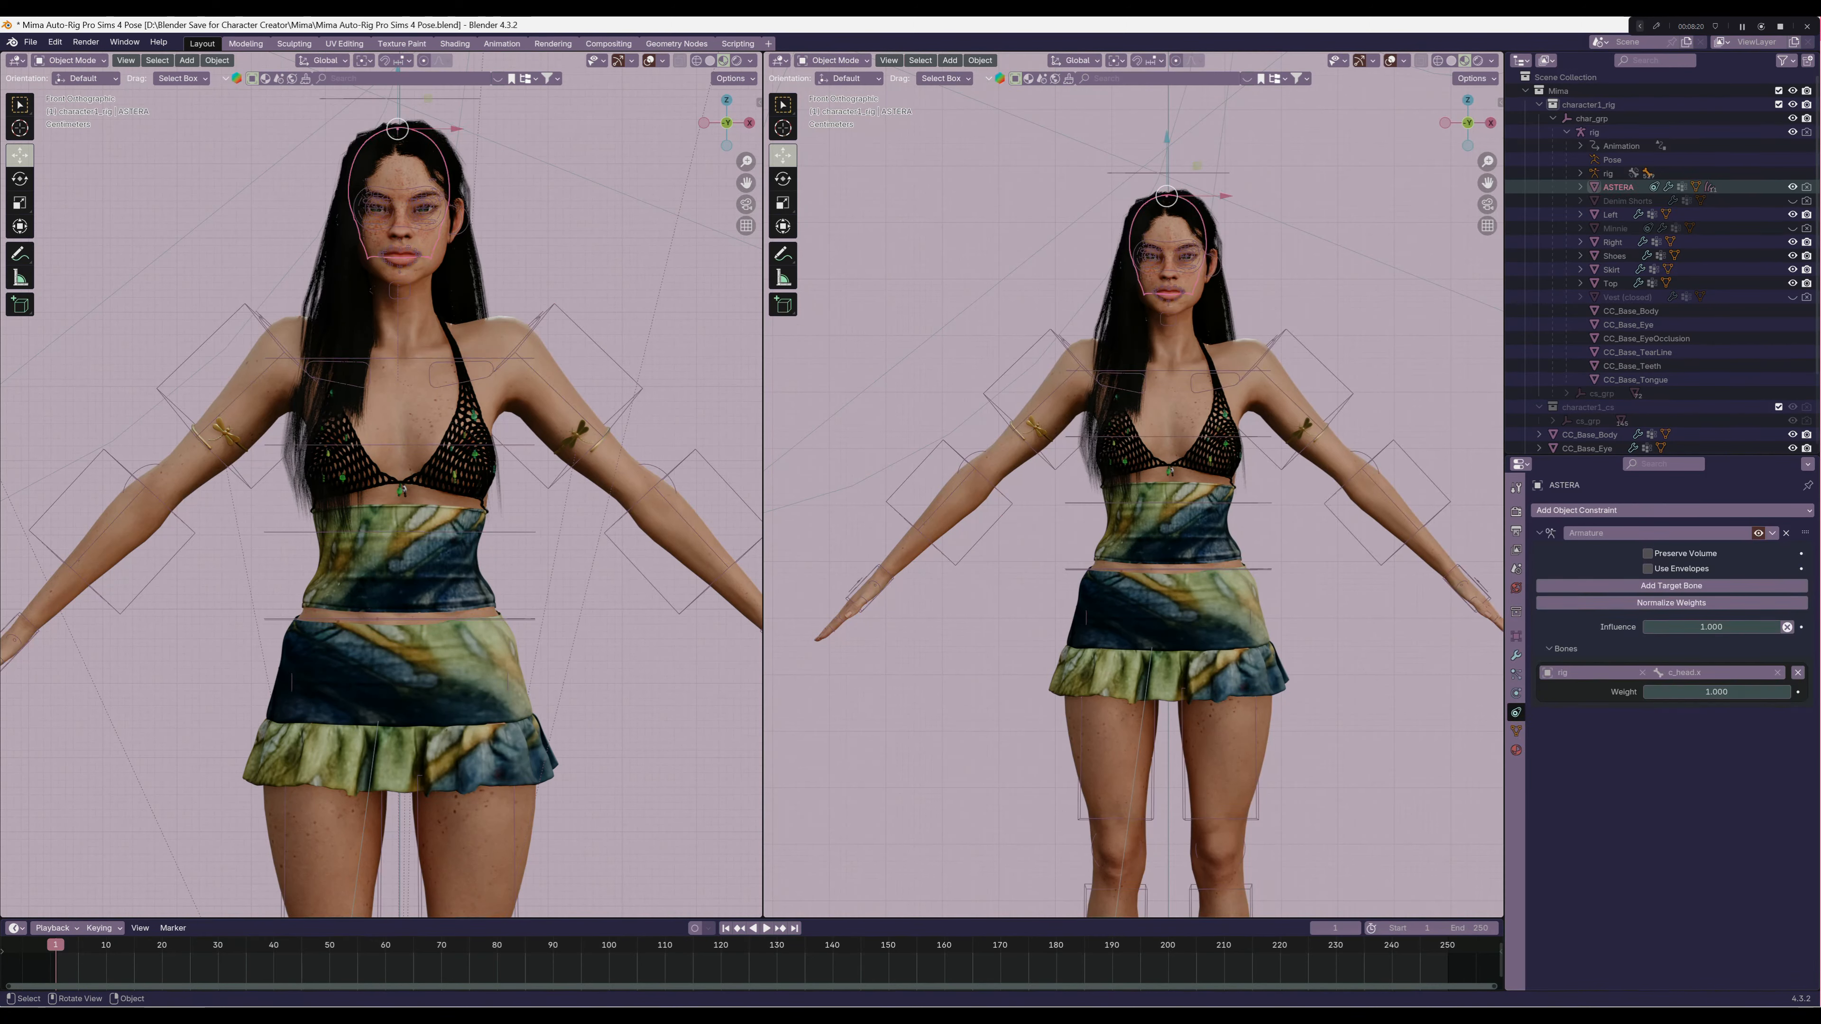
Rotate the rig's head control in Pose Mode to check that the hair follows, cancel the rotation, and return to Object Mode
{"action": "left_click", "coordinate": [1320, 362]}
{"action": "left_click", "coordinate": [834, 60]}
{"action": "left_click", "coordinate": [835, 107]}
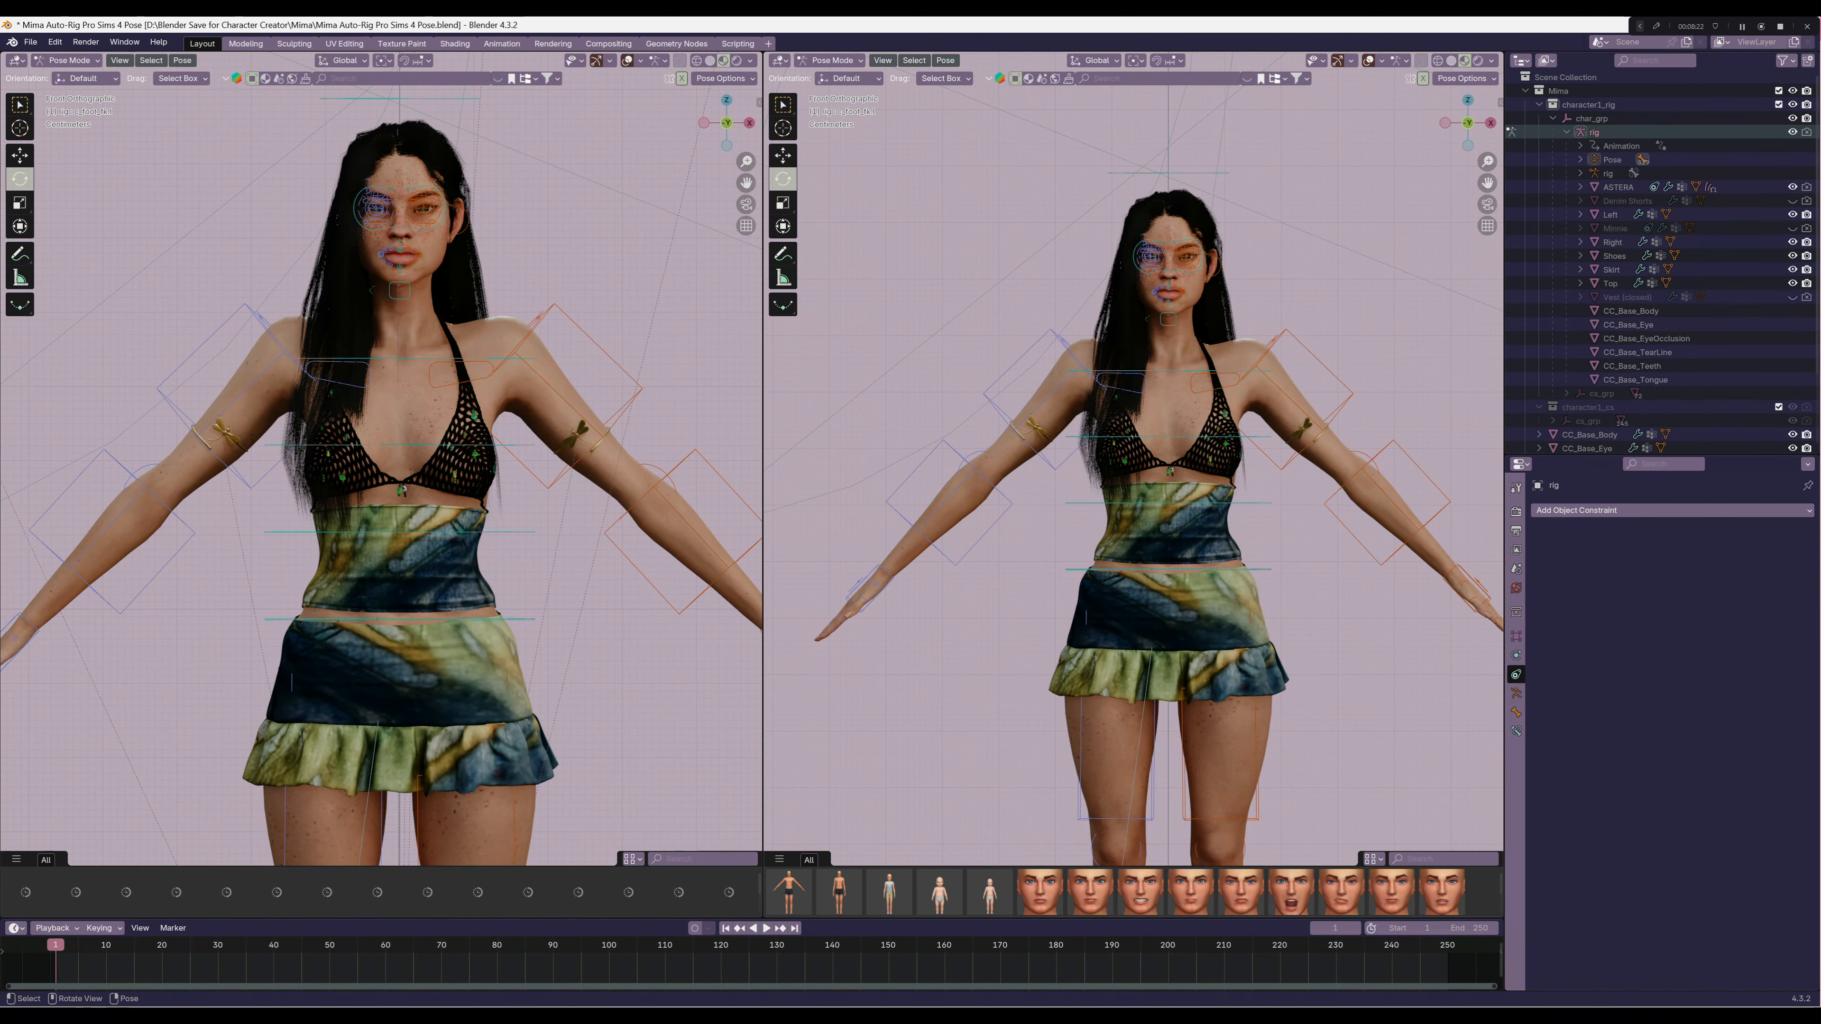
{"action": "left_click", "coordinate": [1212, 174]}
{"action": "left_click_drag", "start_coordinate": [1215, 285], "coordinate": [1146, 246]}
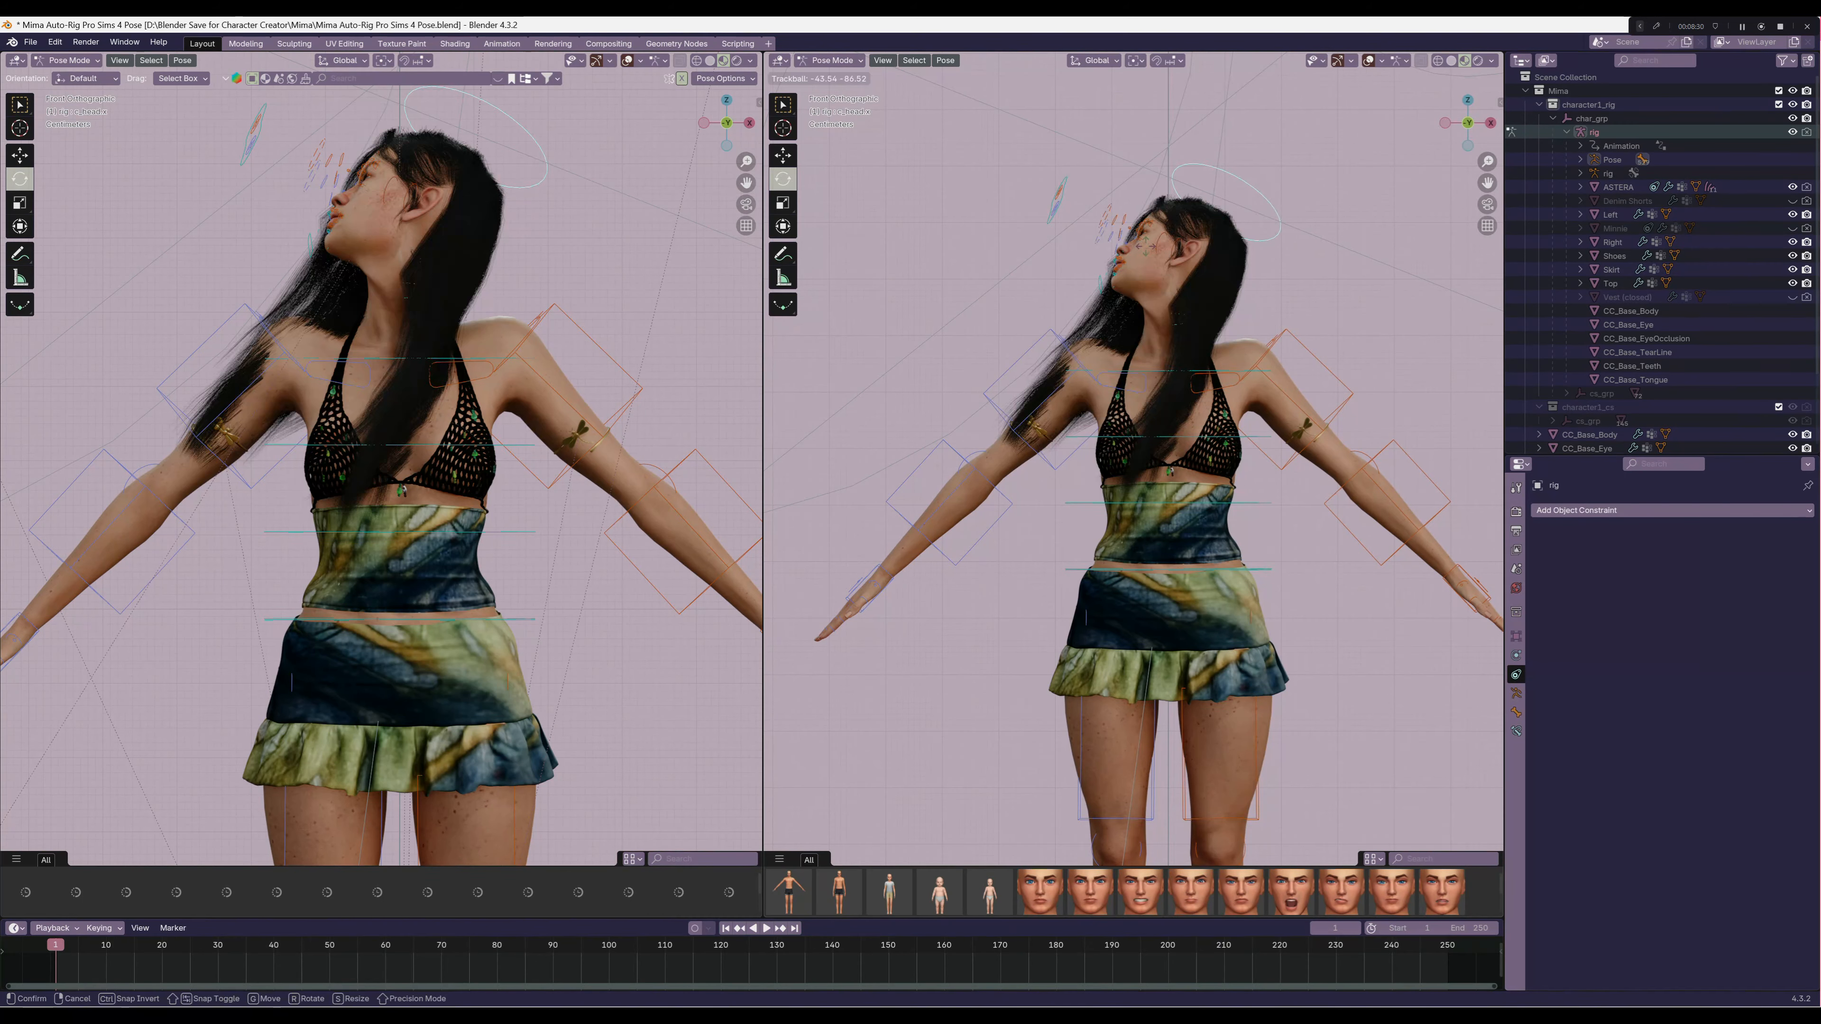
{"action": "key", "text": "Escape"}
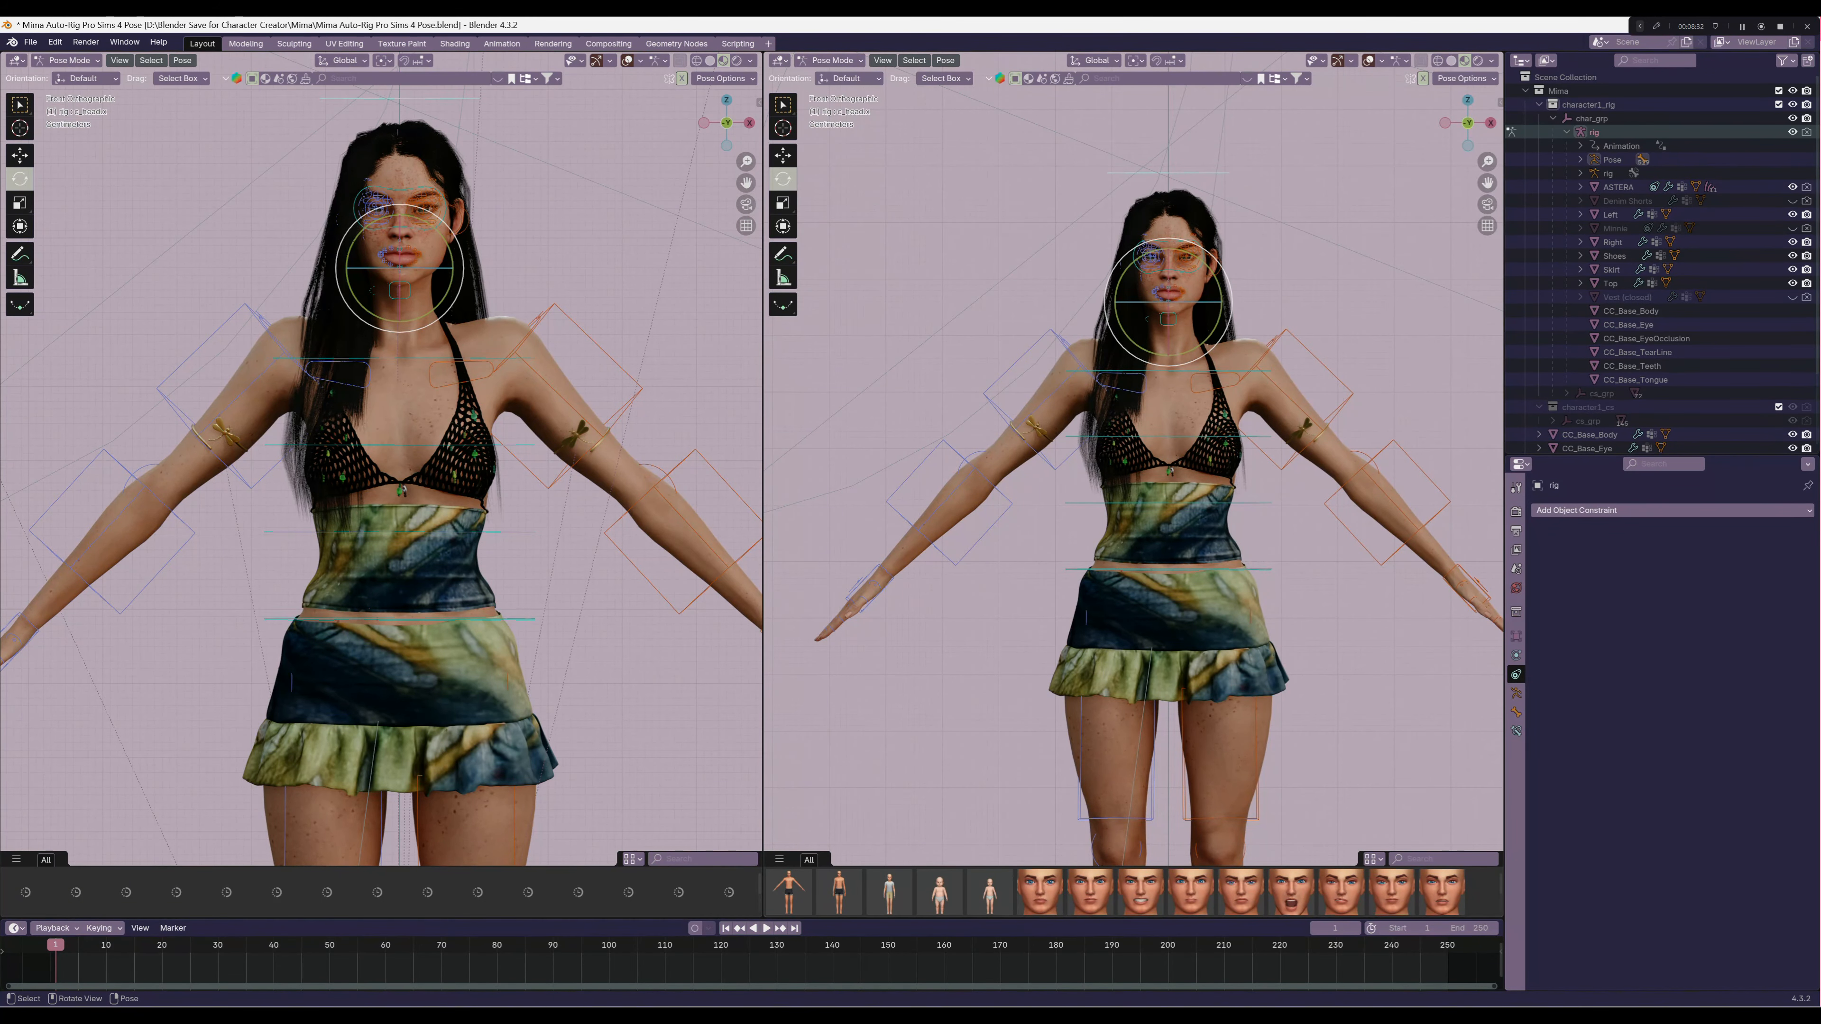
{"action": "left_click", "coordinate": [832, 60]}
{"action": "left_click", "coordinate": [831, 75]}
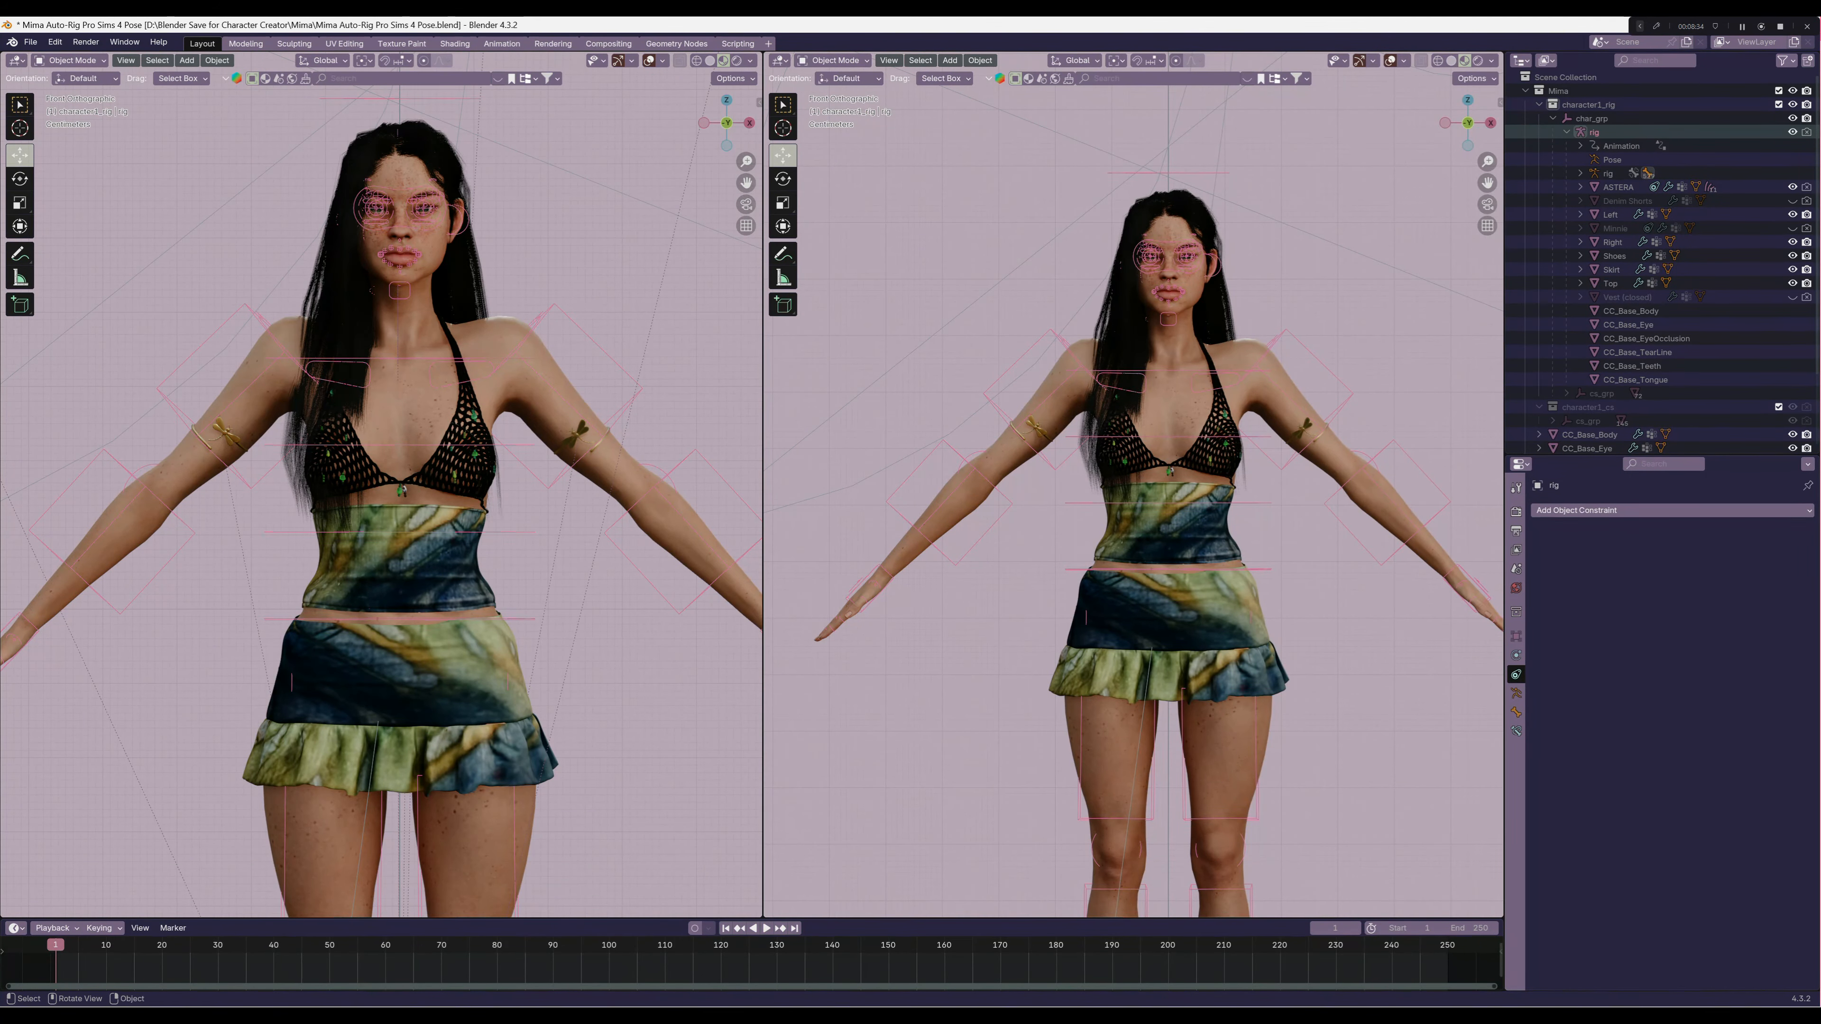
Put the Left armband alone into Weight Paint mode and run Transfer Weights on it
{"action": "left_click", "coordinate": [1348, 237]}
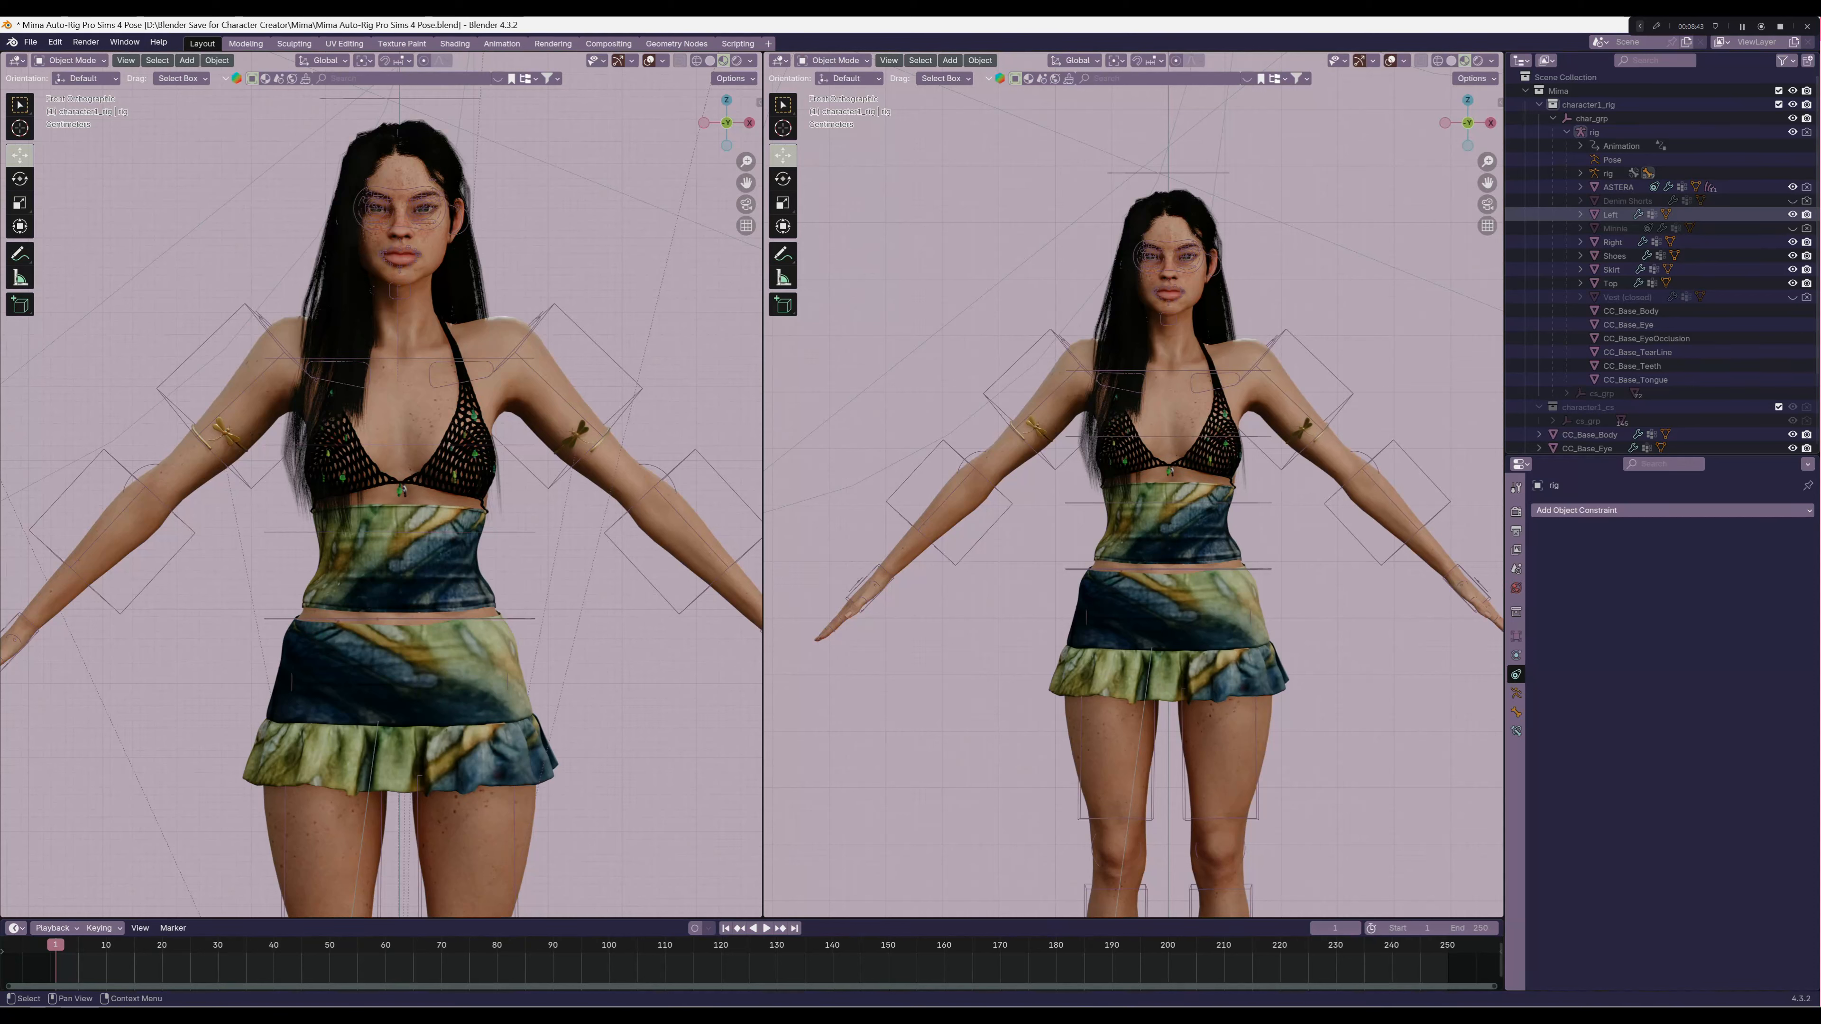
{"action": "left_click", "coordinate": [1611, 215]}
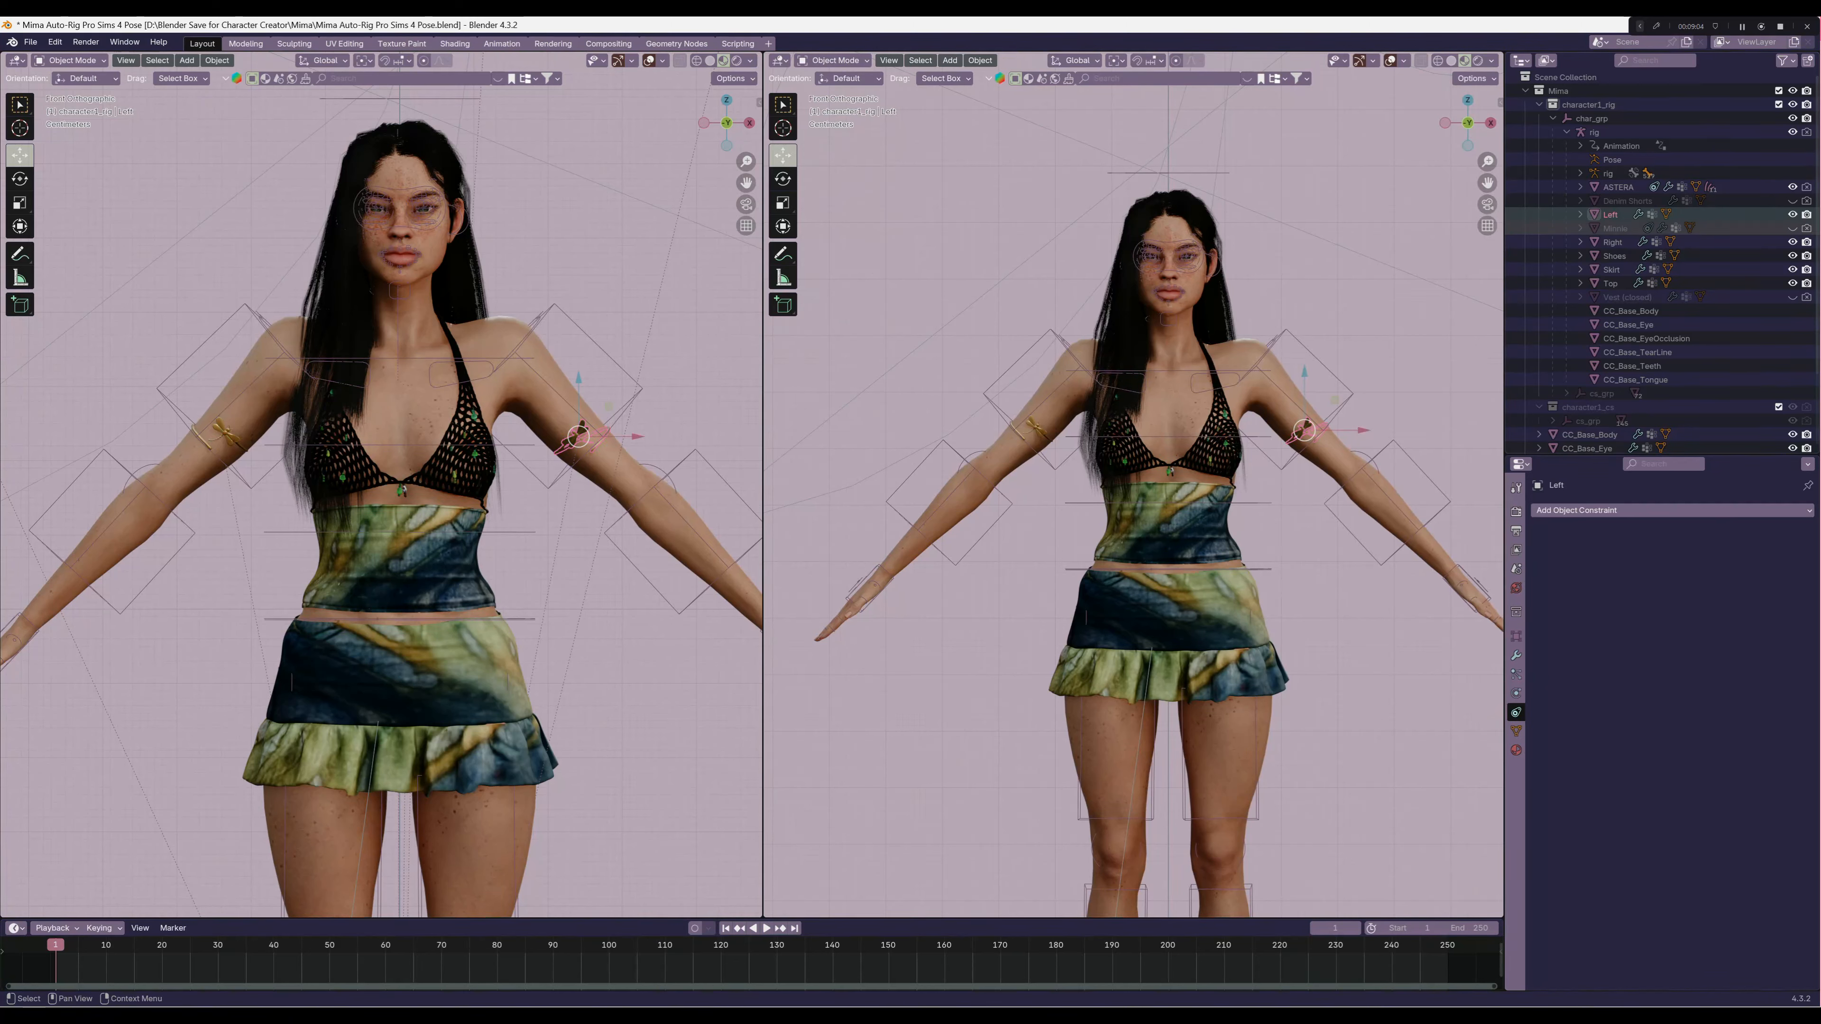
{"action": "left_click", "coordinate": [834, 61]}
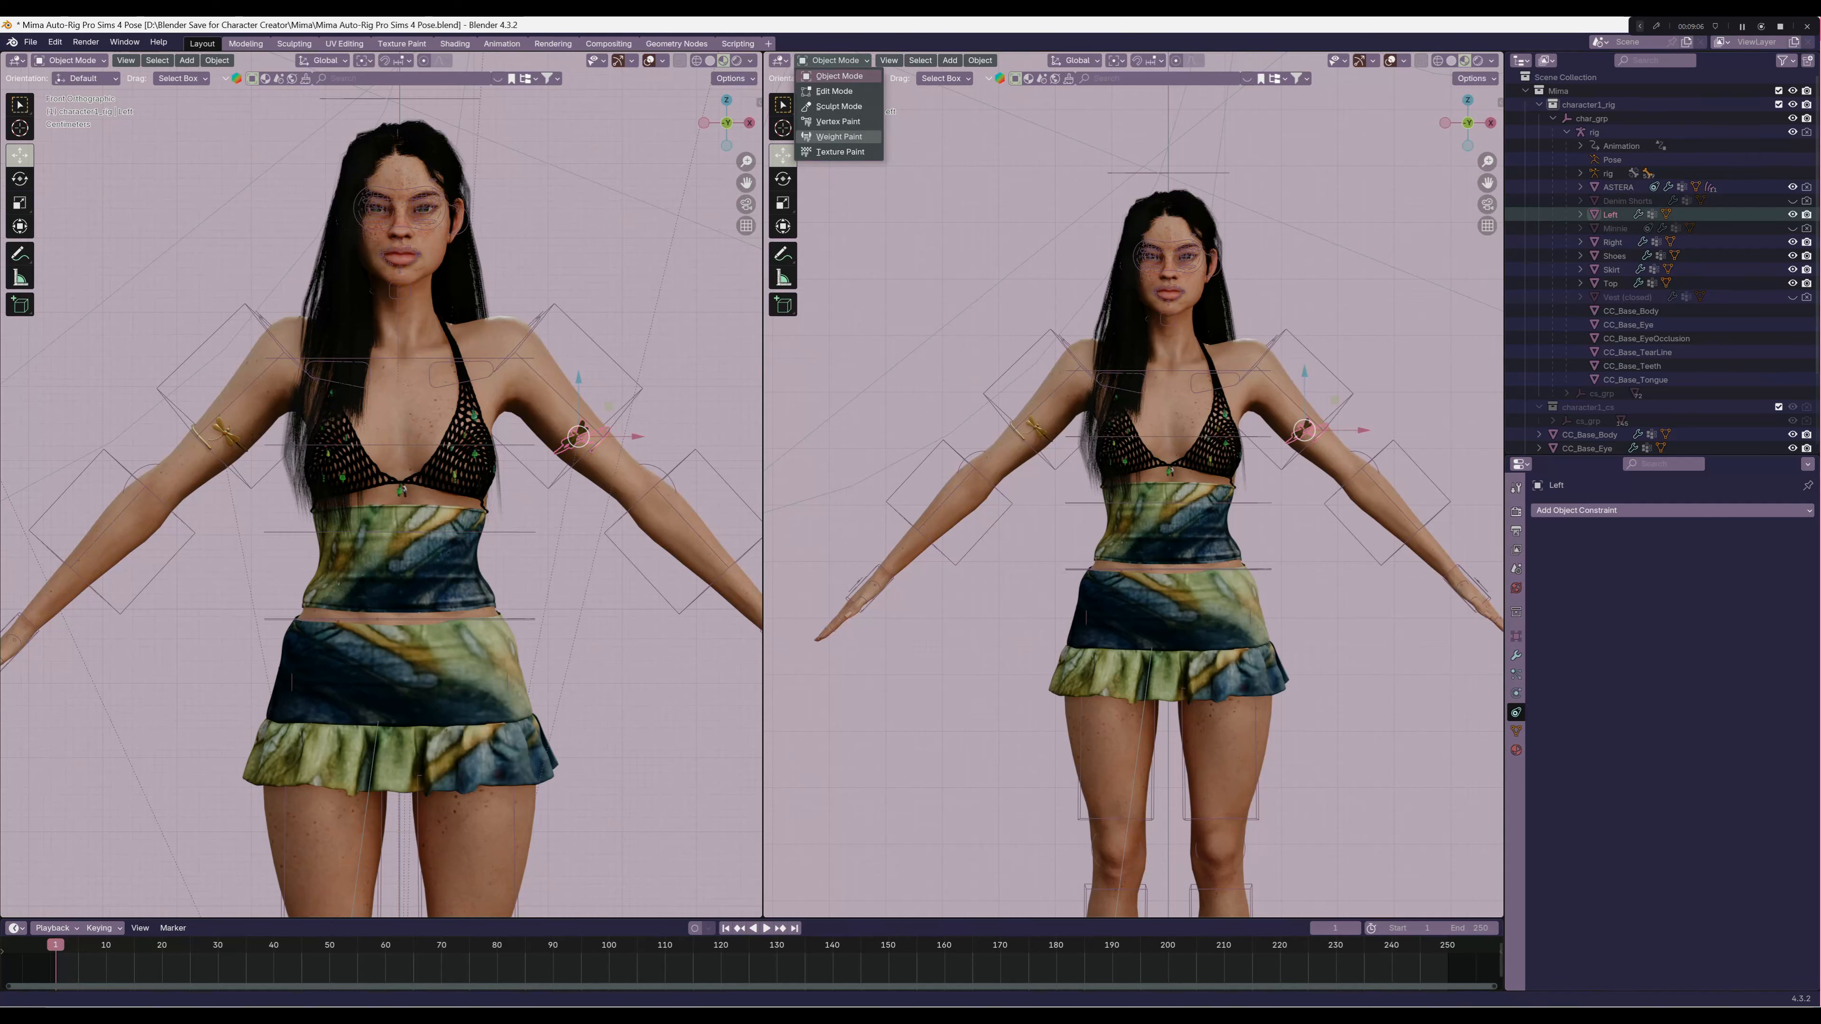
{"action": "left_click", "coordinate": [839, 136]}
{"action": "left_click", "coordinate": [954, 60]}
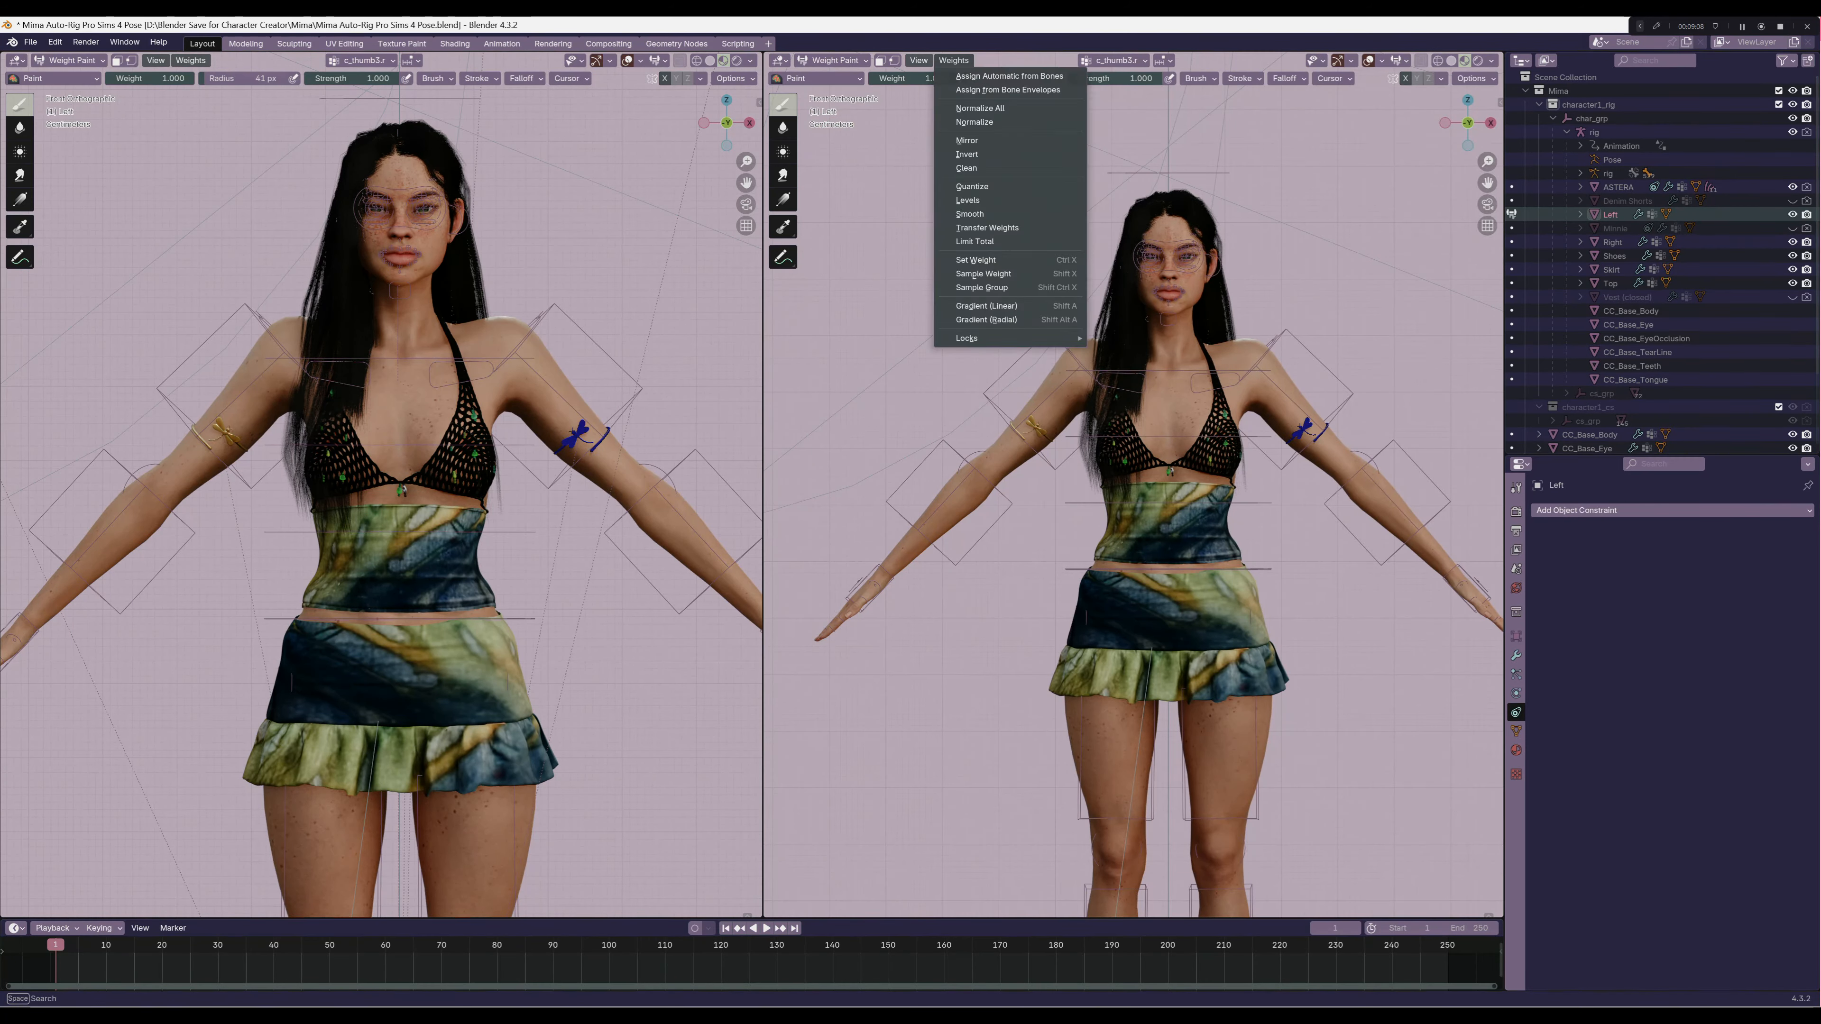
{"action": "left_click", "coordinate": [997, 227]}
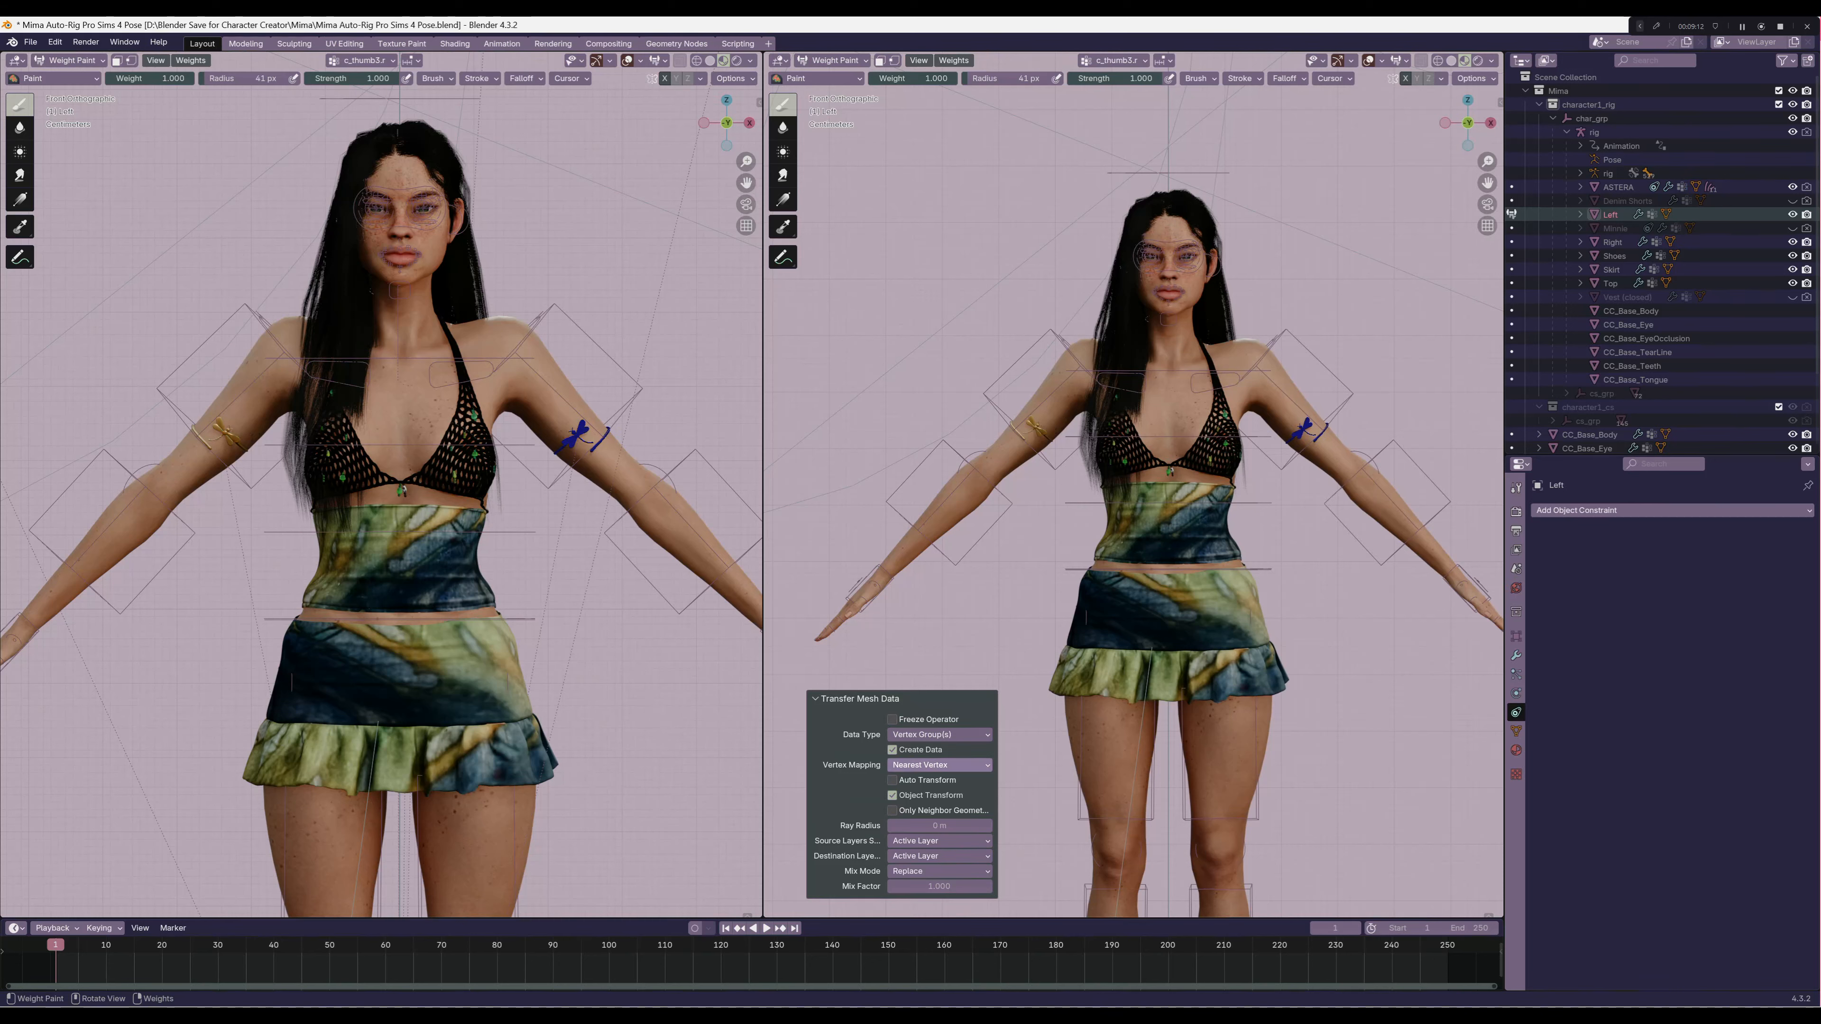
Set the armband's weight transfer to Nearest Face Interpolated mapping with All Layers as source, and return to Object Mode
{"action": "left_click", "coordinate": [939, 765]}
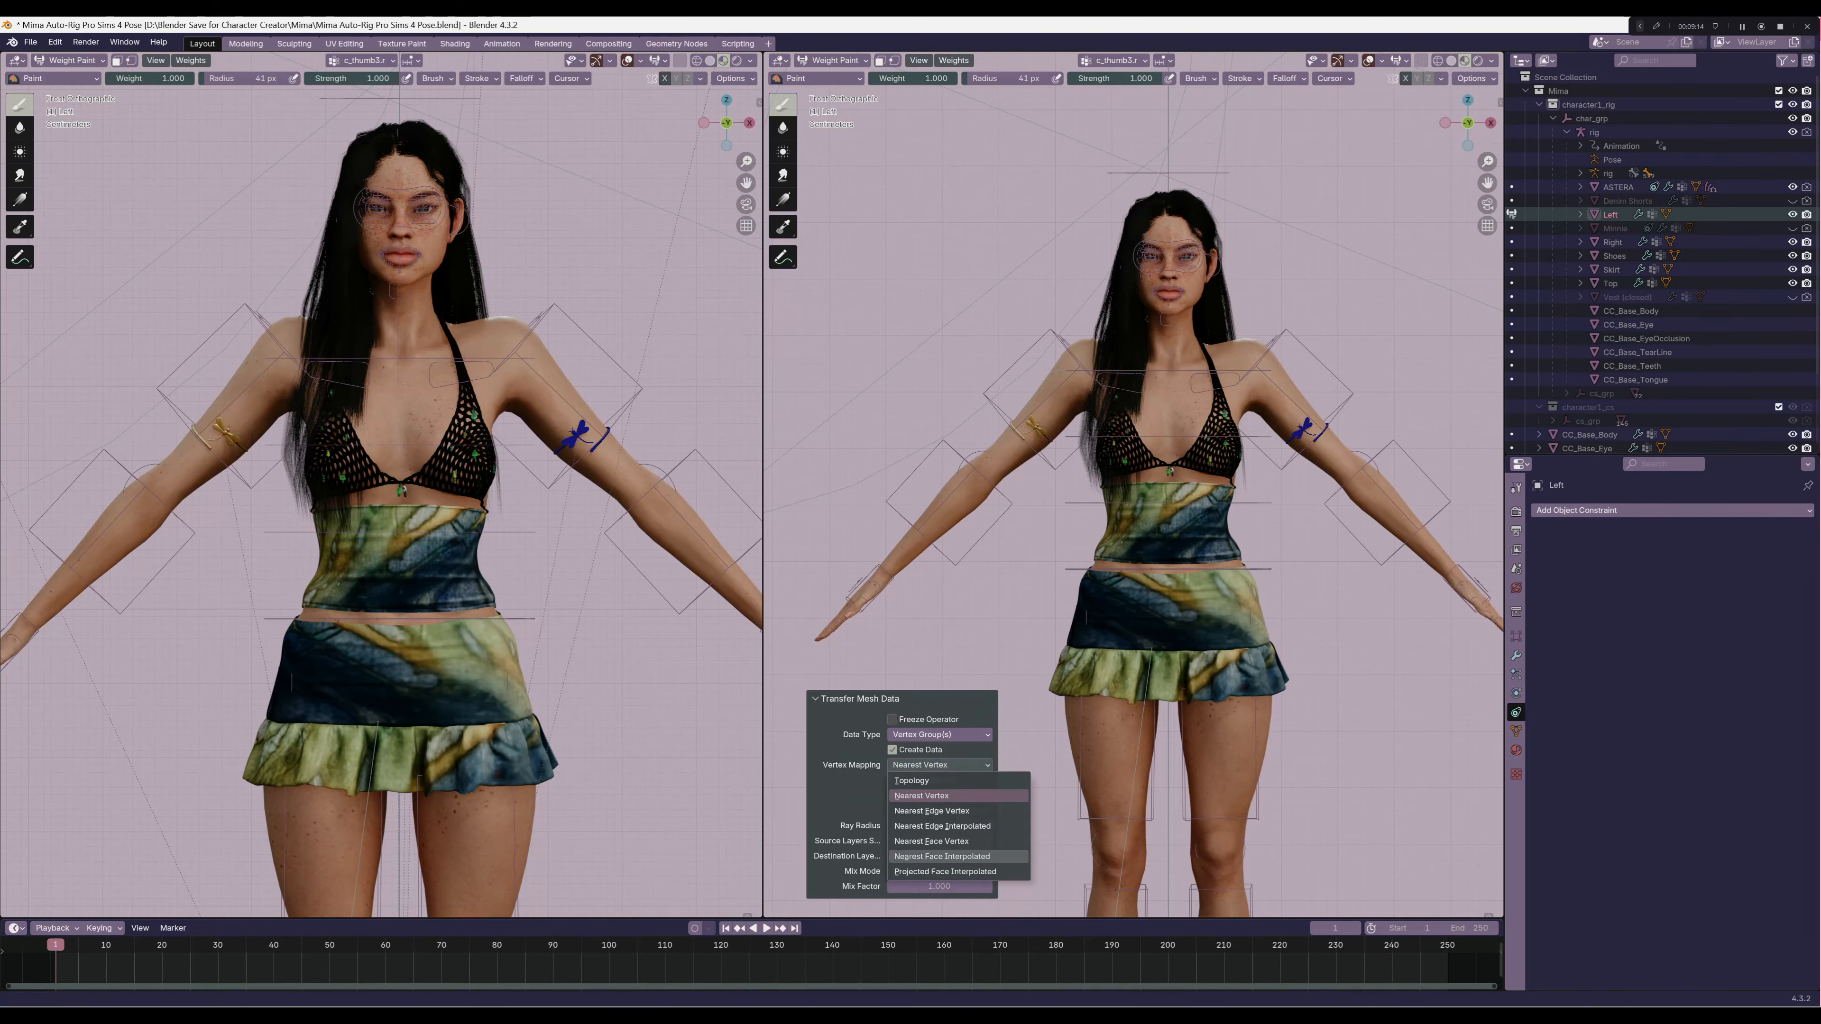
{"action": "left_click", "coordinate": [941, 857]}
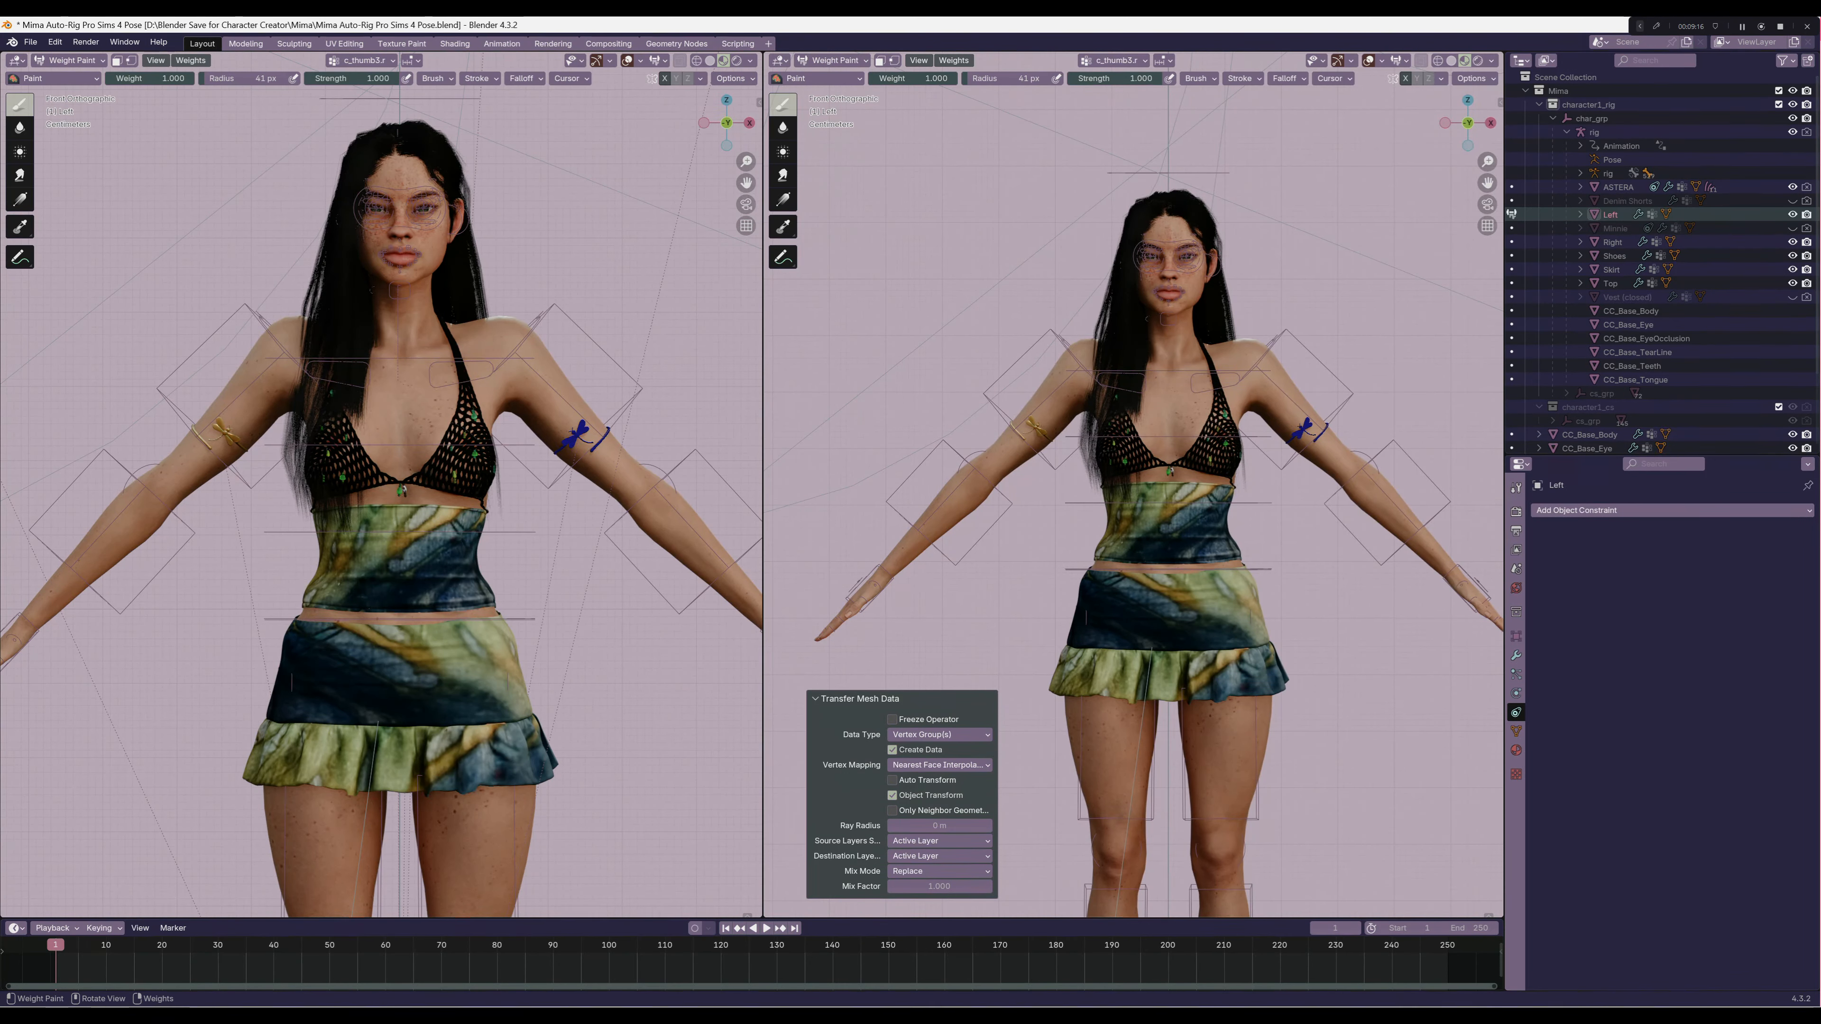
{"action": "left_click", "coordinate": [939, 840]}
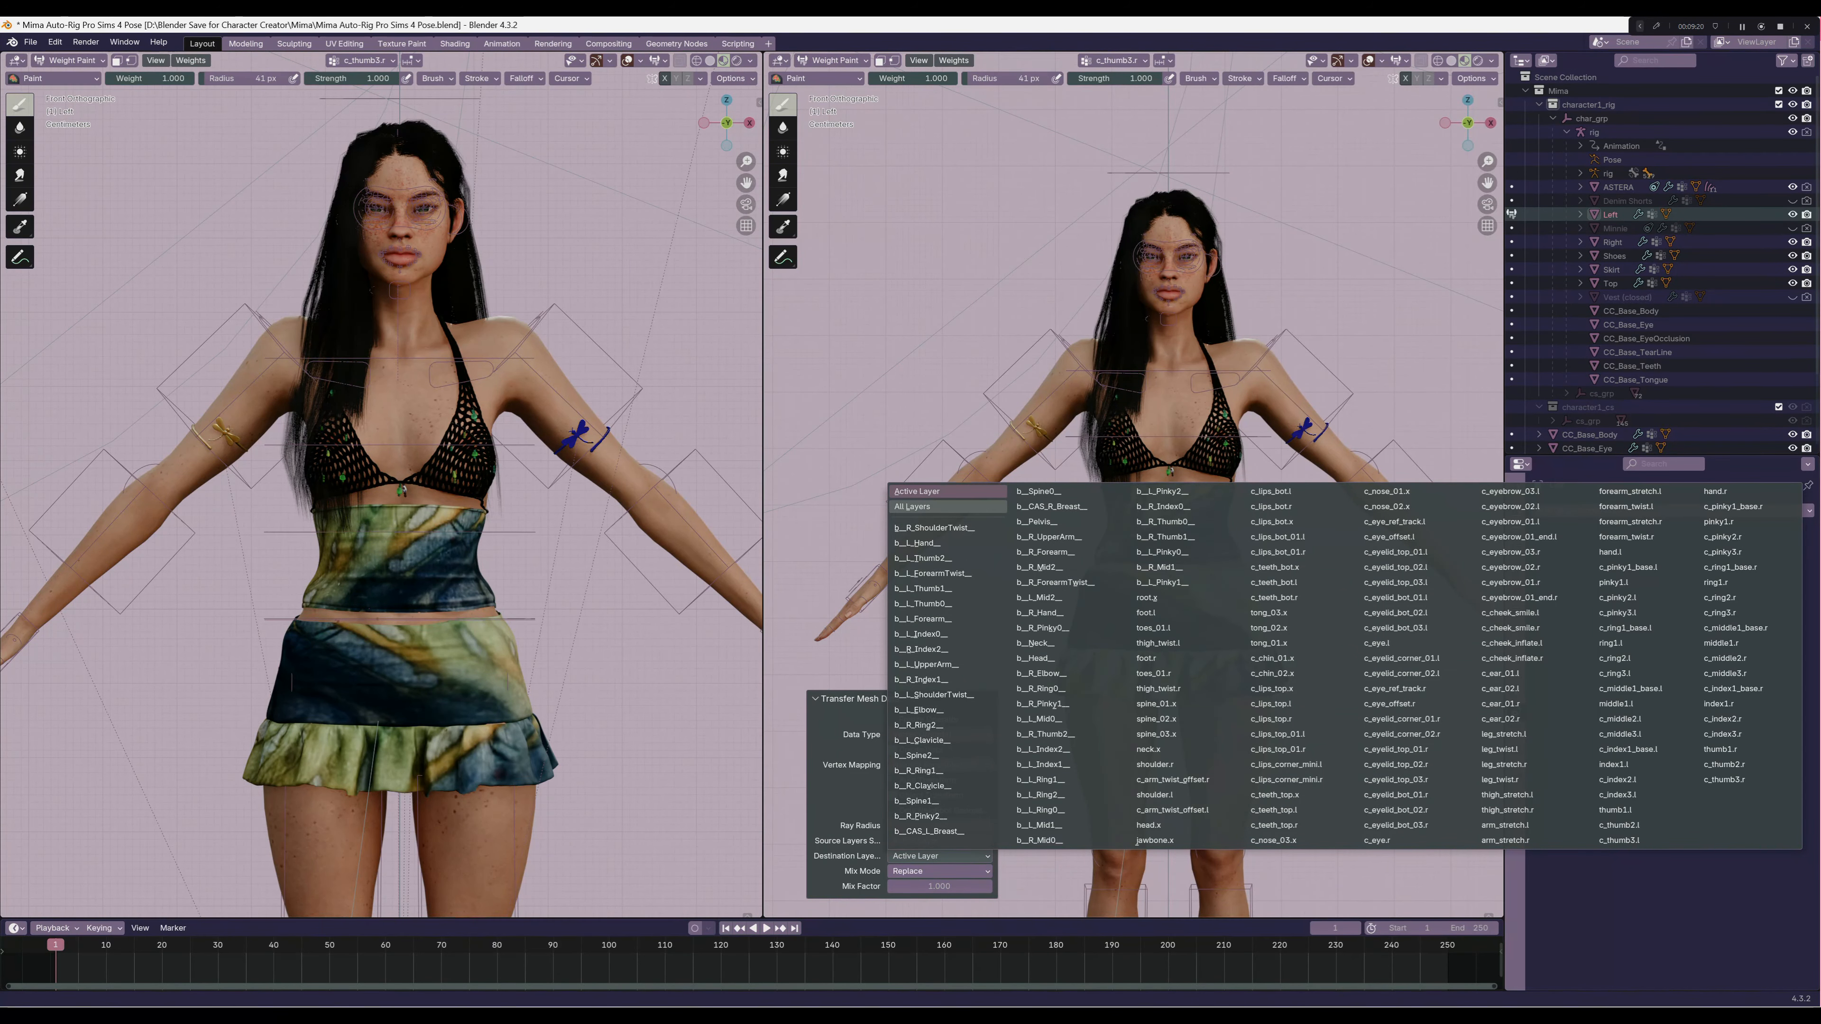
{"action": "left_click", "coordinate": [932, 507]}
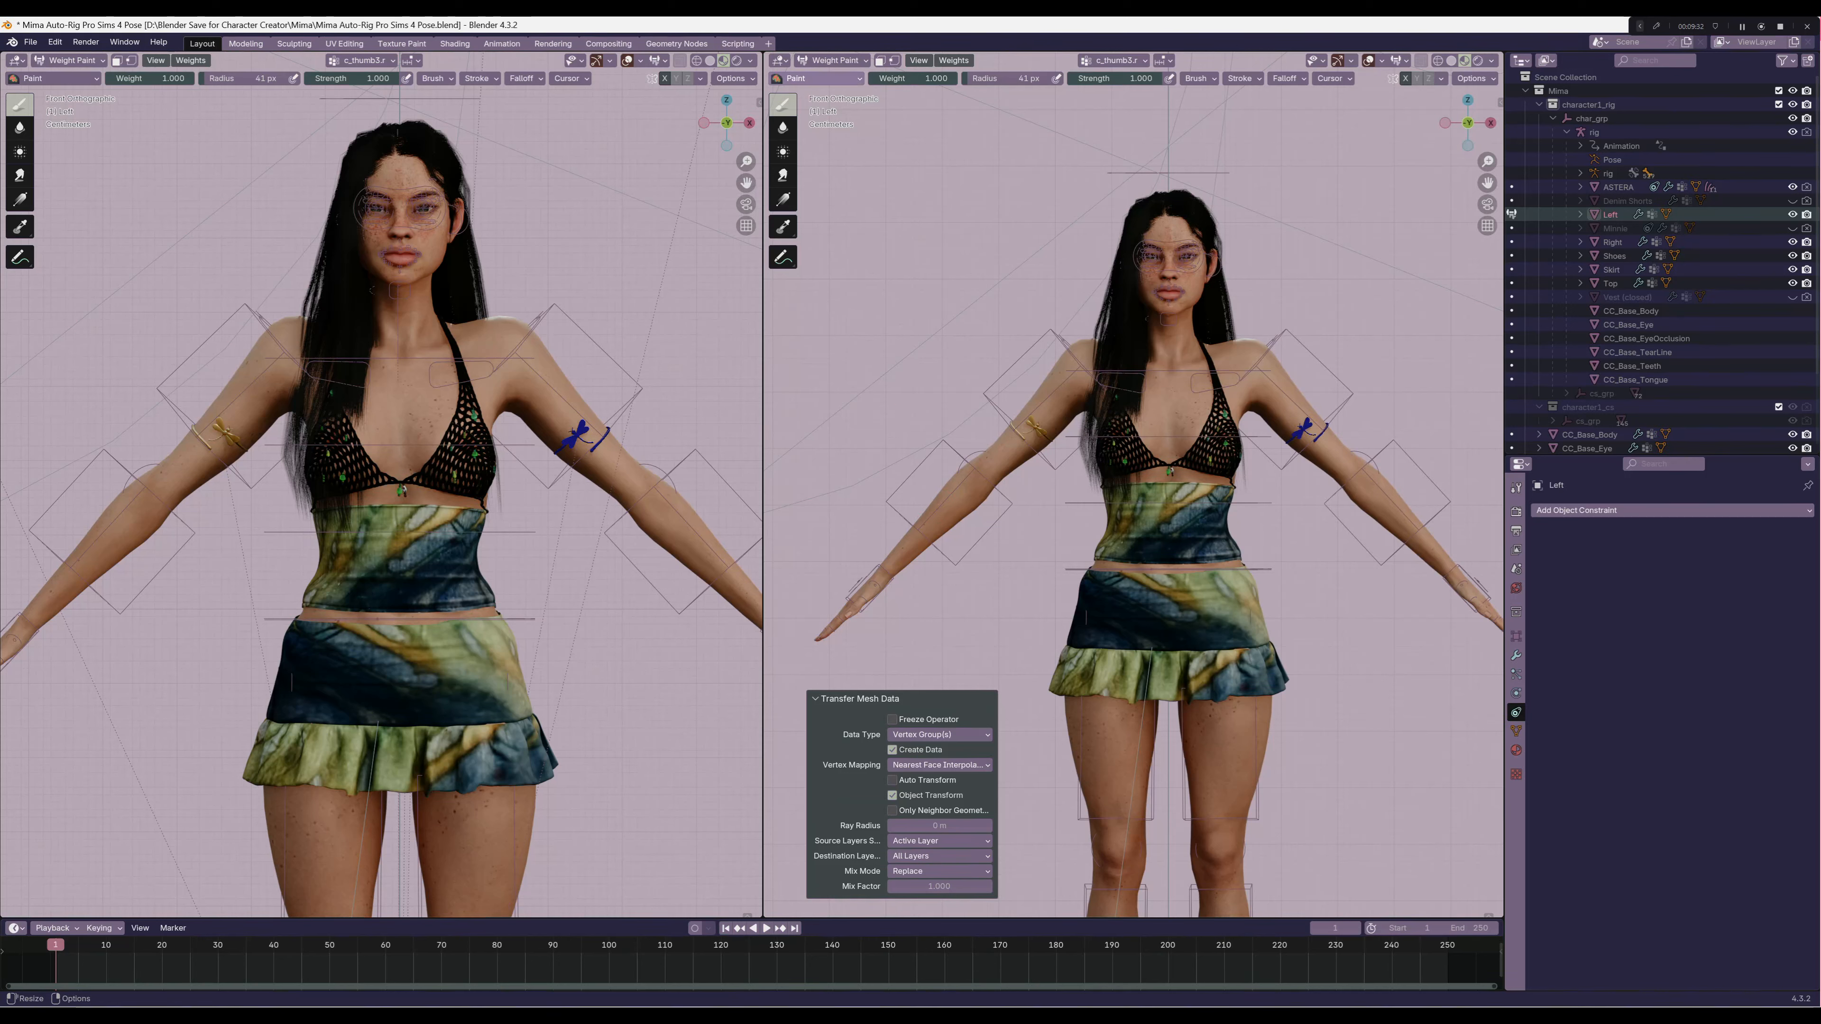
{"action": "left_click", "coordinate": [832, 60]}
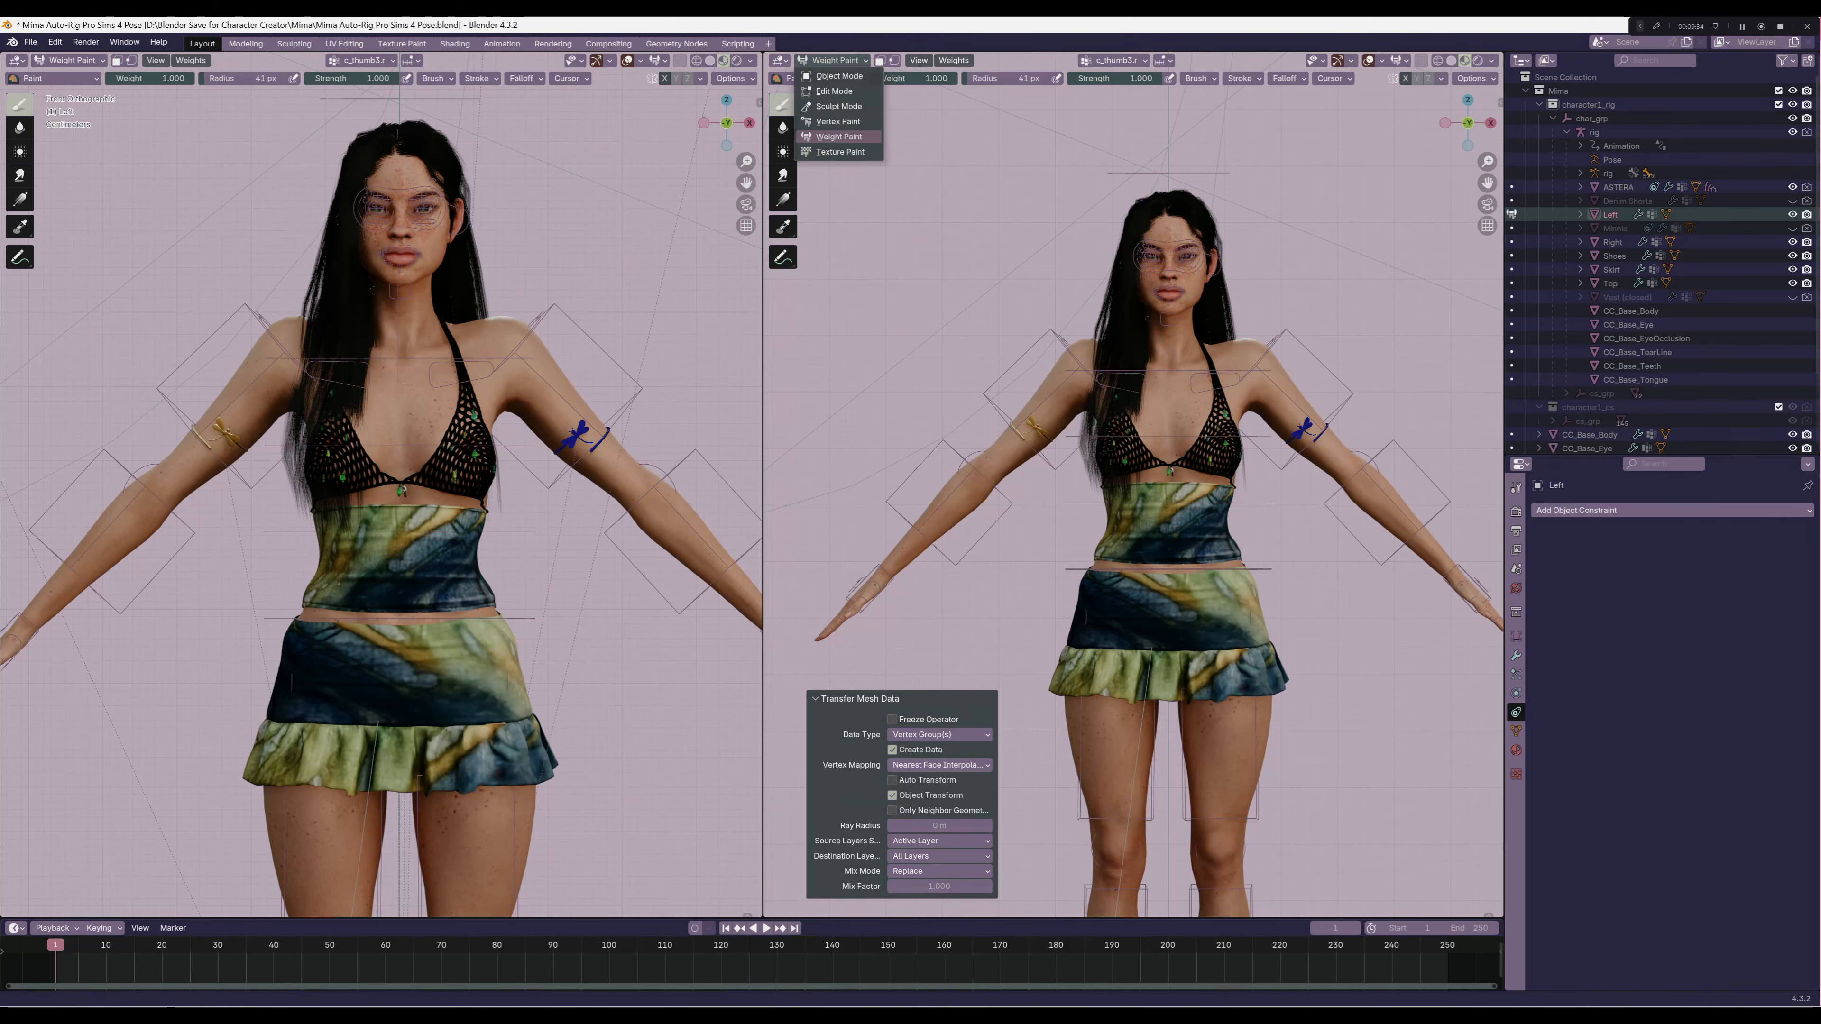
{"action": "left_click", "coordinate": [832, 76]}
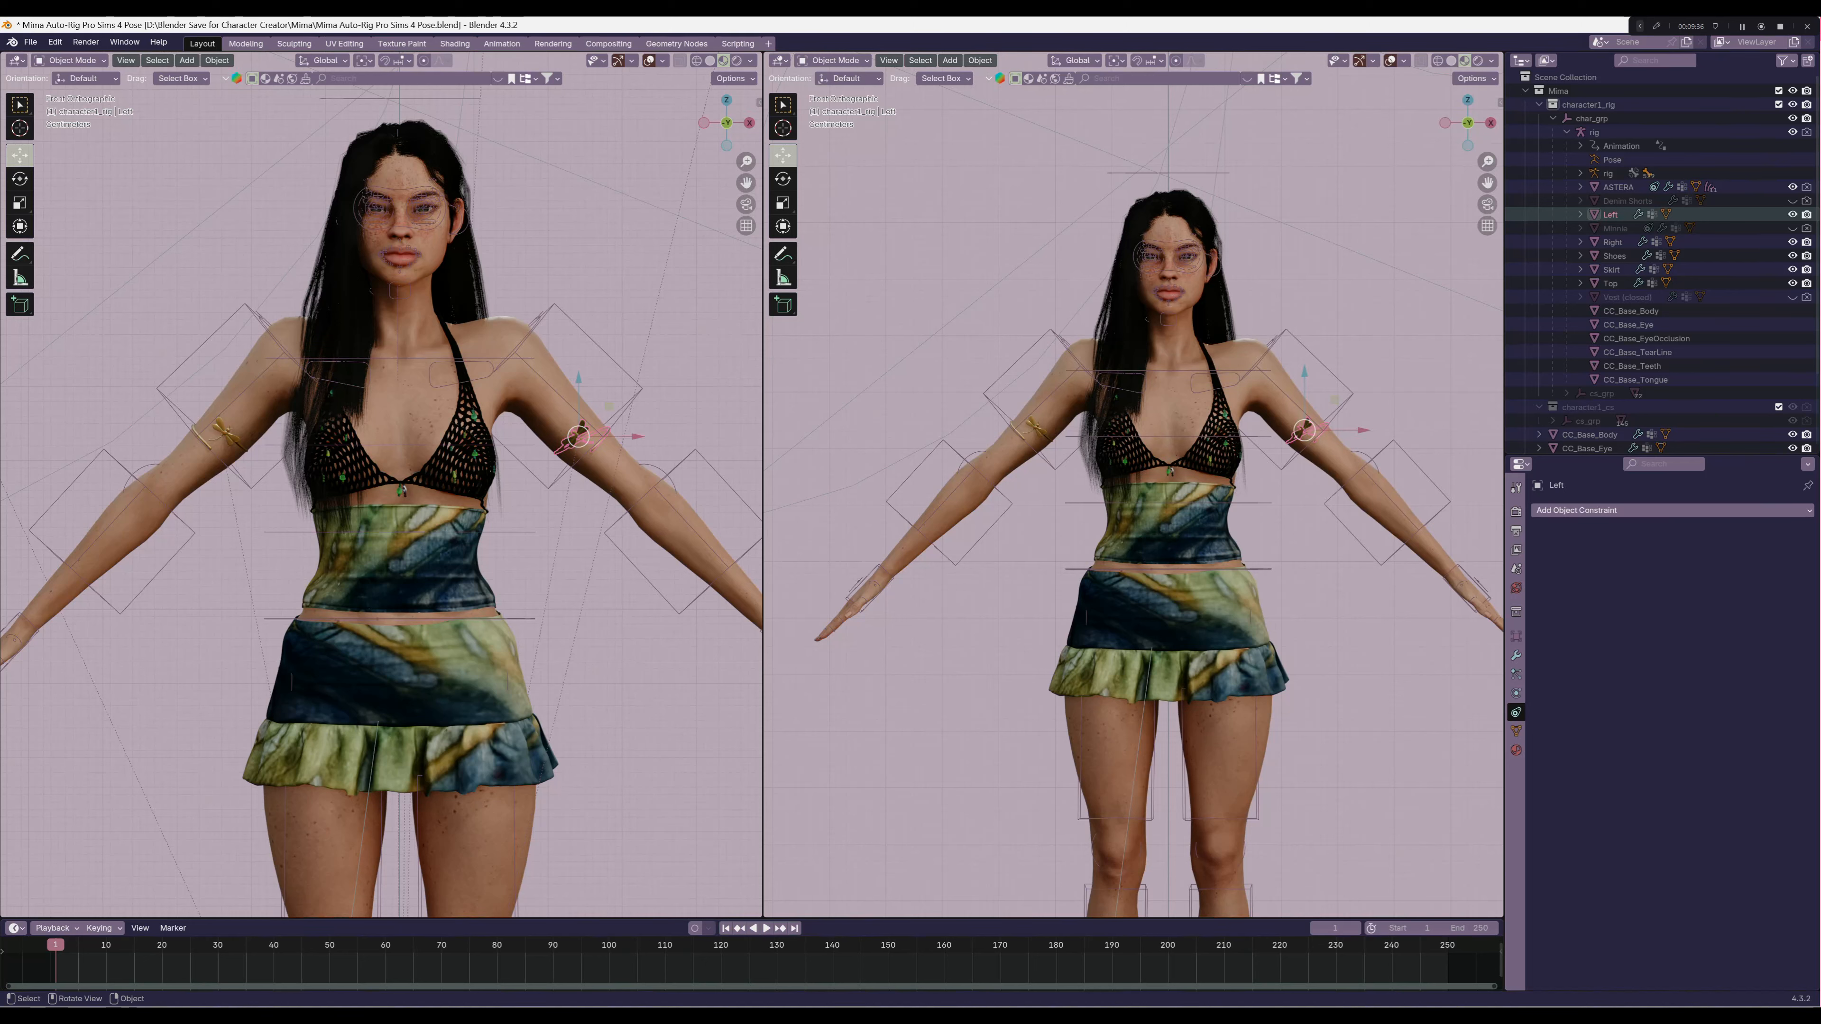
Put the rig in Pose Mode, rotate the left upper-arm control to check that the armband follows, and cancel the rotation
{"action": "left_click", "coordinate": [1018, 360]}
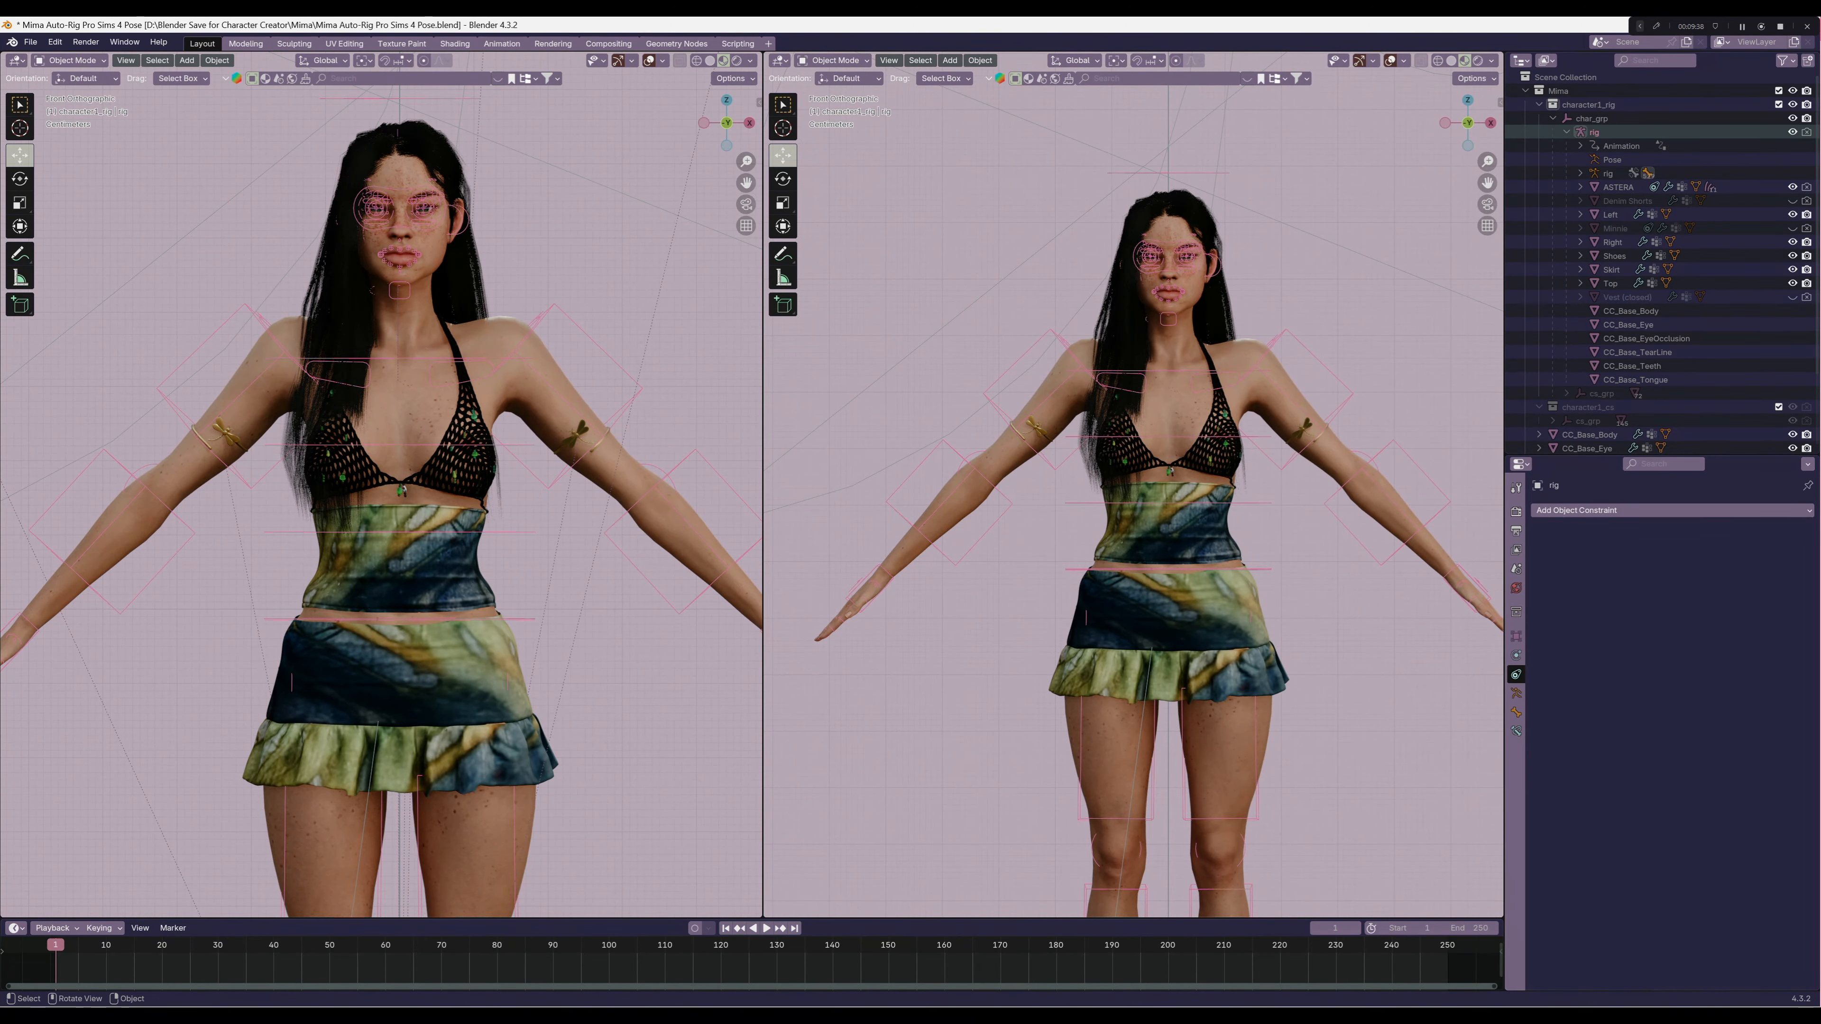
{"action": "scroll", "coordinate": [1133, 485], "scroll_direction": "down", "scroll_amount": 1}
{"action": "scroll", "coordinate": [1133, 485], "scroll_direction": "down", "scroll_amount": 1}
{"action": "scroll", "coordinate": [1133, 485], "scroll_direction": "up", "scroll_amount": 1}
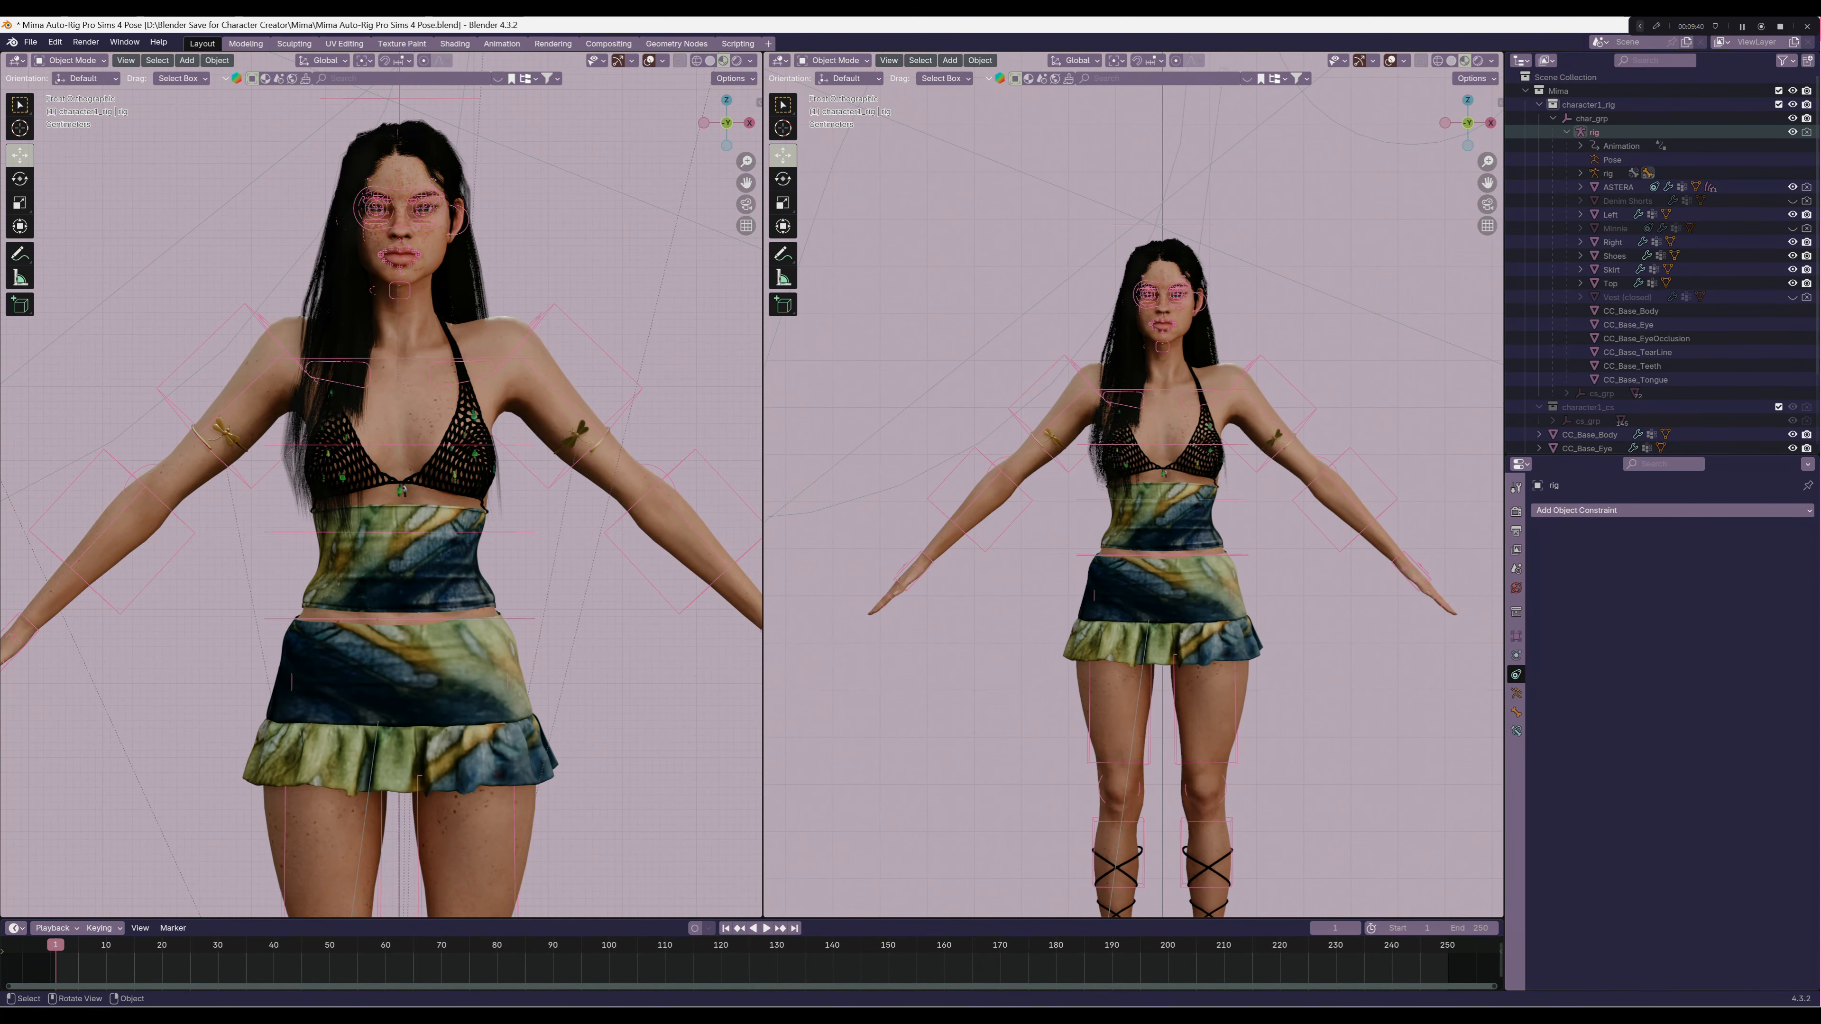
{"action": "left_click", "coordinate": [832, 60]}
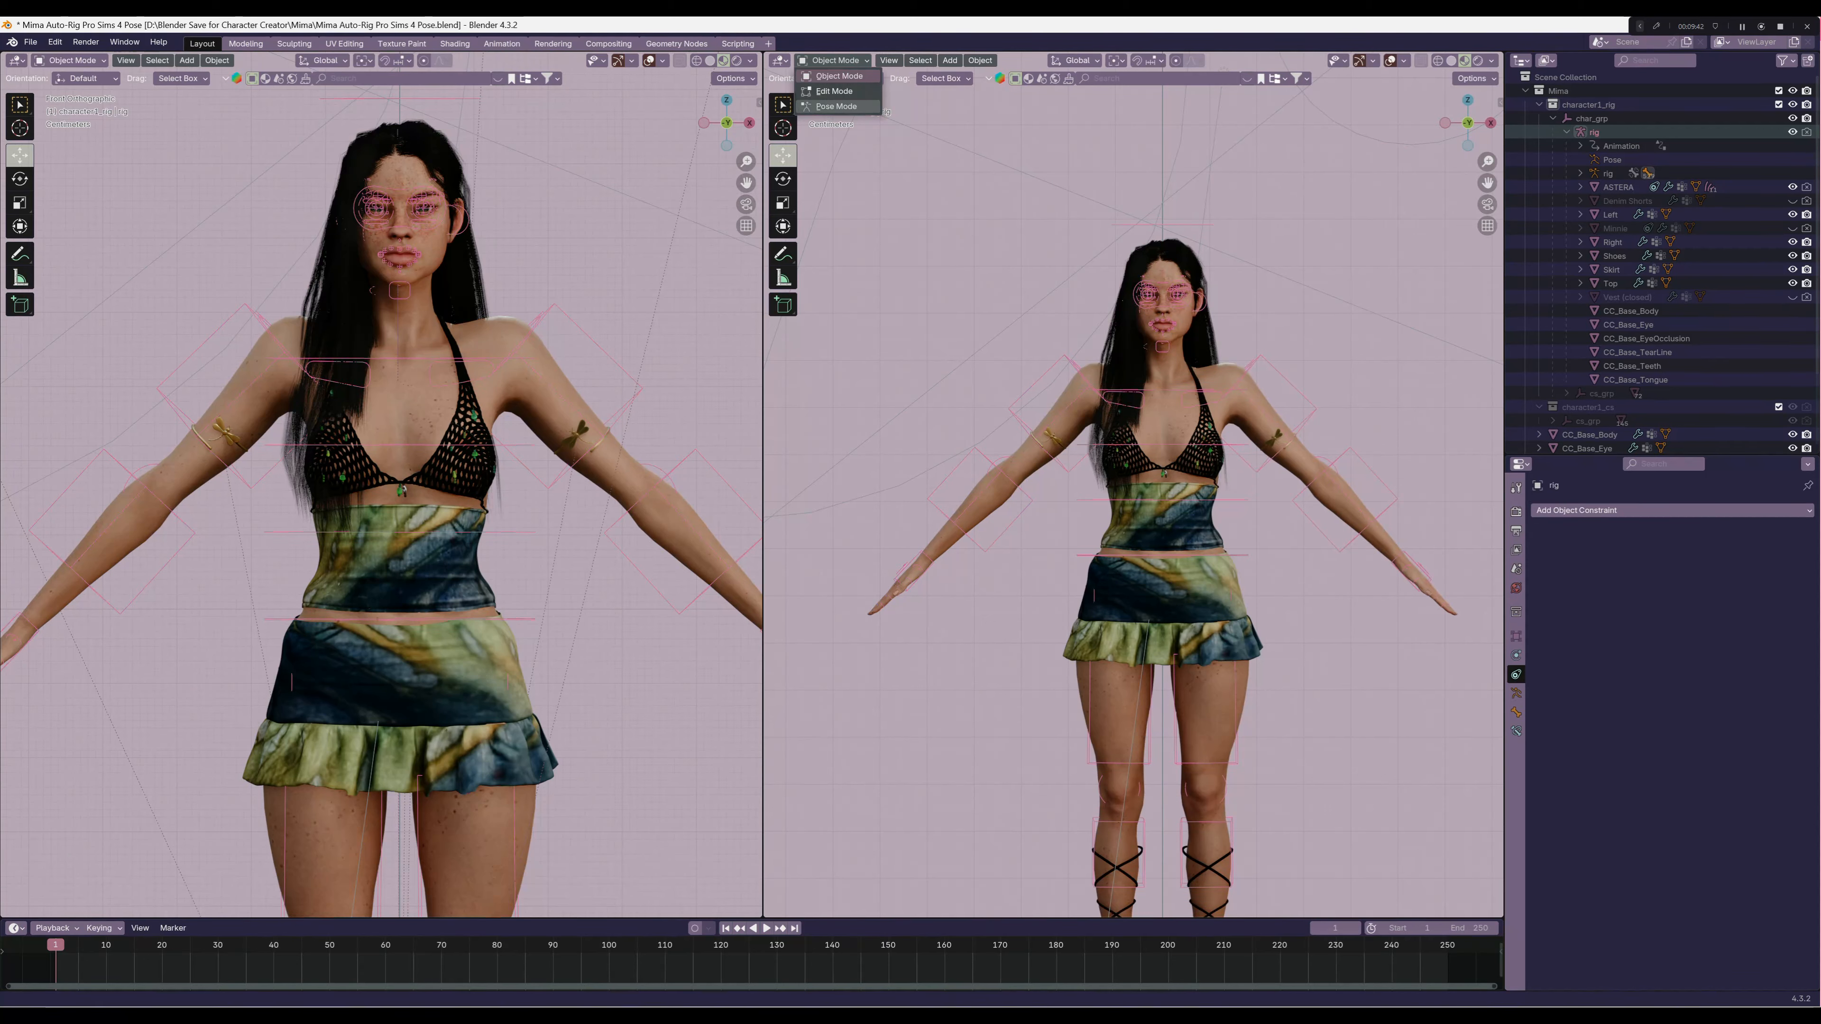
{"action": "left_click", "coordinate": [832, 107]}
{"action": "left_click", "coordinate": [1280, 374]}
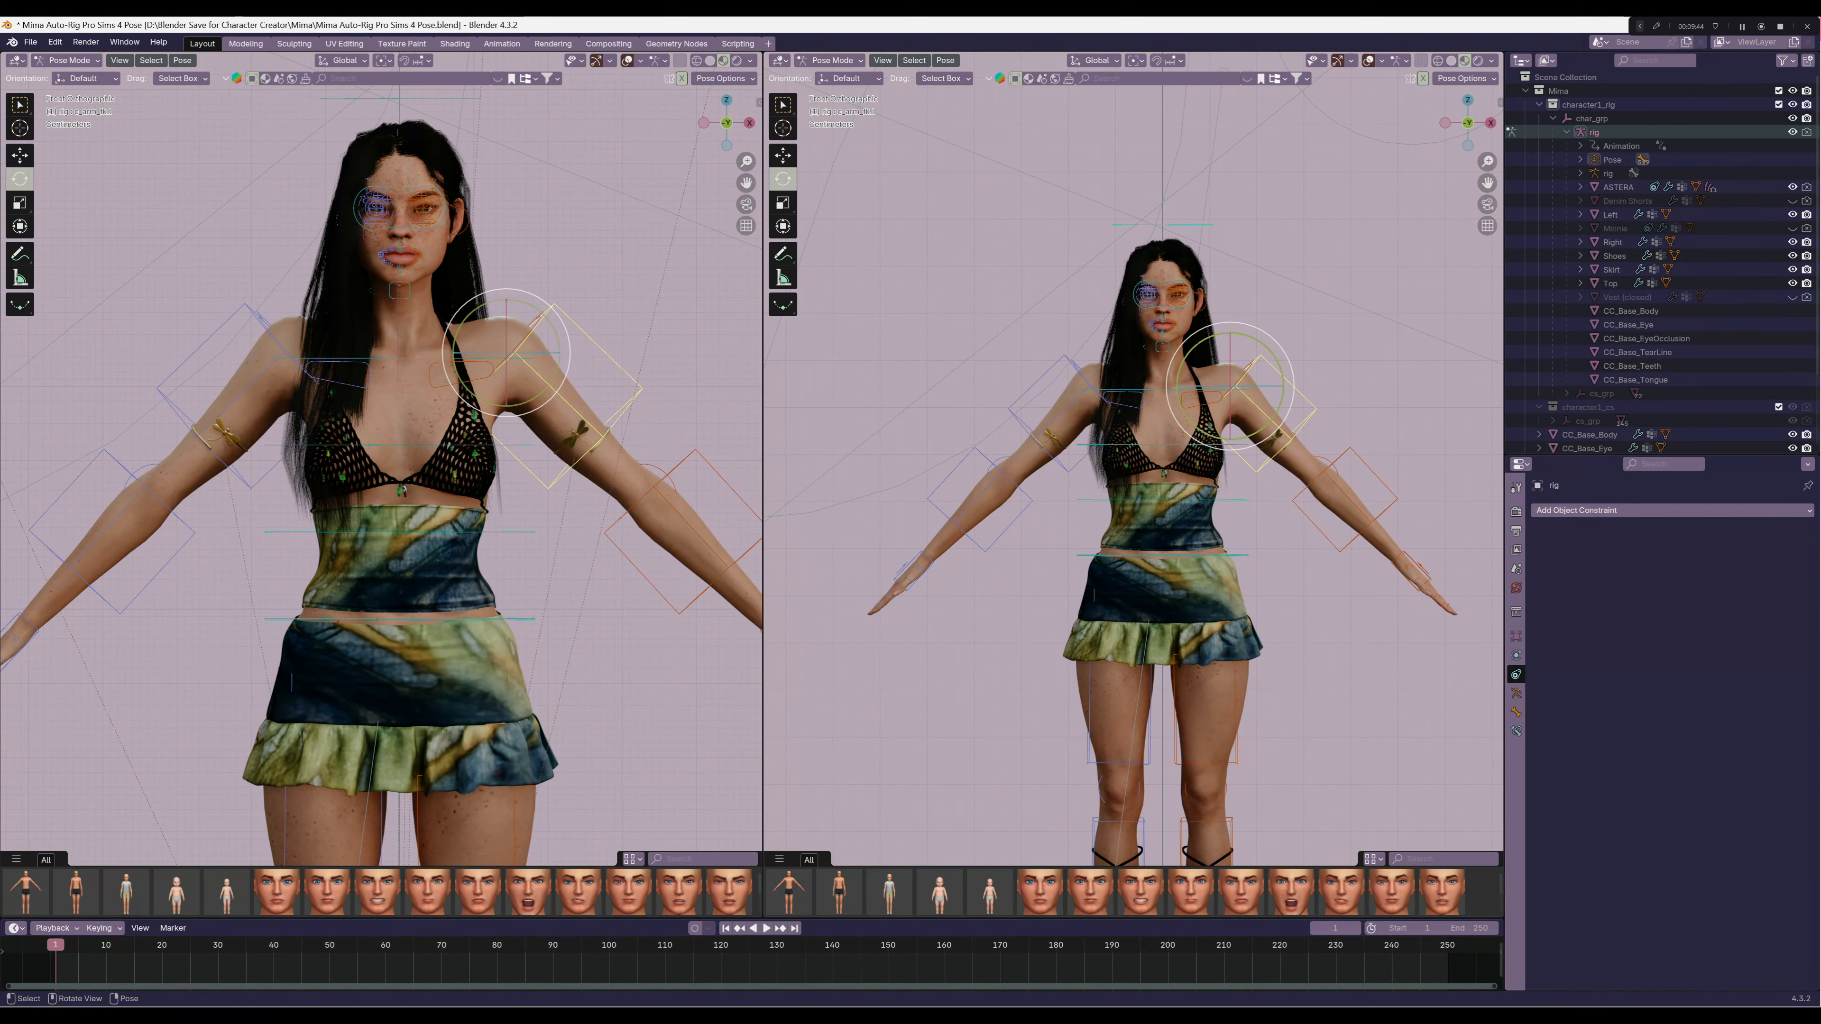
{"action": "mouse_move", "coordinate": [1273, 354]}
{"action": "left_mouse_down"}
{"action": "mouse_move", "coordinate": [1282, 374]}
{"action": "mouse_move", "coordinate": [1295, 334]}
{"action": "left_mouse_up"}
{"action": "right_click", "coordinate": [1293, 333]}
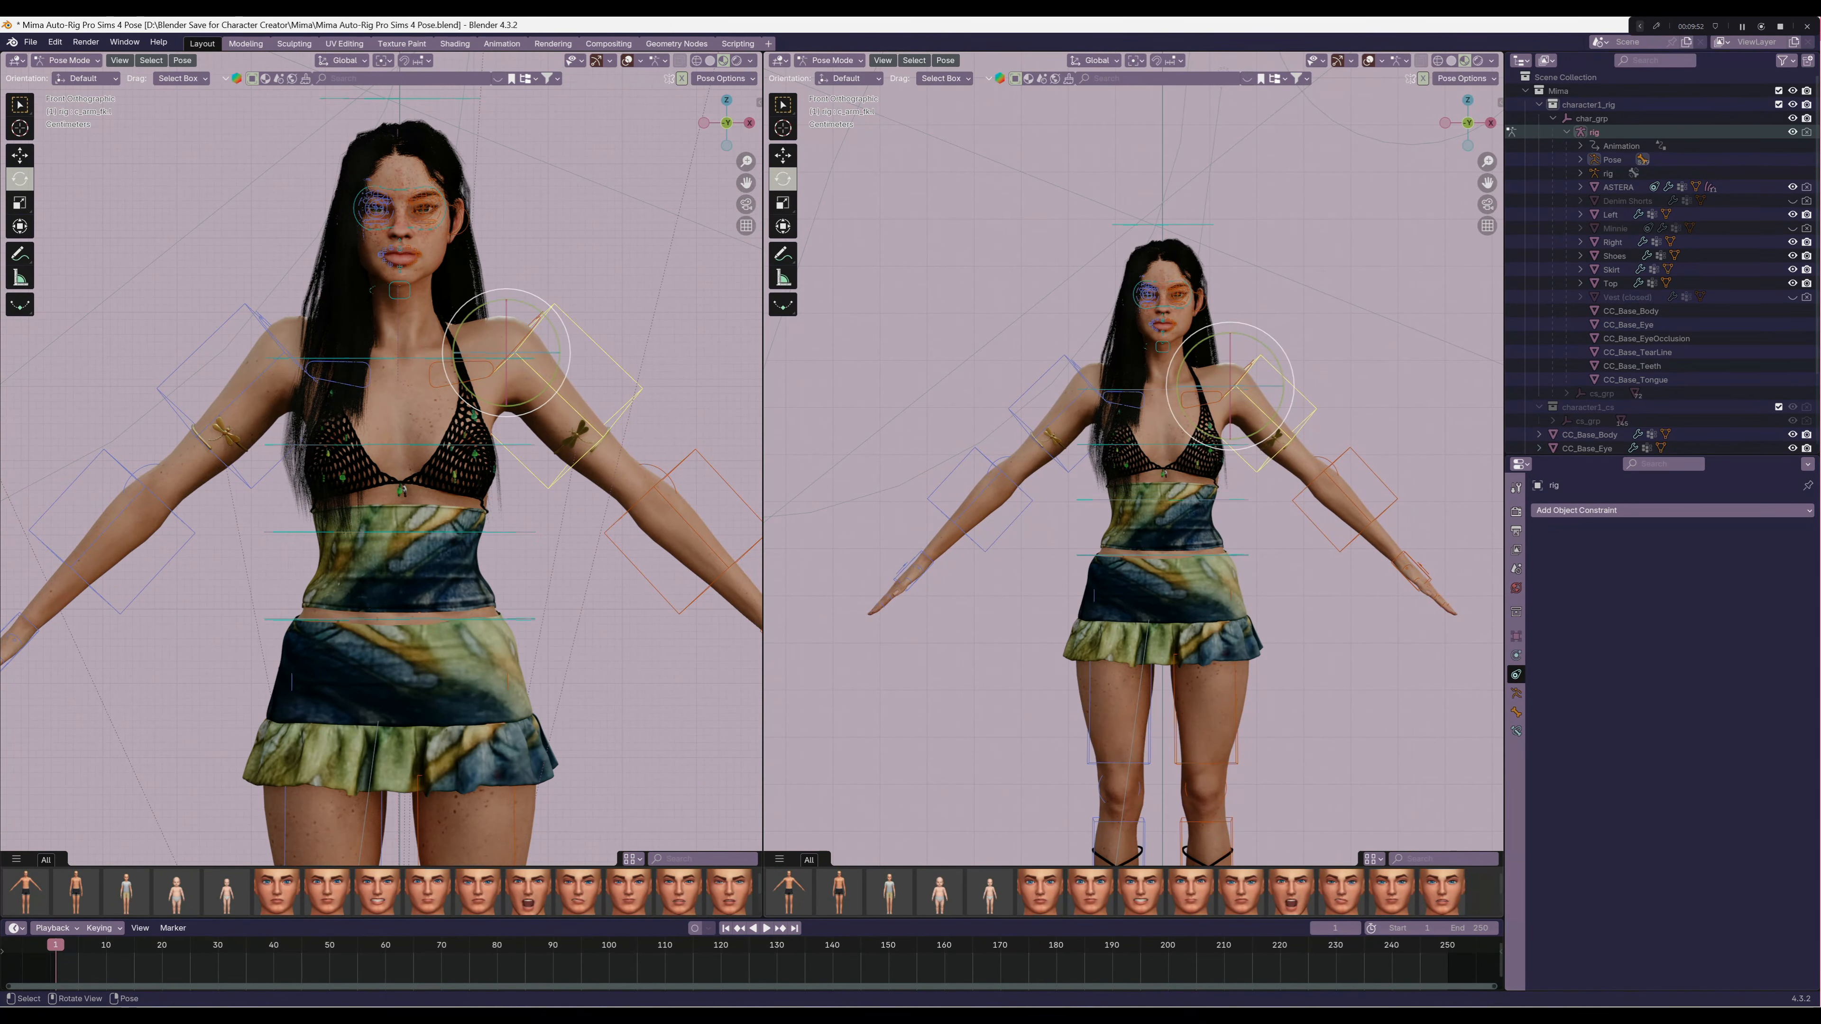
Rotate the rig's c_spine_01.x control to check how the clothing follows at the waist, and cancel the rotation
{"action": "left_click", "coordinate": [1232, 500]}
{"action": "mouse_move", "coordinate": [1202, 493]}
{"action": "left_mouse_down"}
{"action": "mouse_move", "coordinate": [1209, 506]}
{"action": "mouse_move", "coordinate": [1194, 486]}
{"action": "left_mouse_up"}
{"action": "right_click", "coordinate": [1193, 486]}
Examine the character's high-heeled shoes and feet relative to the ground from the side, close up and from the front
{"action": "scroll", "coordinate": [1193, 486], "scroll_direction": "down", "scroll_amount": 2}
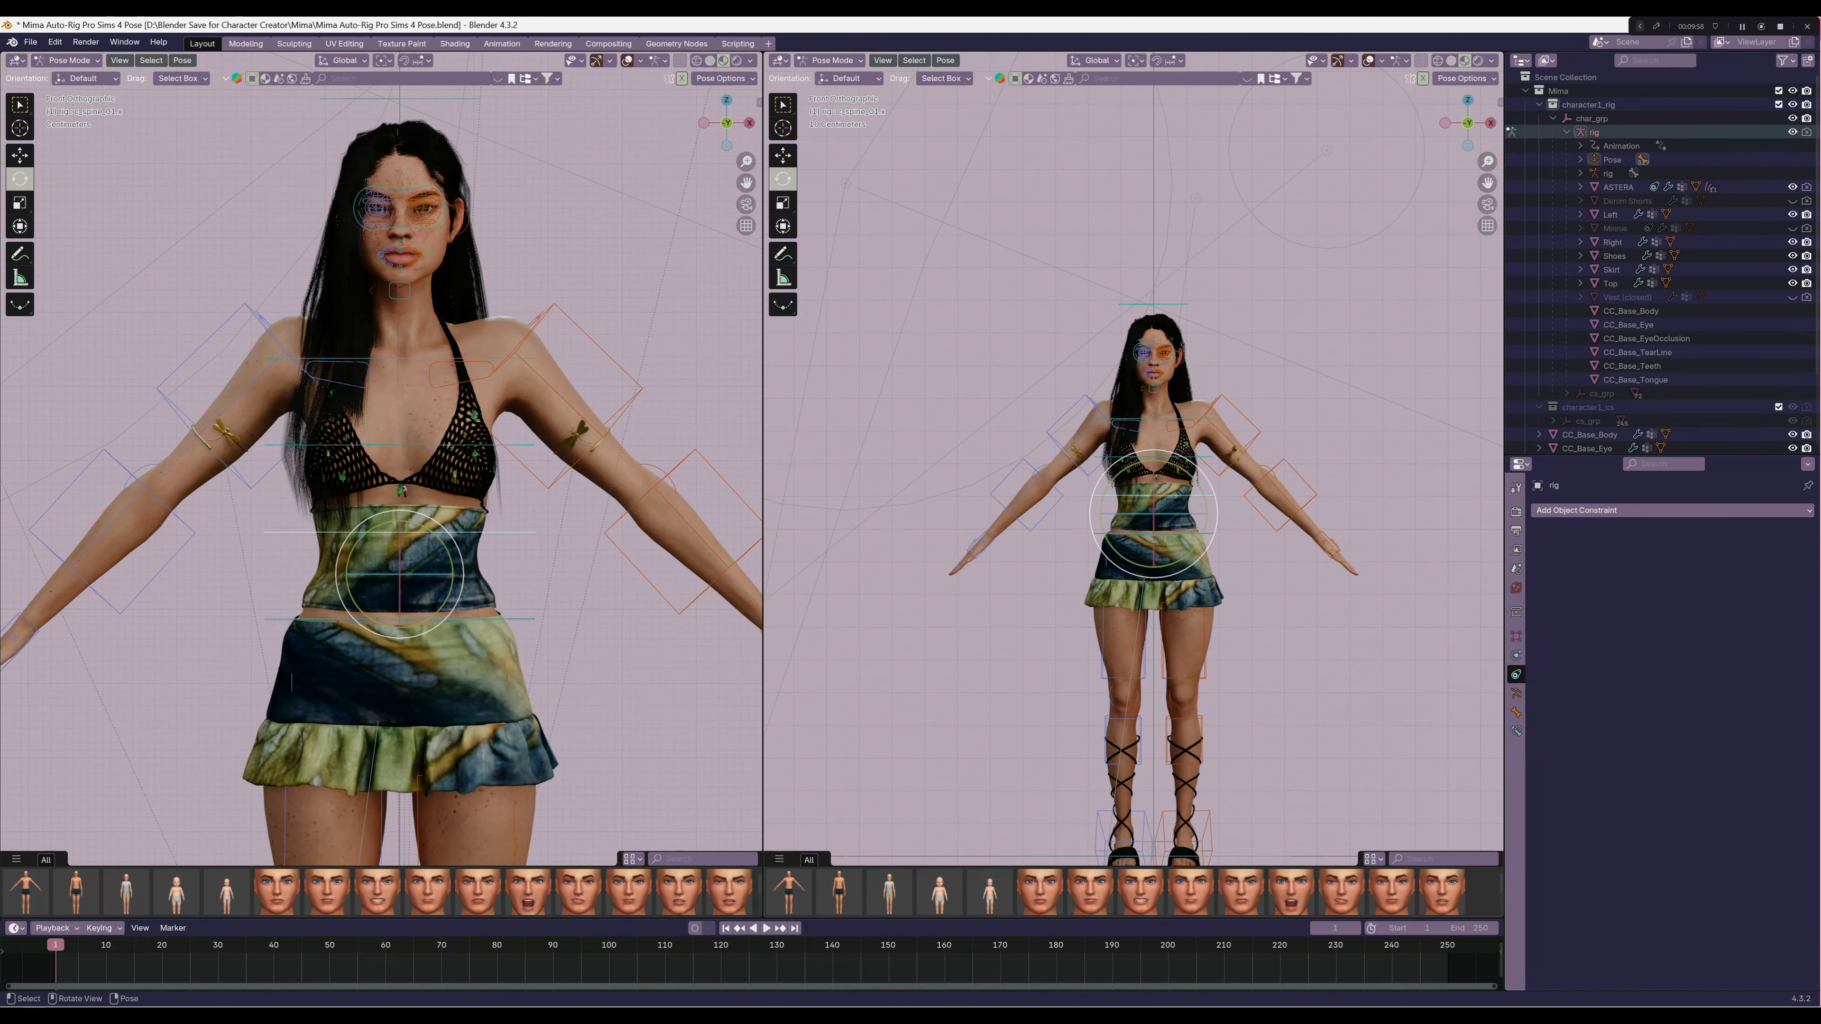
{"action": "middle_click_drag", "start_coordinate": [1193, 486], "coordinate": [998, 350]}
{"action": "key", "text": "KP_1"}
{"action": "scroll", "coordinate": [1058, 373], "scroll_direction": "up", "scroll_amount": 2}
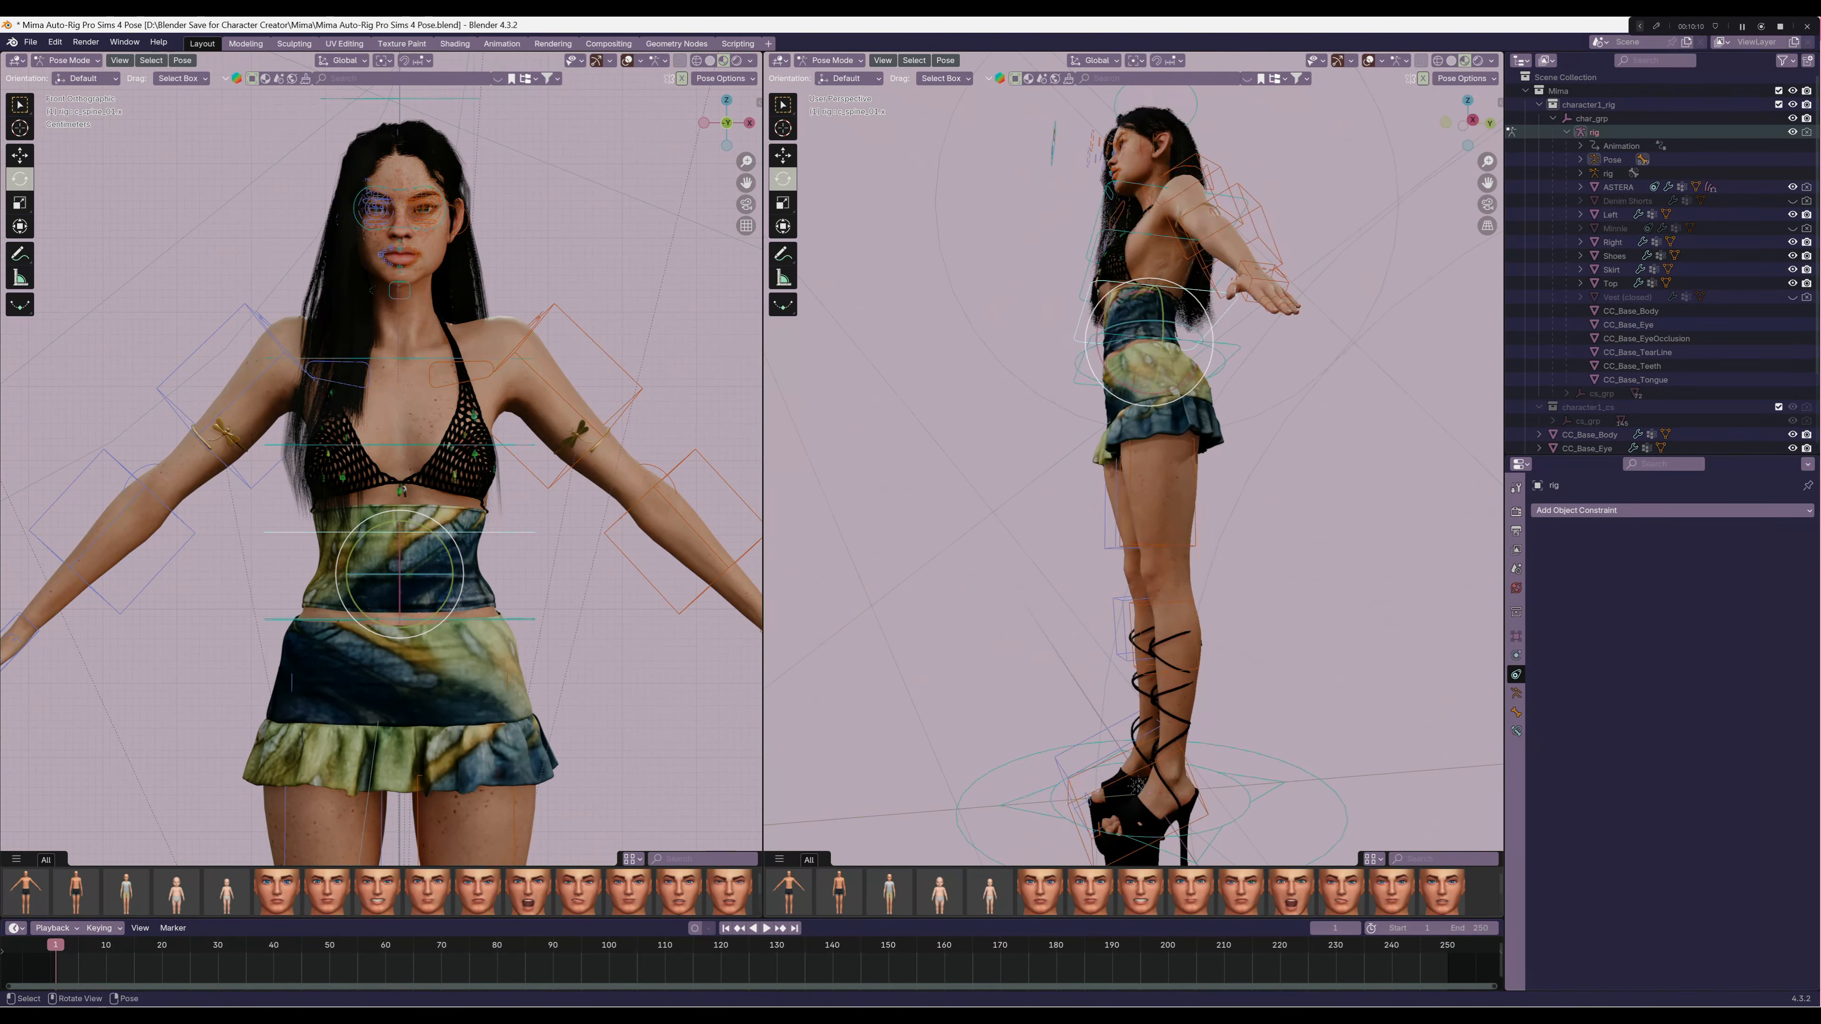
{"action": "scroll", "coordinate": [998, 350], "scroll_direction": "down", "scroll_amount": 2}
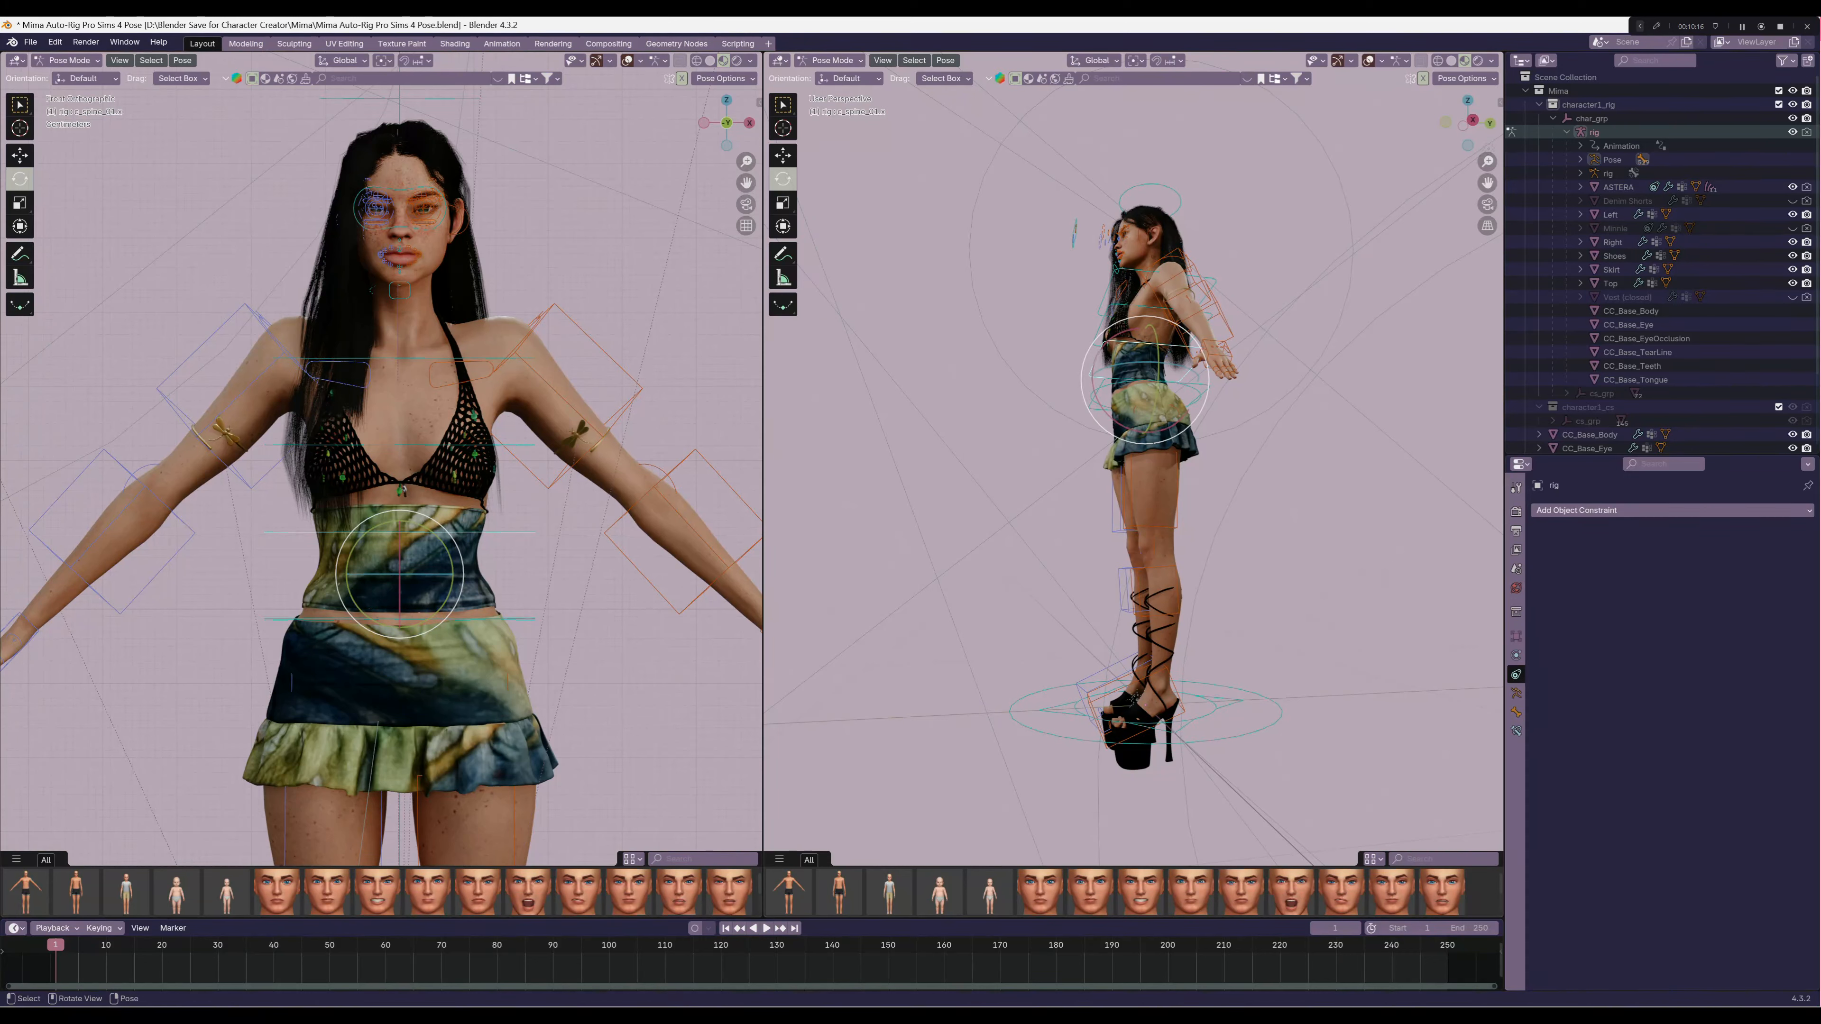
{"action": "scroll", "coordinate": [1140, 574], "scroll_direction": "up", "scroll_amount": 3}
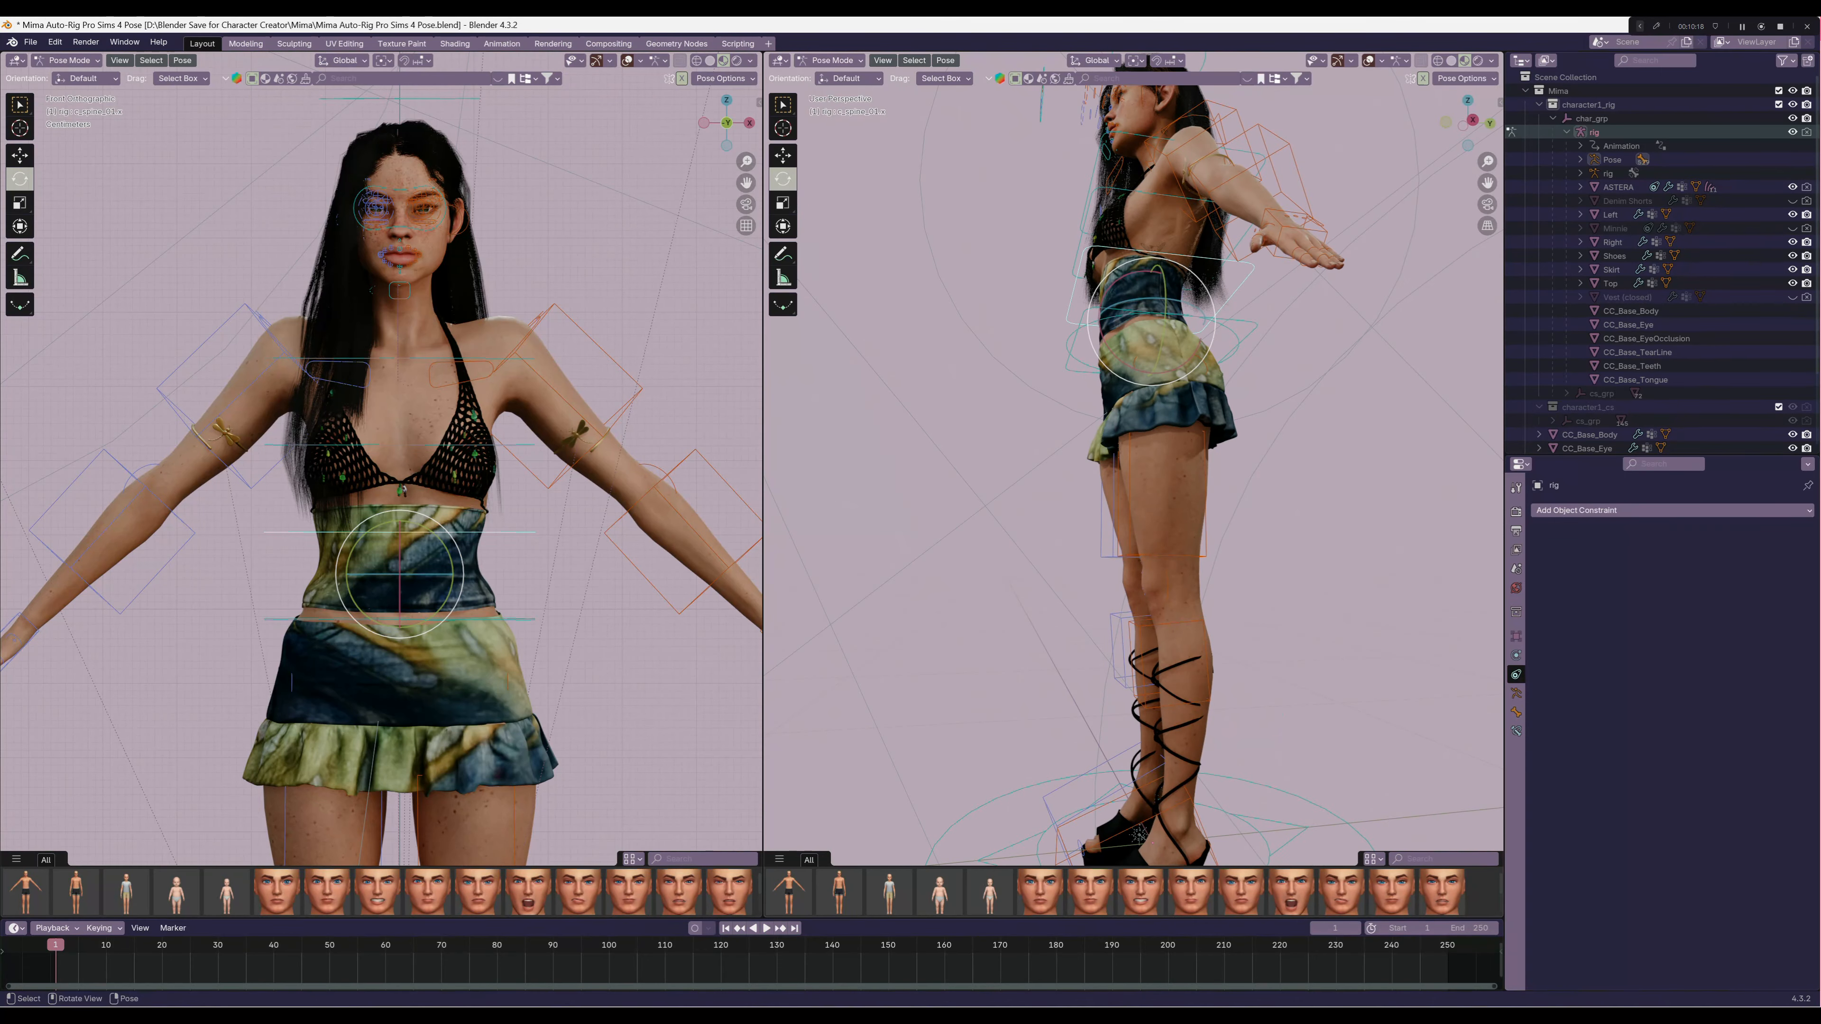
{"action": "middle_click_drag", "start_coordinate": [1141, 645], "coordinate": [1139, 330], "text": "shift"}
{"action": "middle_click_drag", "start_coordinate": [1138, 401], "coordinate": [1176, 510]}
{"action": "scroll", "coordinate": [1175, 473], "scroll_direction": "up", "scroll_amount": 3}
{"action": "scroll", "coordinate": [1176, 474], "scroll_direction": "up", "scroll_amount": 1}
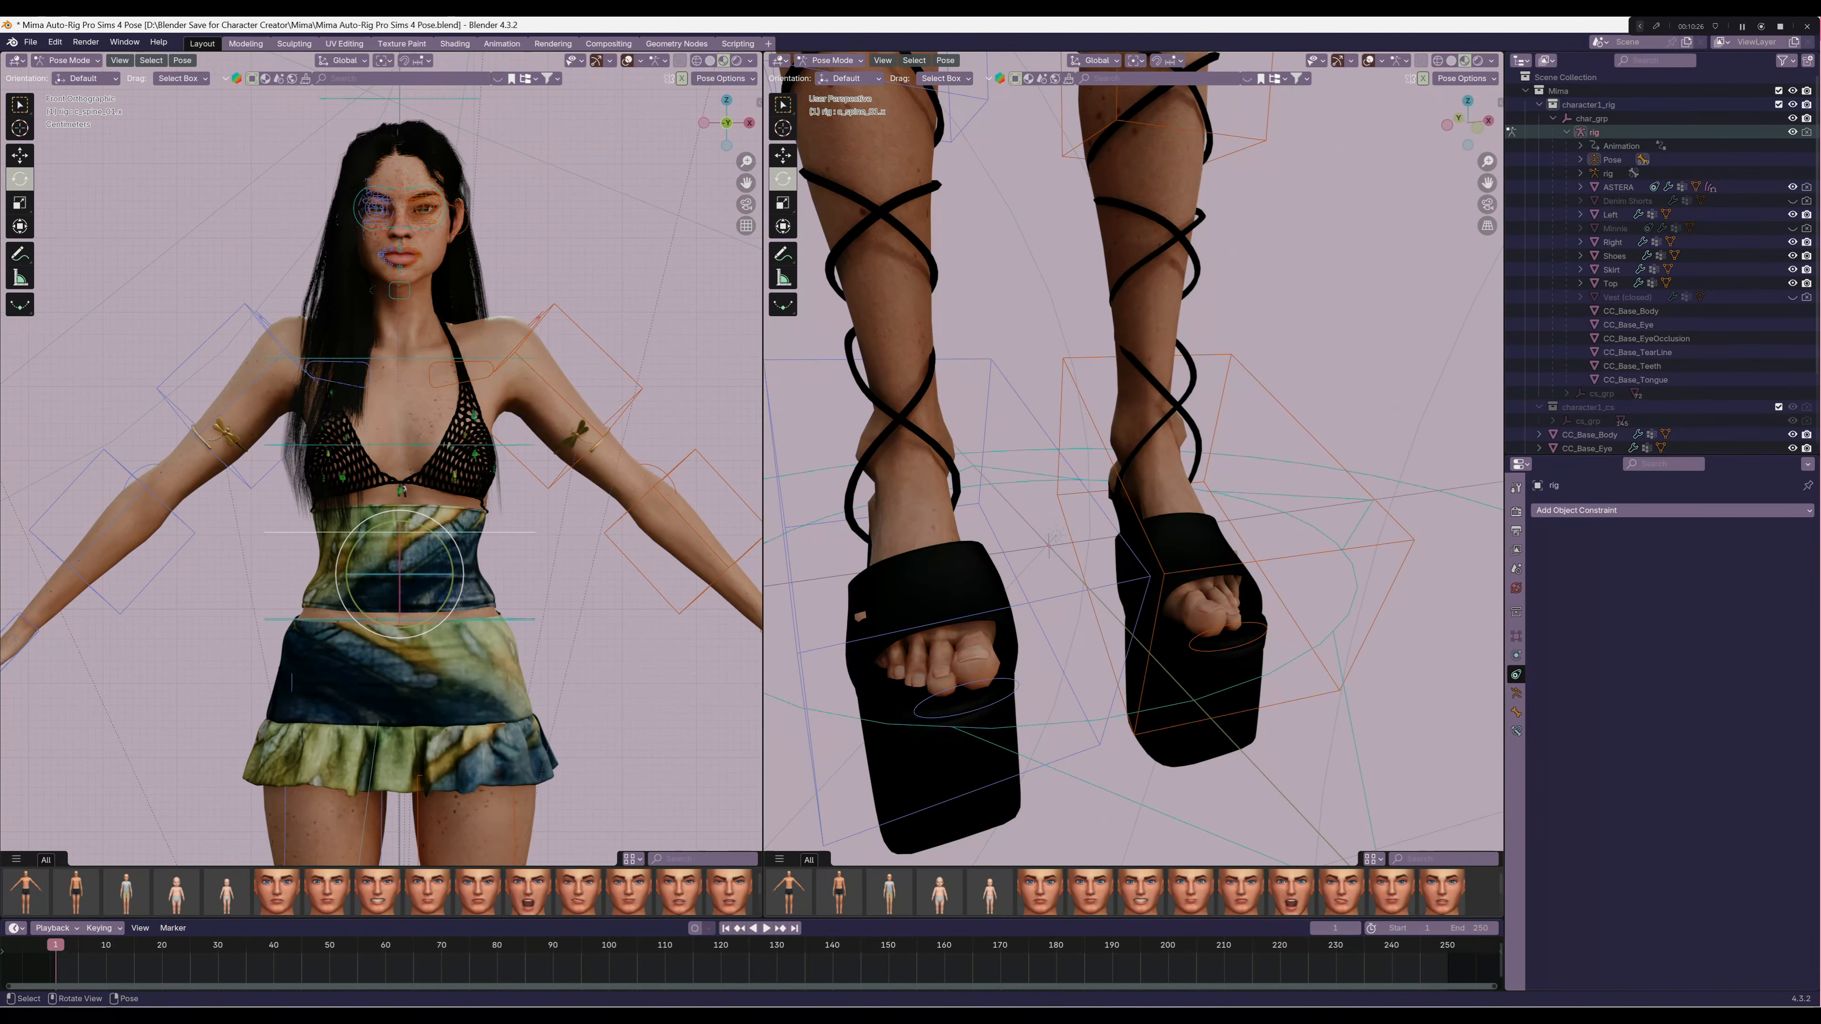
{"action": "middle_click_drag", "start_coordinate": [1248, 538], "coordinate": [1495, 409]}
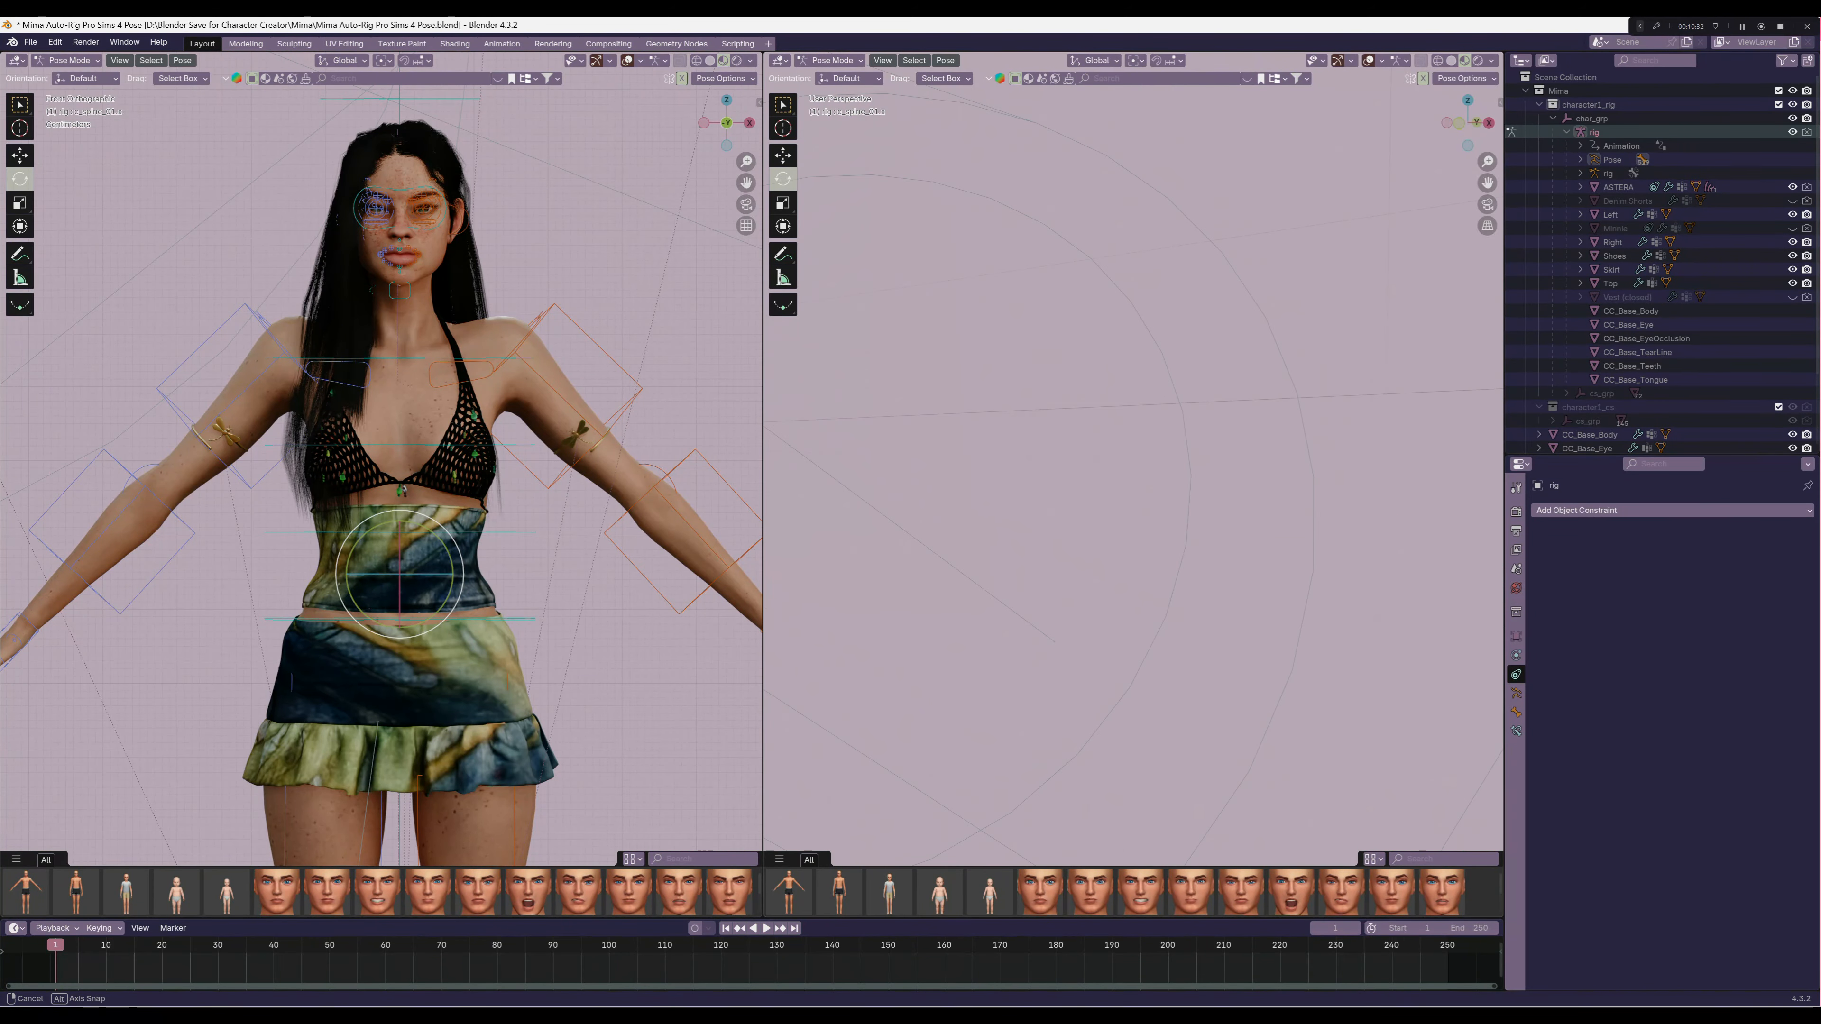
{"action": "middle_click_drag", "start_coordinate": [939, 489], "coordinate": [1415, 375], "text": "shift"}
{"action": "scroll", "coordinate": [1248, 495], "scroll_direction": "up", "scroll_amount": 6}
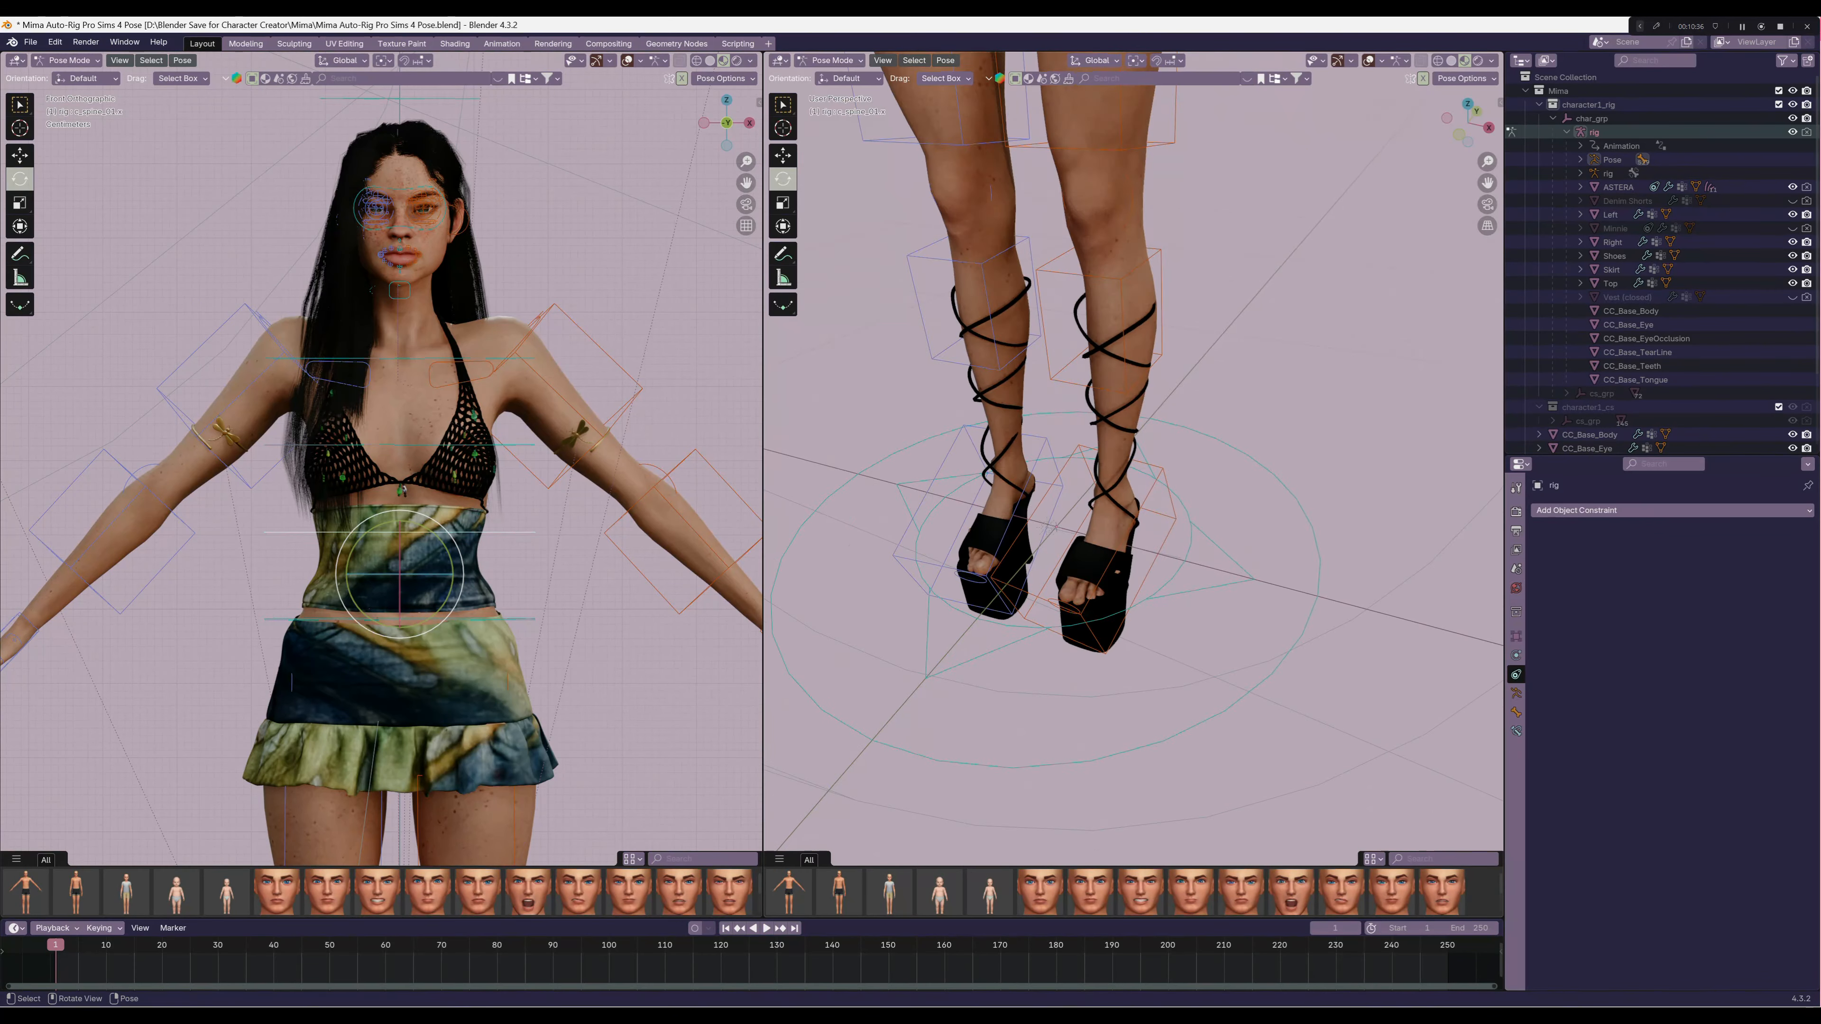
{"action": "middle_click_drag", "start_coordinate": [1248, 495], "coordinate": [1100, 623]}
{"action": "scroll", "coordinate": [1118, 495], "scroll_direction": "down", "scroll_amount": 7}
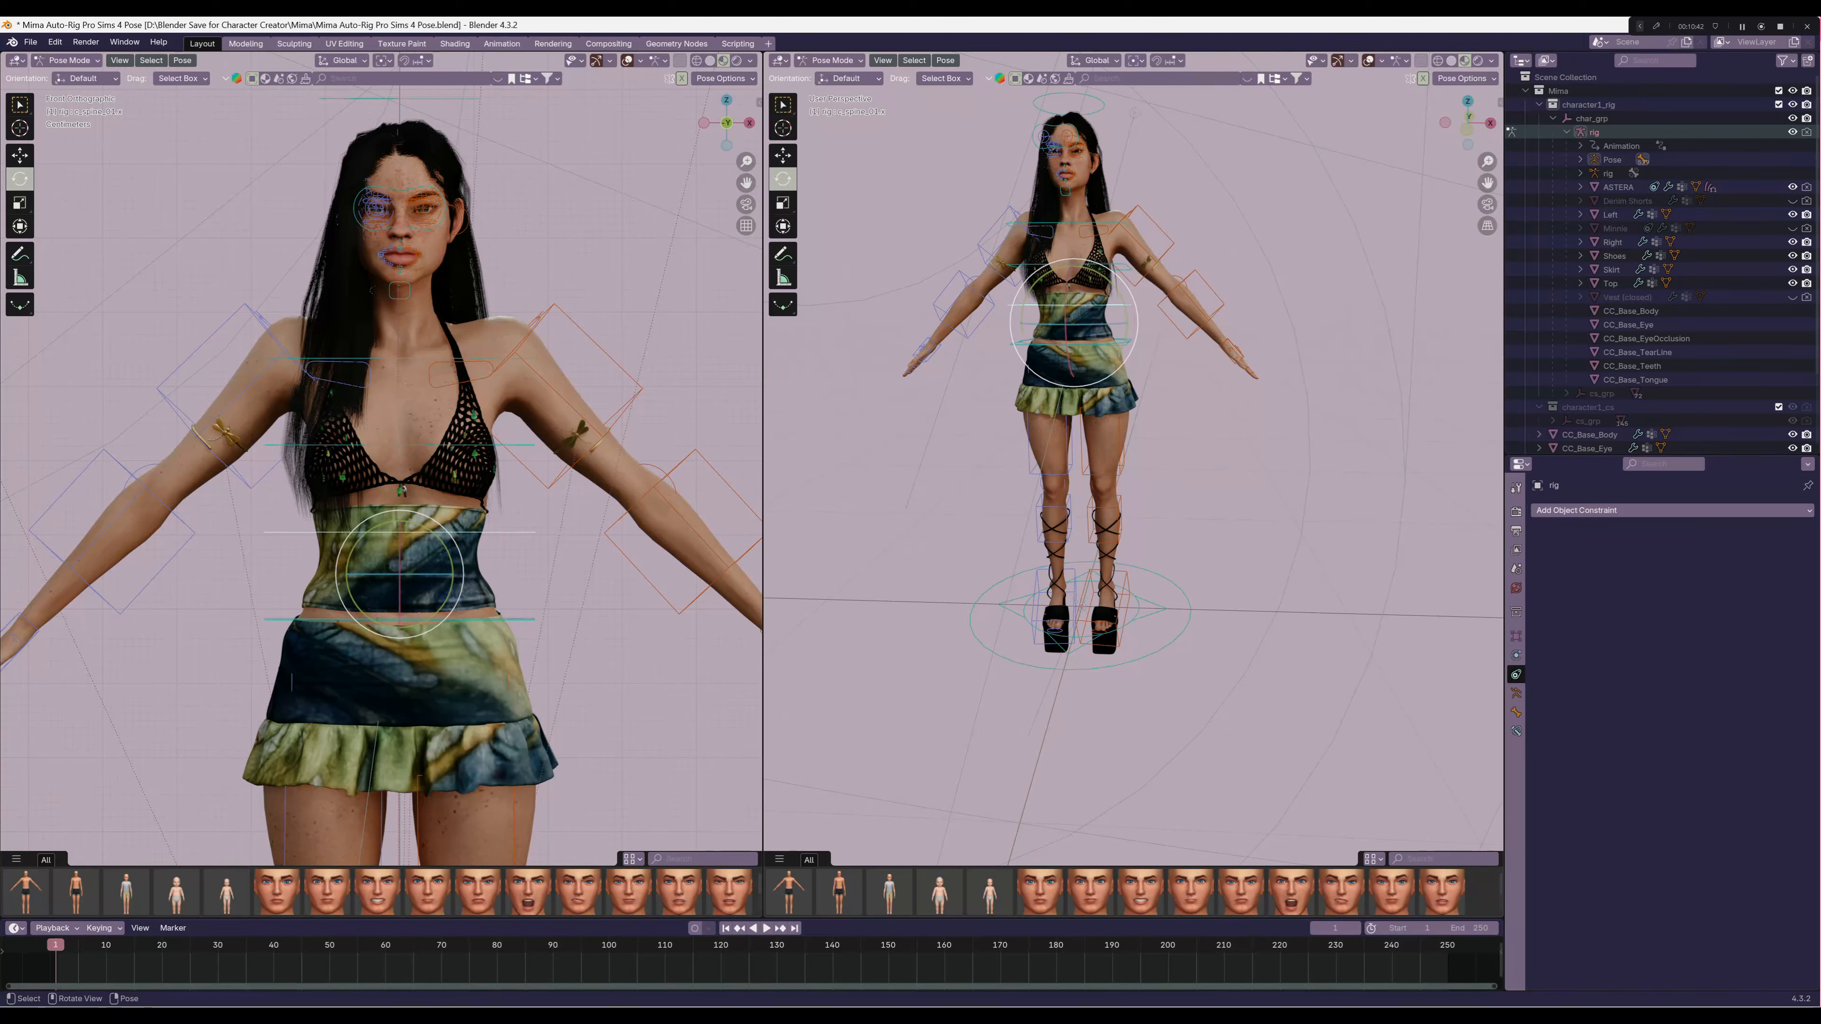
Select all of the rig's pose controls and apply the current pose as the rest pose with Auto-Rig Pro, without preserving animation
{"action": "left_click", "coordinate": [1121, 463]}
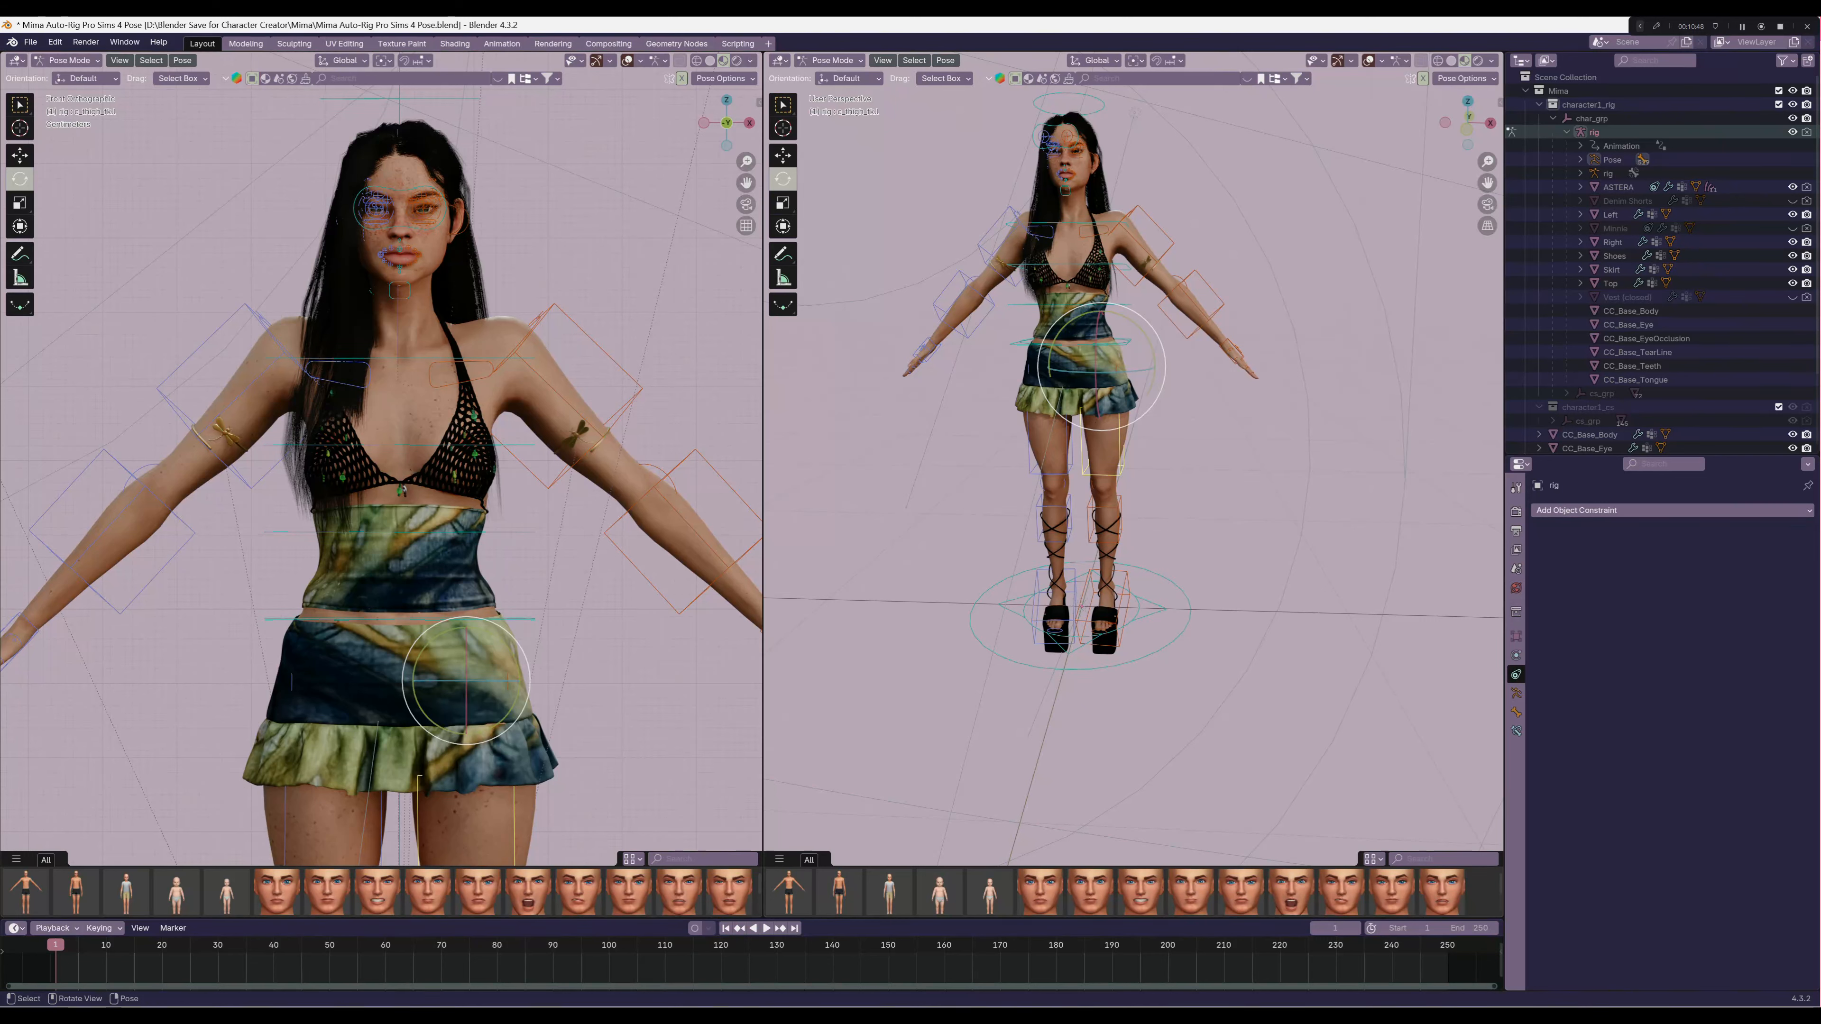
{"action": "key", "text": "n"}
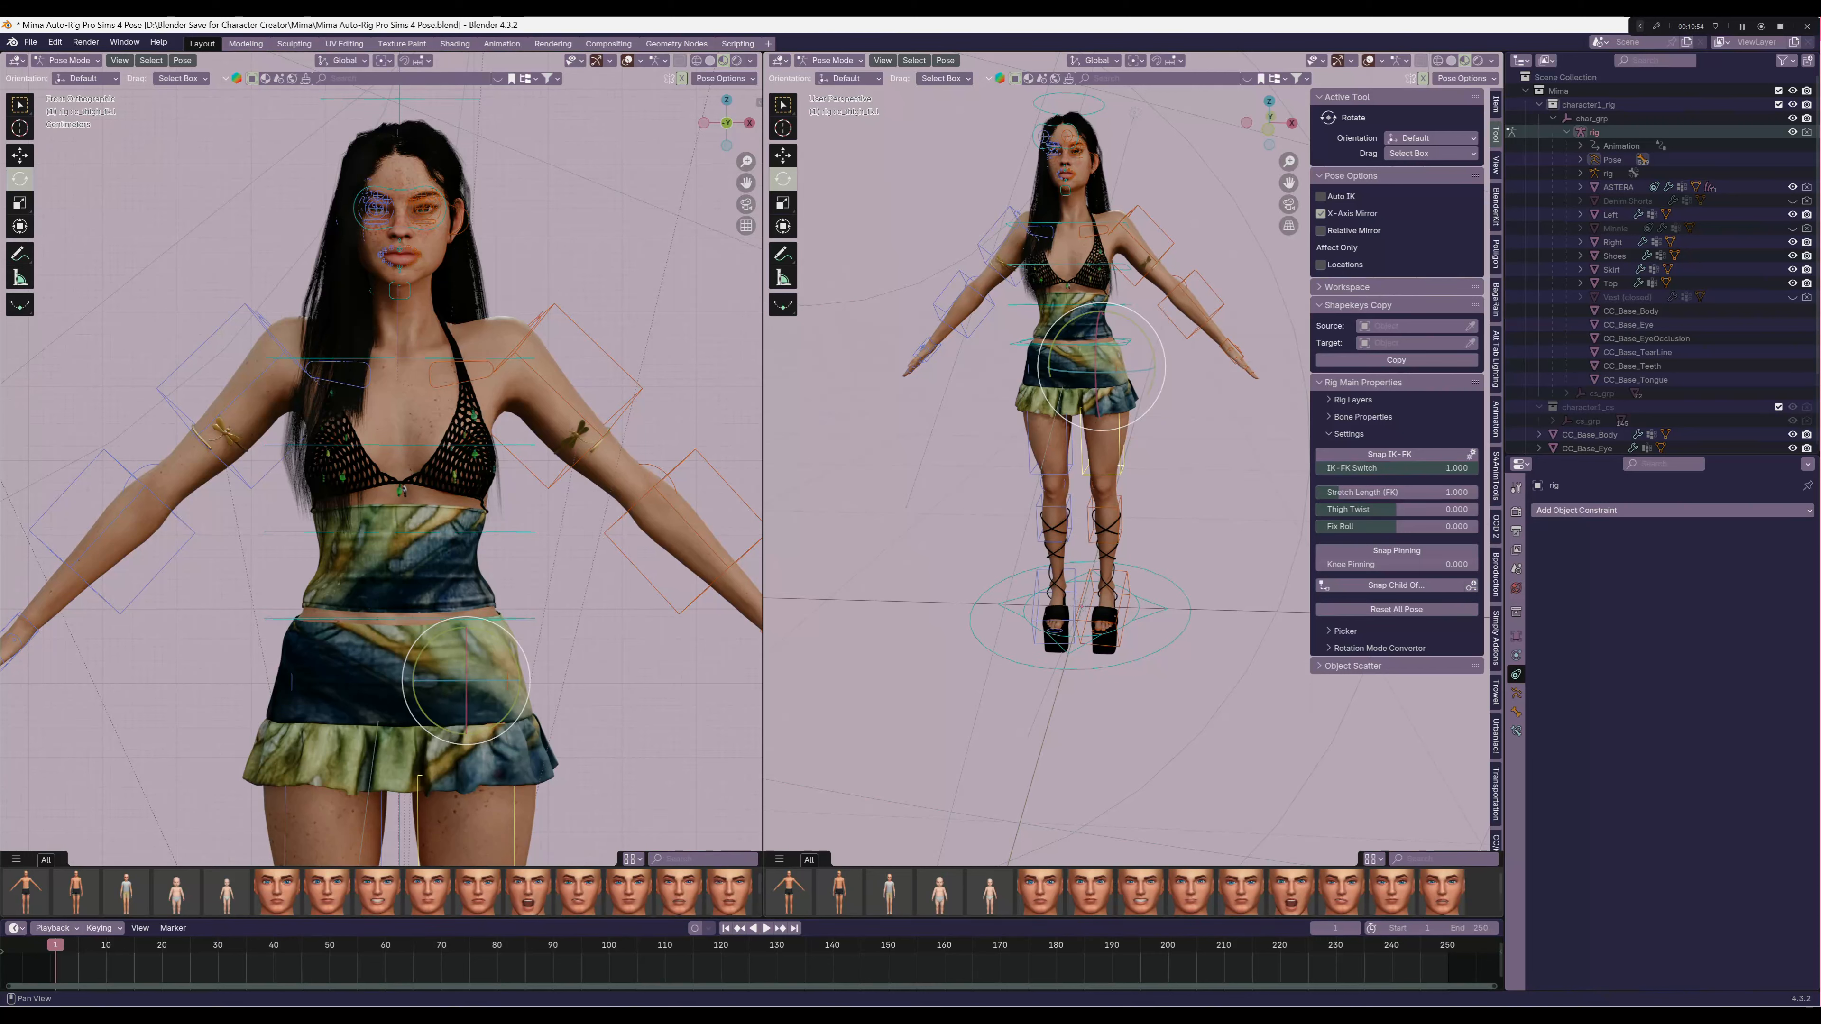
{"action": "scroll", "coordinate": [1496, 466], "scroll_direction": "down", "scroll_amount": 8}
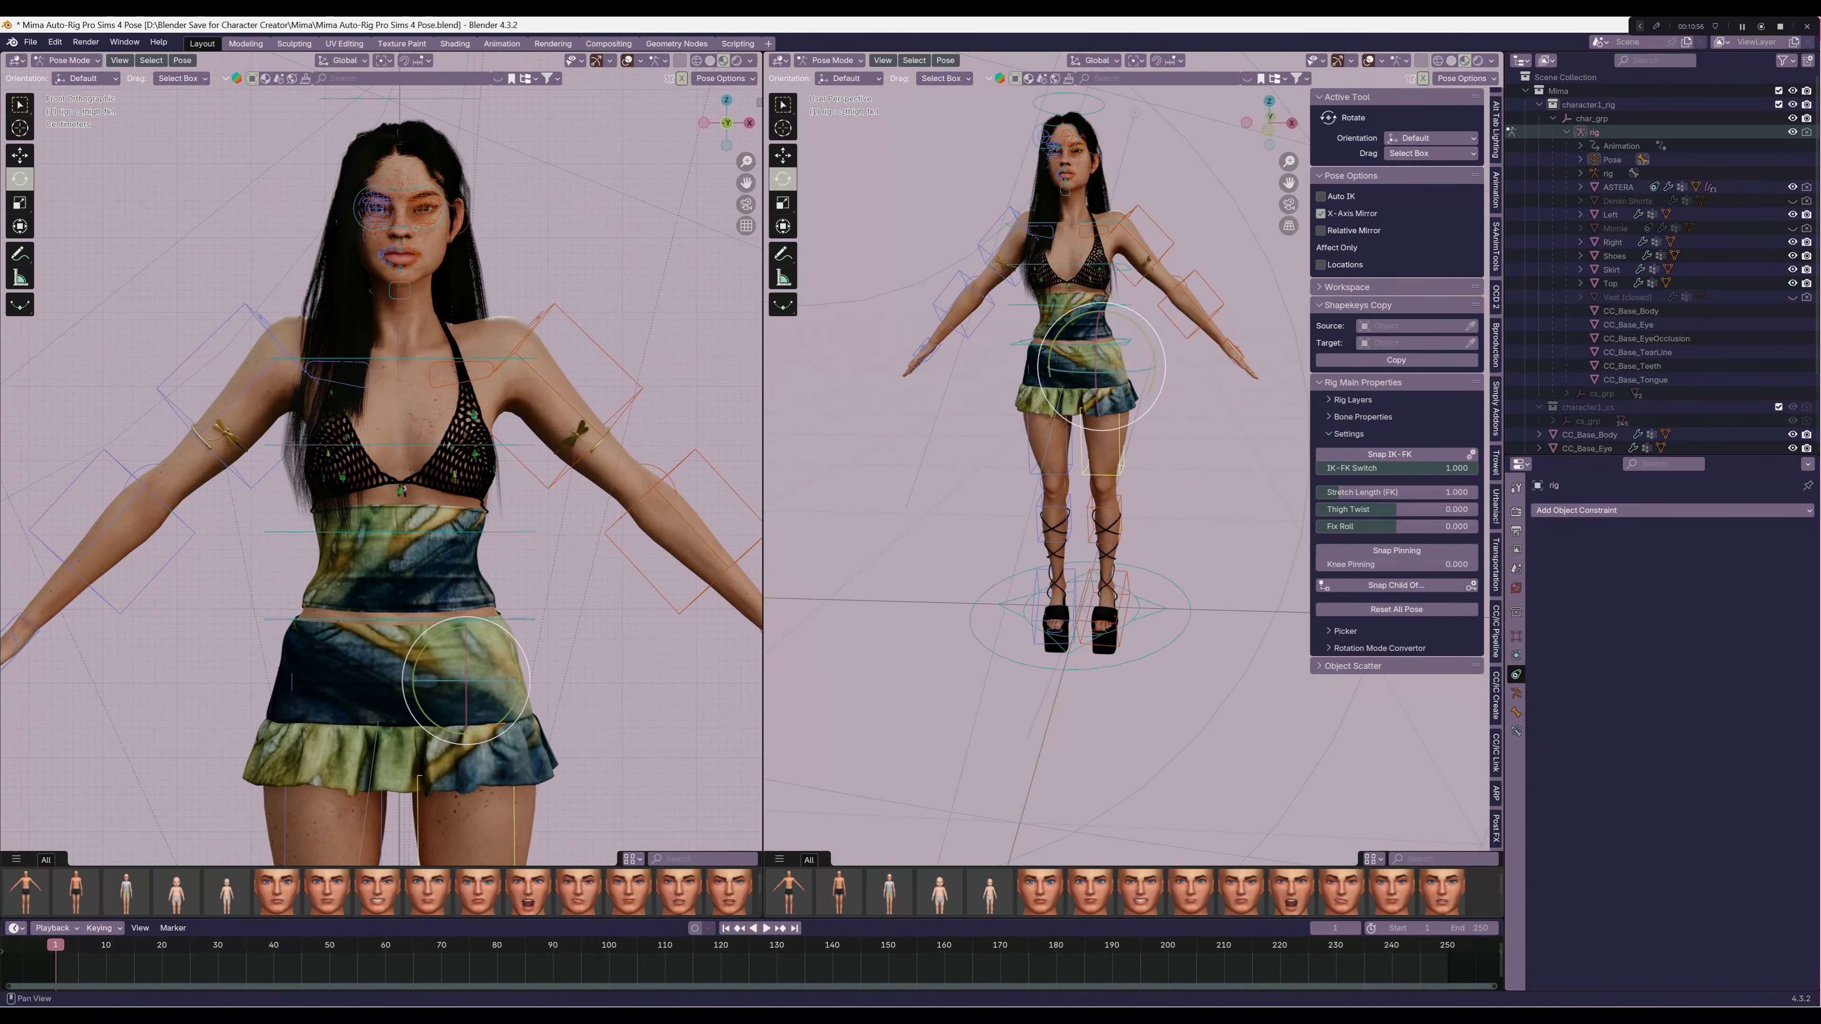
{"action": "left_click", "coordinate": [1496, 794]}
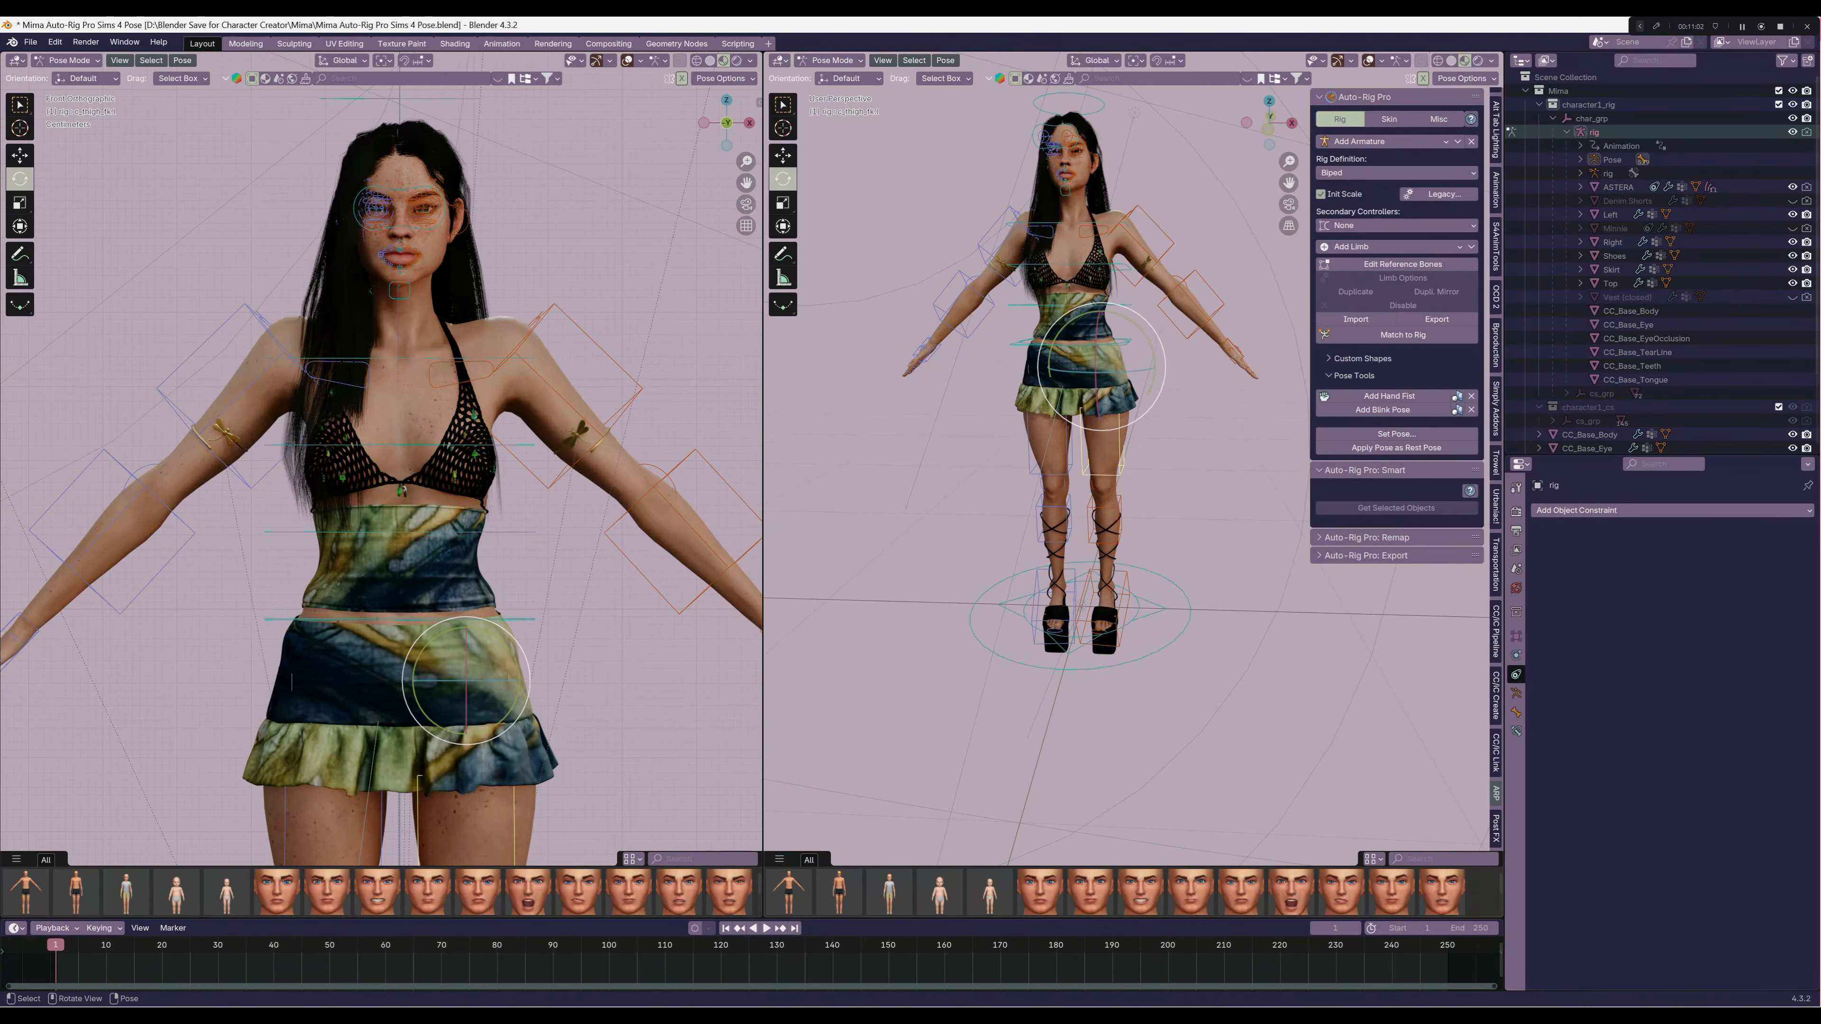
{"action": "middle_click_drag", "start_coordinate": [1162, 488], "coordinate": [1199, 554]}
{"action": "key", "text": "a"}
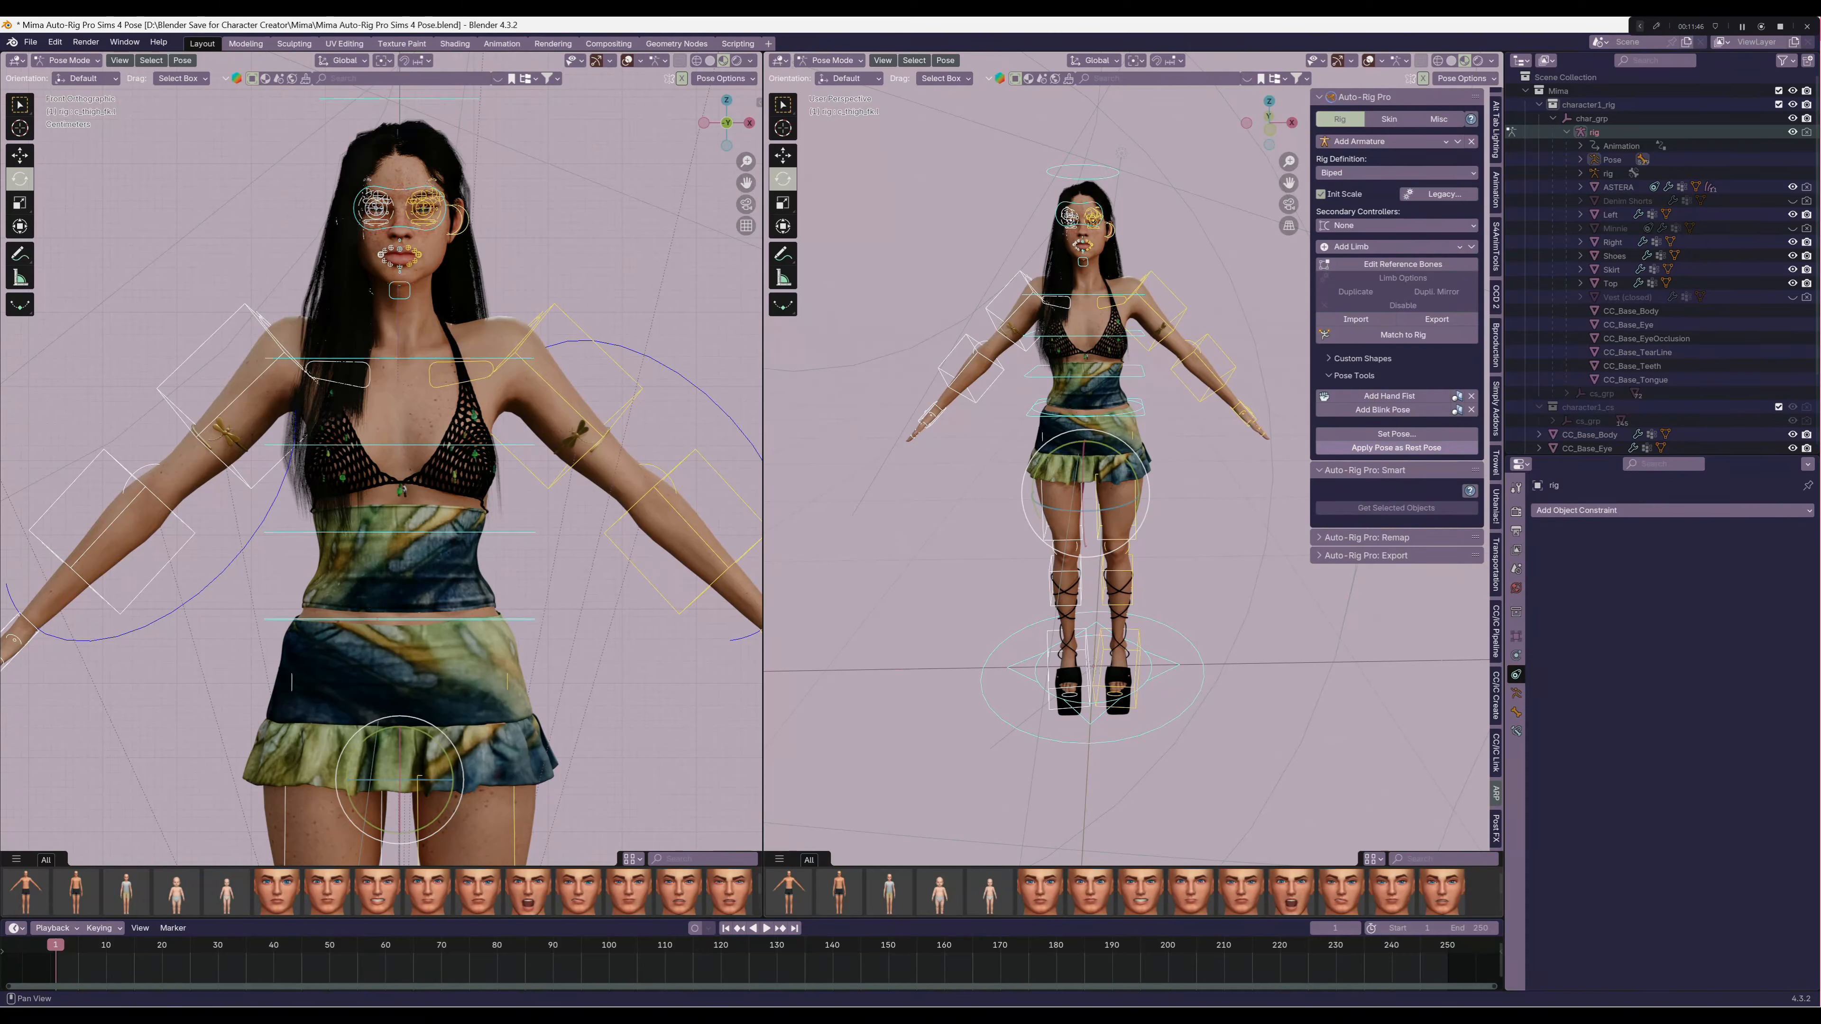
{"action": "left_click", "coordinate": [1396, 448]}
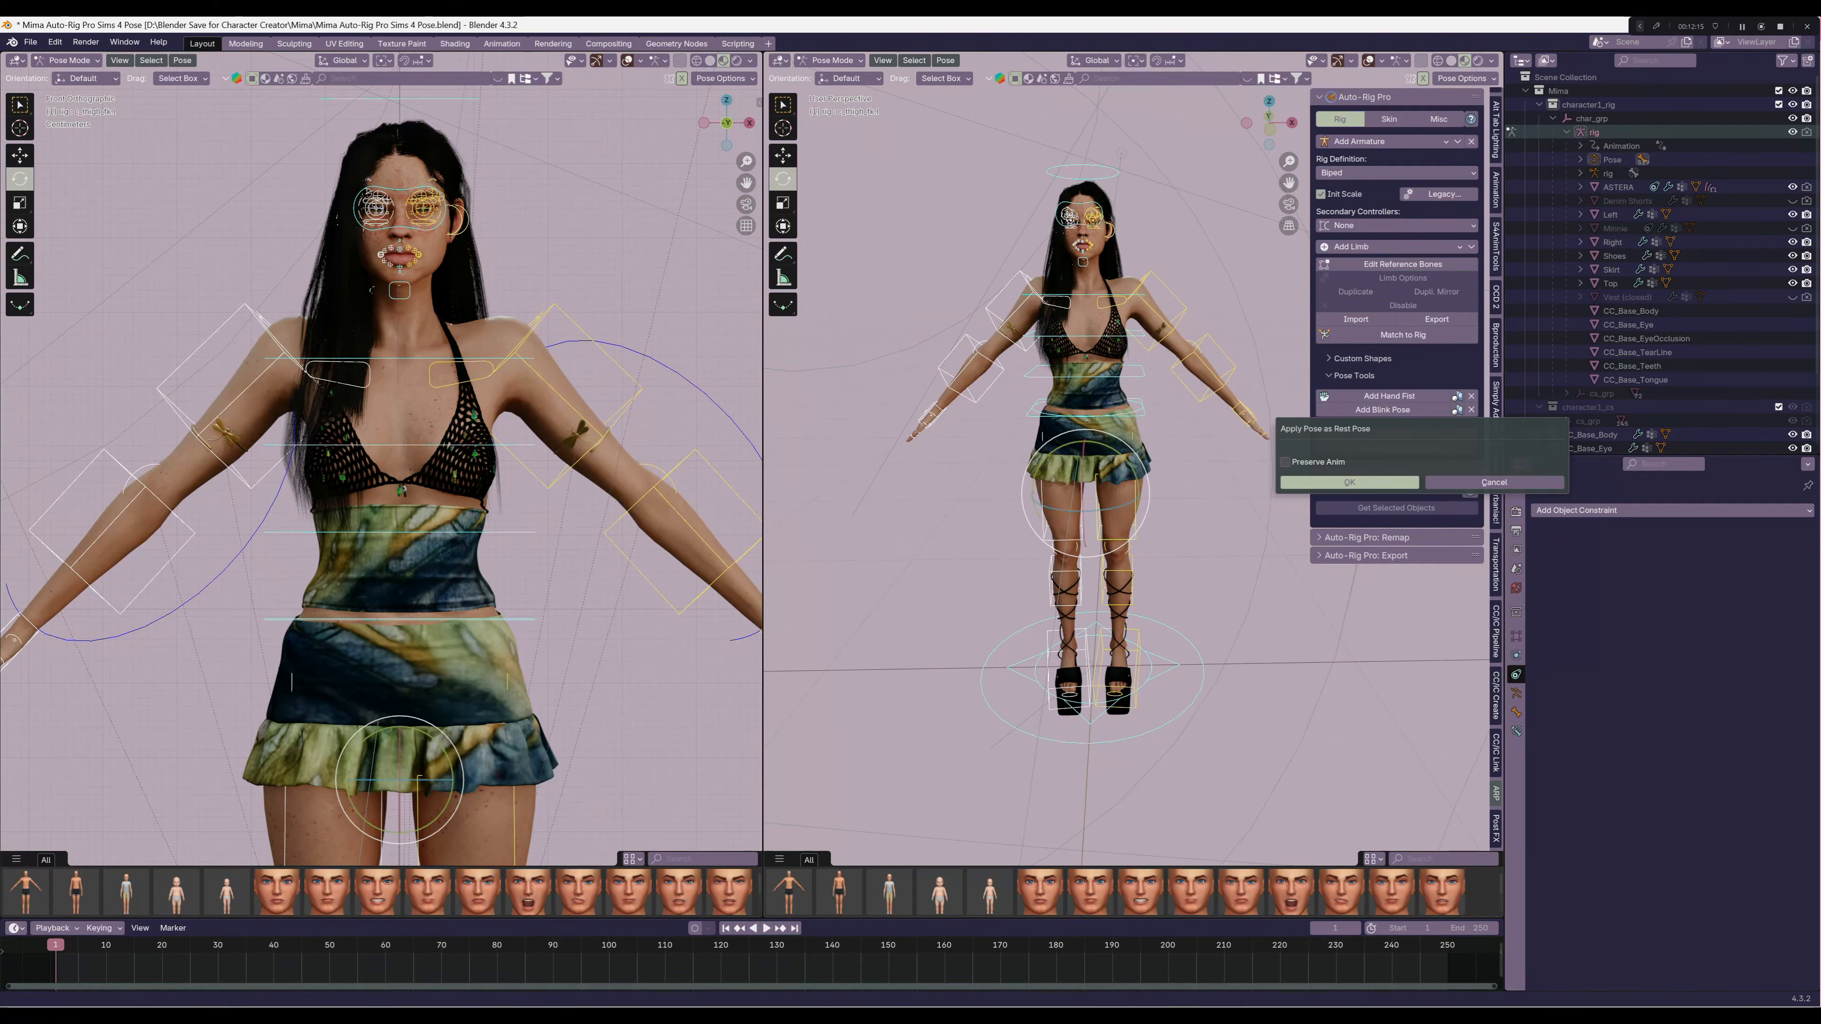
{"action": "key", "text": "Return"}
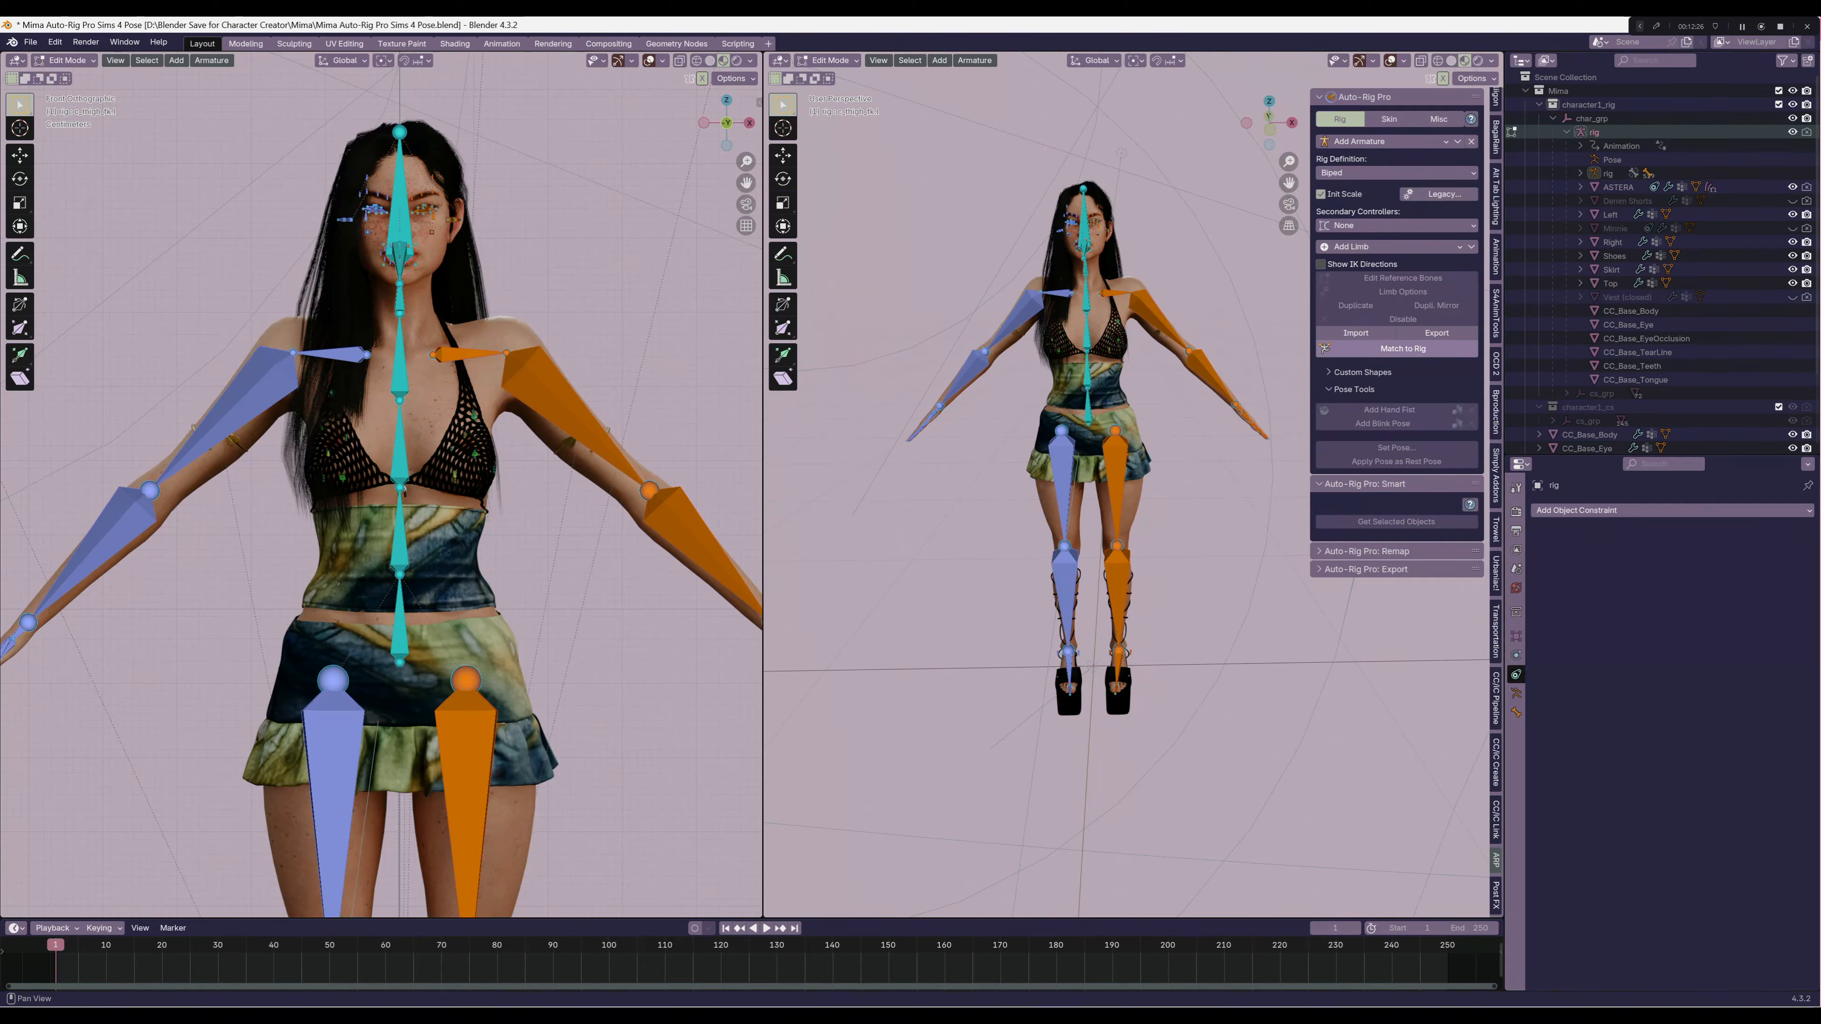
Run Match to Rig on the reference bones and return the rig to Object Mode
{"action": "left_click", "coordinate": [1387, 349]}
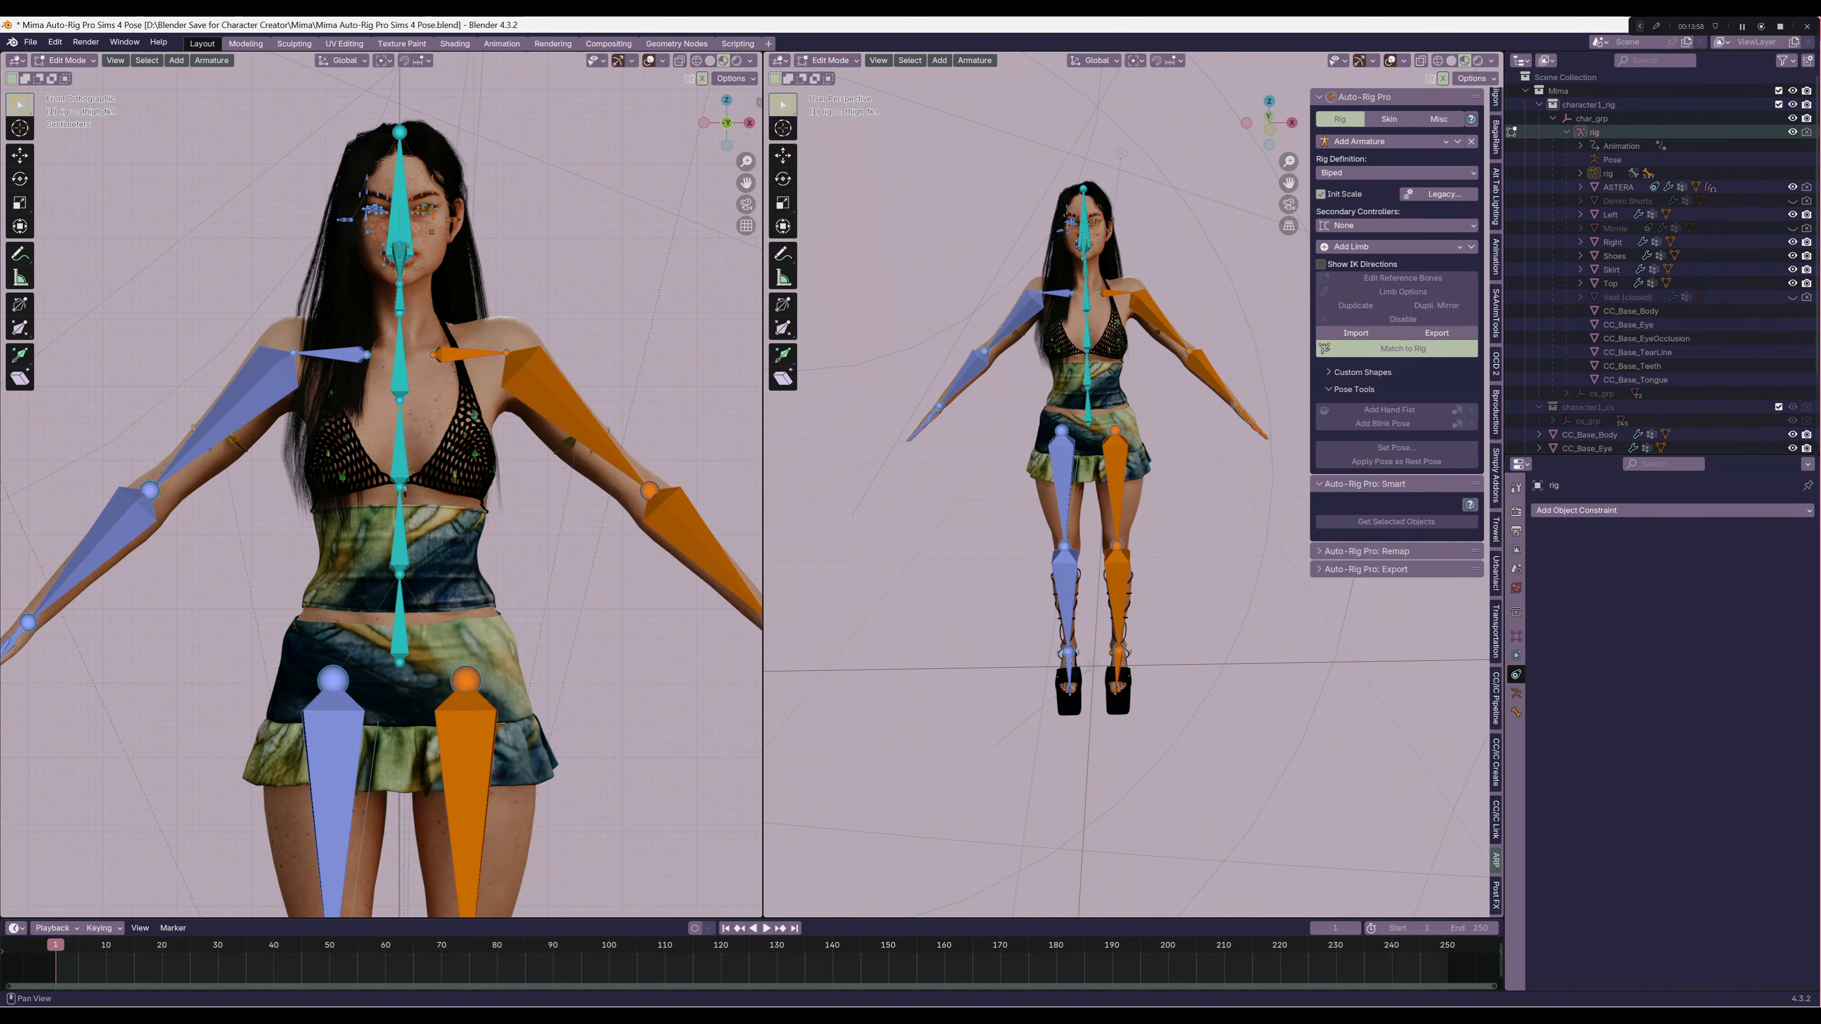
{"action": "key", "text": "ctrl+Tab"}
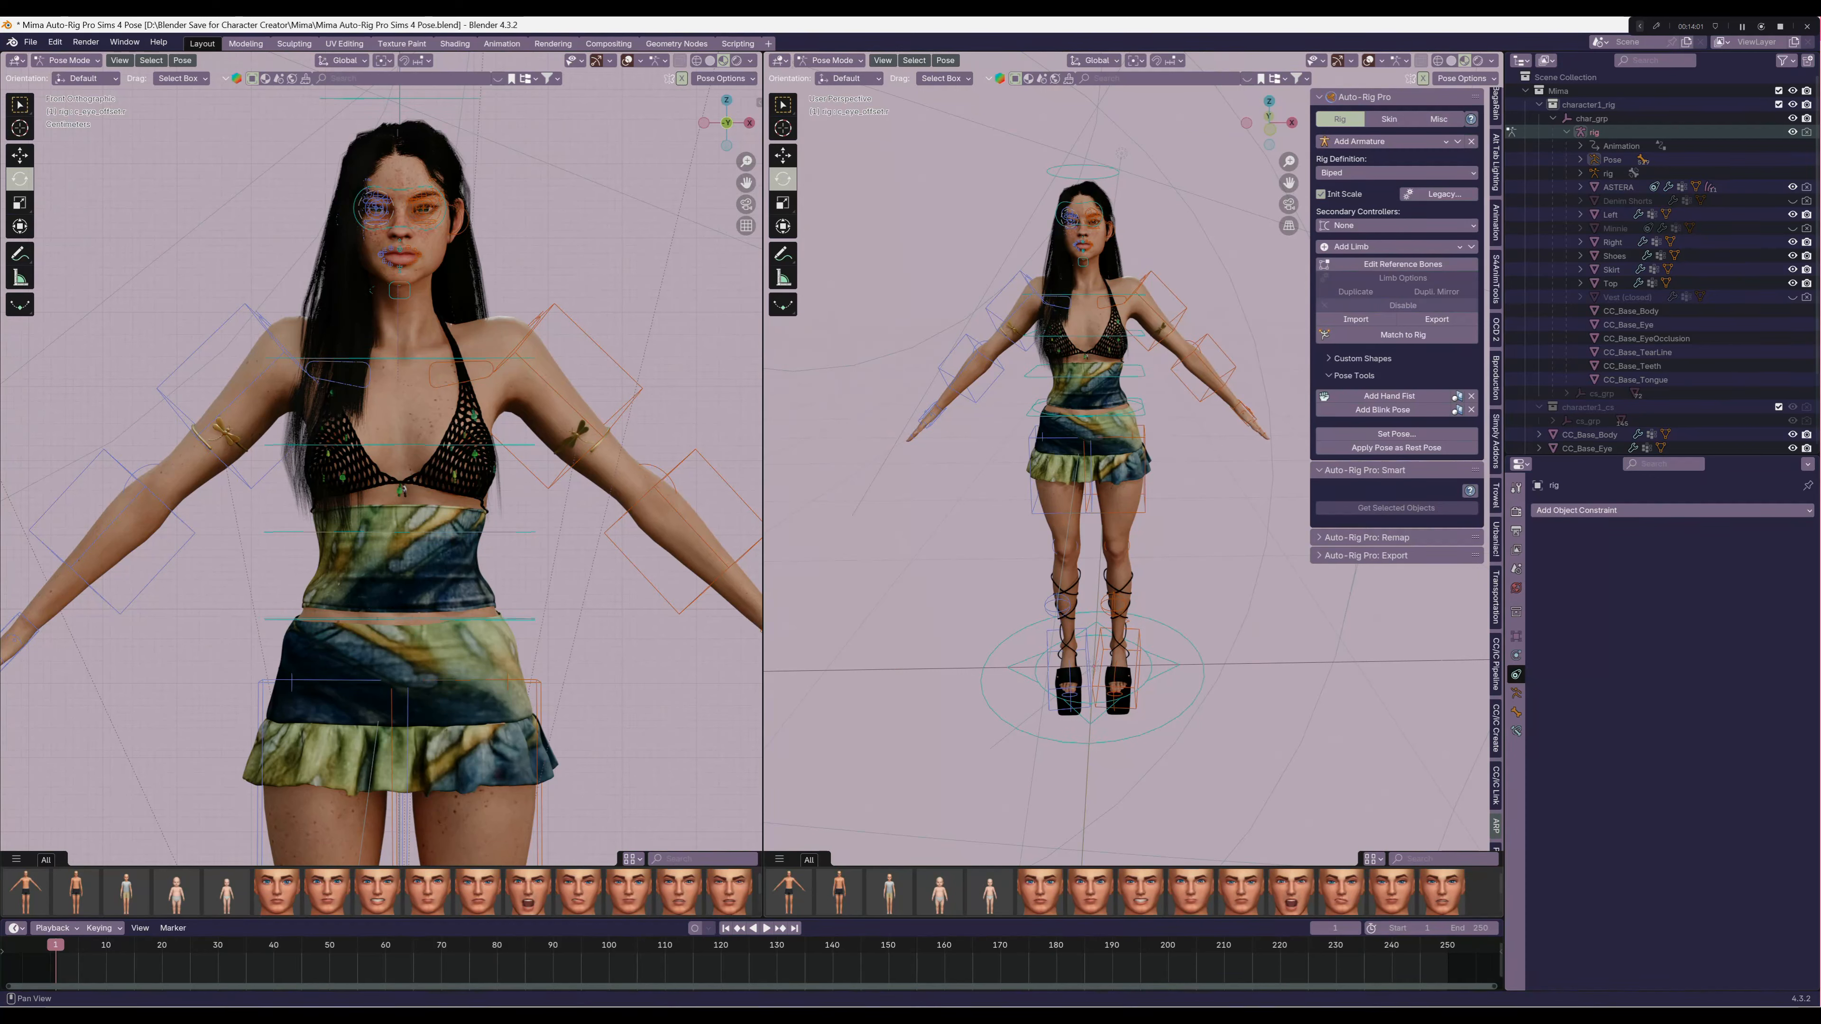
{"action": "left_click", "coordinate": [832, 61]}
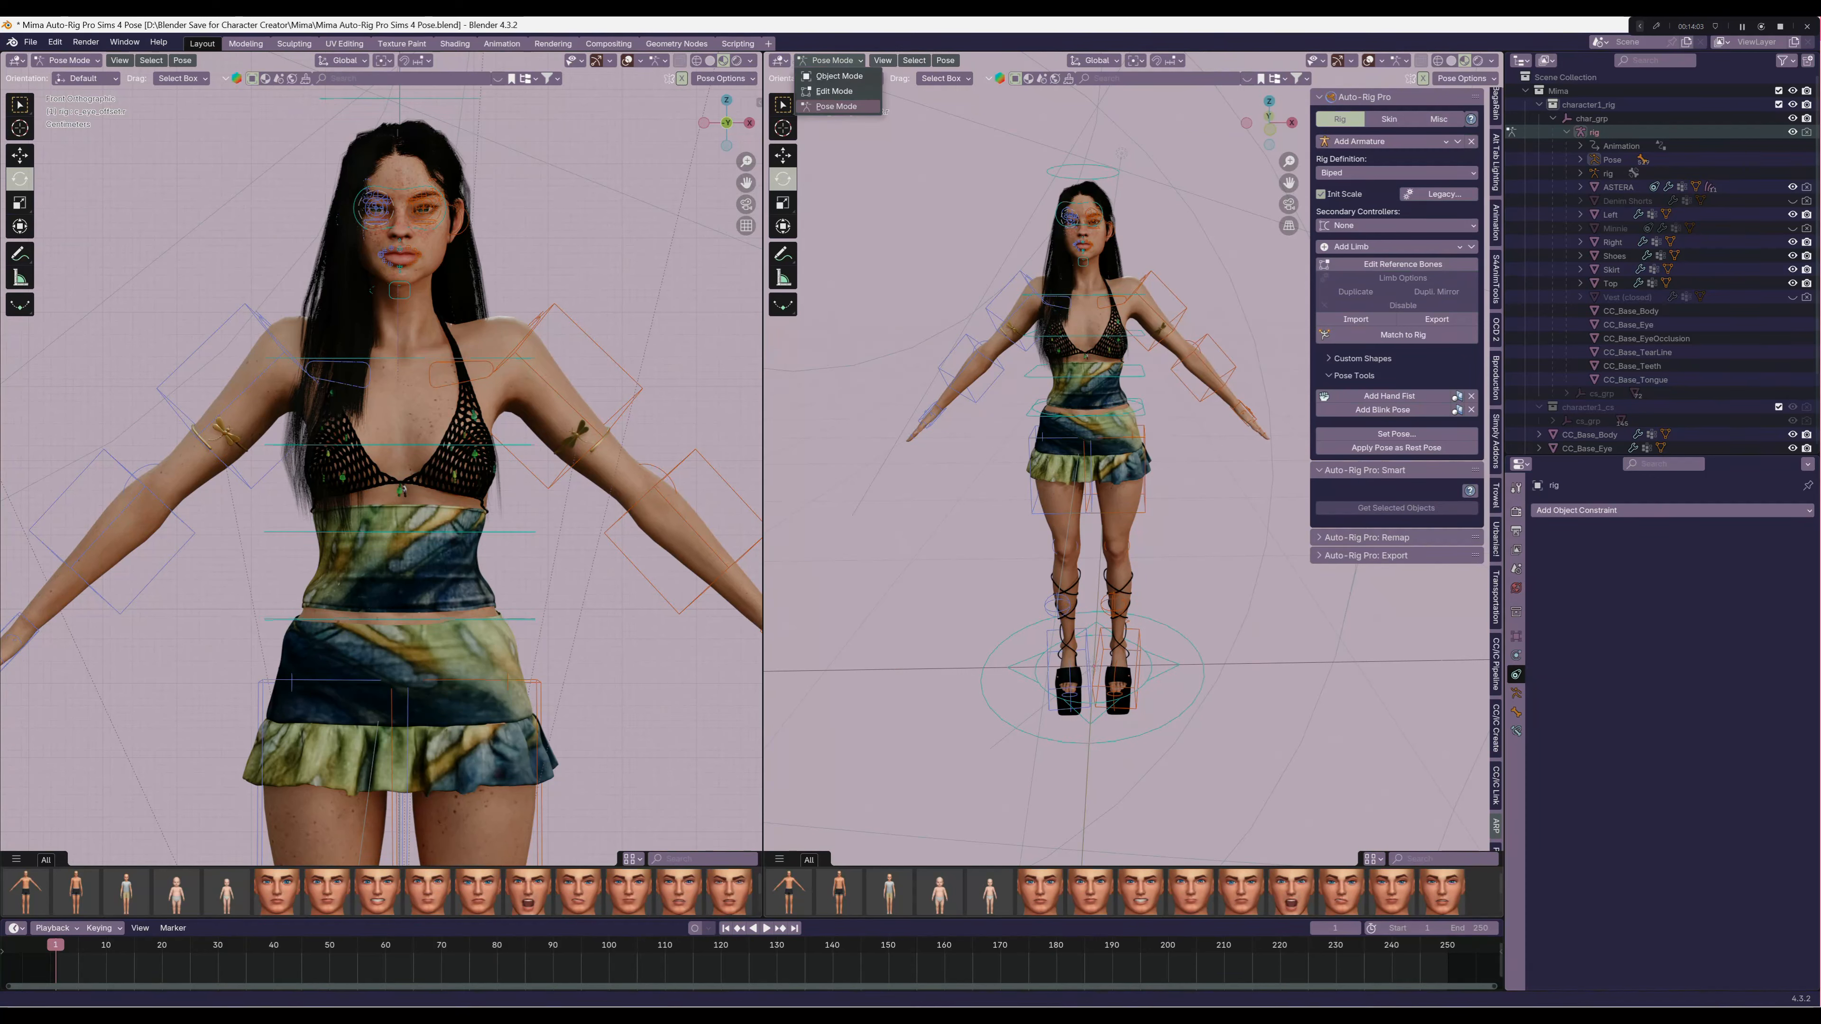
{"action": "left_click", "coordinate": [836, 76]}
Save the project as a new file named "Mima Auto-Rig Pro Sims 4 Pose with heels.blend"
{"action": "left_click", "coordinate": [30, 41]}
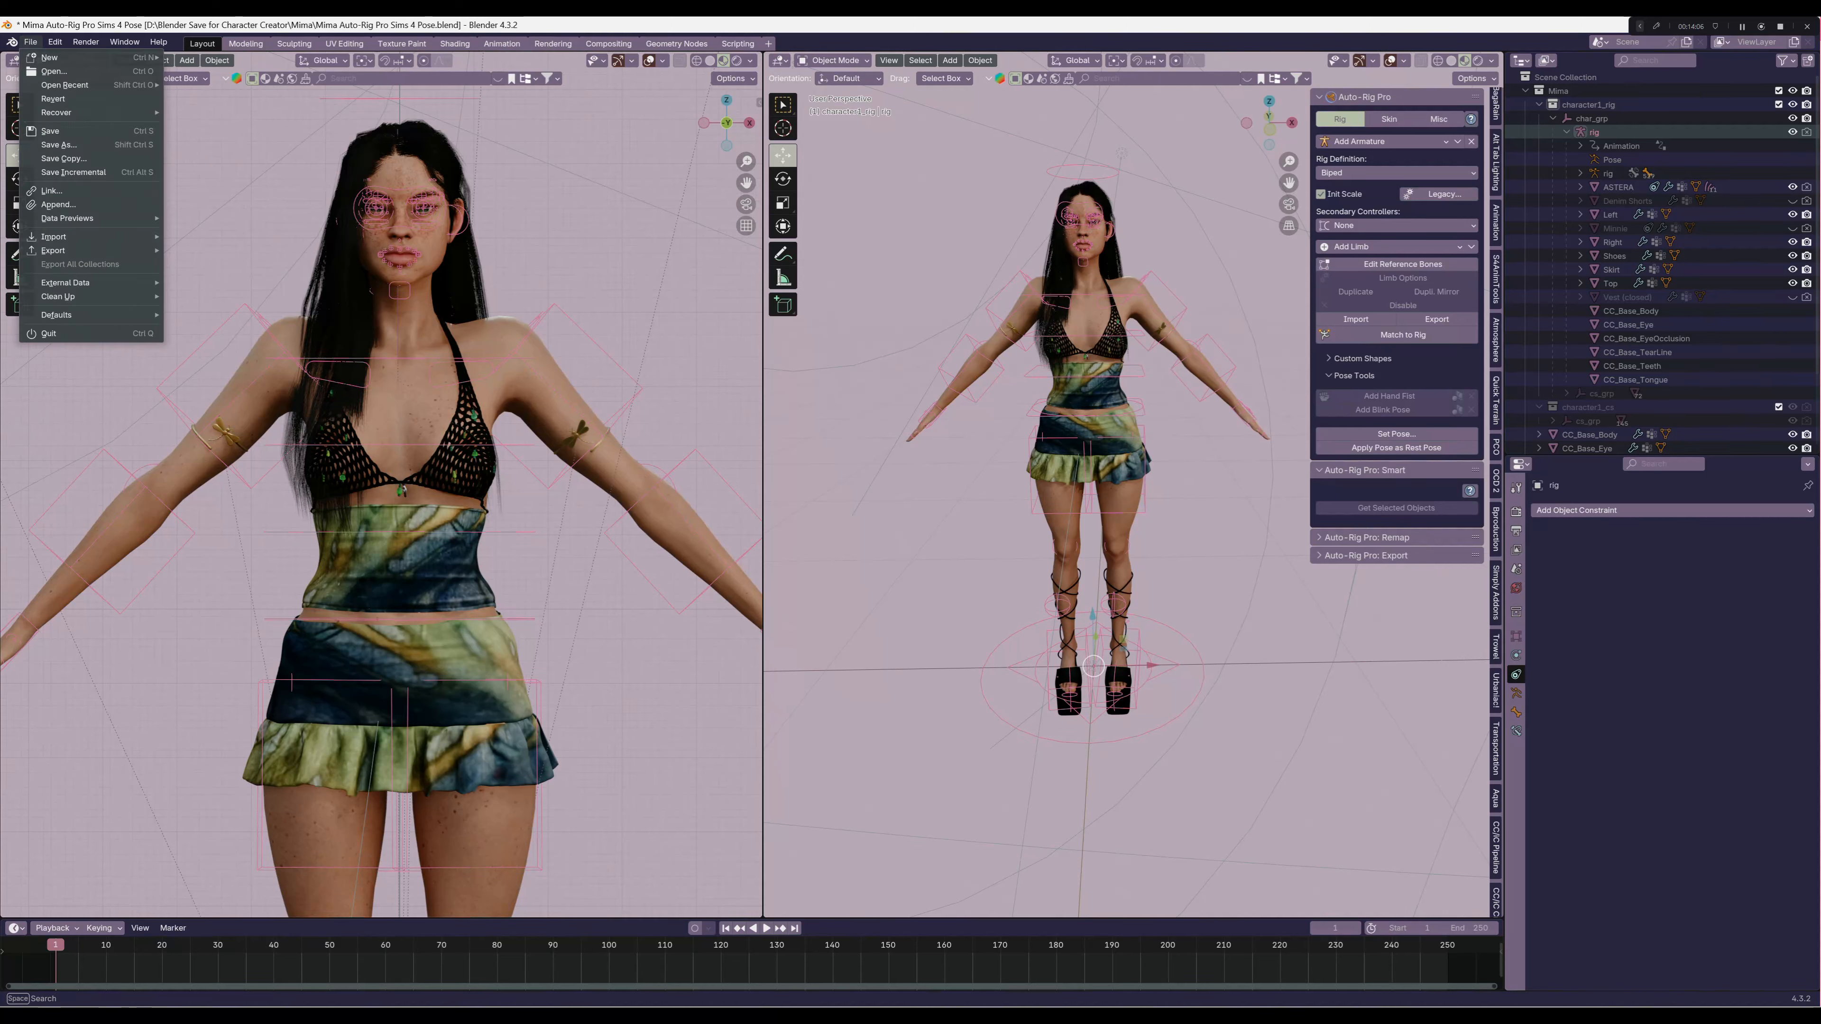
{"action": "left_click", "coordinate": [59, 144]}
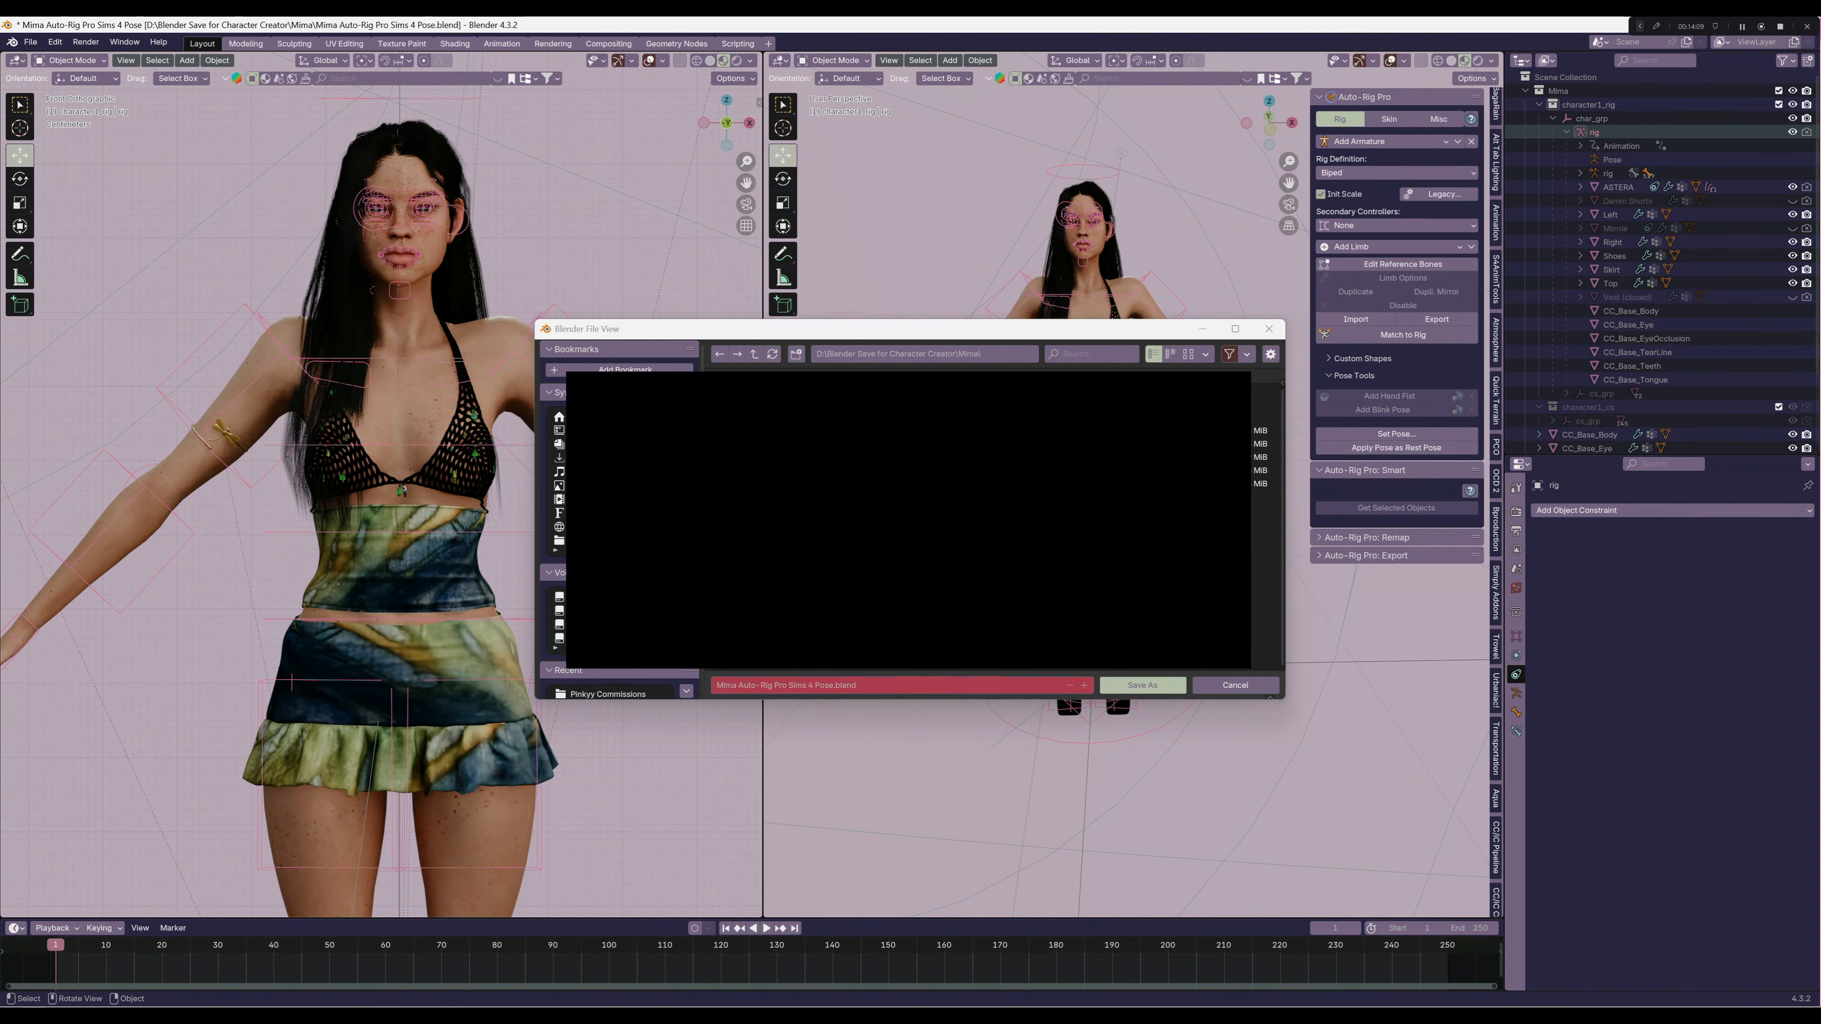
{"action": "left_click", "coordinate": [902, 686]}
{"action": "left_click", "coordinate": [833, 685]}
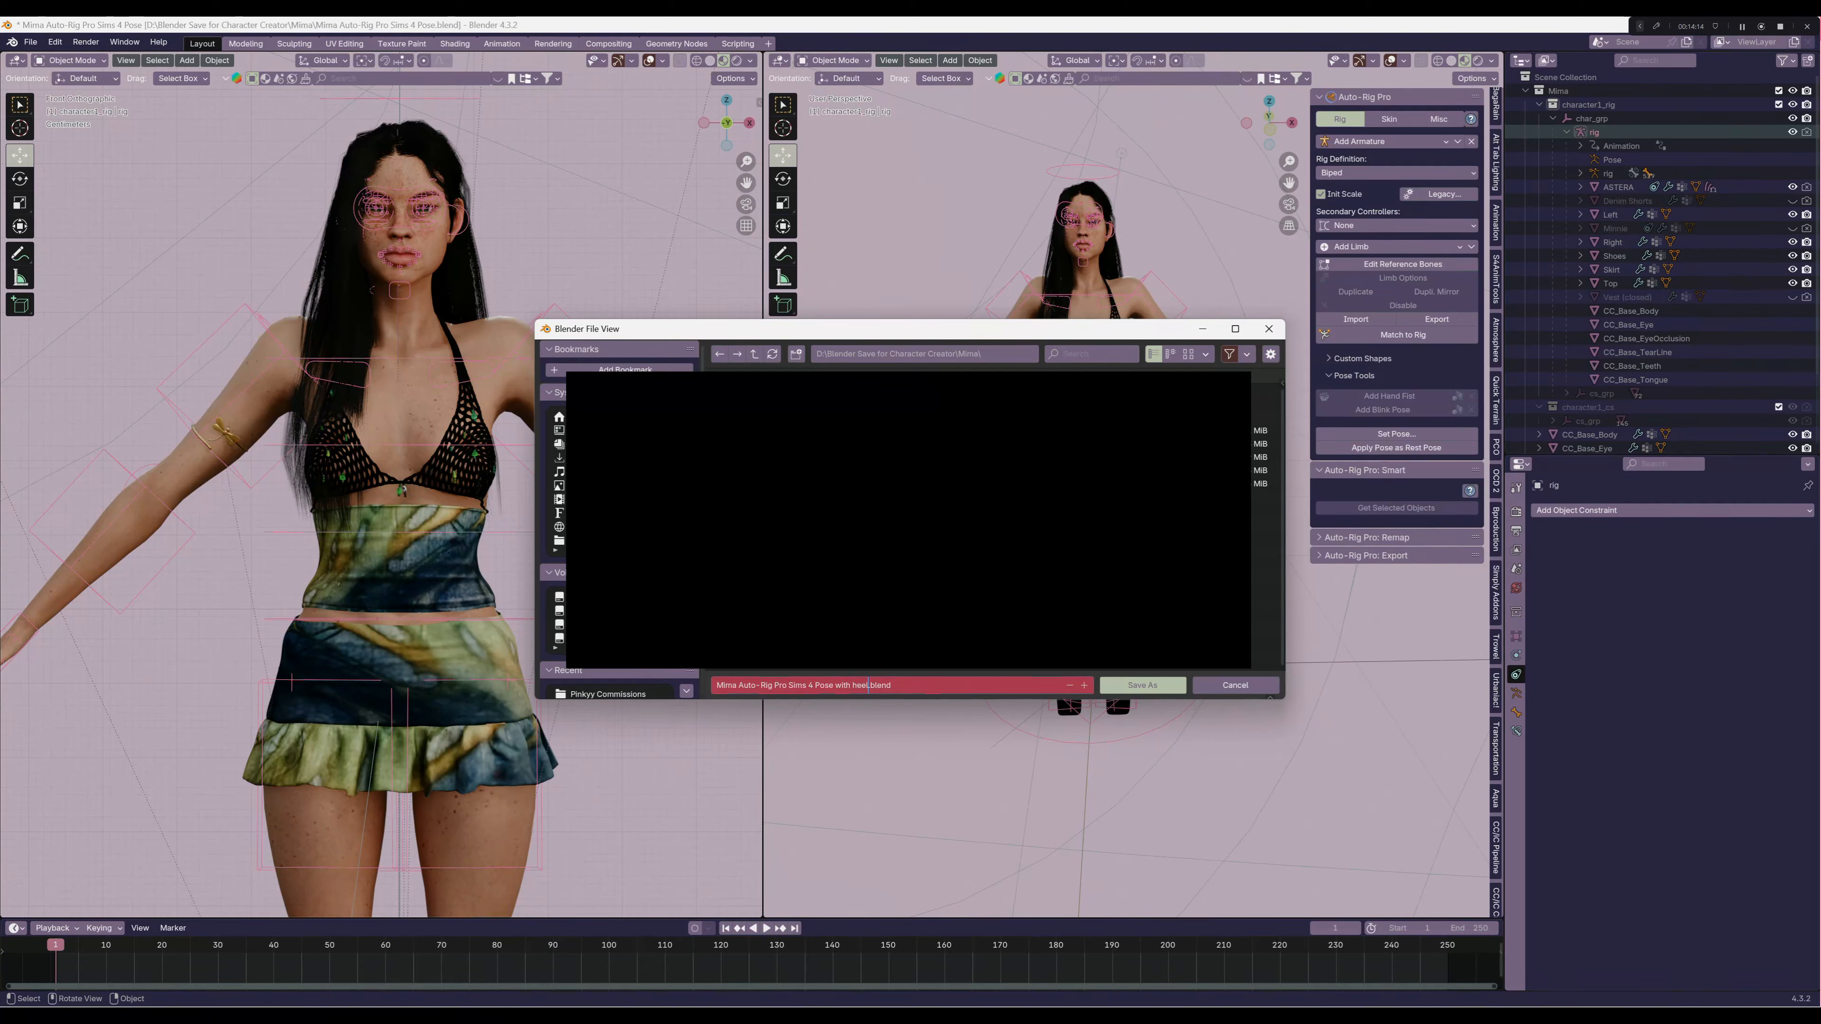
{"action": "key", "text": "Return"}
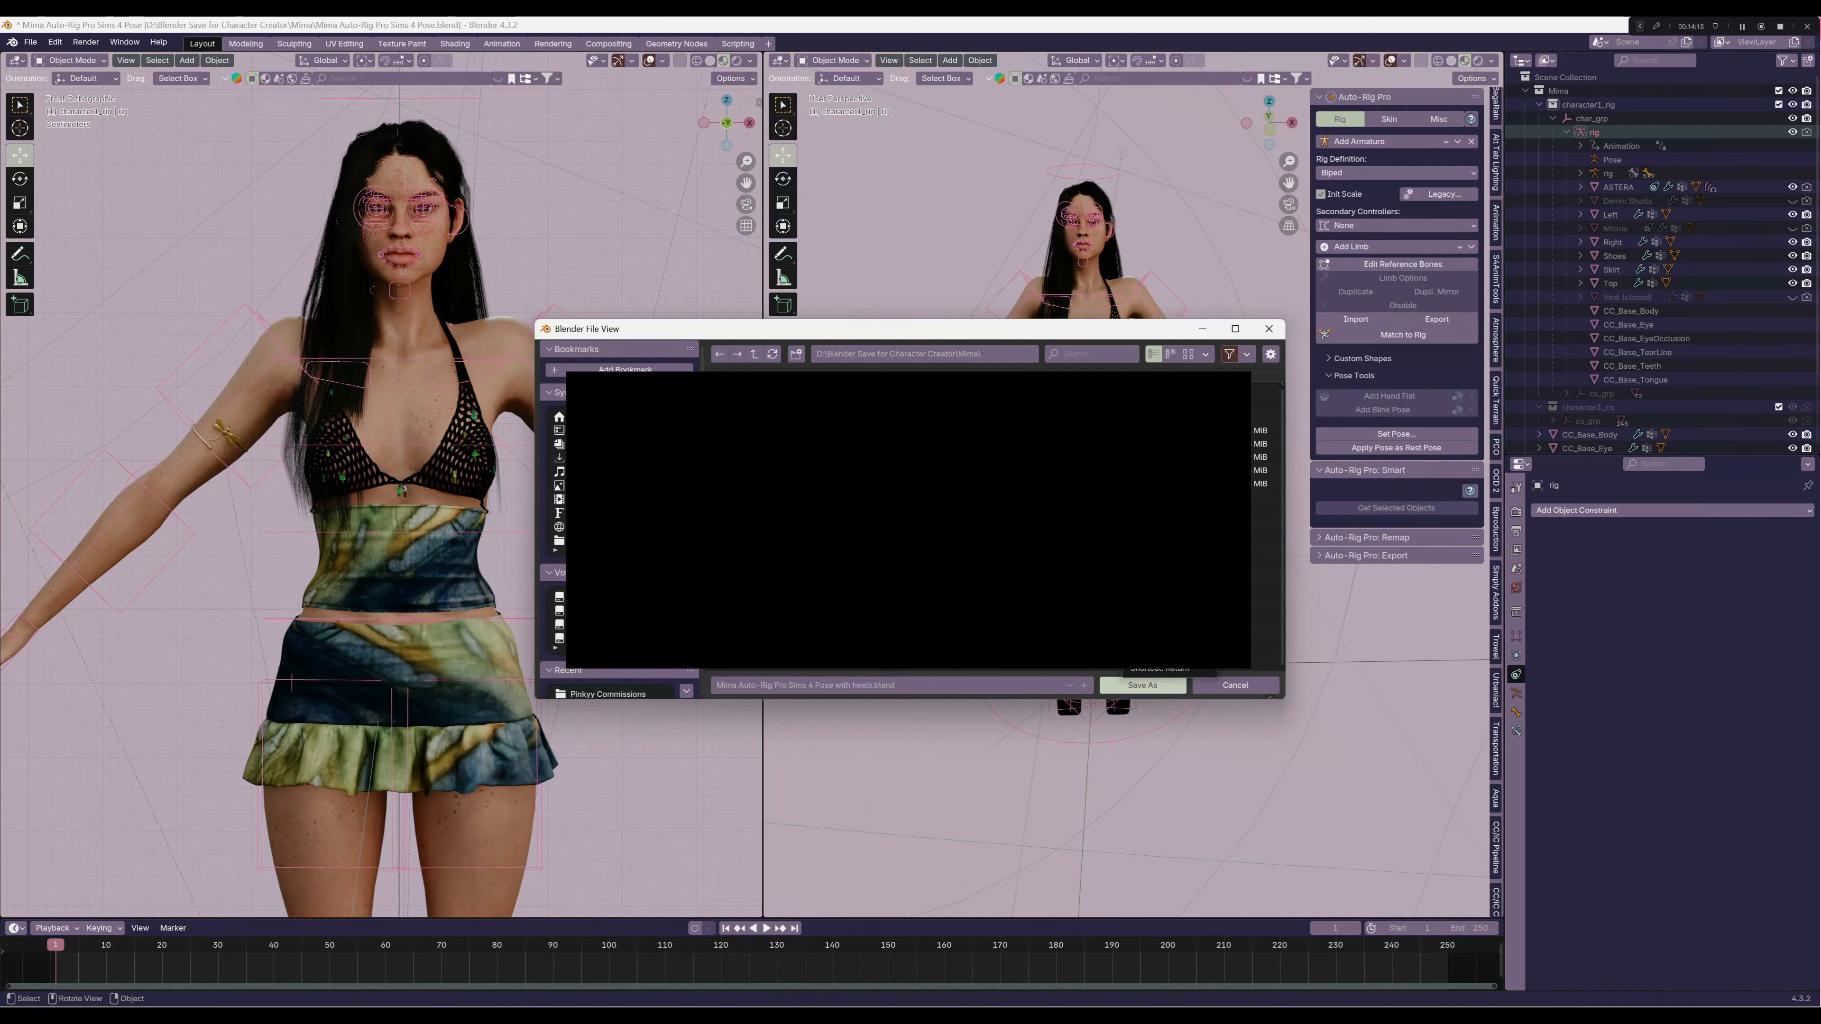
{"action": "left_click", "coordinate": [1143, 686]}
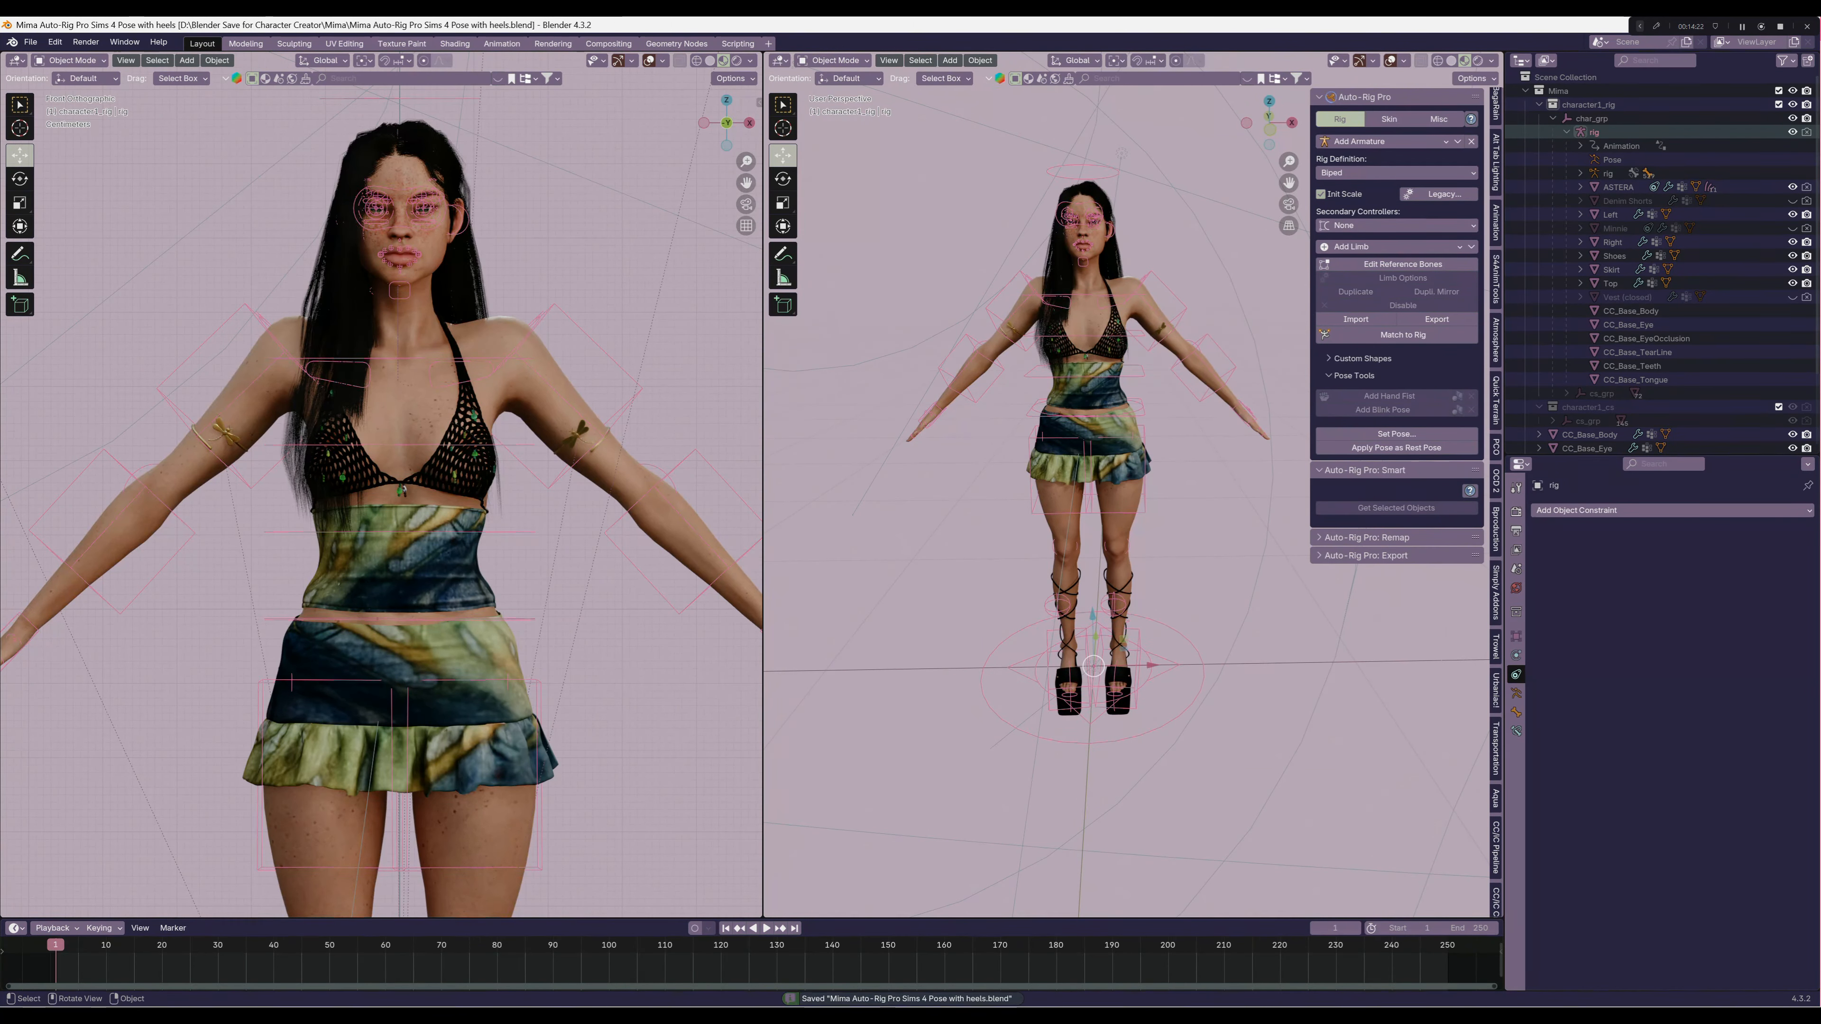
{"action": "middle_click_drag", "start_coordinate": [1147, 466], "coordinate": [1085, 479]}
{"action": "key", "text": "KP_1"}
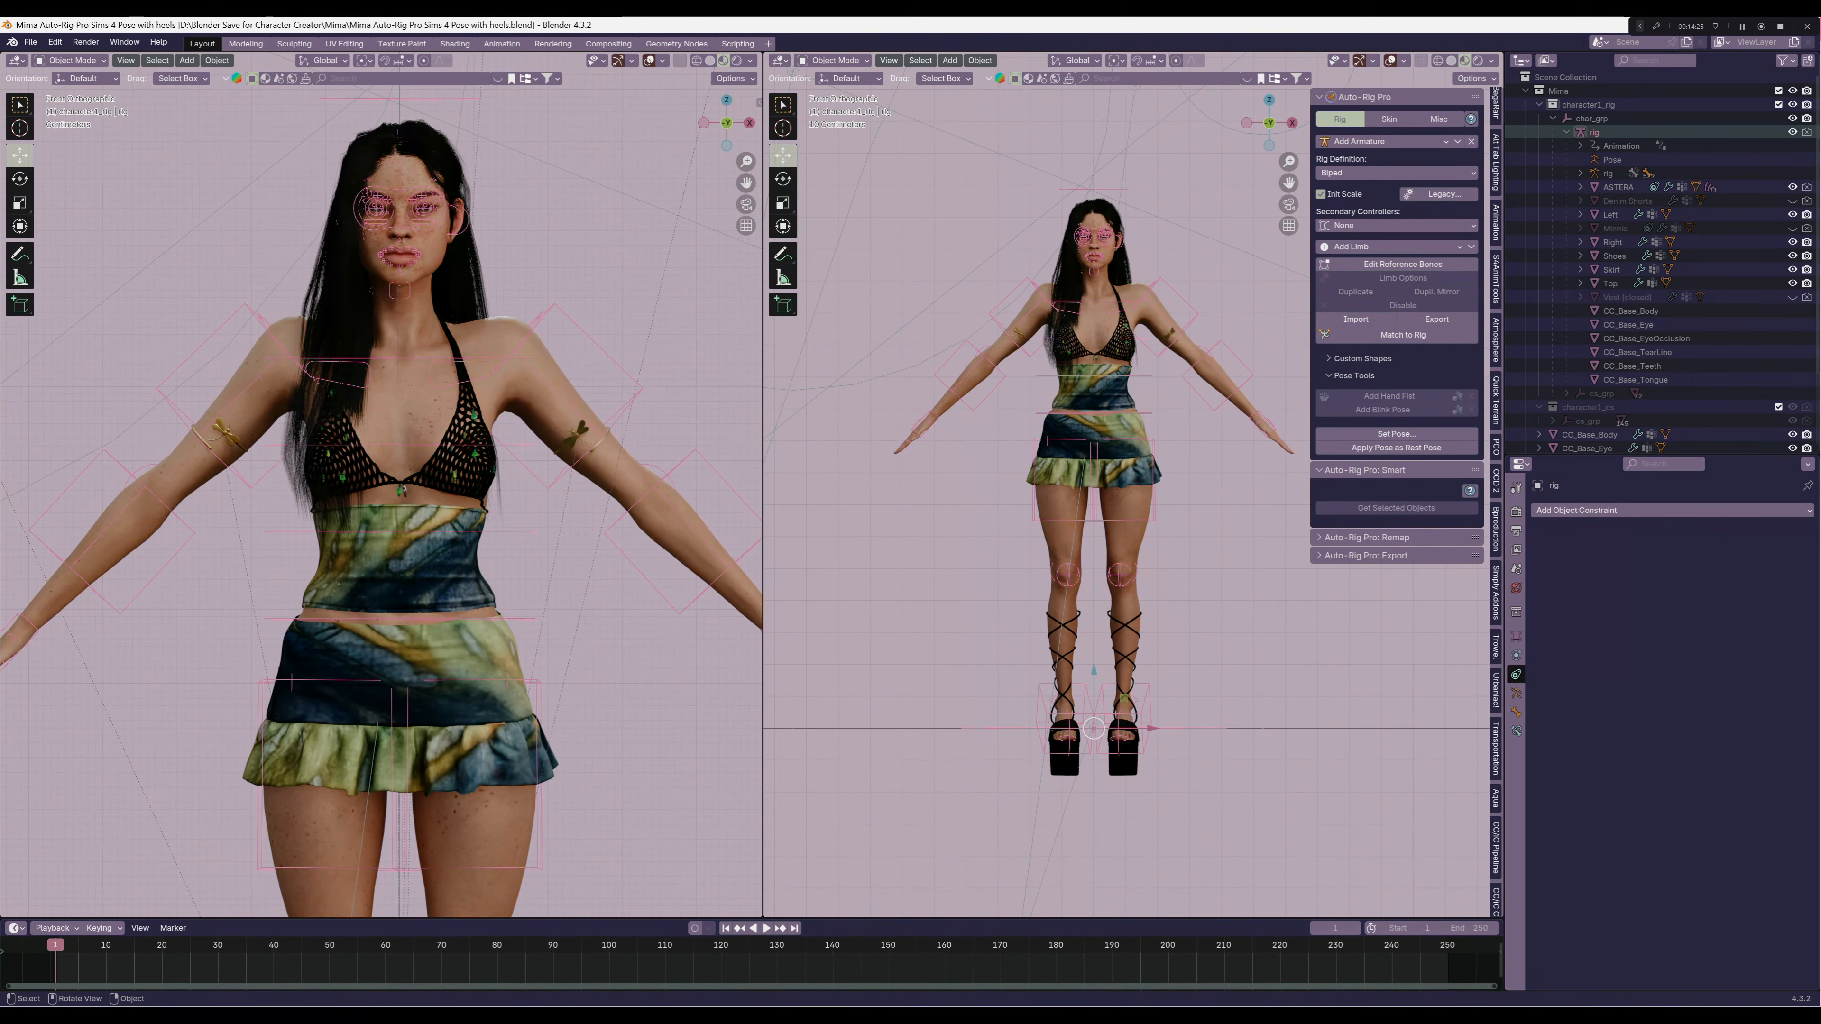
Switch the rig to Pose Mode and snap both legs from IK to FK in the Rig Main Properties
{"action": "left_click", "coordinate": [834, 60]}
{"action": "left_click", "coordinate": [836, 106]}
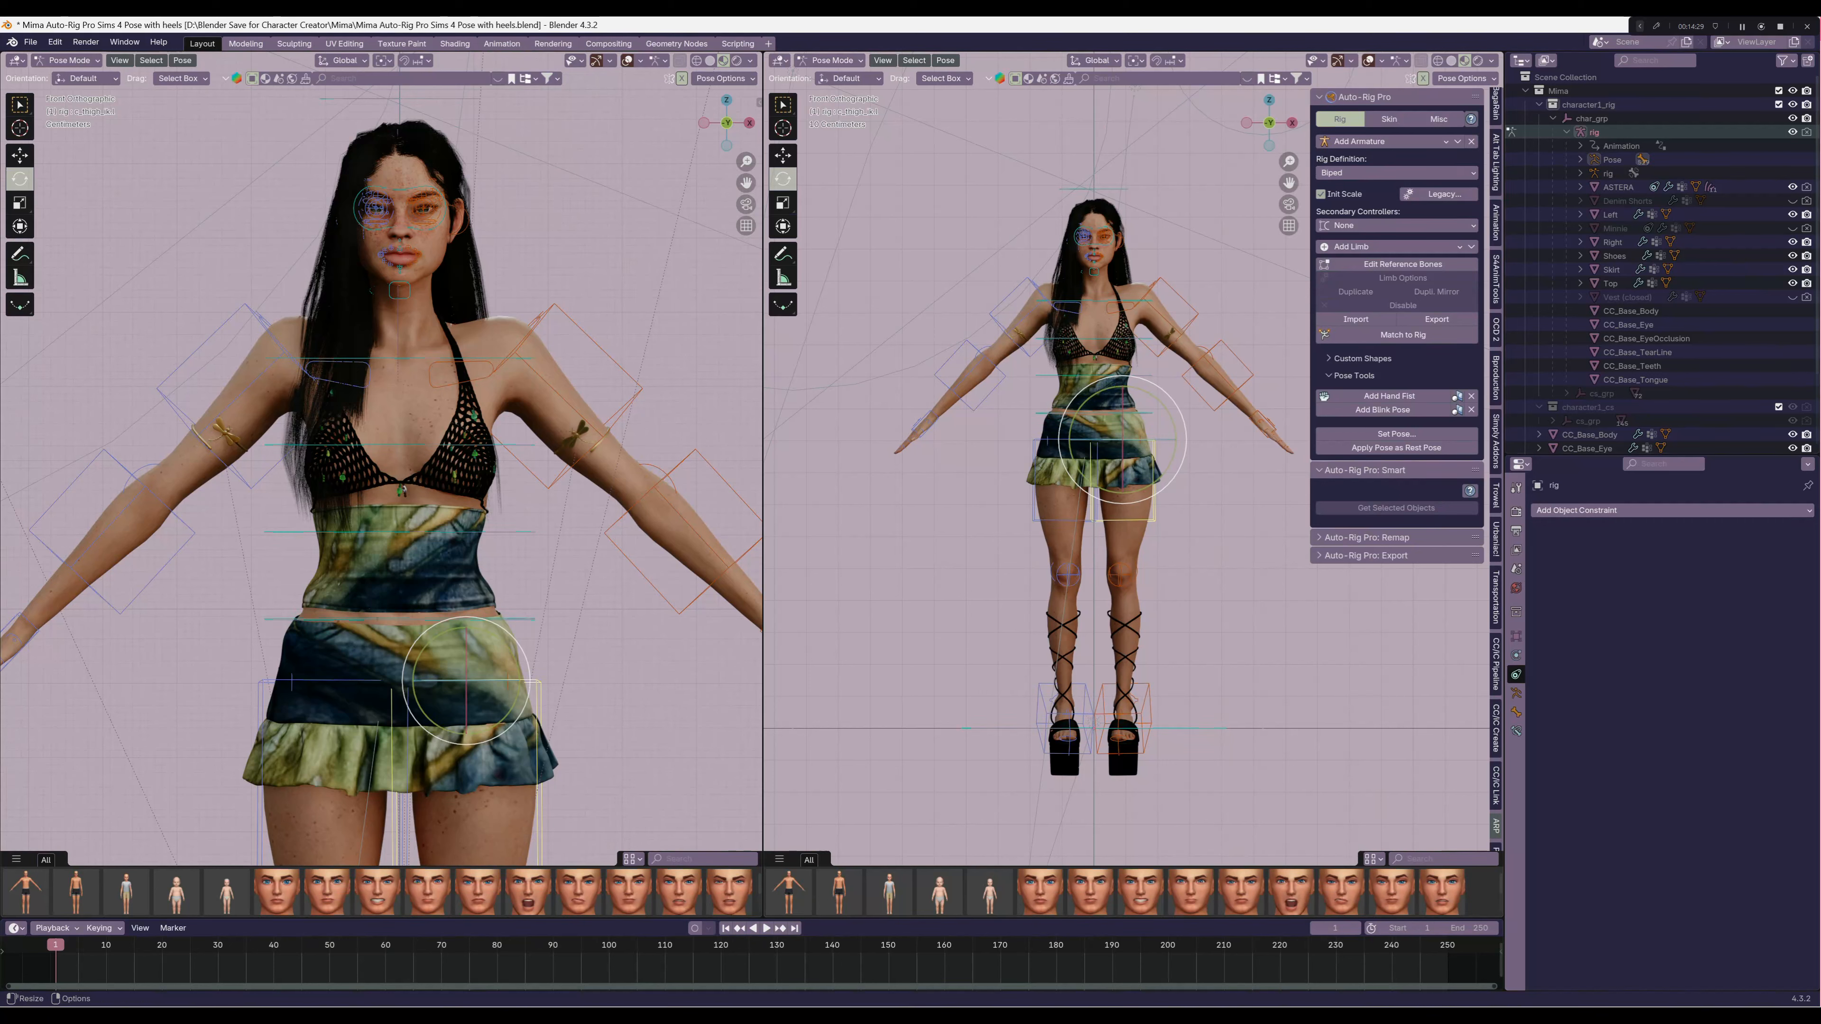
{"action": "scroll", "coordinate": [1496, 466], "scroll_direction": "up", "scroll_amount": 5}
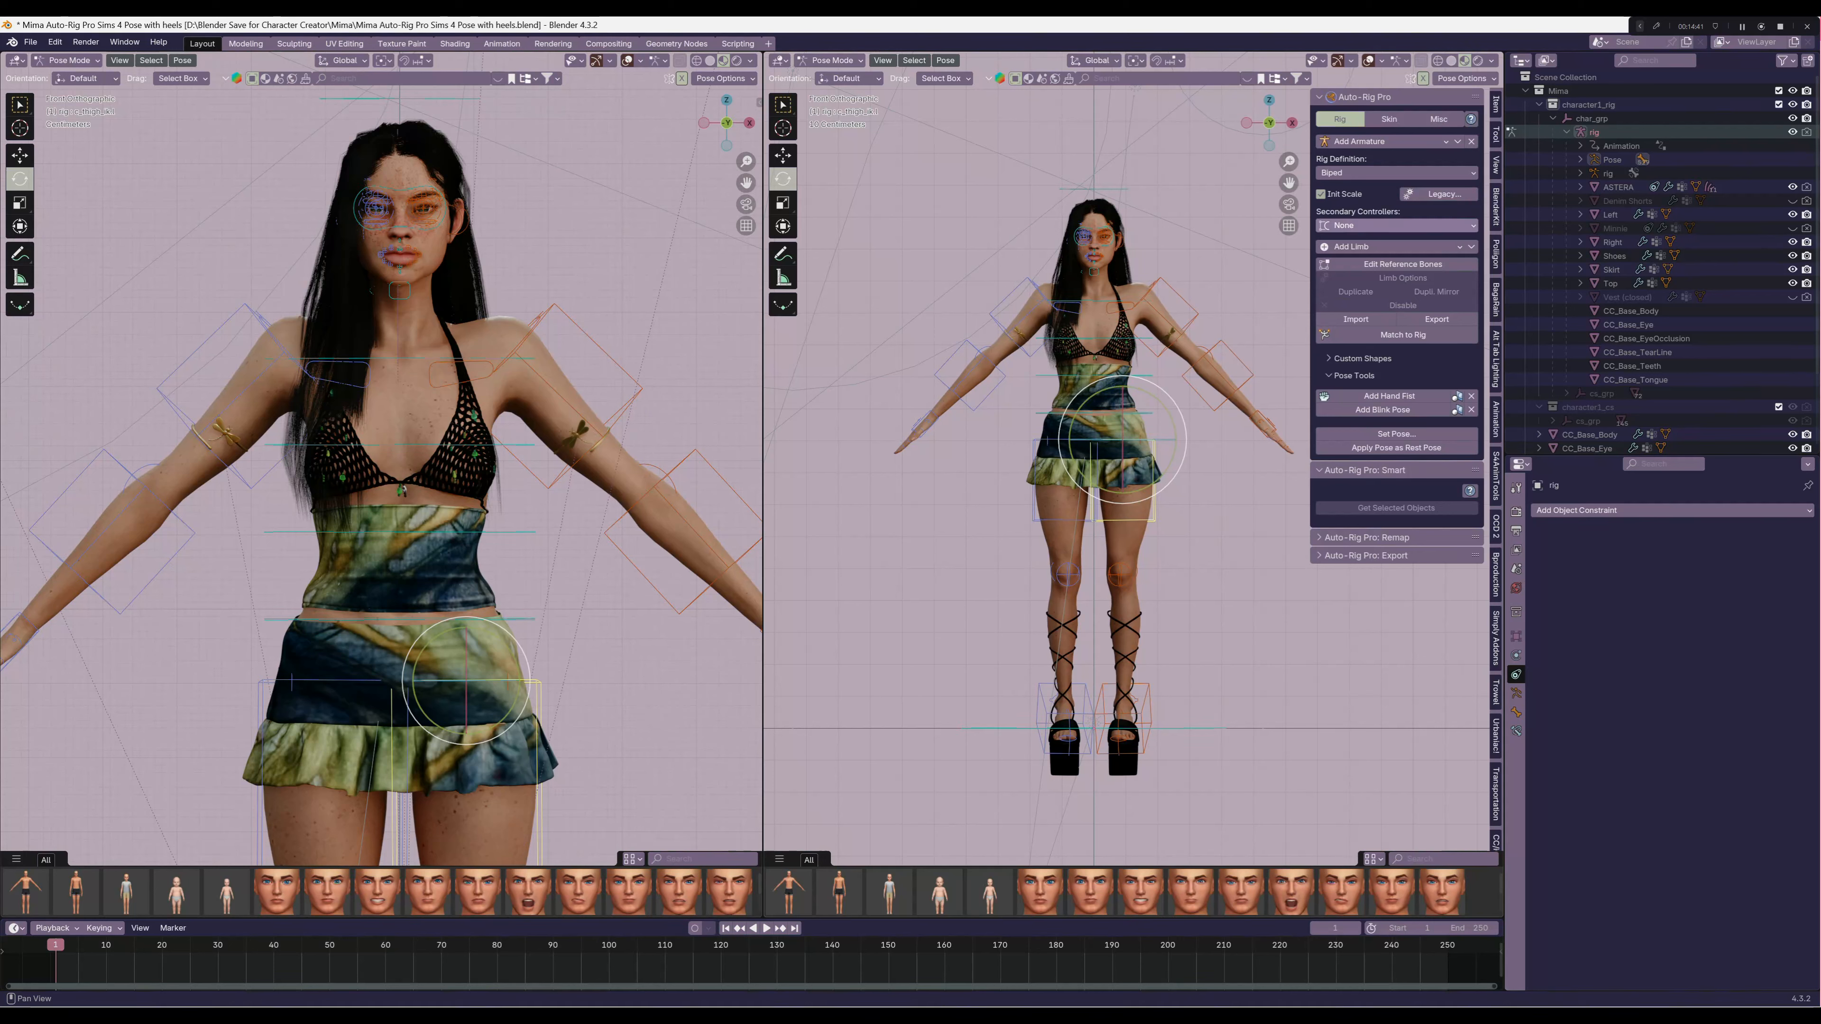
{"action": "left_click", "coordinate": [1496, 134]}
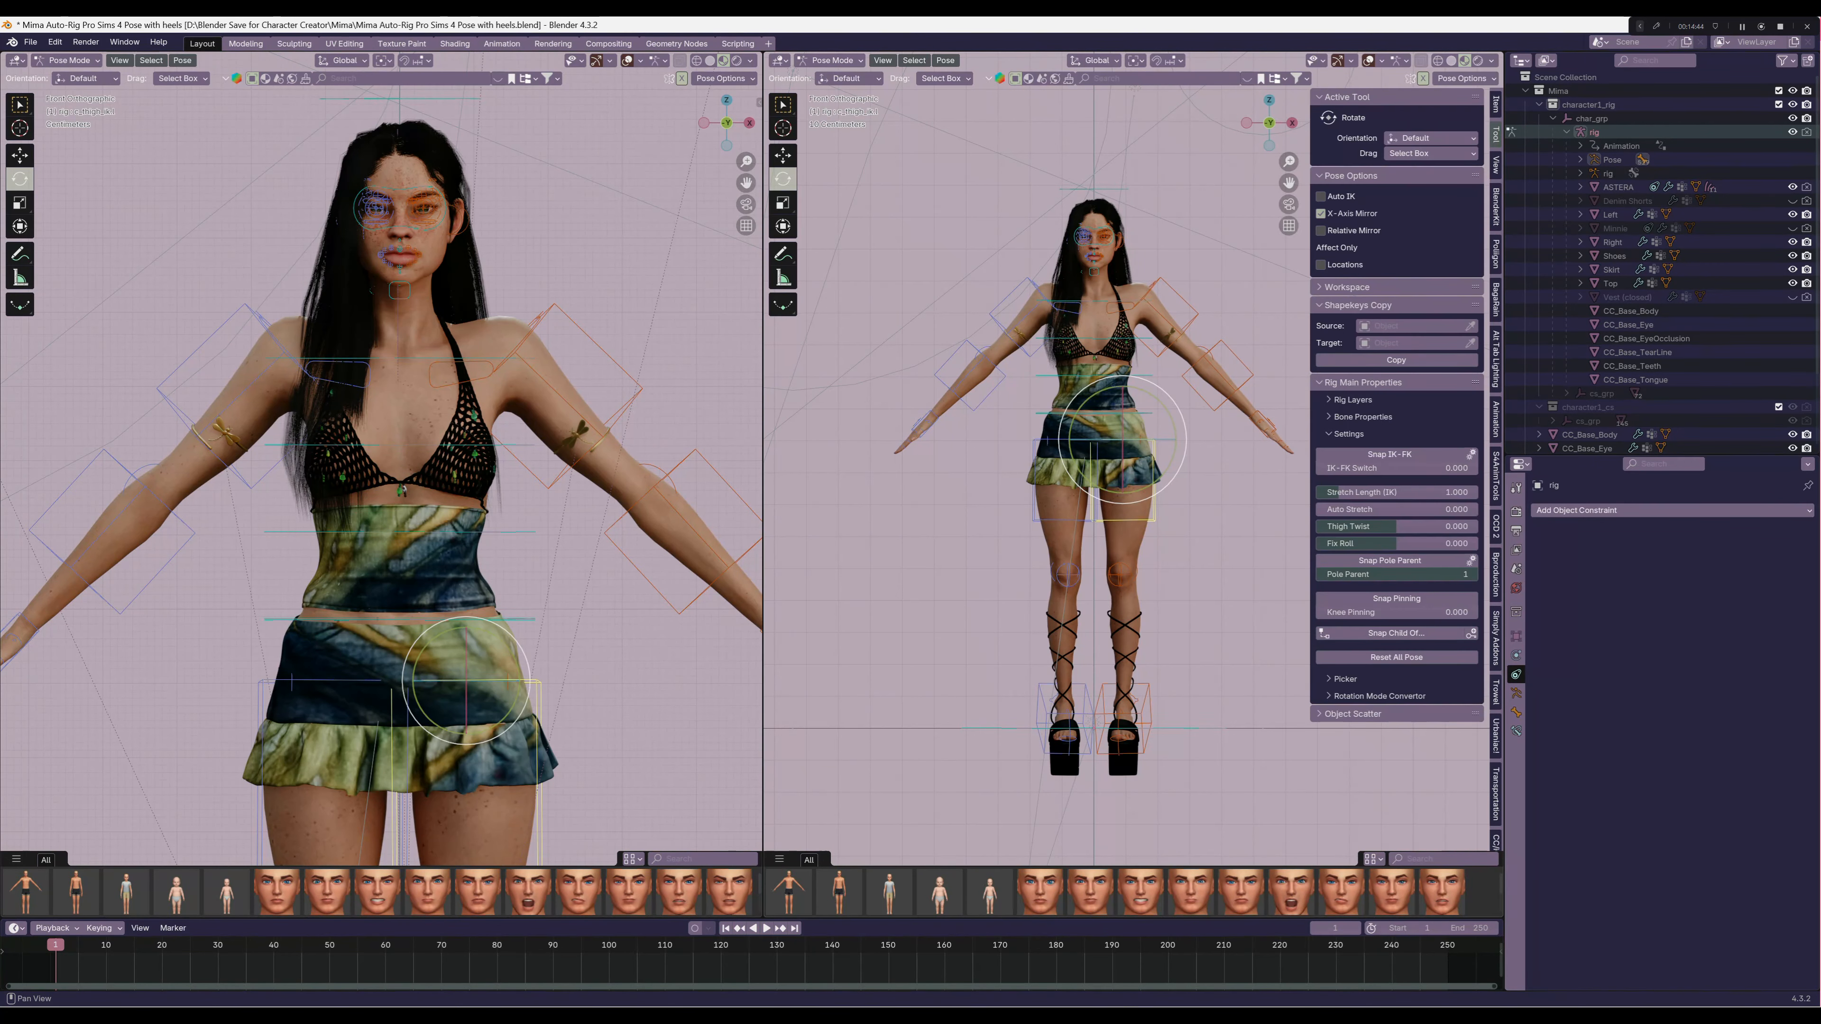
{"action": "left_click", "coordinate": [1389, 454]}
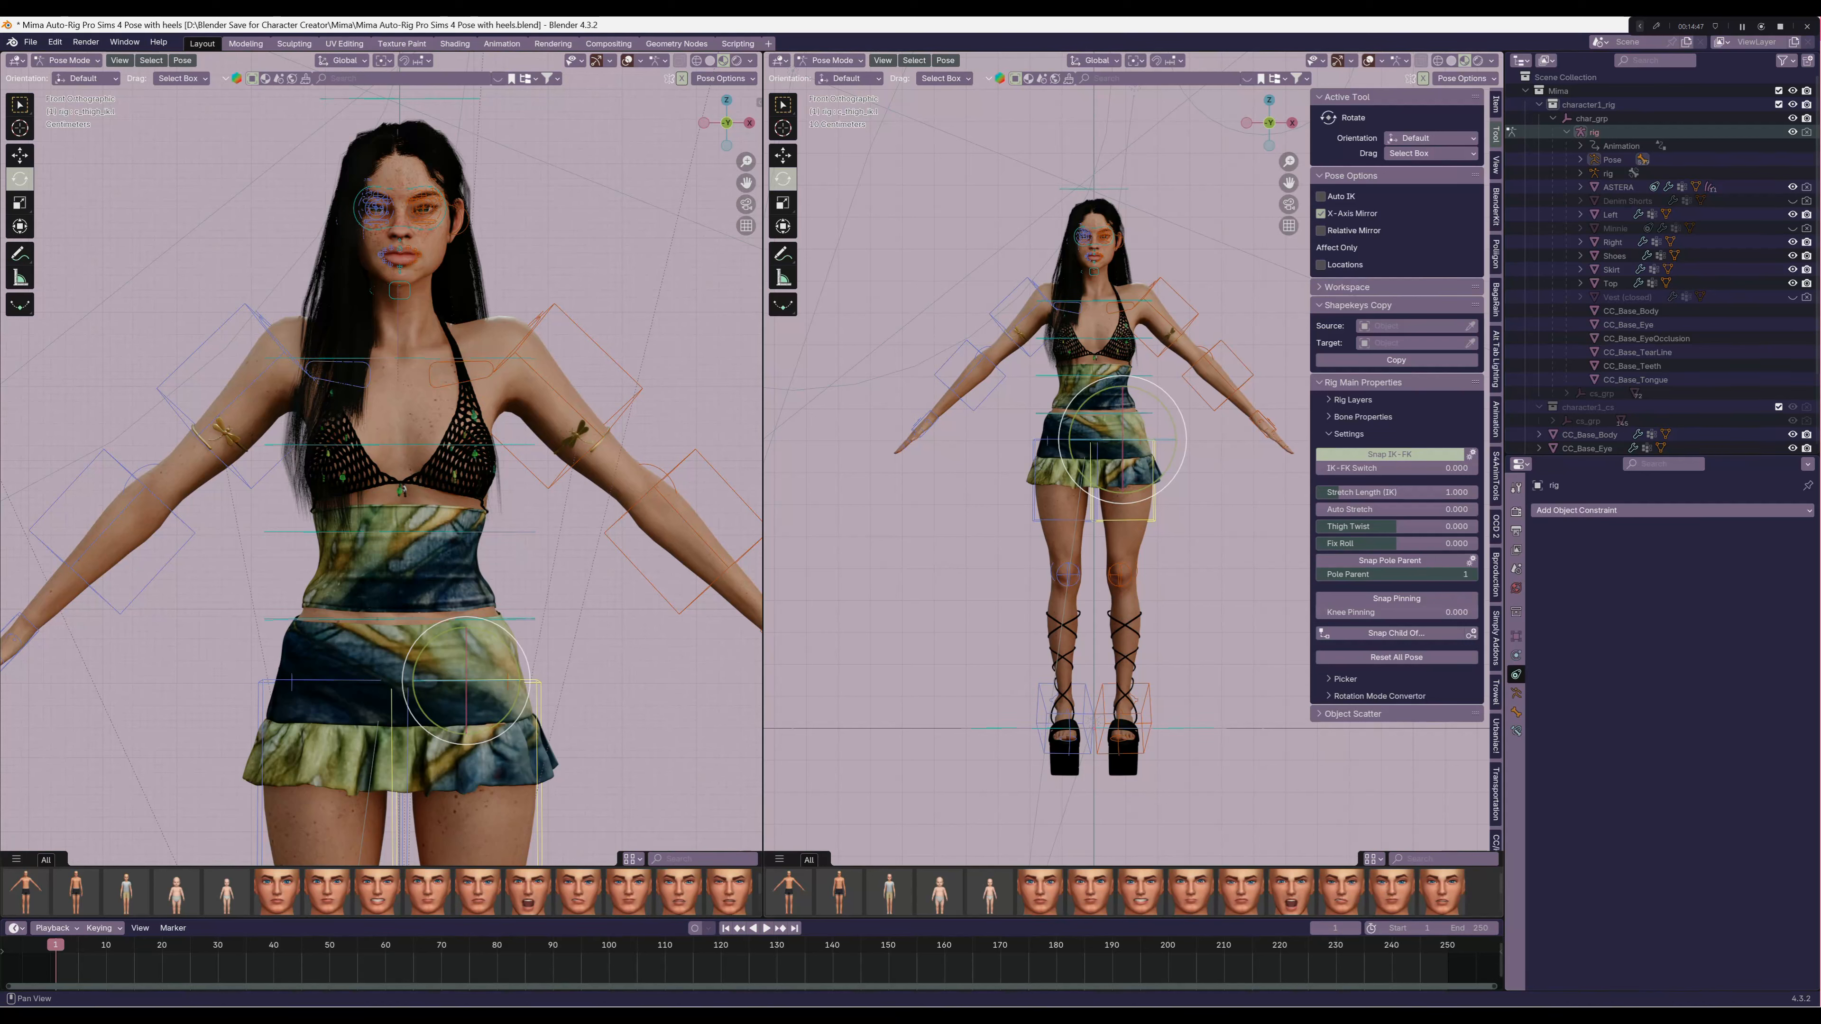
{"action": "left_click", "coordinate": [1076, 519]}
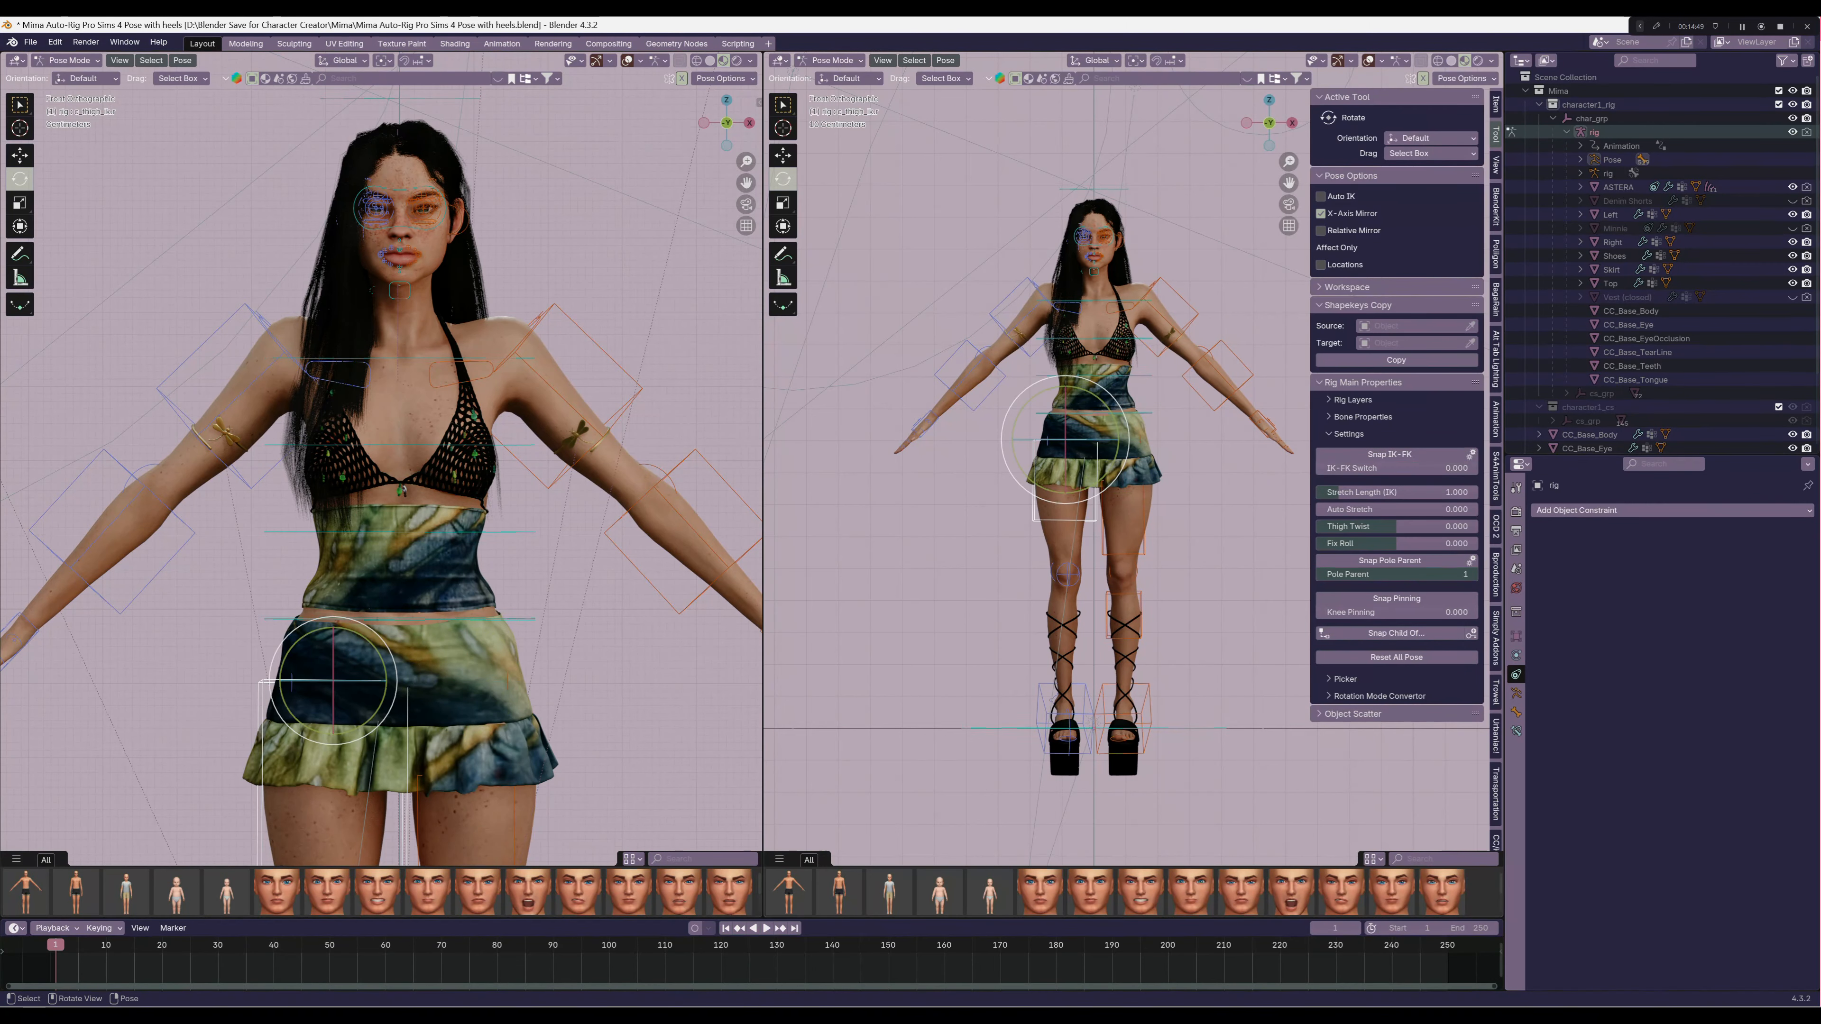
{"action": "left_click", "coordinate": [1390, 454]}
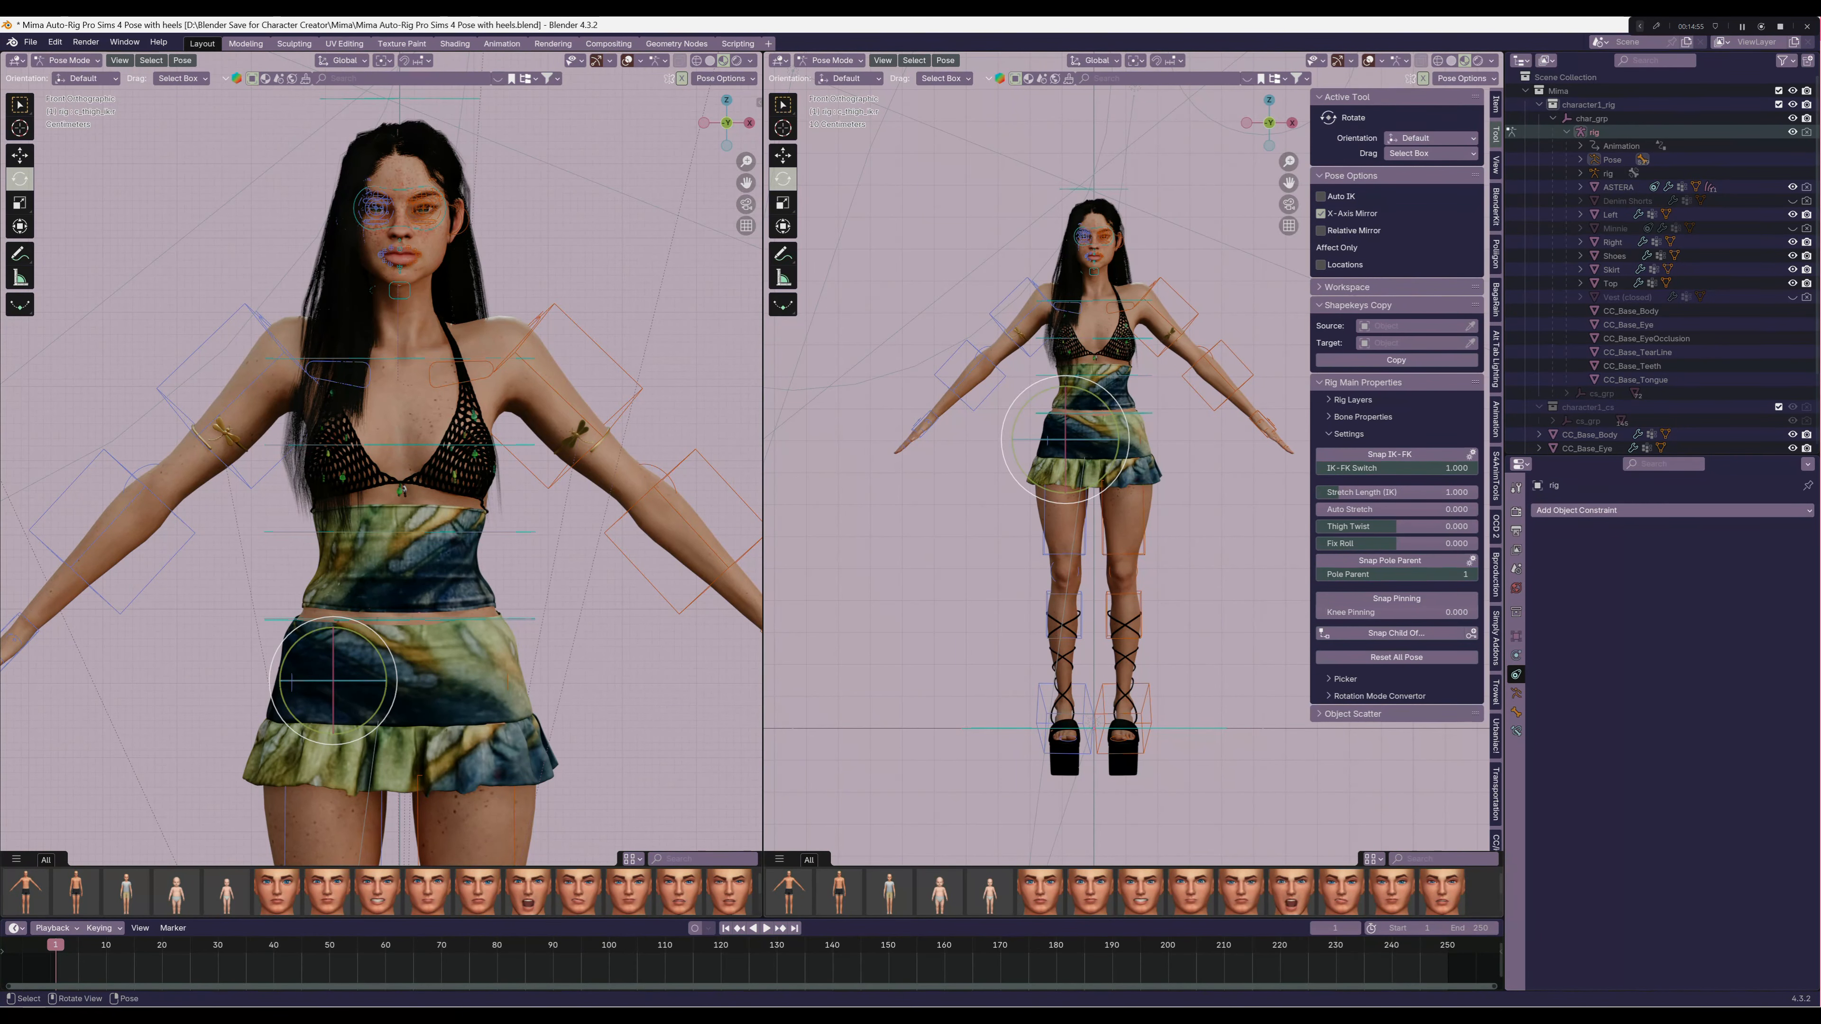
Turn off X-Axis Mirror for the pose and try rotating the character's left thigh control around the X axis
{"action": "left_click", "coordinate": [1143, 532]}
{"action": "middle_click_drag", "start_coordinate": [1176, 531], "coordinate": [1086, 563]}
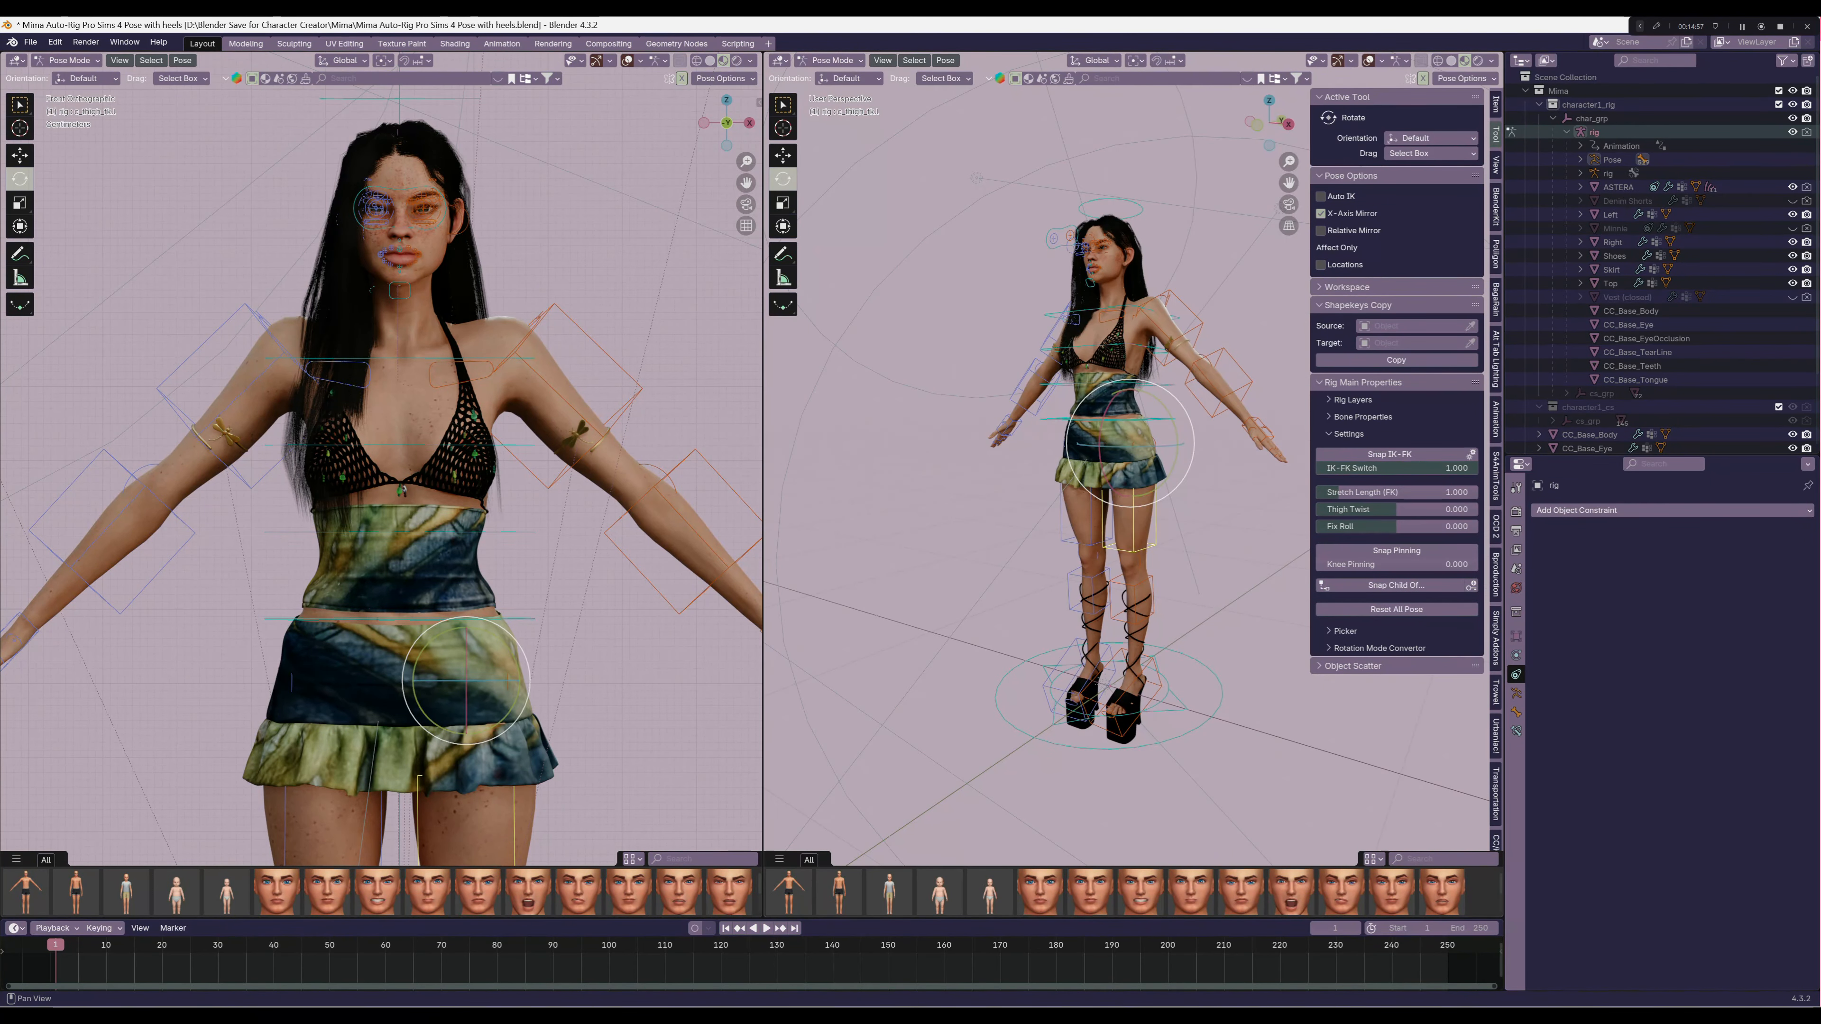
{"action": "left_click", "coordinate": [1321, 213]}
{"action": "middle_click_drag", "start_coordinate": [1219, 344], "coordinate": [1251, 337]}
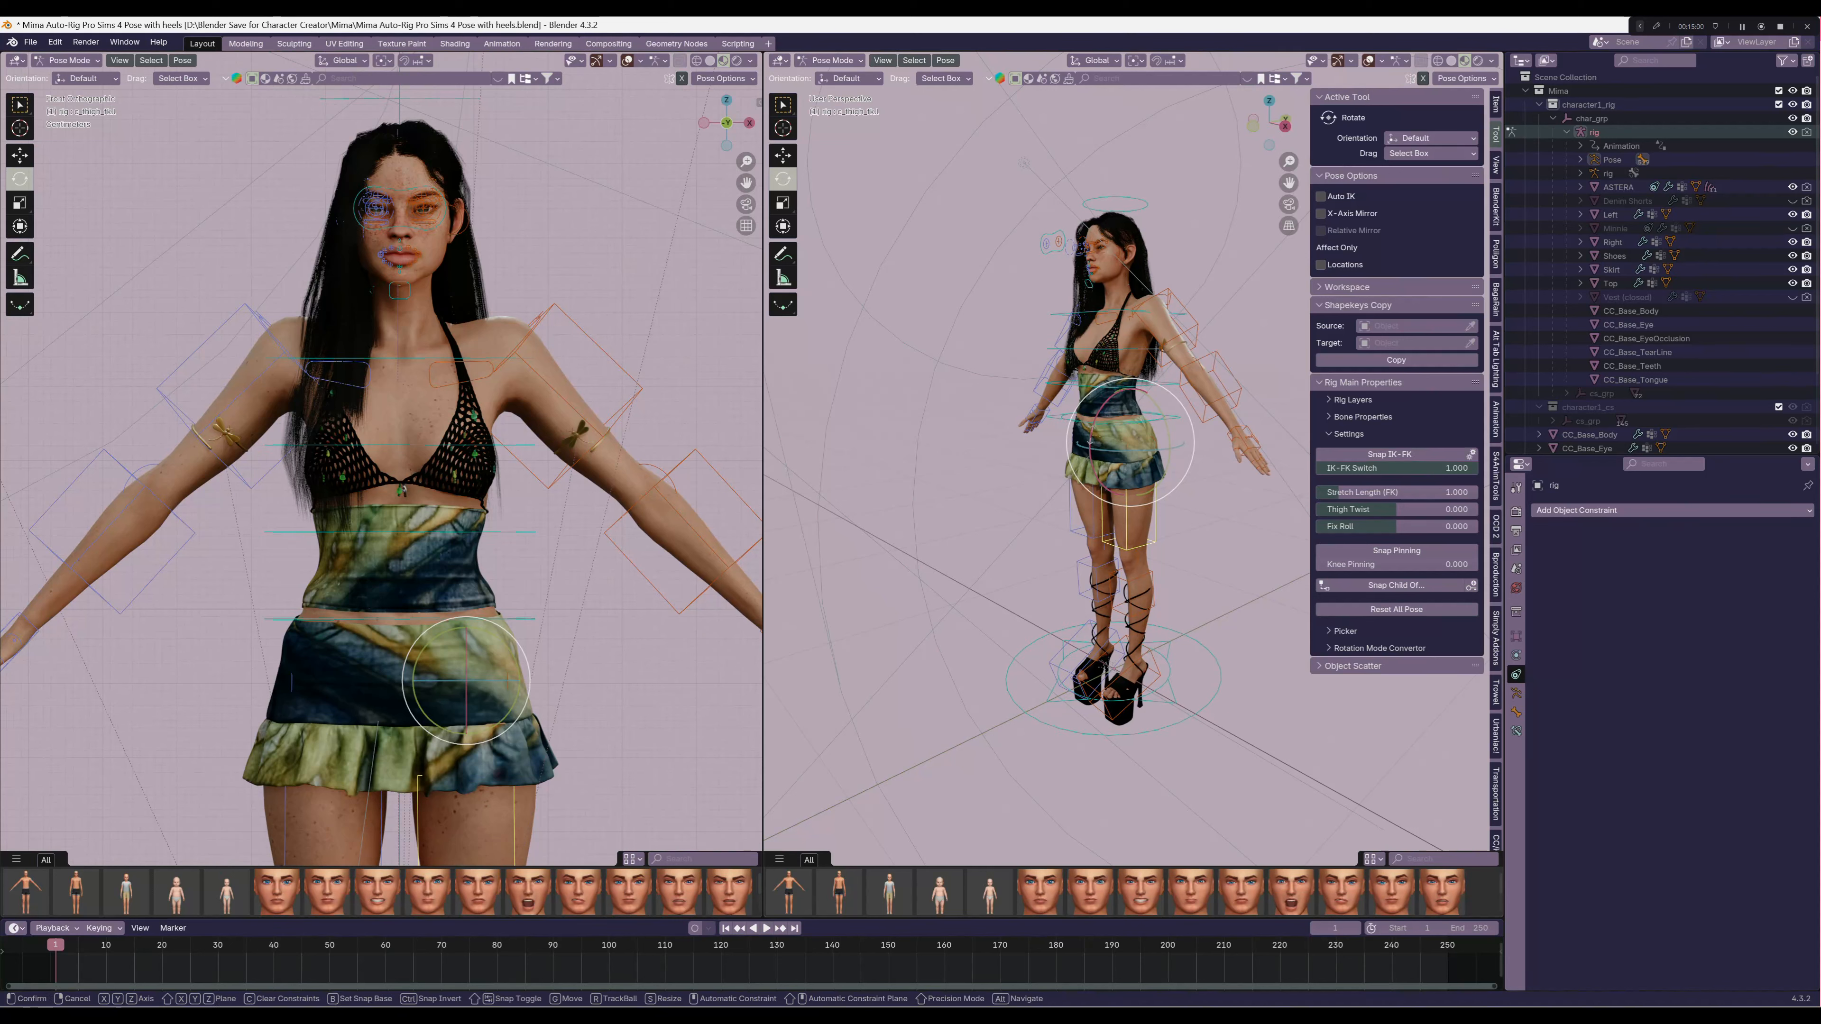
{"action": "key", "text": "r"}
{"action": "key", "text": "x"}
{"action": "left_click_drag", "start_coordinate": [1090, 434], "coordinate": [1094, 411]}
{"action": "right_click", "coordinate": [1095, 411]}
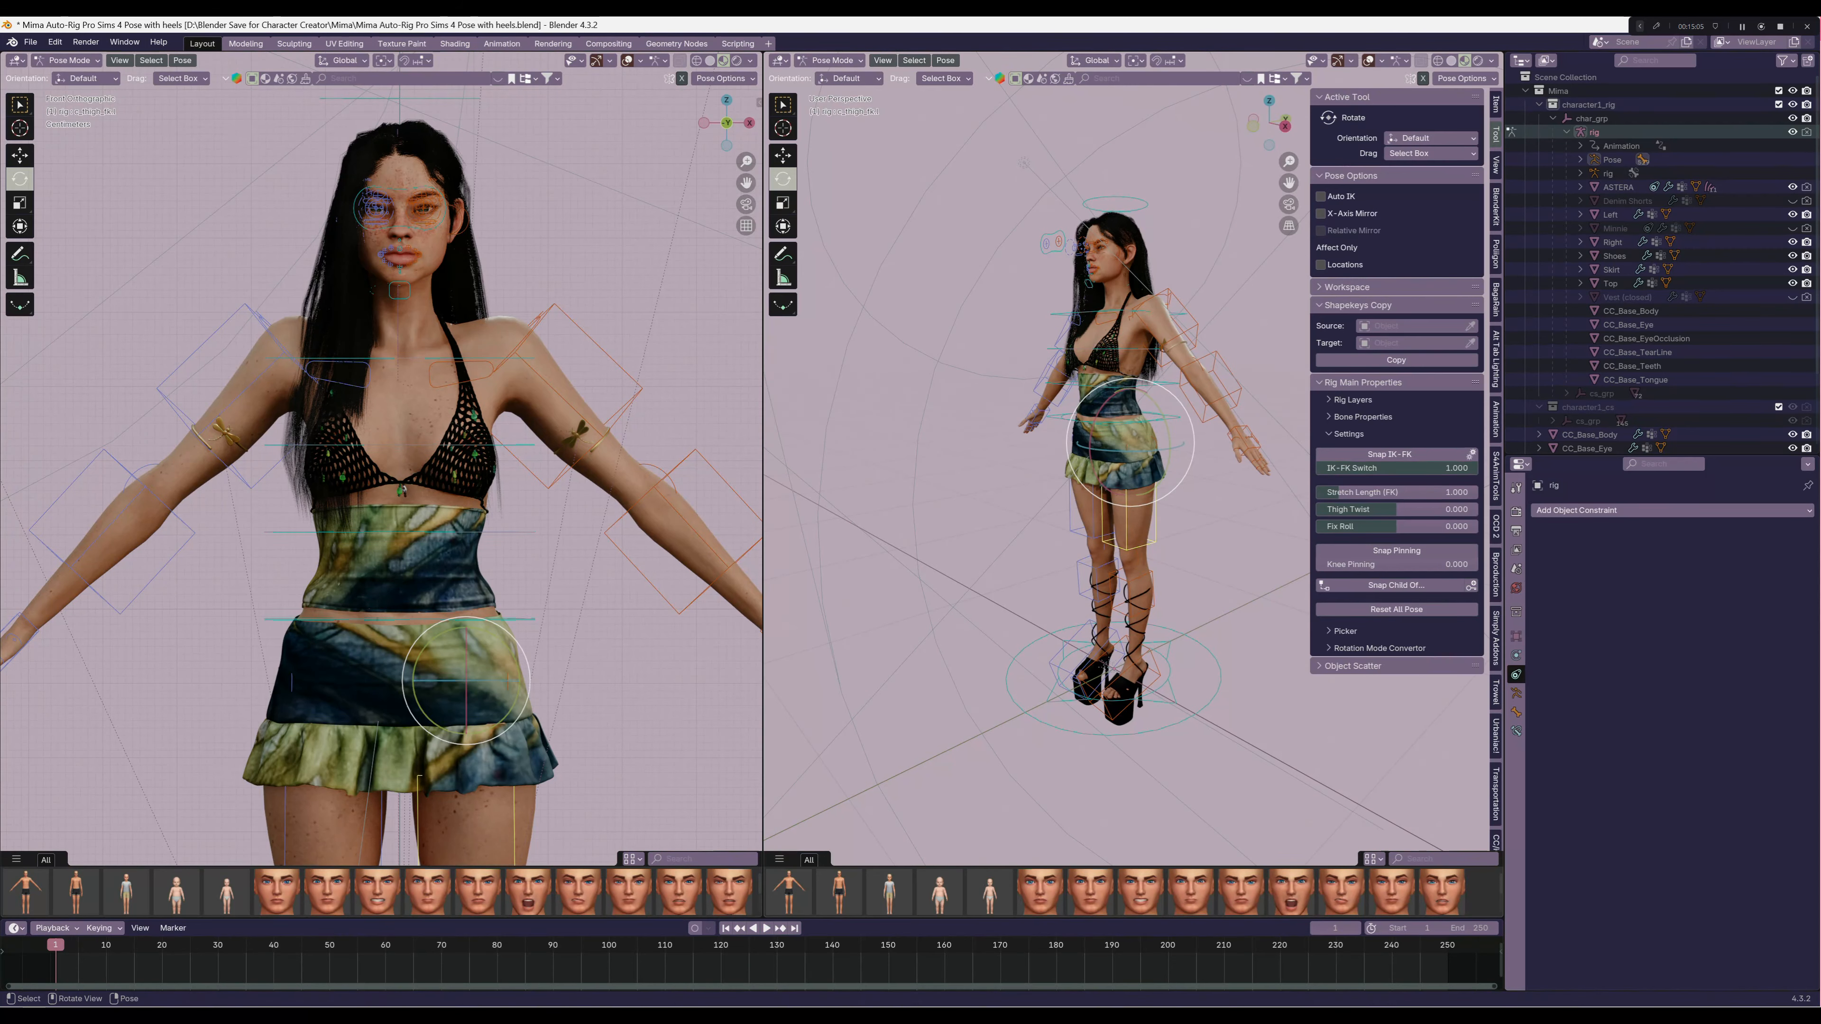
View the character from the front and return the rig to Object Mode
{"action": "middle_click_drag", "start_coordinate": [1176, 358], "coordinate": [1219, 366]}
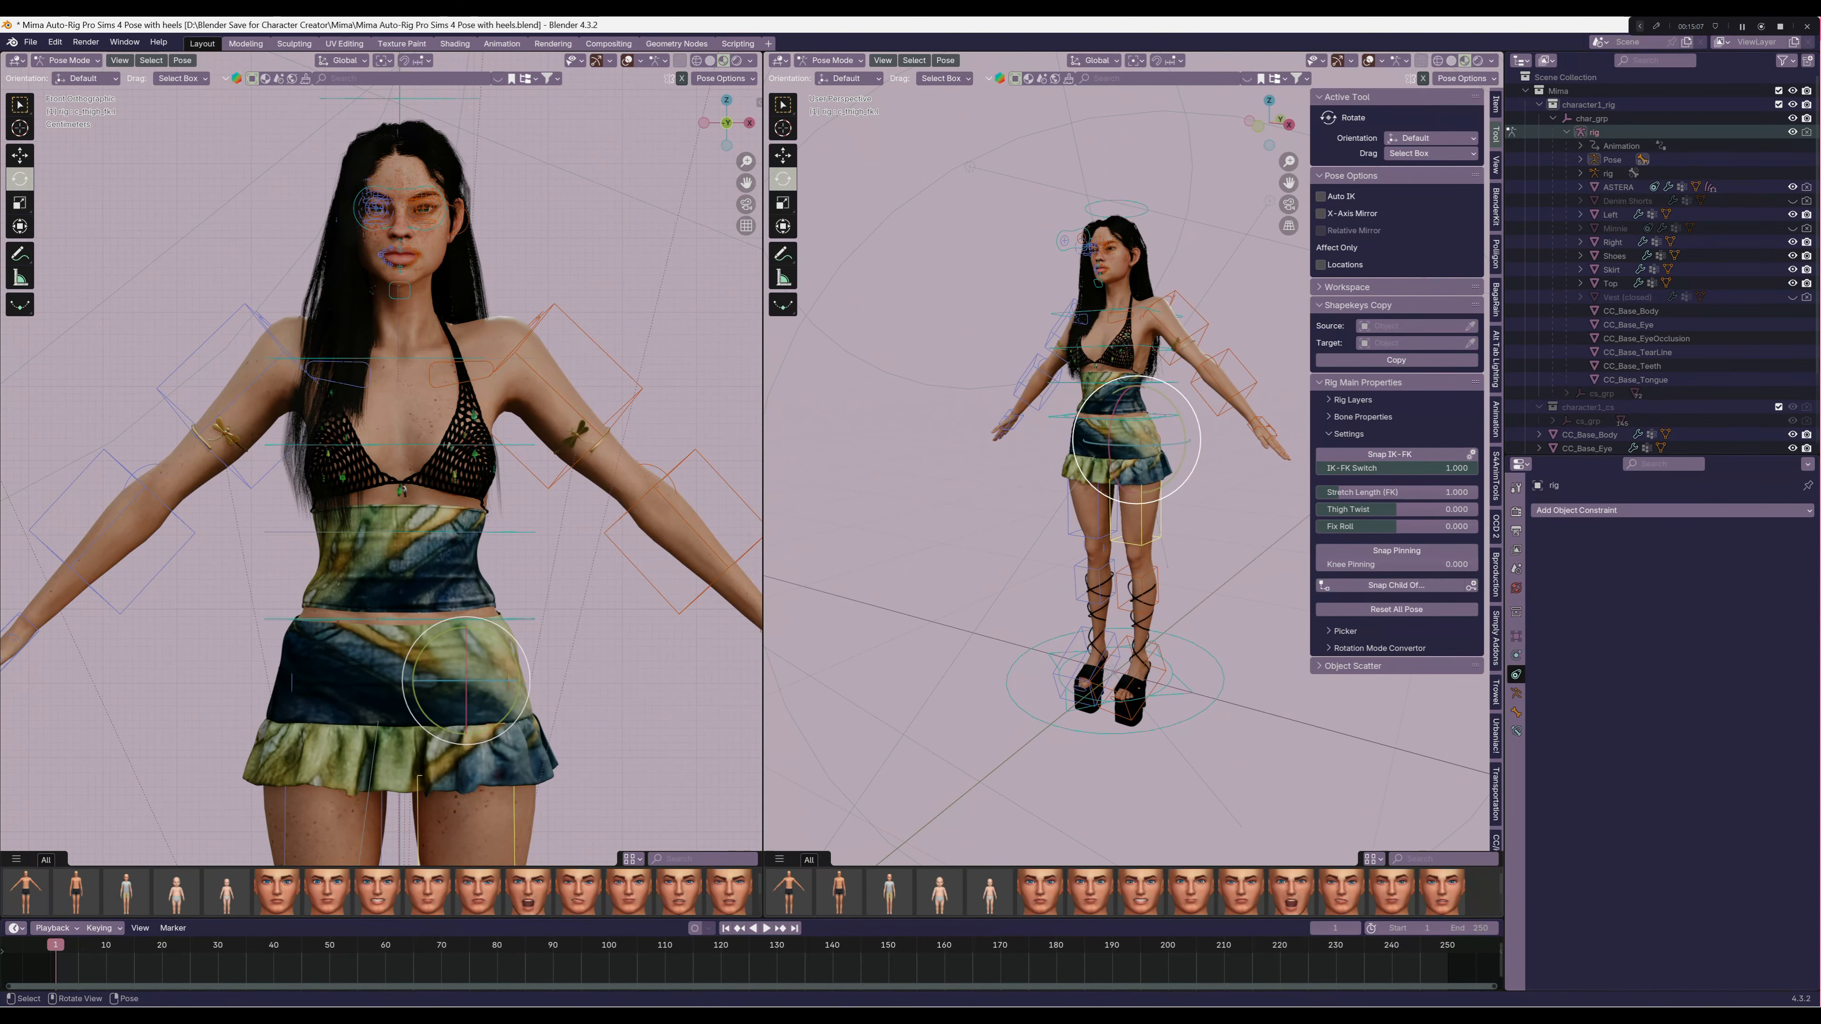
{"action": "key", "text": "KP_1"}
{"action": "scroll", "coordinate": [1173, 467], "scroll_direction": "up", "scroll_amount": 4}
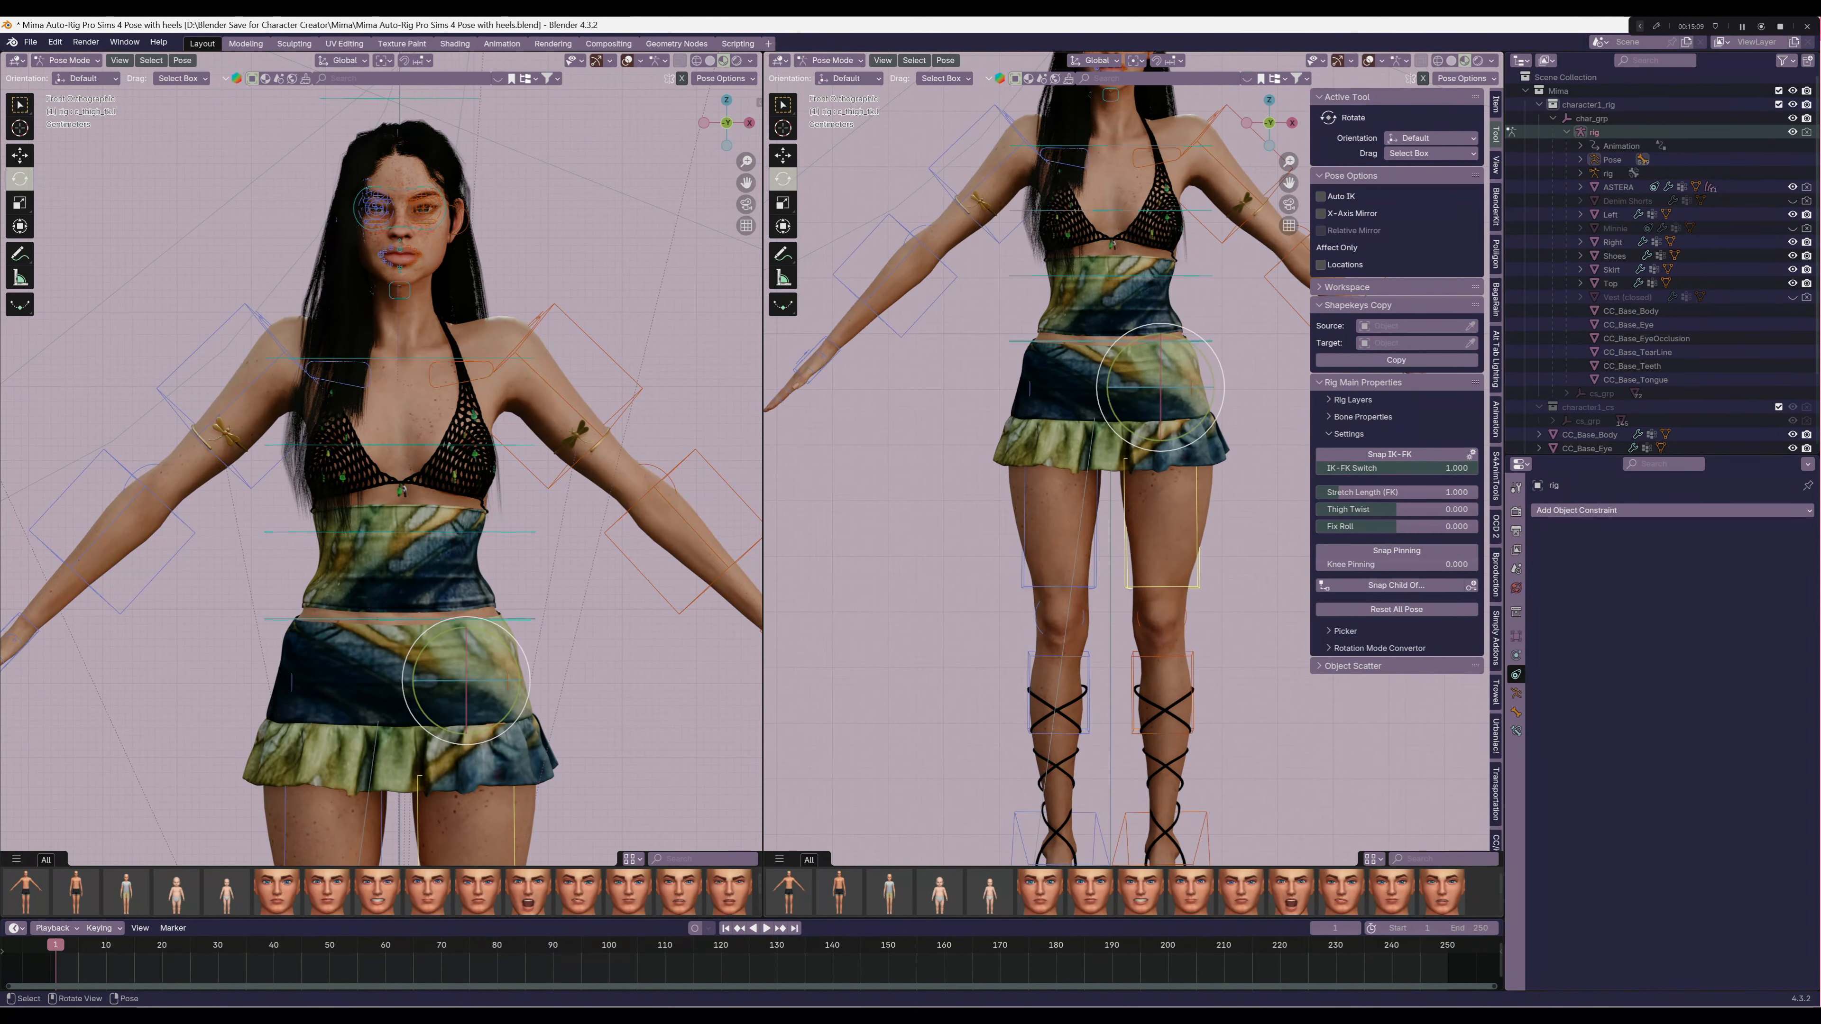
{"action": "middle_click_drag", "start_coordinate": [1173, 467], "coordinate": [1205, 726], "text": "shift"}
{"action": "left_click", "coordinate": [831, 60]}
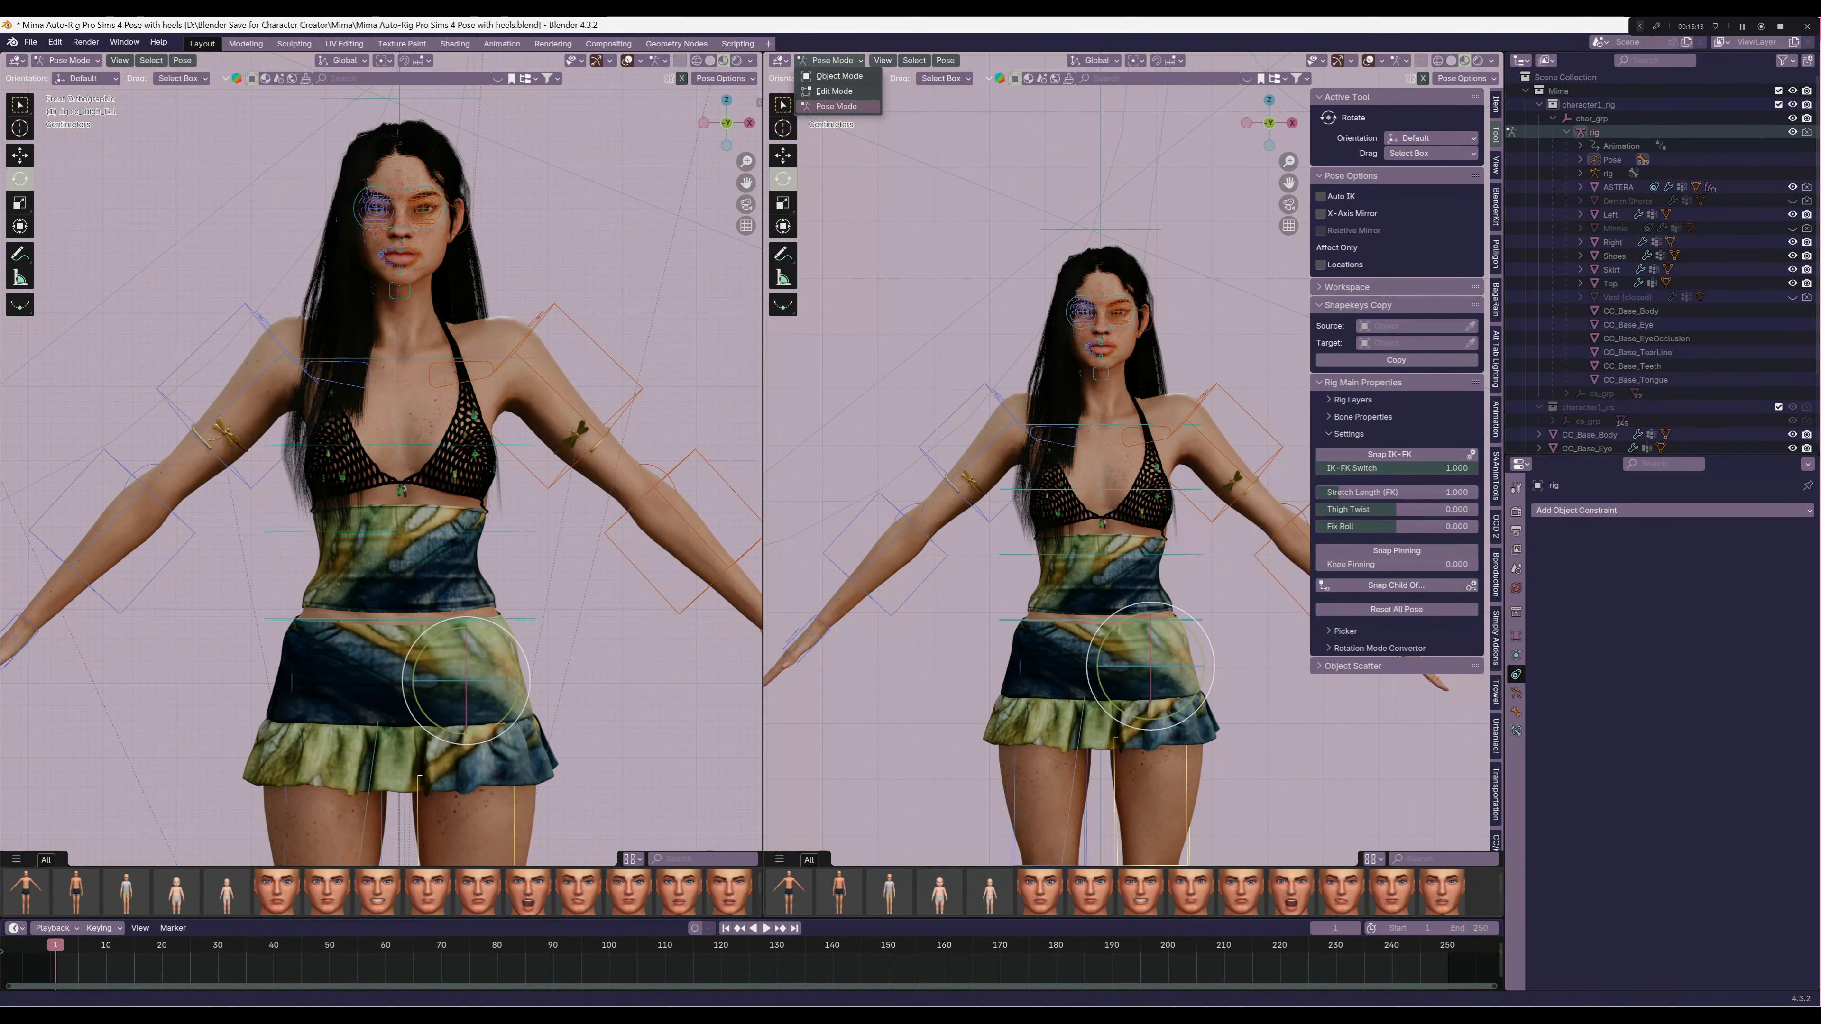
{"action": "left_click", "coordinate": [838, 76]}
Examine the dressed character from several angles, including close views of the shoulder, armband, hair and top
{"action": "scroll", "coordinate": [1119, 459], "scroll_direction": "down", "scroll_amount": 2}
{"action": "middle_click_drag", "start_coordinate": [1118, 459], "coordinate": [1091, 307], "text": "shift"}
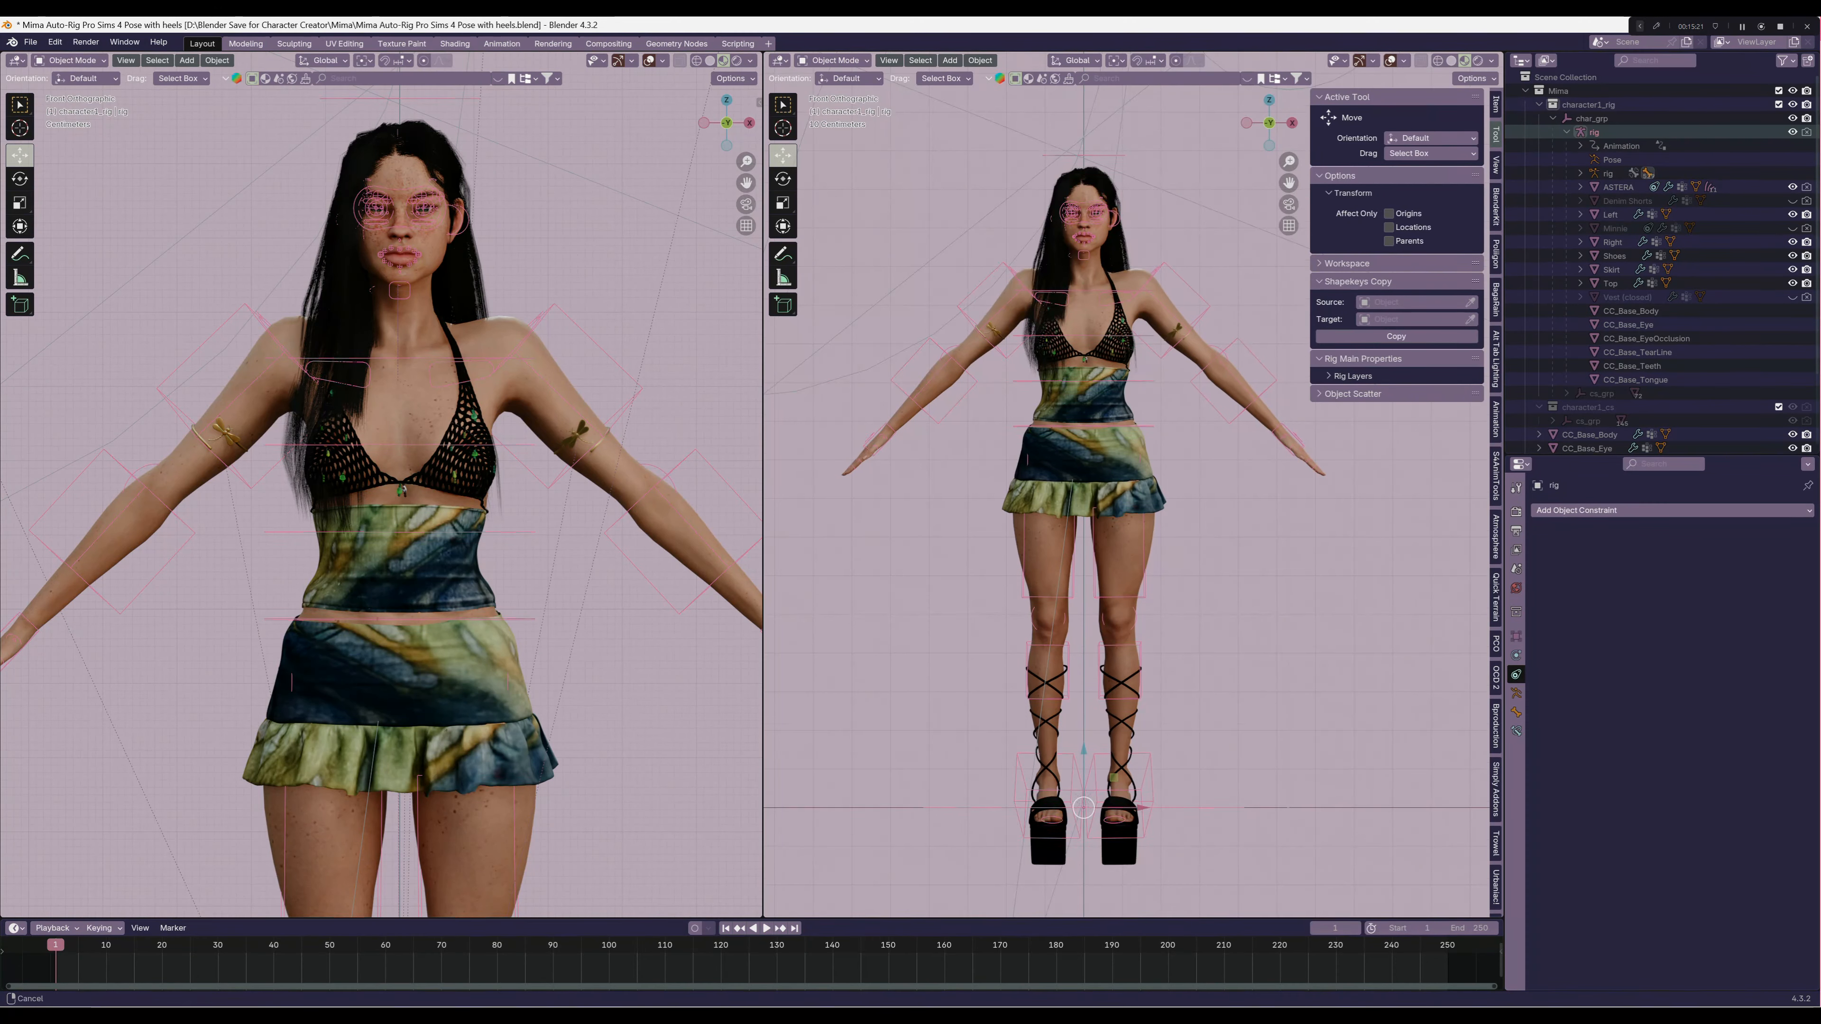
{"action": "middle_click_drag", "start_coordinate": [1090, 502], "coordinate": [1271, 412]}
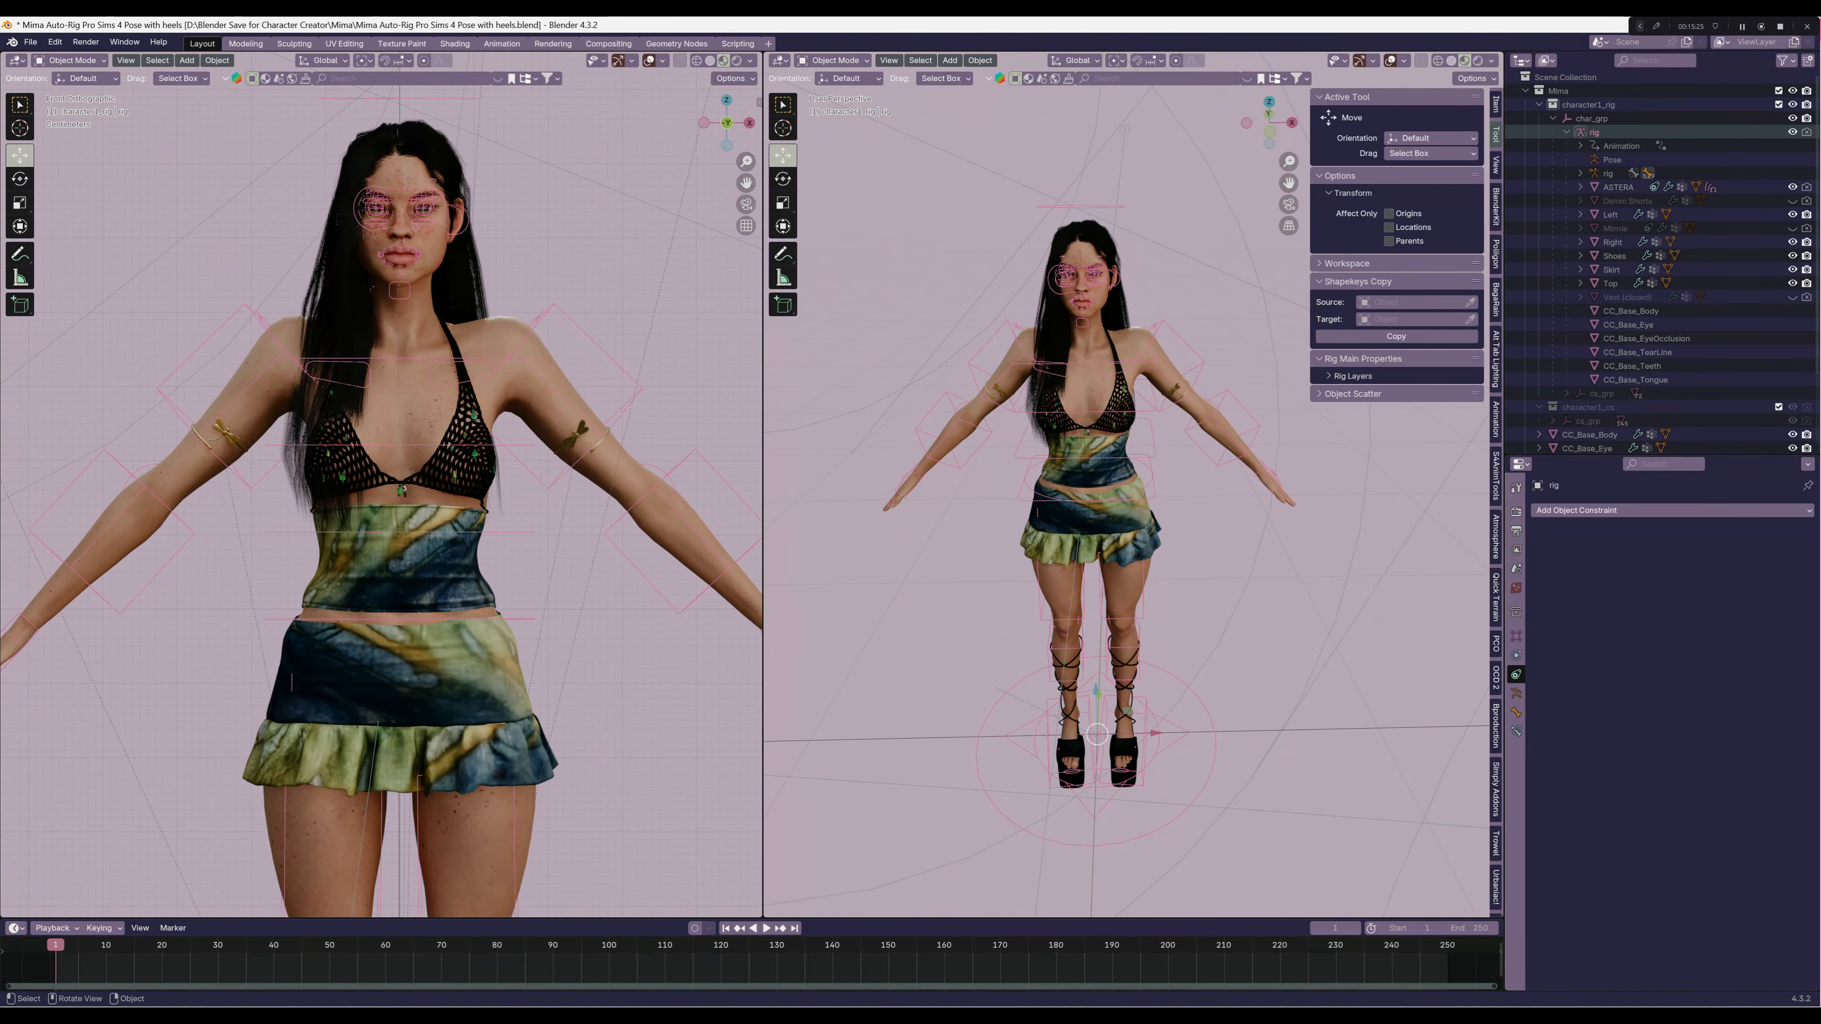
{"action": "key", "text": "KP_1"}
{"action": "middle_click_drag", "start_coordinate": [1097, 431], "coordinate": [1058, 166], "text": "shift"}
{"action": "scroll", "coordinate": [1125, 615], "scroll_direction": "up", "scroll_amount": 6}
{"action": "scroll", "coordinate": [1150, 519], "scroll_direction": "up", "scroll_amount": 4}
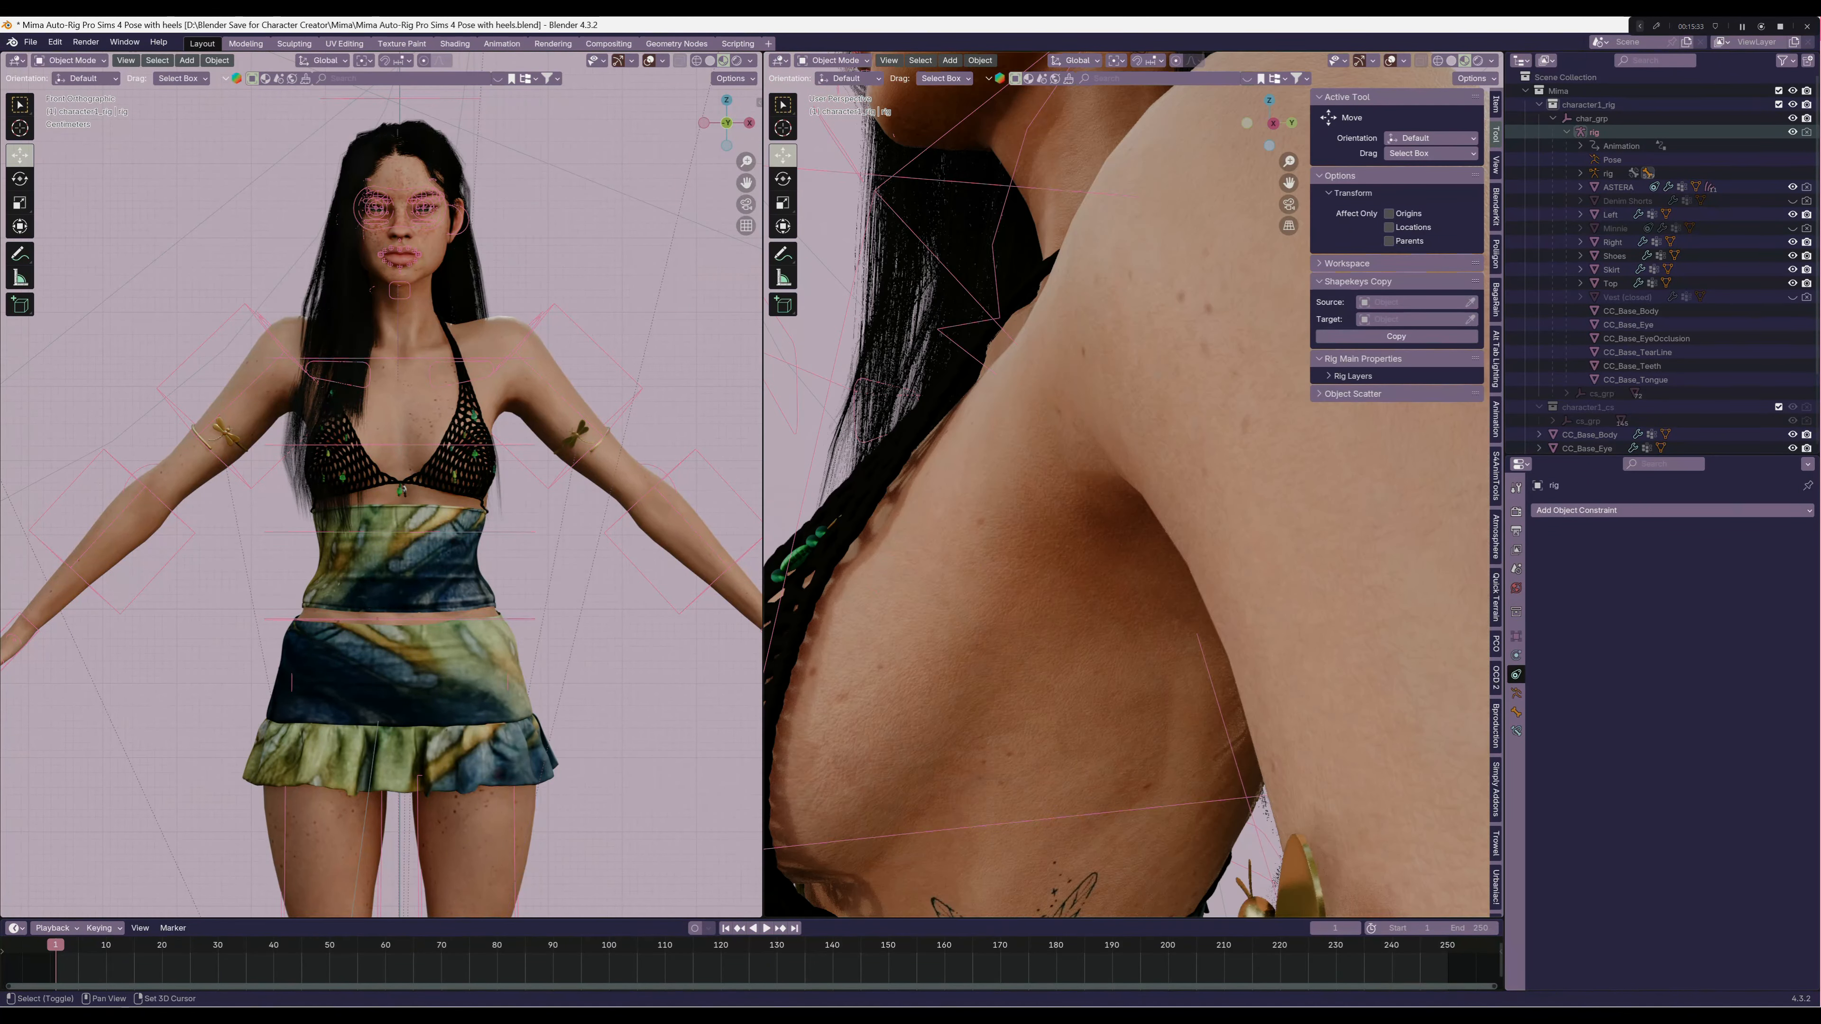
{"action": "middle_click_drag", "start_coordinate": [1061, 502], "coordinate": [1065, 108], "text": "shift"}
{"action": "middle_click_drag", "start_coordinate": [1039, 488], "coordinate": [1398, 497], "text": "shift"}
{"action": "scroll", "coordinate": [1134, 488], "scroll_direction": "down", "scroll_amount": 6}
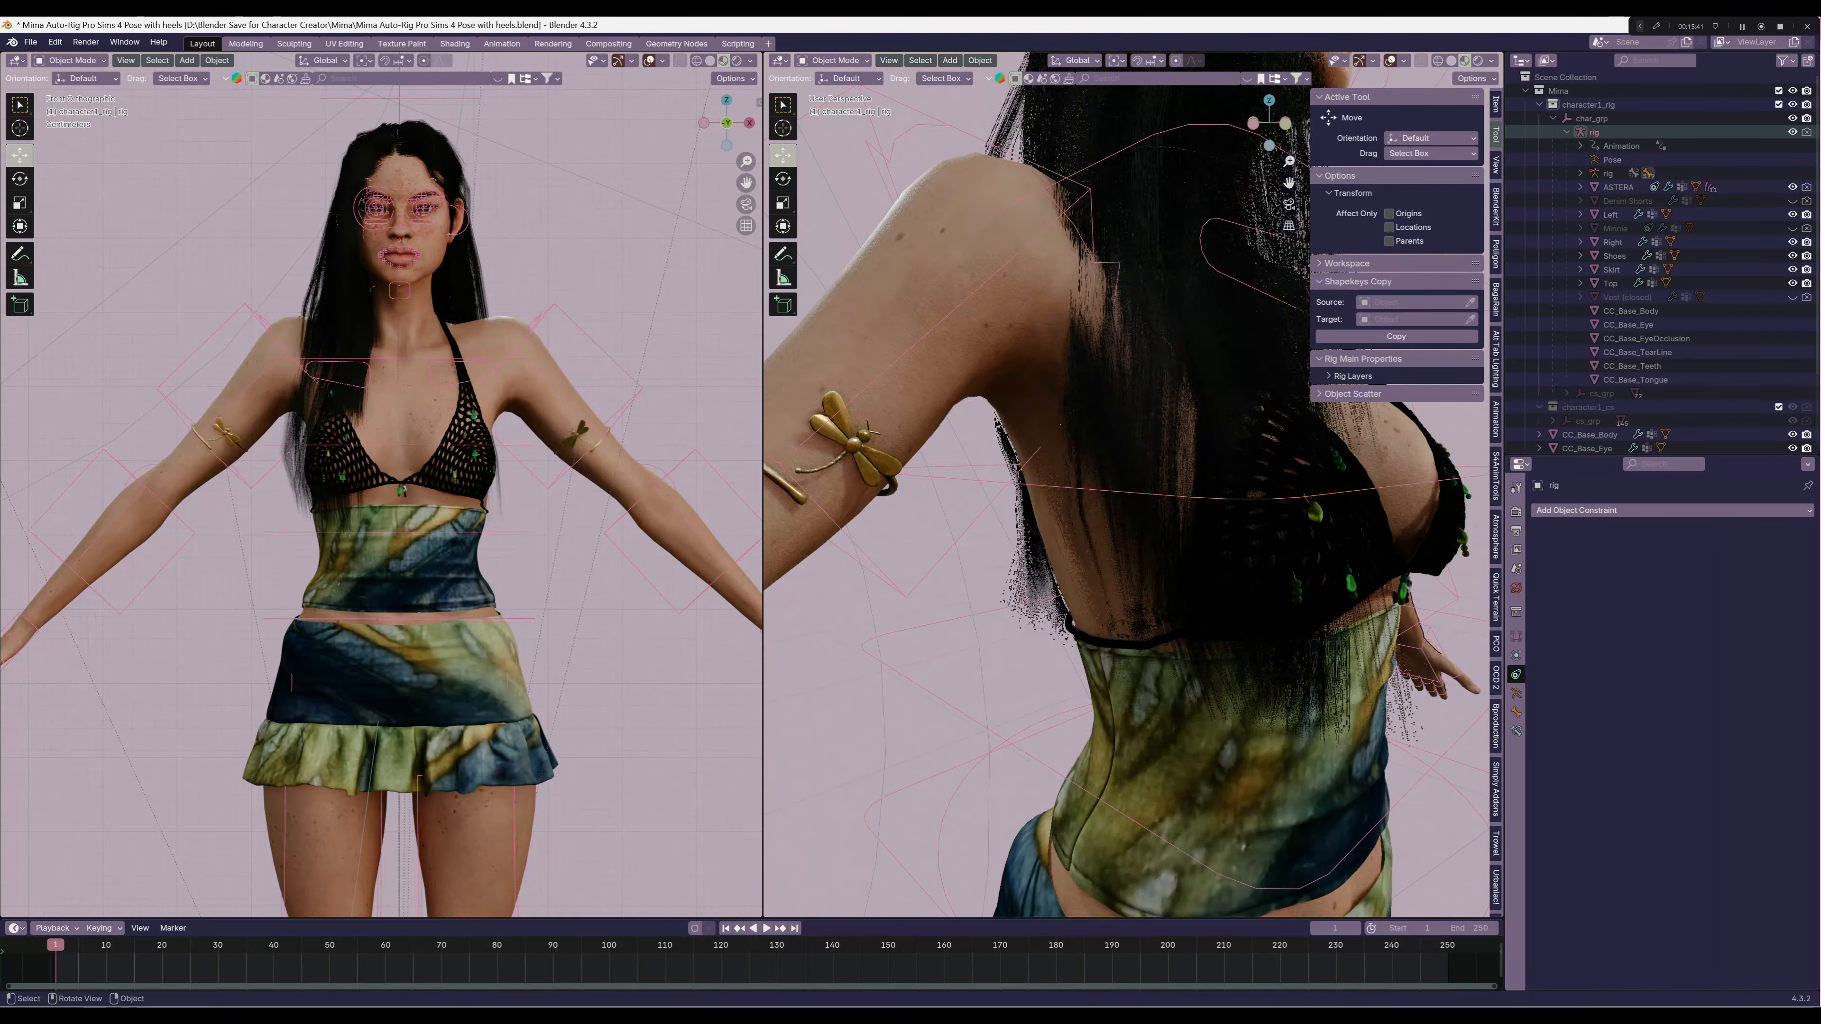
{"action": "middle_click_drag", "start_coordinate": [1176, 496], "coordinate": [996, 488]}
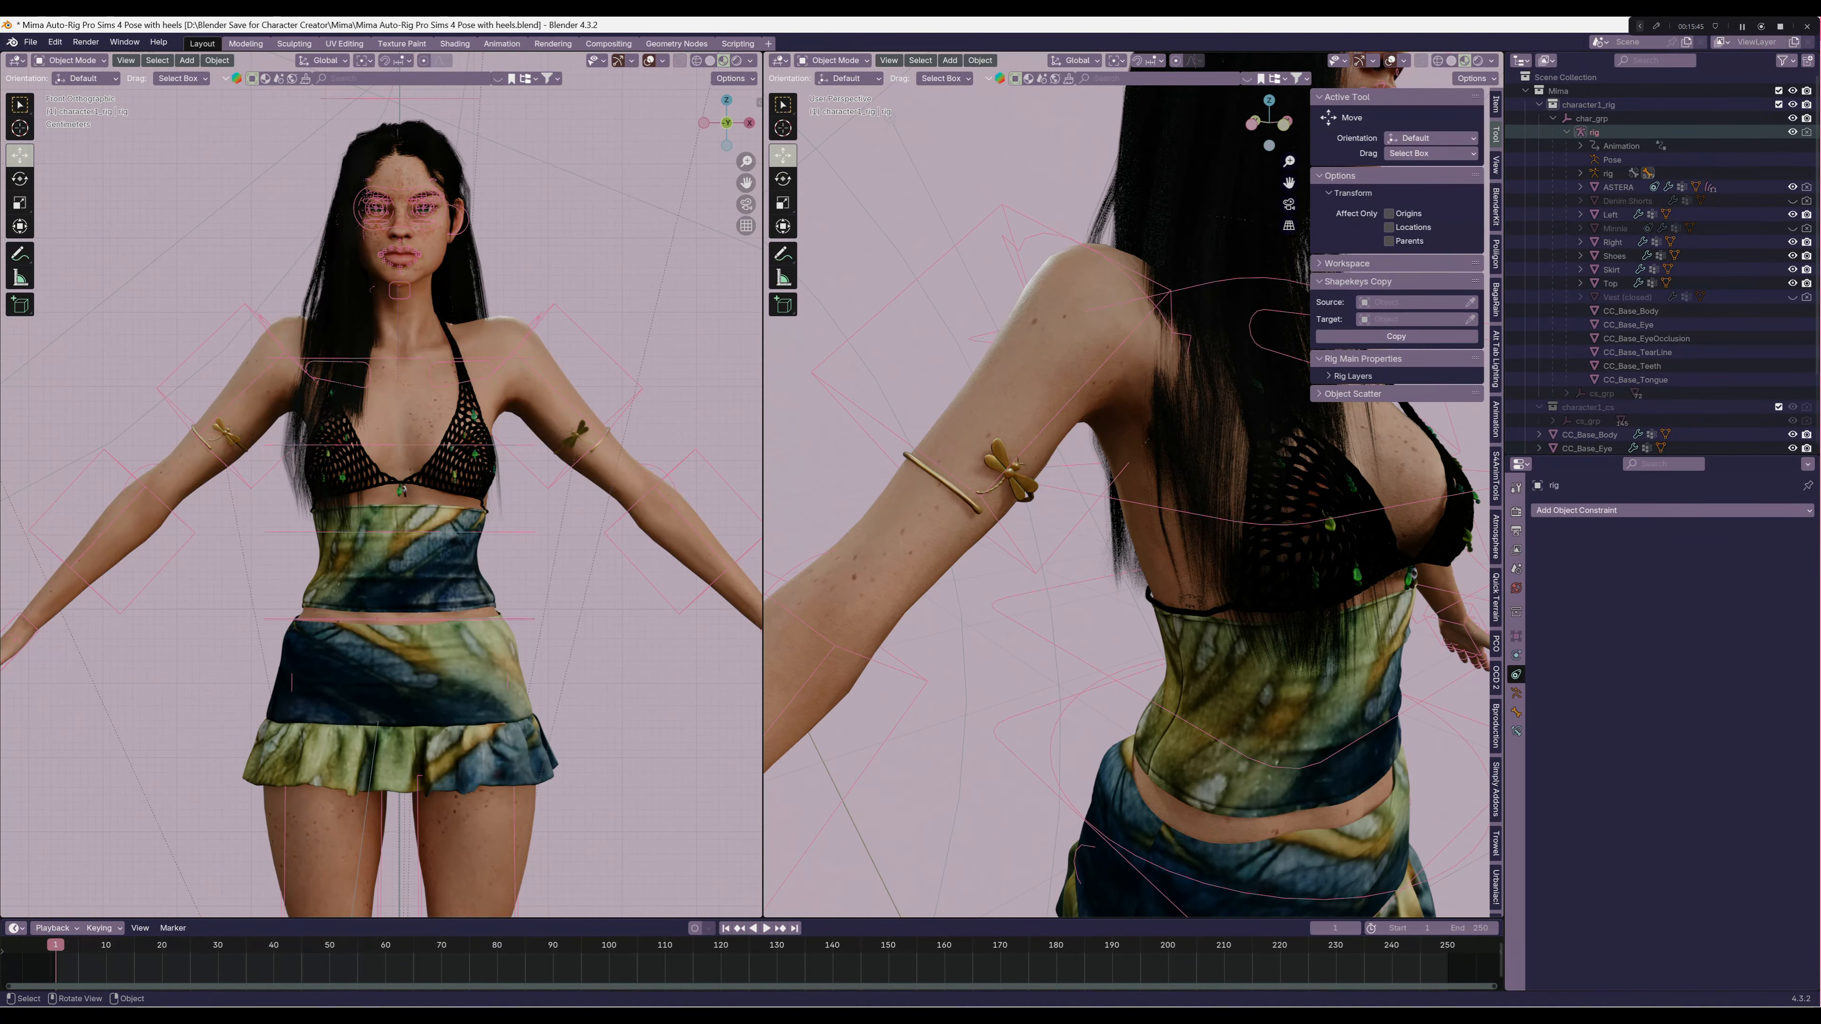
{"action": "scroll", "coordinate": [1111, 495], "scroll_direction": "down", "scroll_amount": 4}
{"action": "middle_click_drag", "start_coordinate": [1148, 495], "coordinate": [1043, 477]}
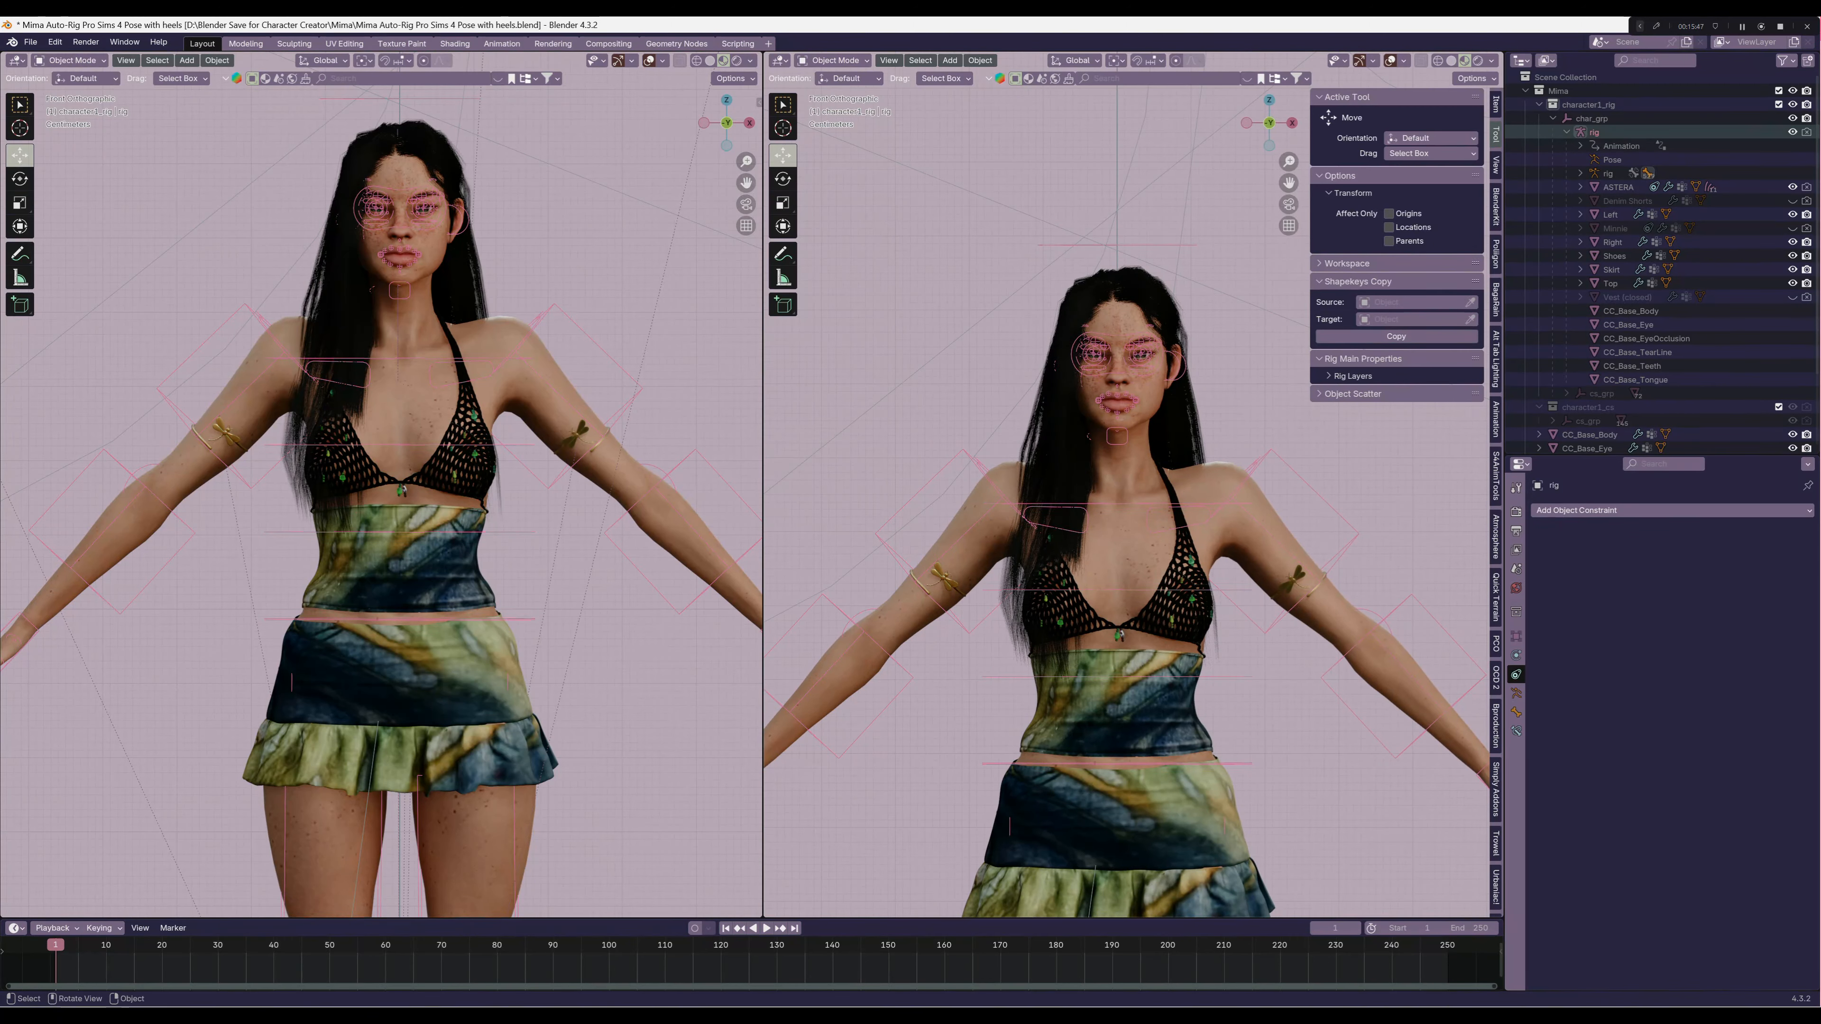
{"action": "key", "text": "KP_1"}
Hide the viewport overlays and switch the CC_Base_Body mesh to Texture Paint mode
{"action": "left_click", "coordinate": [1265, 308]}
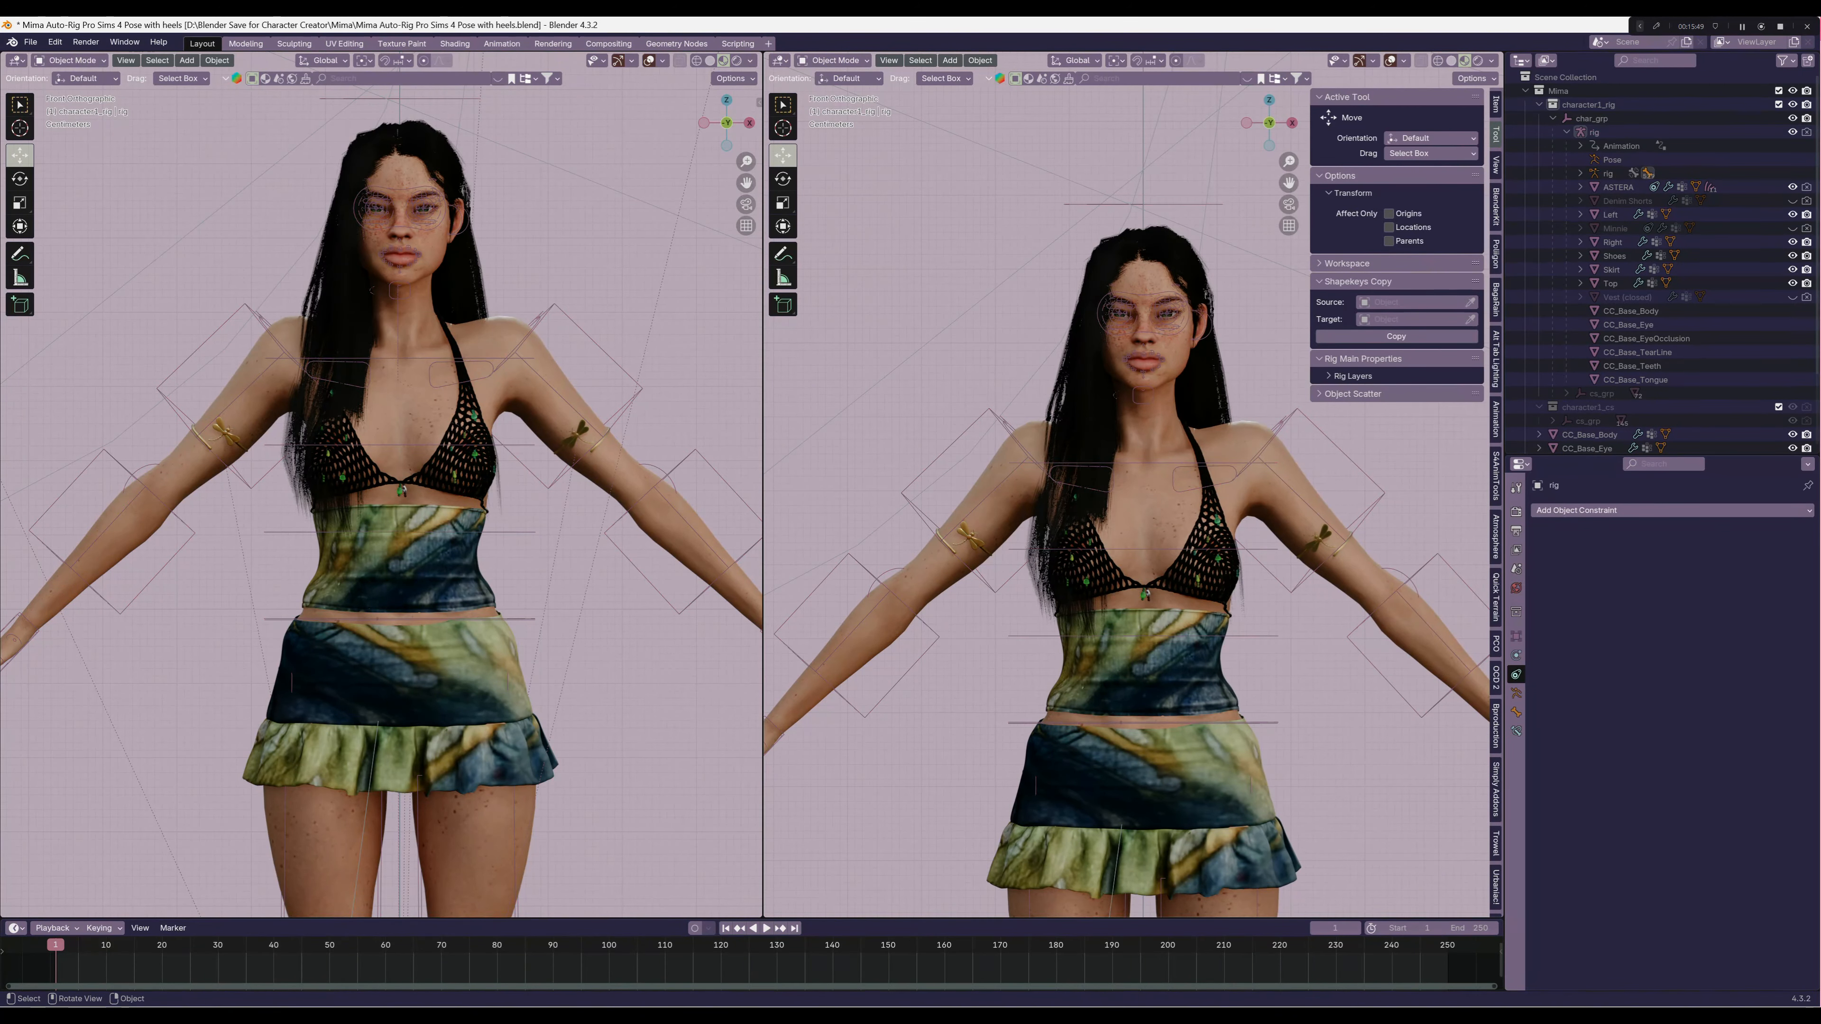
{"action": "left_click", "coordinate": [1391, 61]}
{"action": "middle_click_drag", "start_coordinate": [1158, 459], "coordinate": [1147, 498], "text": "shift"}
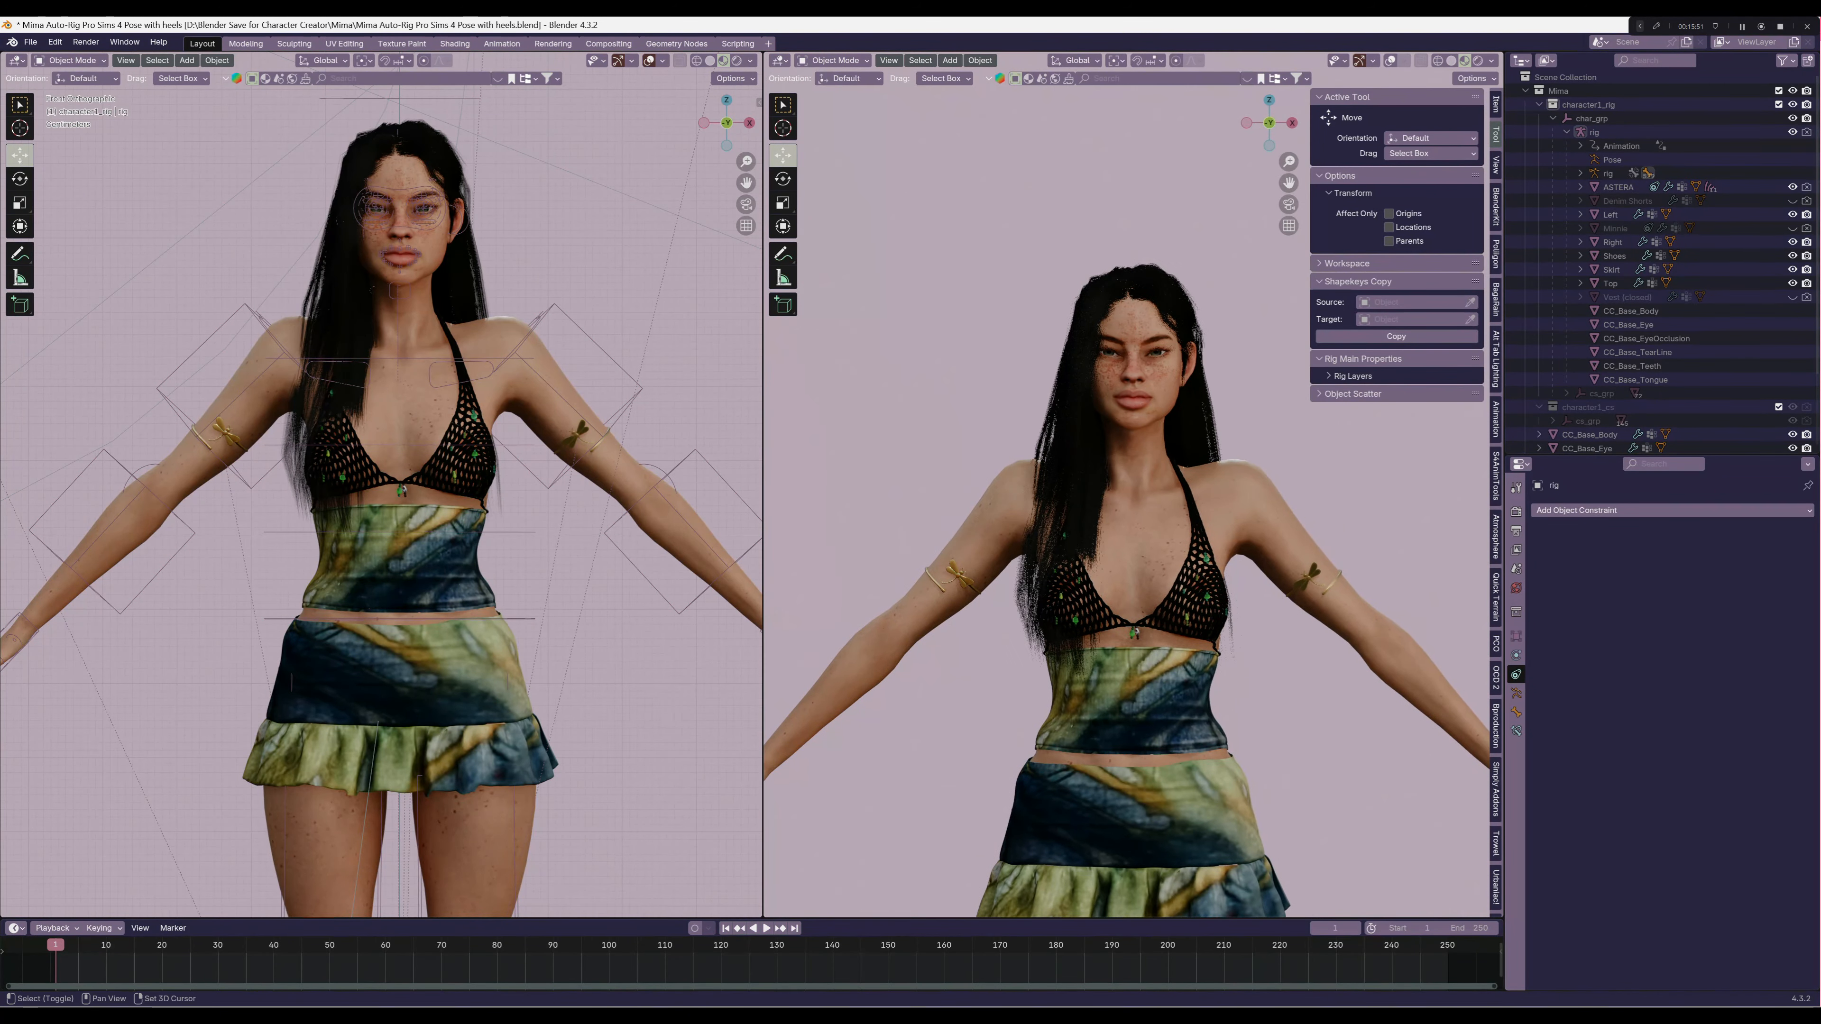
{"action": "left_click", "coordinate": [1147, 498]}
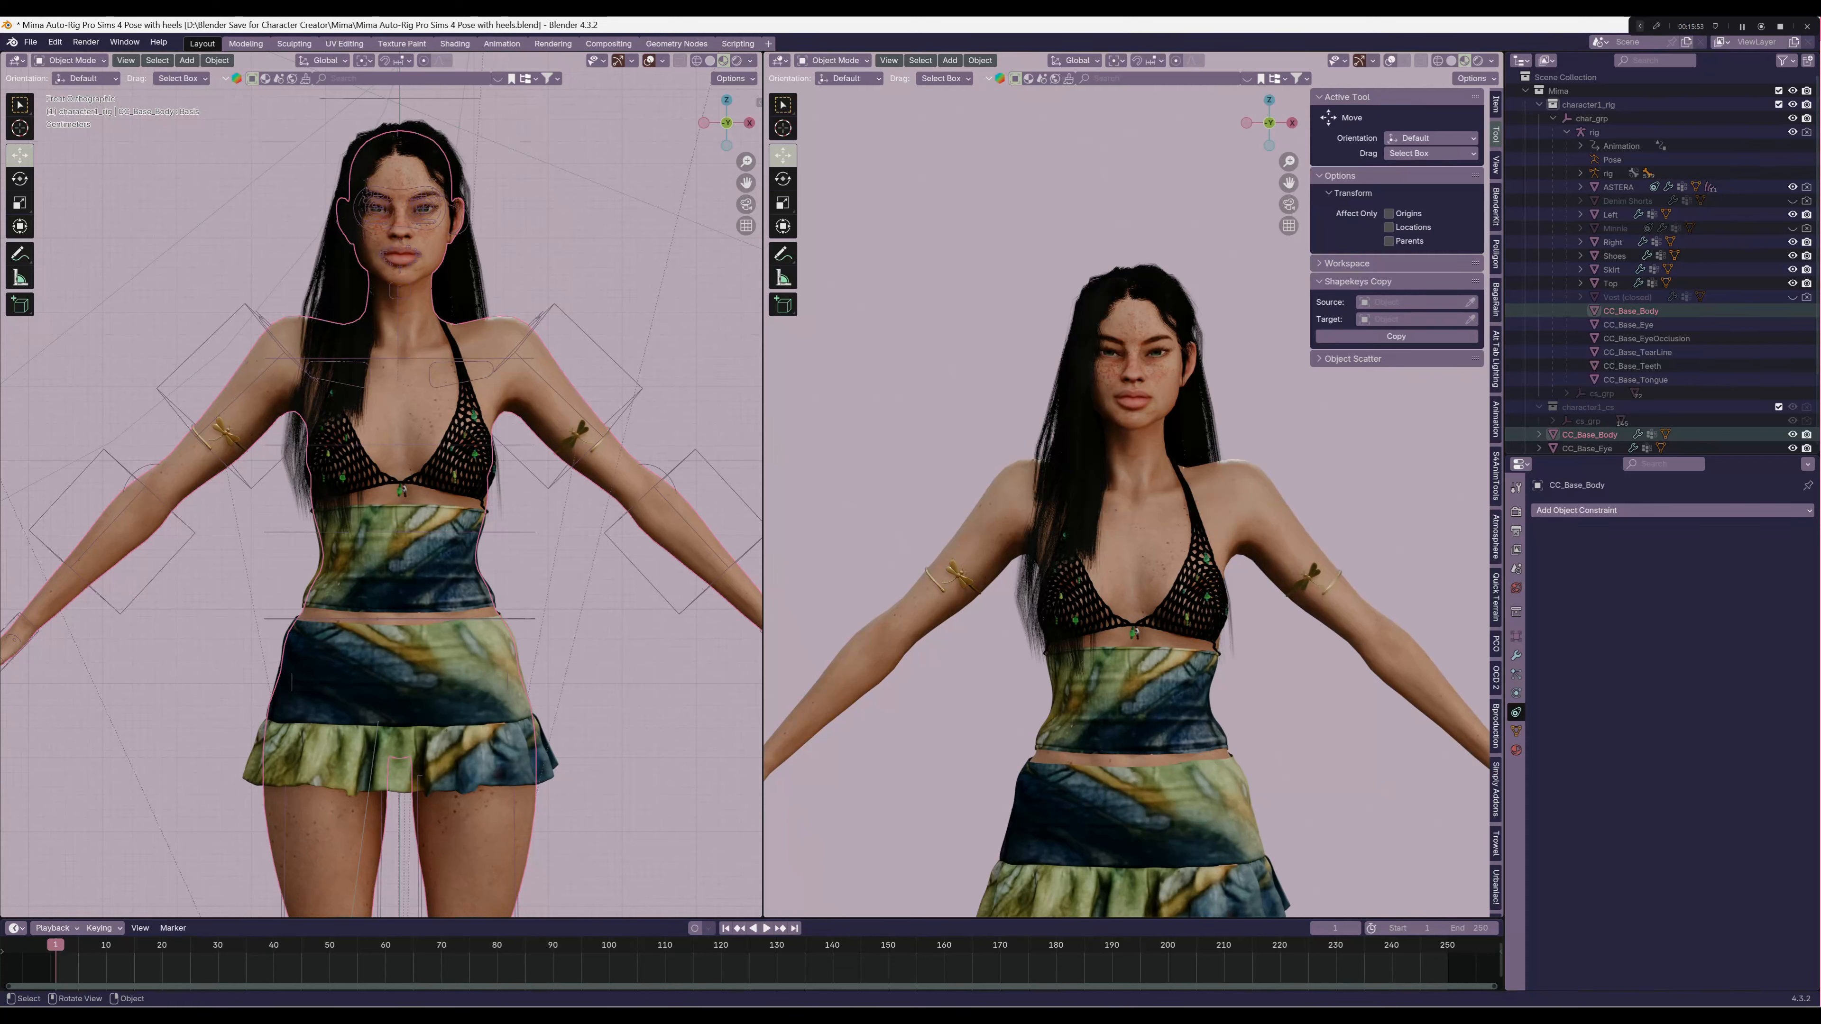
{"action": "left_click", "coordinate": [834, 60]}
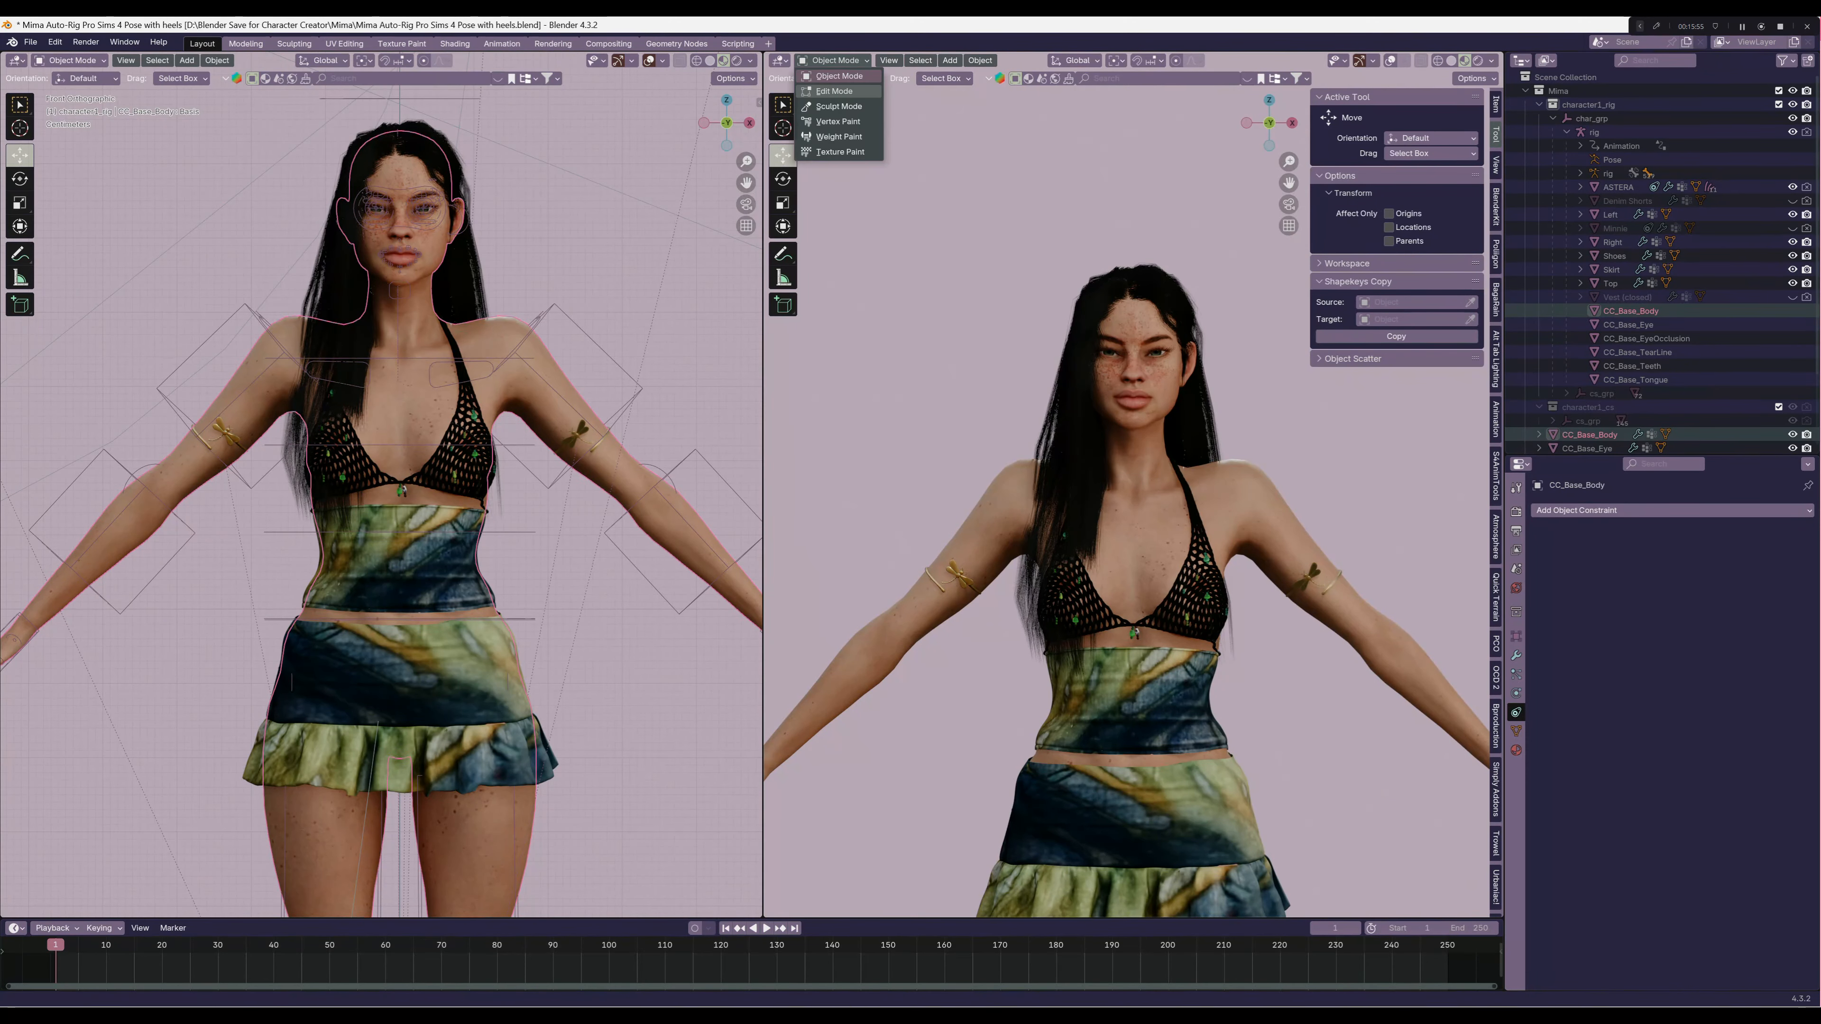
{"action": "left_click", "coordinate": [839, 151]}
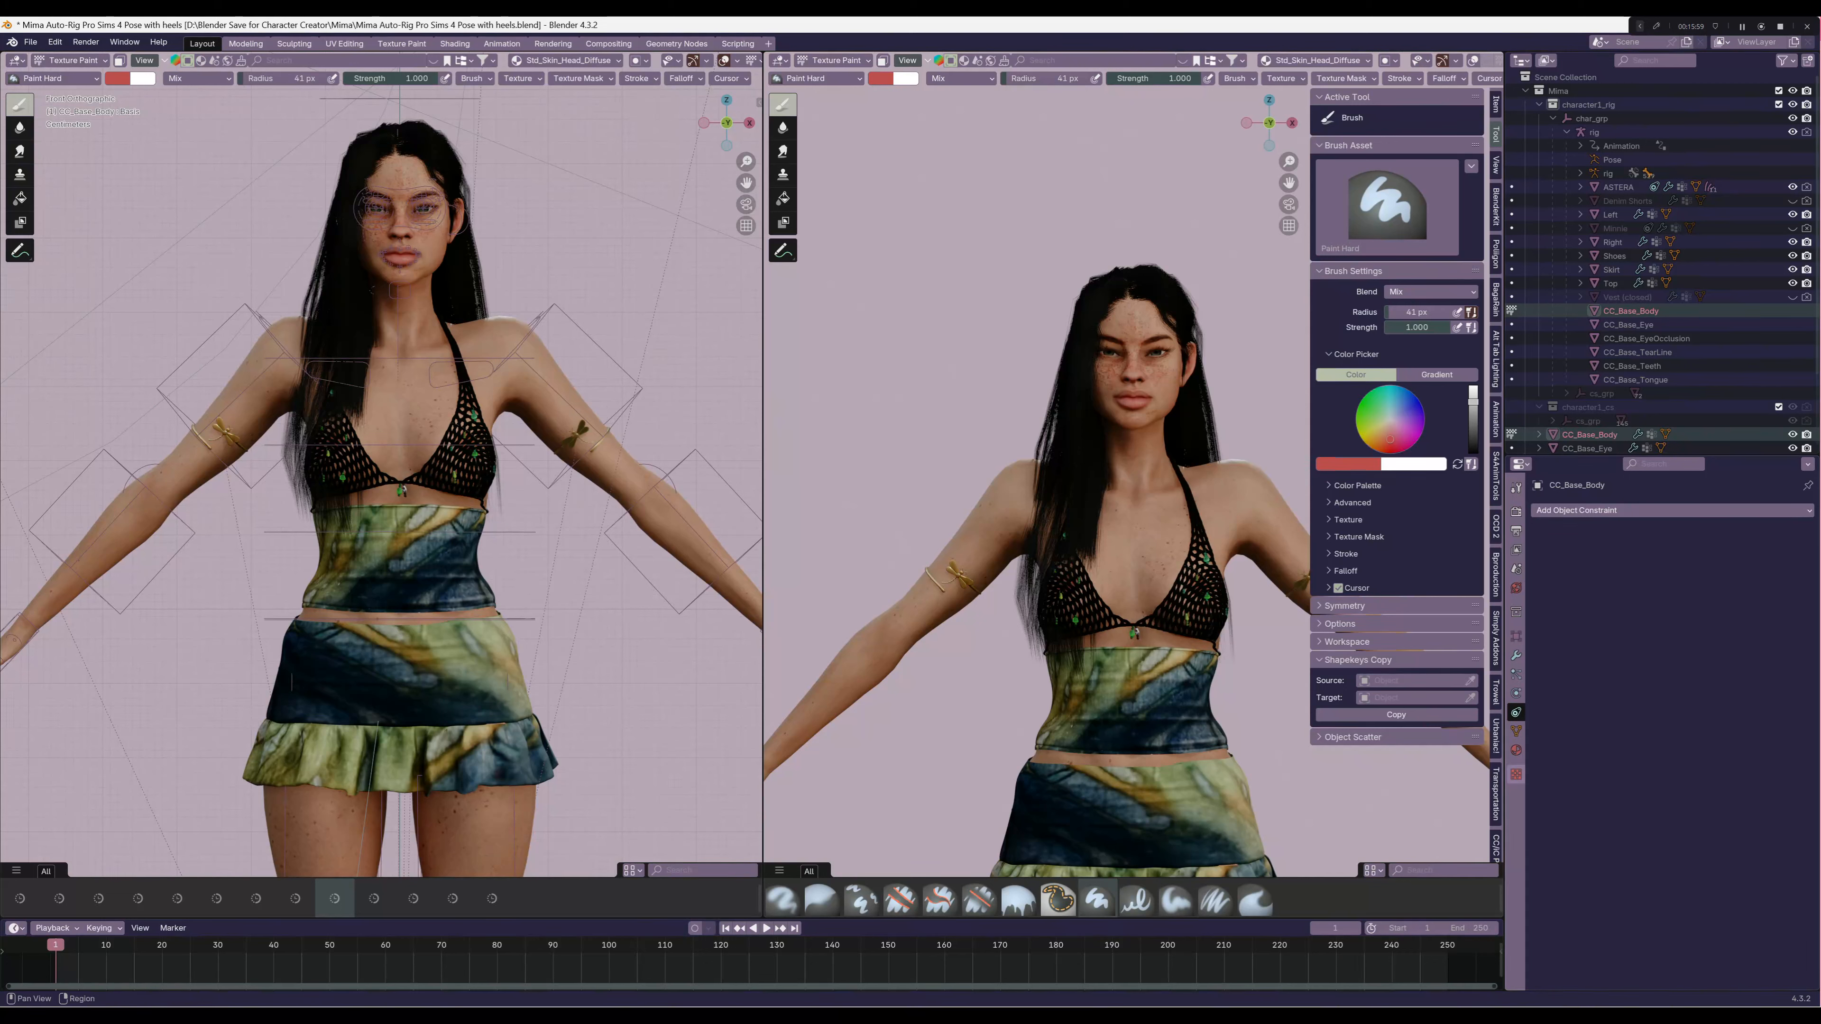
Create a new brush texture and load the bear tattoo image from the Tattoos folder into it
{"action": "left_click", "coordinate": [1516, 774]}
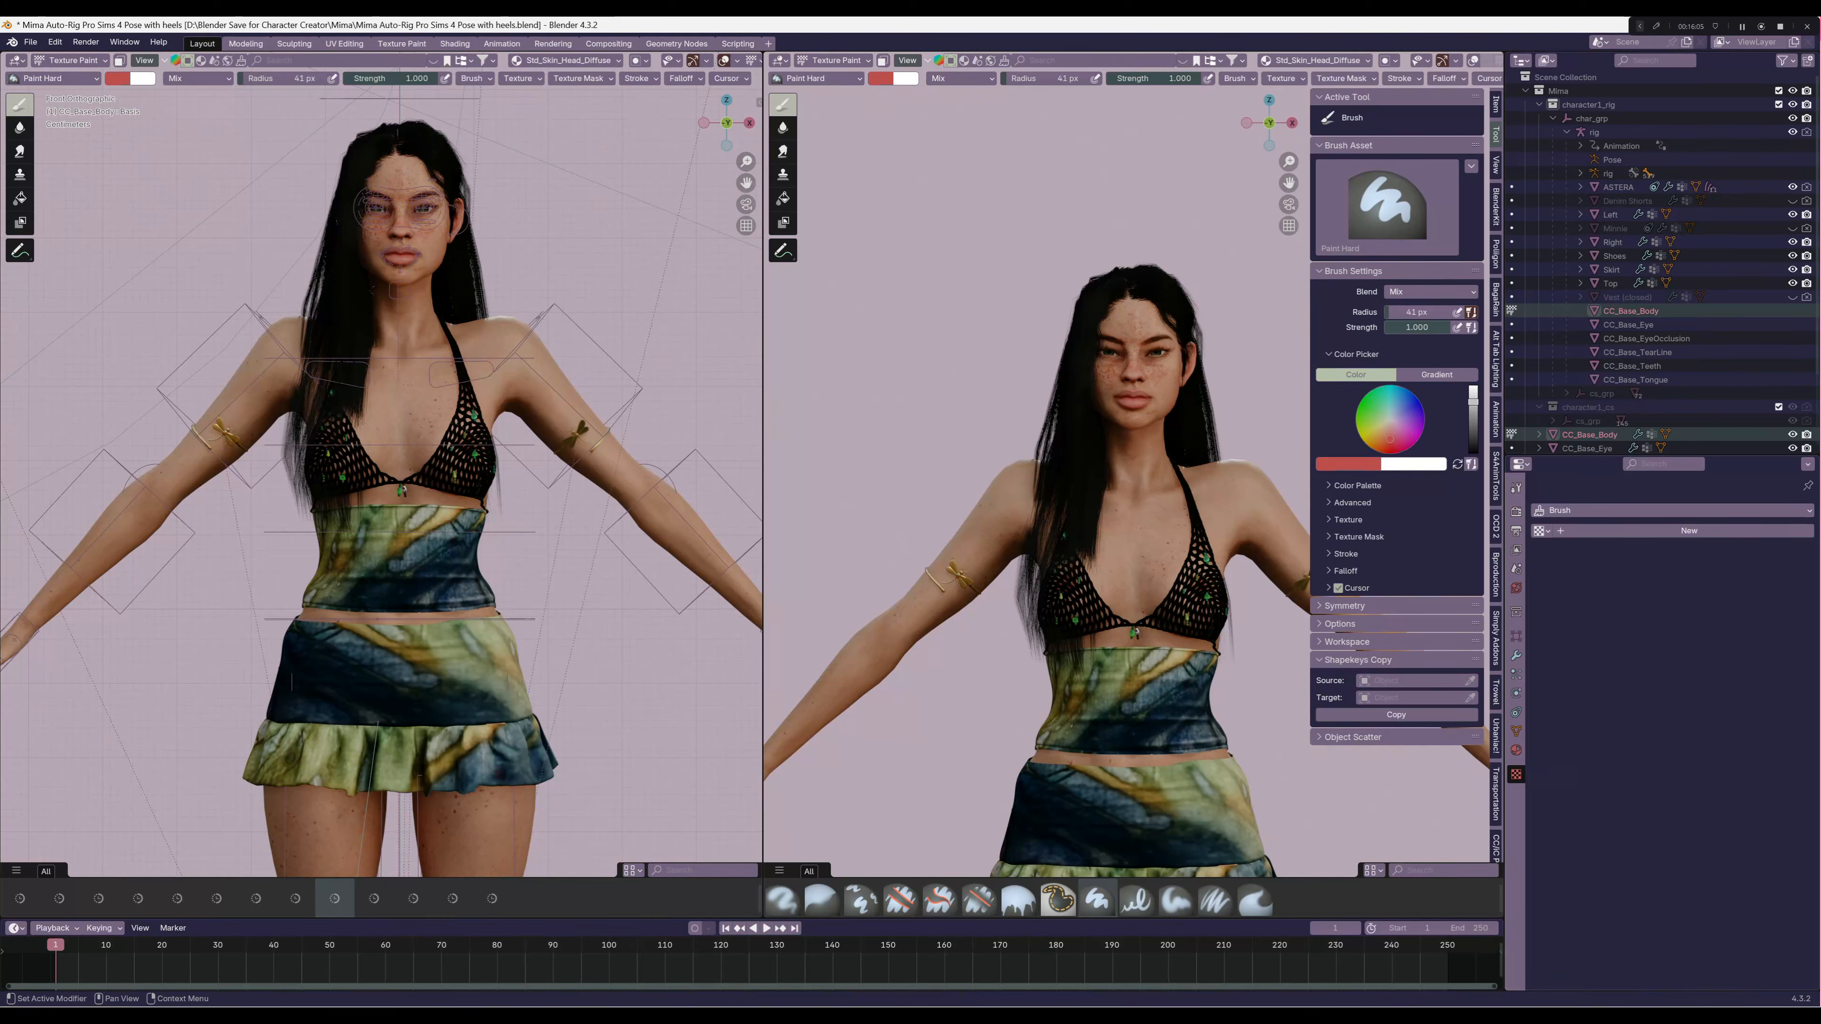
{"action": "left_click", "coordinate": [1690, 530]}
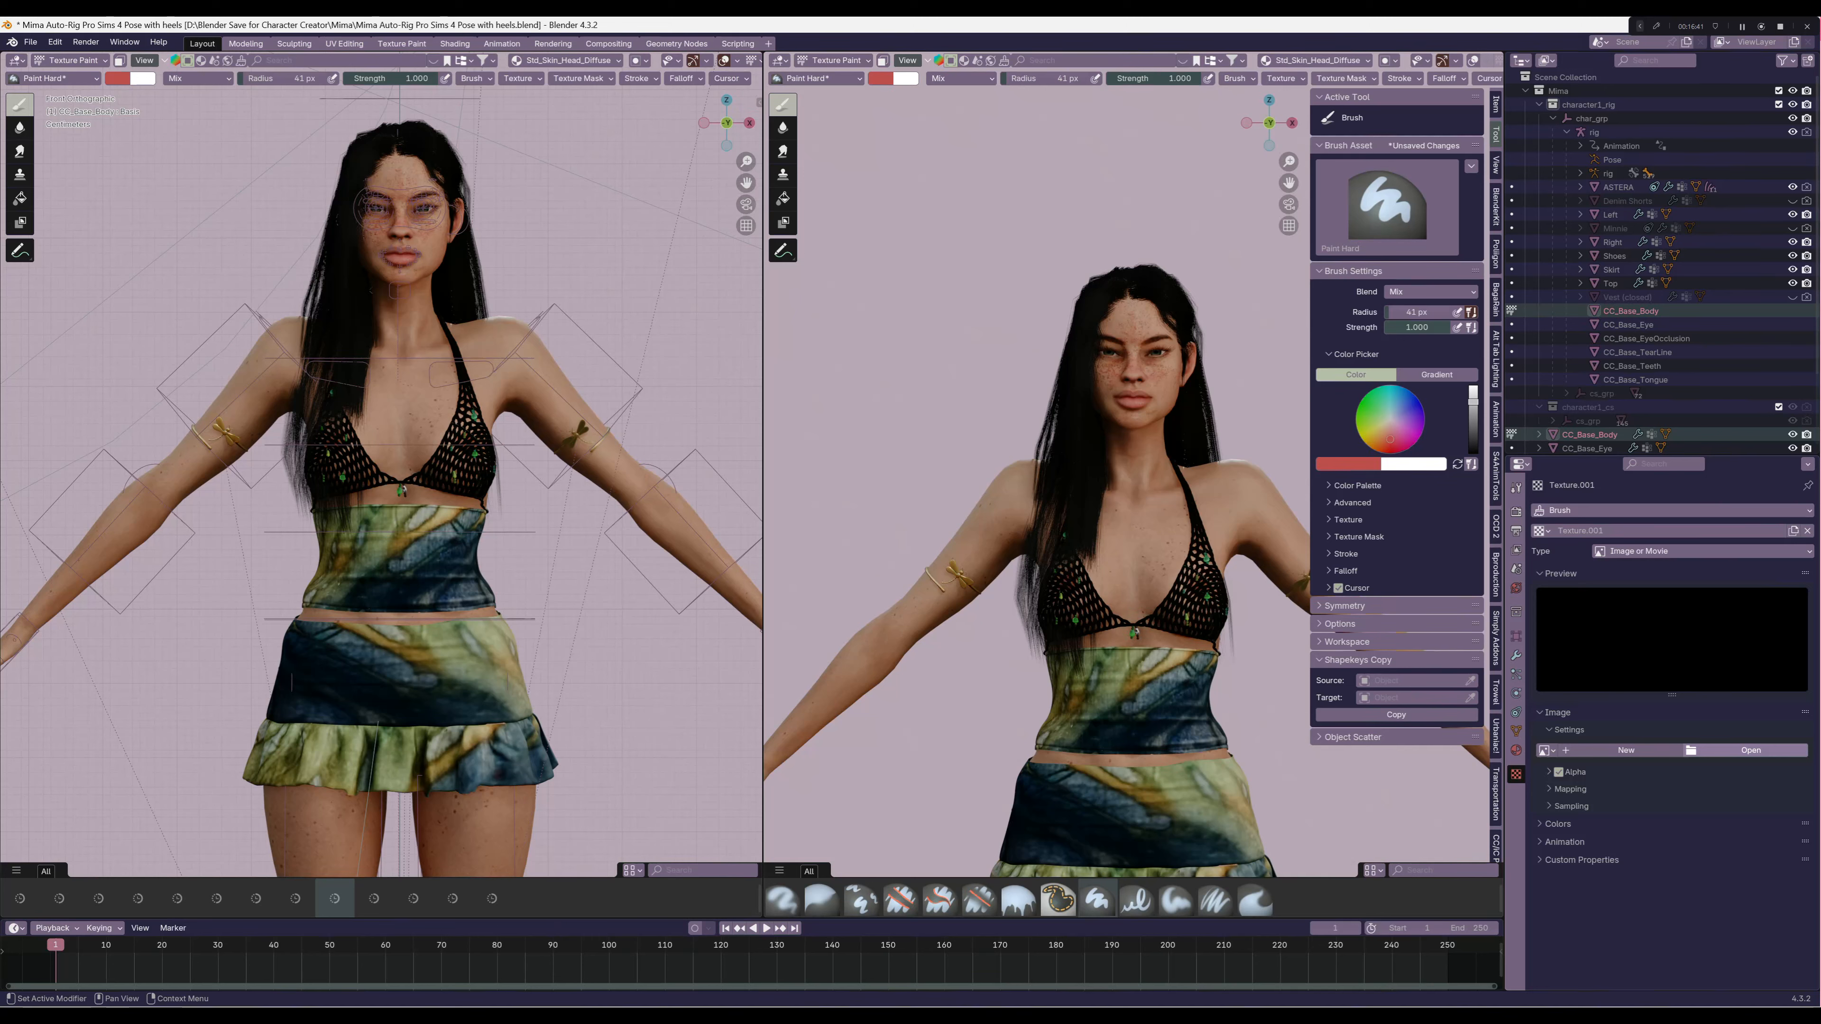
{"action": "left_click", "coordinate": [1750, 750]}
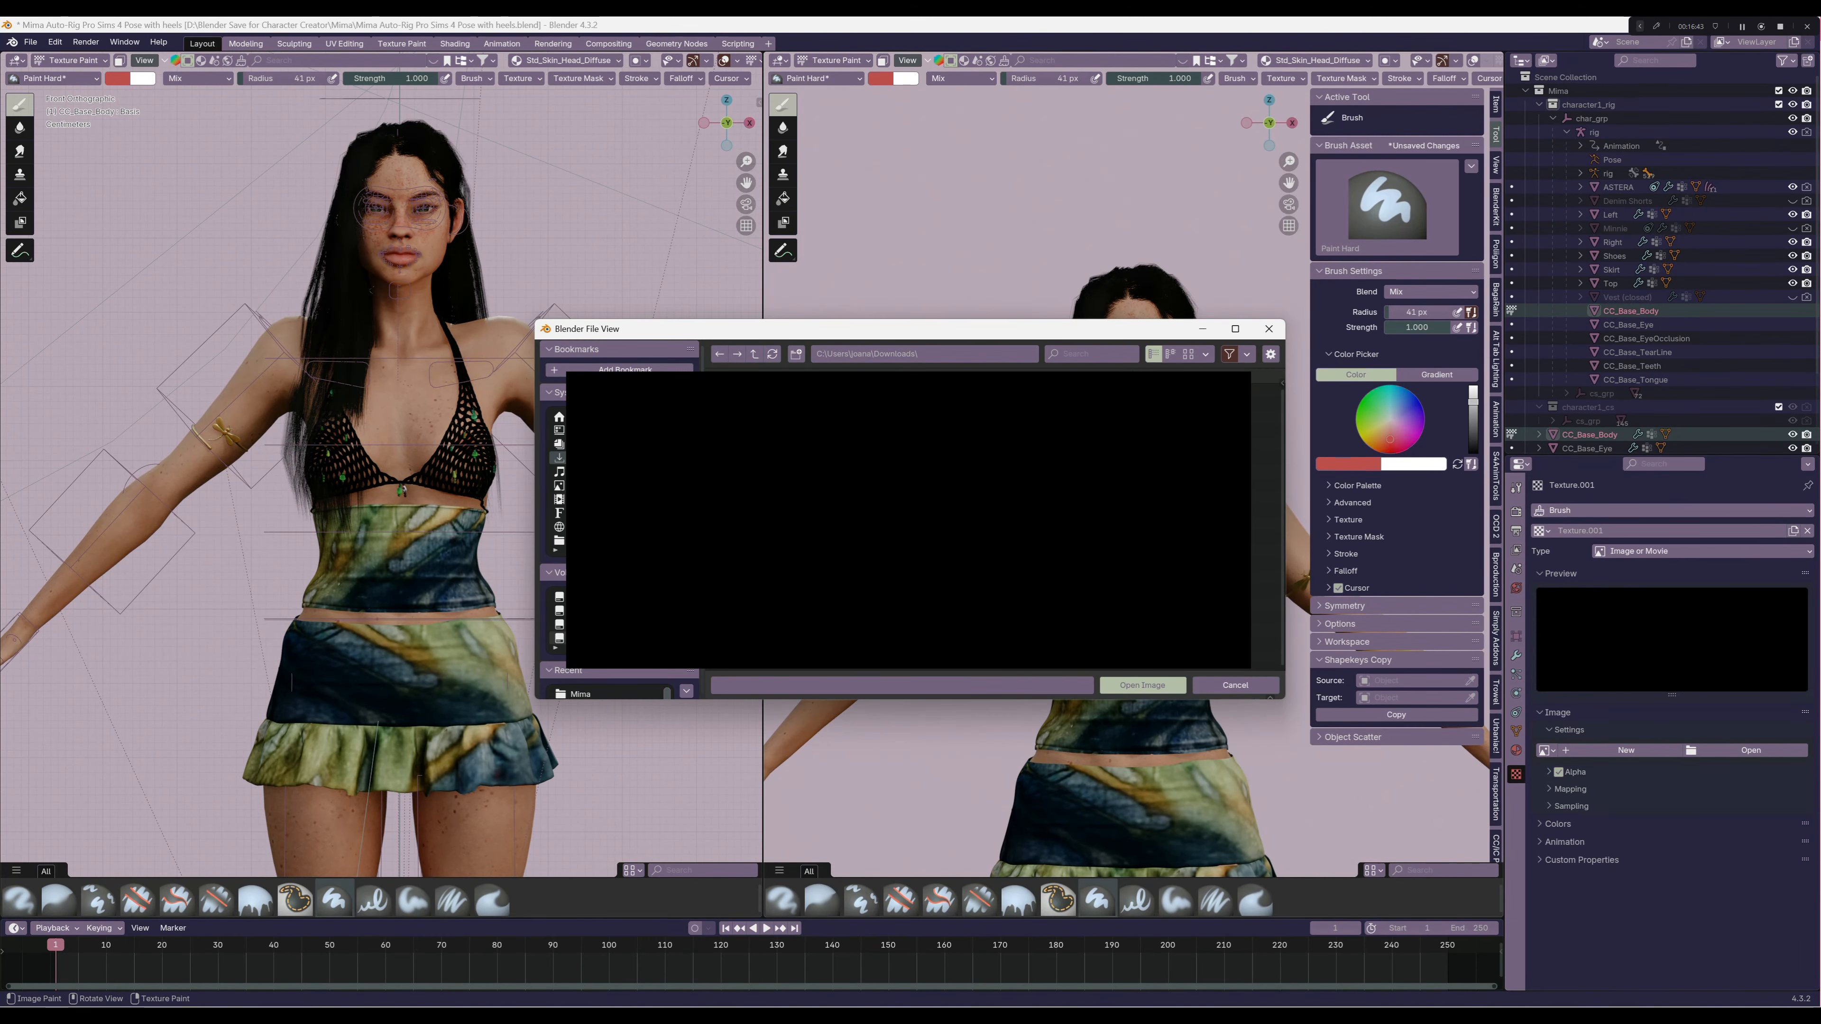
{"action": "left_click", "coordinate": [560, 611]}
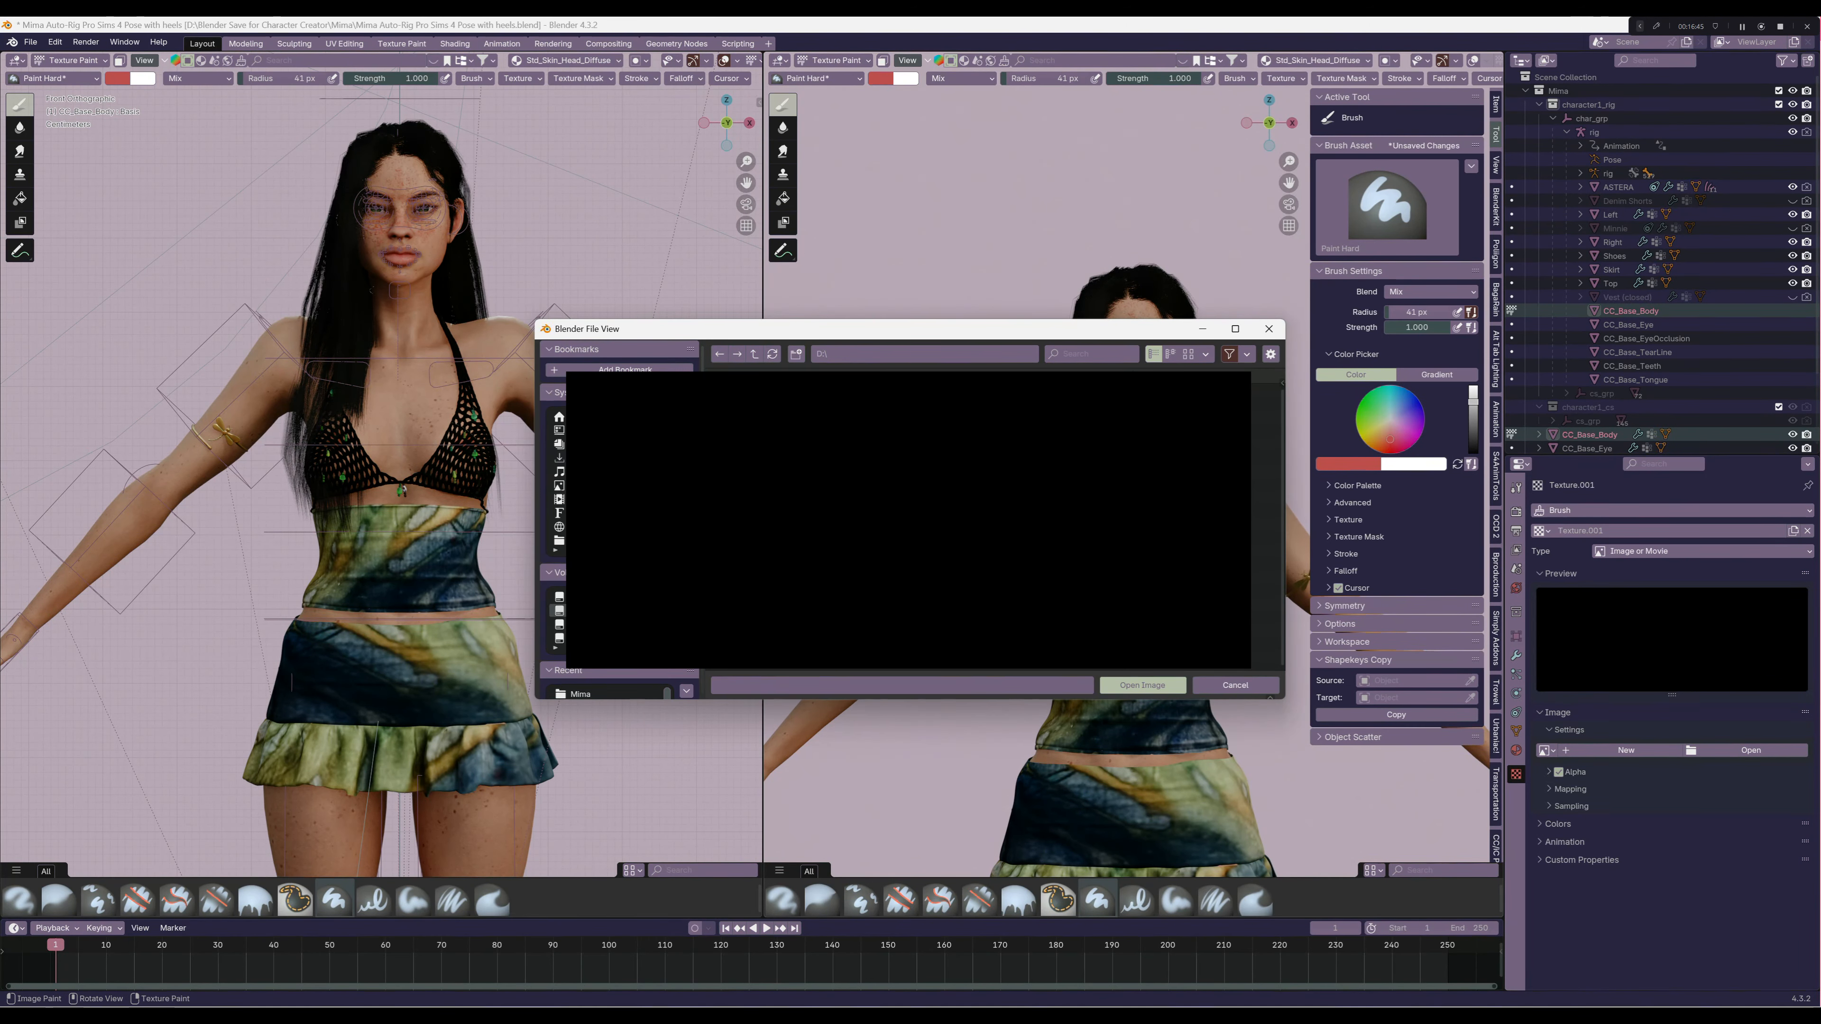
{"action": "scroll", "coordinate": [825, 575], "scroll_direction": "down", "scroll_amount": 5}
{"action": "double_click", "coordinate": [825, 628]}
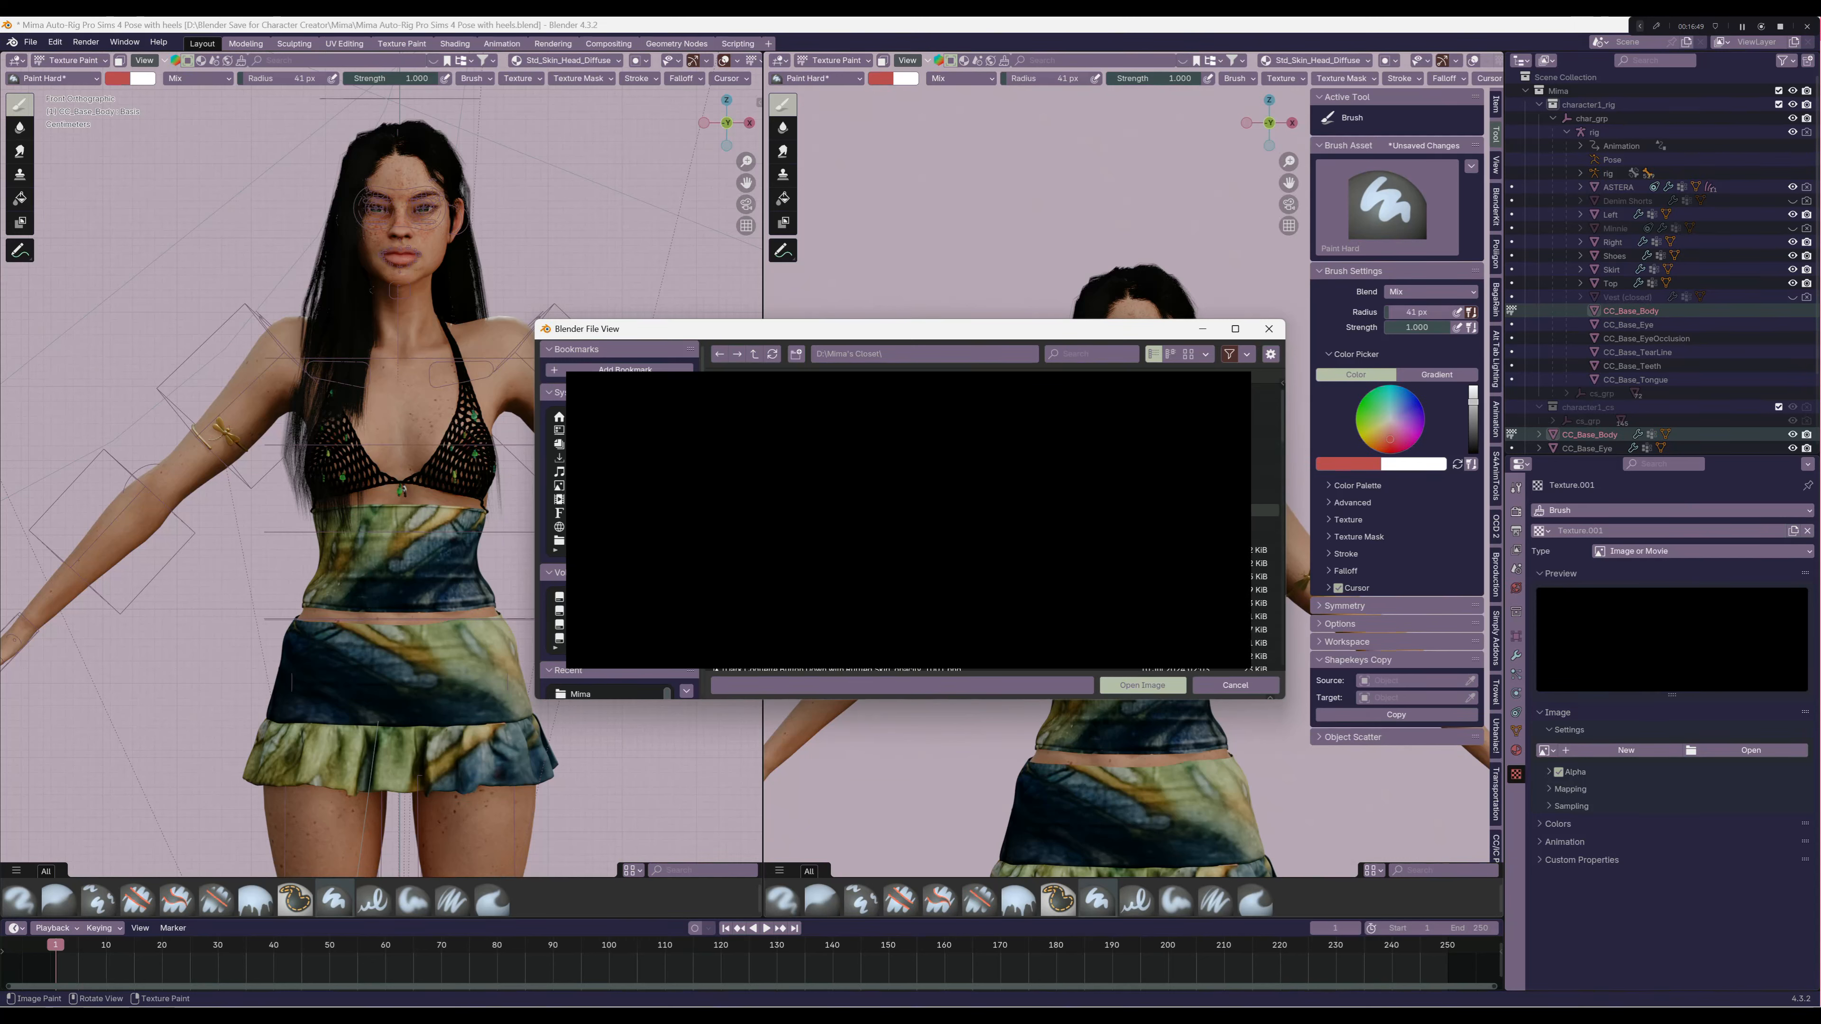
{"action": "double_click", "coordinate": [782, 523]}
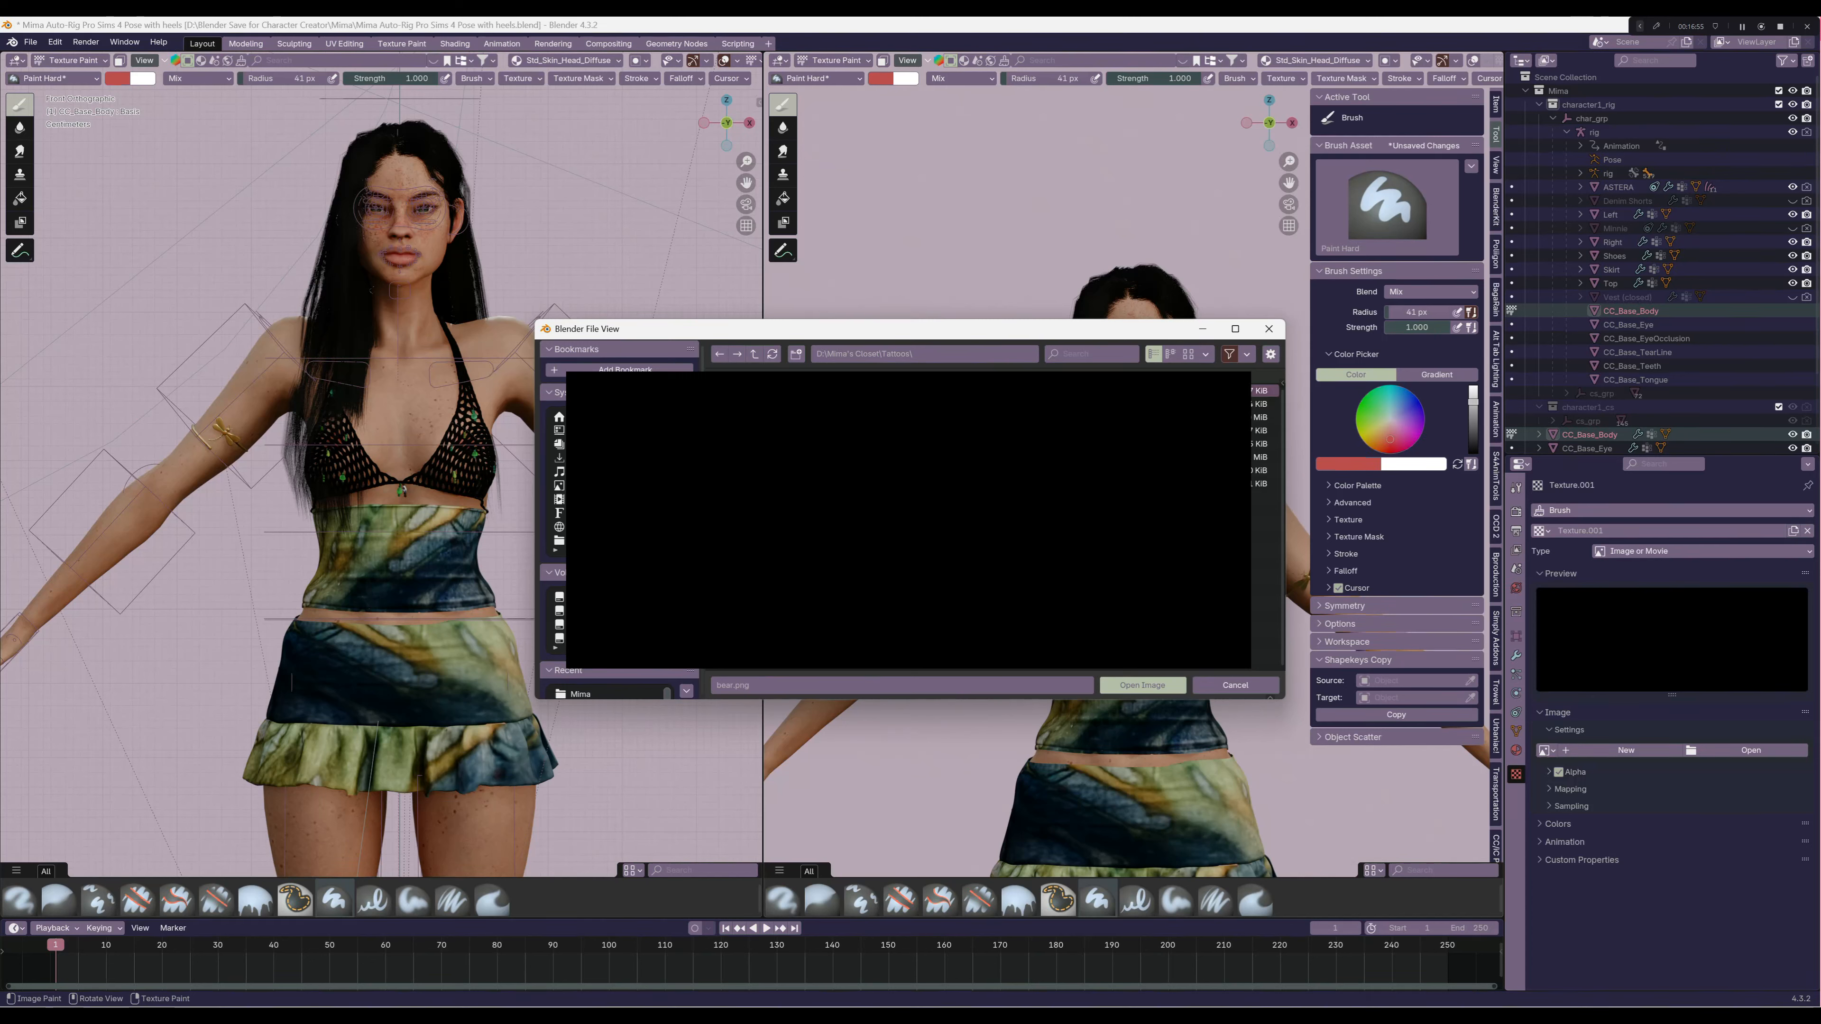
{"action": "double_click", "coordinate": [832, 390]}
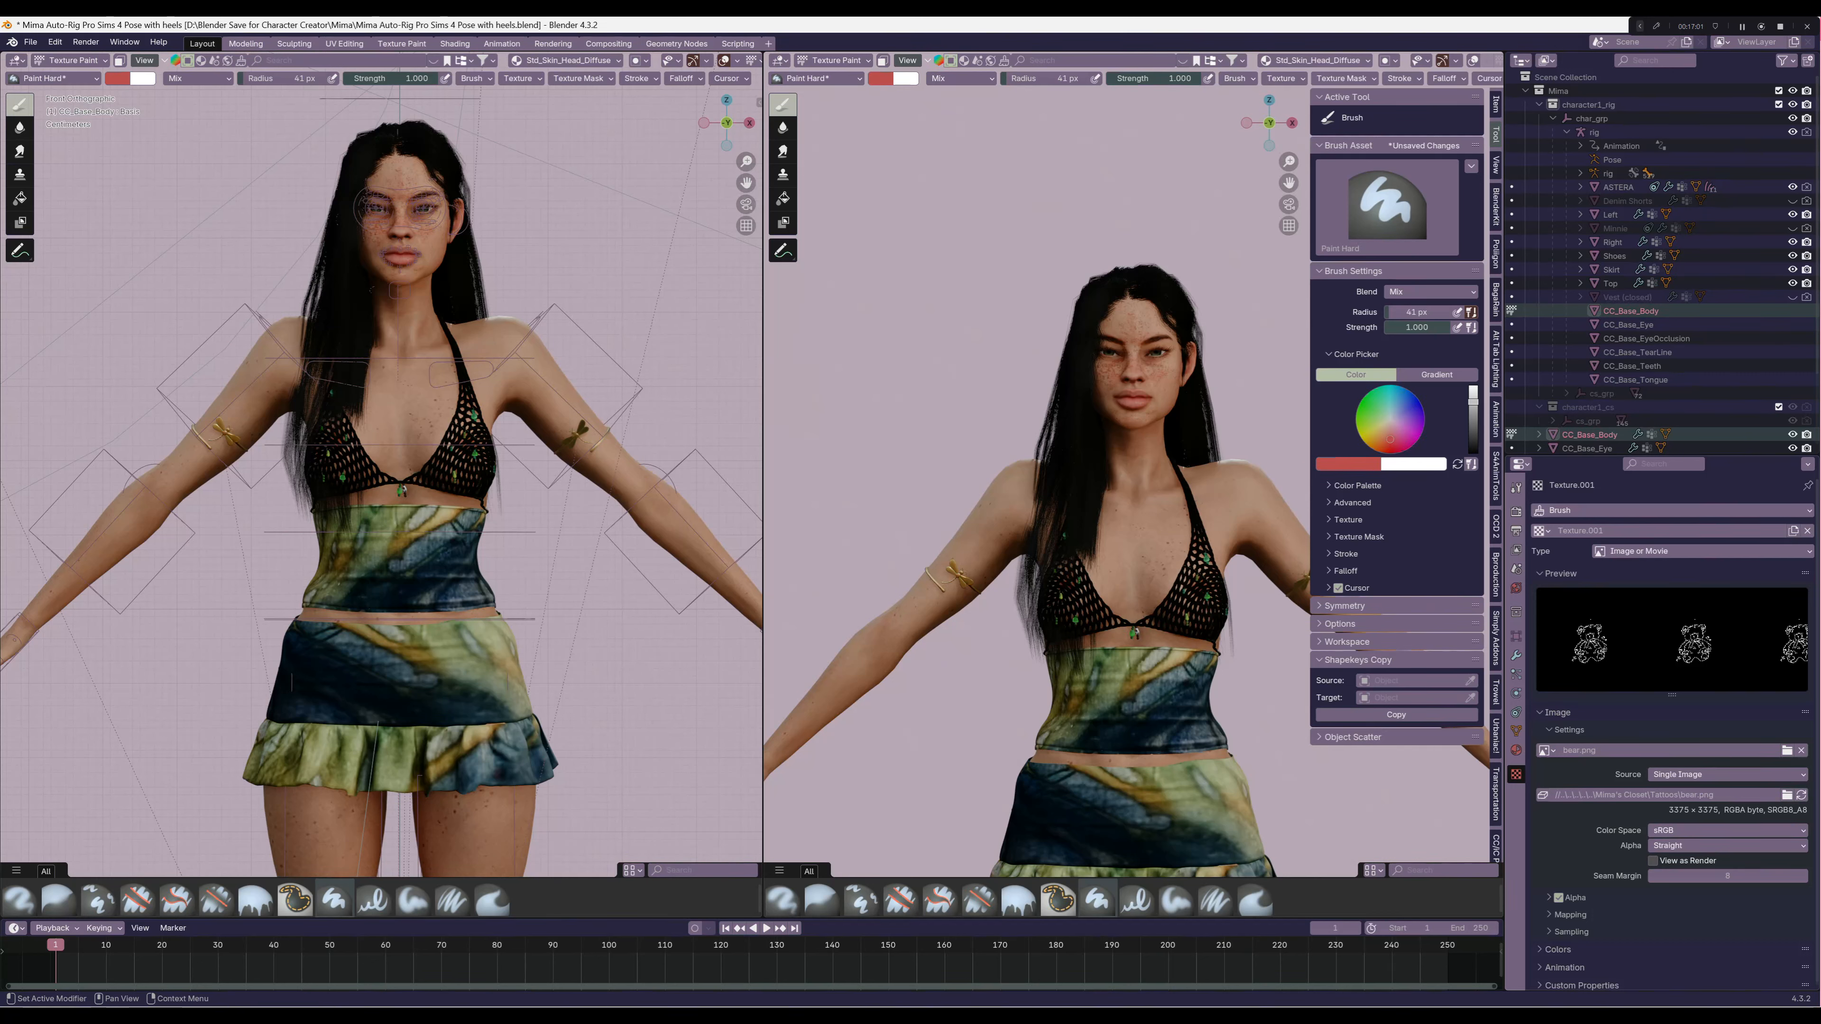
Set the Paint Hard brush's primary color to black in the brush settings
{"action": "left_click", "coordinate": [1516, 511]}
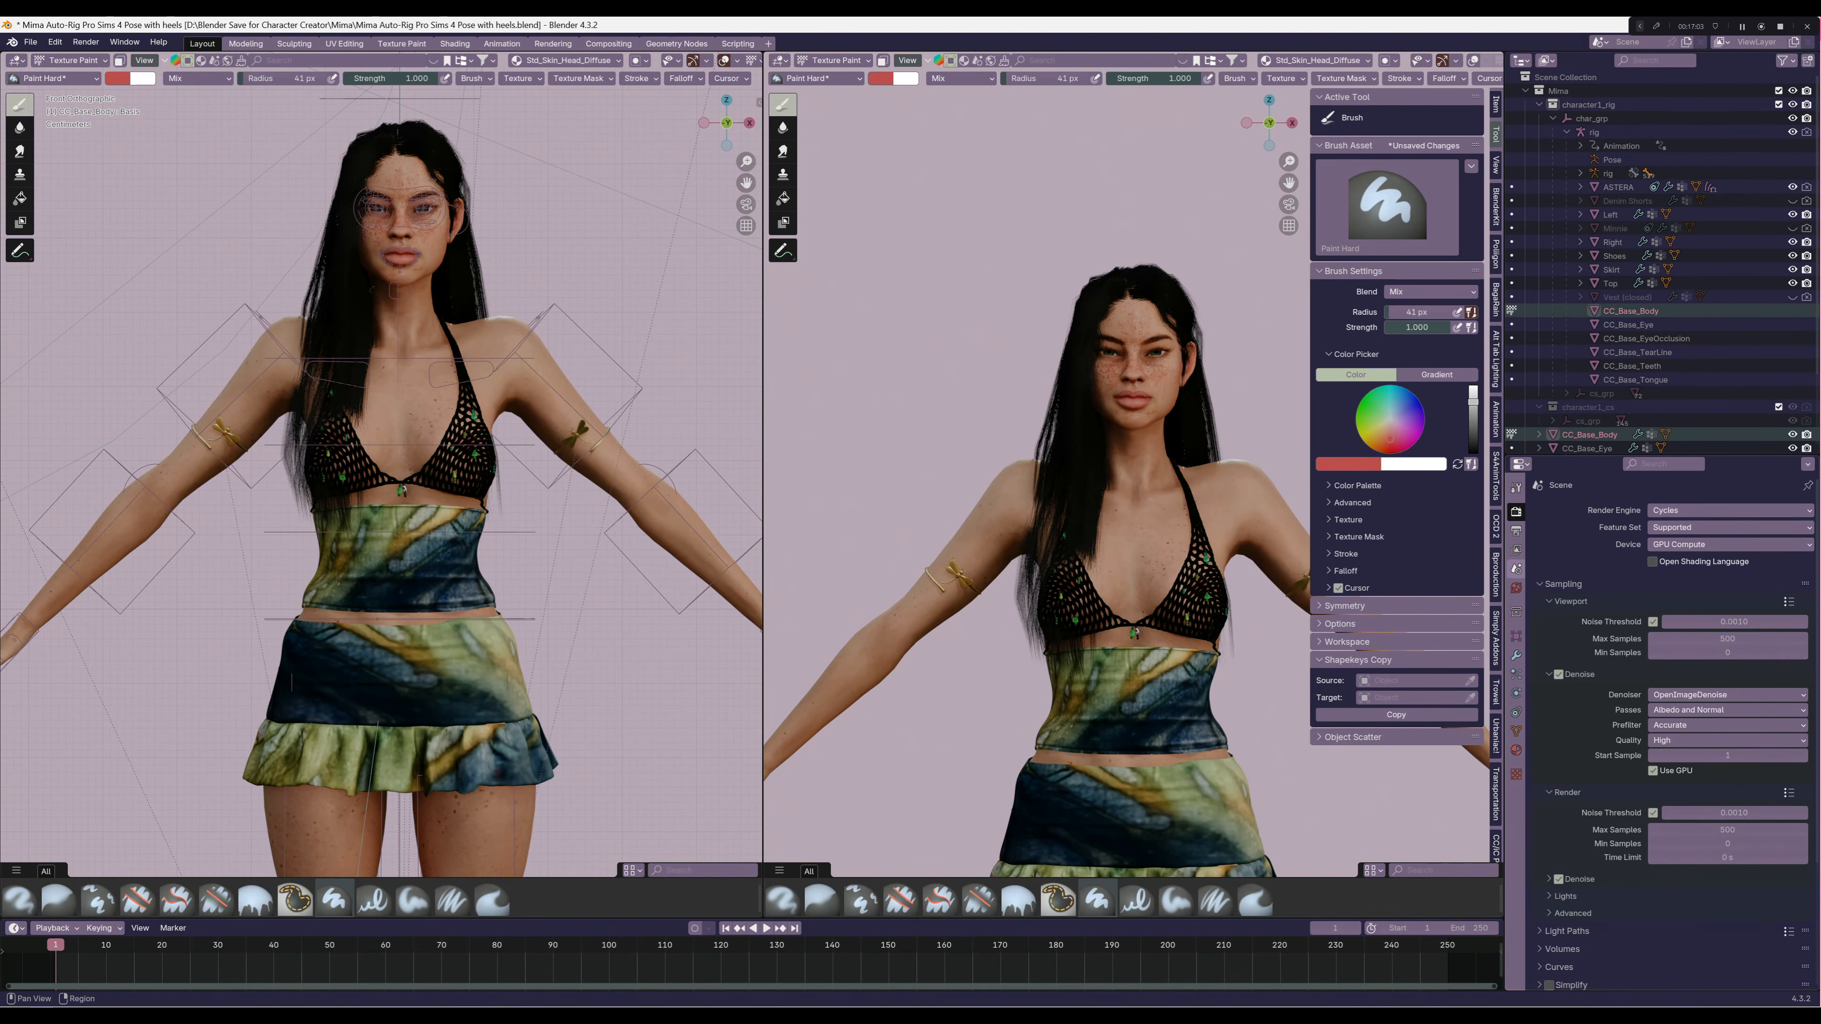
{"action": "left_click", "coordinate": [1516, 588]}
{"action": "left_click", "coordinate": [1515, 488]}
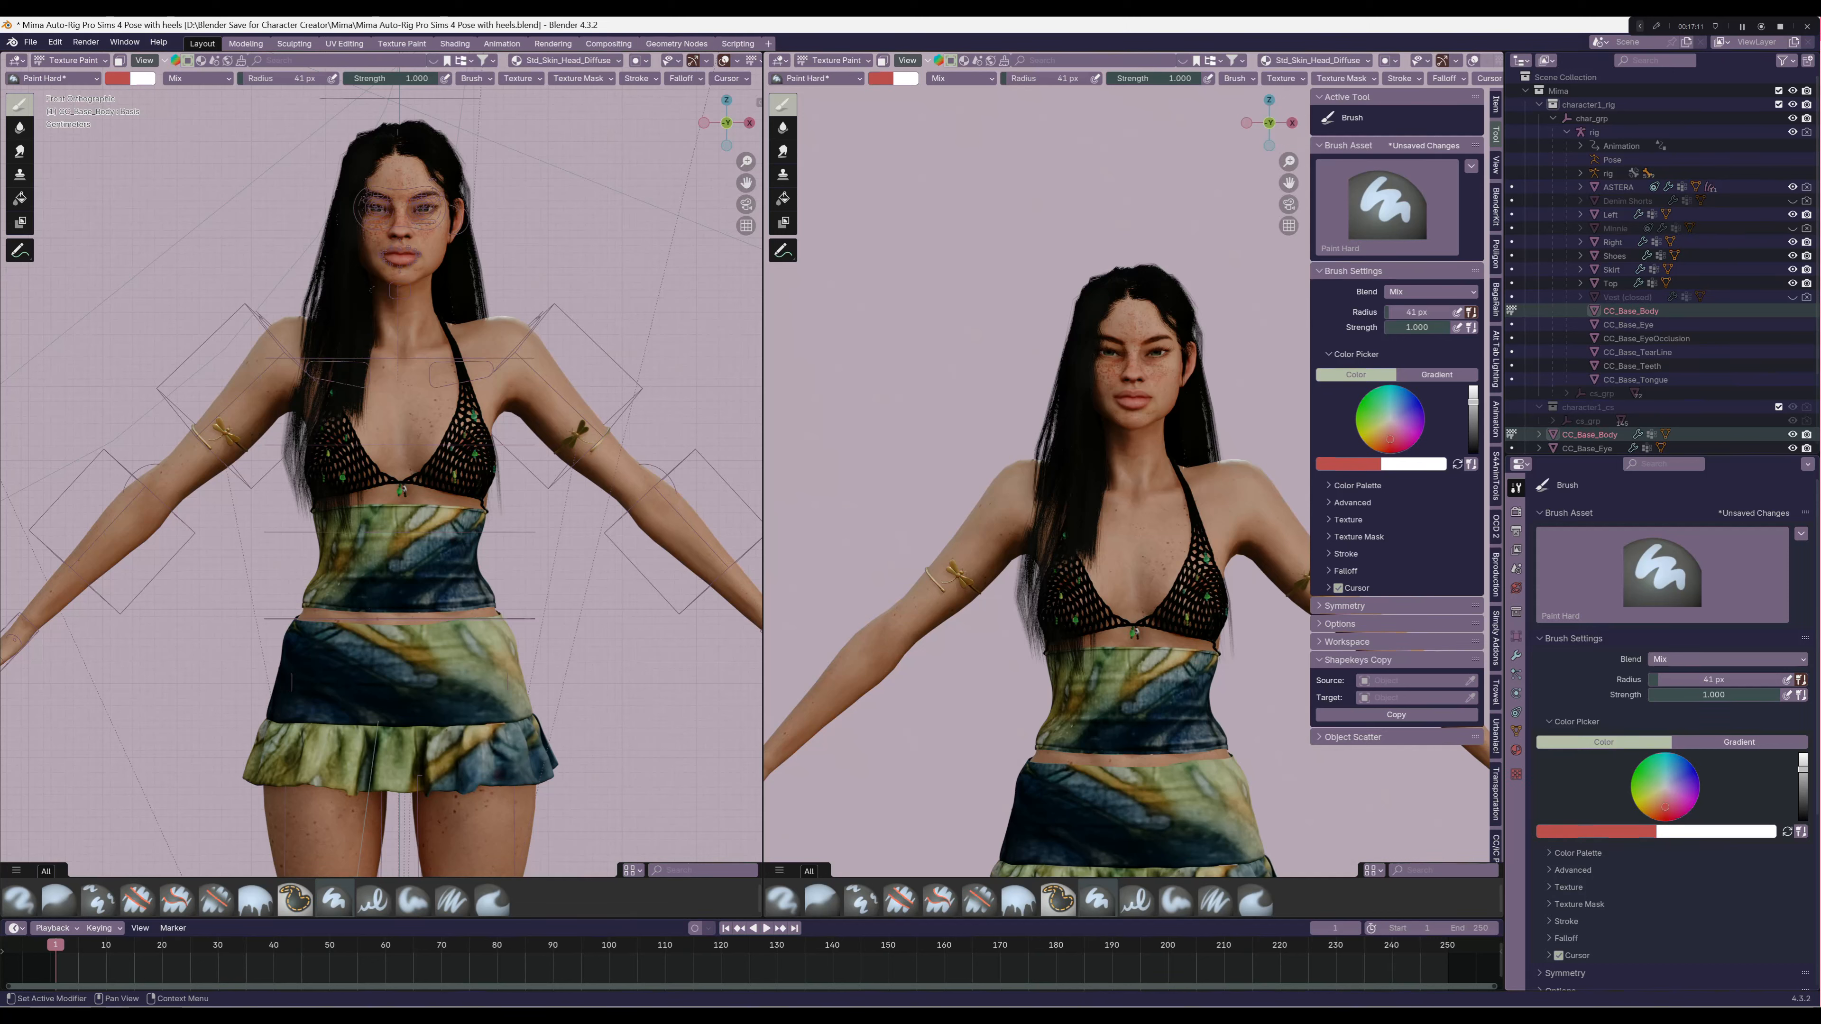
{"action": "left_click", "coordinate": [1596, 832]}
{"action": "left_click", "coordinate": [1667, 786]}
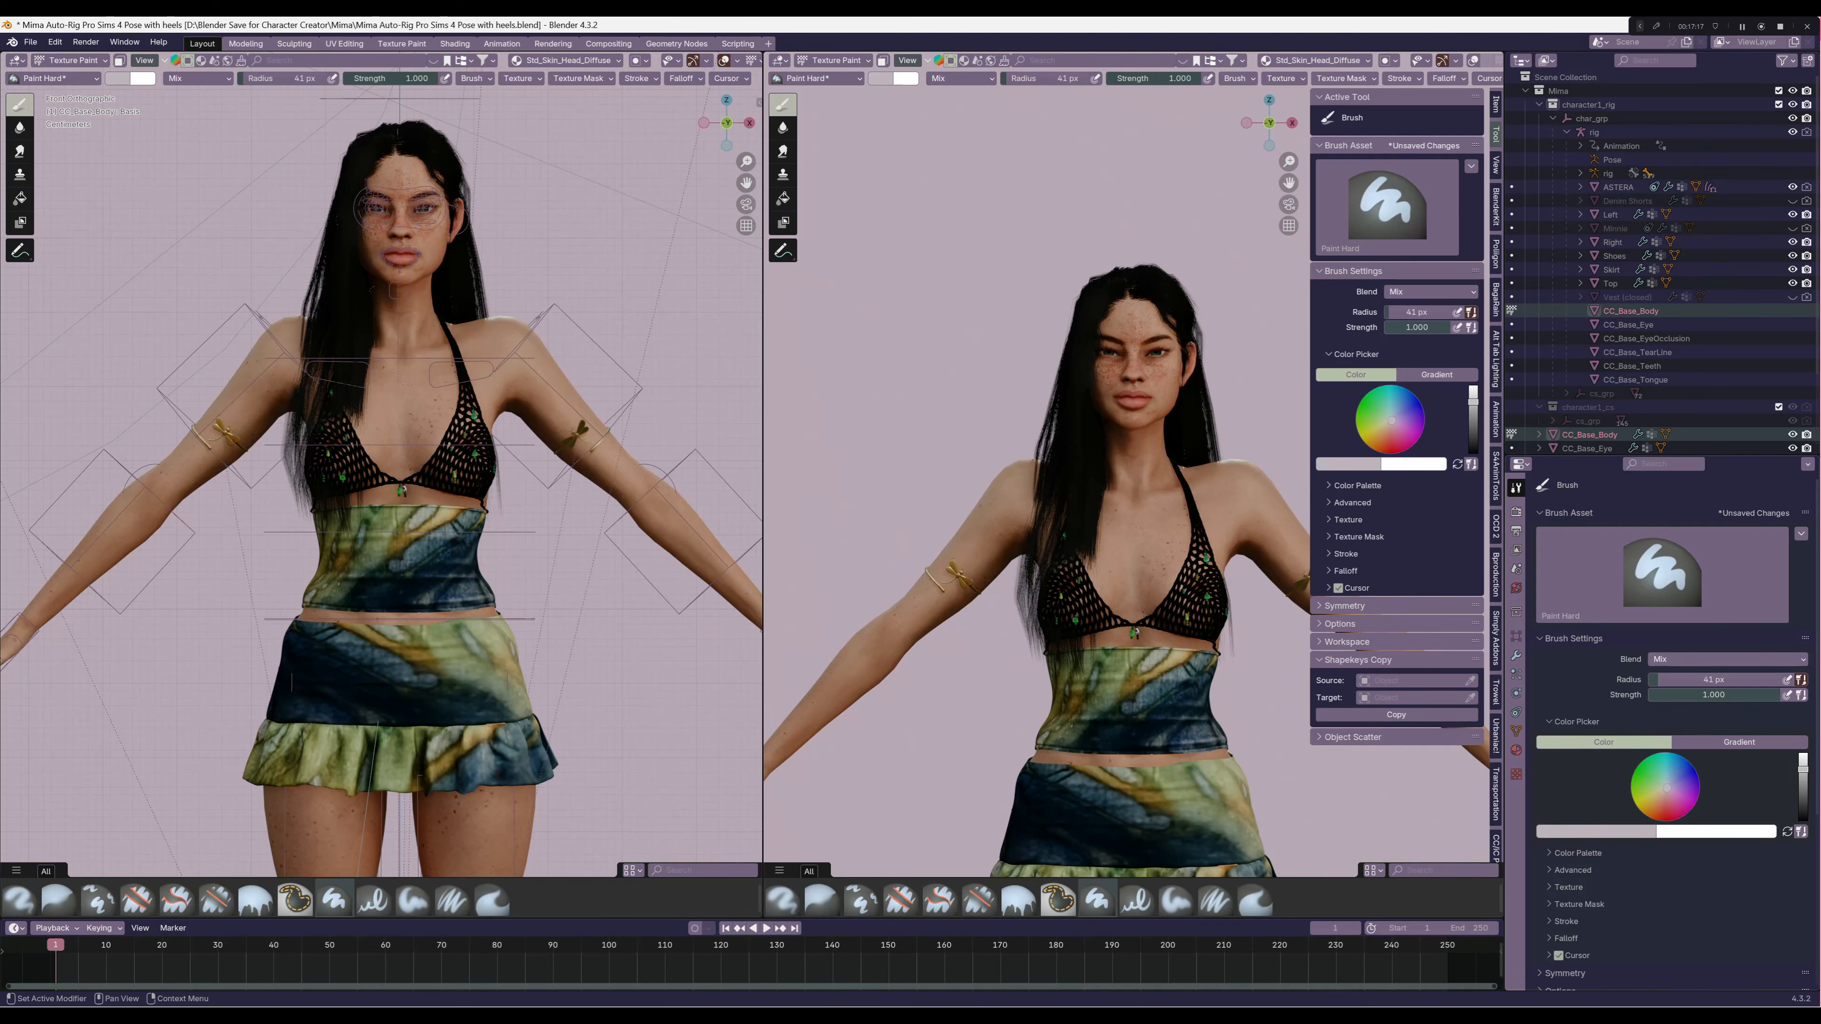
{"action": "left_click_drag", "start_coordinate": [1803, 769], "coordinate": [1804, 820]}
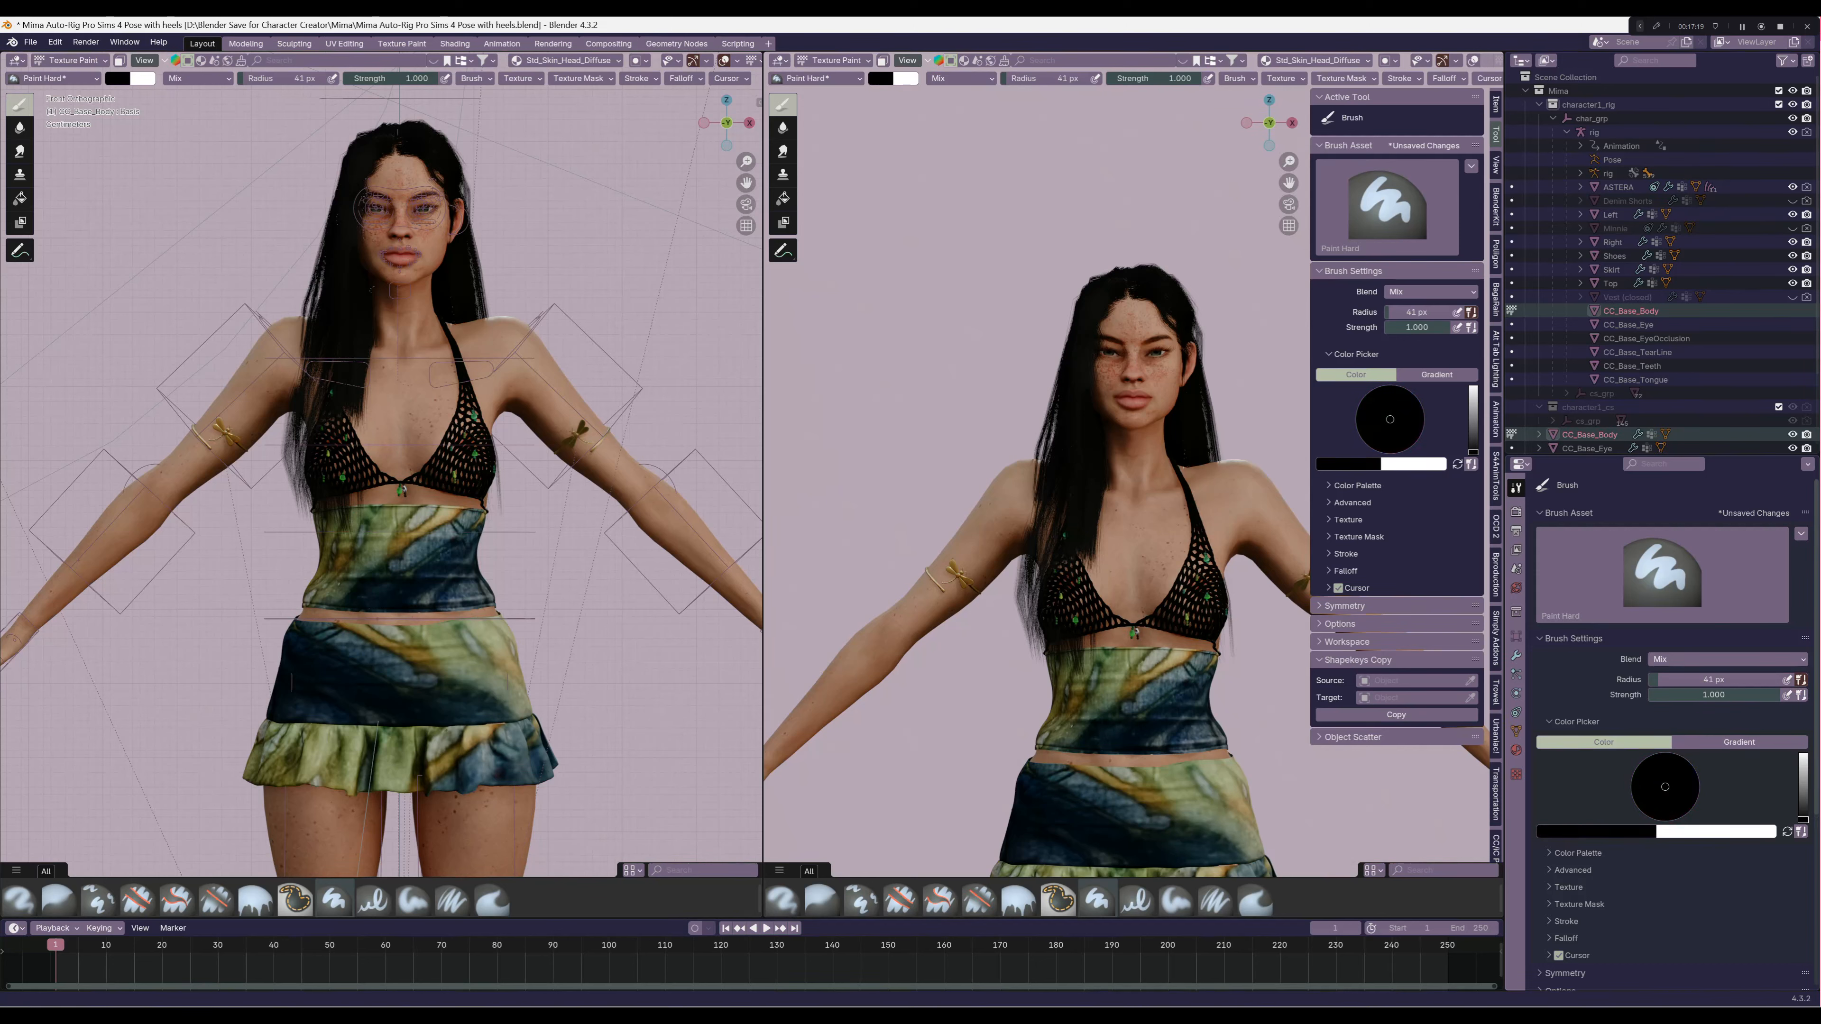
{"action": "middle_click_drag", "start_coordinate": [1119, 560], "coordinate": [1054, 560]}
{"action": "scroll", "coordinate": [1123, 449], "scroll_direction": "up", "scroll_amount": 6}
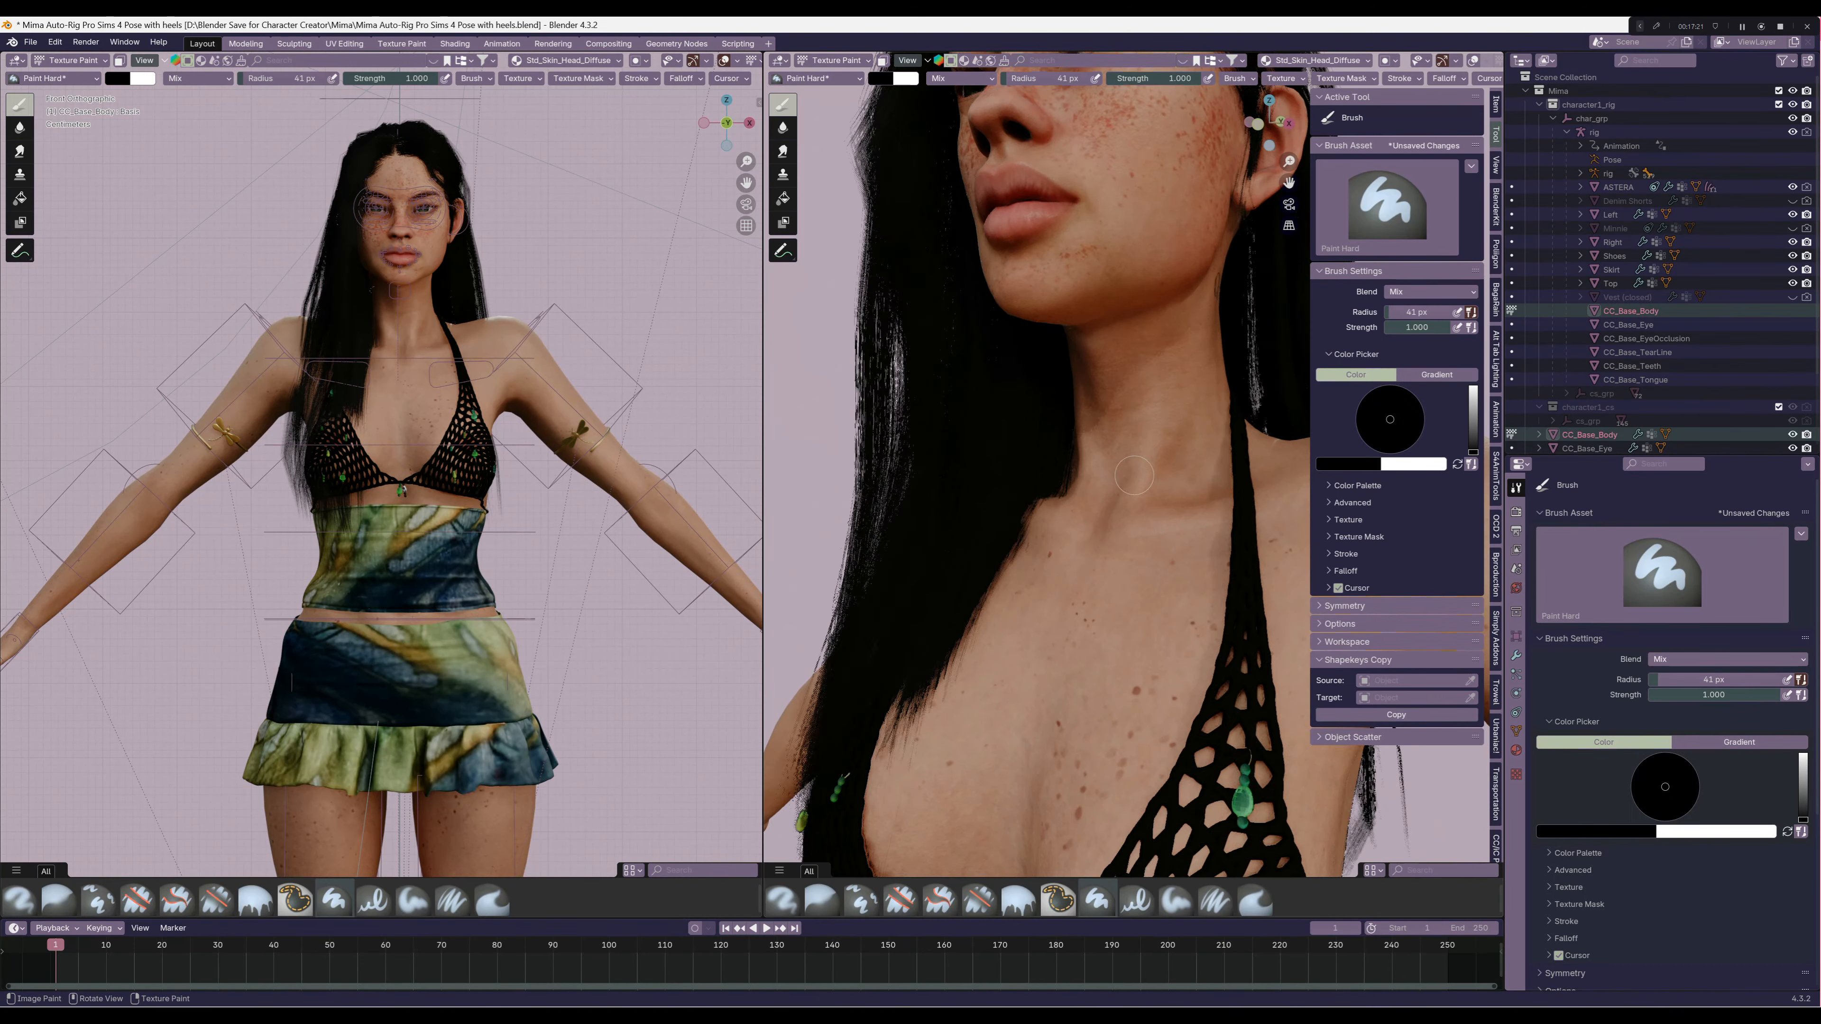
Set the paint brush's falloff preset to Constant
{"action": "scroll", "coordinate": [1671, 732], "scroll_direction": "down", "scroll_amount": 6}
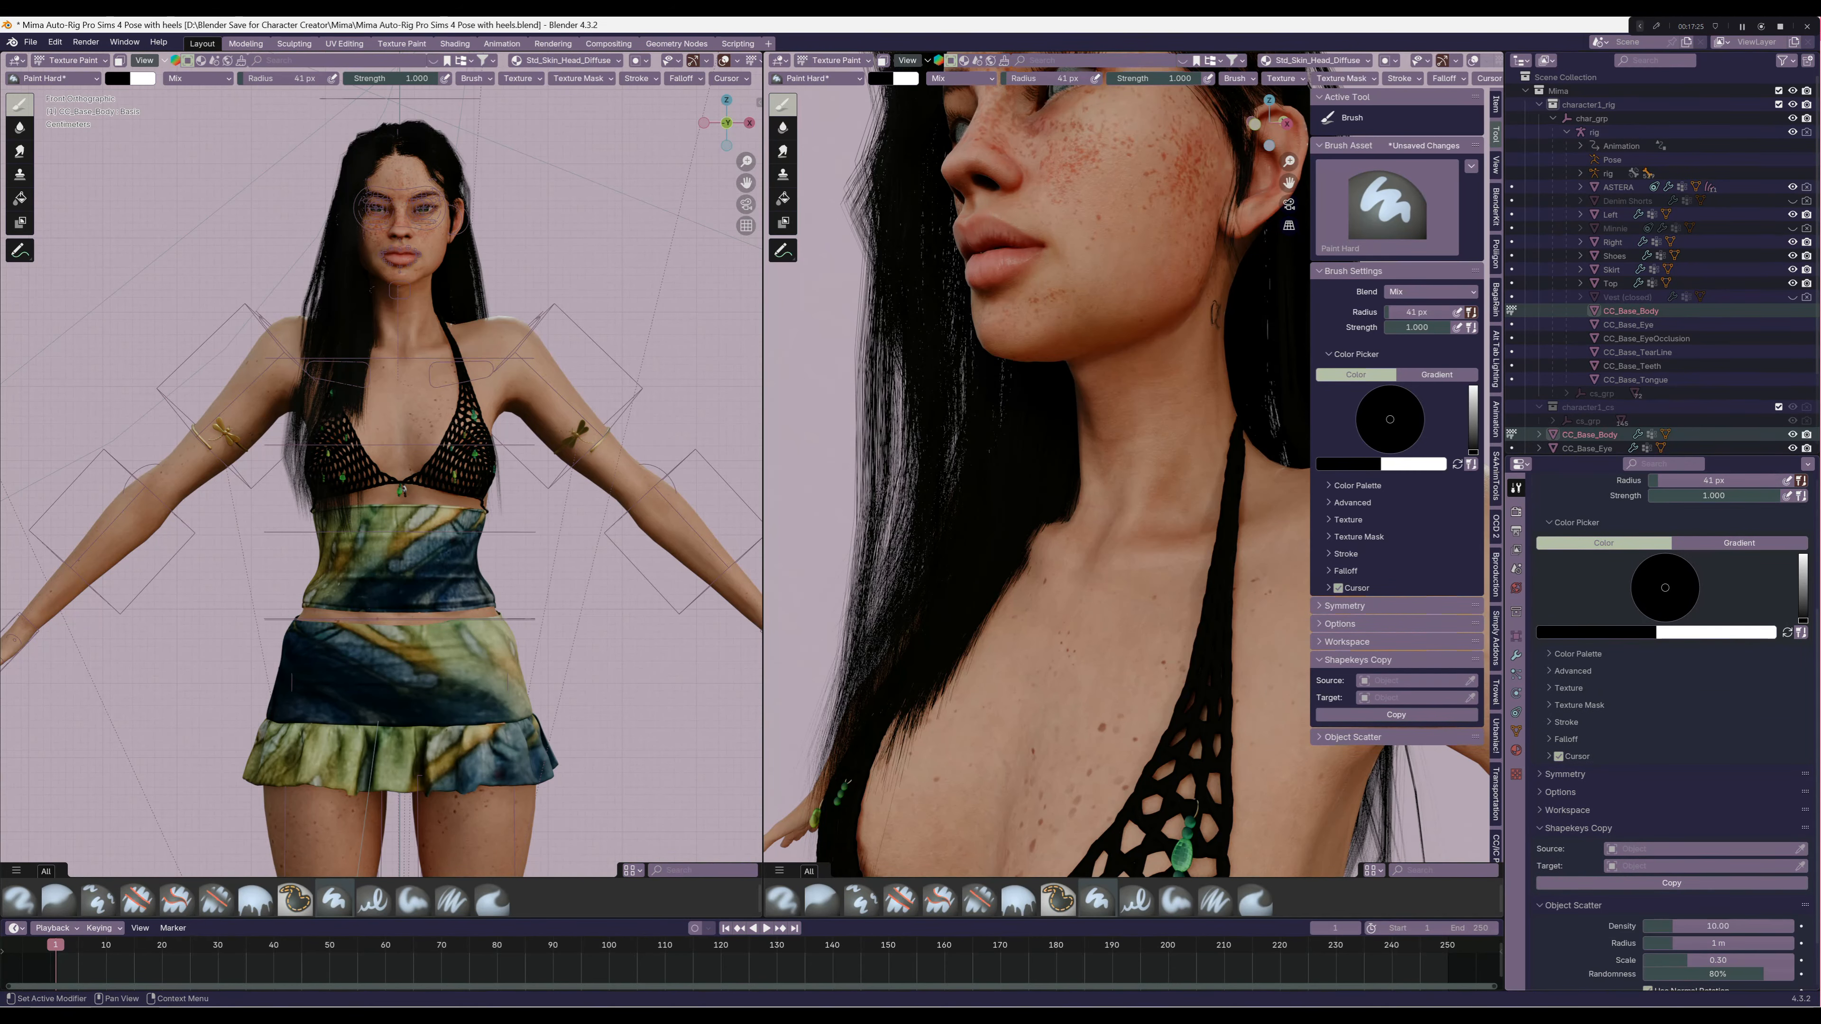
{"action": "left_click", "coordinate": [1567, 739]}
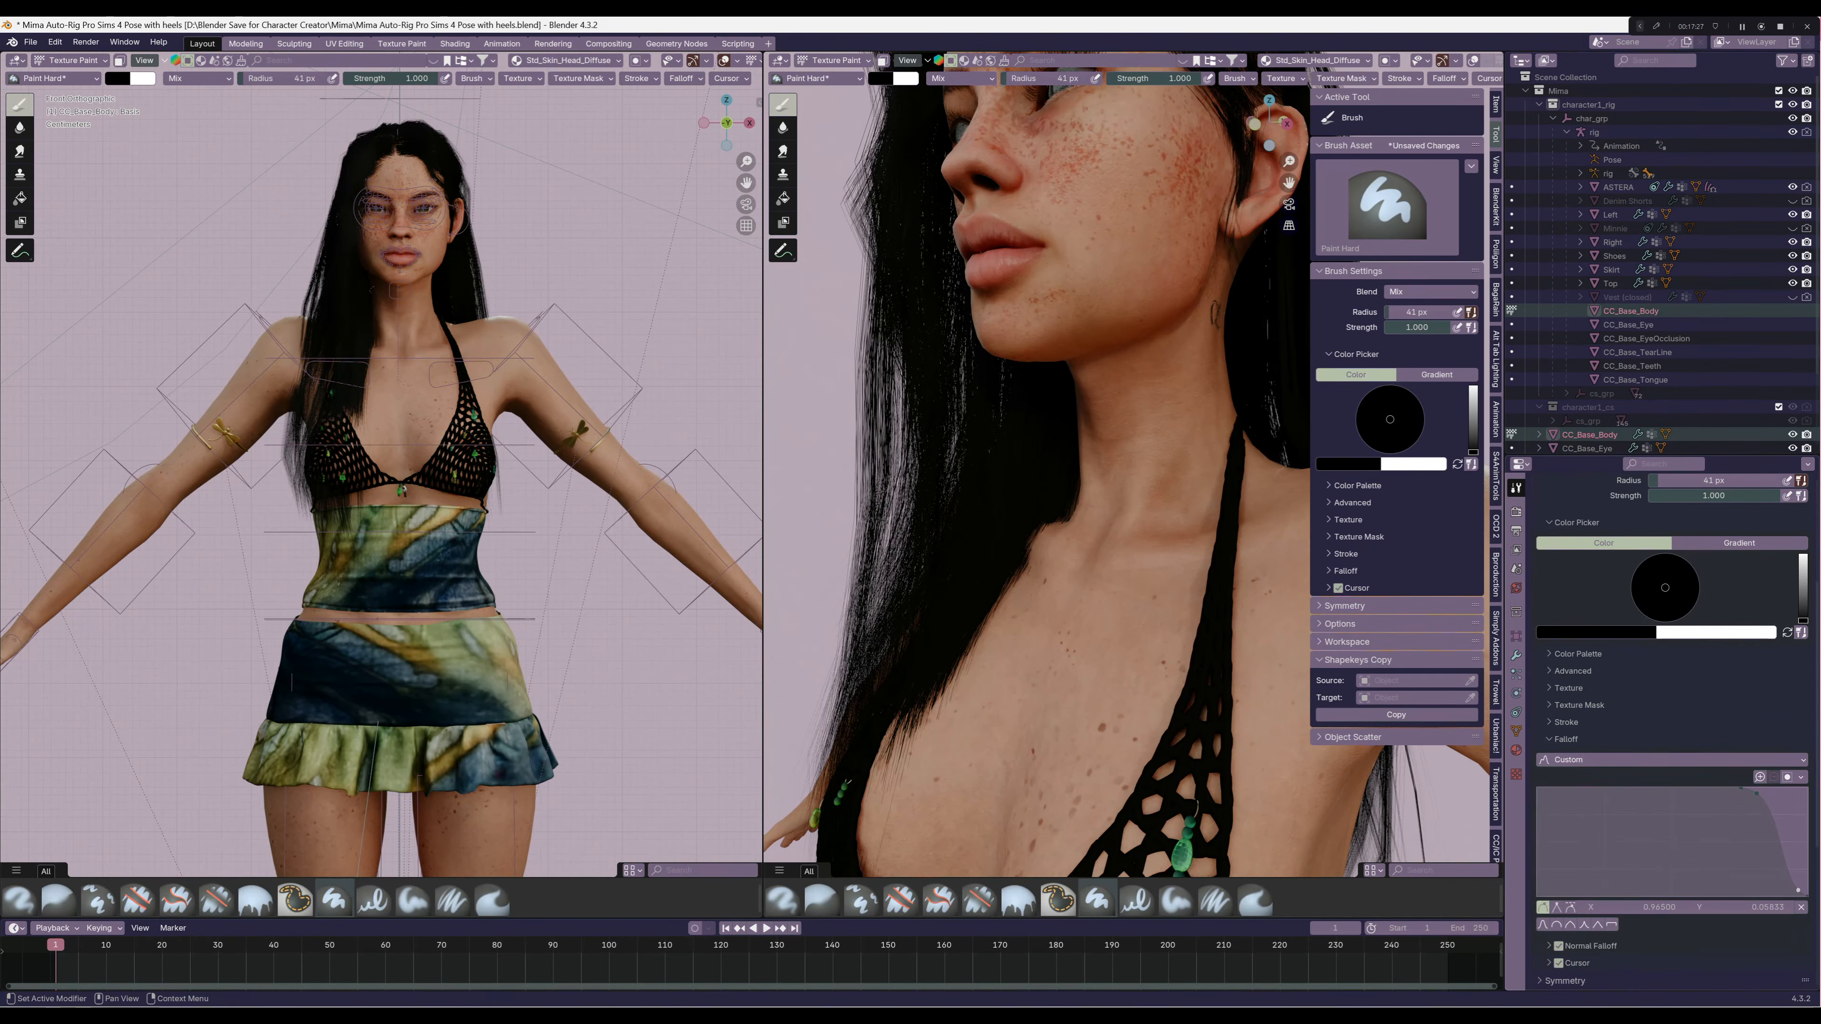
{"action": "scroll", "coordinate": [1673, 733], "scroll_direction": "down", "scroll_amount": 1}
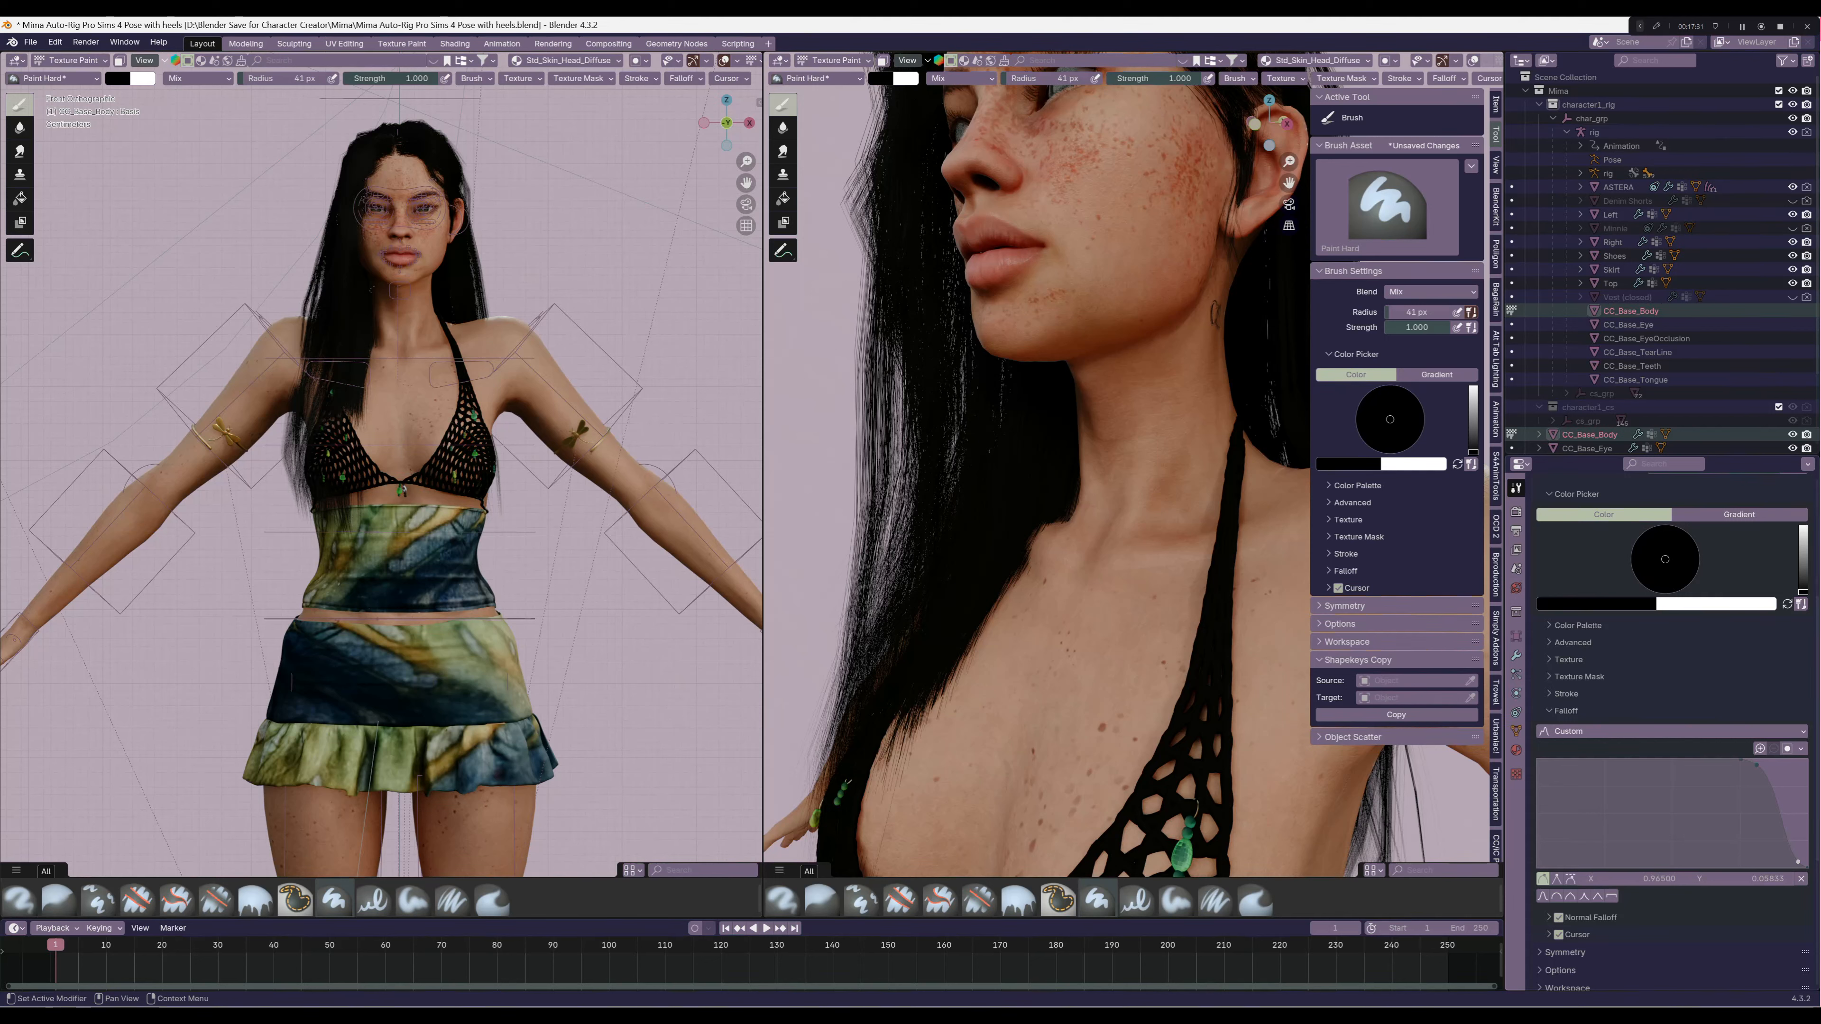
{"action": "left_click", "coordinate": [1672, 732]}
{"action": "left_click", "coordinate": [1672, 904]}
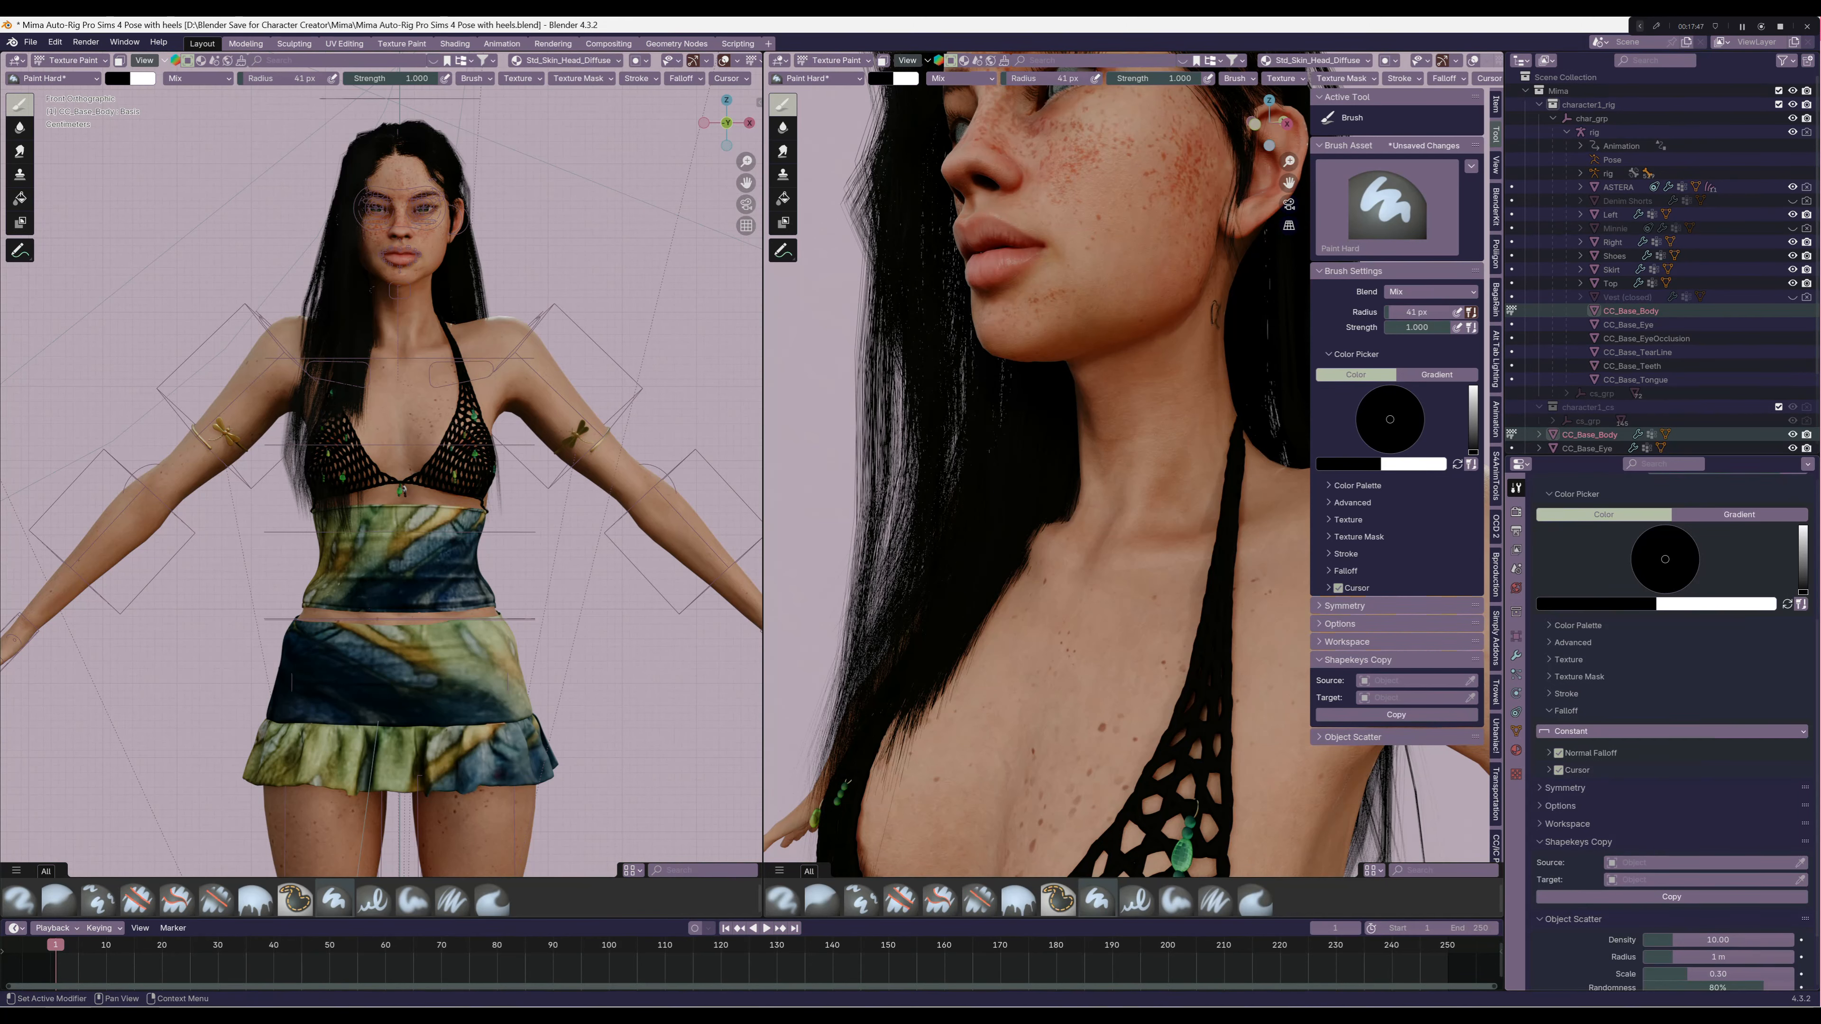
Change the paint brush's blend mode to Multiply
{"action": "scroll", "coordinate": [1671, 718], "scroll_direction": "up", "scroll_amount": 8}
{"action": "left_click", "coordinate": [1671, 658]}
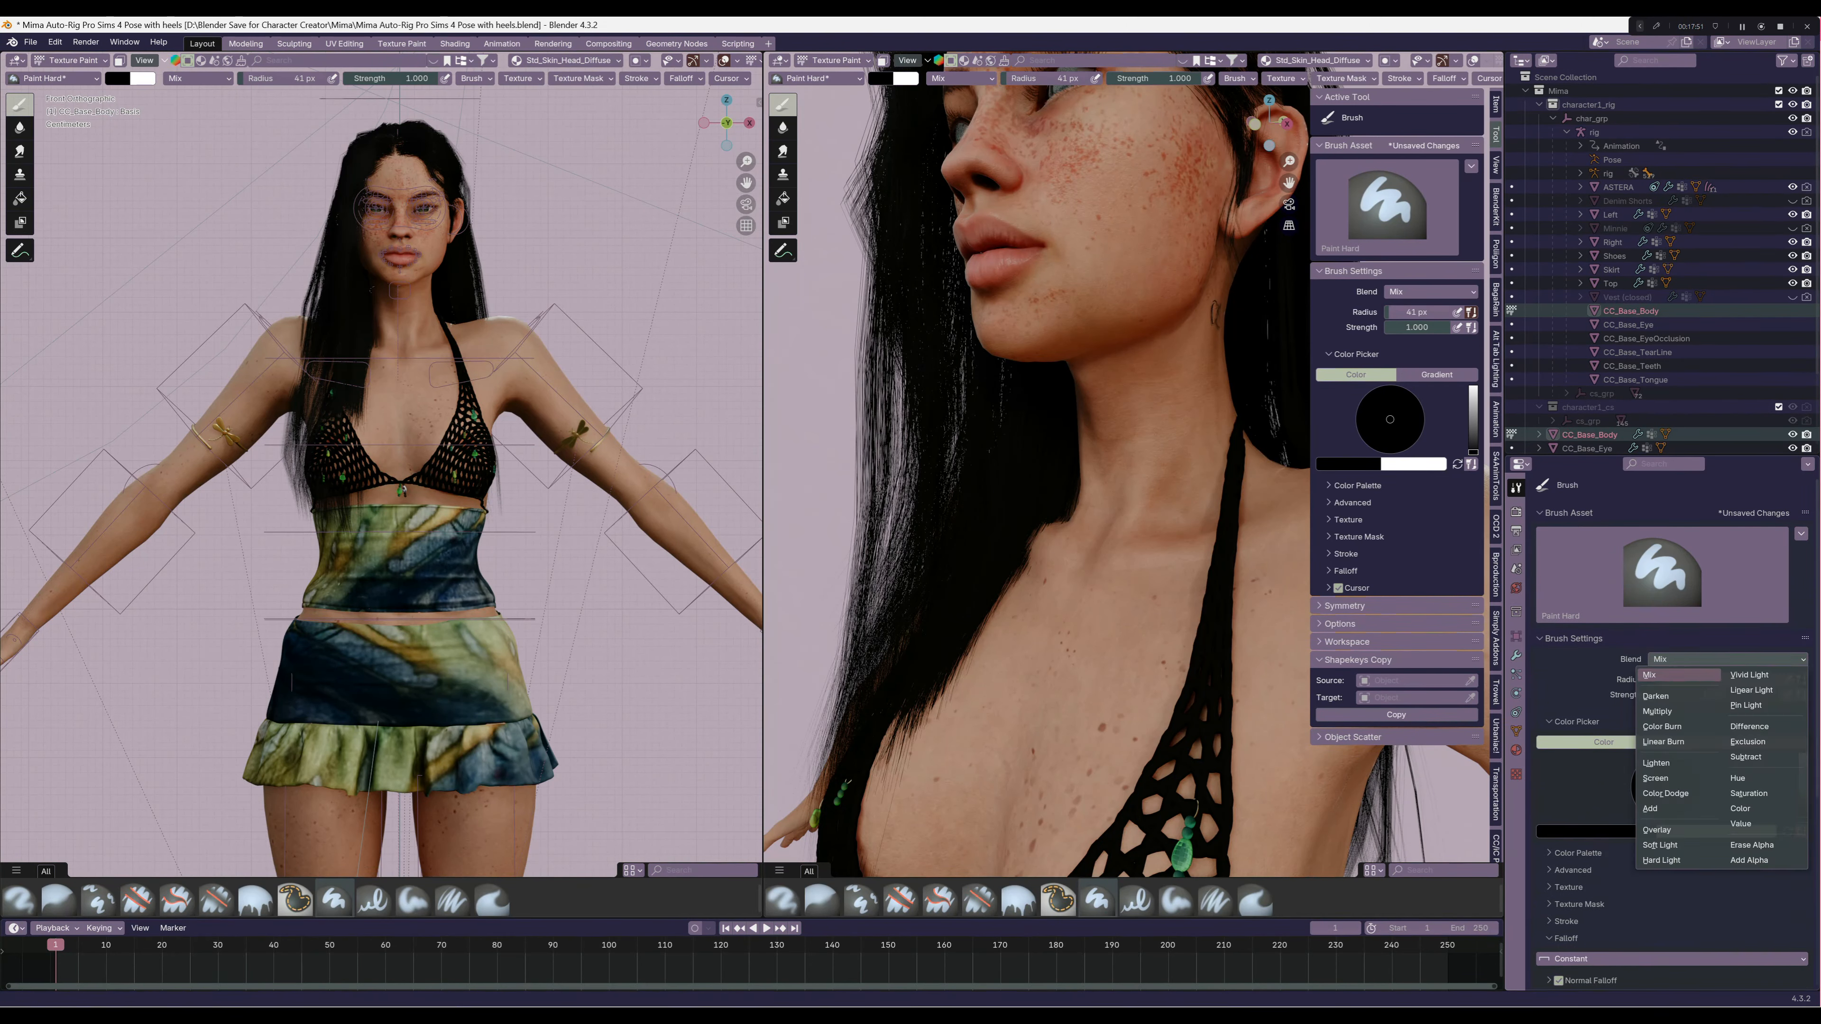
{"action": "left_click", "coordinate": [1701, 659]}
{"action": "left_click", "coordinate": [1658, 711]}
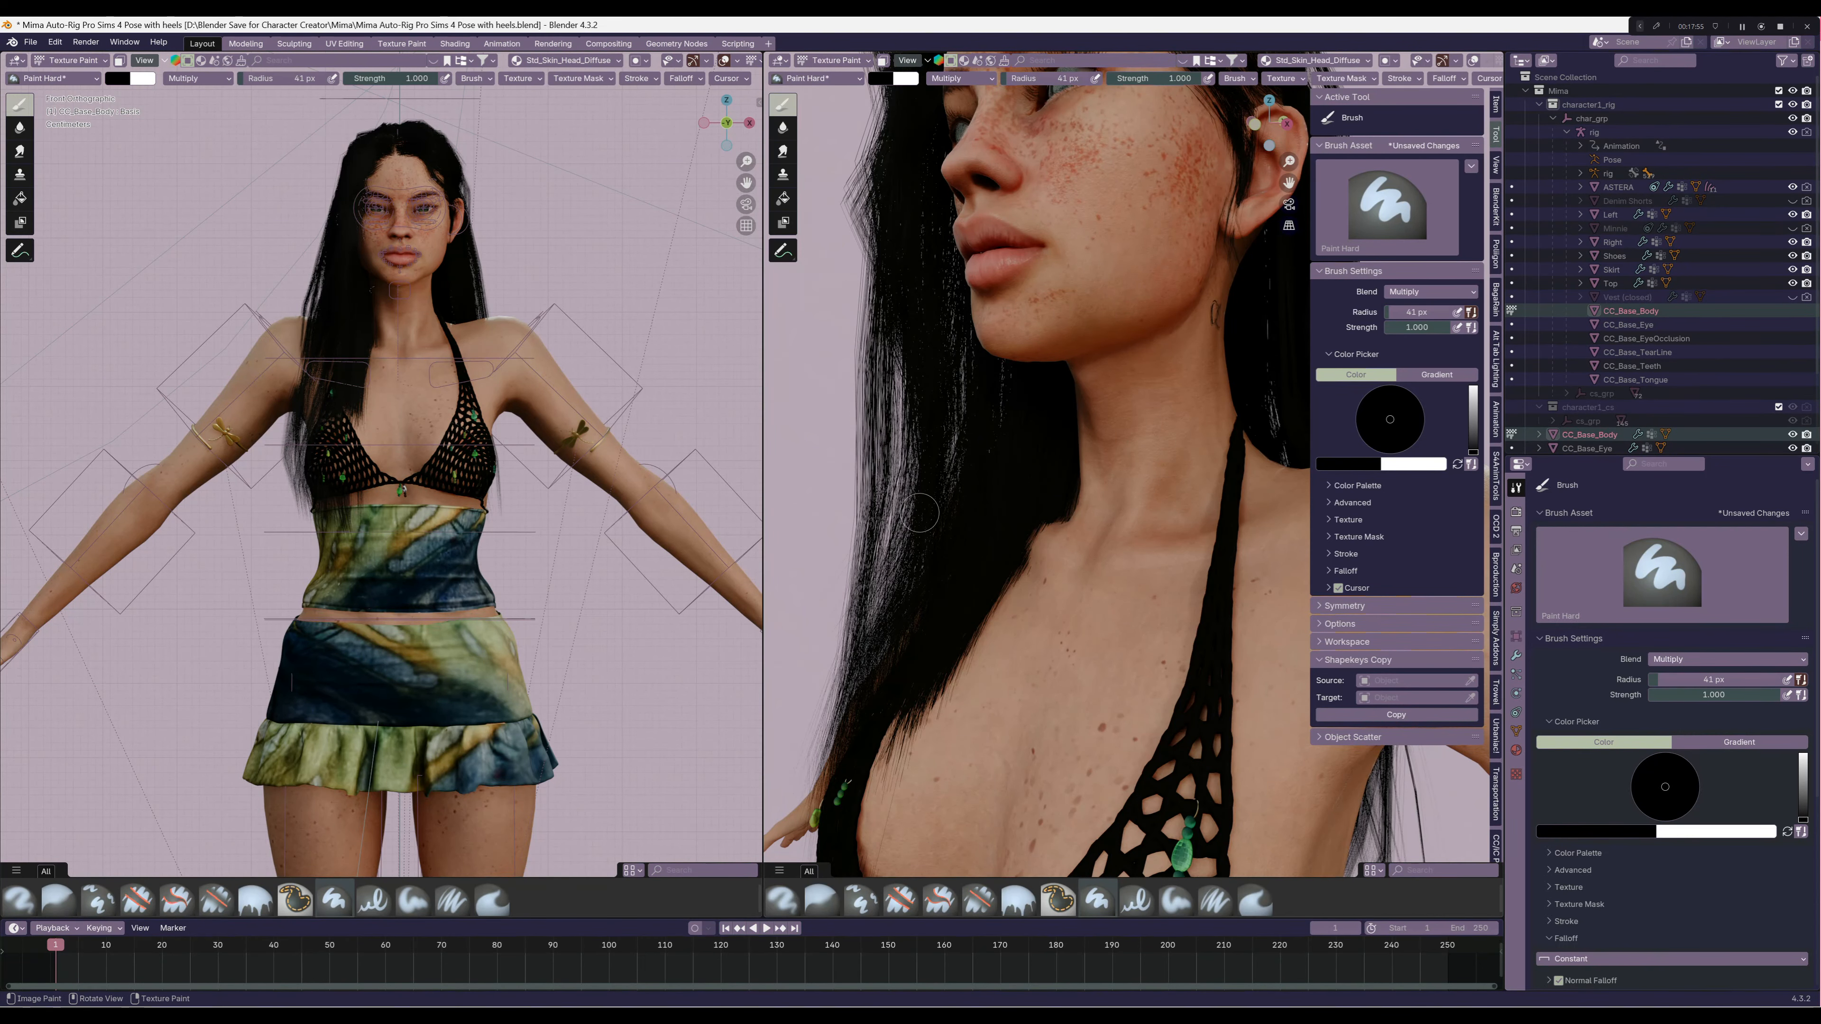
Enlarge the brush radius to 174 px and stamp the bear tattoo on the side of the neck
{"action": "middle_click_drag", "start_coordinate": [1129, 474], "coordinate": [1078, 532]}
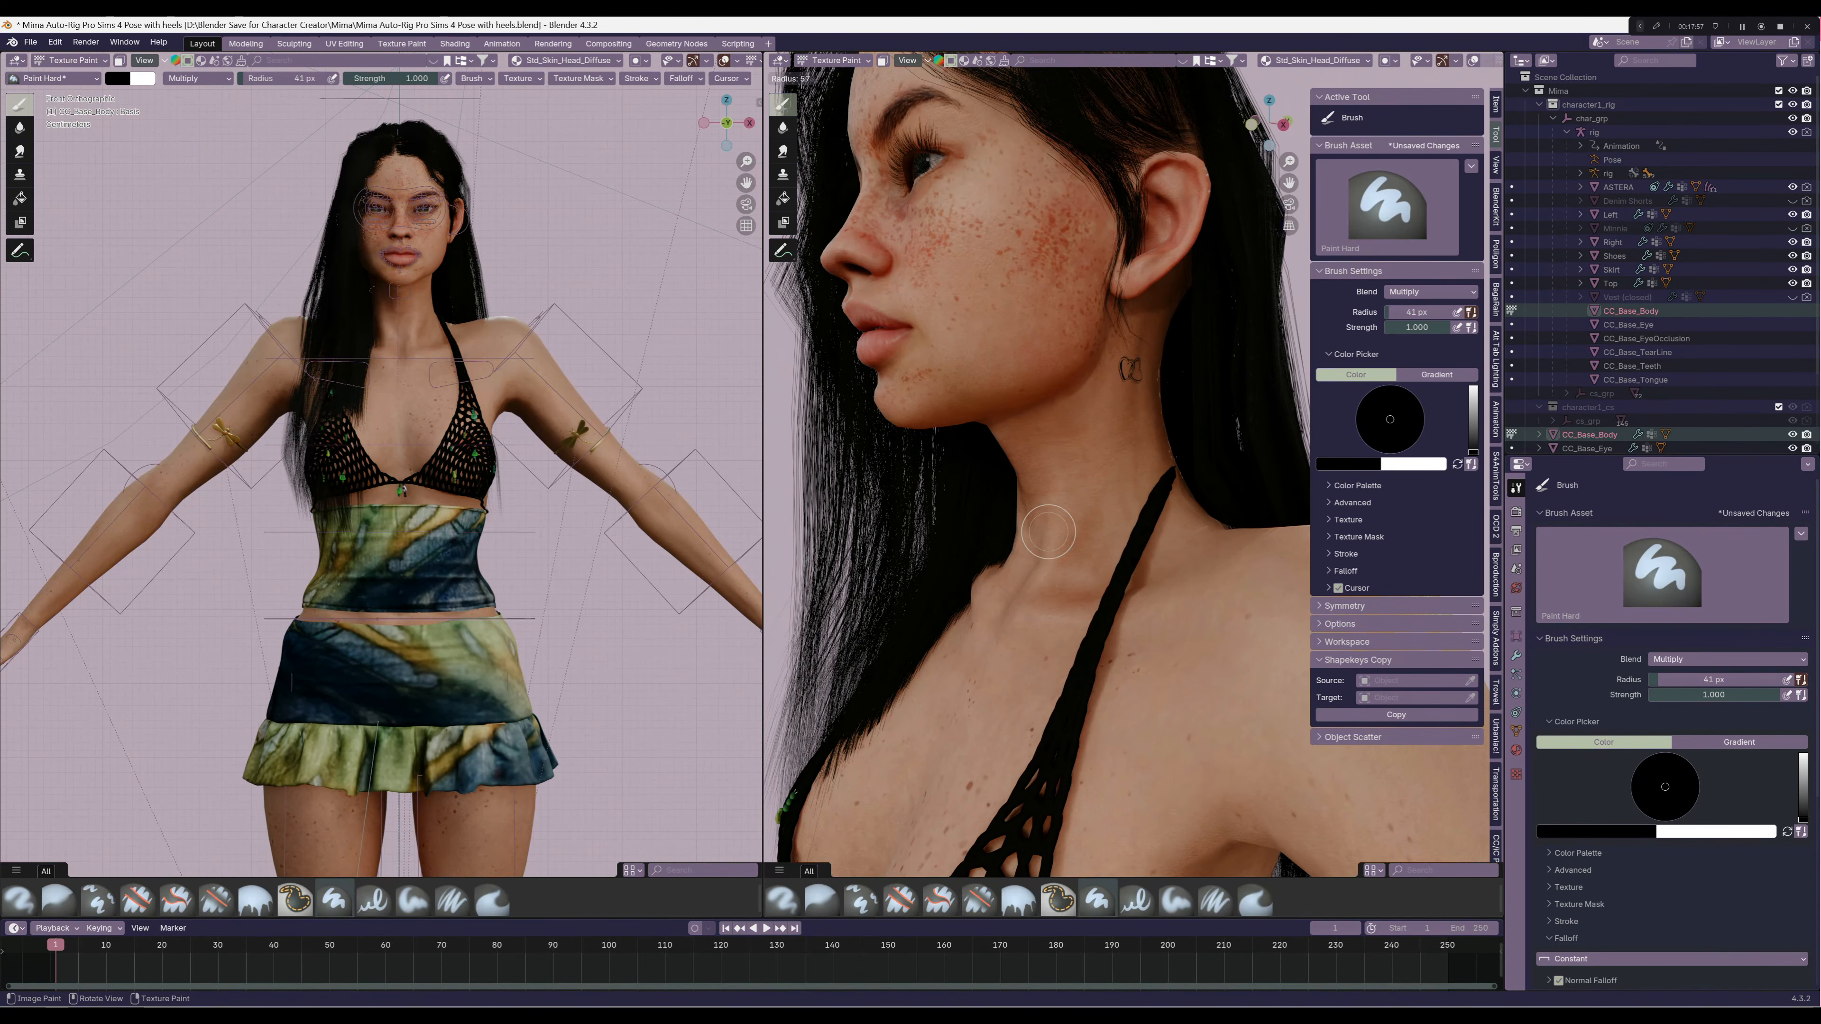
{"action": "key", "text": "f"}
{"action": "left_click", "coordinate": [1130, 532]}
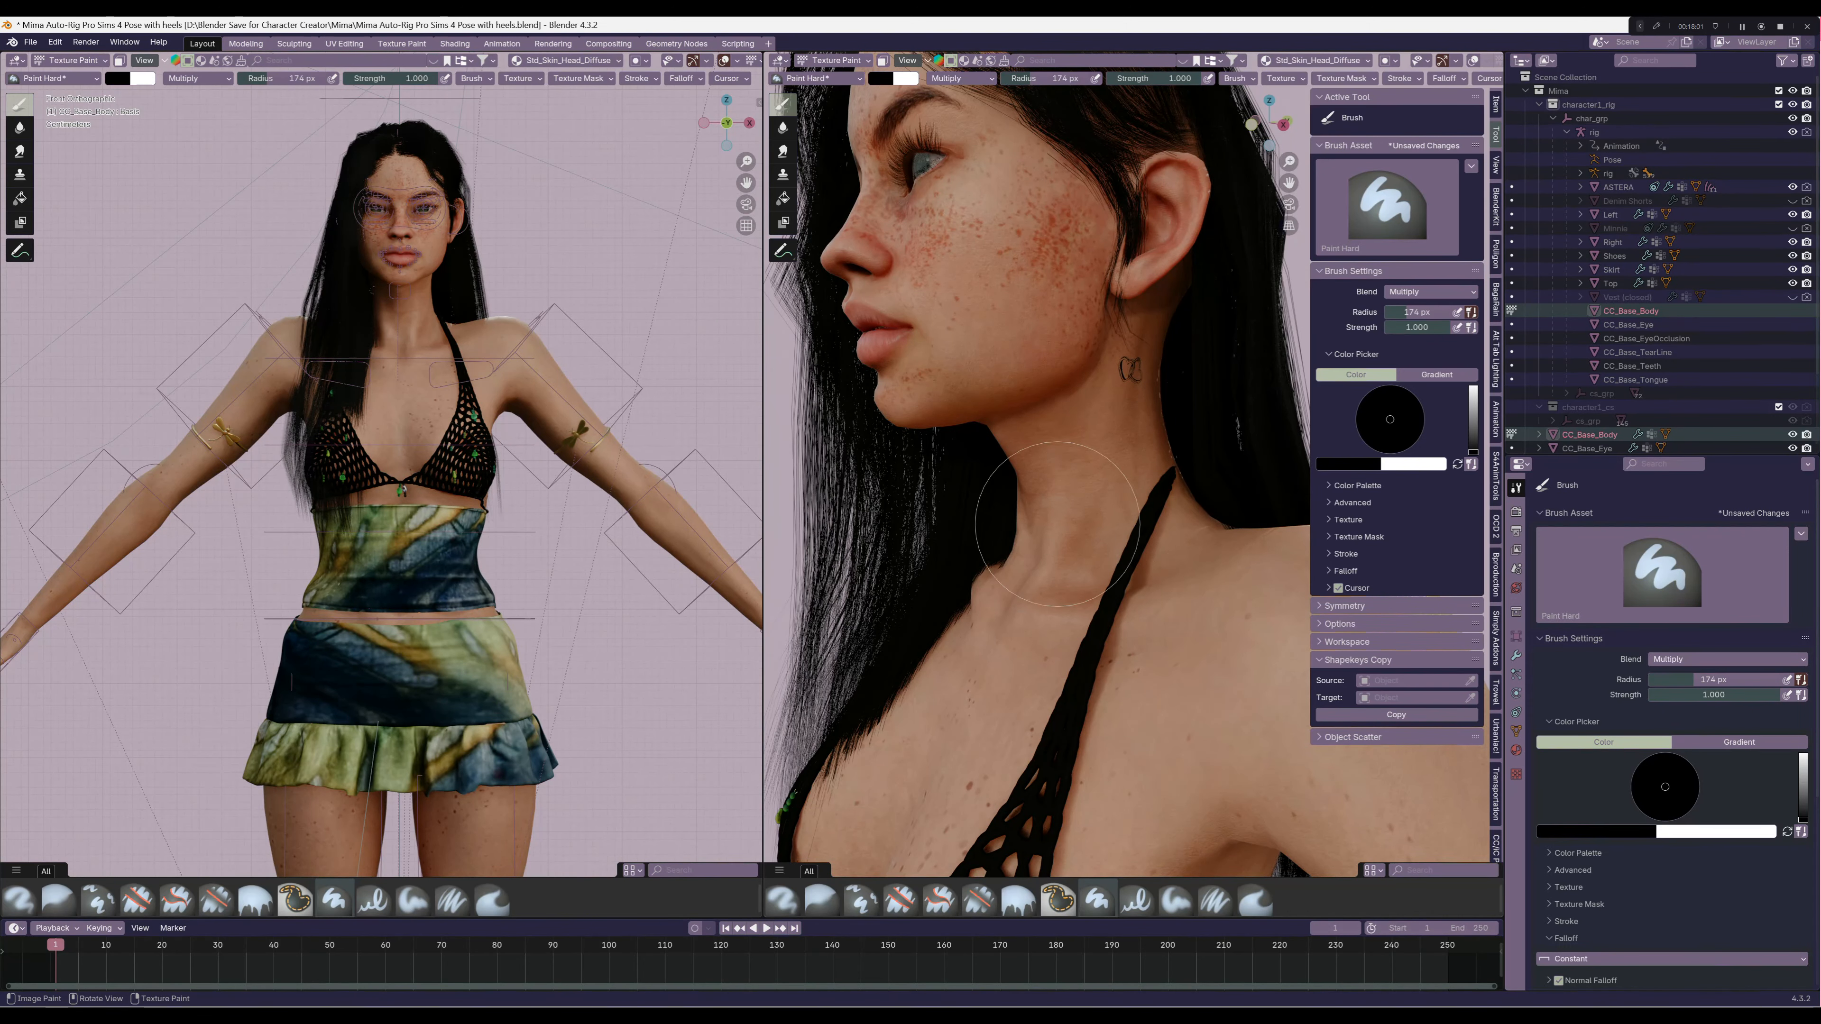
{"action": "left_click", "coordinate": [1083, 486]}
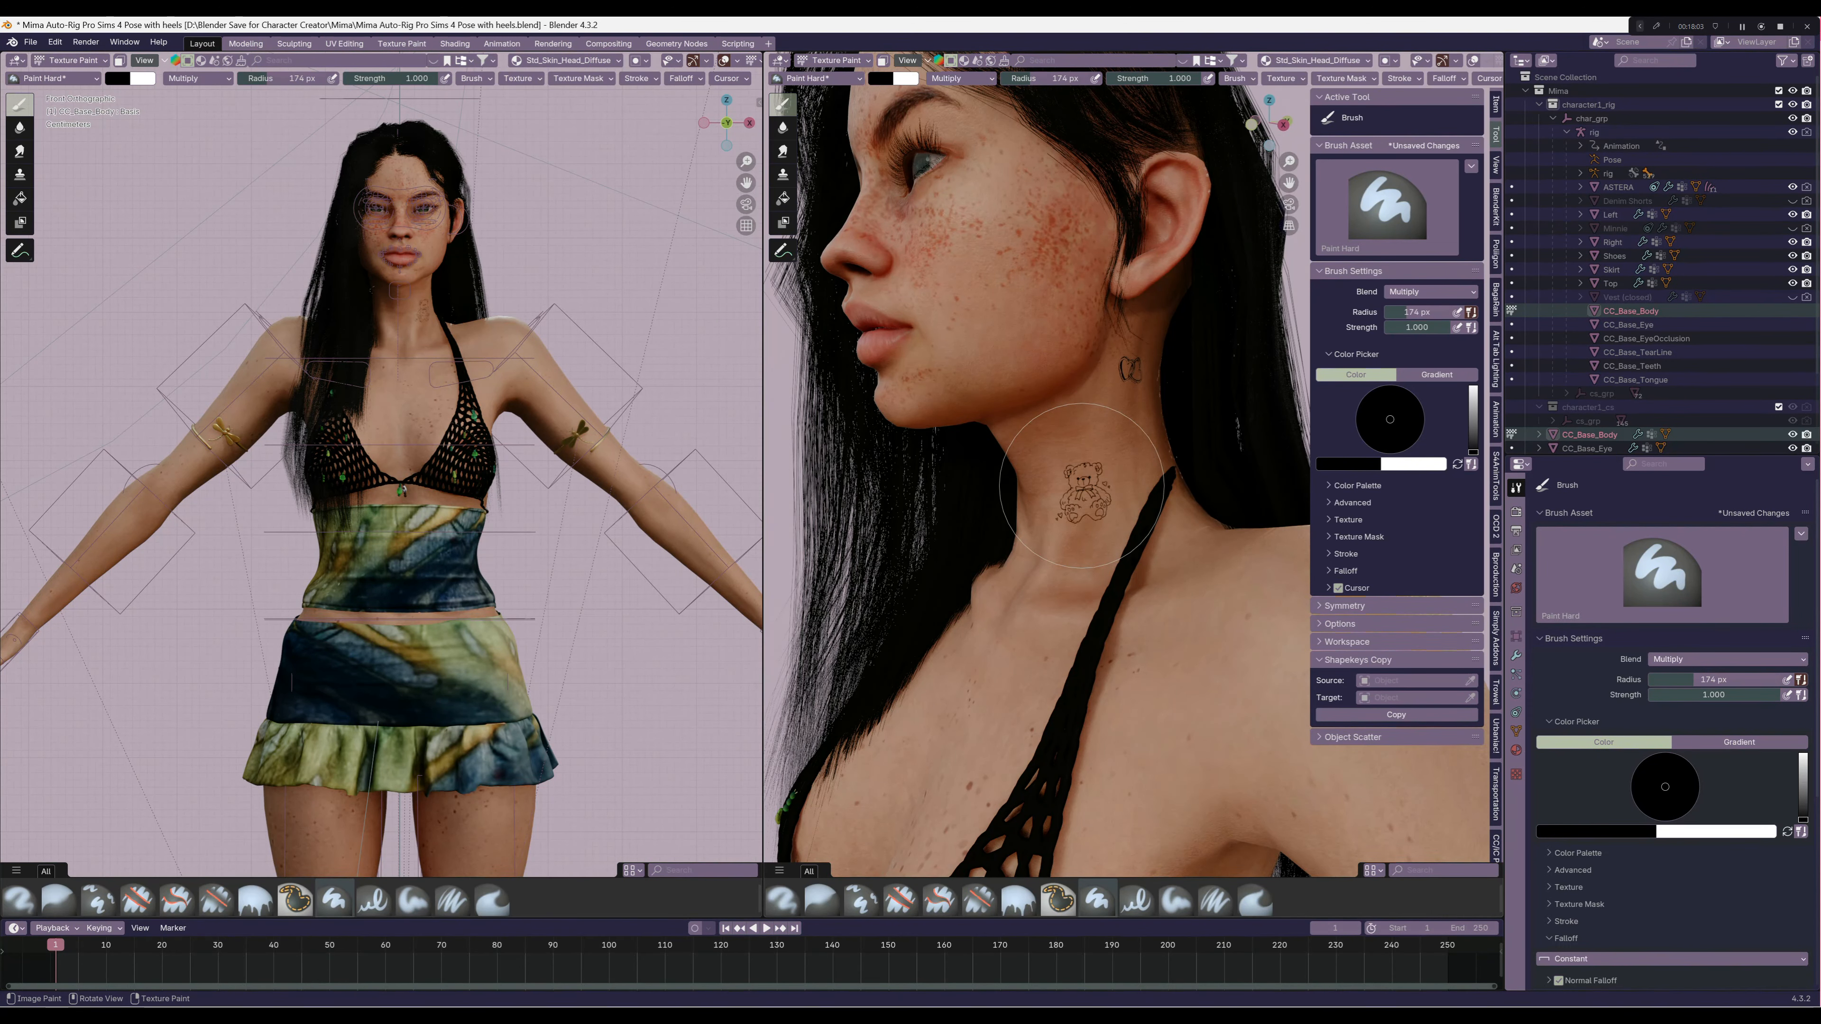
Undo the neck tattoo, try a smaller bear stamp in the same area, and undo that one as well
{"action": "scroll", "coordinate": [1082, 486], "scroll_direction": "up", "scroll_amount": 4}
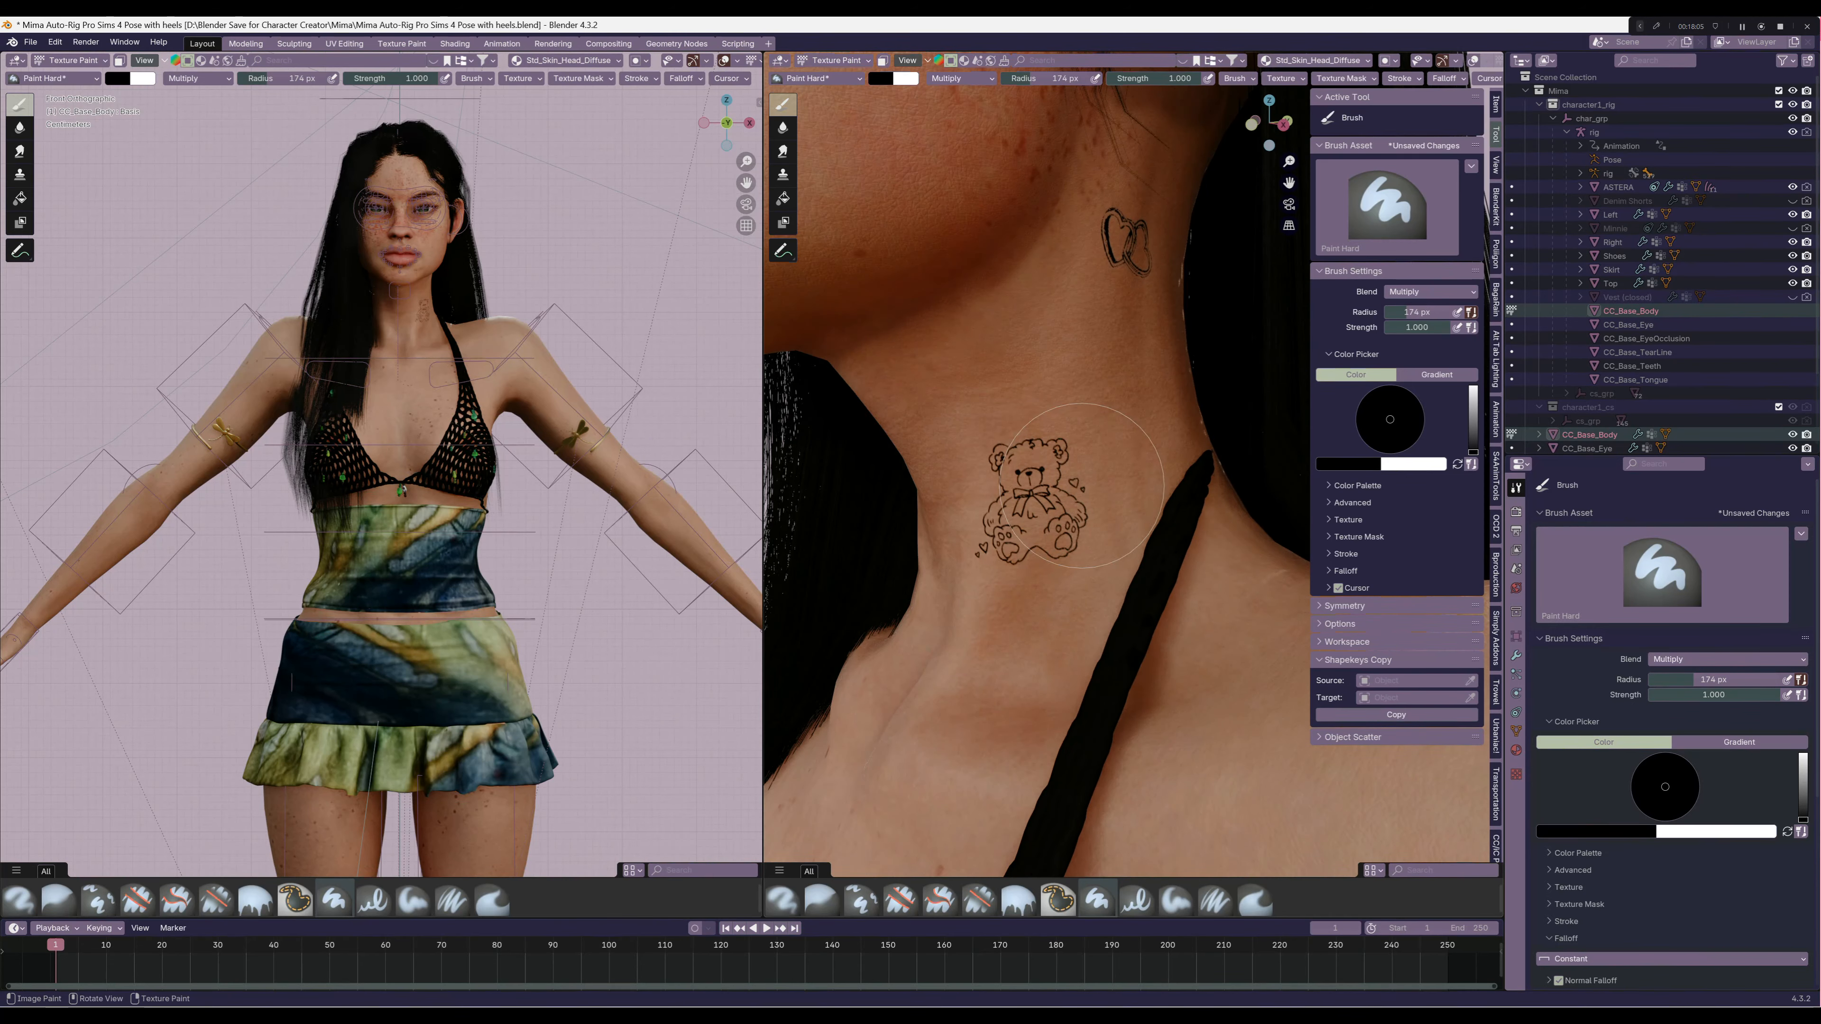
{"action": "mouse_move", "coordinate": [1086, 490]}
{"action": "middle_mouse_down"}
{"action": "mouse_move", "coordinate": [1130, 491]}
{"action": "mouse_move", "coordinate": [1173, 431]}
{"action": "middle_mouse_up"}
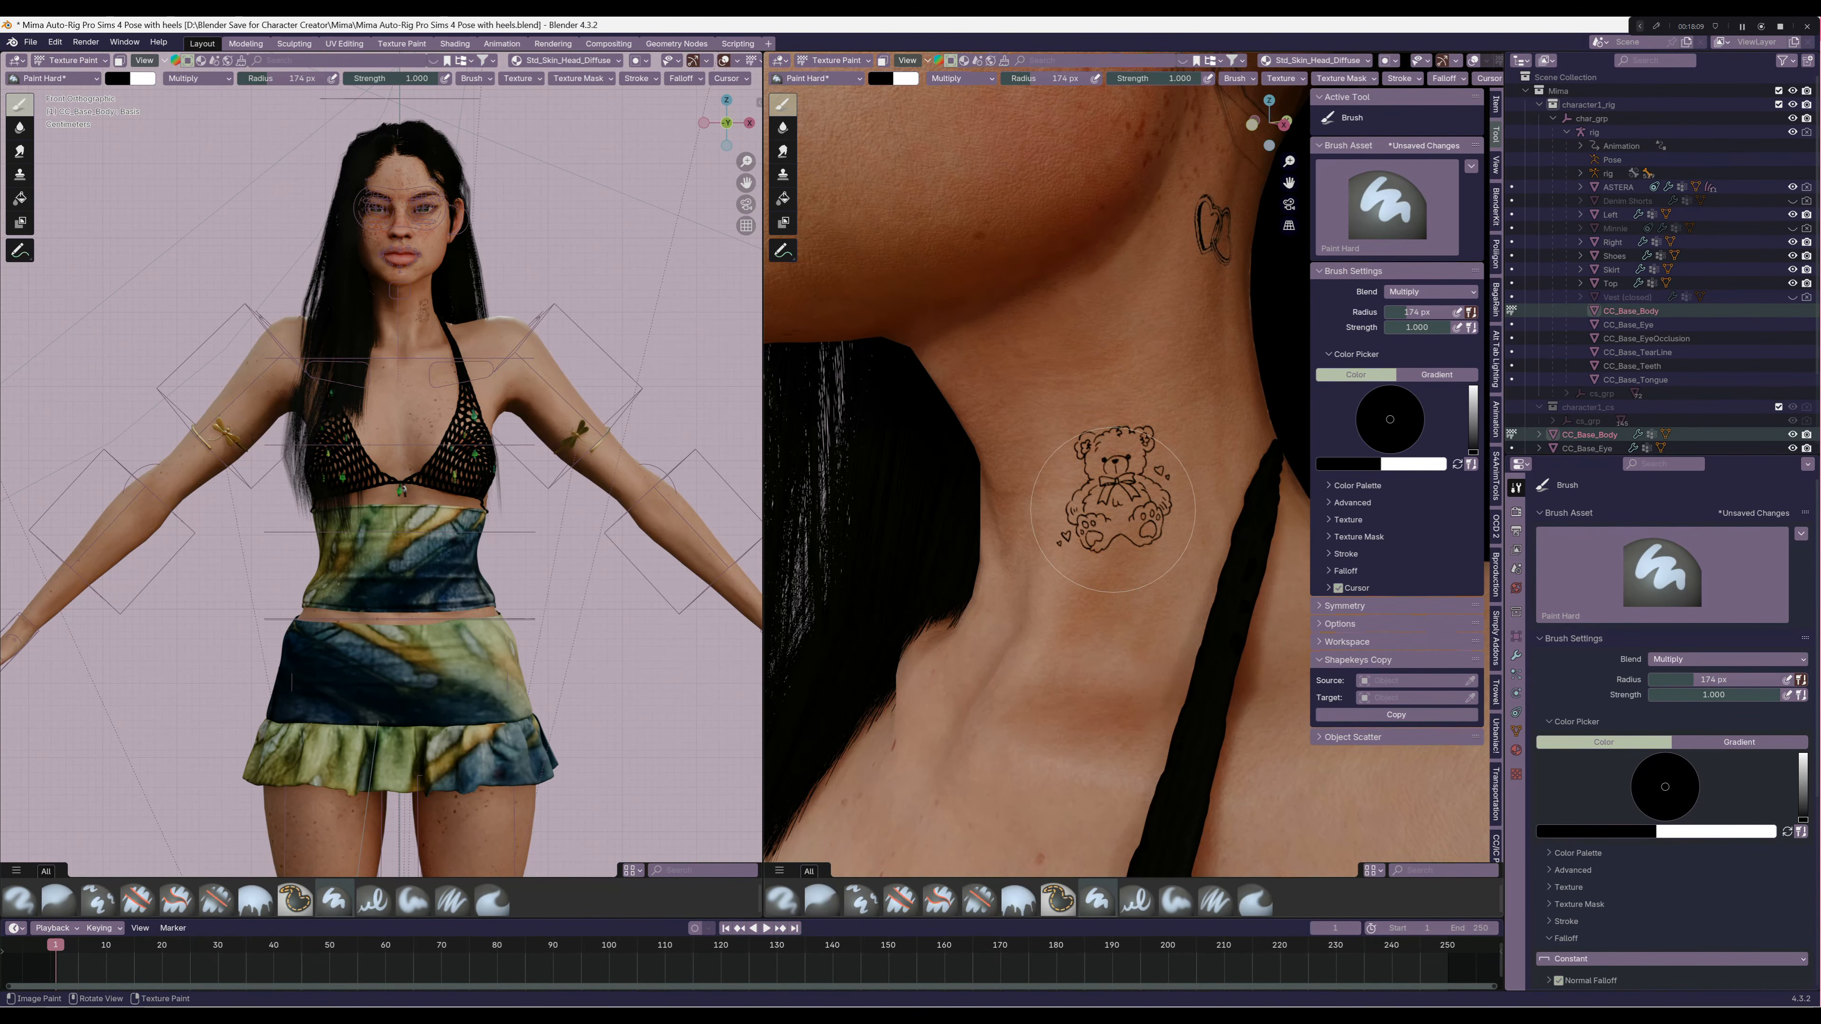
{"action": "scroll", "coordinate": [1112, 510], "scroll_direction": "down", "scroll_amount": 3}
{"action": "scroll", "coordinate": [1112, 510], "scroll_direction": "up", "scroll_amount": 4}
{"action": "key", "text": "ctrl+z"}
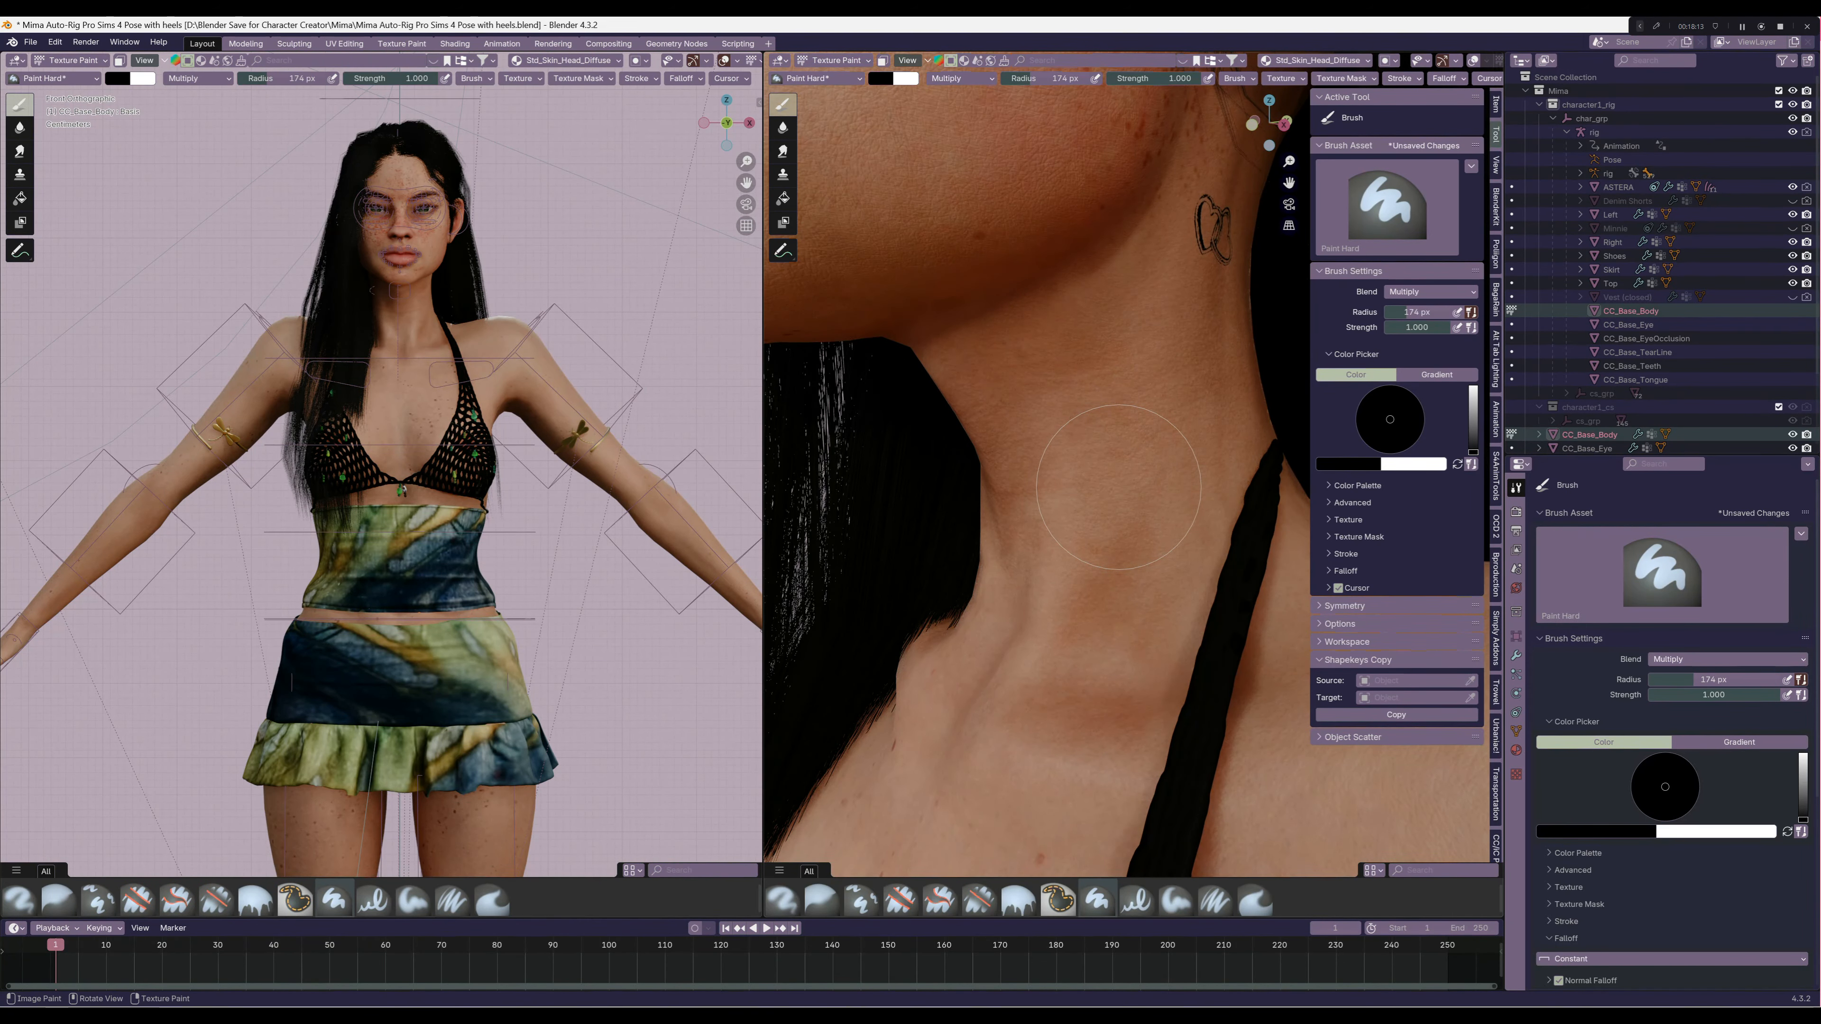
{"action": "left_click", "coordinate": [1121, 488]}
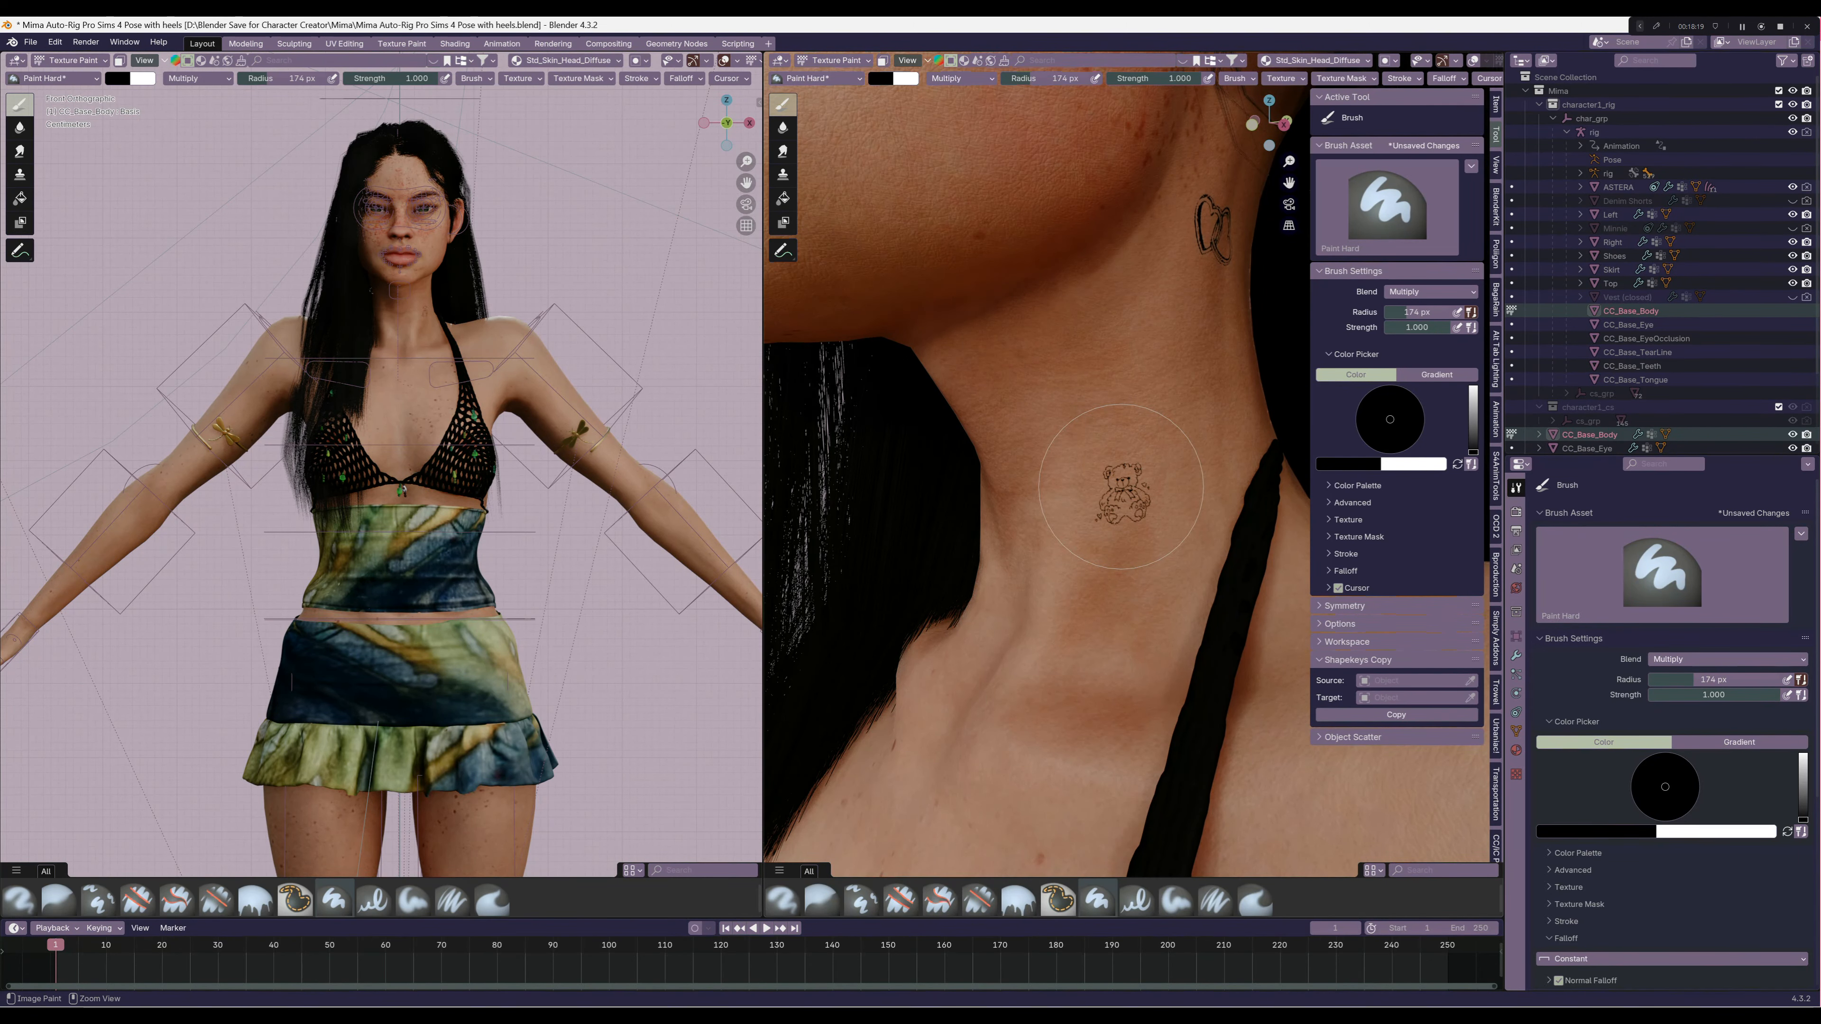
{"action": "key", "text": "ctrl+z"}
Stamp the bear tattoo on the side of the neck below the butterfly tattoo and check it from the front
{"action": "scroll", "coordinate": [1121, 487], "scroll_direction": "down", "scroll_amount": 1}
{"action": "scroll", "coordinate": [1120, 487], "scroll_direction": "down", "scroll_amount": 2}
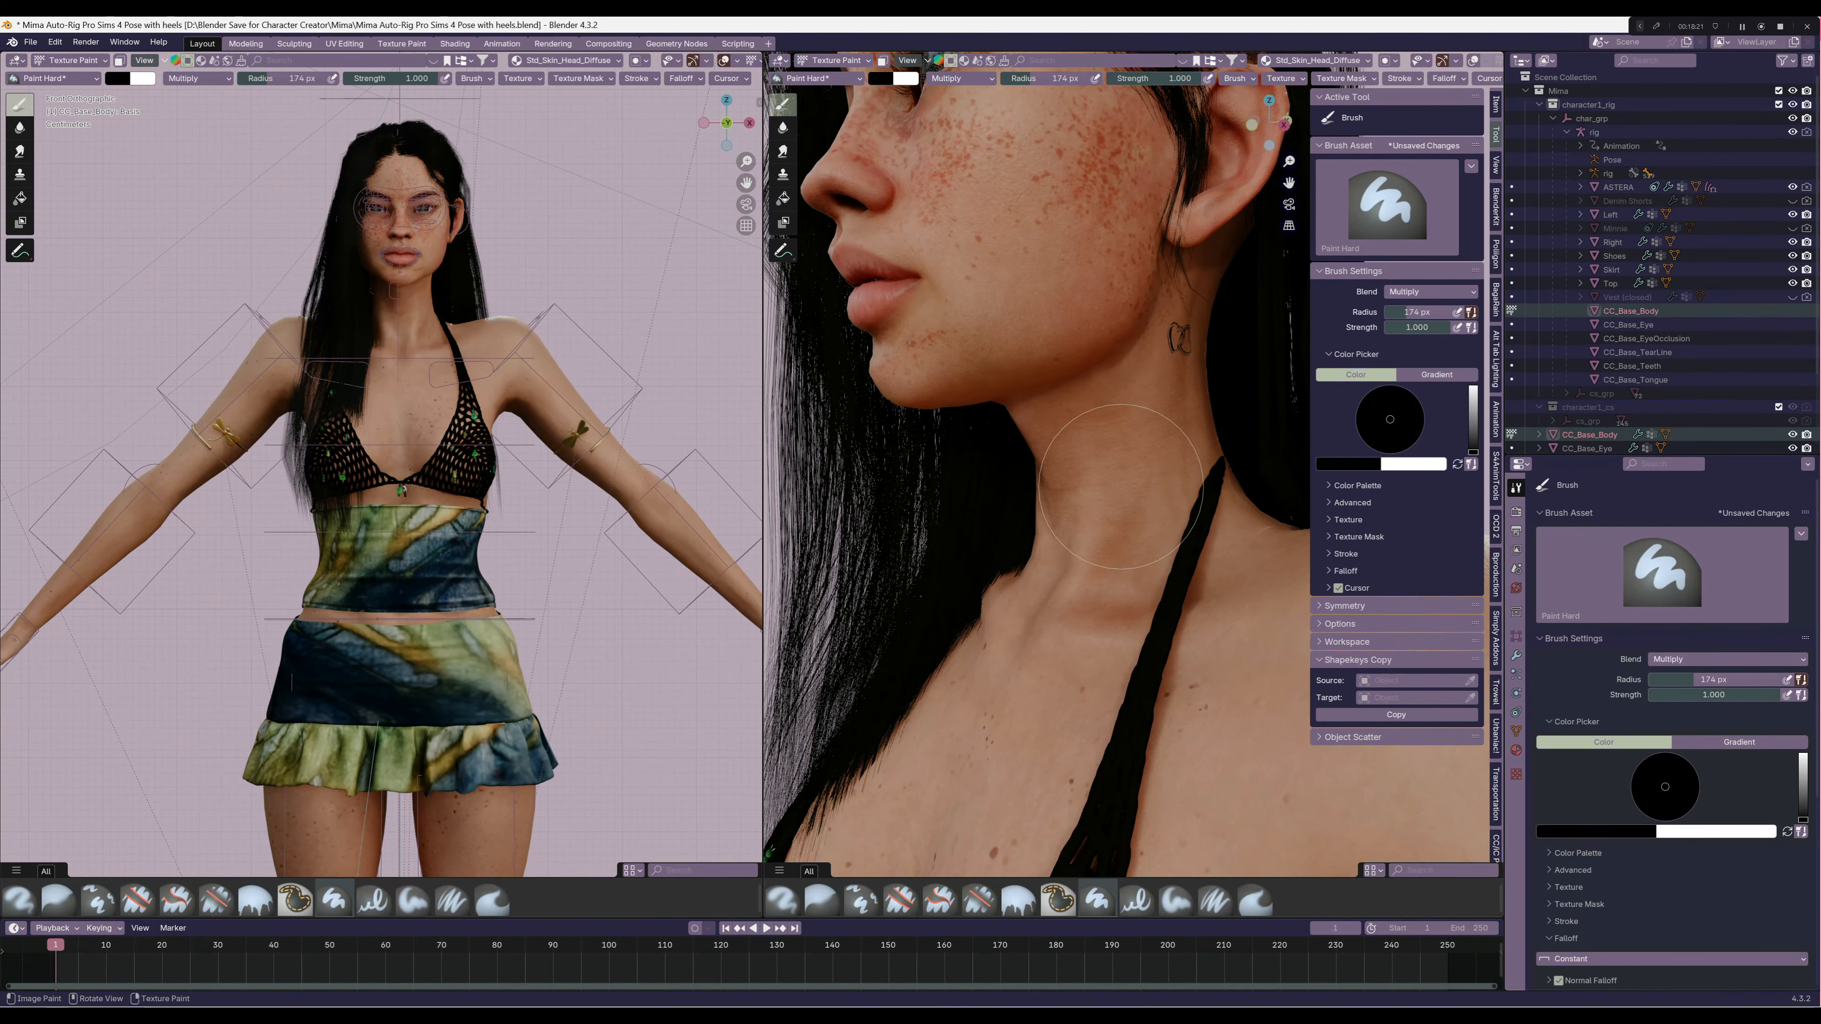
{"action": "scroll", "coordinate": [1121, 487], "scroll_direction": "up", "scroll_amount": 5}
{"action": "left_click", "coordinate": [1121, 487]}
{"action": "scroll", "coordinate": [1121, 487], "scroll_direction": "down", "scroll_amount": 5}
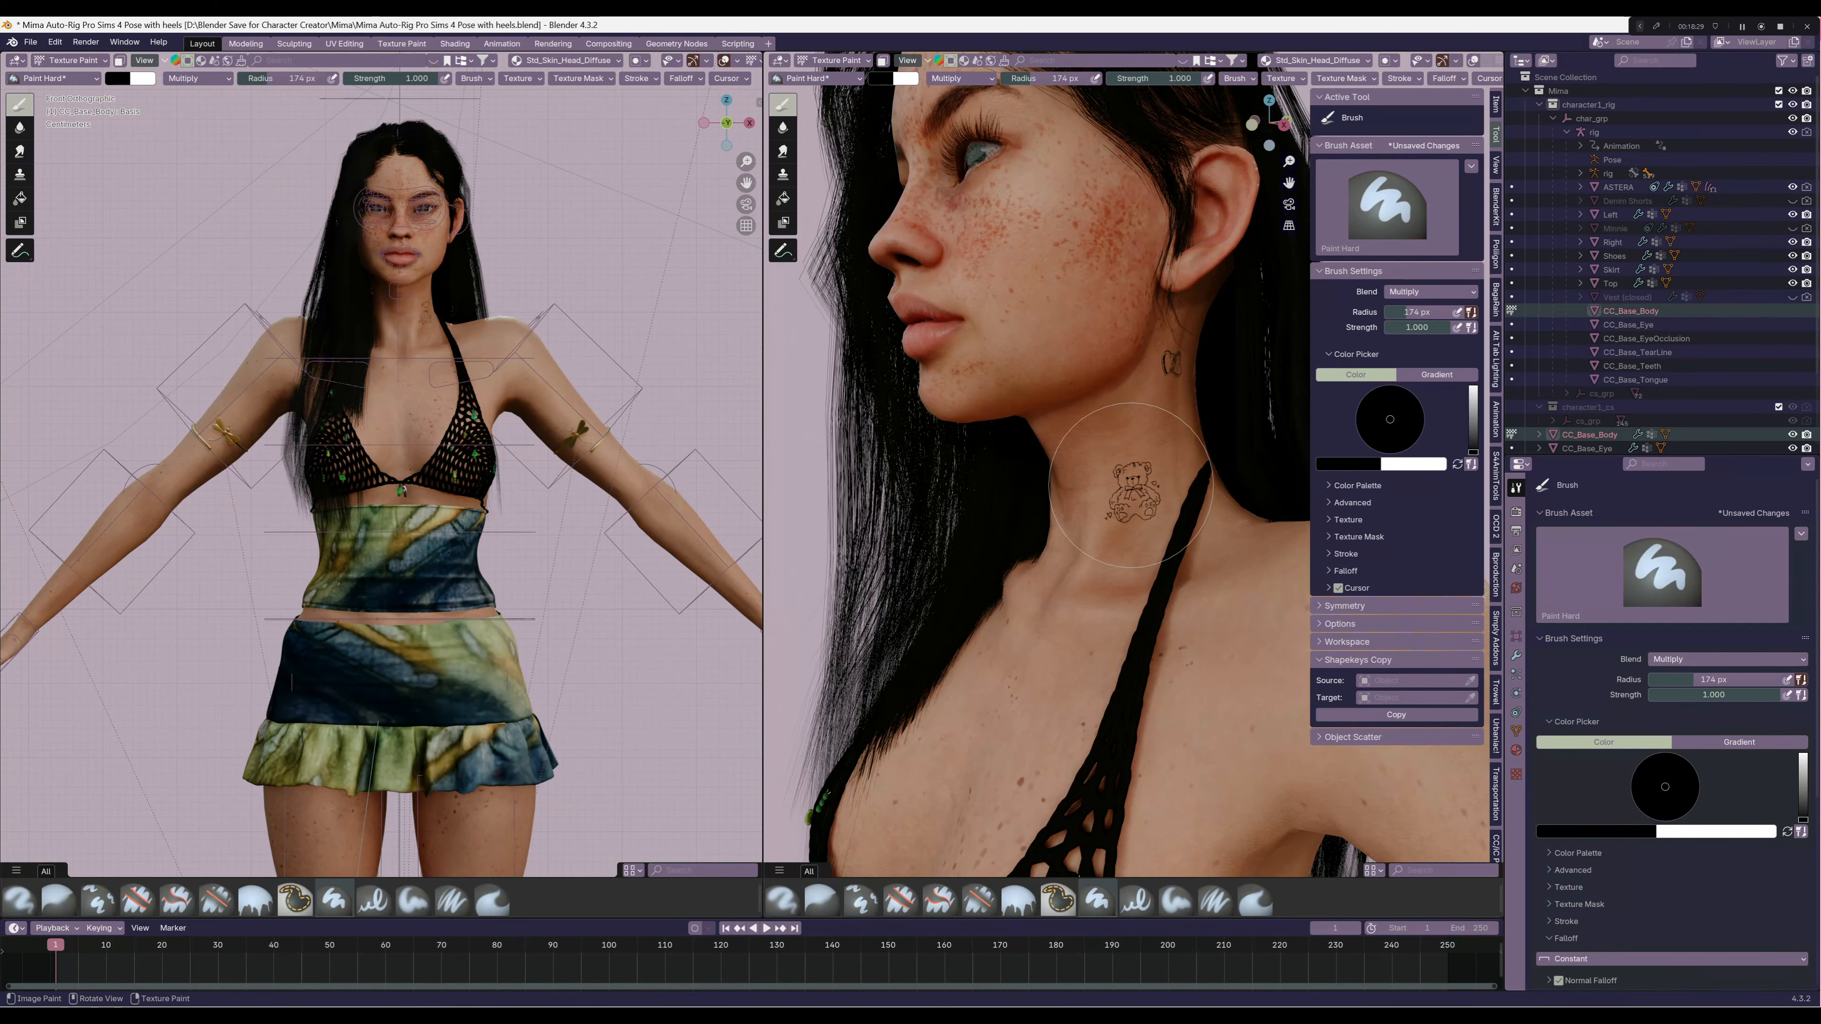
{"action": "middle_click_drag", "start_coordinate": [1132, 485], "coordinate": [1187, 487]}
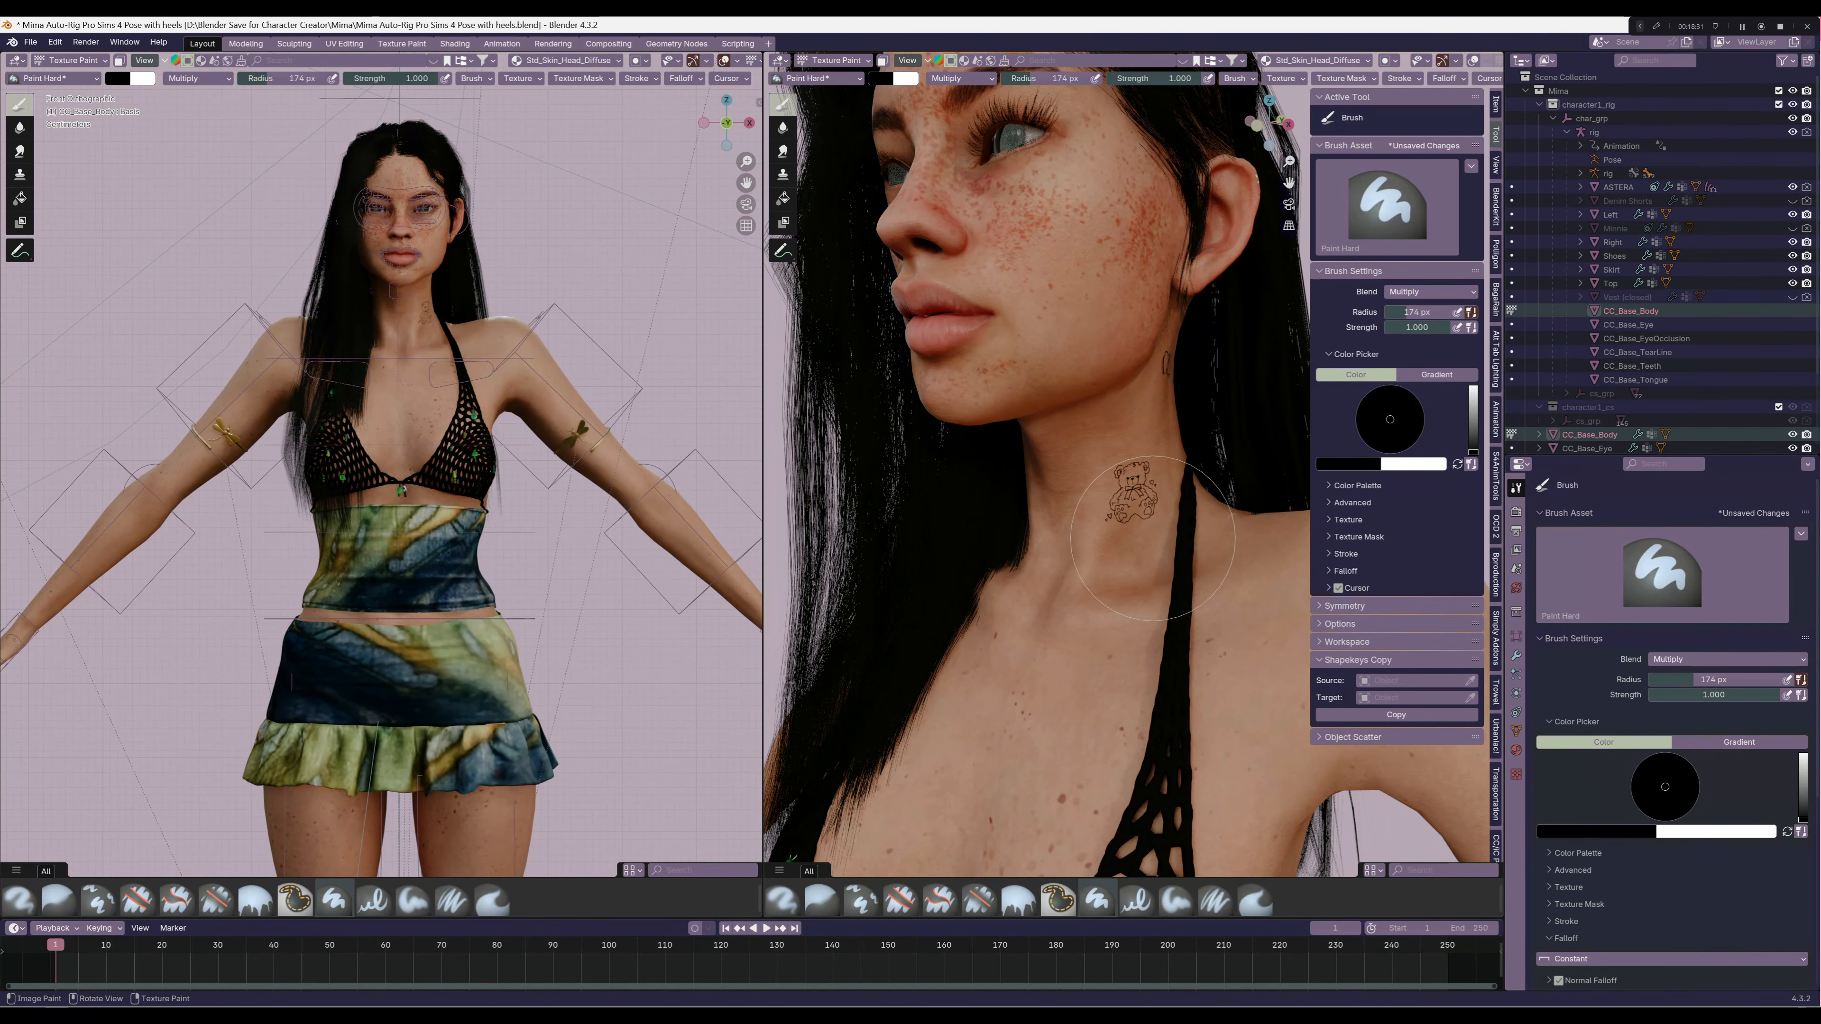
Show the painted head skin texture in a UV Editor and open the option for saving the image under a new name
{"action": "left_click", "coordinate": [16, 61]}
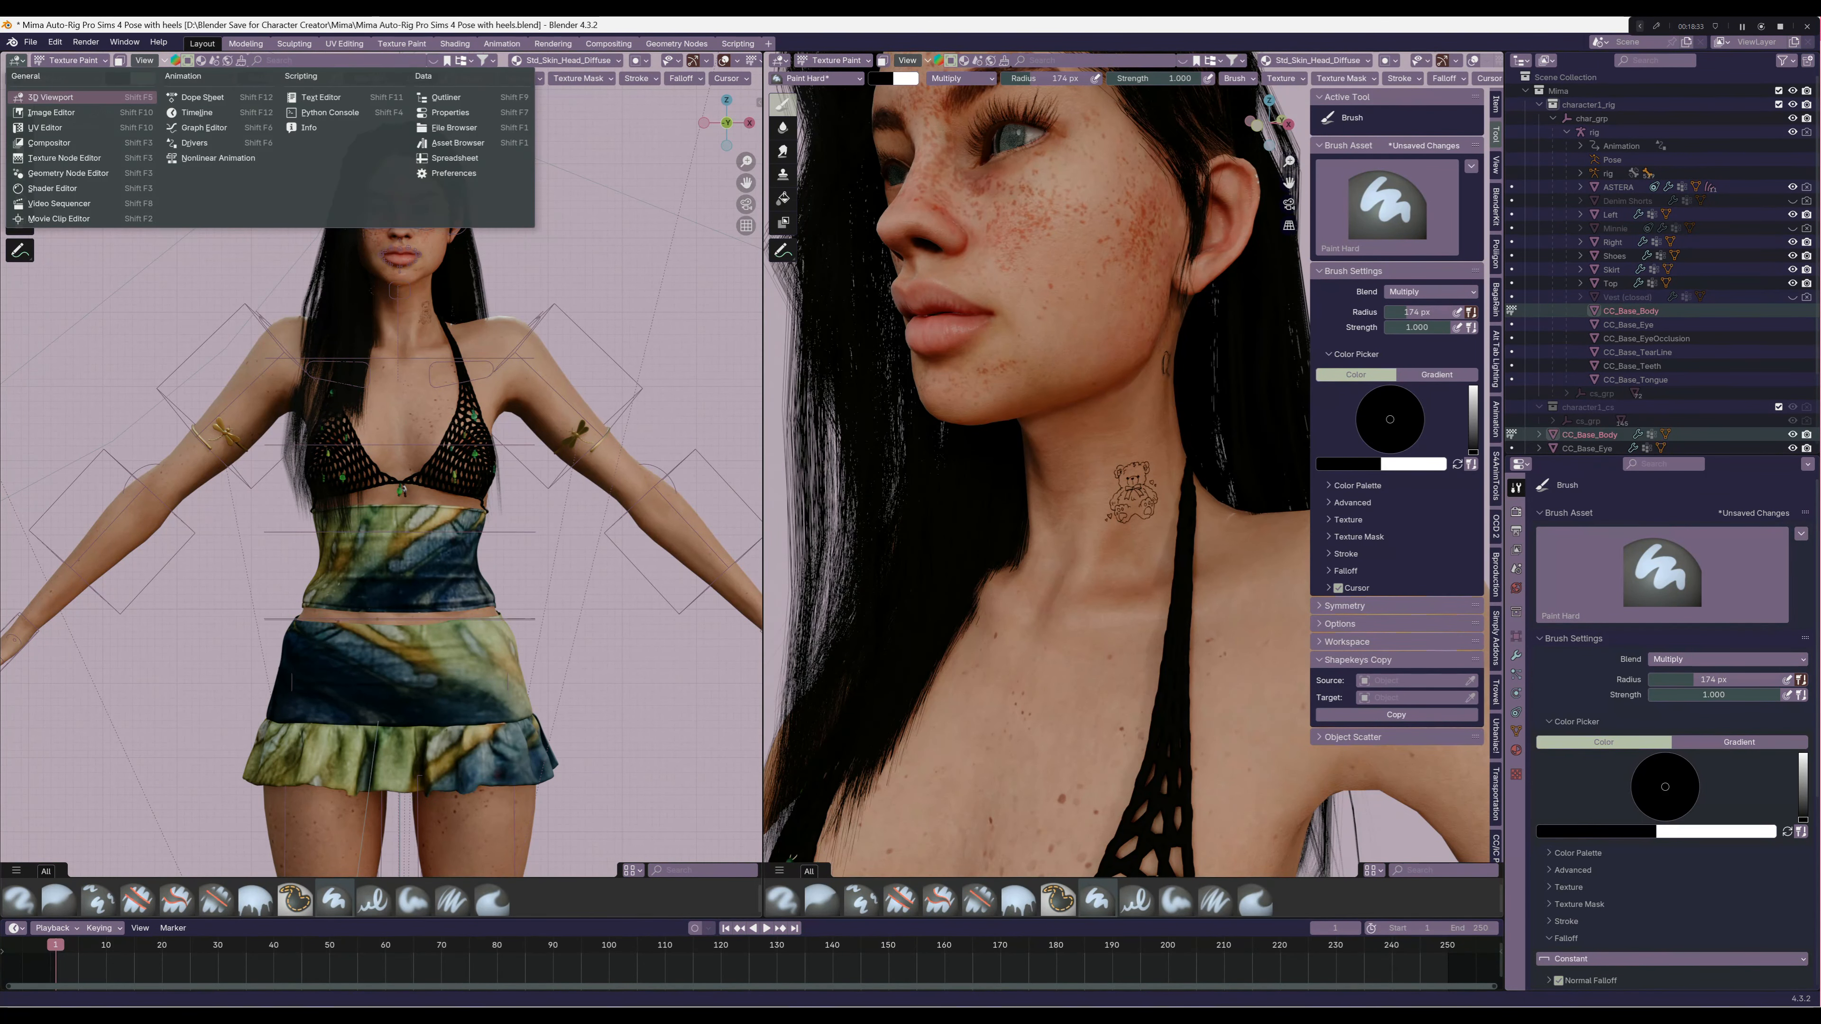
{"action": "left_click", "coordinate": [45, 127]}
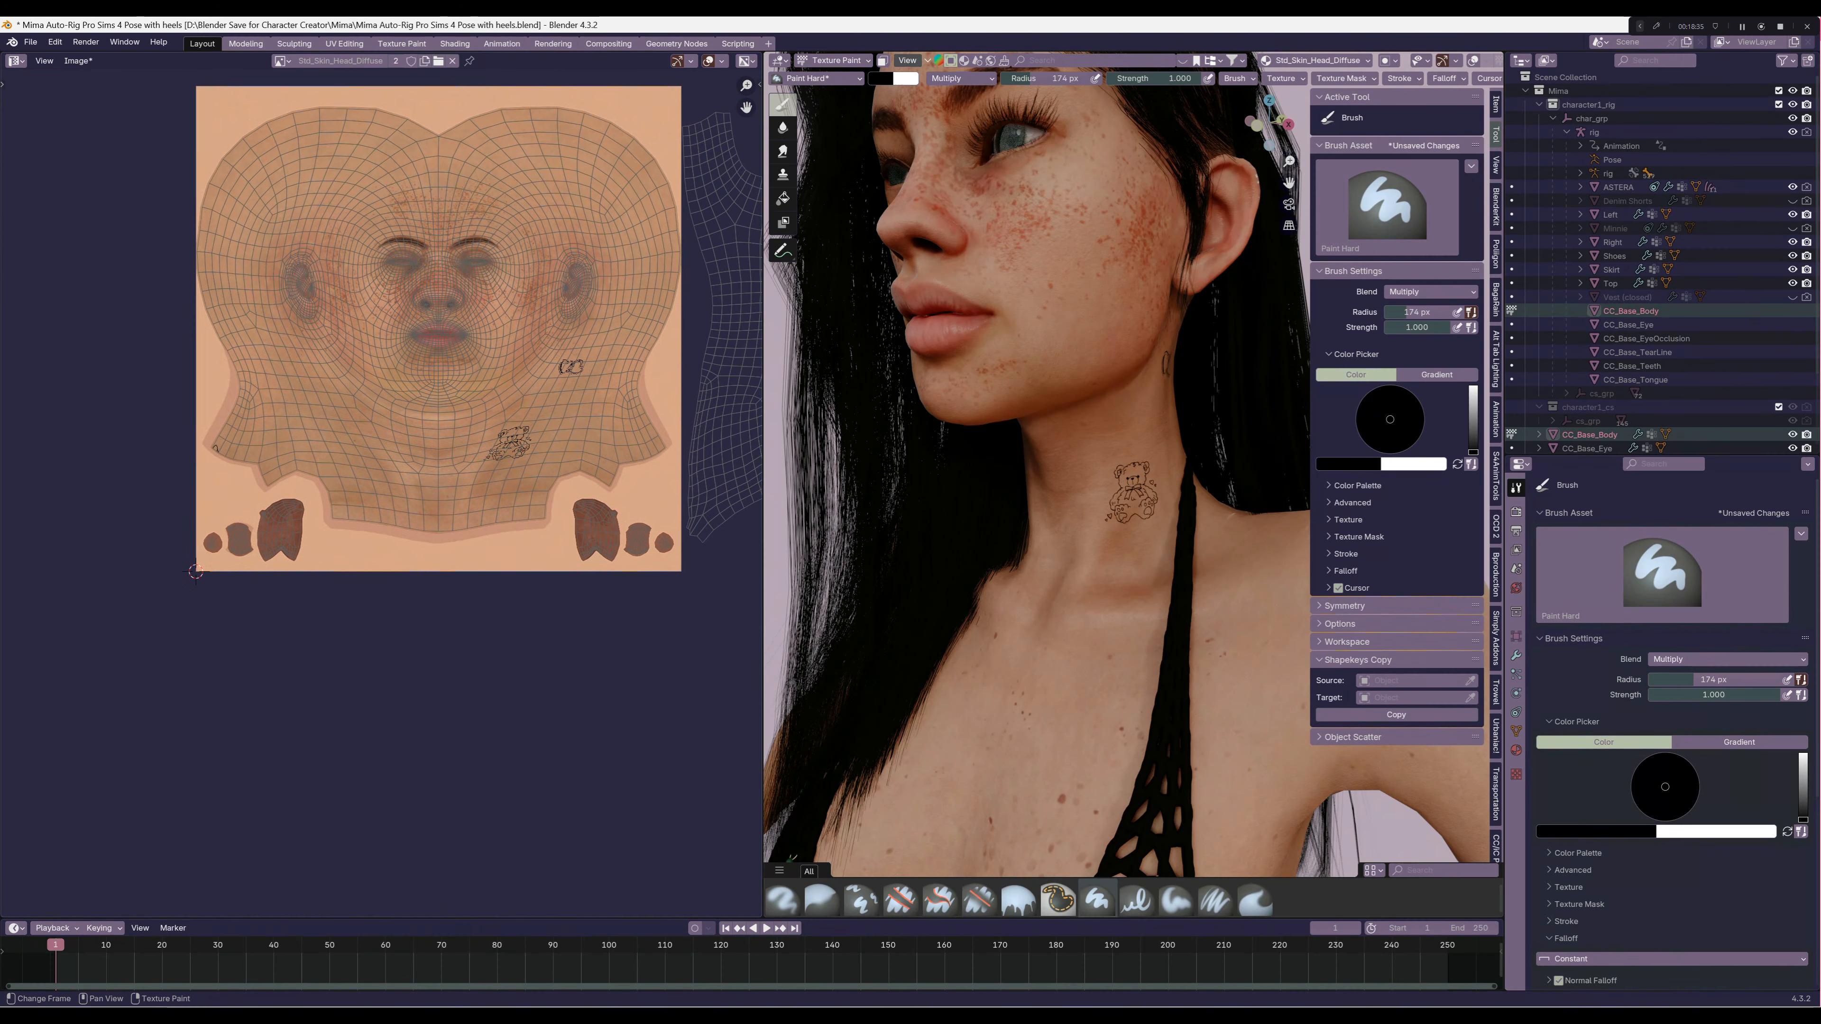
{"action": "middle_click_drag", "start_coordinate": [444, 402], "coordinate": [469, 524]}
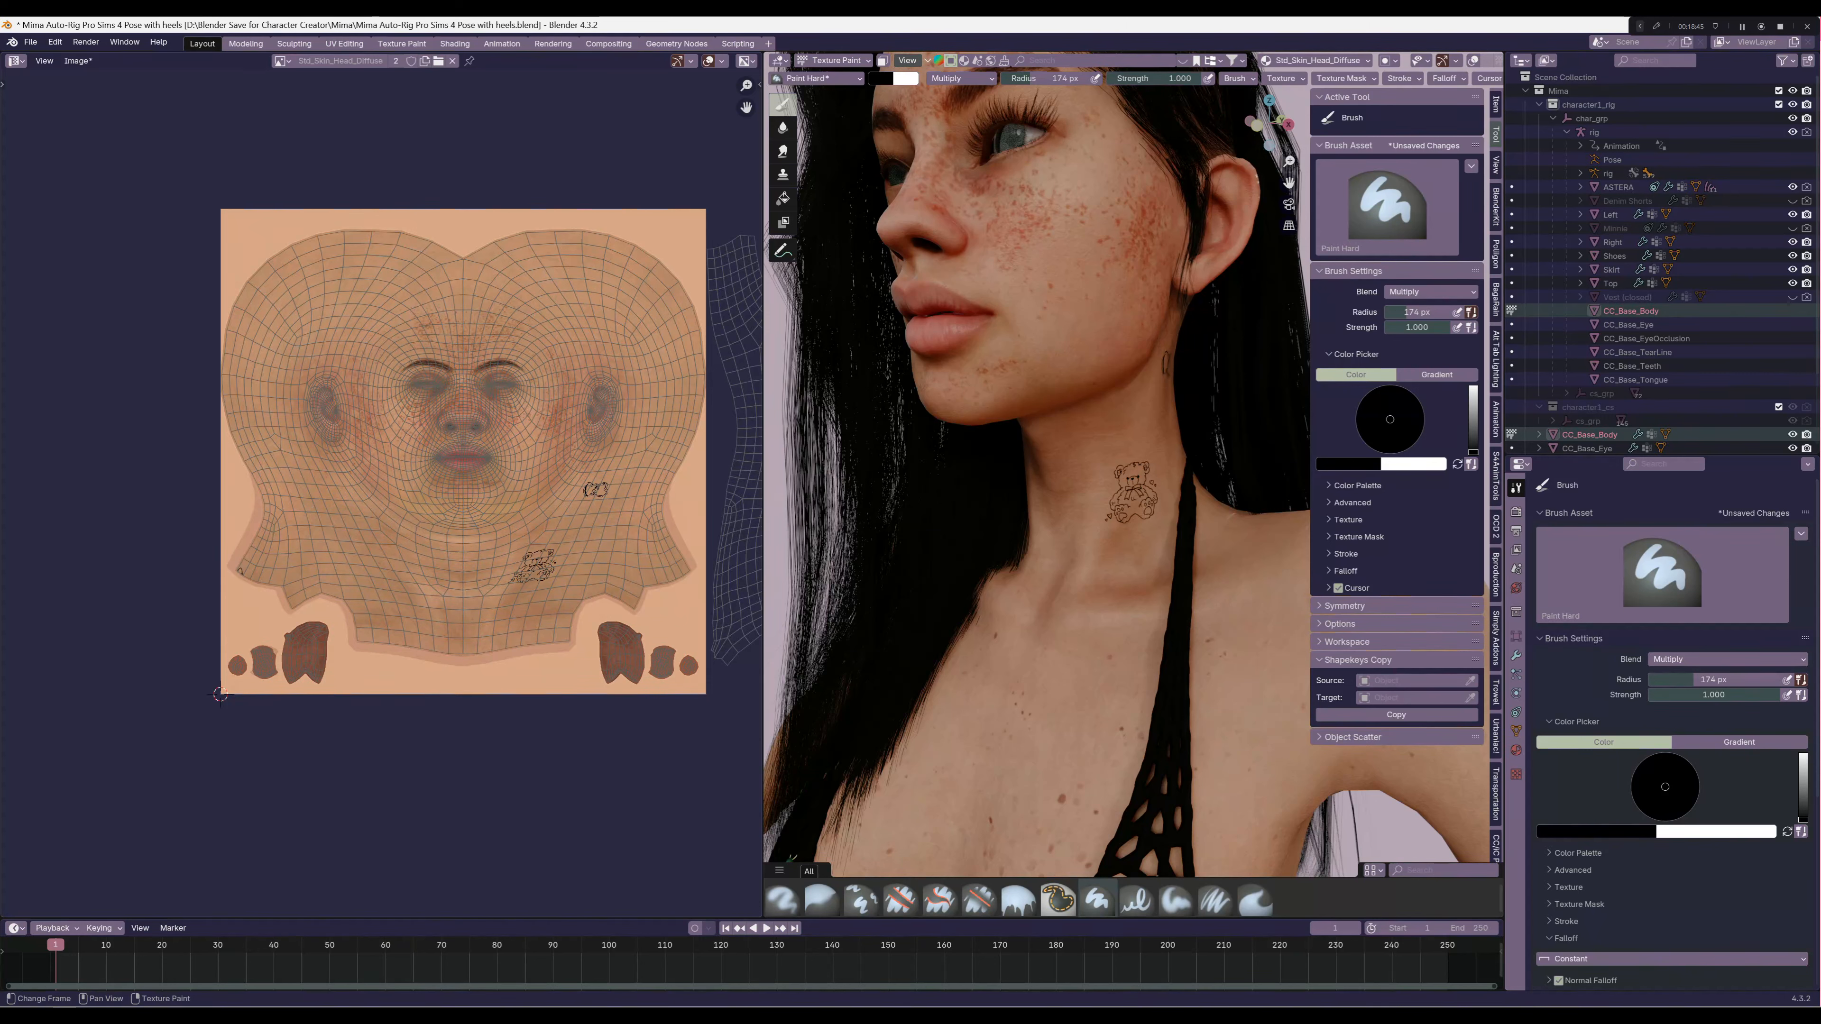
{"action": "left_click", "coordinate": [78, 61]}
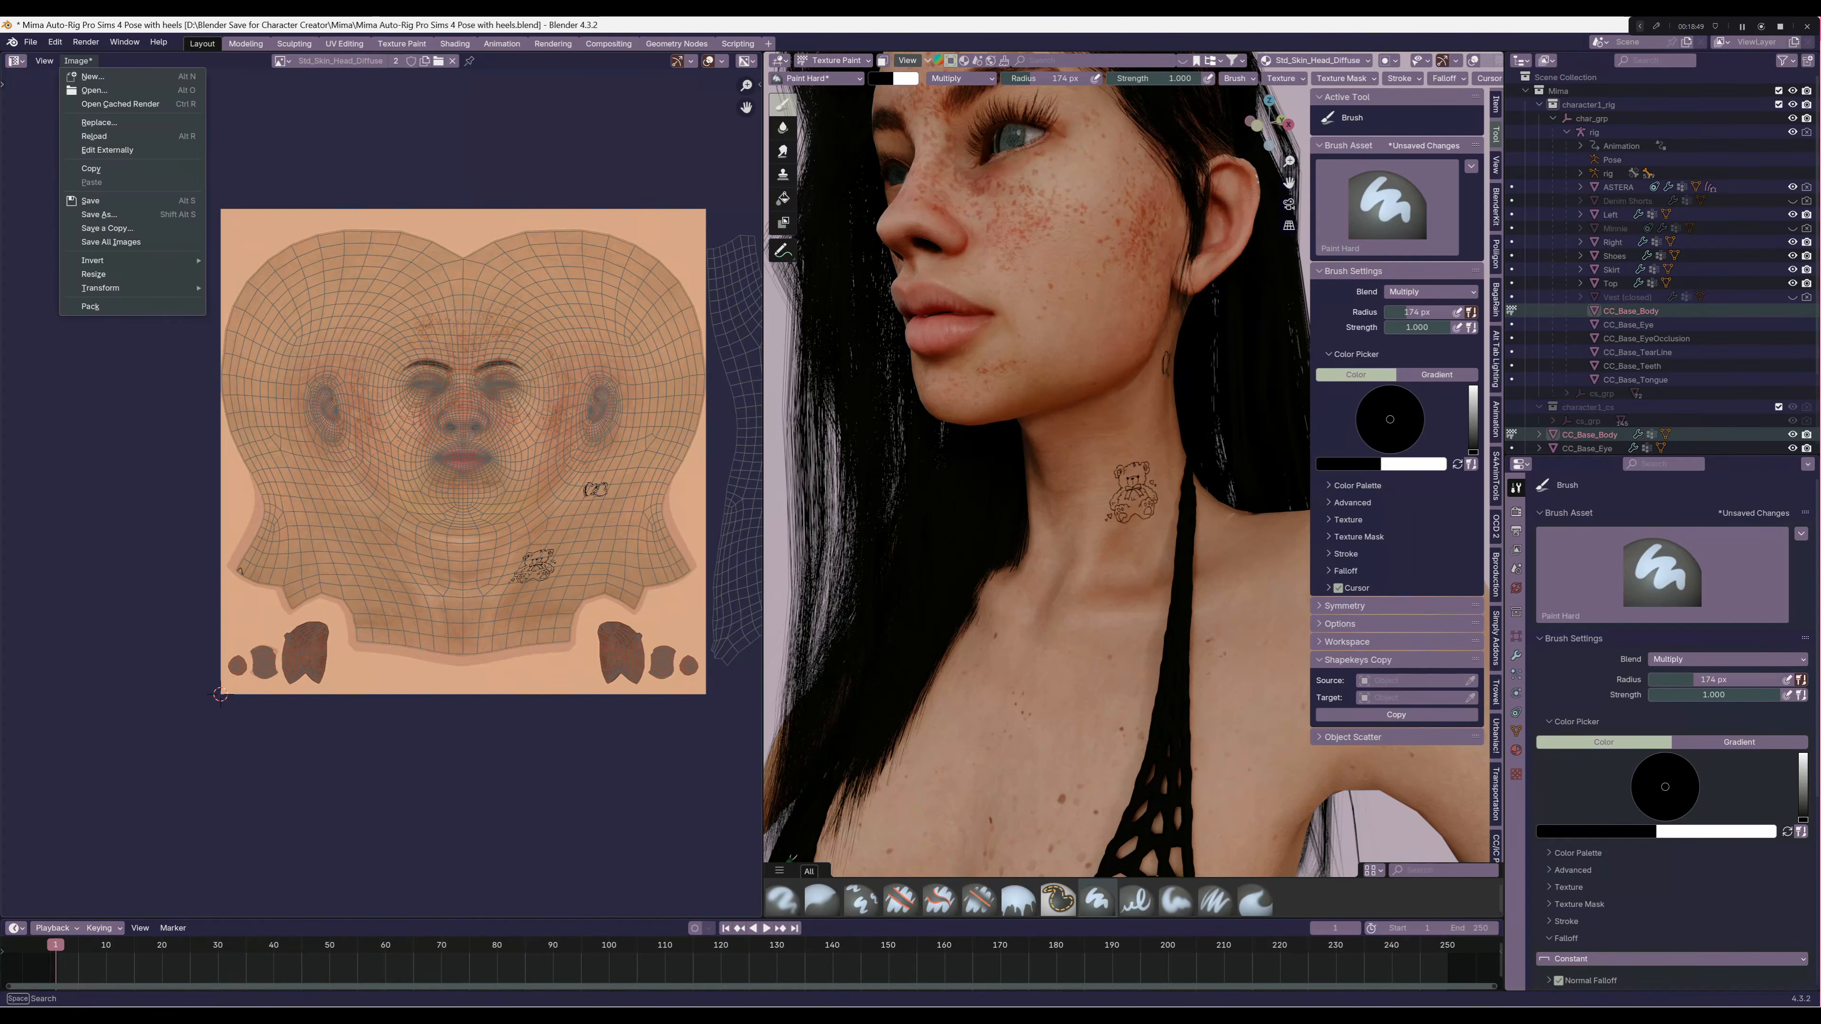
{"action": "left_click", "coordinate": [101, 214]}
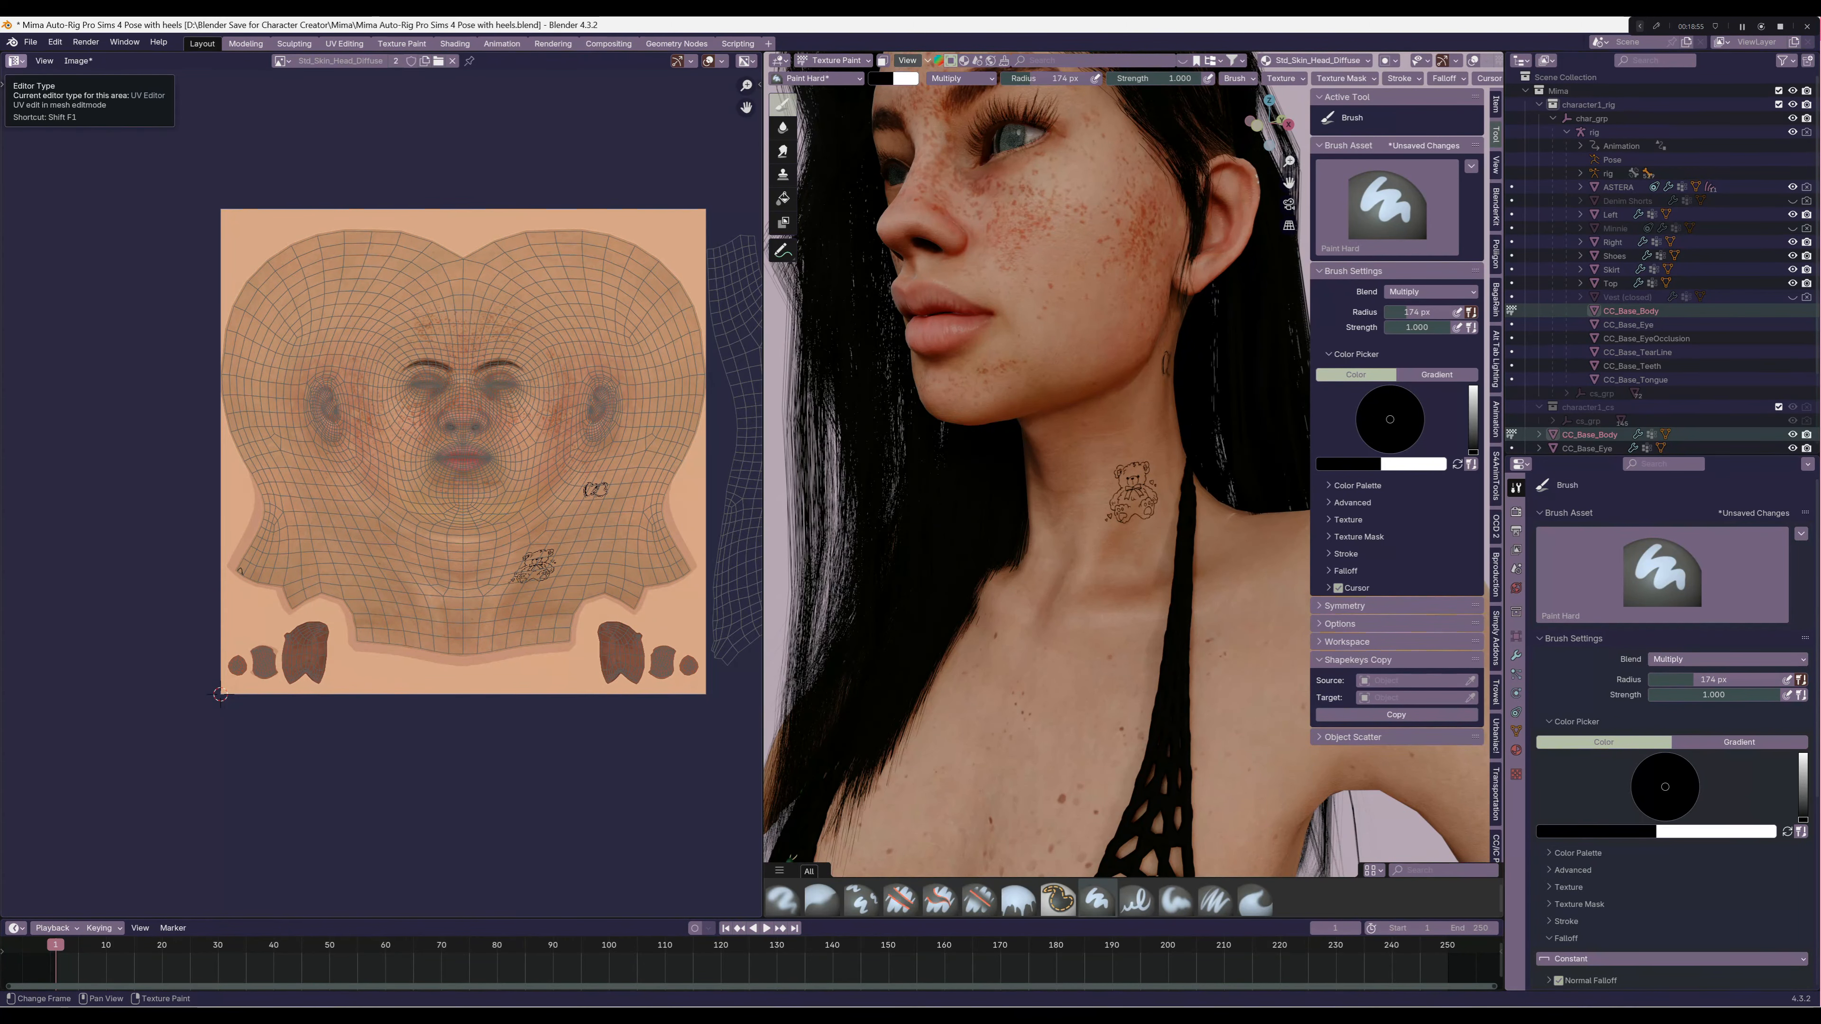
Restore the UV Editor area to a 3D Viewport and switch the body mesh back to Object Mode
{"action": "left_click", "coordinate": [16, 60]}
{"action": "left_click", "coordinate": [50, 98]}
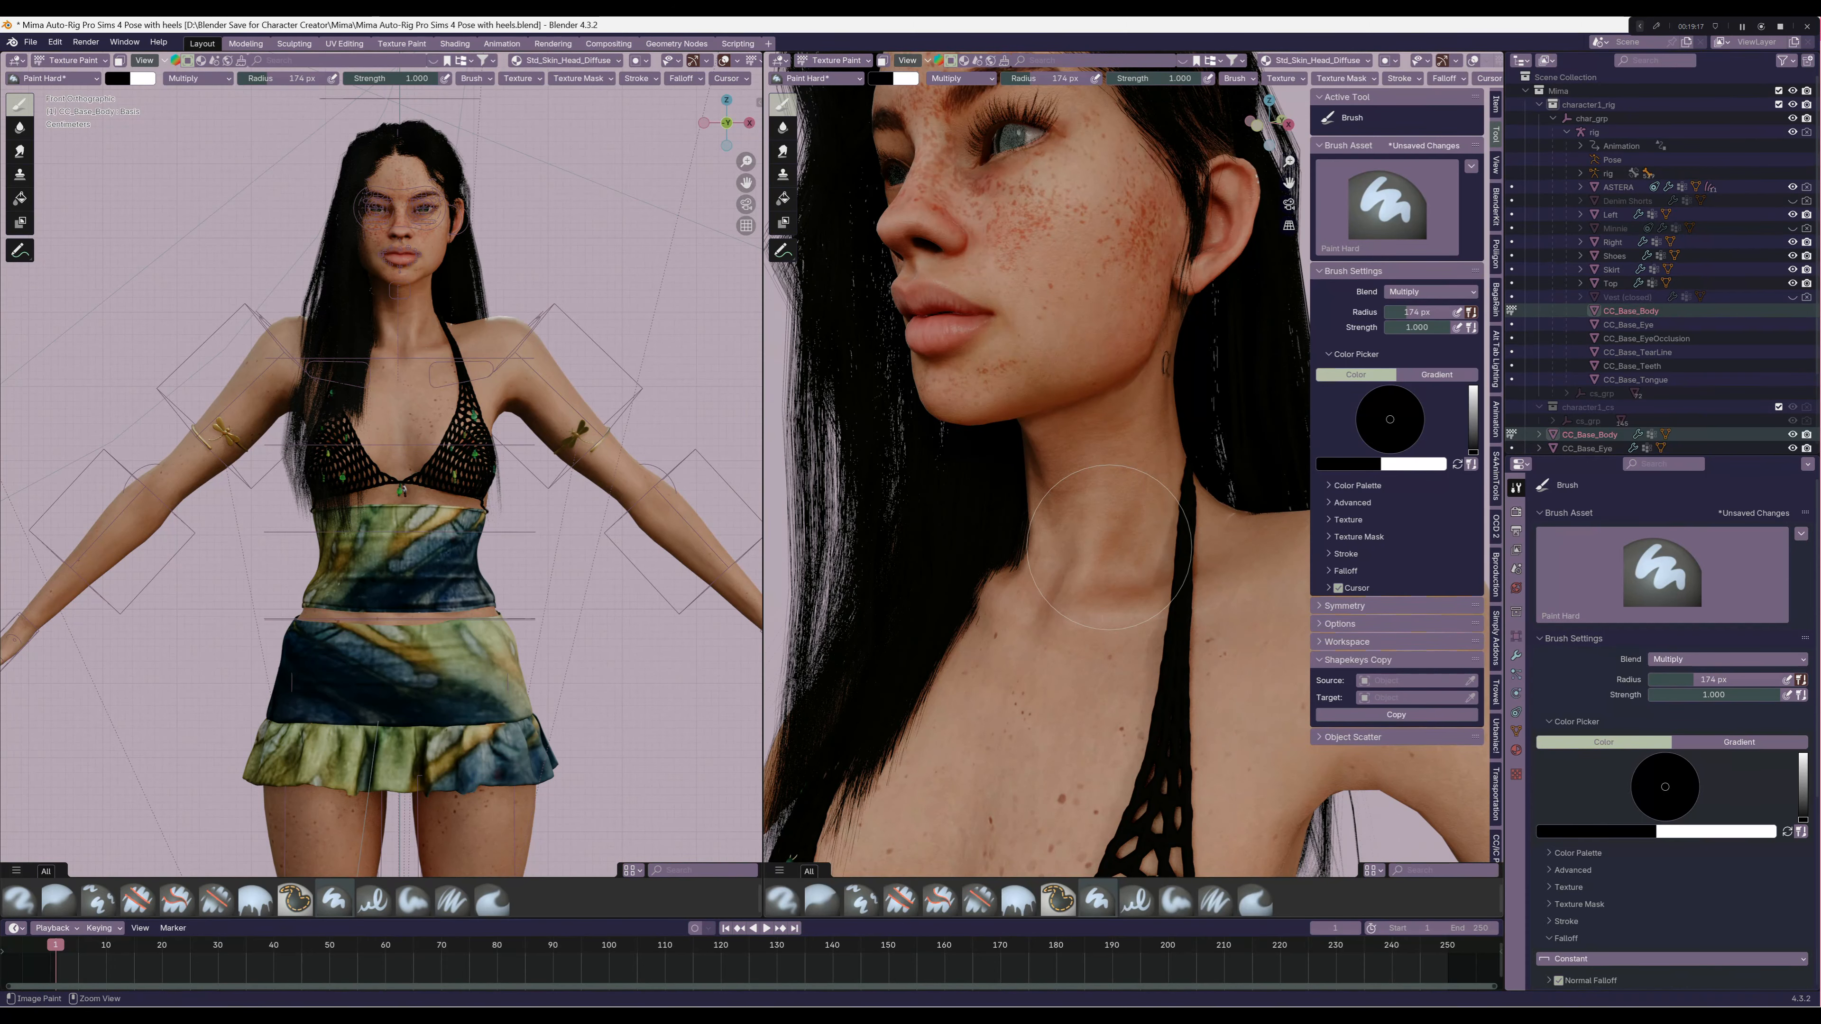
{"action": "left_click", "coordinate": [836, 60]}
{"action": "left_click", "coordinate": [839, 76]}
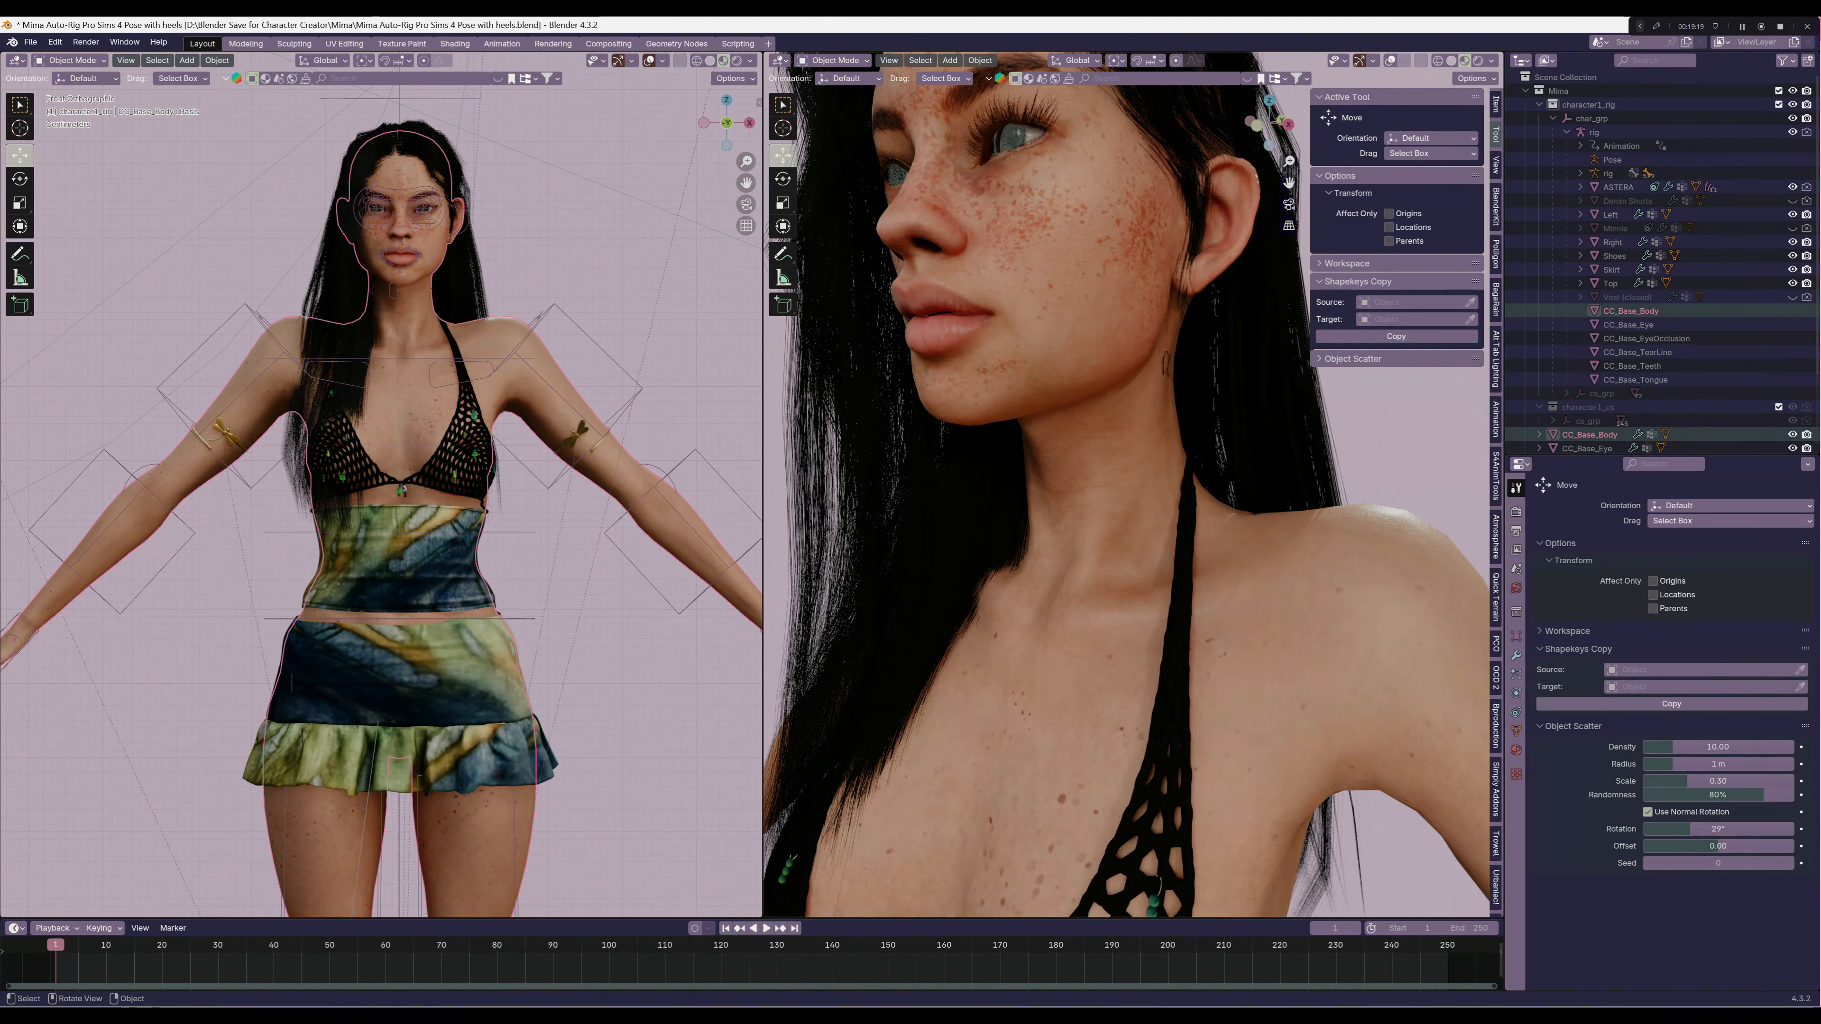
Hide the sidebar, deselect all objects and show the full character in front view
{"action": "middle_click_drag", "start_coordinate": [1061, 459], "coordinate": [1179, 448]}
{"action": "scroll", "coordinate": [1127, 502], "scroll_direction": "down", "scroll_amount": 6}
{"action": "key", "text": "KP_1"}
{"action": "key", "text": "n"}
{"action": "key", "text": "alt+a"}
{"action": "scroll", "coordinate": [1134, 485], "scroll_direction": "down", "scroll_amount": 5}
{"action": "key", "text": "KP_1"}
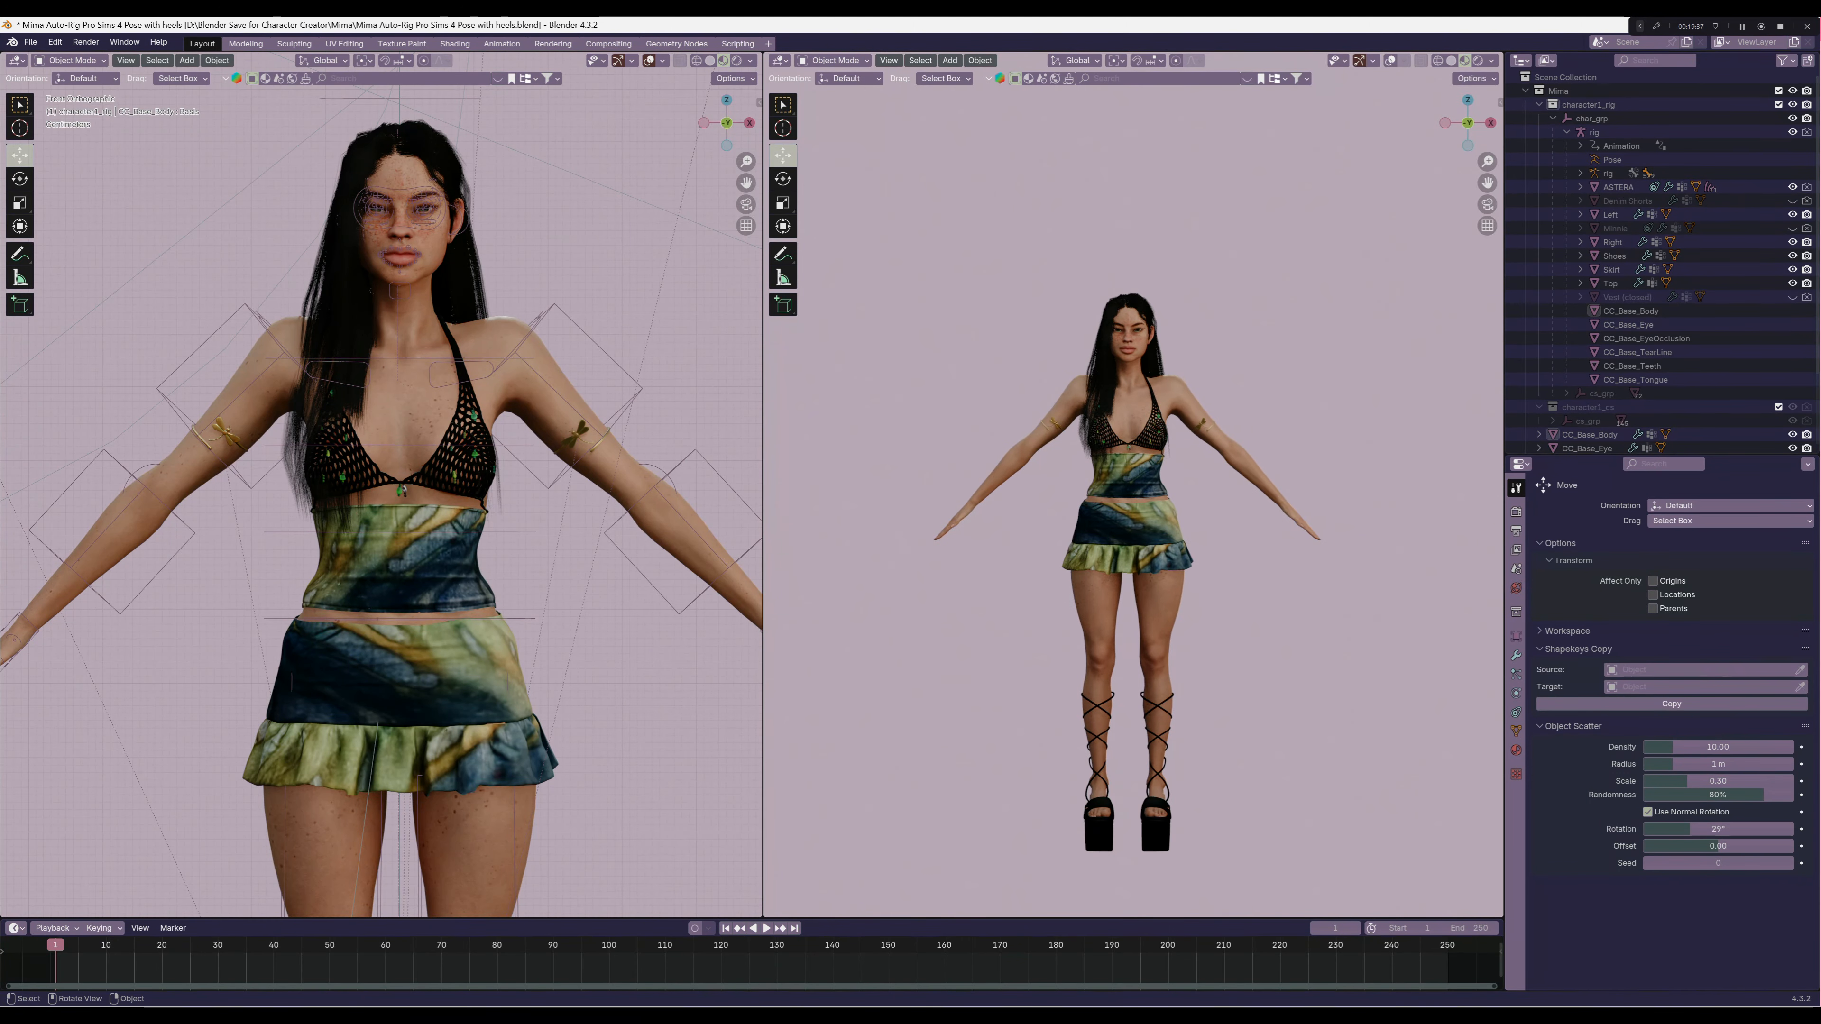
Append the fingernails asset with its Avatar armature from the Blender Only Assets folder
{"action": "scroll", "coordinate": [1180, 448], "scroll_direction": "up", "scroll_amount": 4}
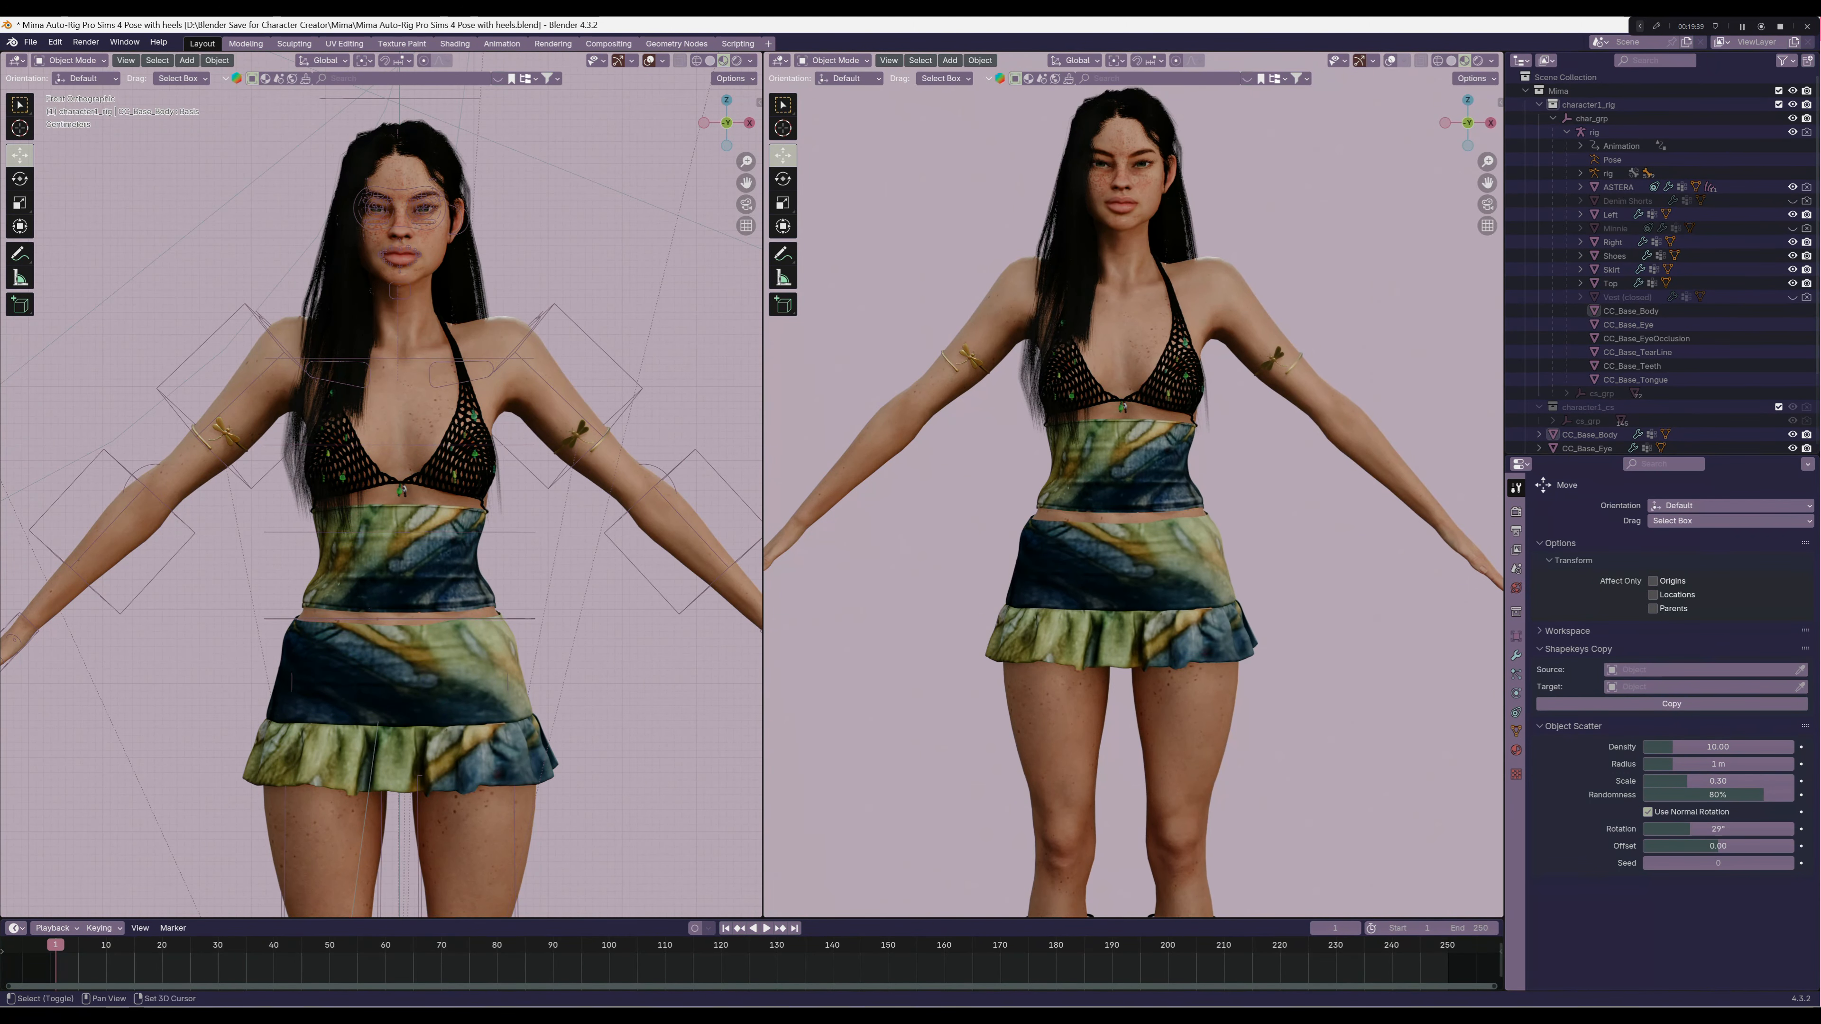
{"action": "middle_click_drag", "start_coordinate": [1180, 448], "coordinate": [936, 428], "text": "shift"}
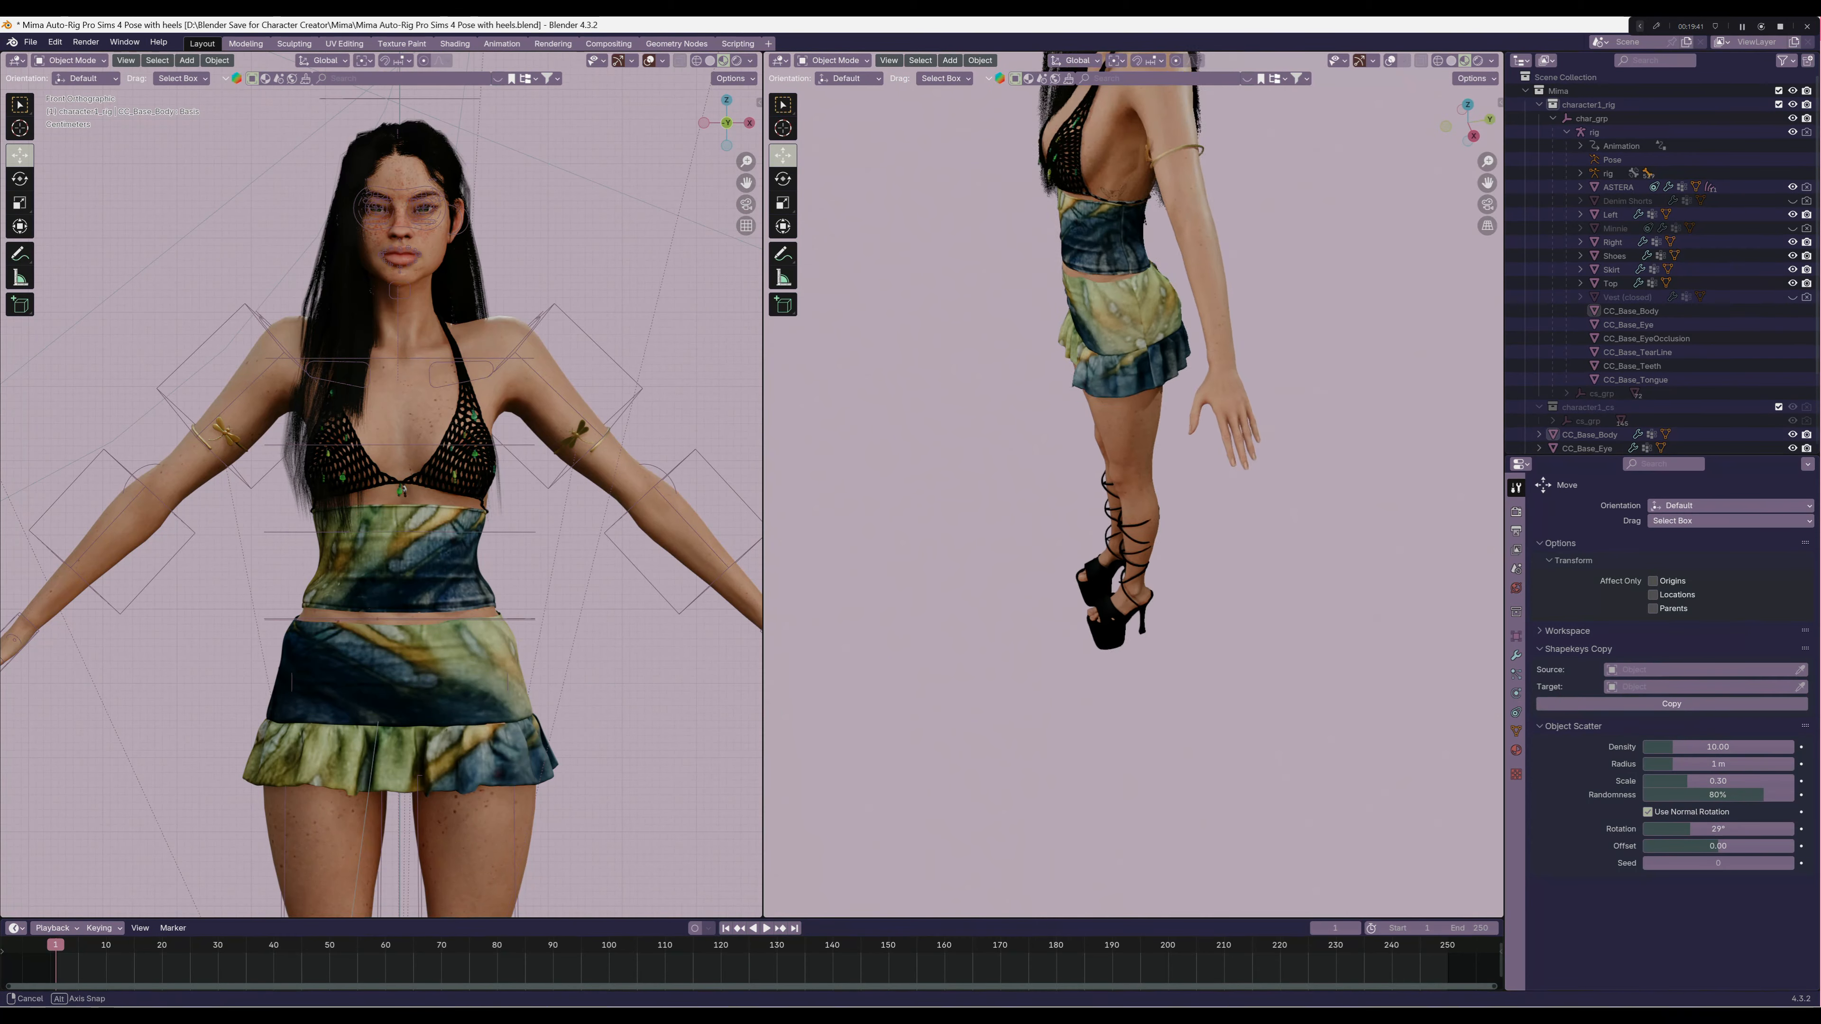
{"action": "scroll", "coordinate": [936, 428], "scroll_direction": "up", "scroll_amount": 2}
{"action": "middle_click_drag", "start_coordinate": [1147, 402], "coordinate": [1011, 514], "text": "shift"}
{"action": "scroll", "coordinate": [1032, 459], "scroll_direction": "up", "scroll_amount": 2}
{"action": "middle_click_drag", "start_coordinate": [1011, 514], "coordinate": [1067, 449]}
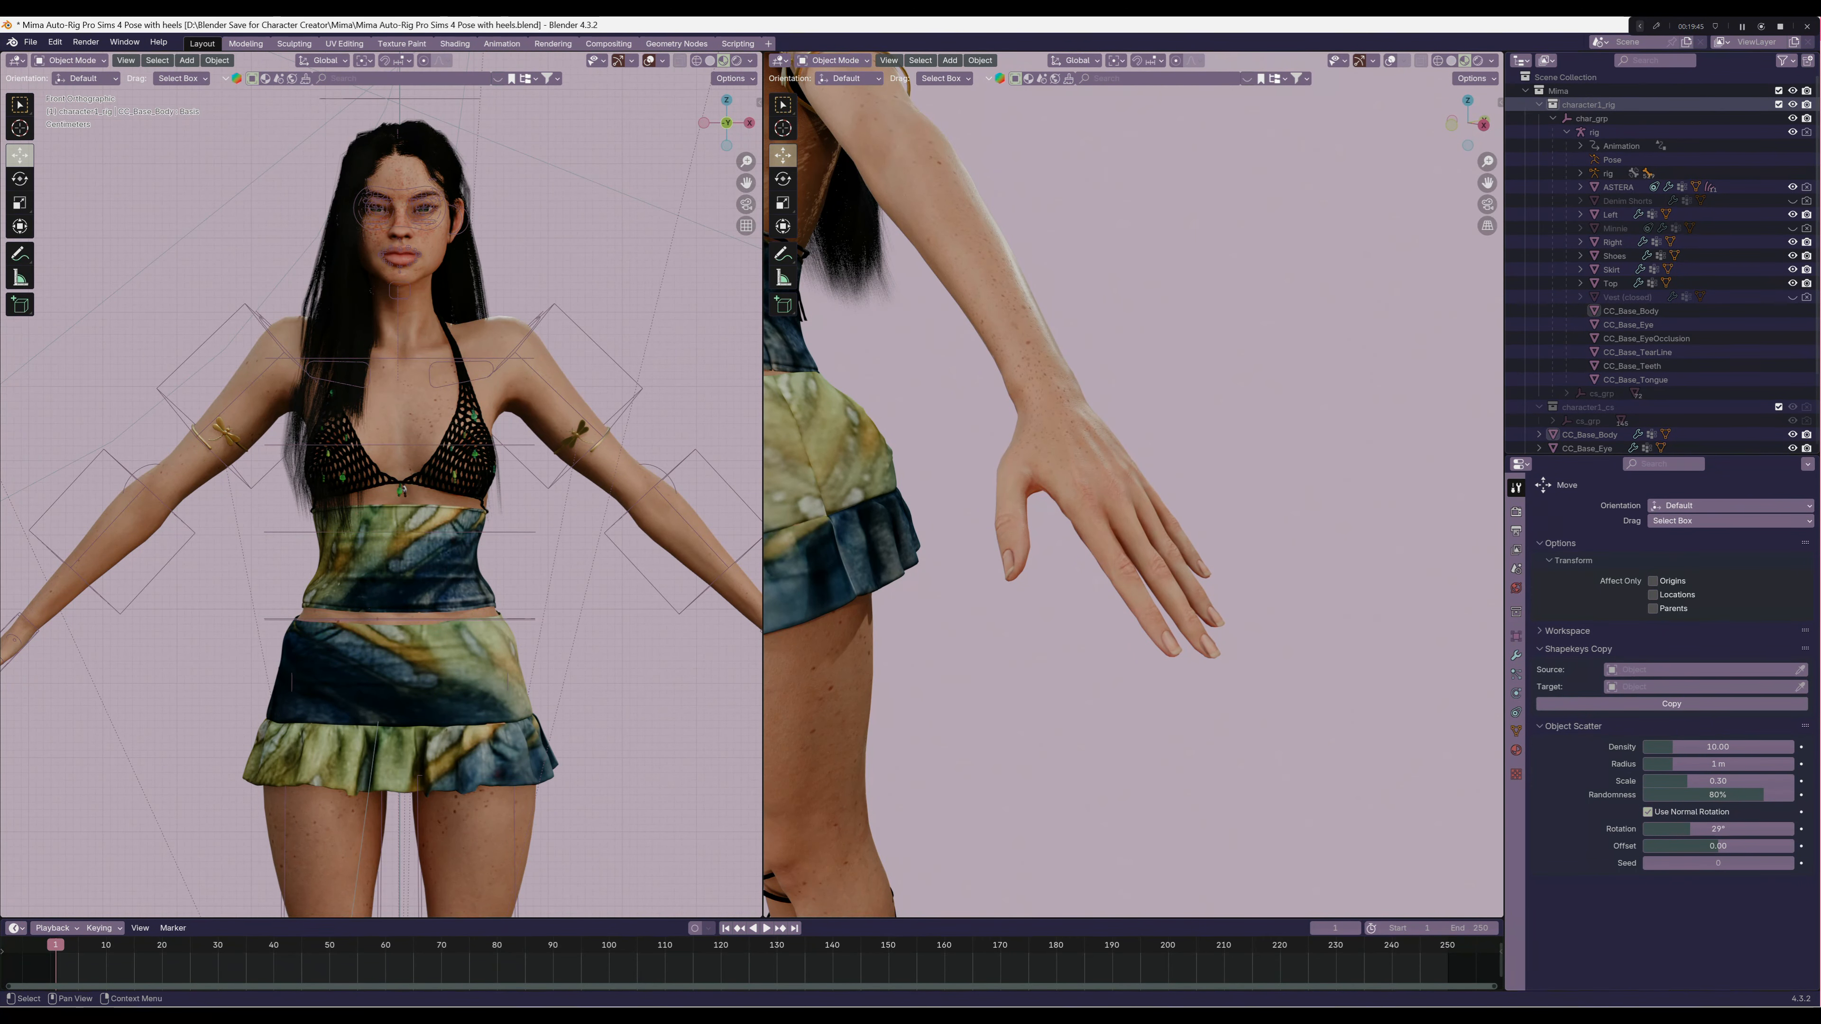
{"action": "left_click", "coordinate": [30, 43]}
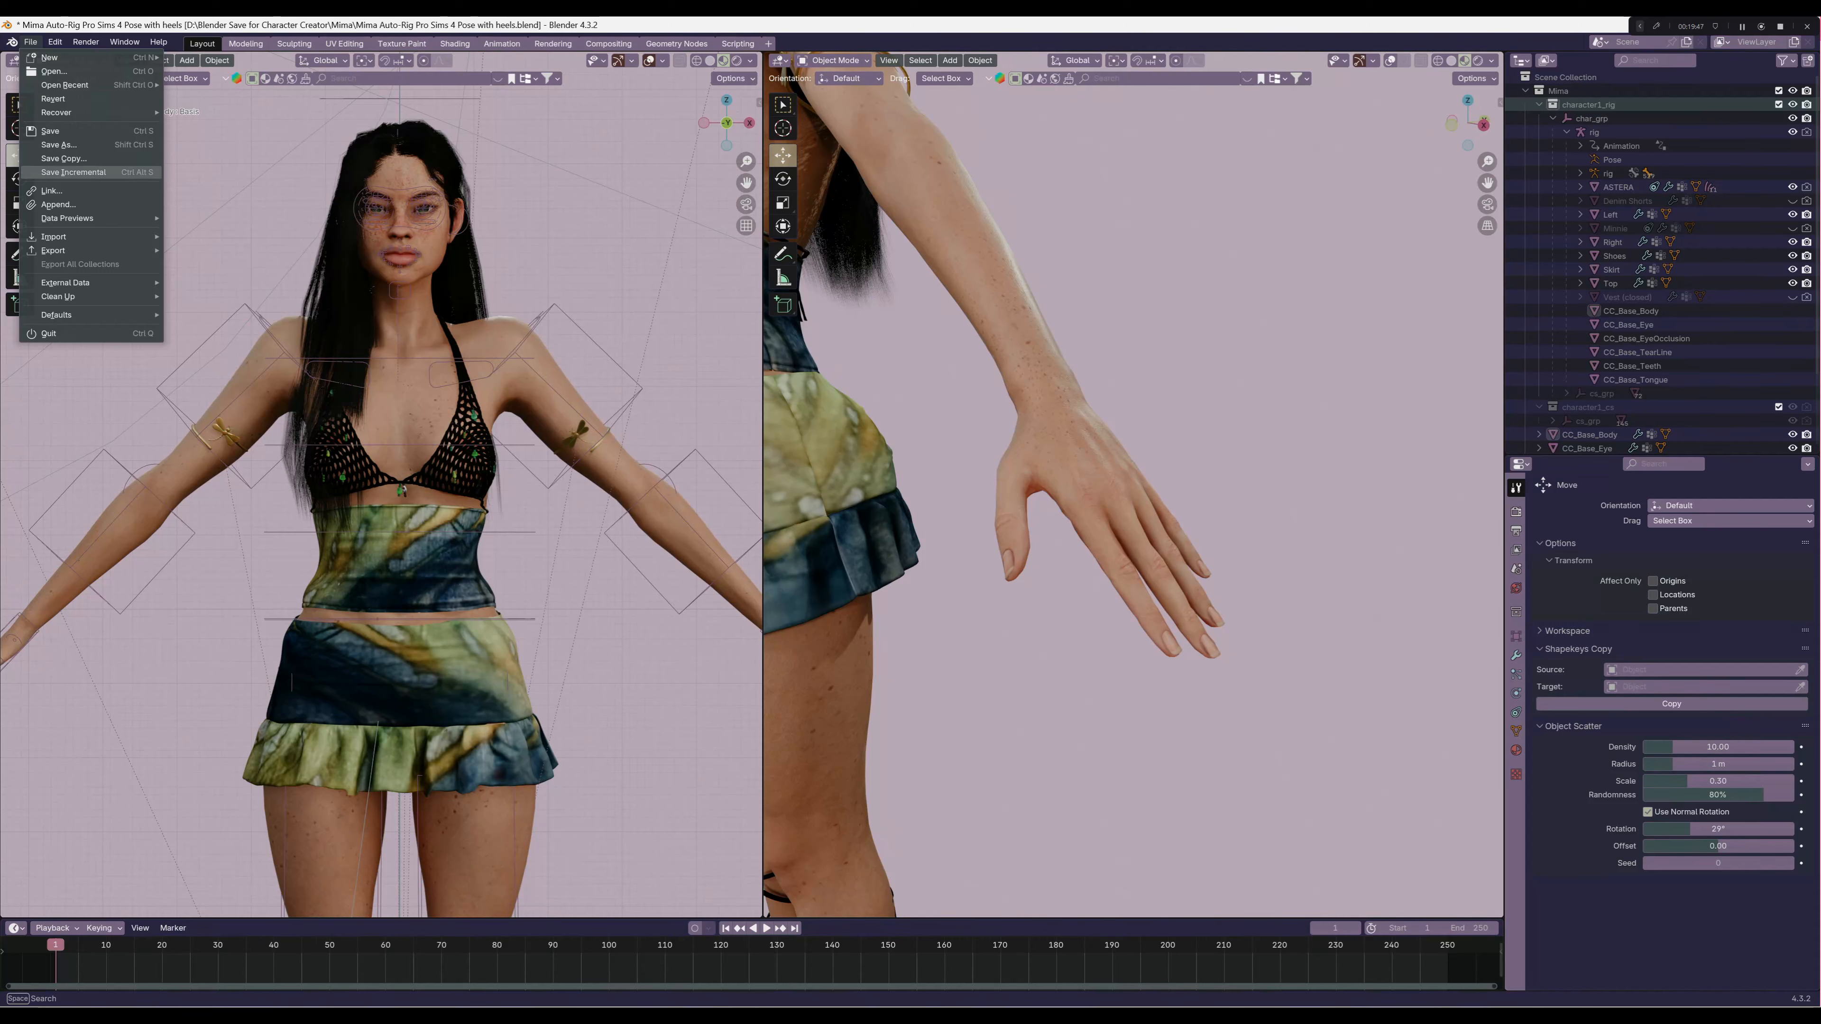
{"action": "left_click", "coordinate": [54, 204]}
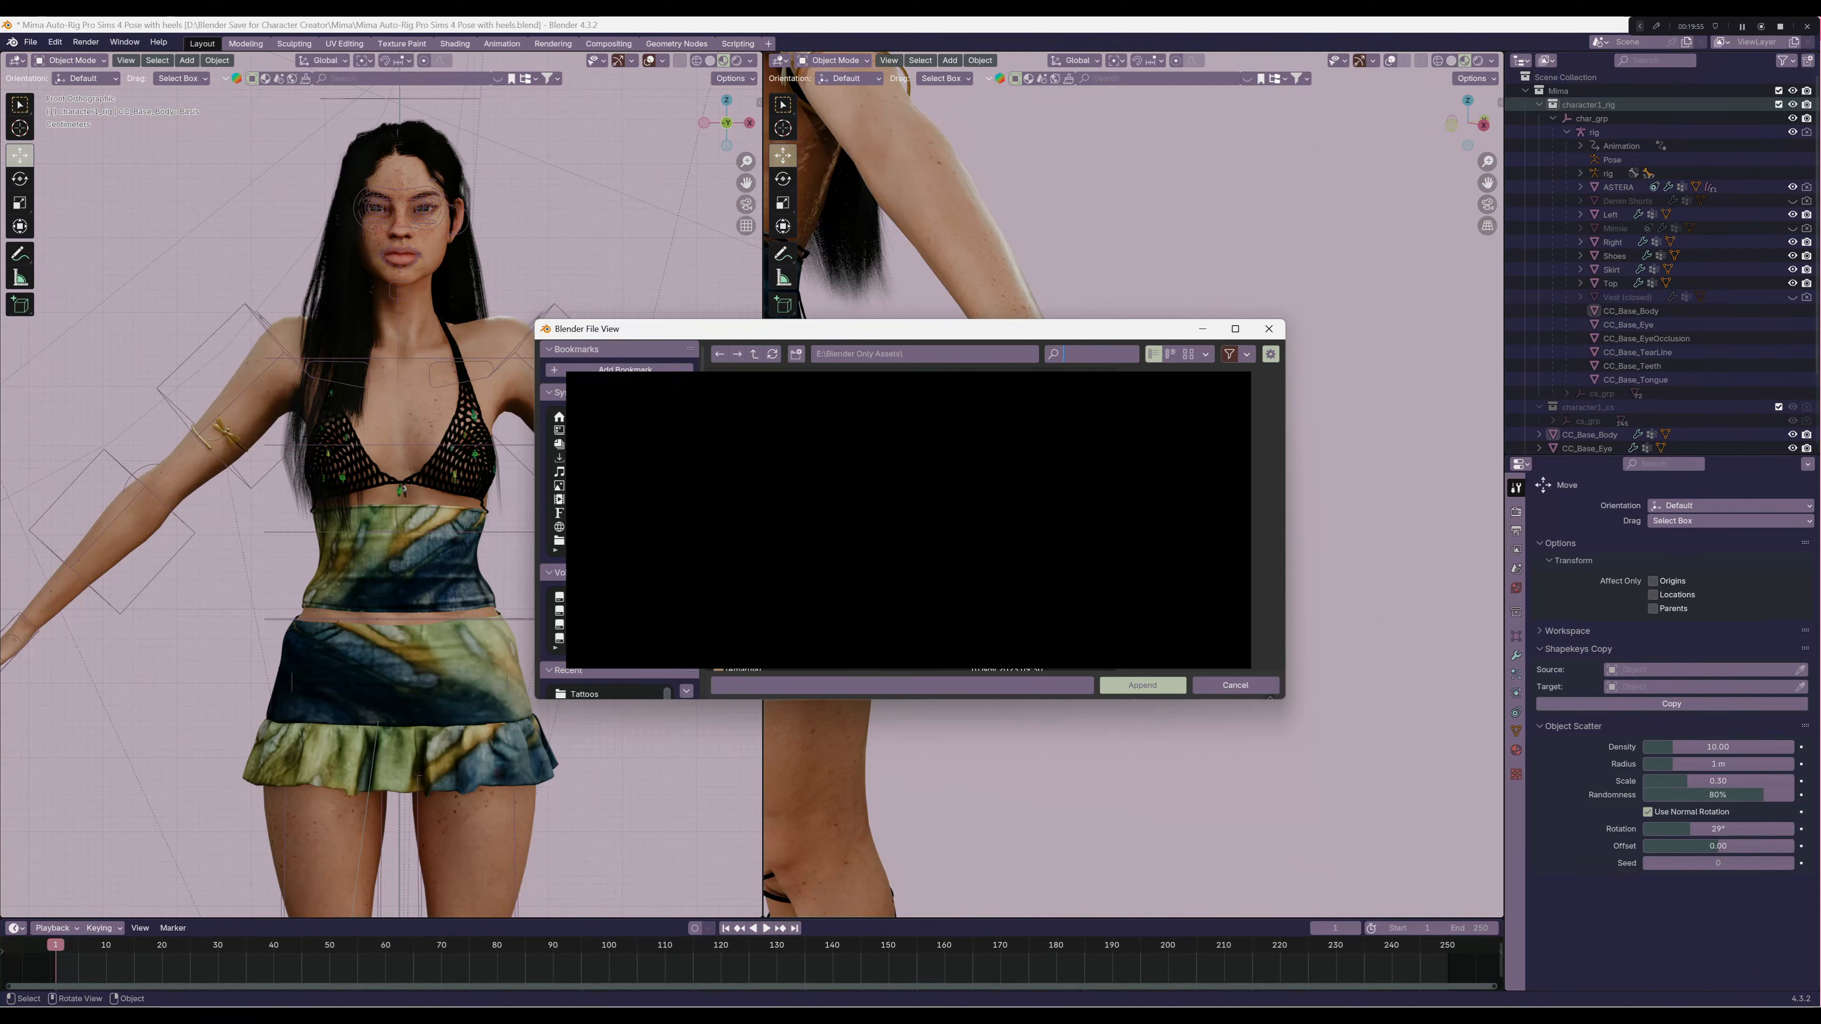
{"action": "type", "text": "@"}
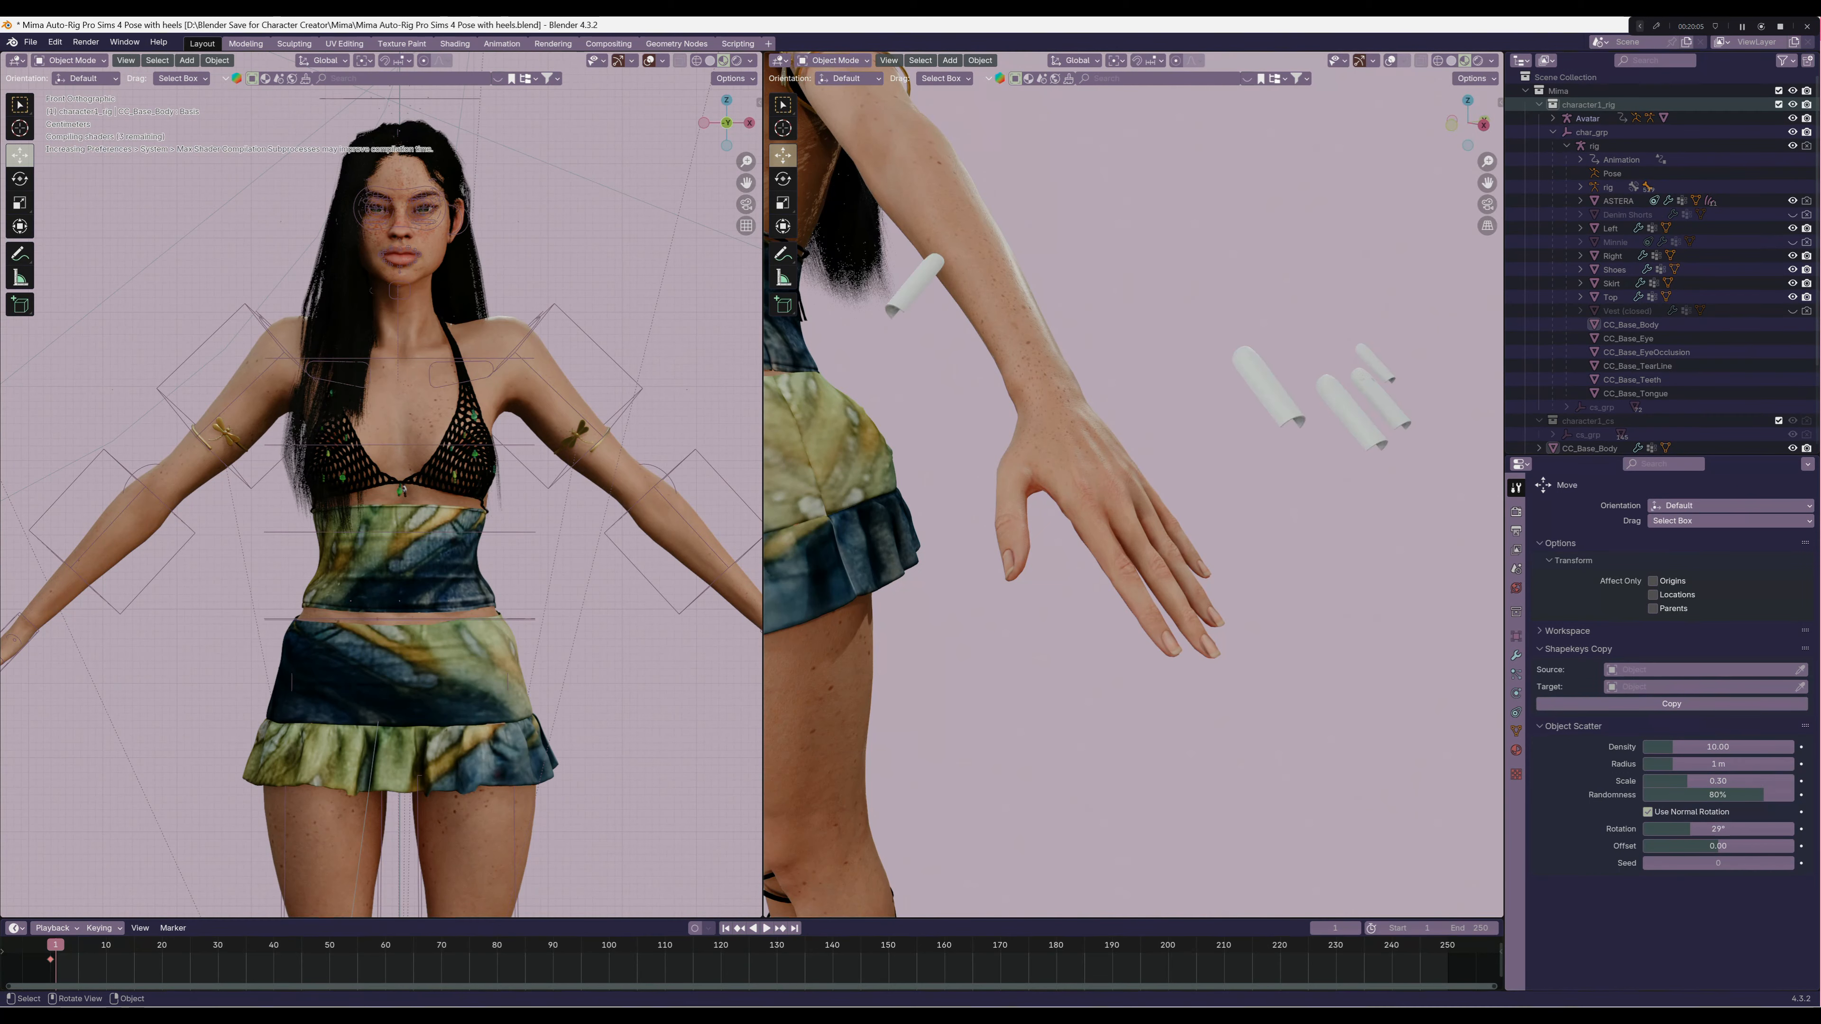
Select the appended nails, turn the viewport overlays back on and set the nails' origin to their geometry
{"action": "middle_click_drag", "start_coordinate": [1133, 502], "coordinate": [997, 588]}
{"action": "scroll", "coordinate": [1133, 485], "scroll_direction": "down", "scroll_amount": 4}
{"action": "left_click", "coordinate": [1192, 537]}
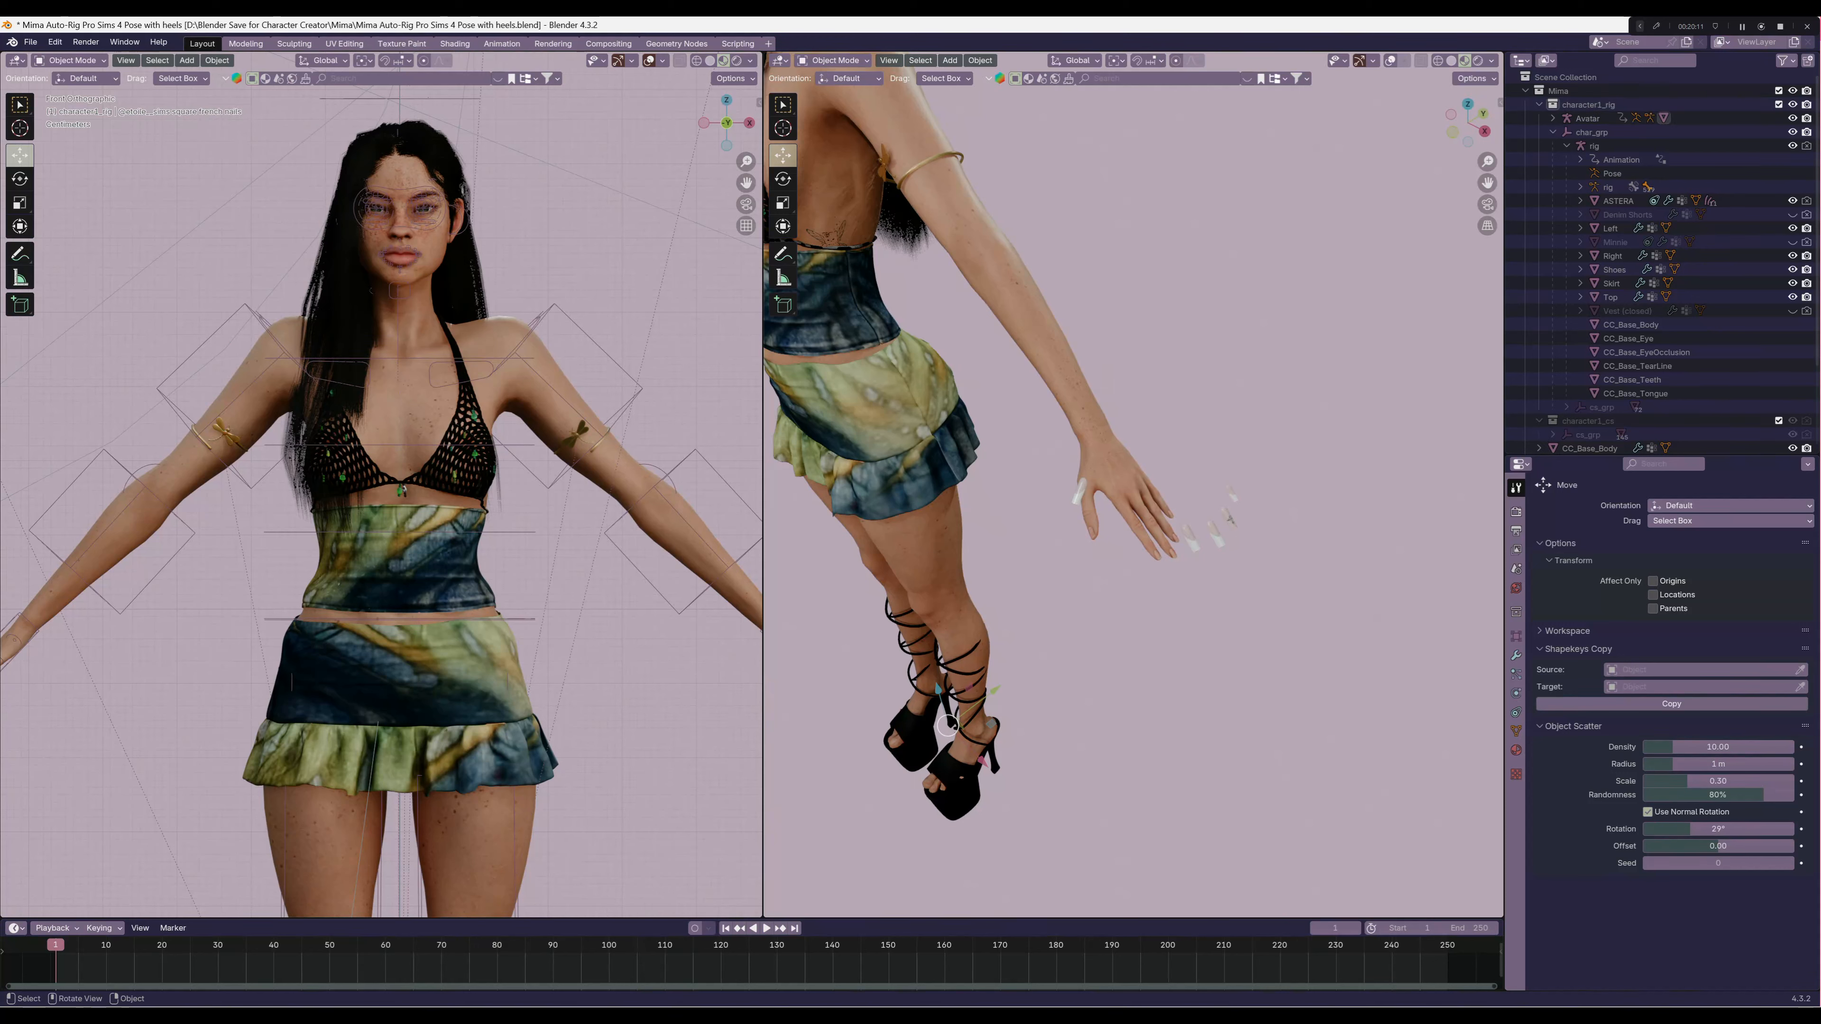
{"action": "key", "text": "shift+alt+z"}
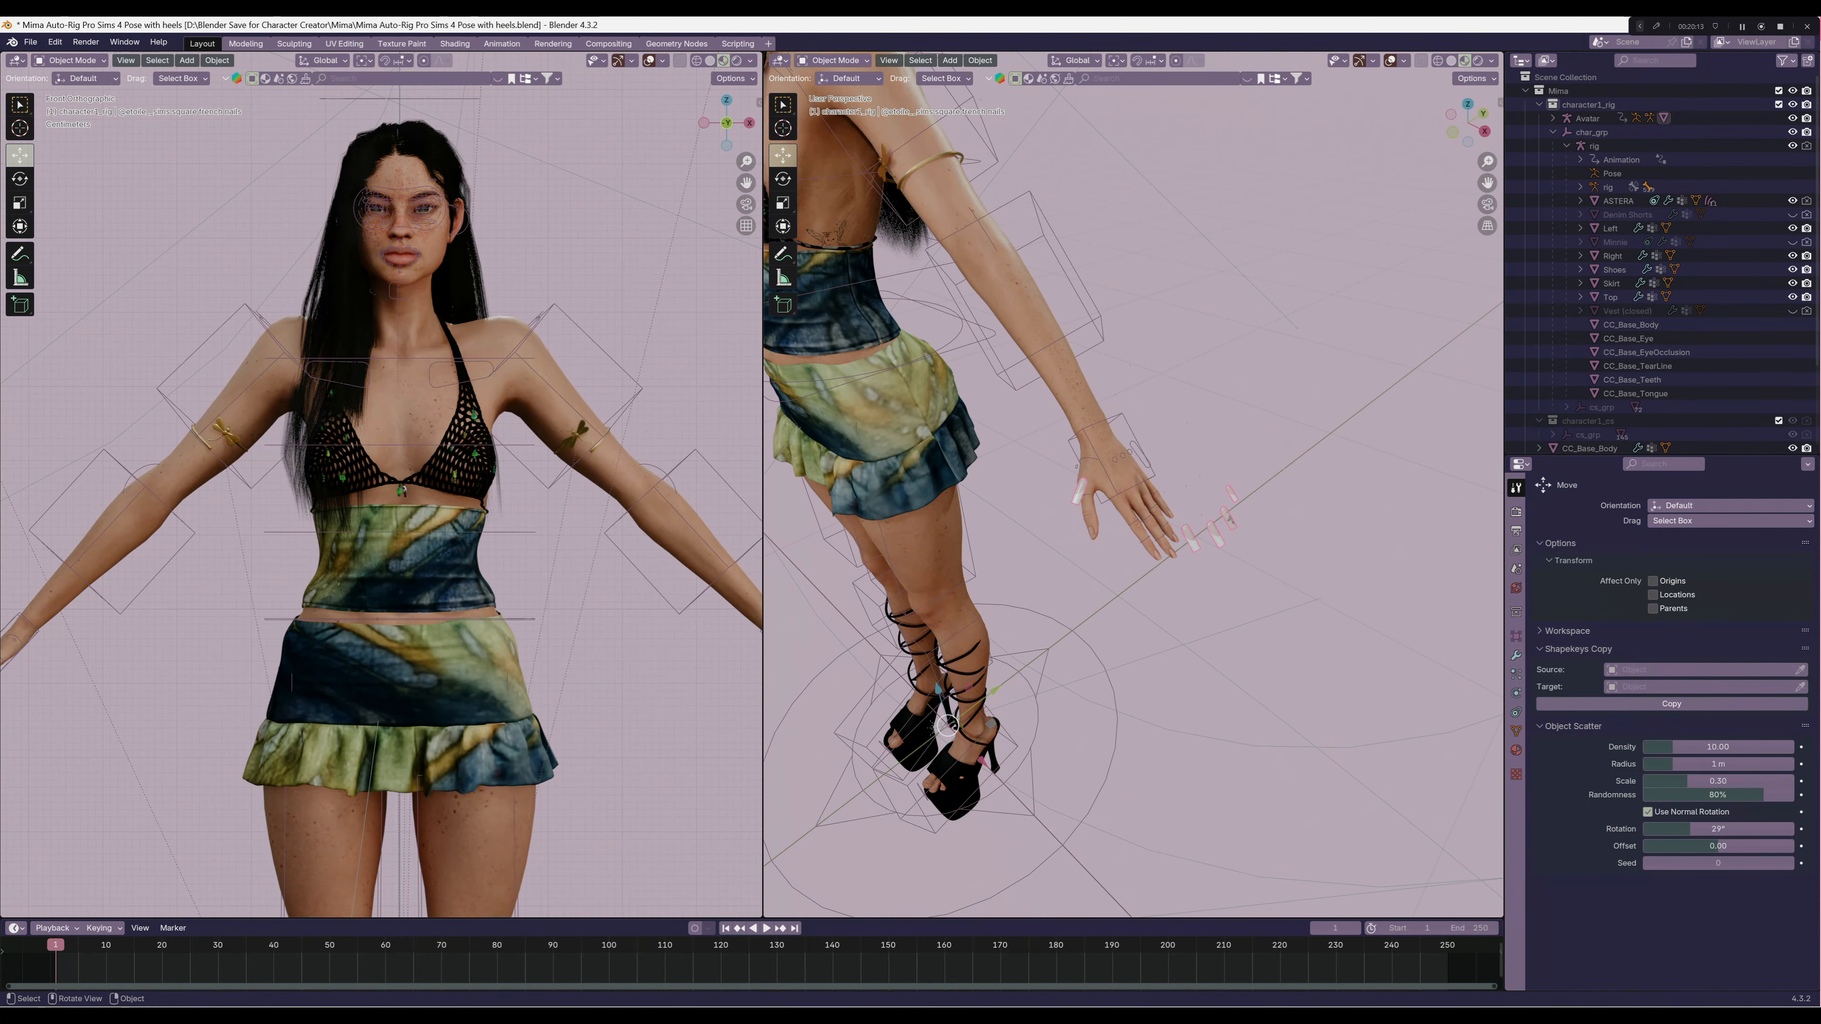
{"action": "right_click", "coordinate": [1192, 538]}
{"action": "mouse_move", "coordinate": [1187, 599]}
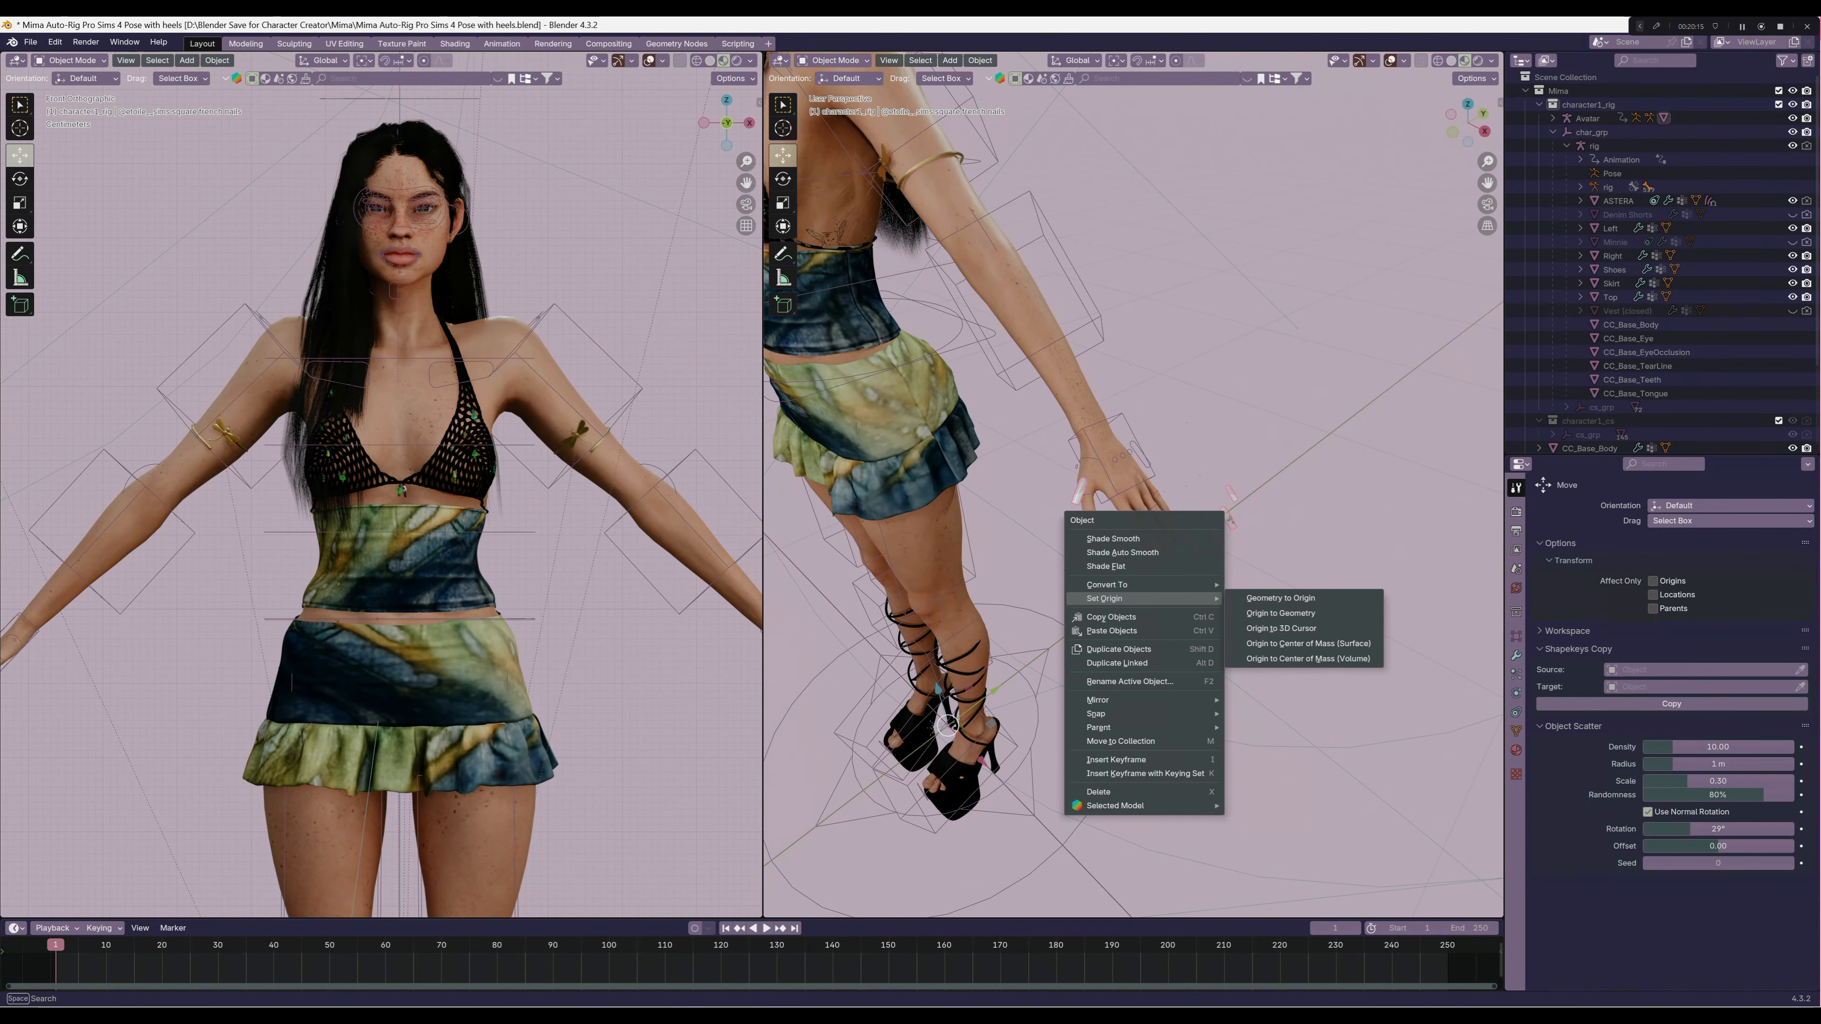
{"action": "left_click", "coordinate": [1280, 614]}
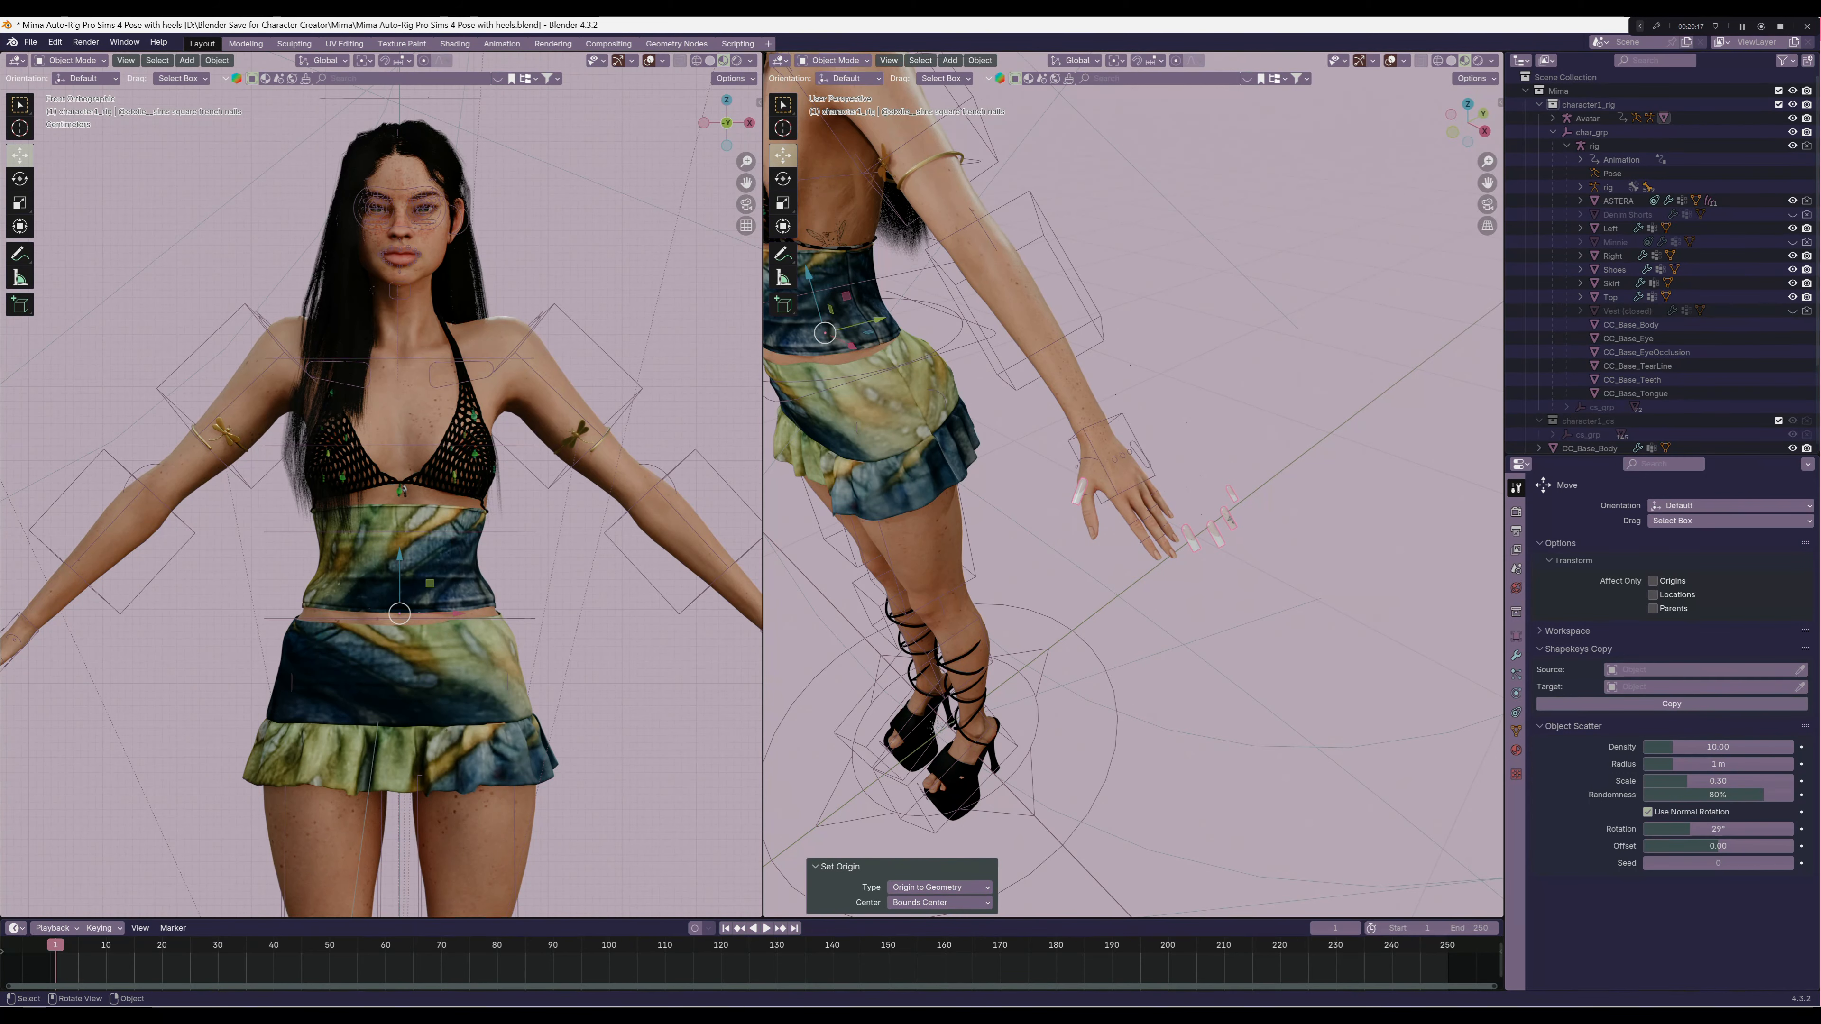
Try to position the appended nails by moving them below the fingers of the character's left hand
{"action": "middle_click_drag", "start_coordinate": [1195, 551], "coordinate": [1348, 550]}
{"action": "left_click", "coordinate": [1207, 535]}
{"action": "left_click_drag", "start_coordinate": [816, 373], "coordinate": [830, 446]}
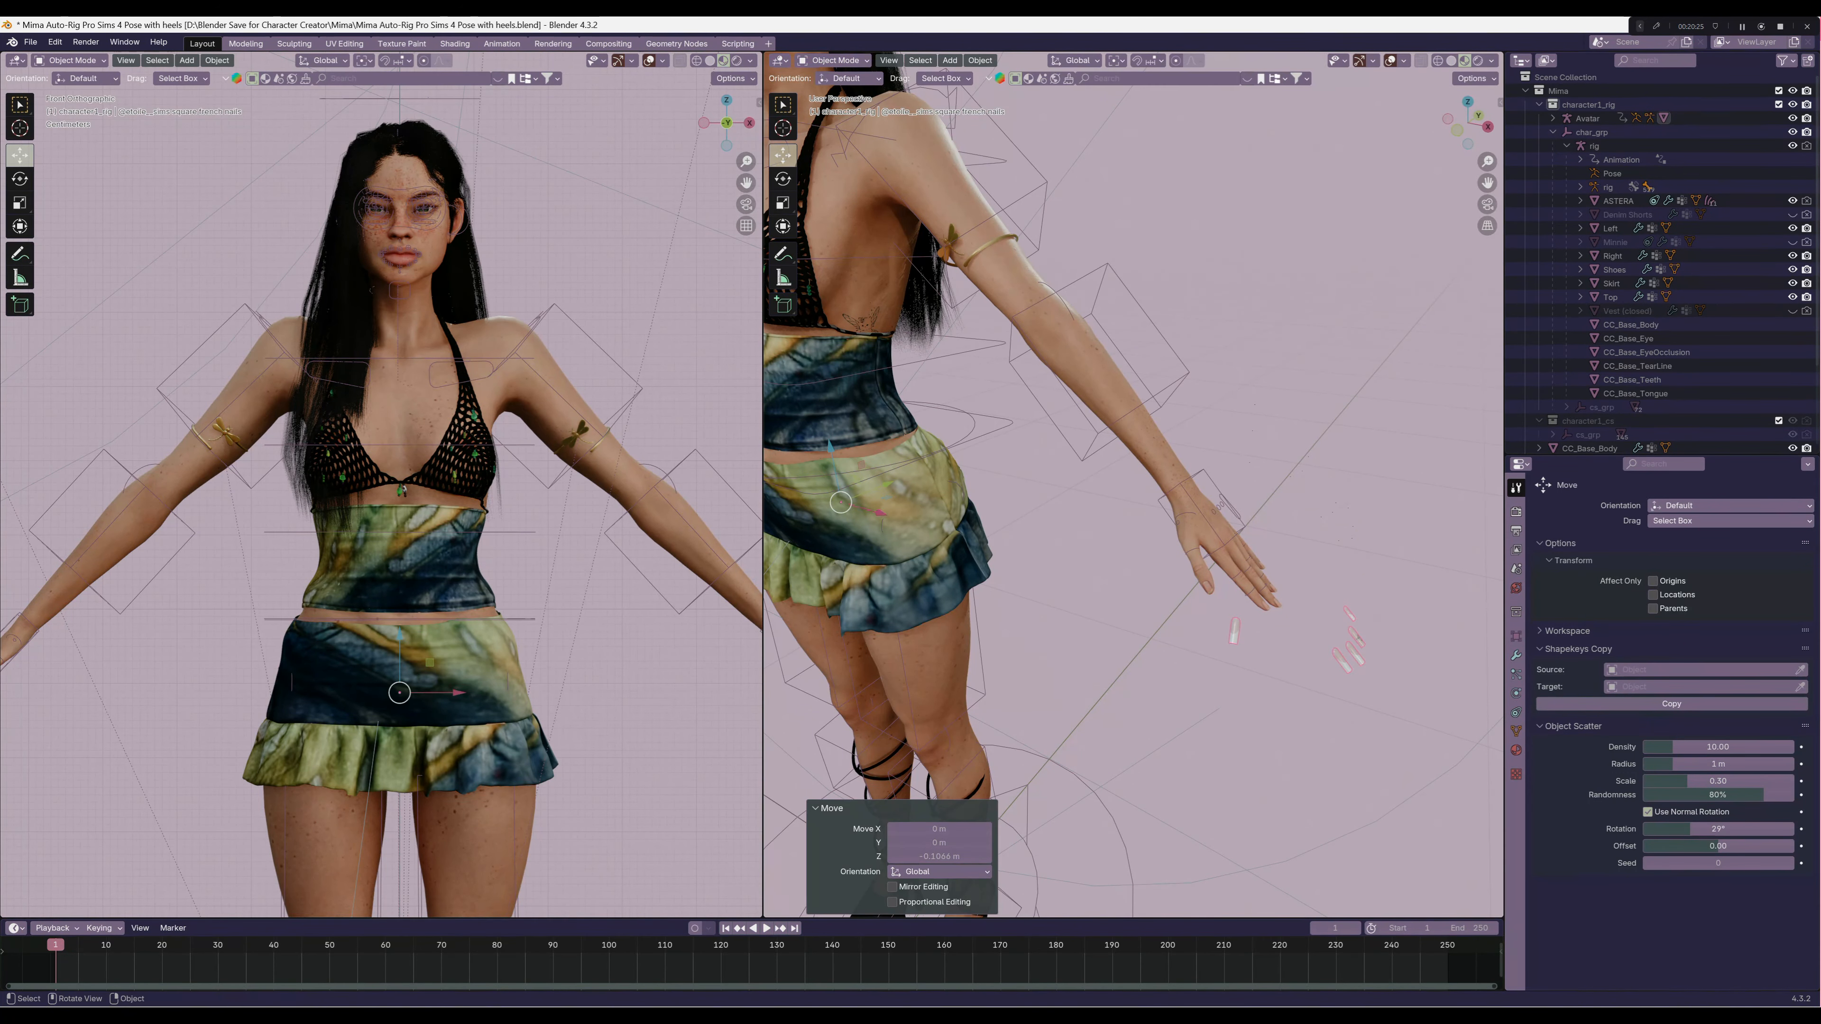
Select the appended nails' Avatar armature and delete it together with its whole hierarchy
{"action": "left_click", "coordinate": [872, 511]}
{"action": "middle_click_drag", "start_coordinate": [1004, 495], "coordinate": [896, 435], "text": "shift"}
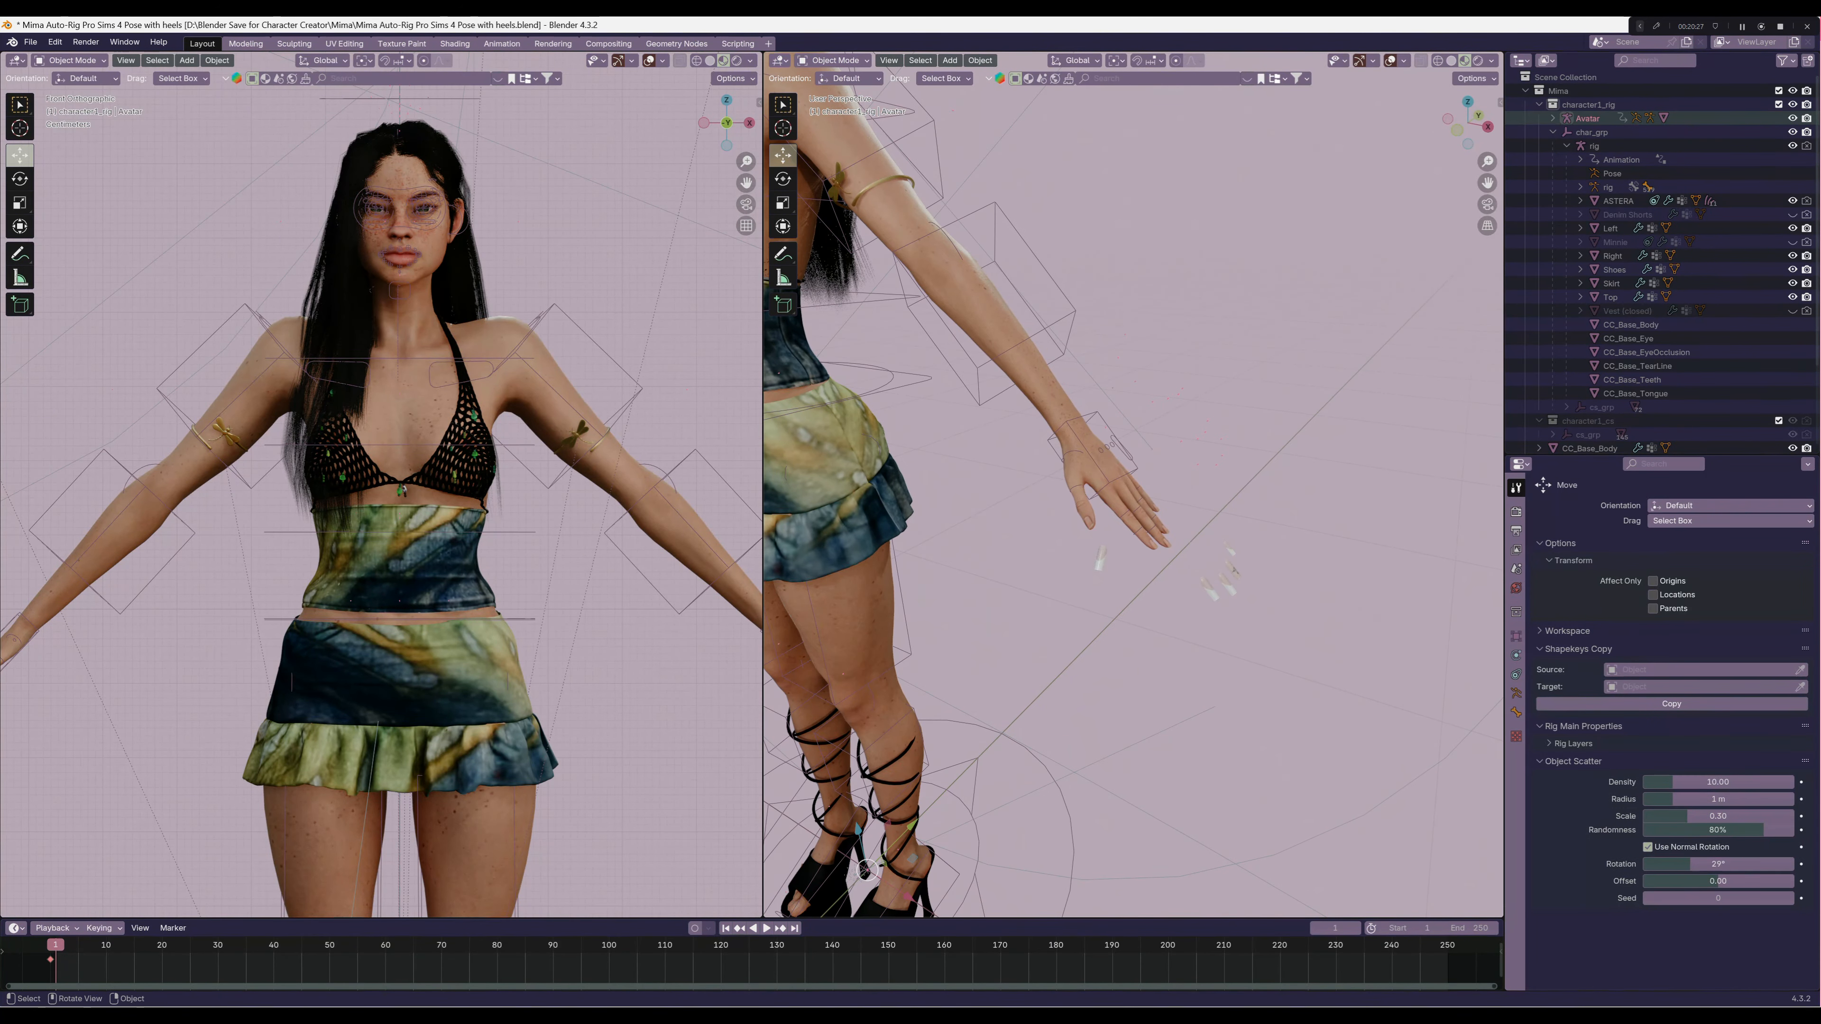
{"action": "right_click", "coordinate": [1539, 119]}
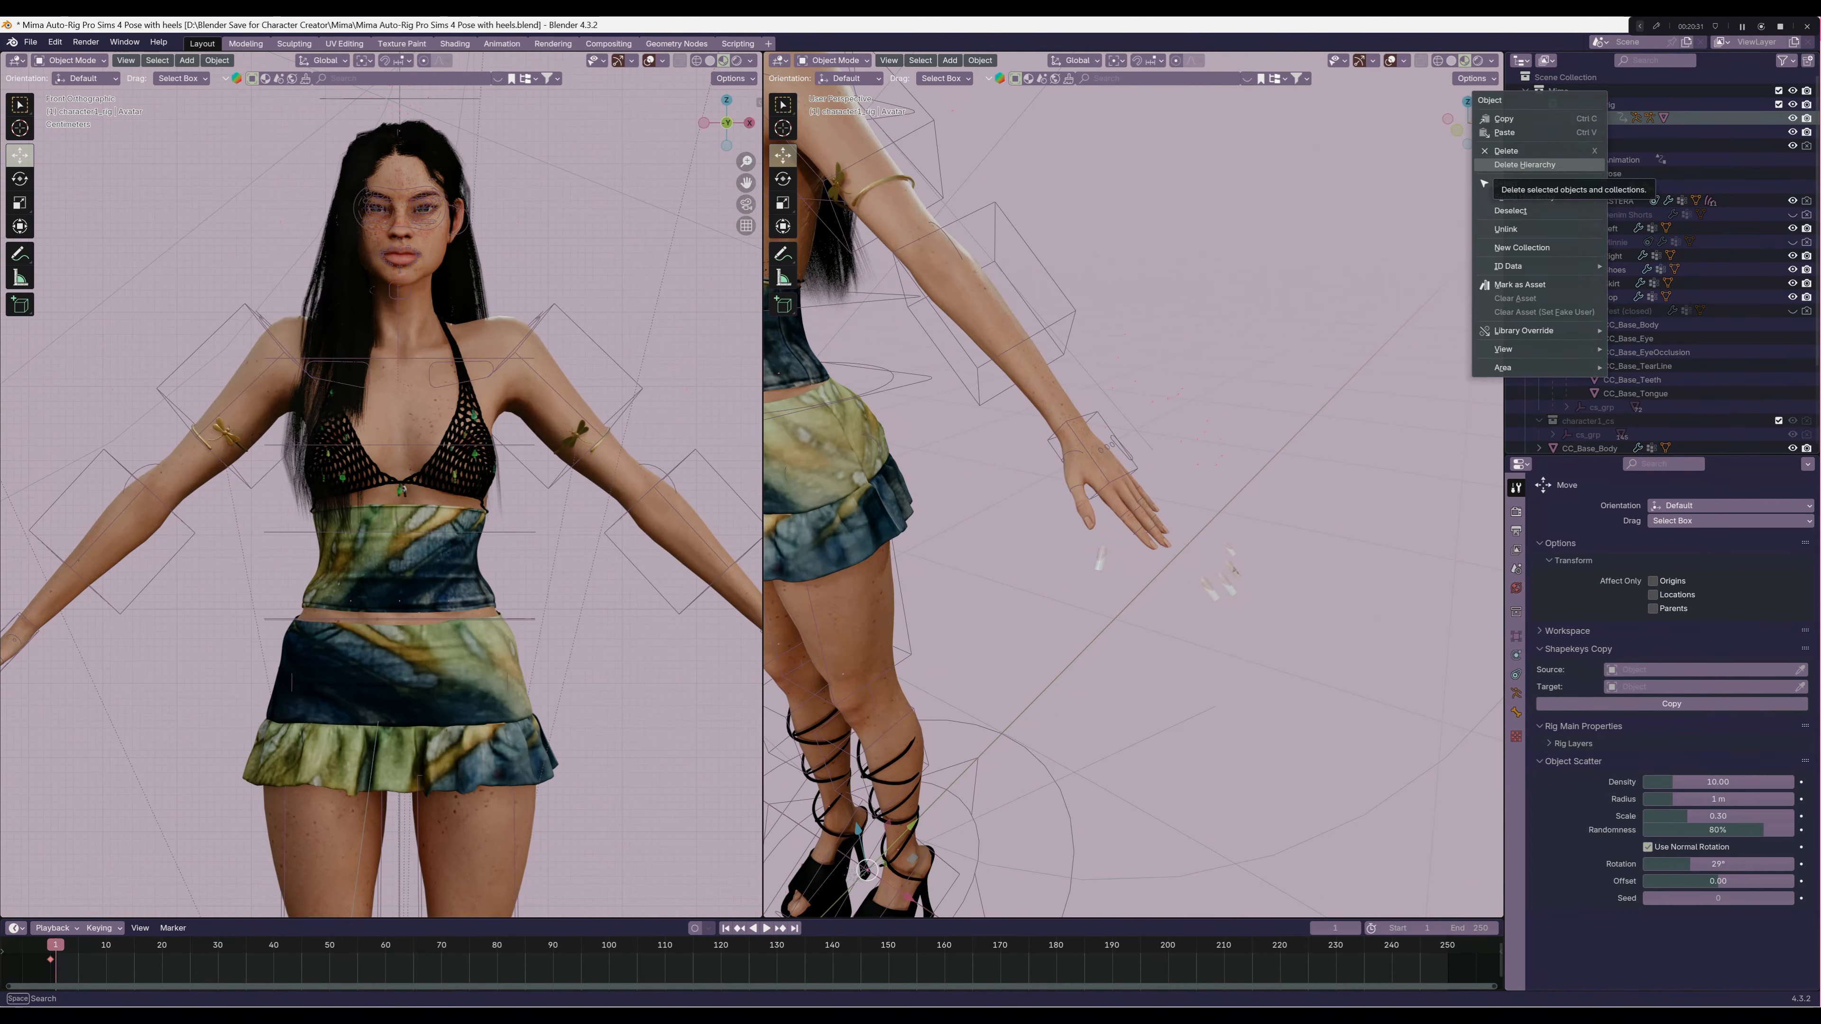
{"action": "left_click", "coordinate": [1524, 164]}
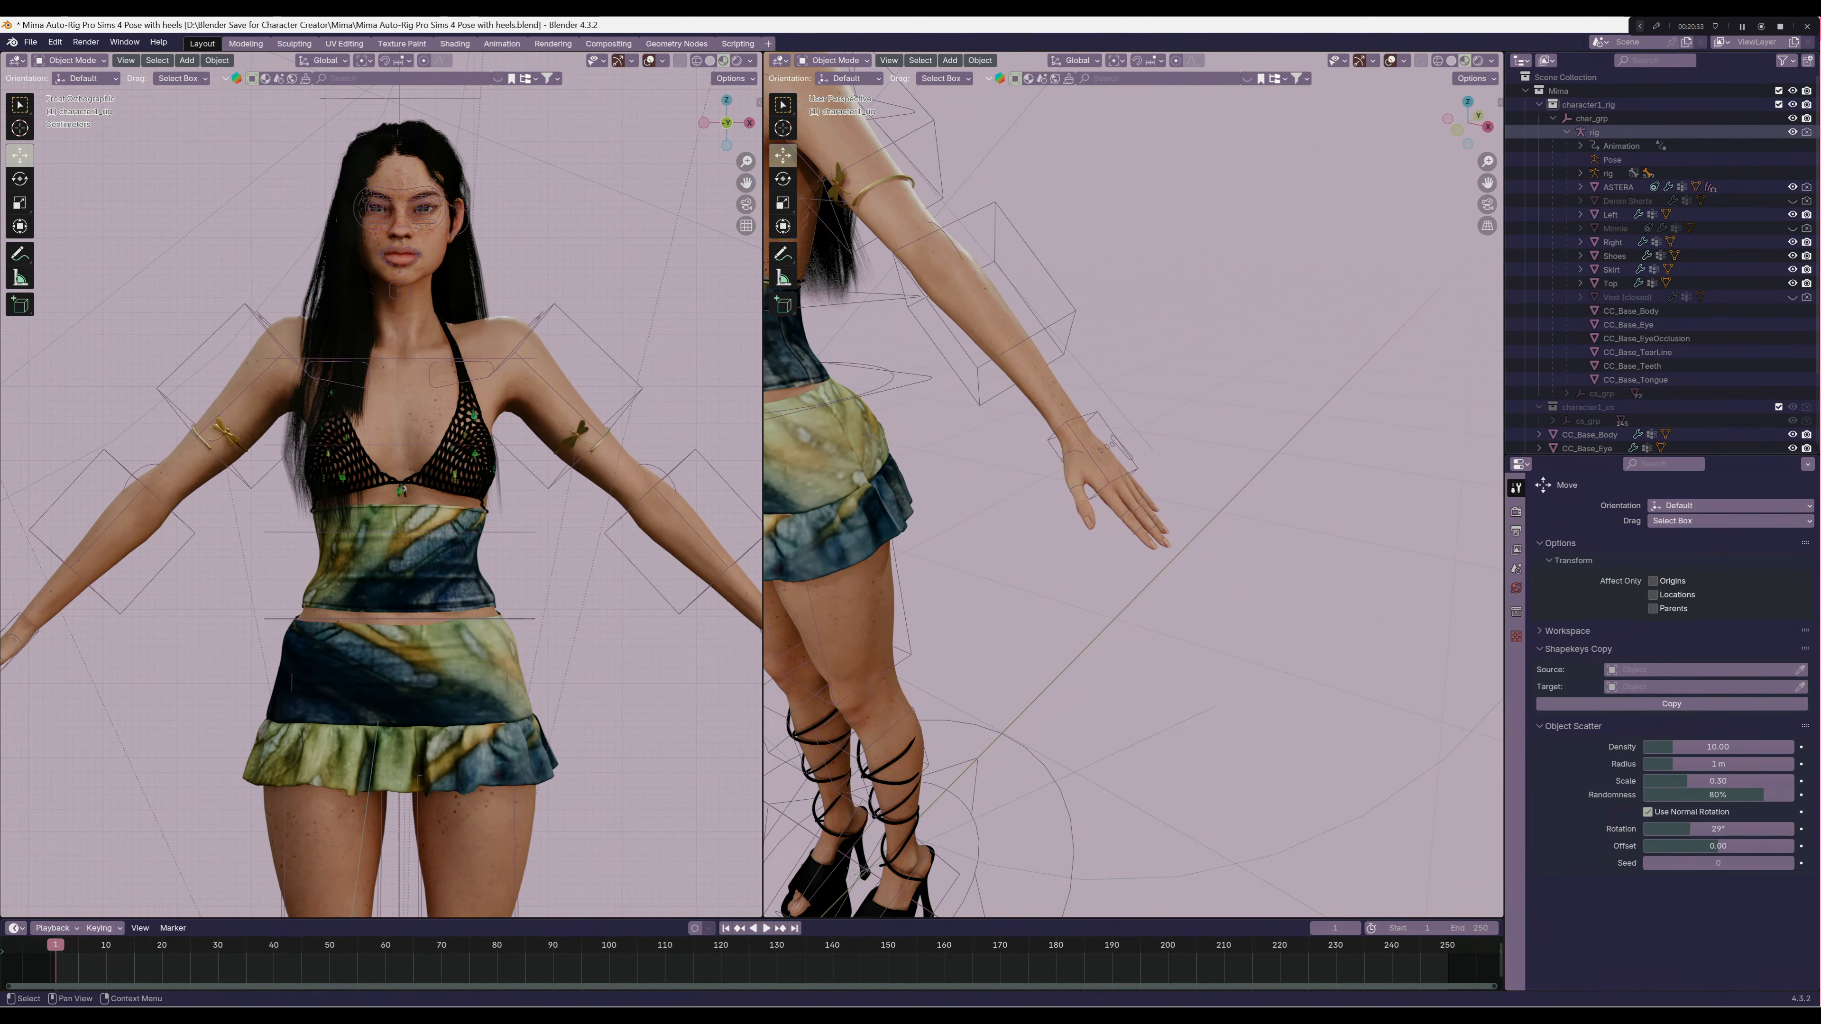
Find the Sunrise nails blend file by searching for "sunr" and append its L INDEX SUNRISE object
{"action": "scroll", "coordinate": [1133, 484], "scroll_direction": "down", "scroll_amount": 4}
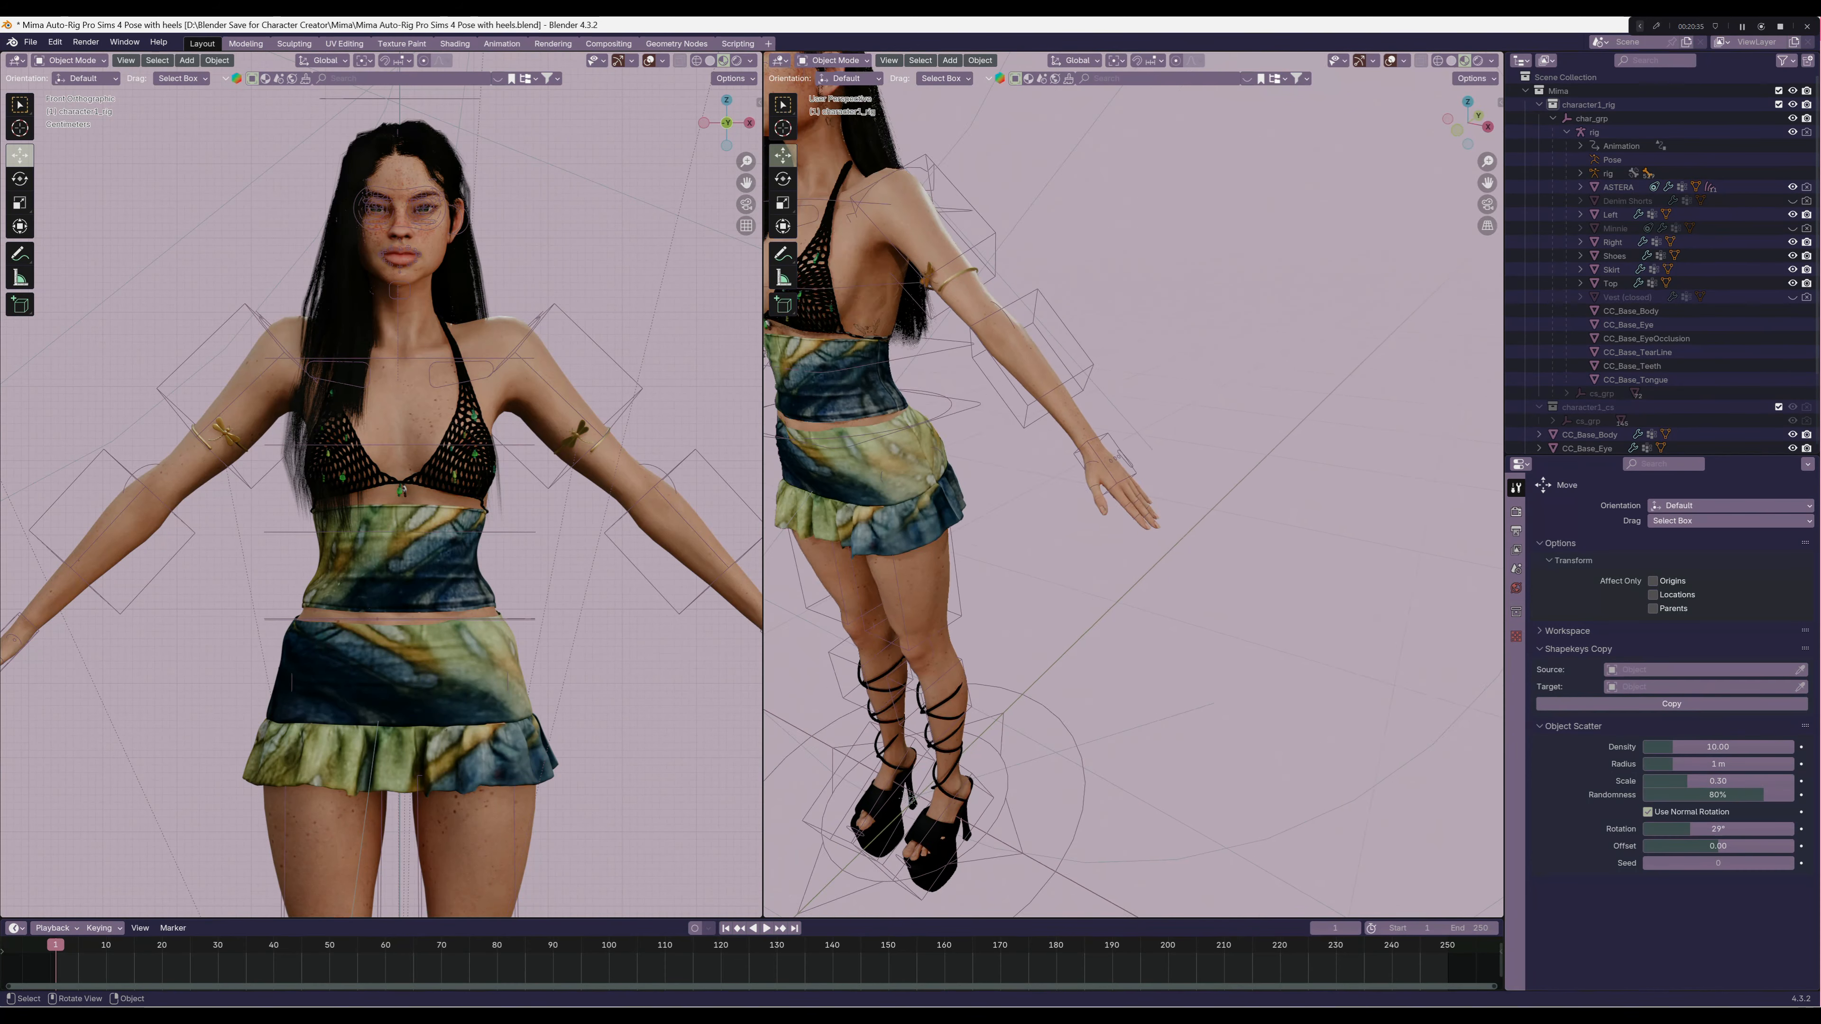
{"action": "middle_click_drag", "start_coordinate": [1133, 485], "coordinate": [1175, 479], "text": "shift"}
{"action": "left_click", "coordinate": [29, 42]}
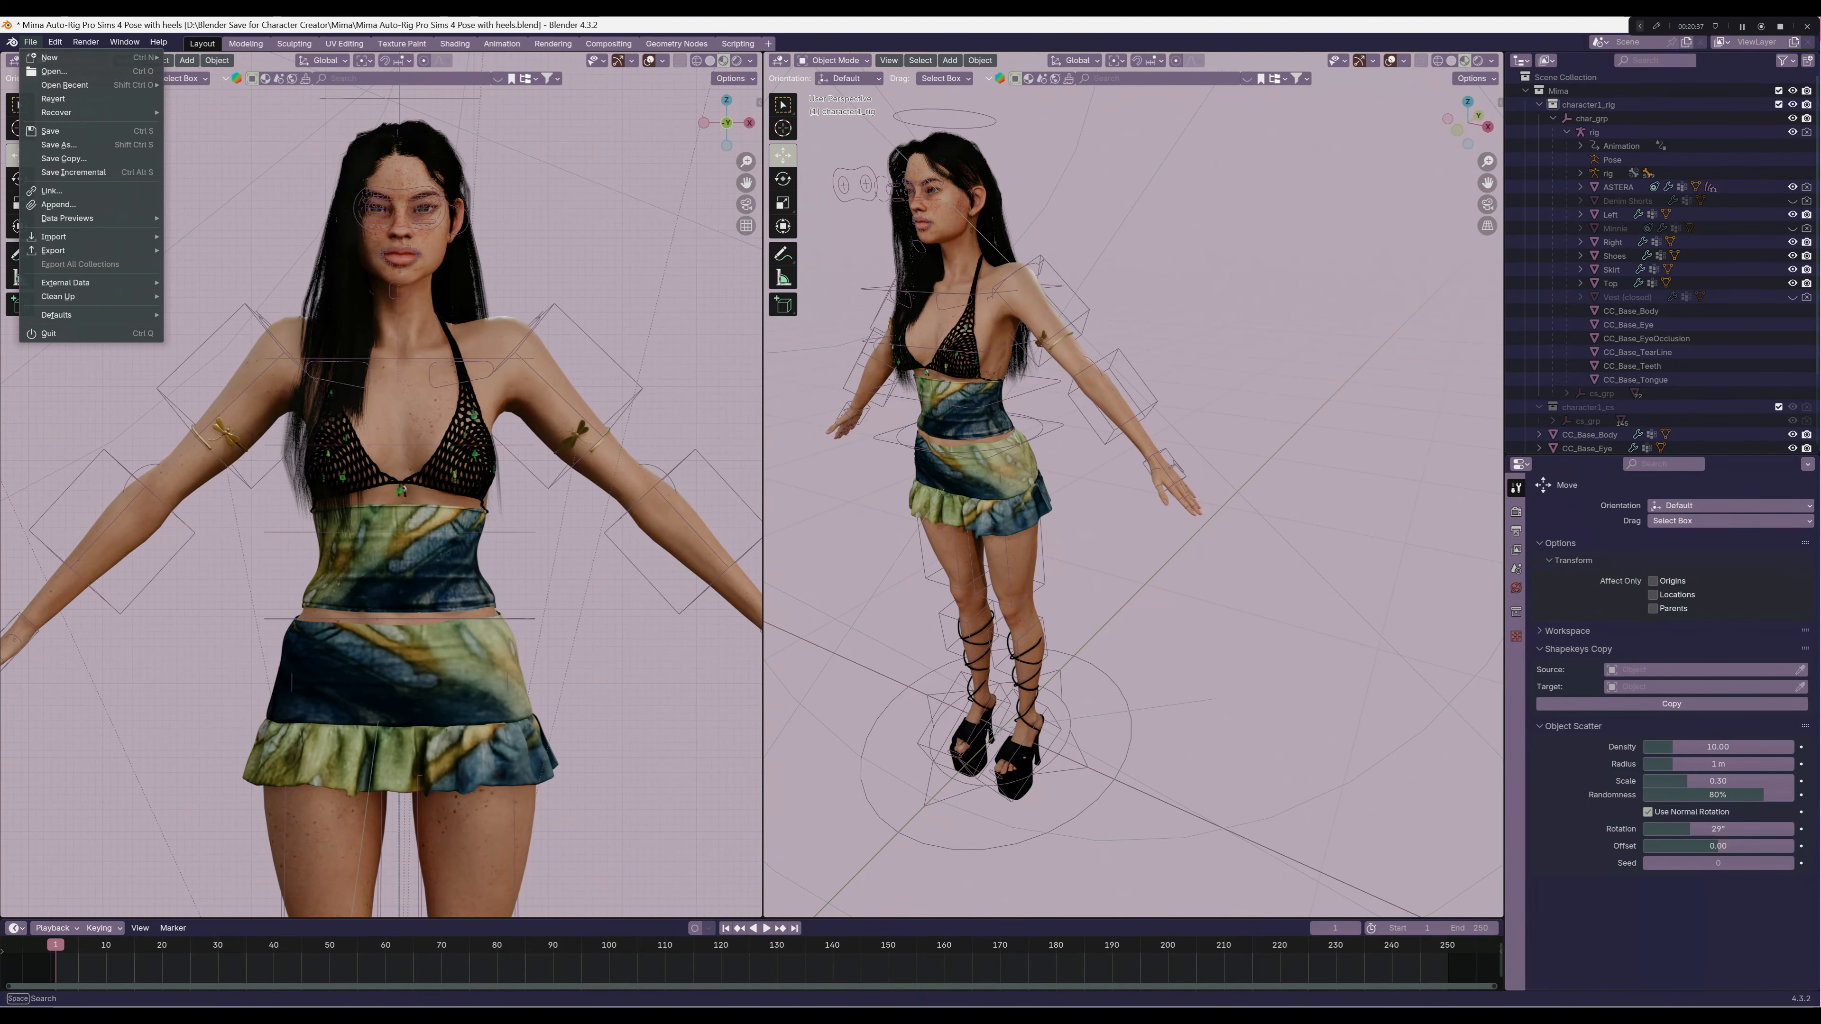
{"action": "left_click", "coordinate": [72, 203]}
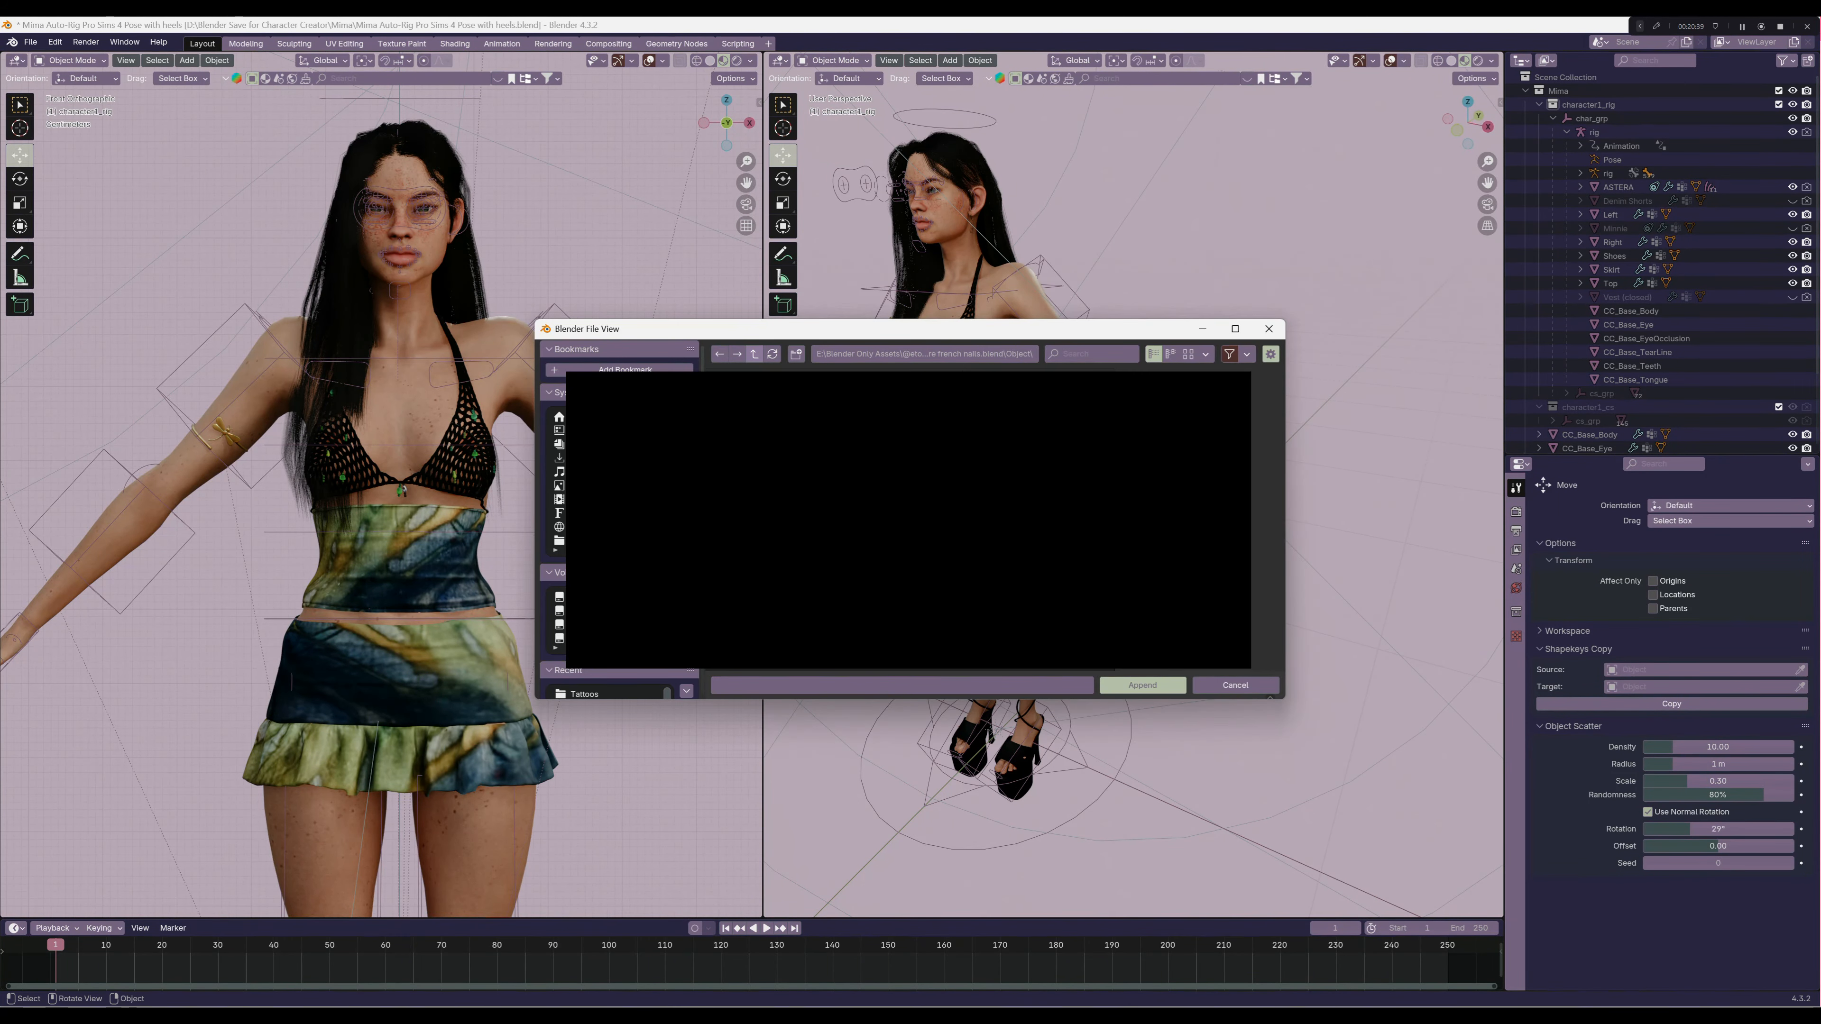
{"action": "left_click", "coordinate": [755, 354]}
{"action": "left_click", "coordinate": [754, 355]}
{"action": "left_click", "coordinate": [1091, 354]}
{"action": "type", "text": "sunr"}
{"action": "double_click", "coordinate": [860, 385]}
{"action": "double_click", "coordinate": [788, 502]}
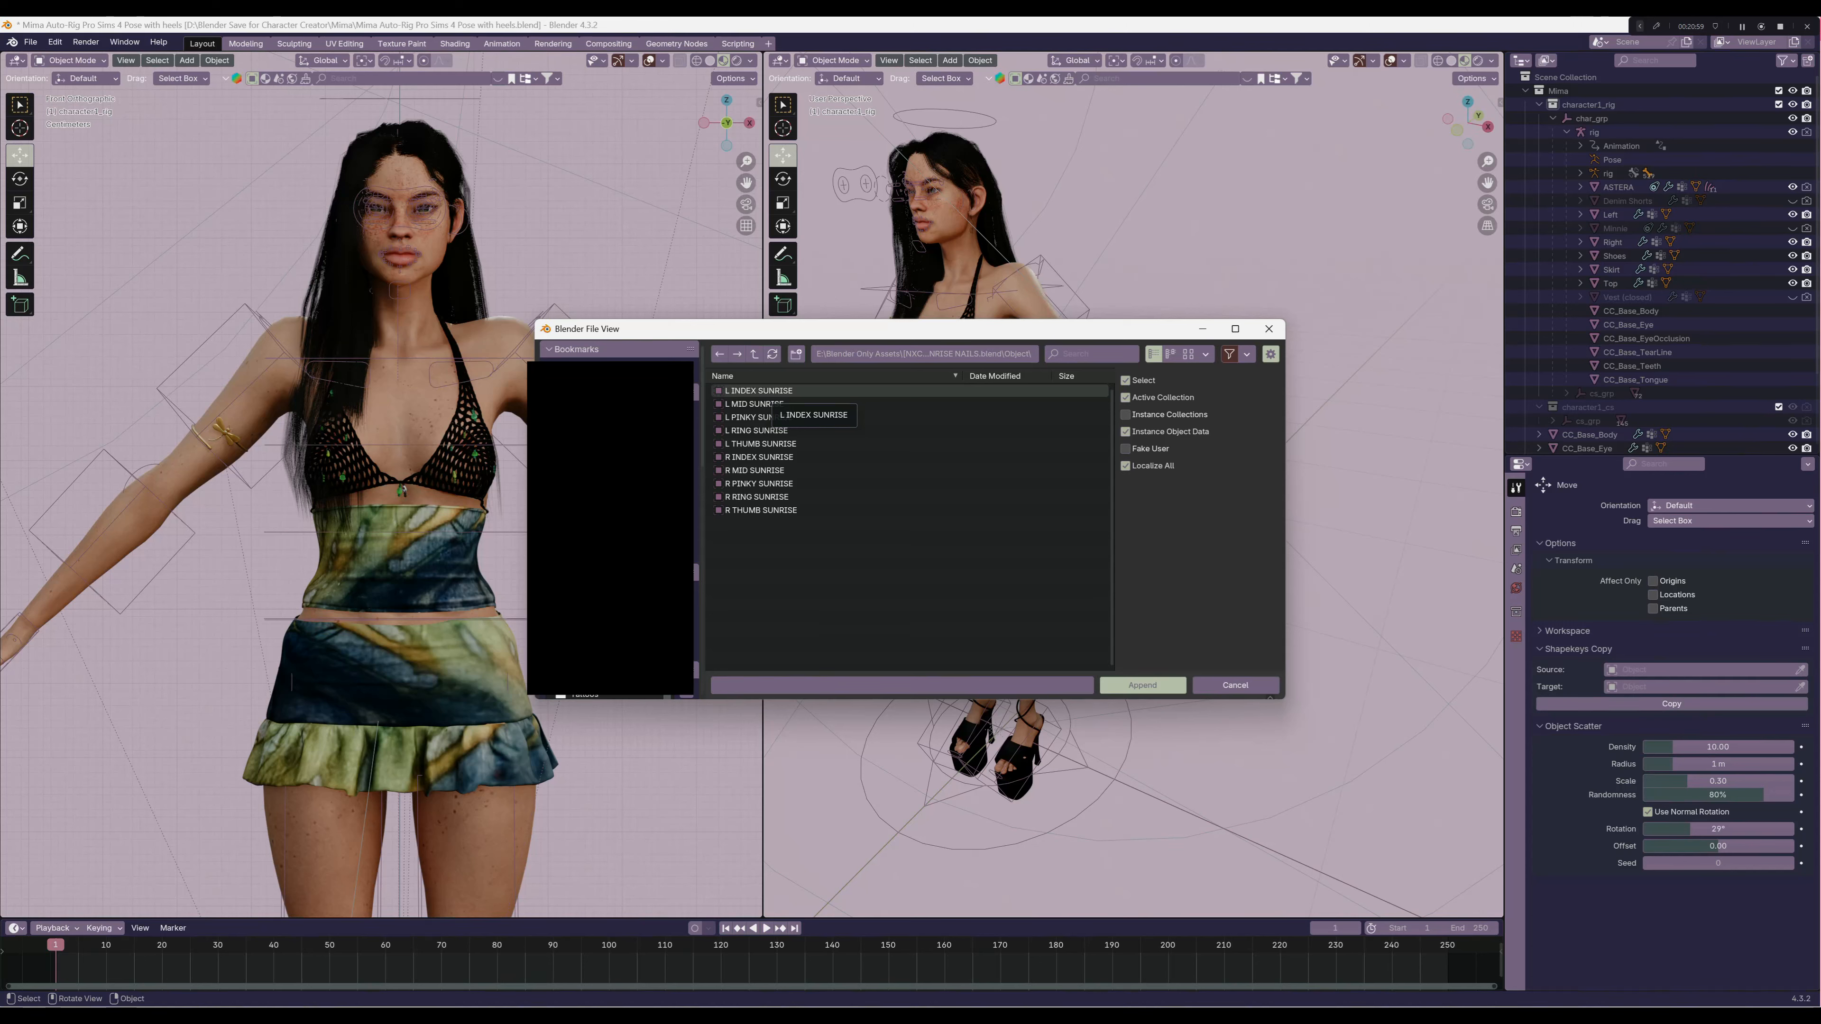
{"action": "double_click", "coordinate": [773, 391]}
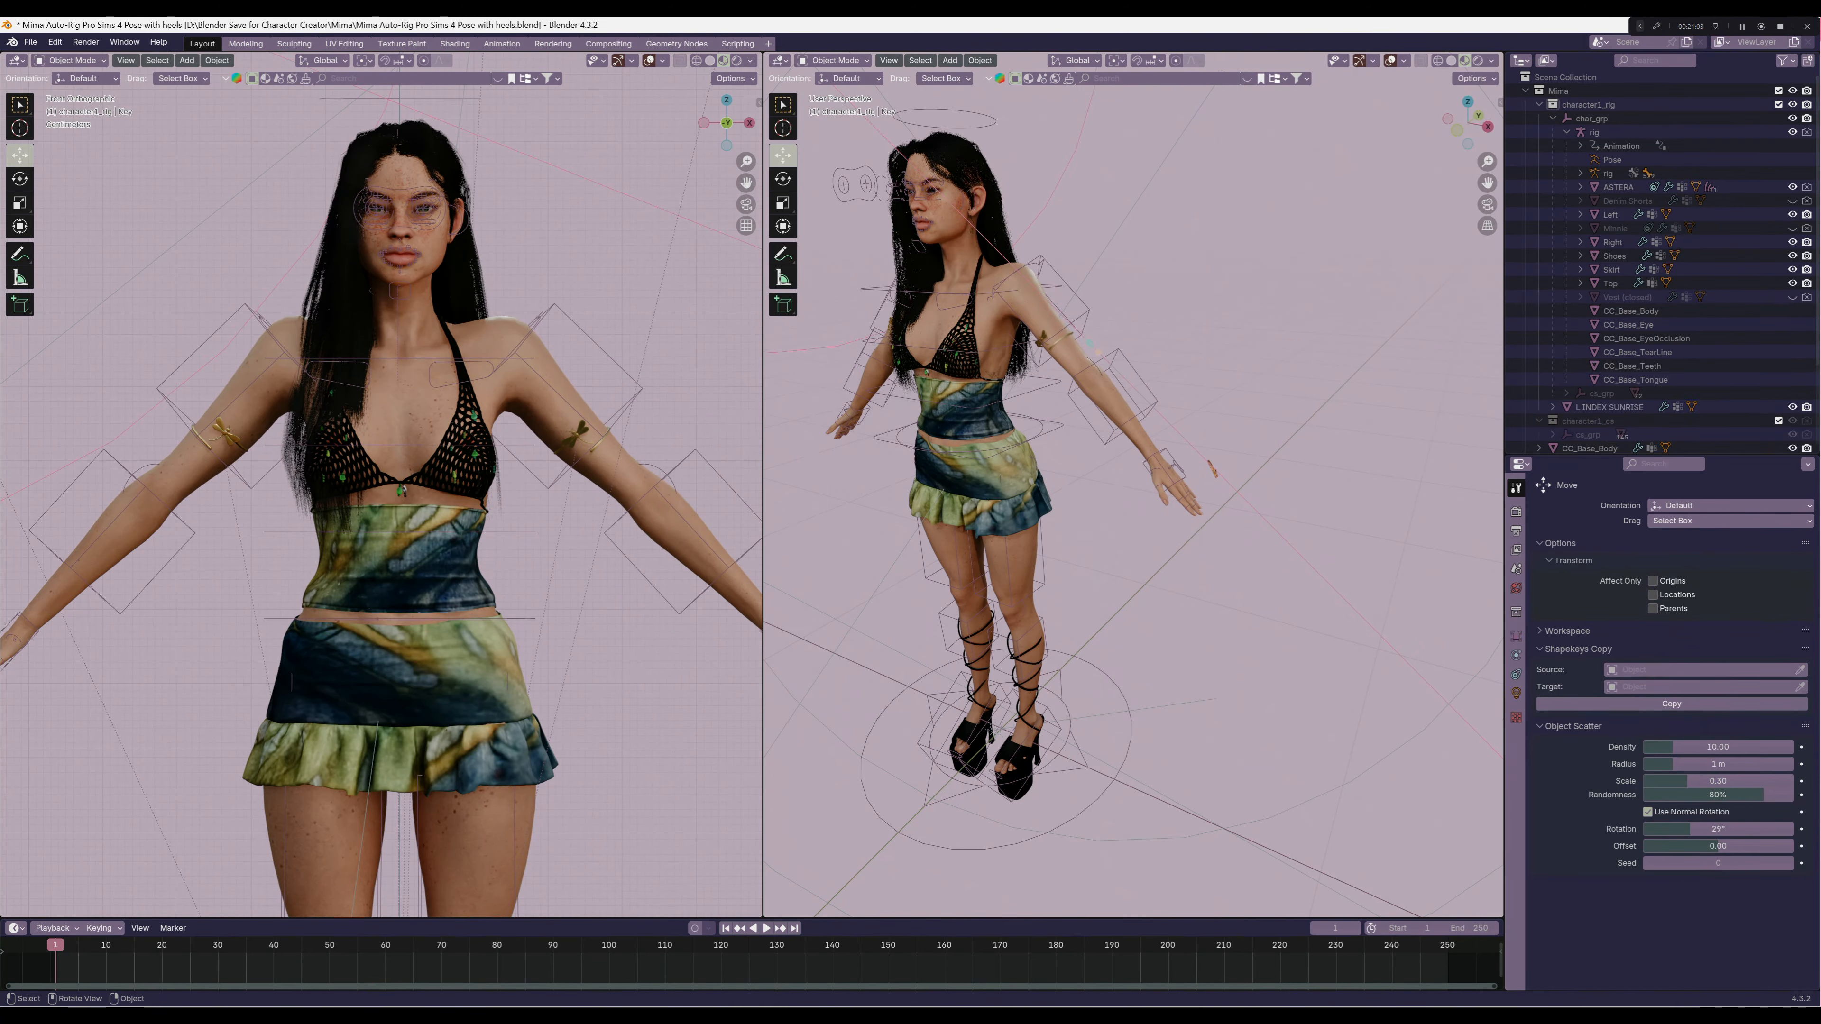
Move the L INDEX SUNRISE nail down and across in X and Y until it is near the left hand's fingertips
{"action": "left_click", "coordinate": [1212, 469]}
{"action": "scroll", "coordinate": [1213, 469], "scroll_direction": "up", "scroll_amount": 5}
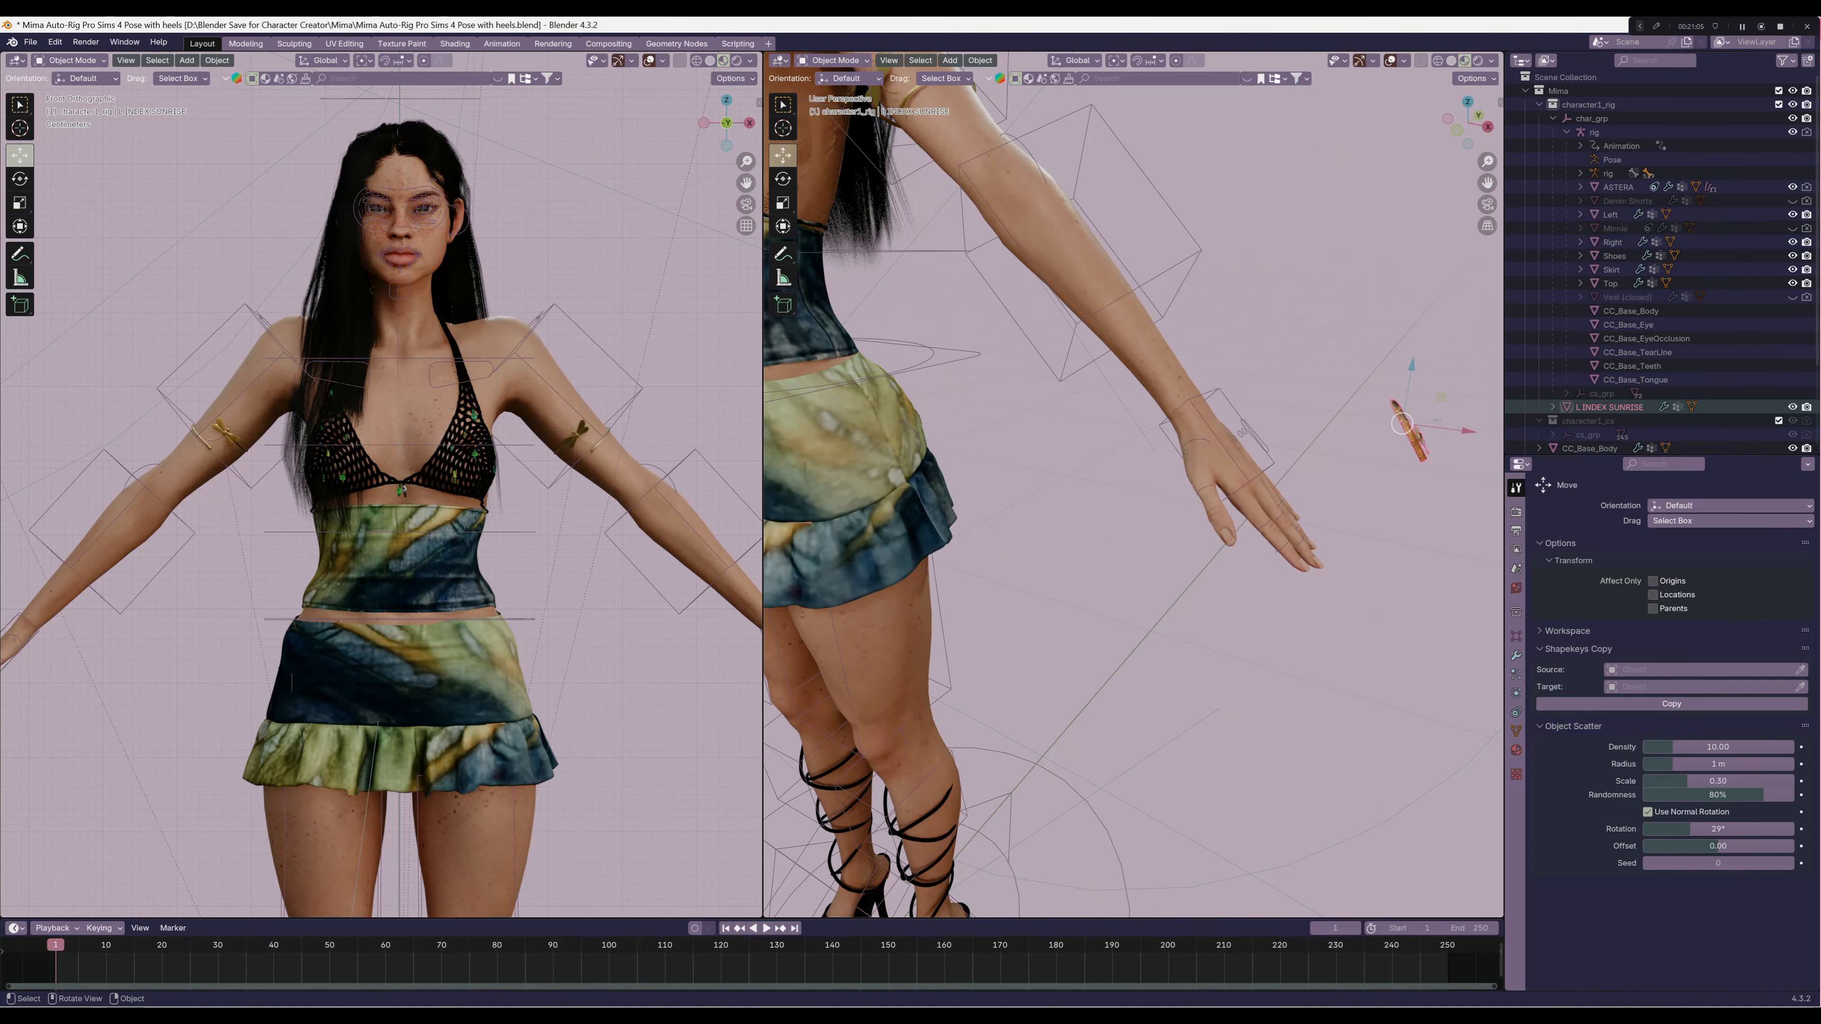
{"action": "left_click_drag", "start_coordinate": [1412, 366], "coordinate": [1380, 553]}
{"action": "left_click", "coordinate": [1382, 558]}
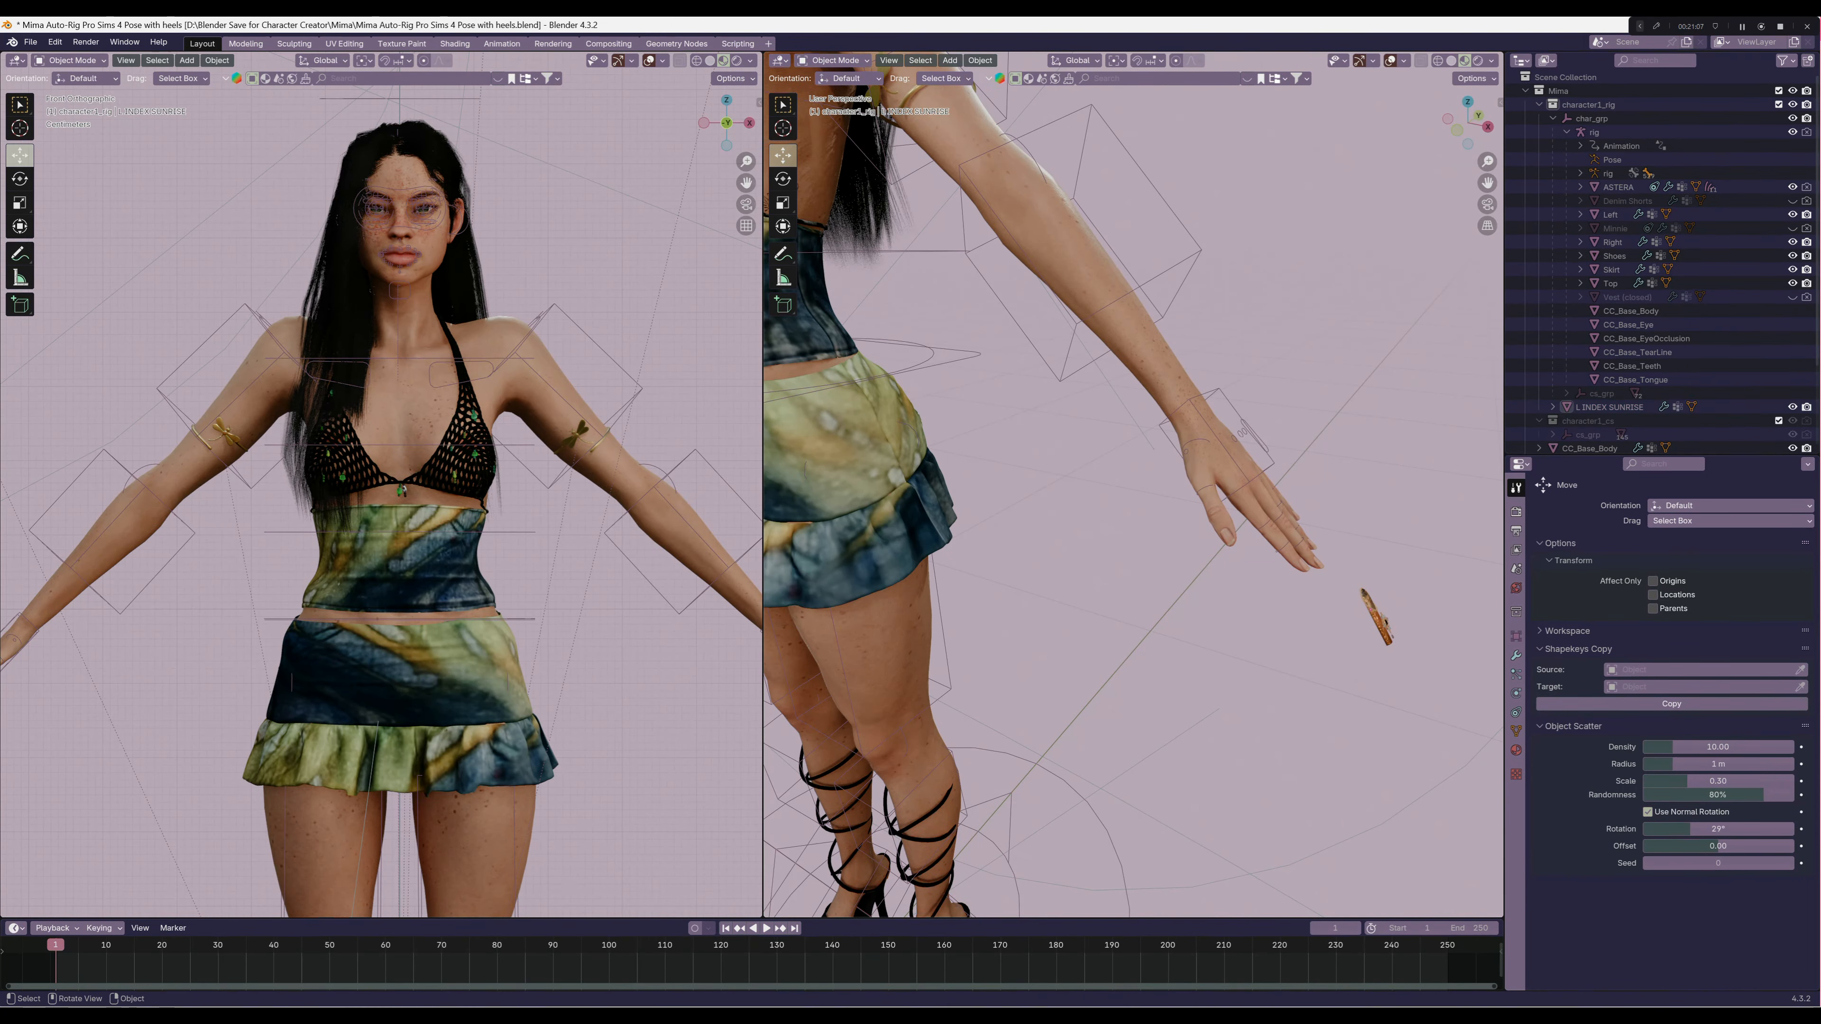
{"action": "left_click", "coordinate": [1379, 619]}
{"action": "left_click_drag", "start_coordinate": [1433, 624], "coordinate": [1371, 609]}
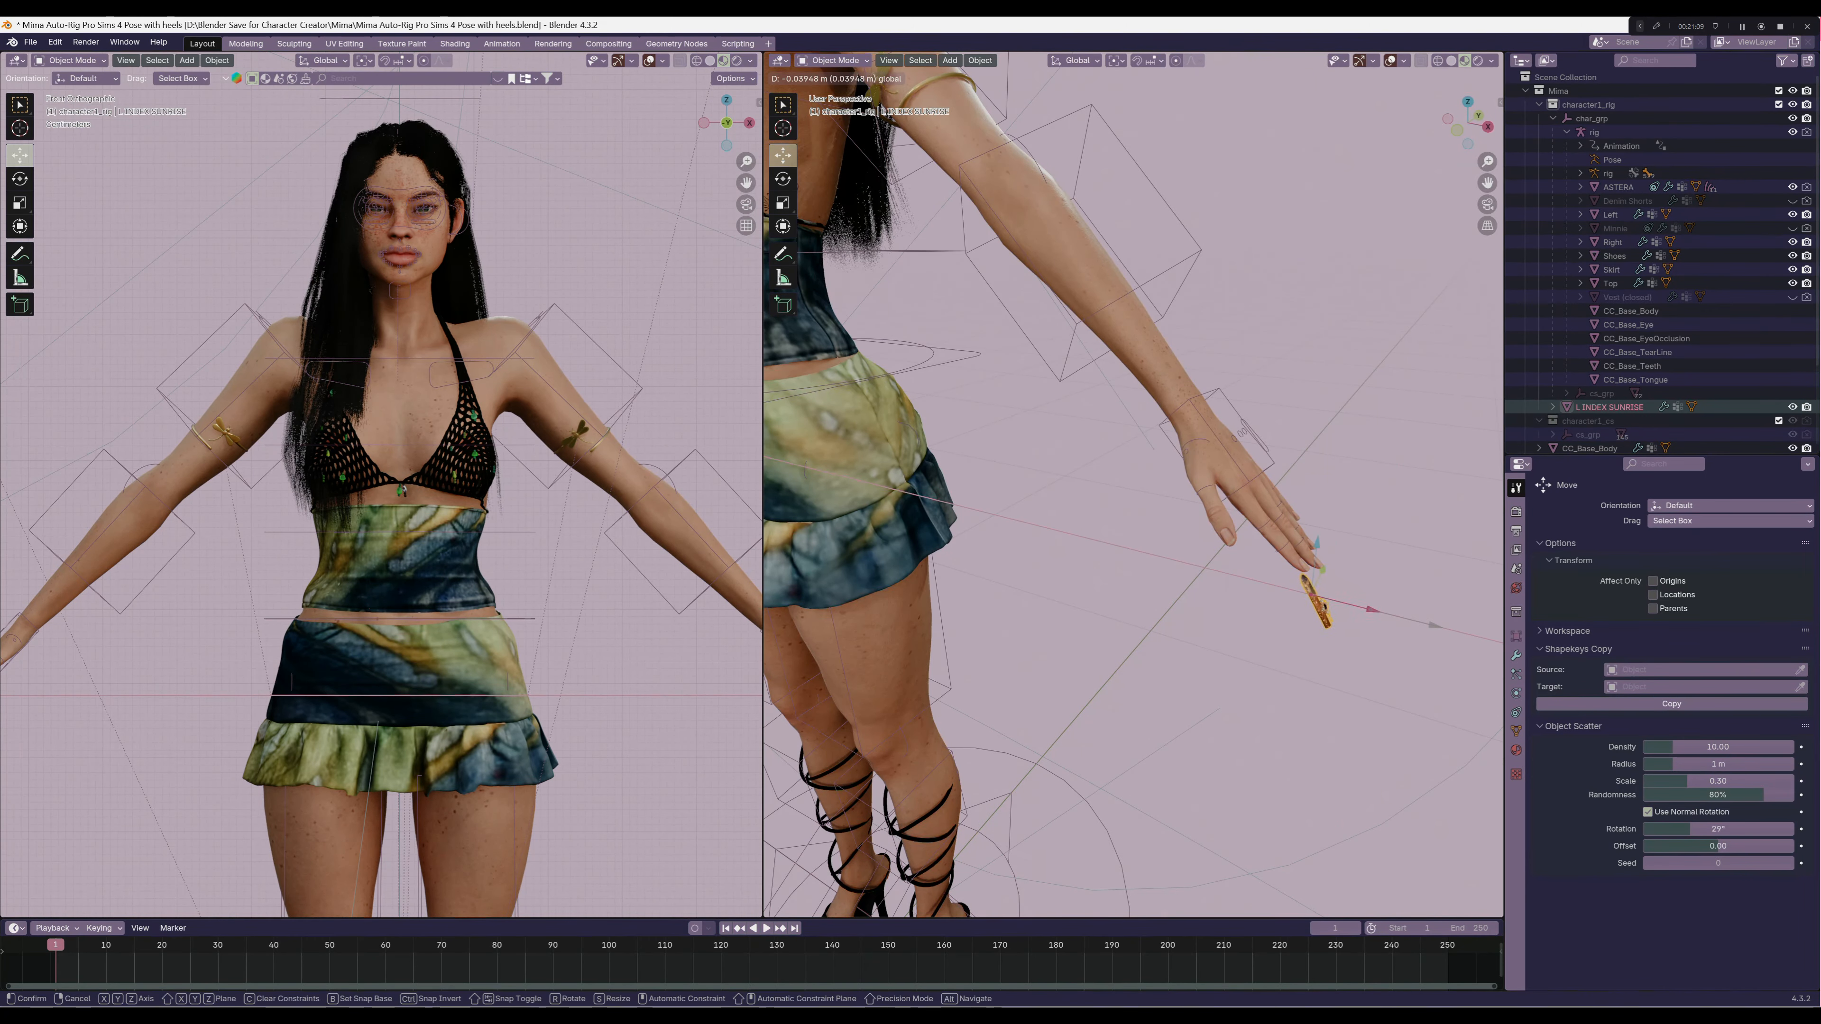
{"action": "scroll", "coordinate": [1371, 609], "scroll_direction": "up", "scroll_amount": 3}
{"action": "middle_click_drag", "start_coordinate": [1372, 609], "coordinate": [1289, 637]}
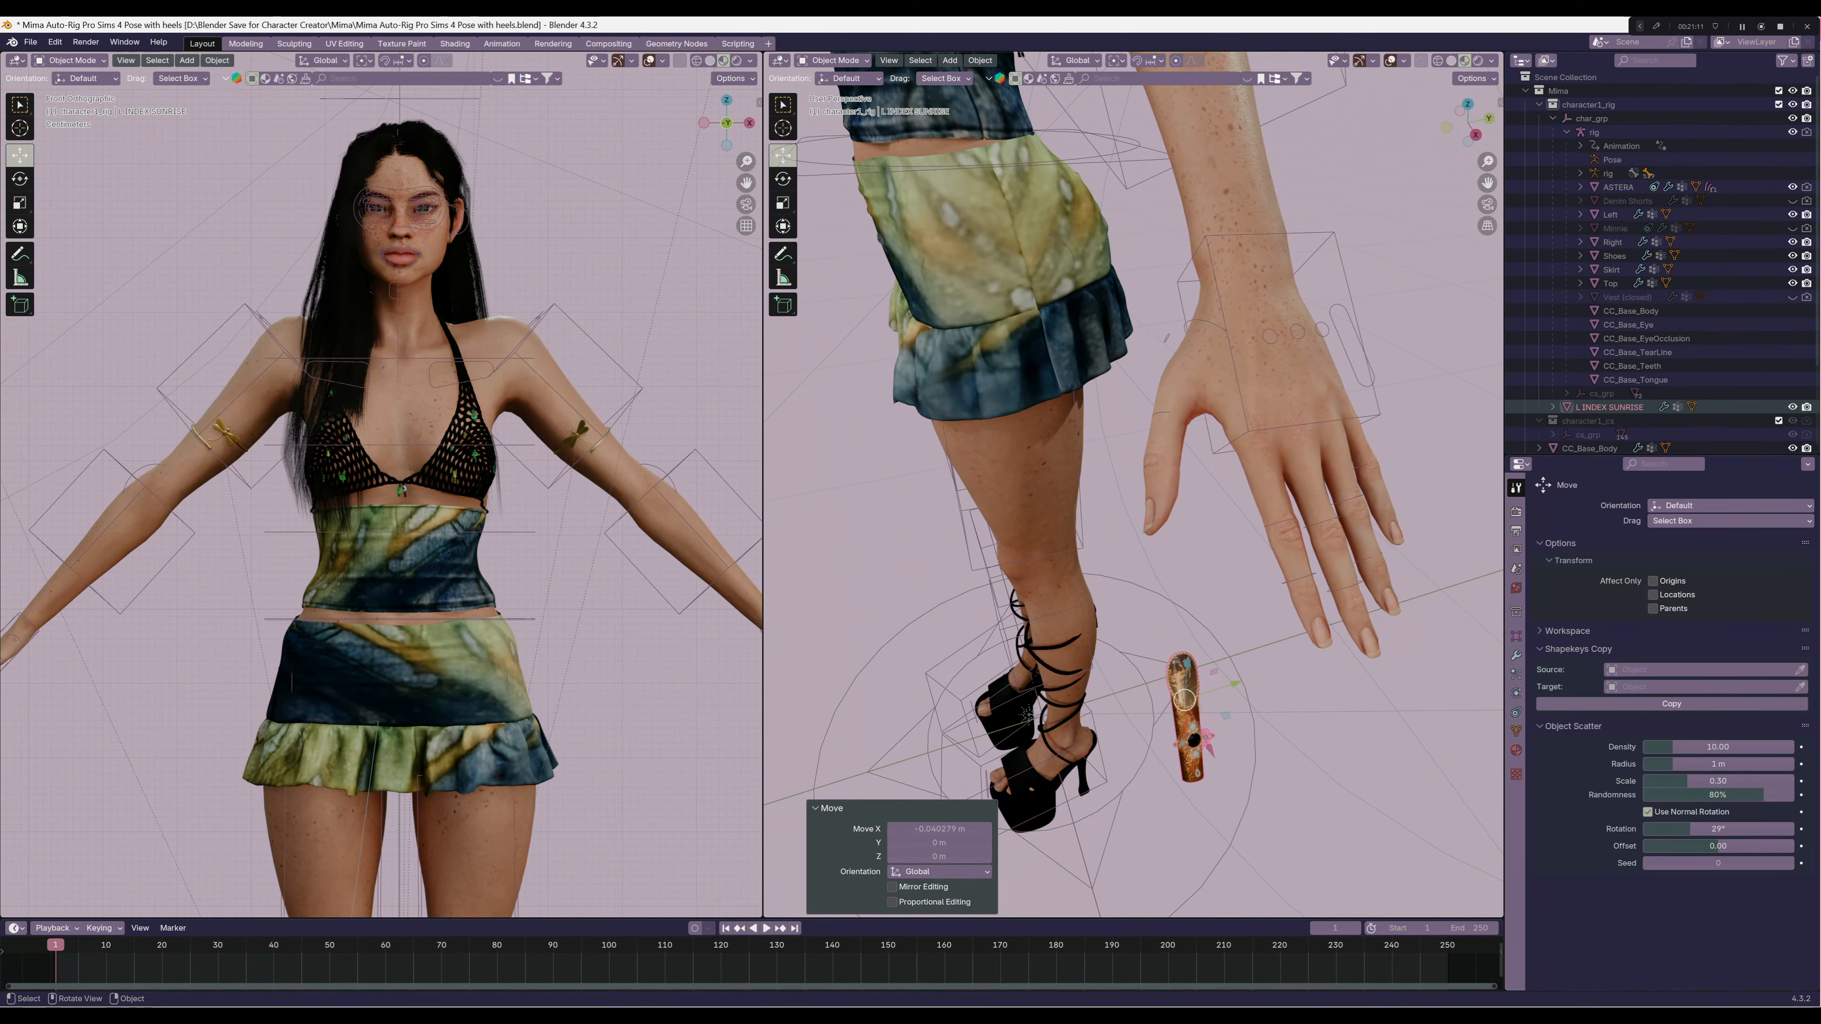
{"action": "left_click_drag", "start_coordinate": [1236, 684], "coordinate": [1389, 633]}
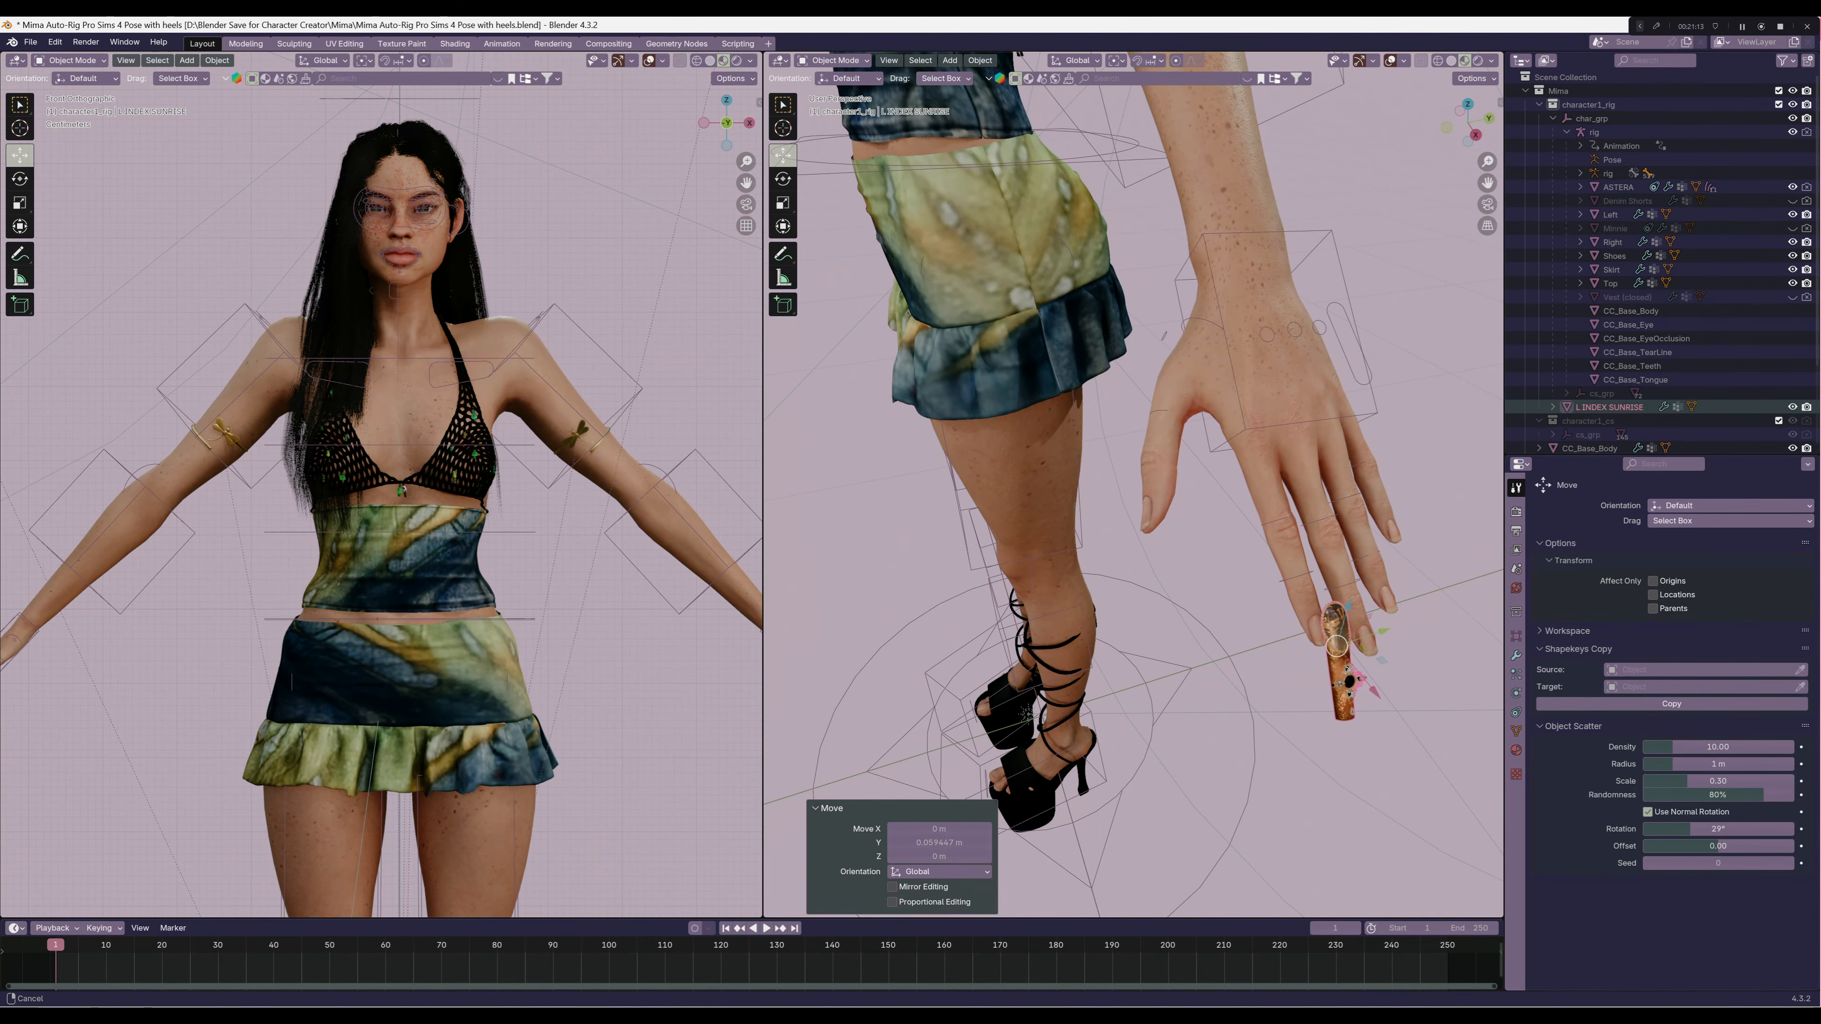
Shift the sunrise nail along X and Z to bring it against the left index fingertip
{"action": "middle_click_drag", "start_coordinate": [1389, 633], "coordinate": [1352, 435], "text": "shift"}
{"action": "scroll", "coordinate": [1251, 489], "scroll_direction": "up", "scroll_amount": 3}
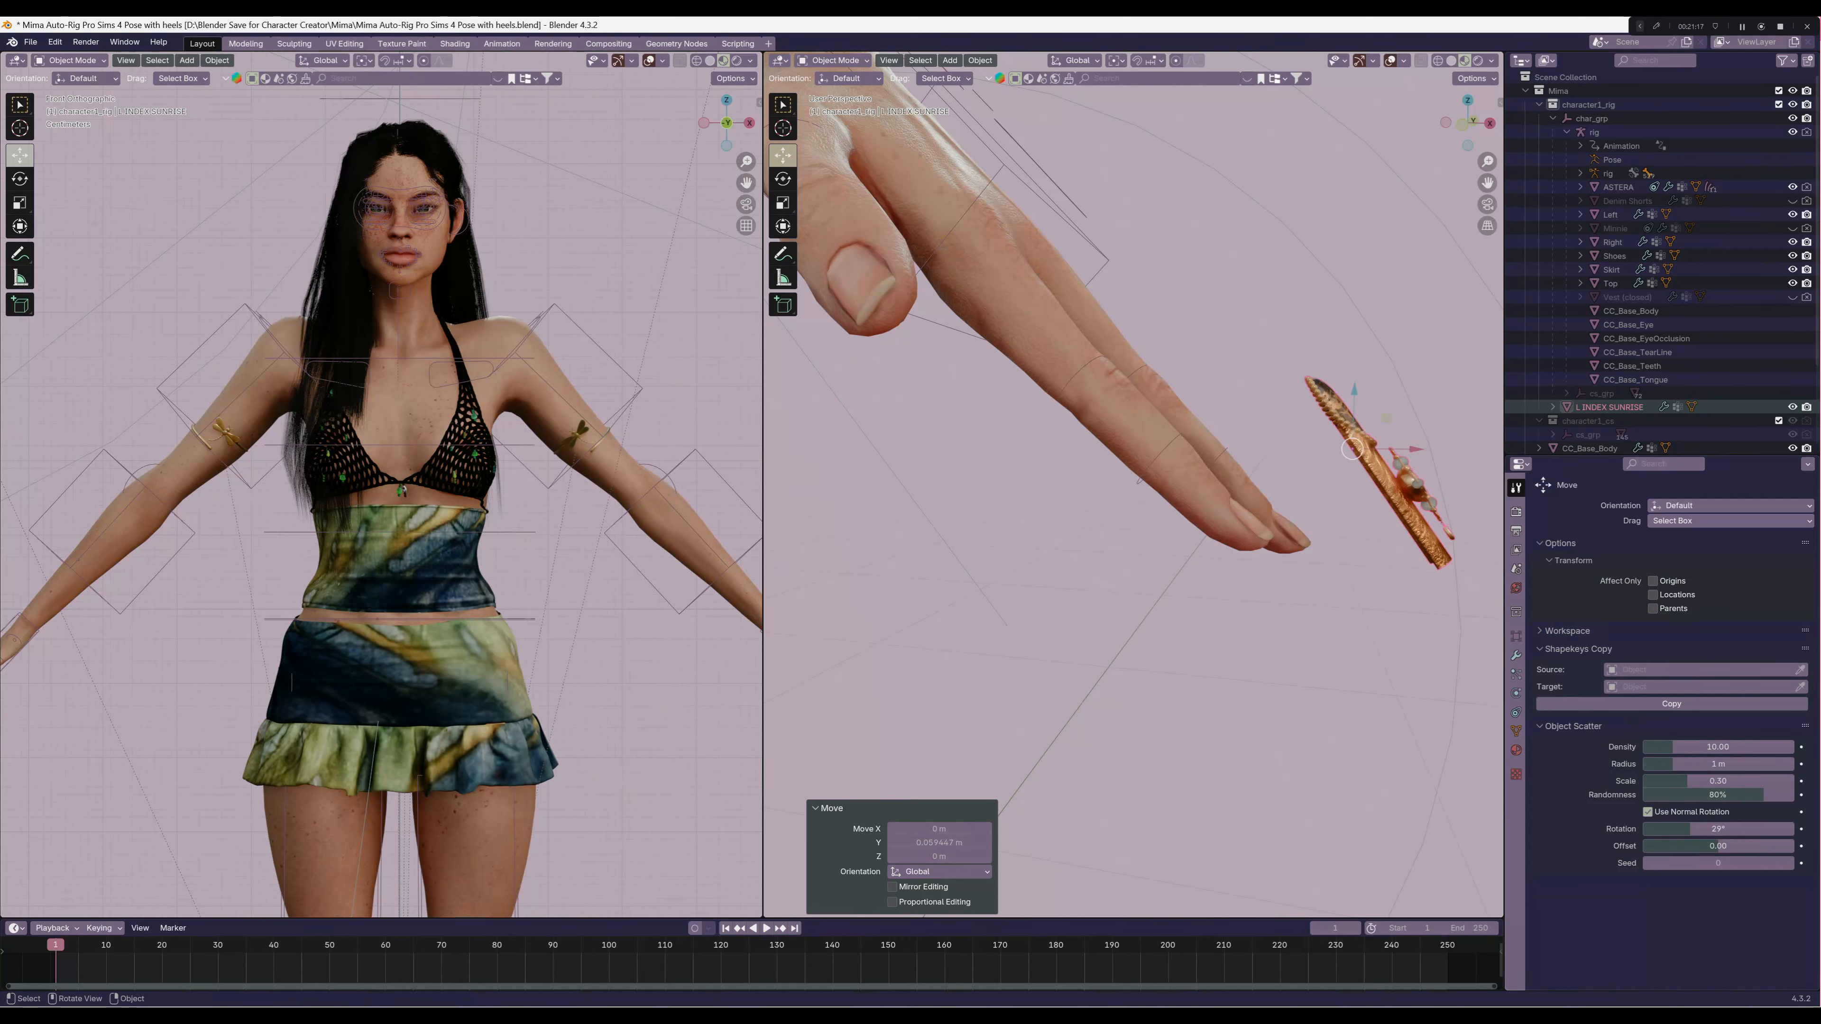
{"action": "left_click_drag", "start_coordinate": [1402, 449], "coordinate": [1329, 449]}
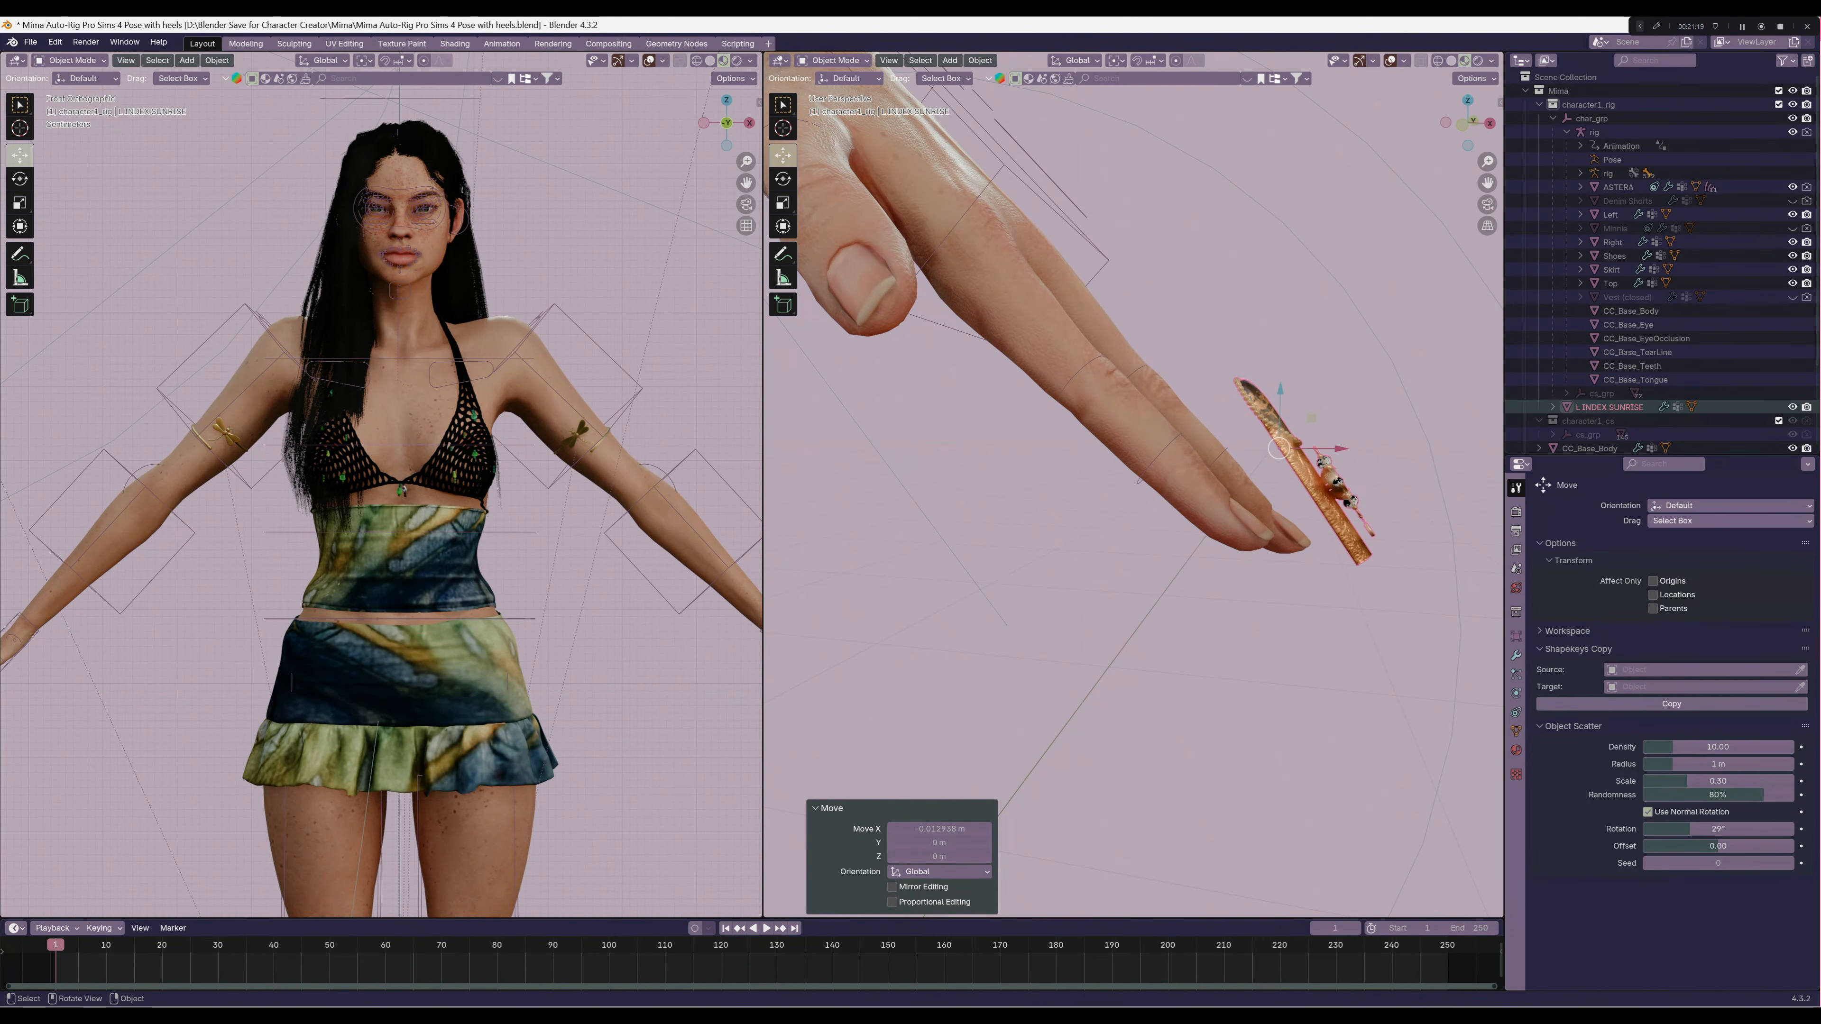
{"action": "left_click_drag", "start_coordinate": [1280, 390], "coordinate": [1280, 479]}
{"action": "middle_click_drag", "start_coordinate": [1280, 479], "coordinate": [1146, 516]}
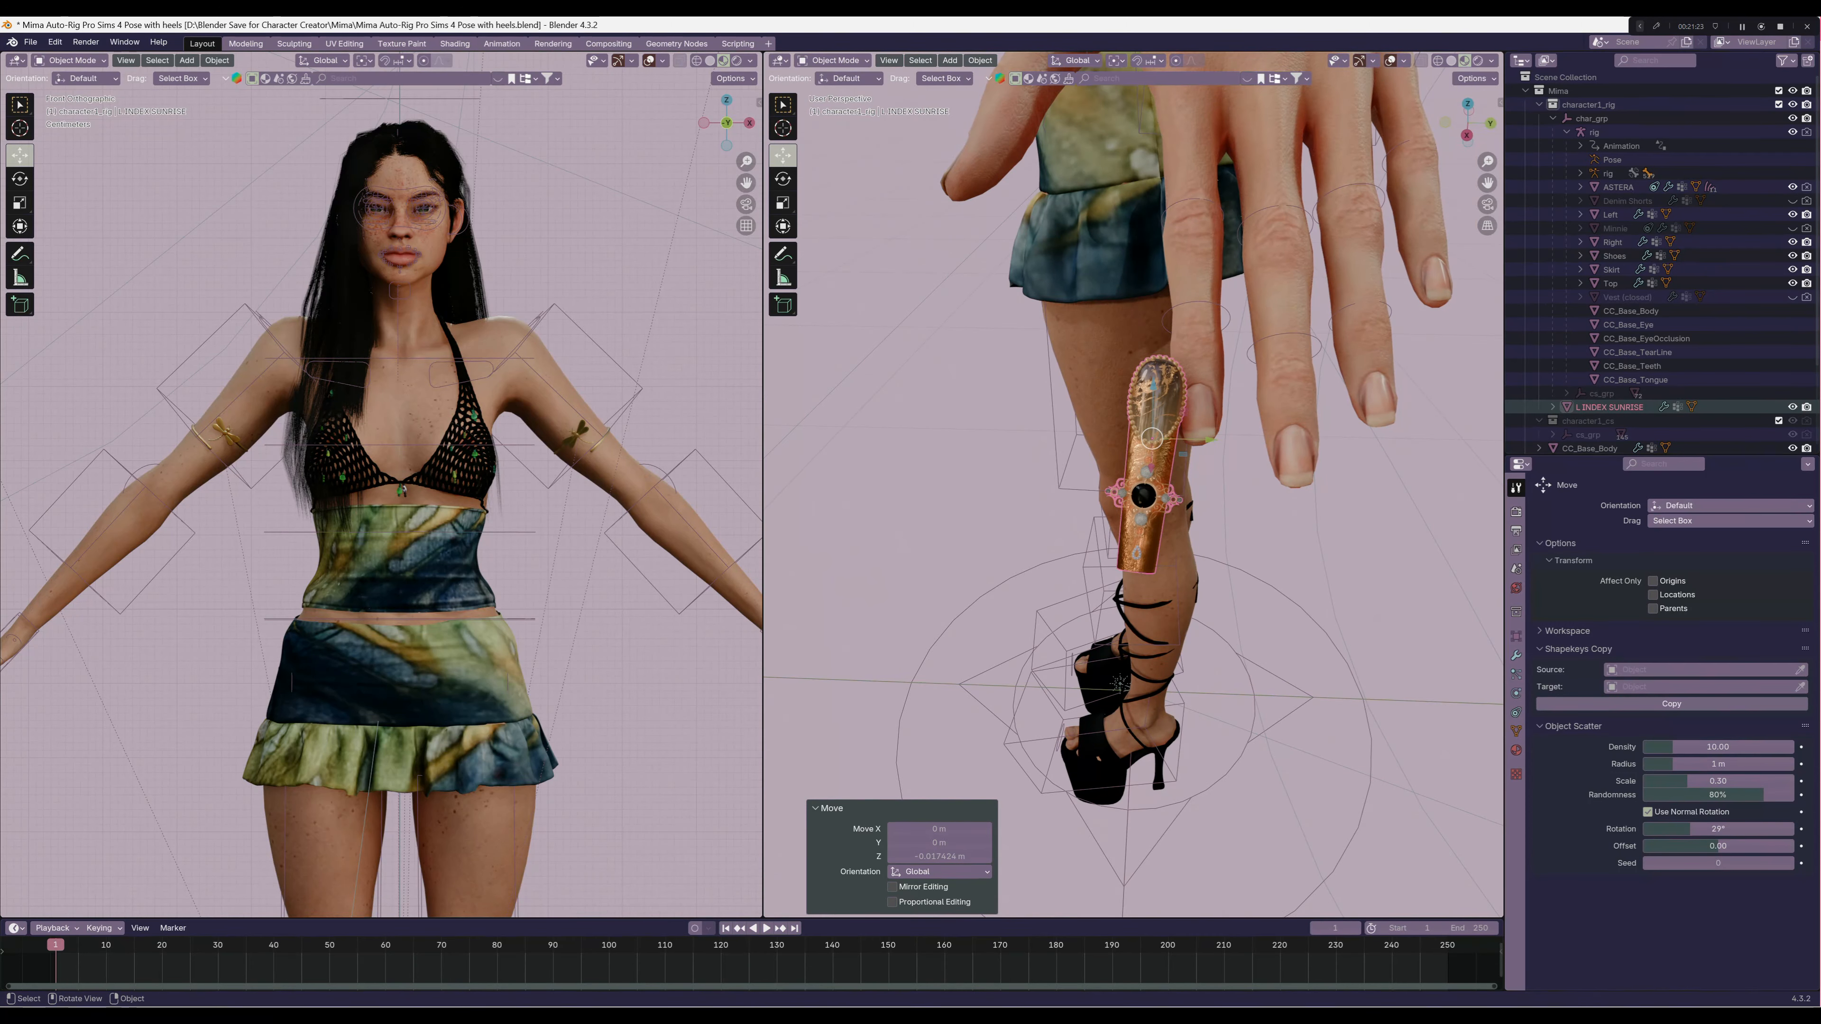
Rotate the sunrise nail to follow the direction and slope of the index finger
{"action": "left_click", "coordinate": [783, 178]}
{"action": "left_click_drag", "start_coordinate": [1174, 466], "coordinate": [1259, 442]}
{"action": "left_click", "coordinate": [783, 155]}
{"action": "scroll", "coordinate": [1259, 442], "scroll_direction": "up", "scroll_amount": 1}
{"action": "scroll", "coordinate": [1258, 442], "scroll_direction": "up", "scroll_amount": 2}
{"action": "middle_click_drag", "start_coordinate": [1258, 442], "coordinate": [1396, 420]}
{"action": "left_click", "coordinate": [784, 179]}
{"action": "left_click_drag", "start_coordinate": [1234, 399], "coordinate": [1264, 424]}
Fine-tune the sunrise nail's position along X, Y and Z so it sits over the index finger's natural nail
{"action": "left_click", "coordinate": [783, 155]}
{"action": "left_click_drag", "start_coordinate": [1206, 362], "coordinate": [1206, 395]}
{"action": "left_click_drag", "start_coordinate": [1265, 456], "coordinate": [1255, 456]}
{"action": "middle_click_drag", "start_coordinate": [1255, 459], "coordinate": [1111, 491]}
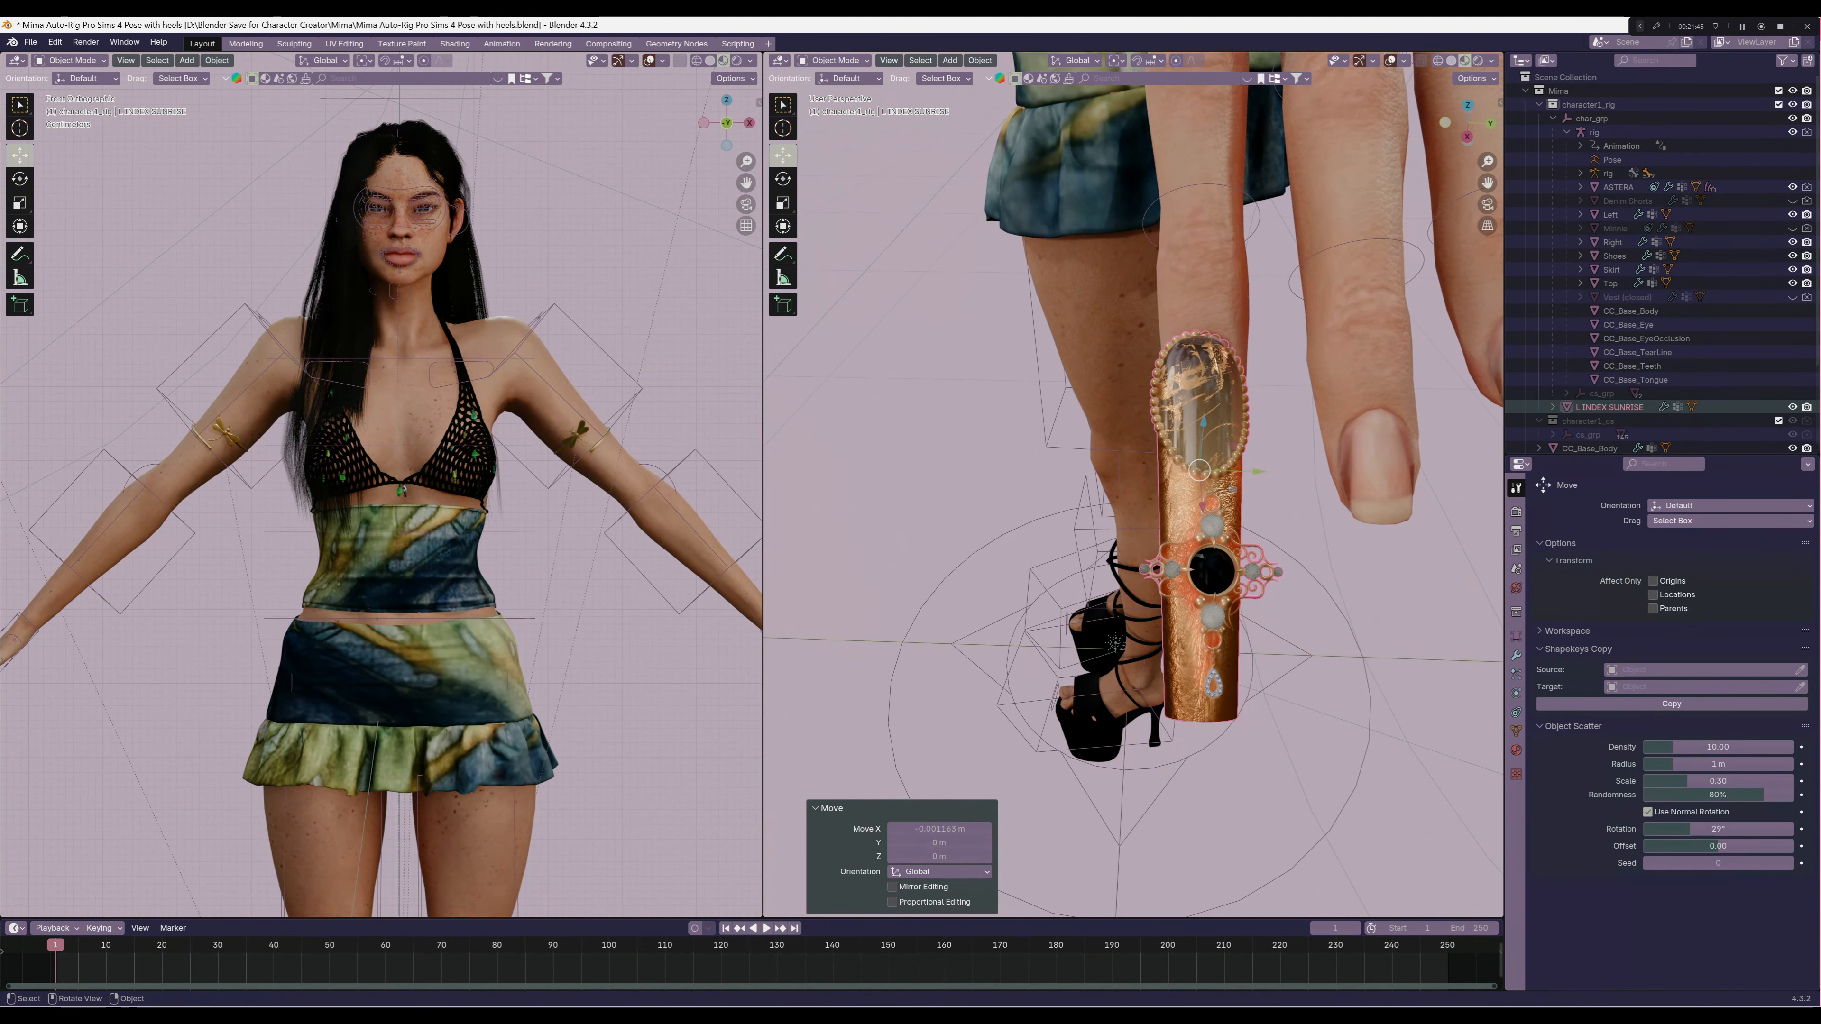
{"action": "left_click_drag", "start_coordinate": [1259, 472], "coordinate": [1268, 471]}
Narrow the sunrise nail to about 0.78 along global Y and nudge it slightly along Z
{"action": "key", "text": "s"}
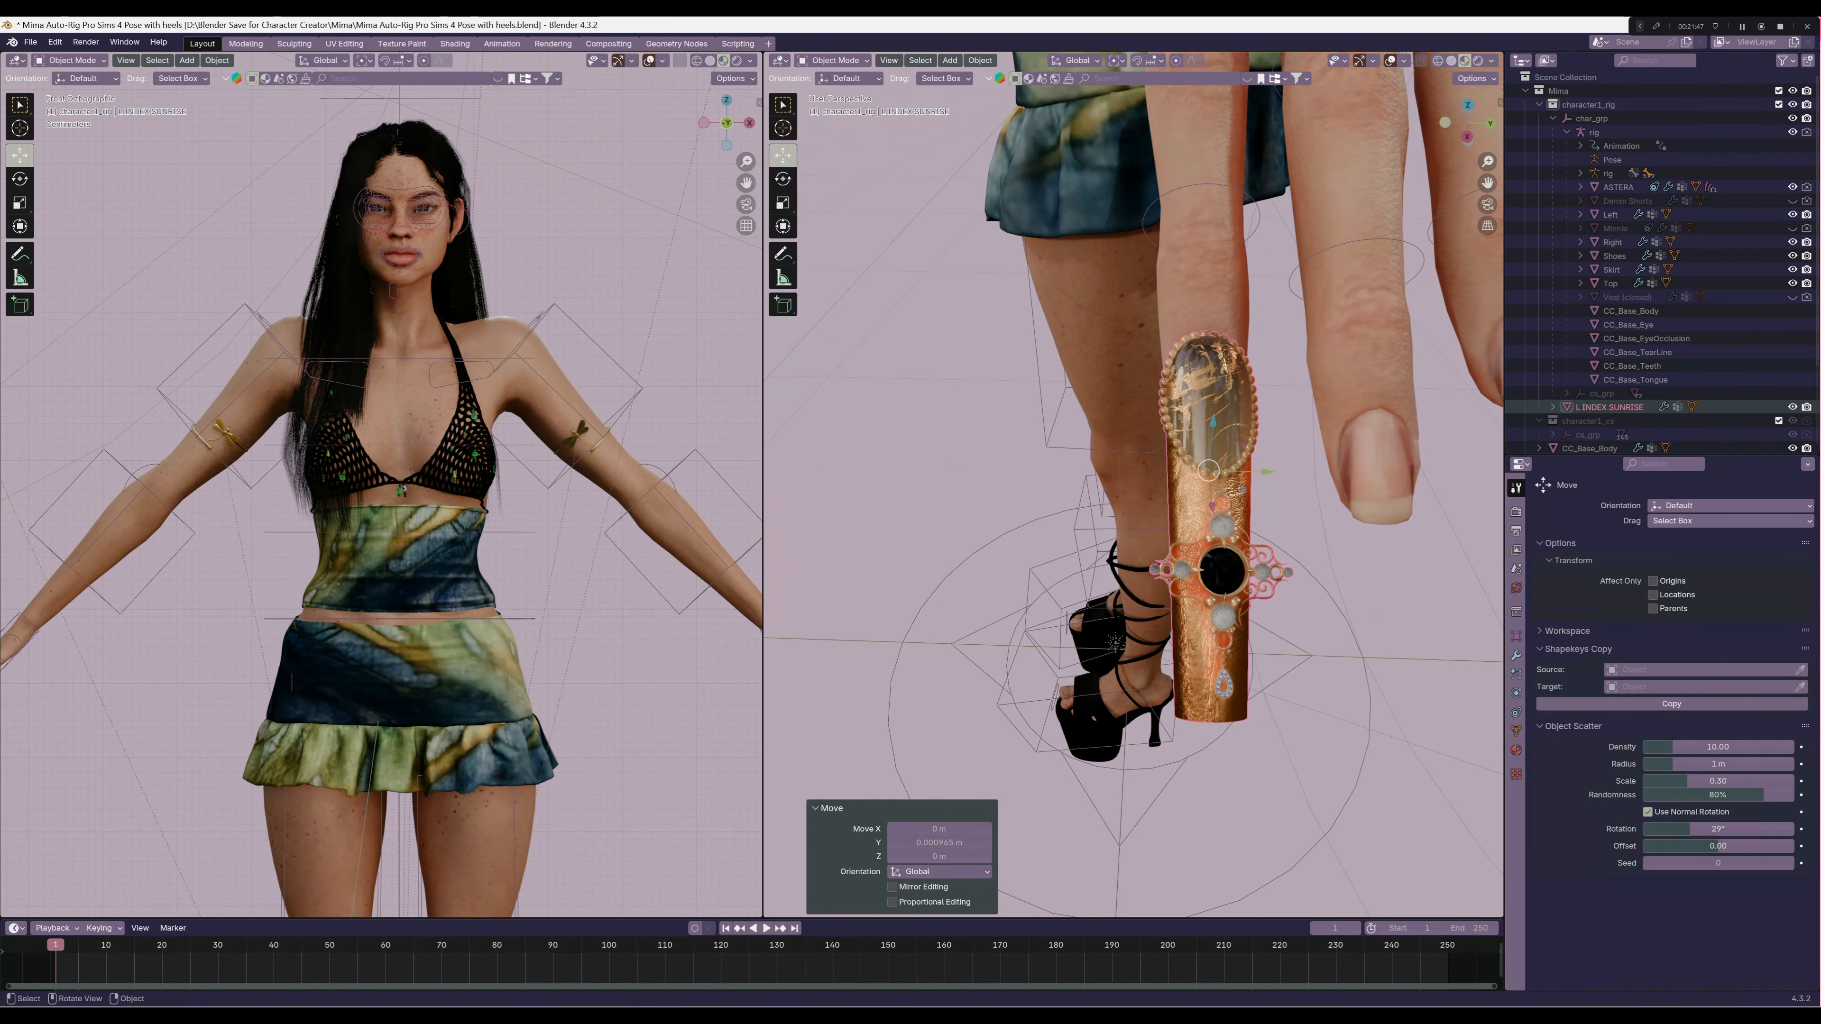
{"action": "key", "text": "x"}
{"action": "right_click", "coordinate": [1240, 418]}
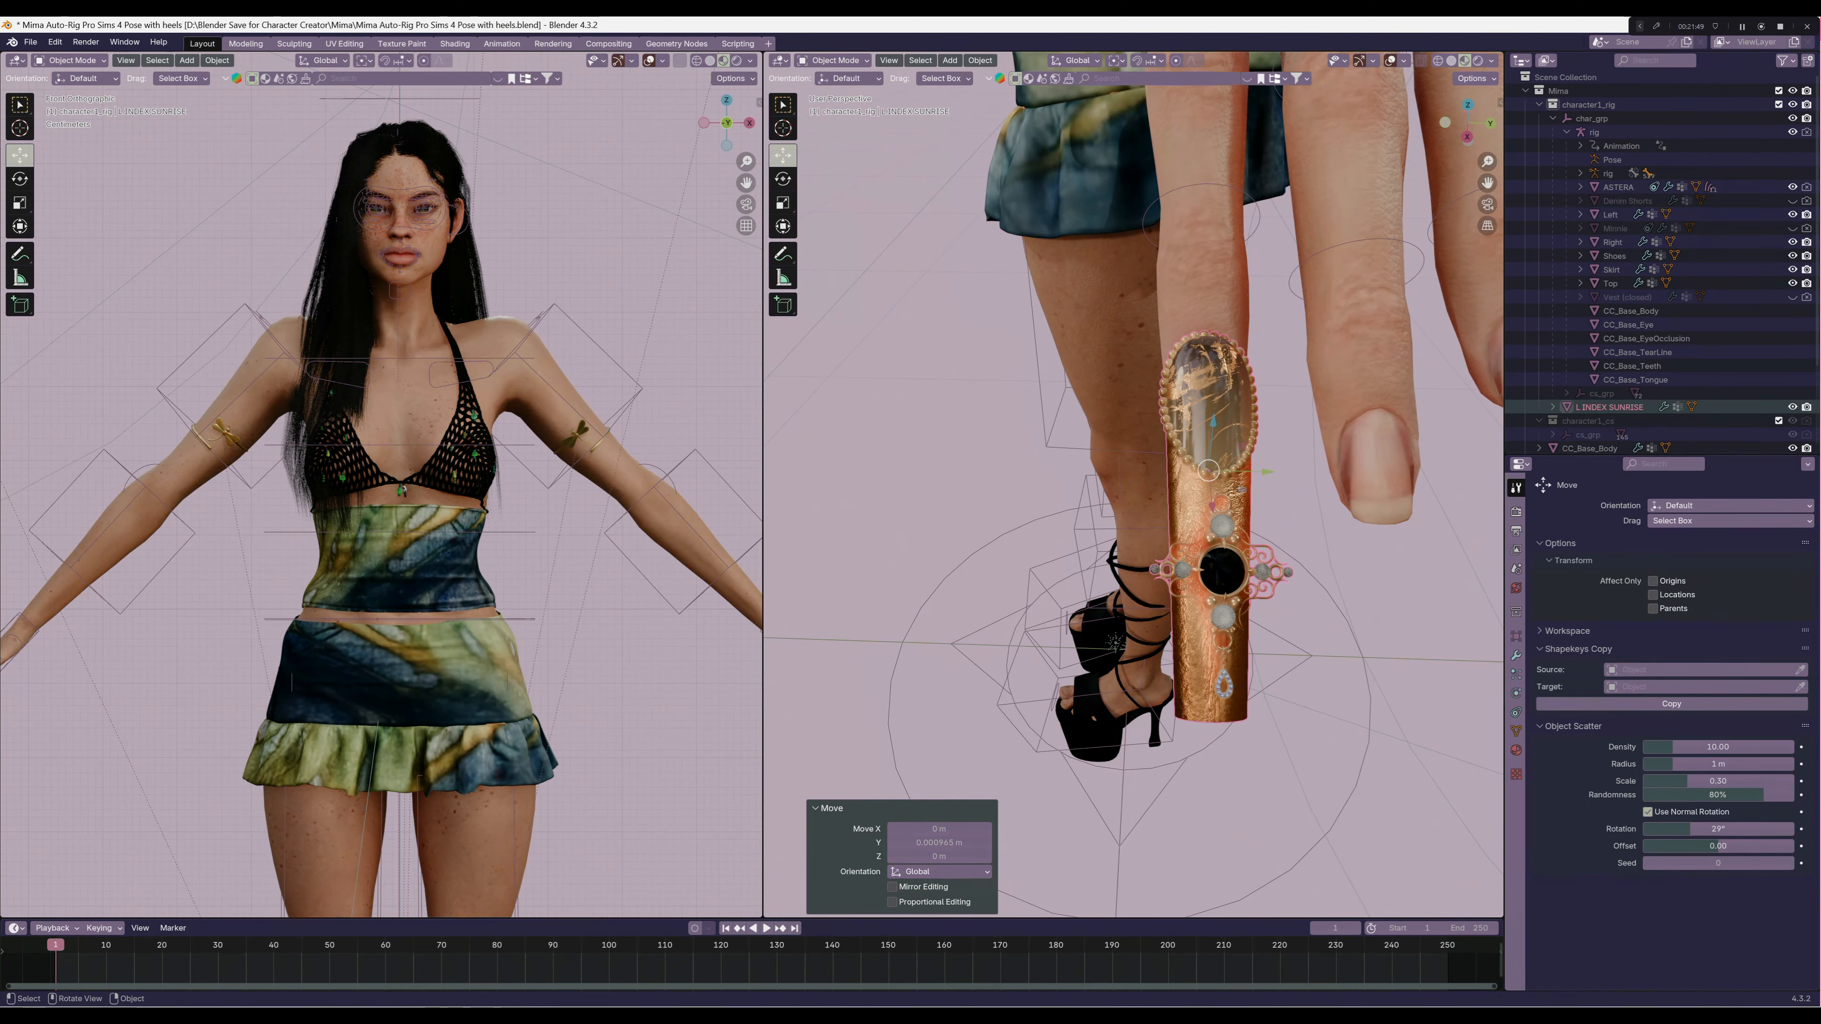
{"action": "key", "text": "s"}
{"action": "key", "text": "y"}
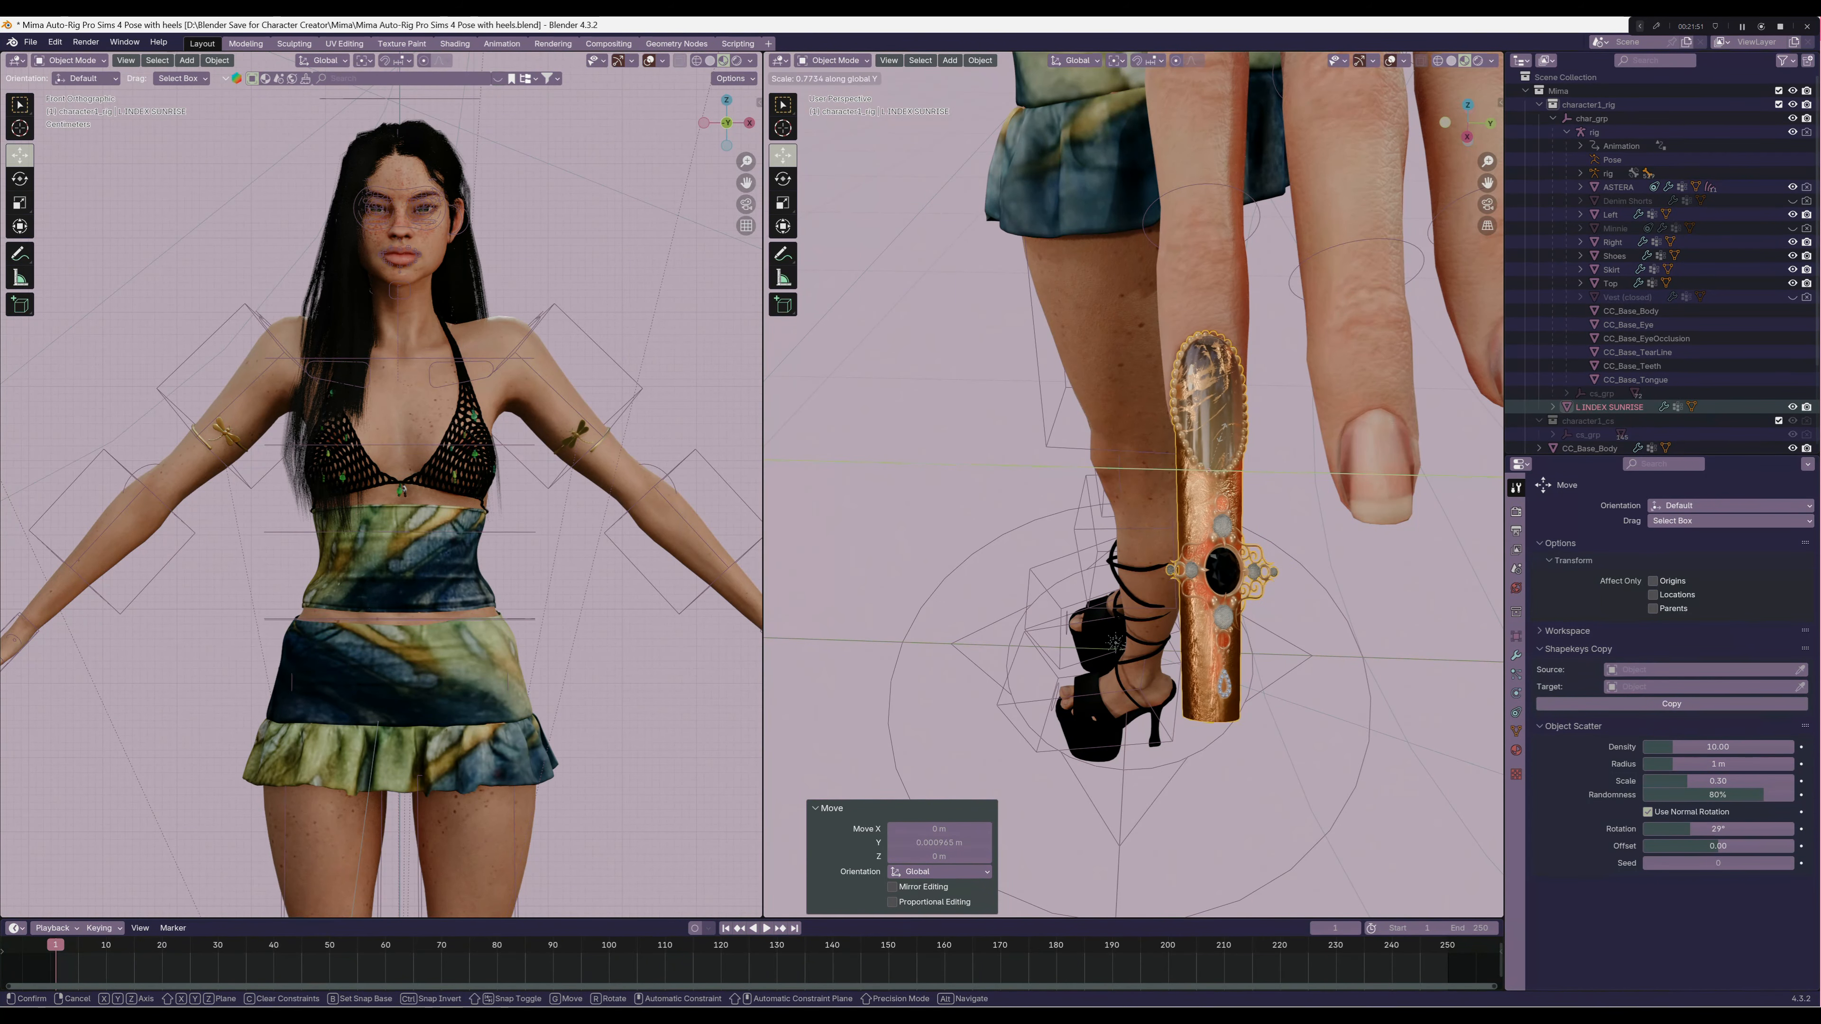
{"action": "left_click", "coordinate": [1221, 431]}
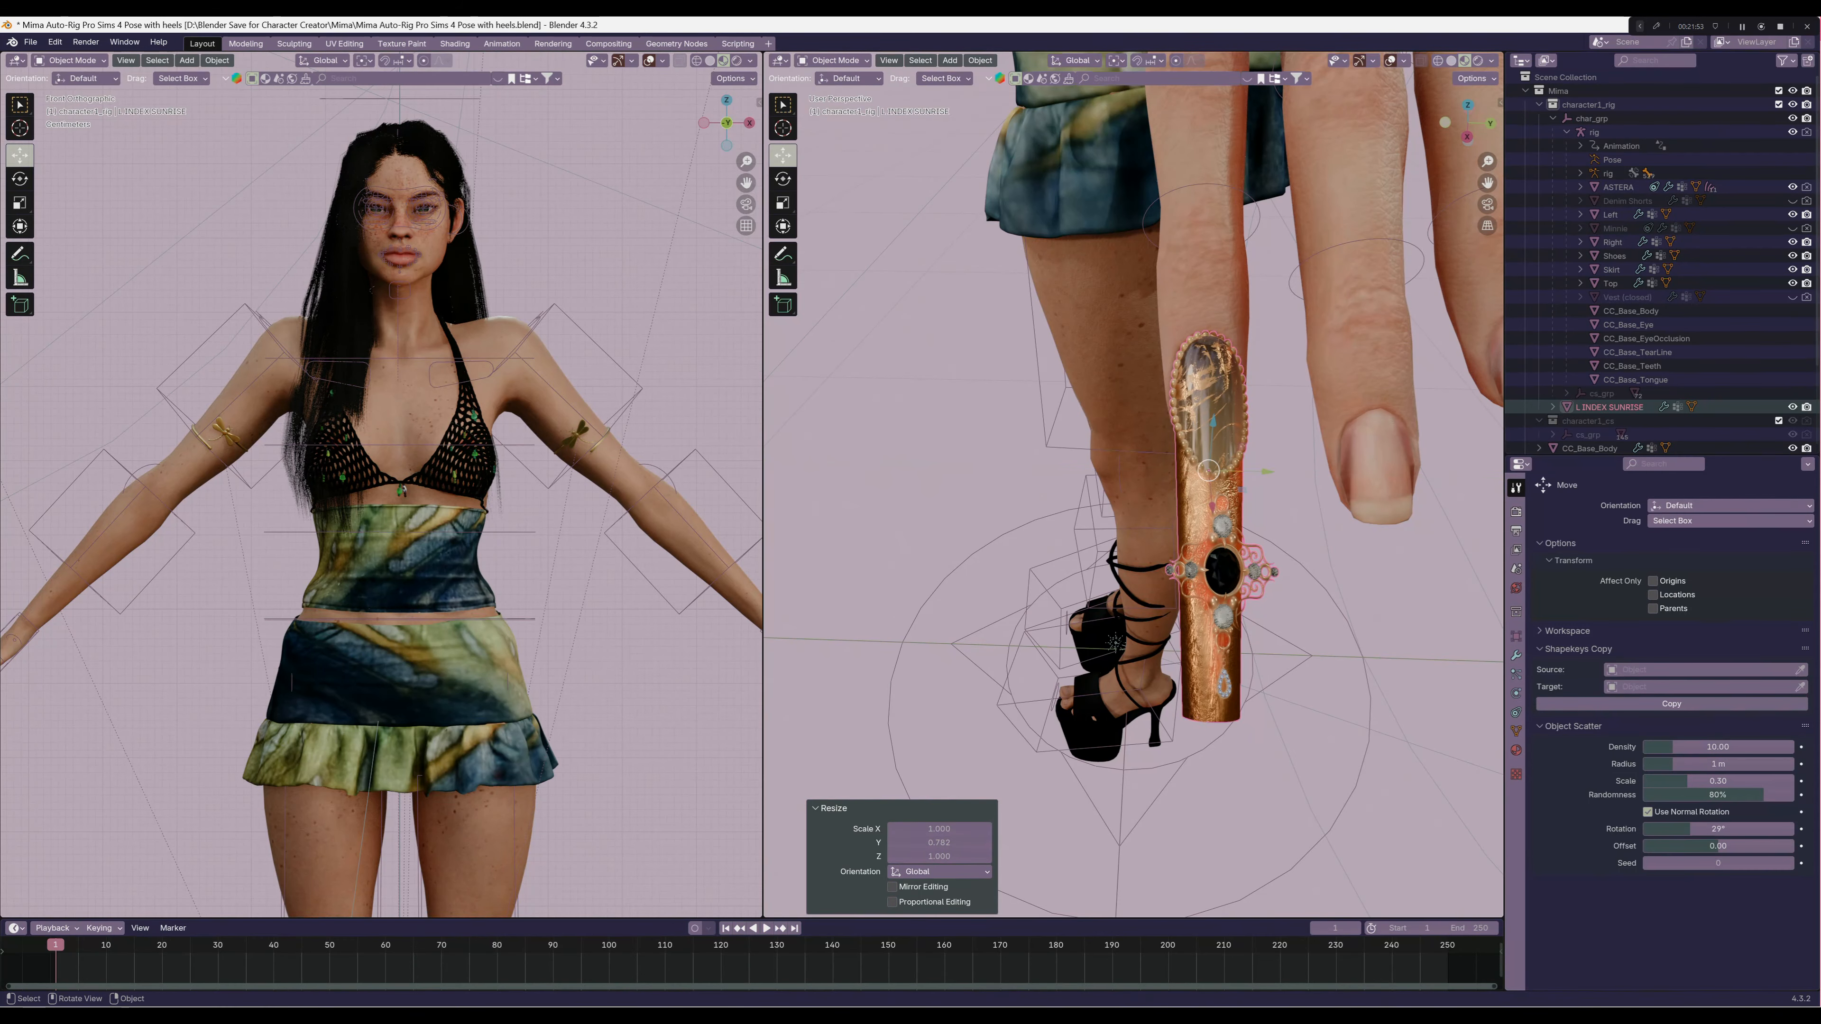
{"action": "middle_click_drag", "start_coordinate": [1222, 431], "coordinate": [1355, 387]}
{"action": "left_click_drag", "start_coordinate": [1224, 420], "coordinate": [1224, 417]}
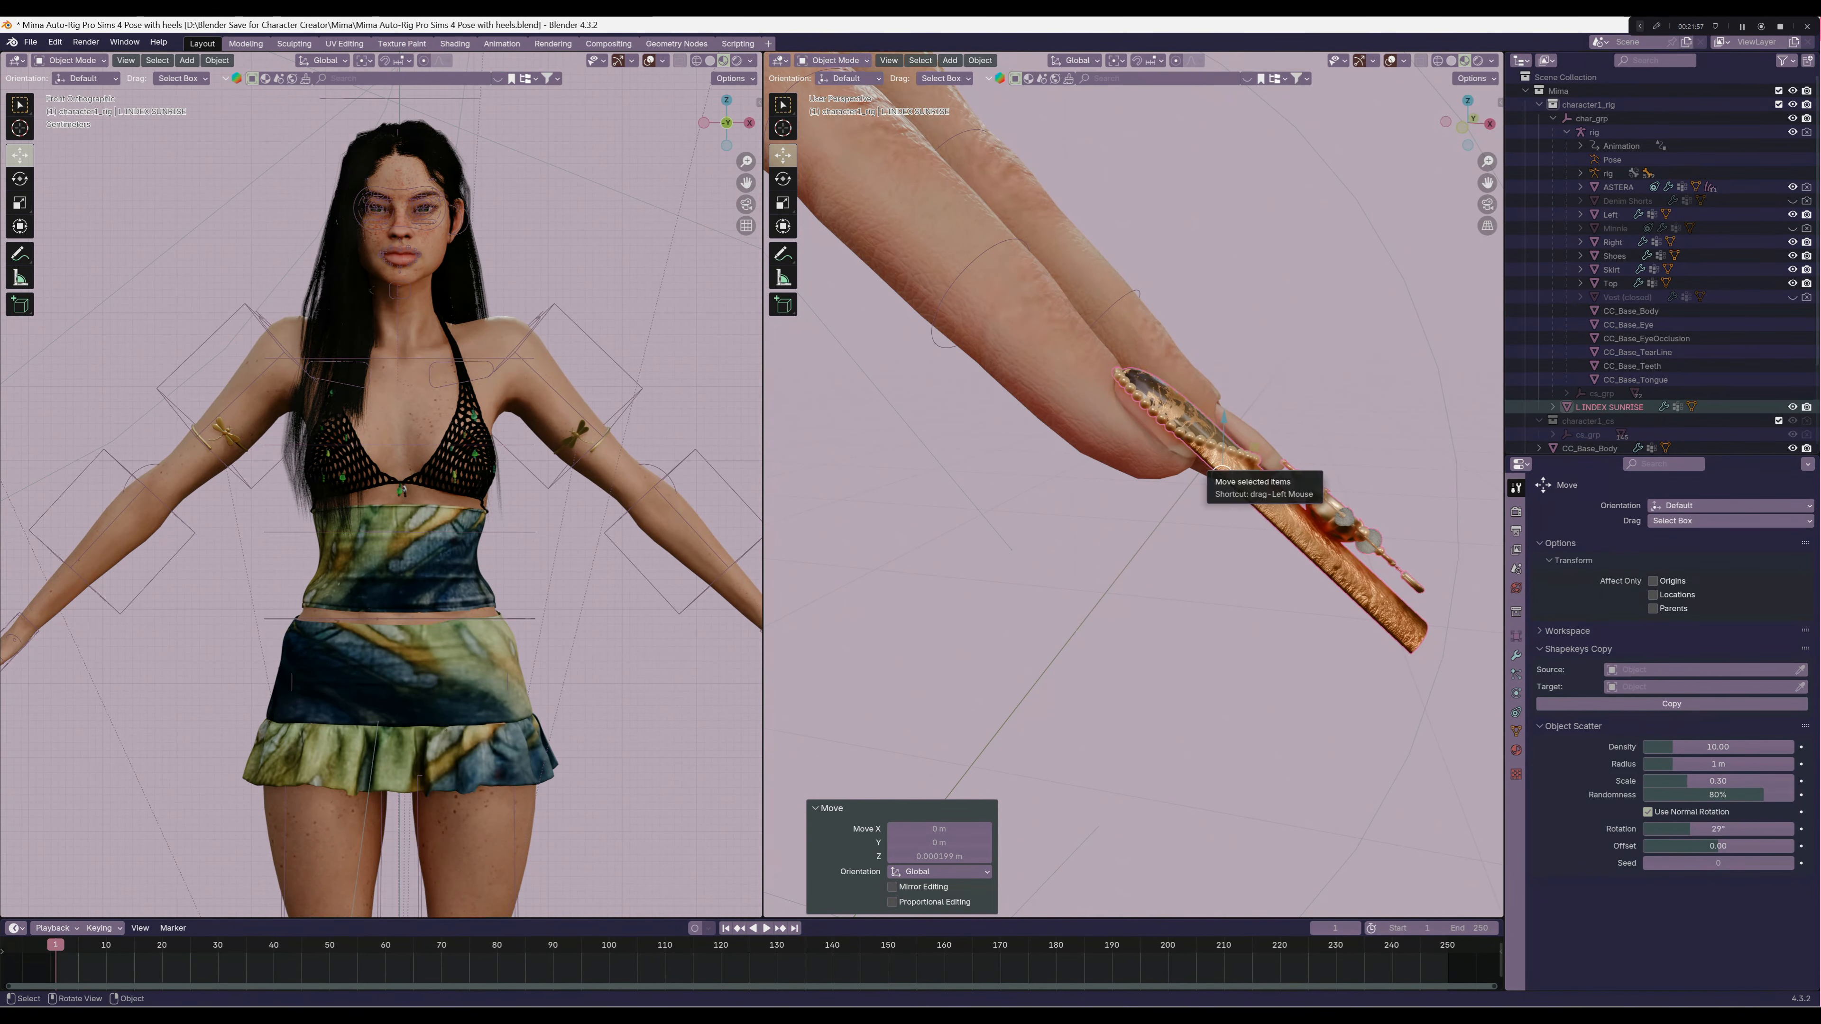
Rotate the sunrise nail about 1.8° clockwise around global Z to align it with the index finger
{"action": "middle_click_drag", "start_coordinate": [1221, 470], "coordinate": [1326, 441]}
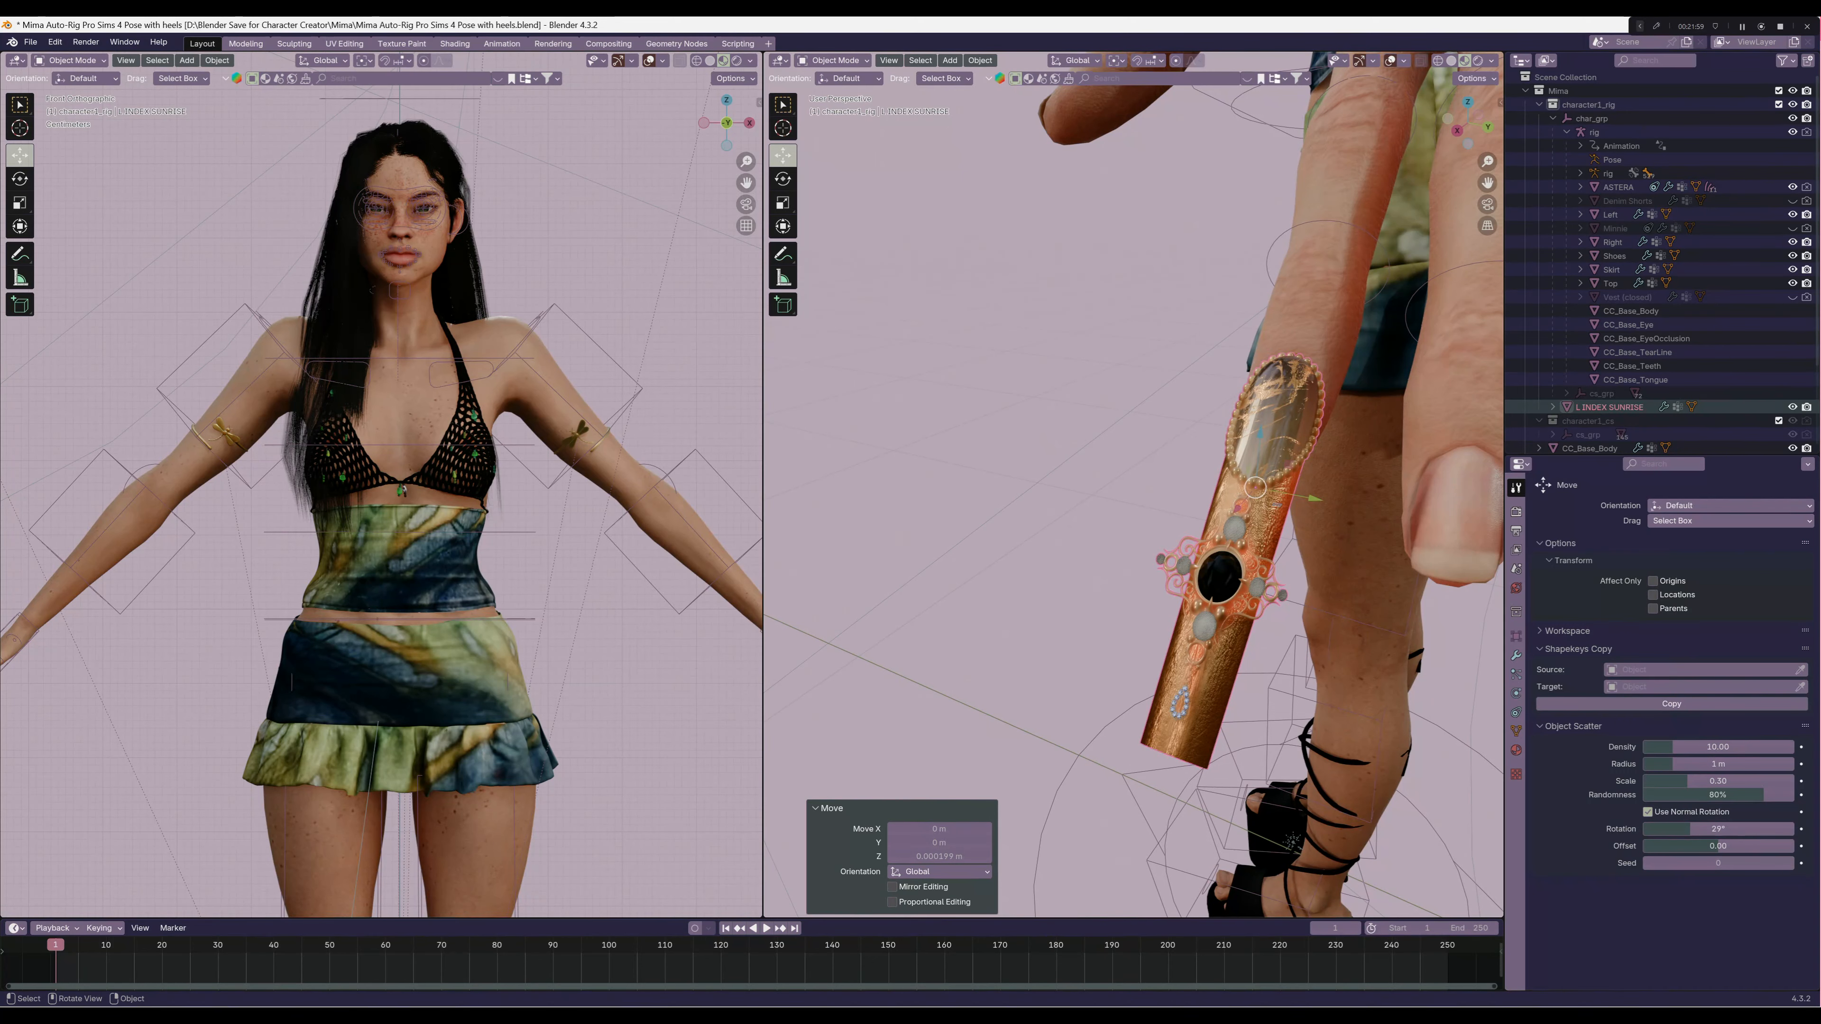
{"action": "key", "text": "r"}
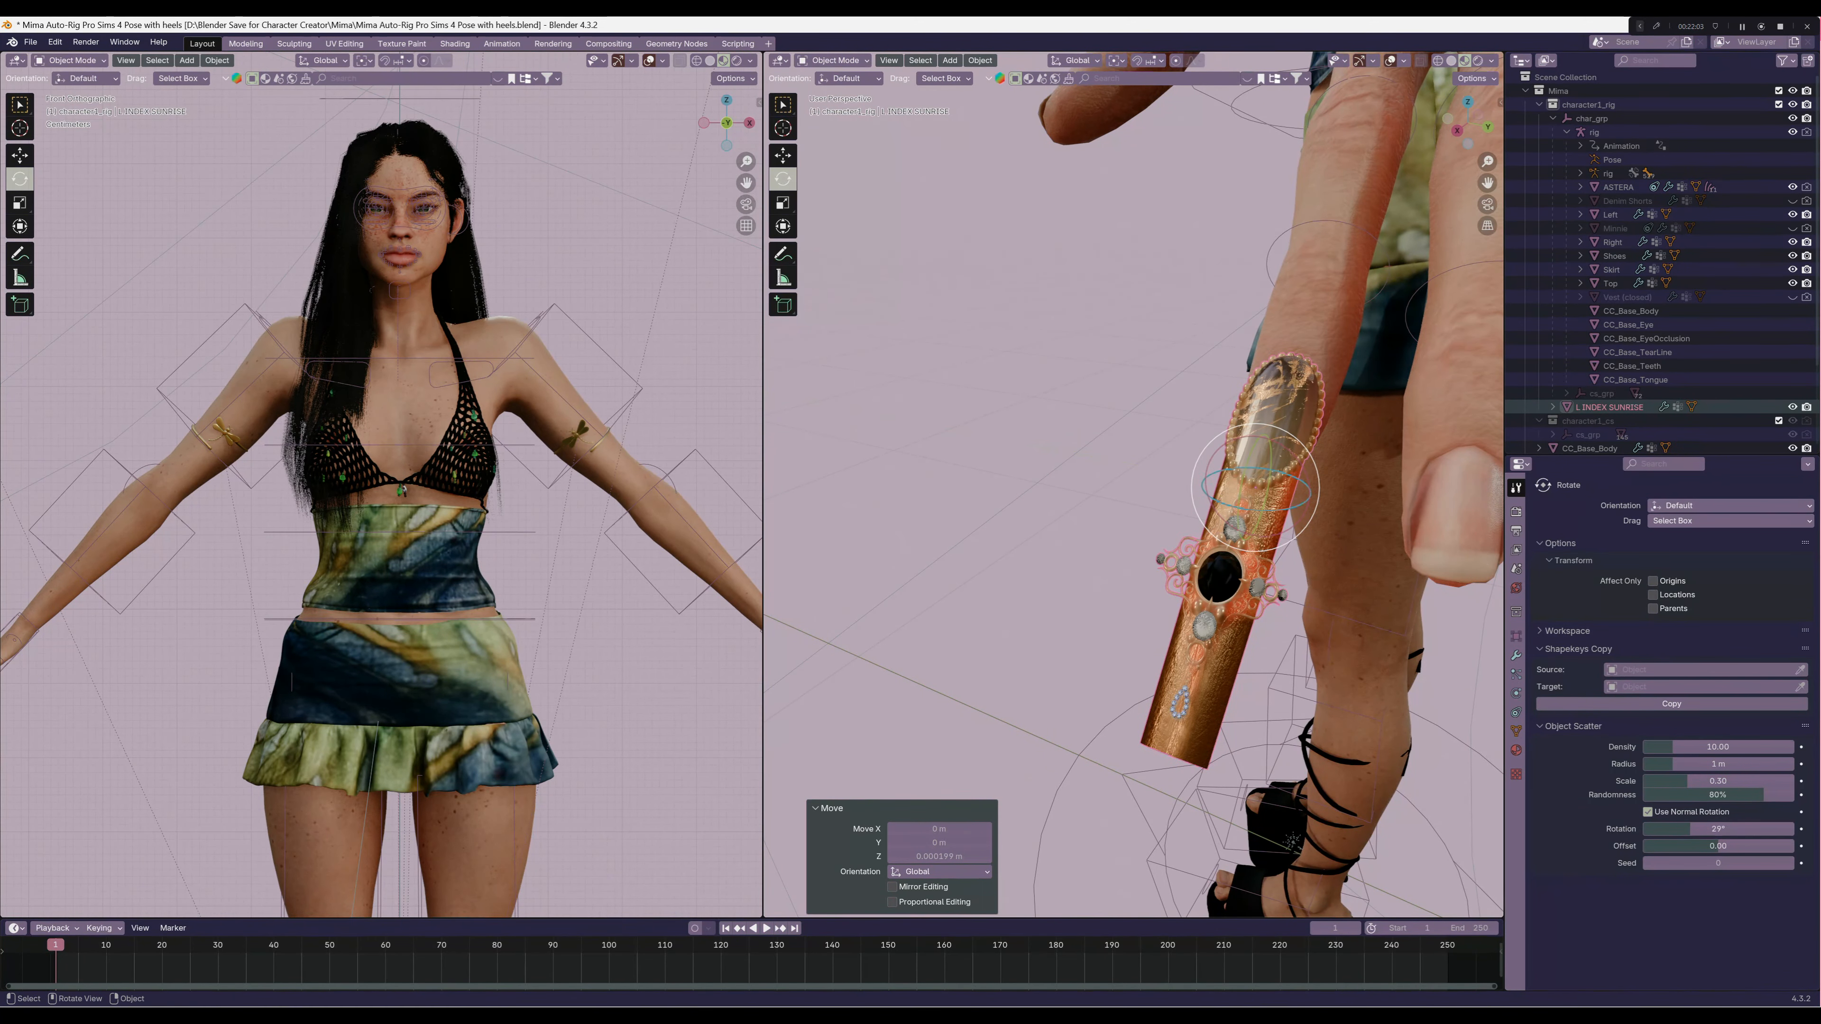
{"action": "middle_click_drag", "start_coordinate": [1176, 495], "coordinate": [1296, 465]}
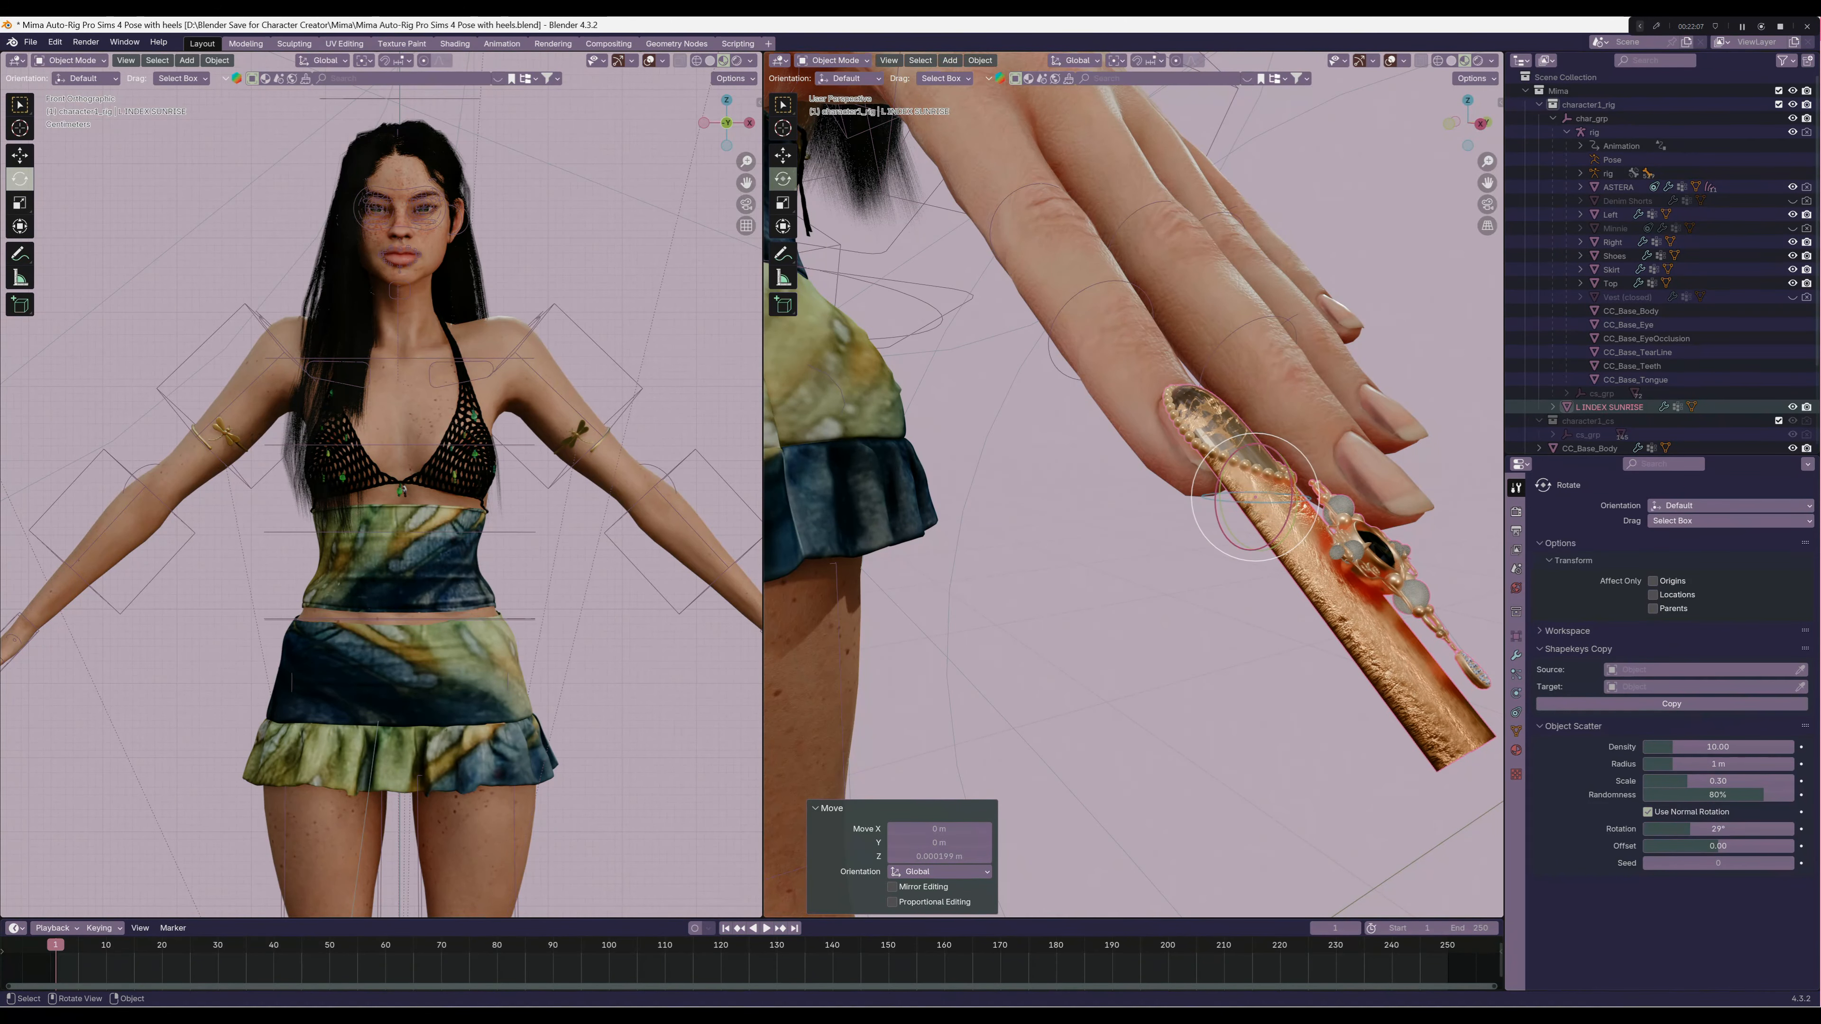
{"action": "left_click_drag", "start_coordinate": [1221, 520], "coordinate": [1248, 504]}
{"action": "right_click", "coordinate": [1224, 528]}
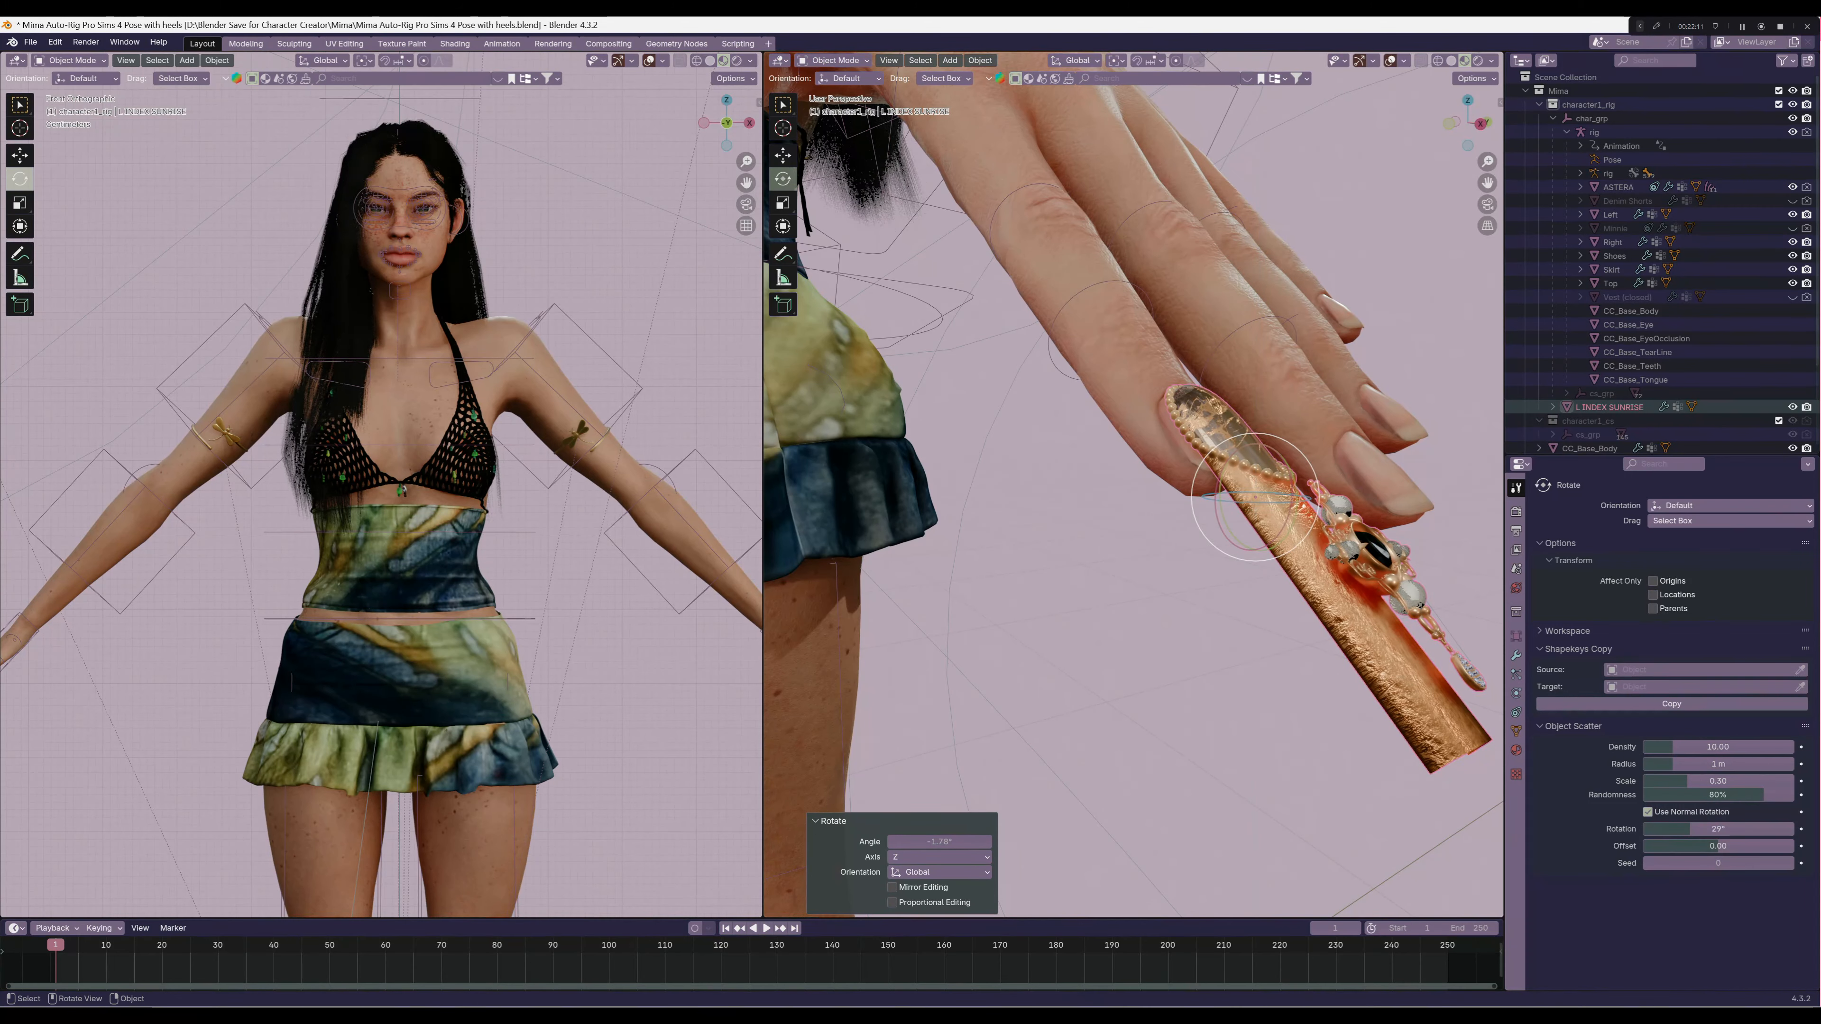
Try a slight shift of the sunrise nail along Y on the index fingertip, and undo the last change
{"action": "middle_click_drag", "start_coordinate": [1247, 504], "coordinate": [1139, 560]}
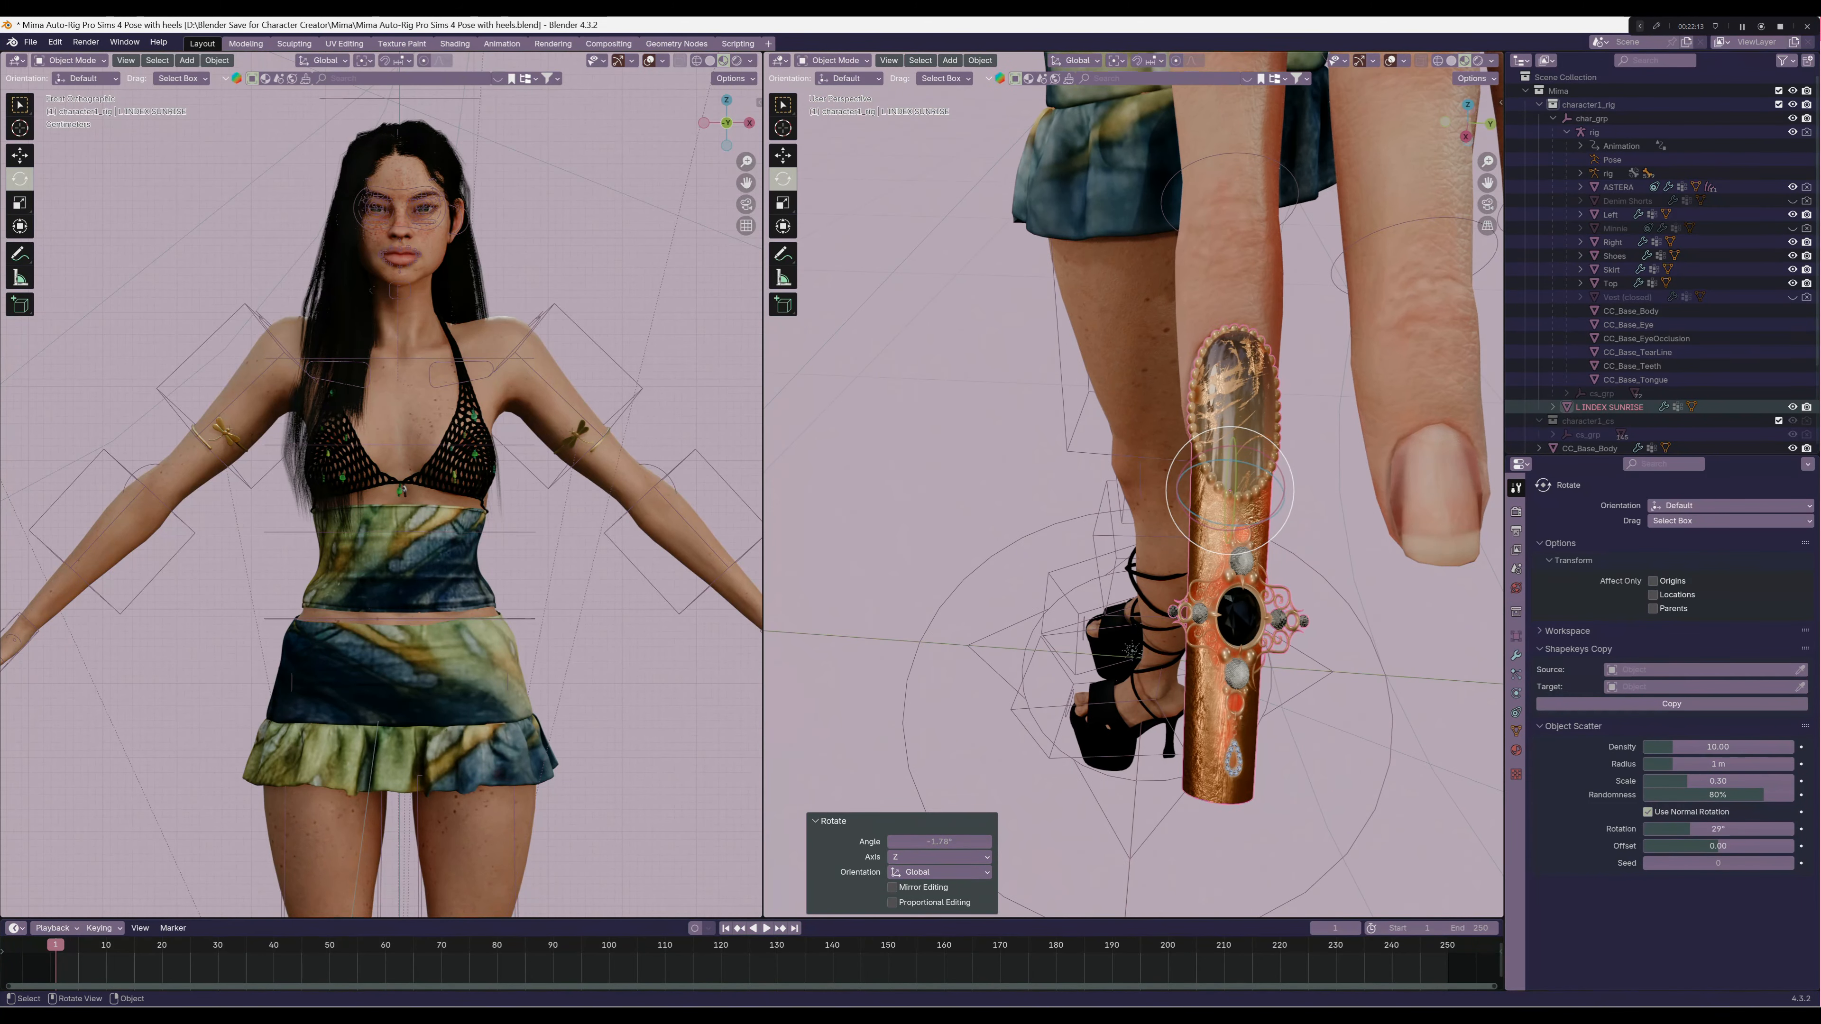
{"action": "key", "text": "g"}
{"action": "left_click_drag", "start_coordinate": [1288, 494], "coordinate": [1276, 493]}
{"action": "mouse_move", "coordinate": [1276, 493]}
{"action": "middle_mouse_down"}
{"action": "mouse_move", "coordinate": [1309, 494]}
{"action": "mouse_move", "coordinate": [1240, 498]}
{"action": "mouse_move", "coordinate": [1274, 509]}
{"action": "middle_mouse_up"}
{"action": "scroll", "coordinate": [1274, 510], "scroll_direction": "down", "scroll_amount": 6}
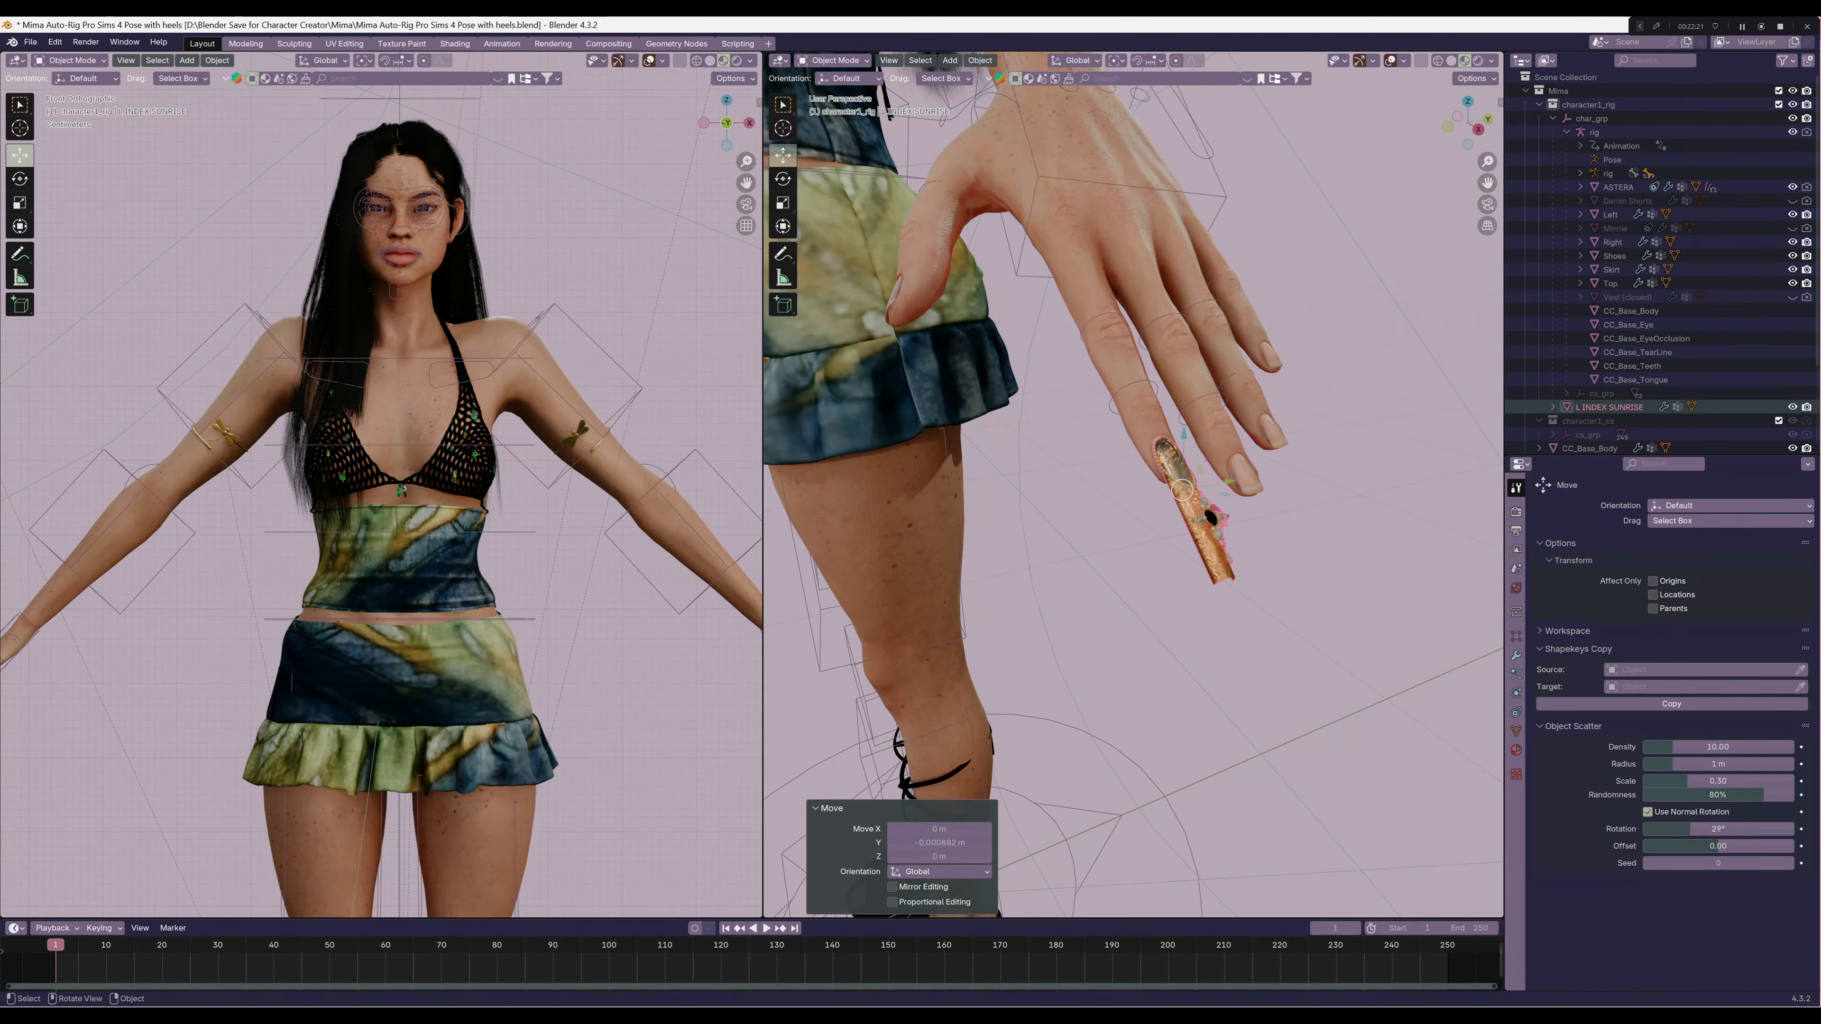
{"action": "key", "text": "ctrl+z"}
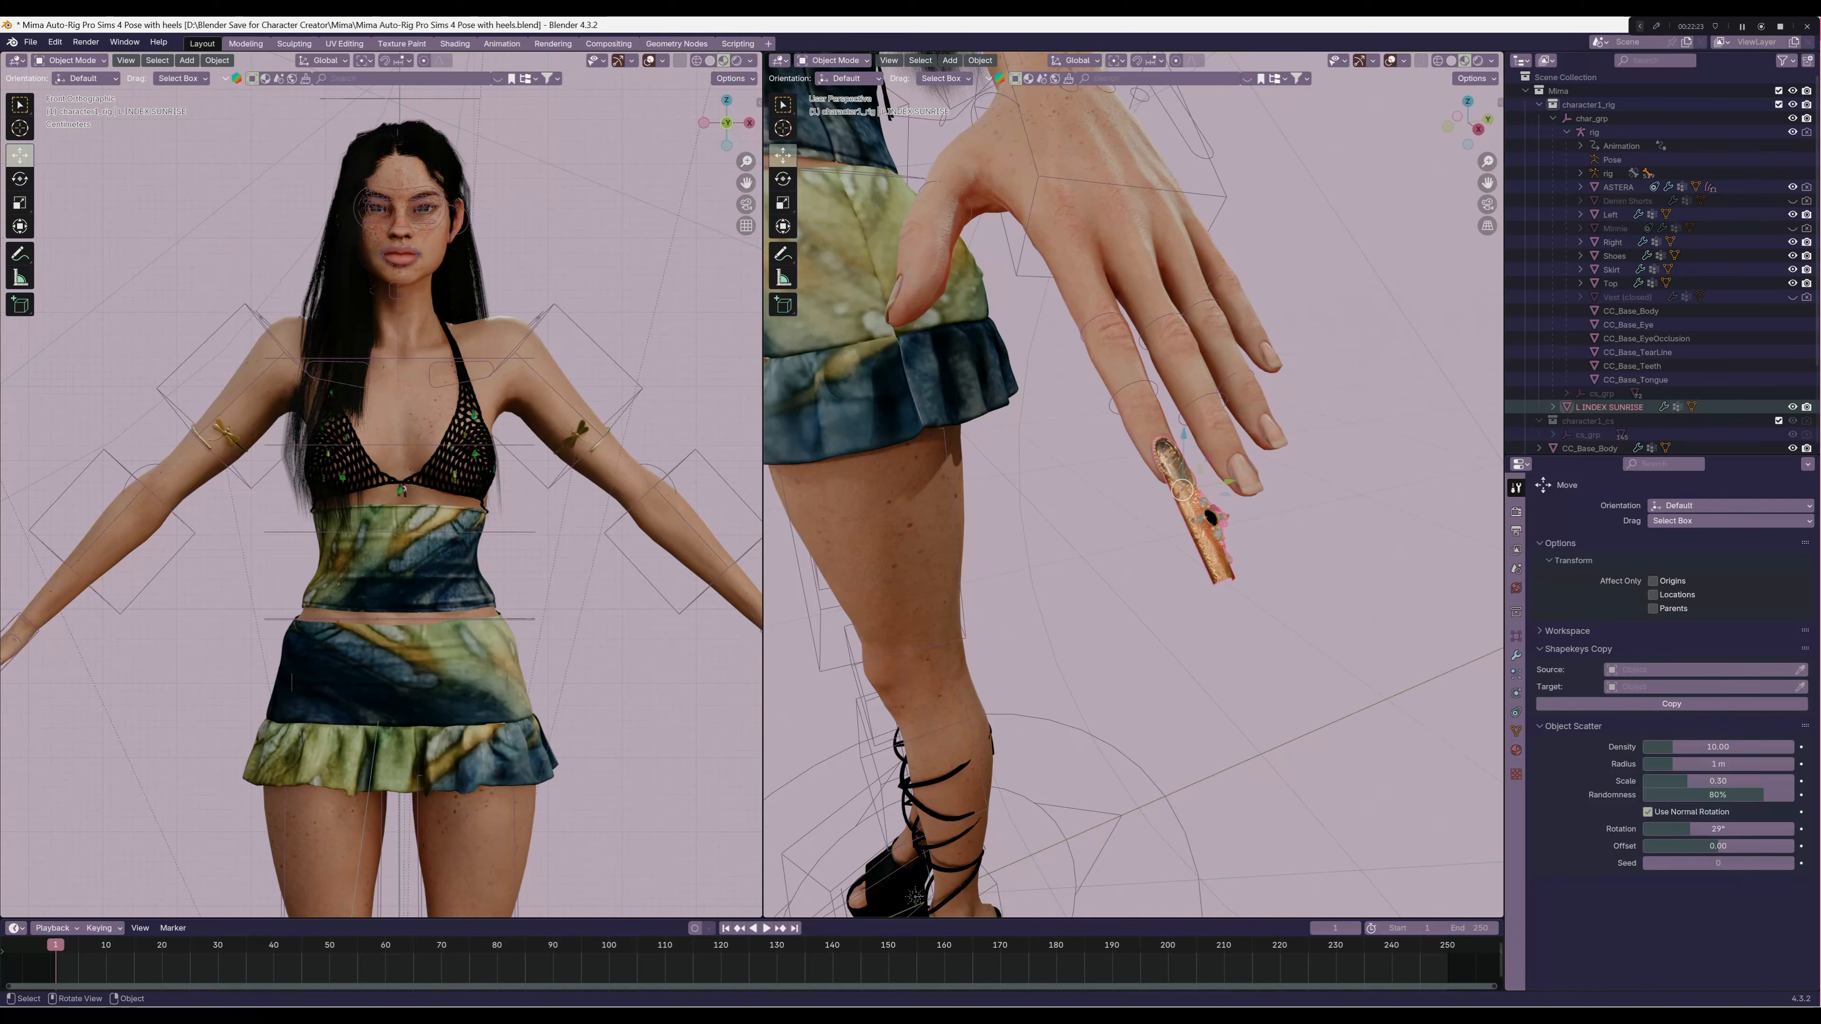
Display the bone names of the character rig in the viewport and reselect the sunrise nail with its vertex groups shown
{"action": "left_click", "coordinate": [933, 897]}
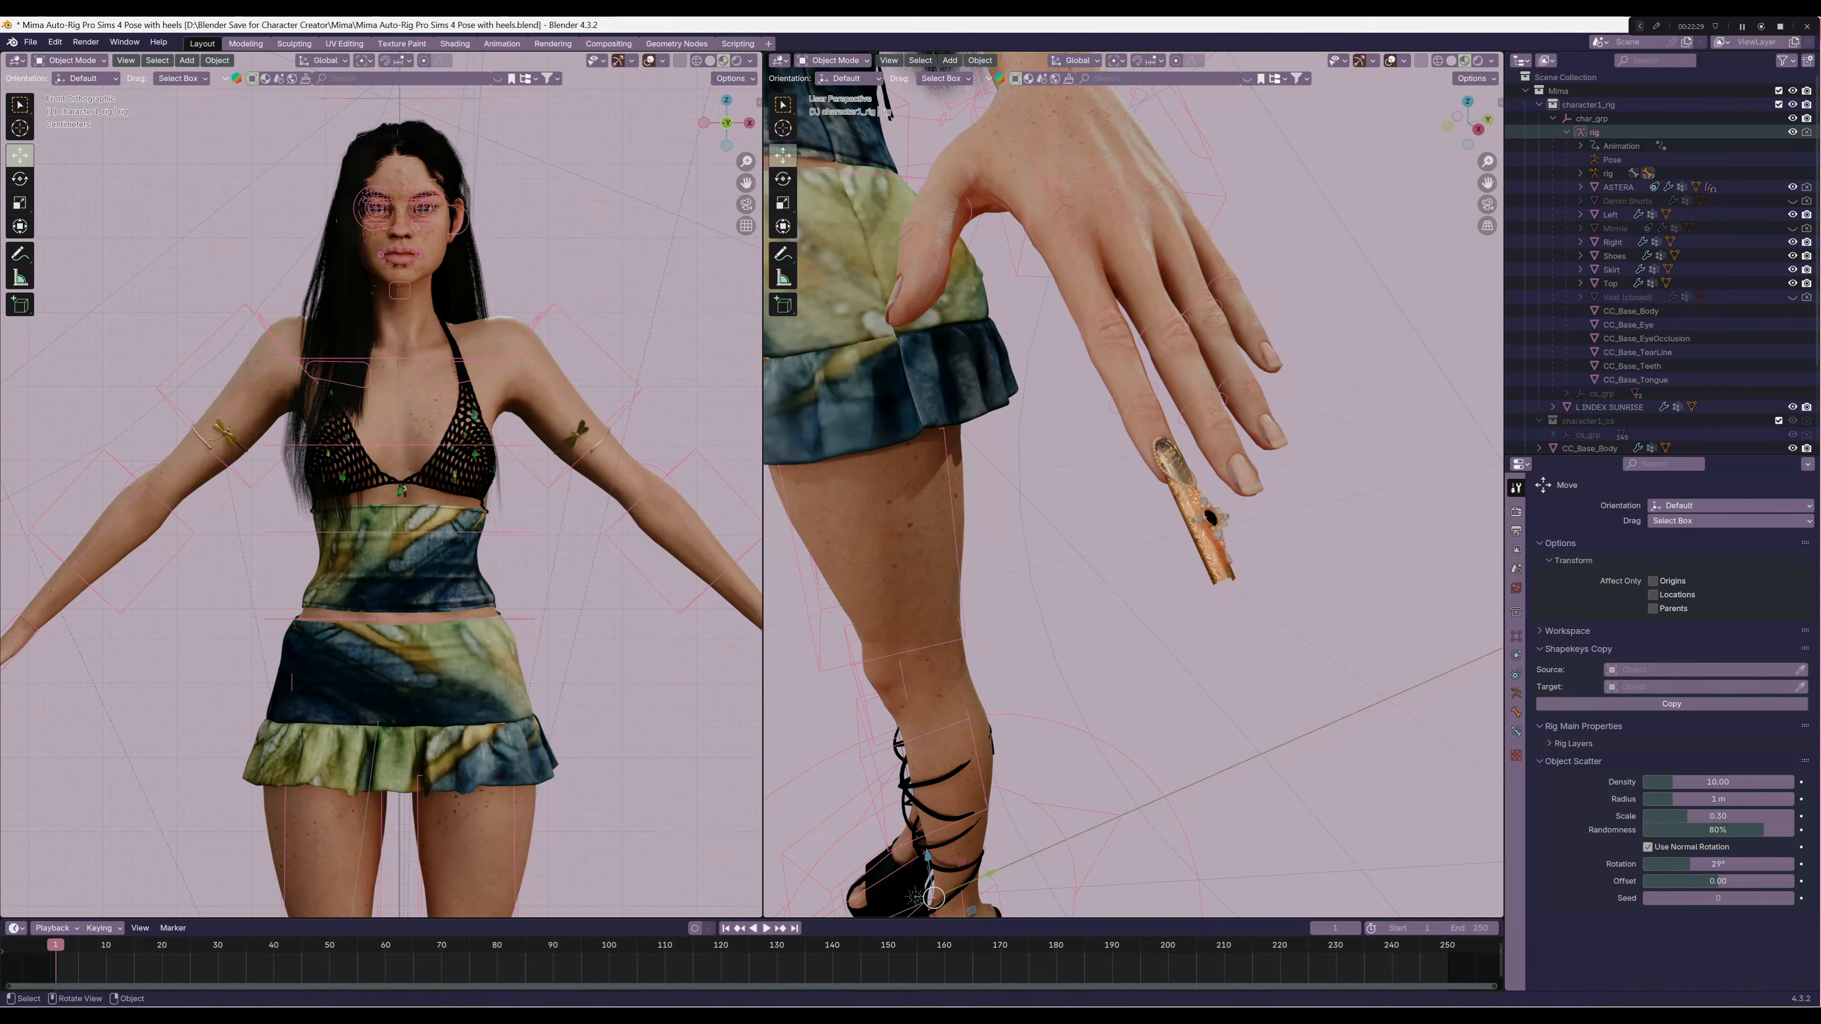
{"action": "left_click", "coordinate": [1516, 693]}
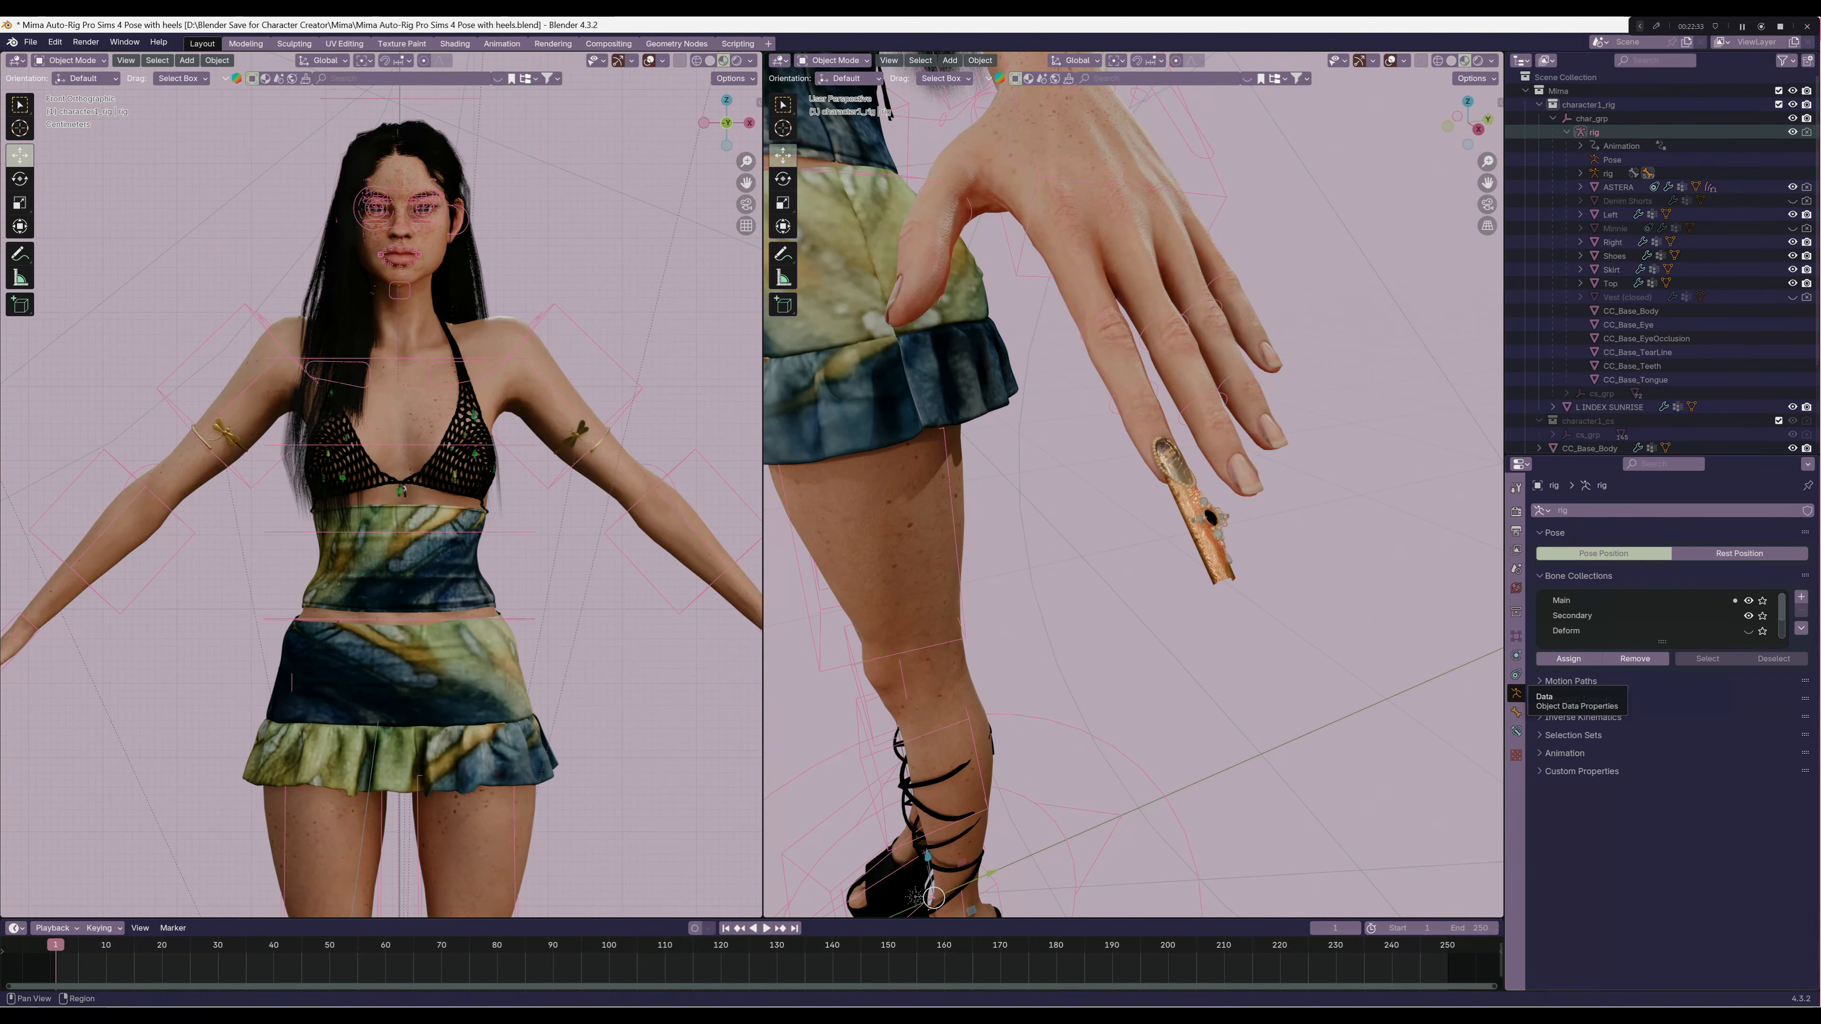
{"action": "left_click", "coordinate": [1574, 699]}
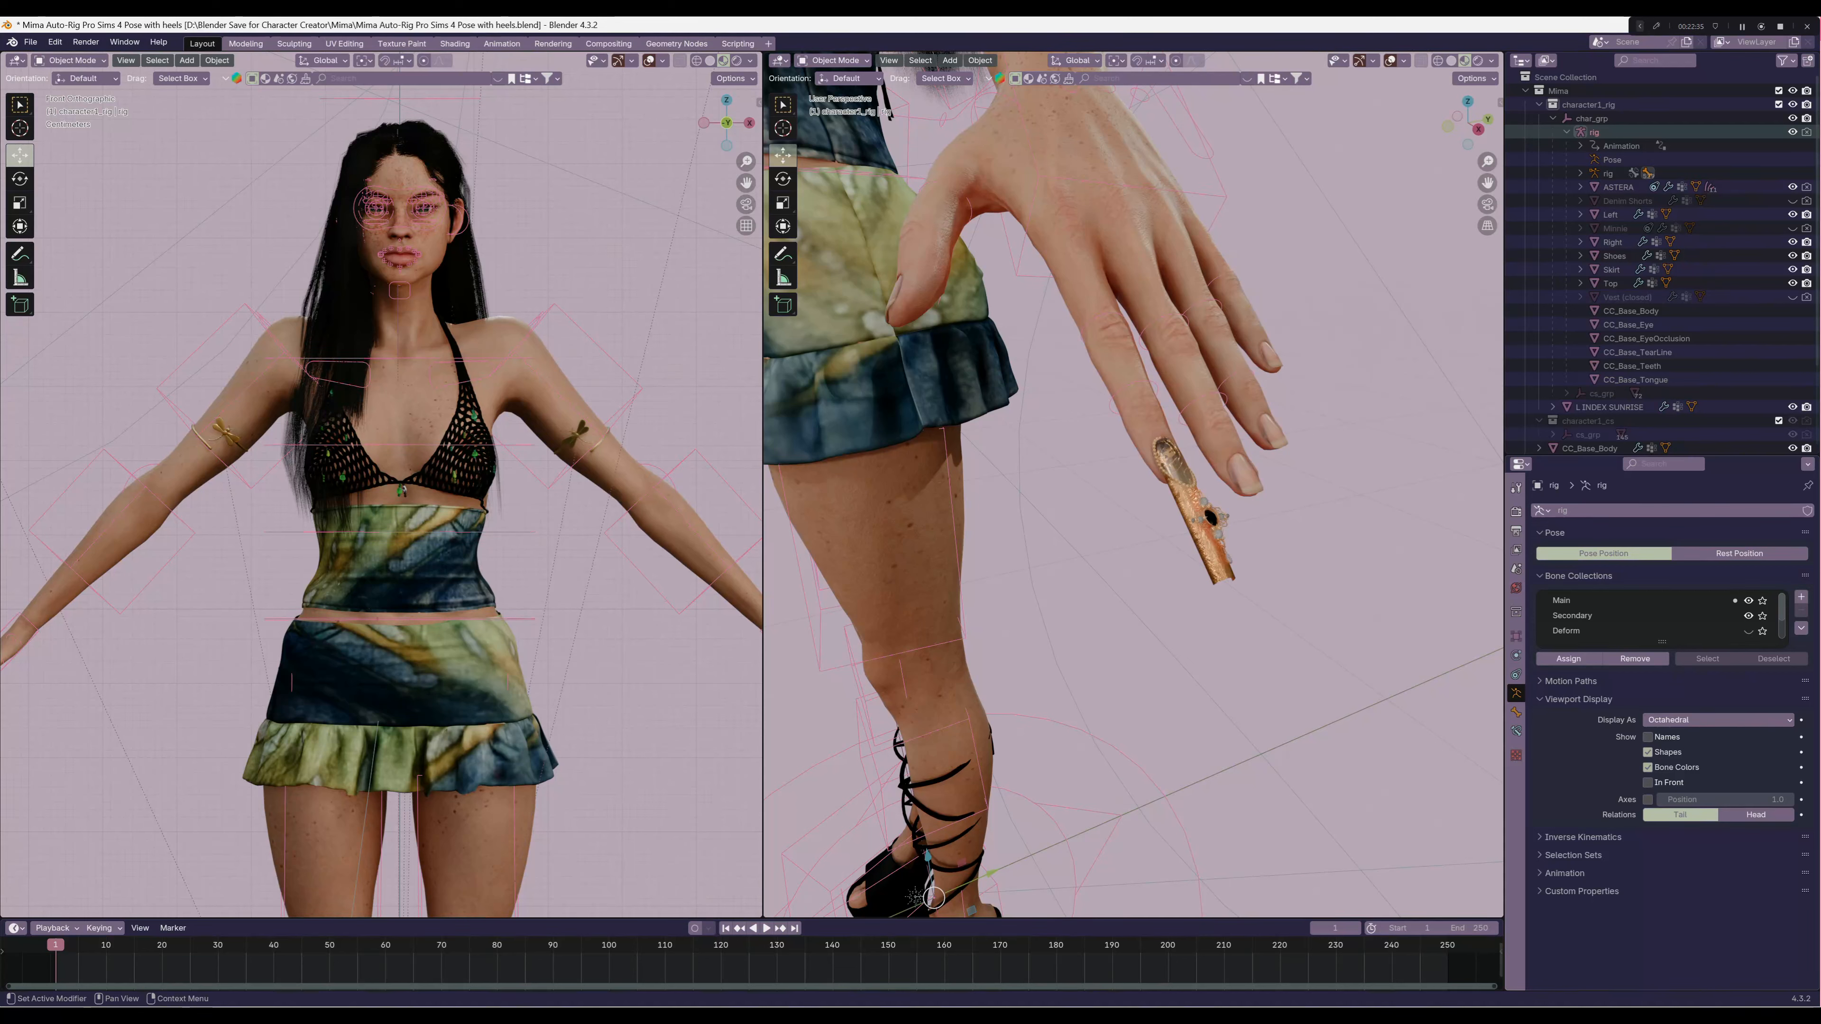
{"action": "left_click", "coordinate": [1647, 736]}
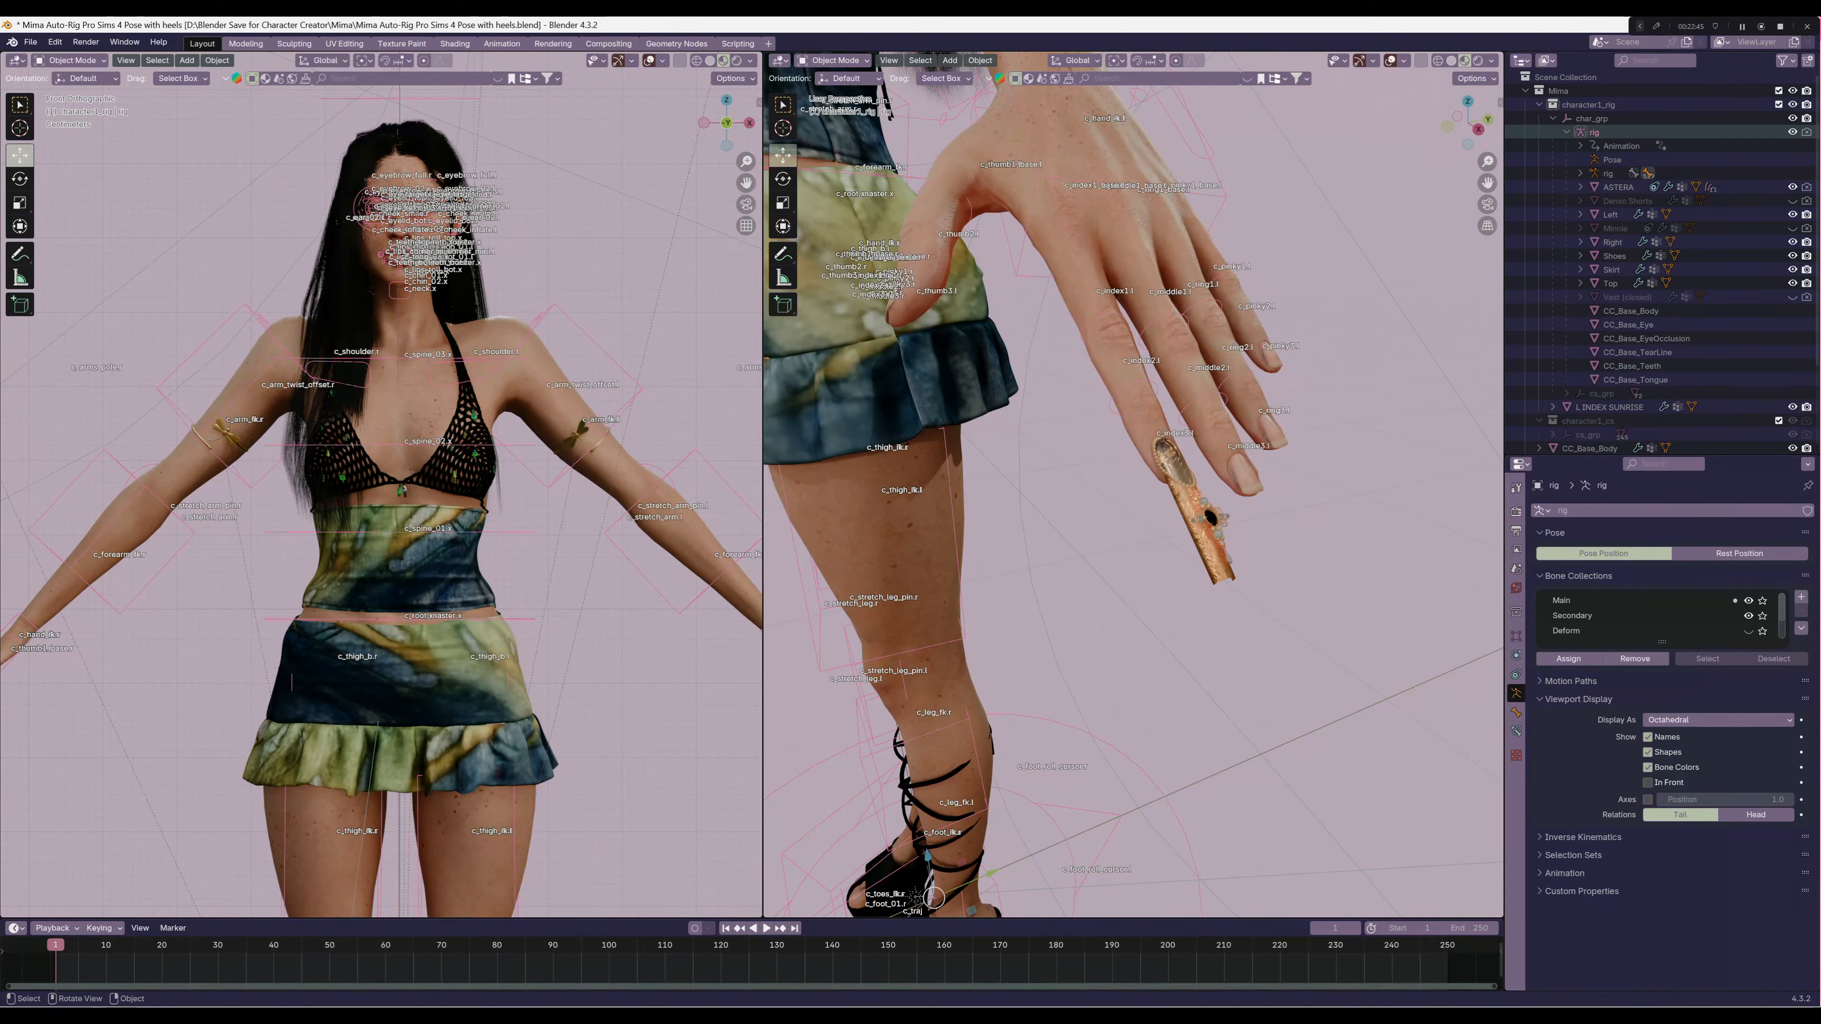
{"action": "left_click", "coordinate": [1182, 490]}
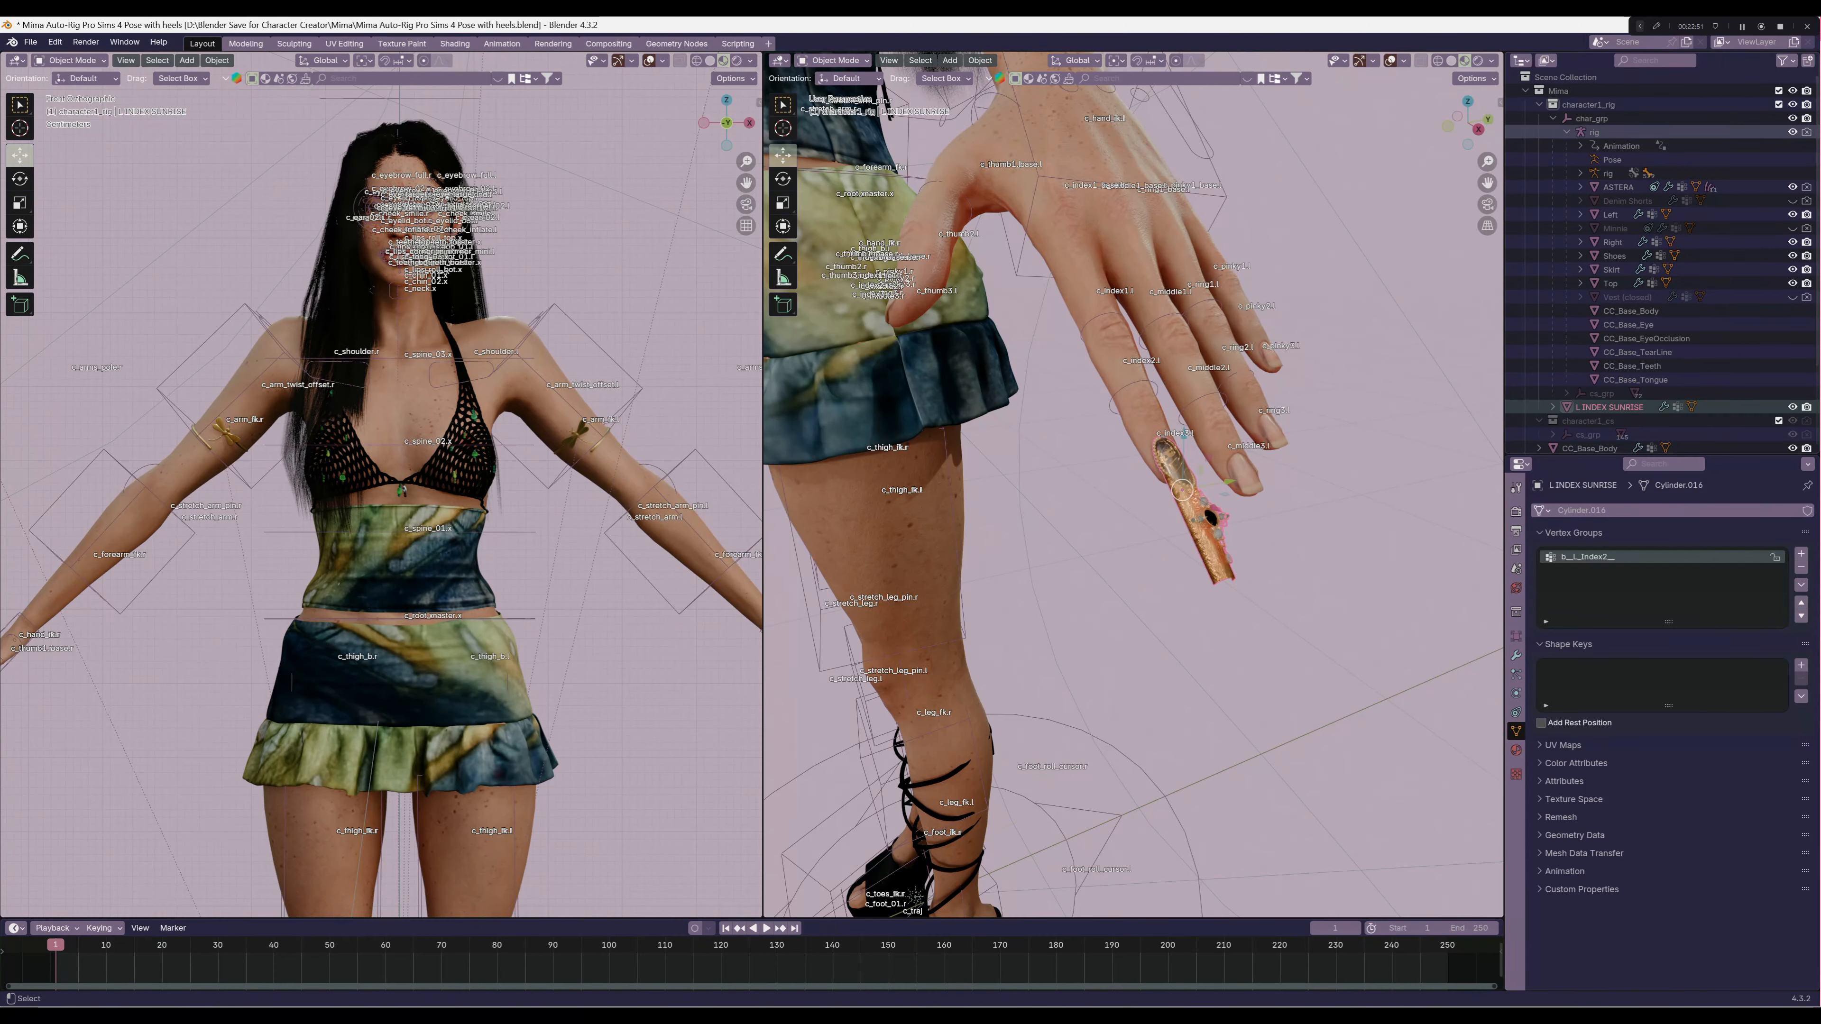
Parent the sunrise nail to the character rig with empty vertex groups
{"action": "left_click", "coordinate": [1594, 132]}
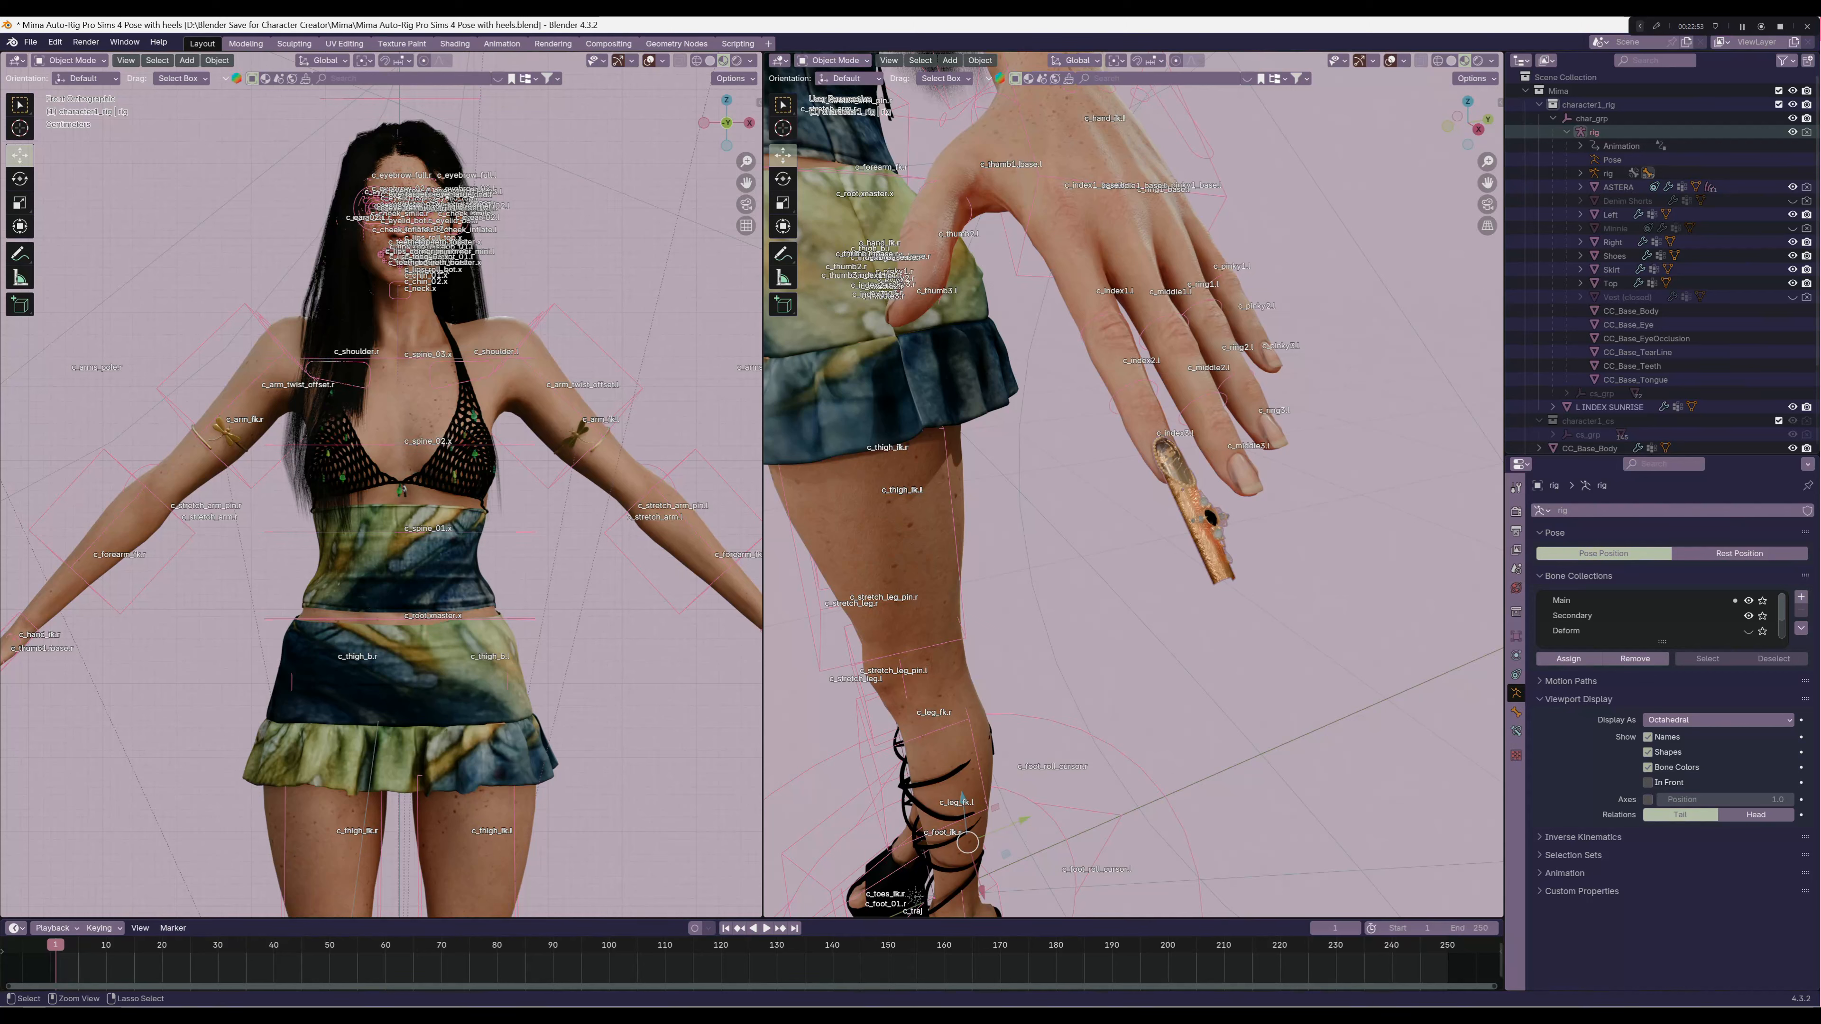
{"action": "key", "text": "ctrl+p"}
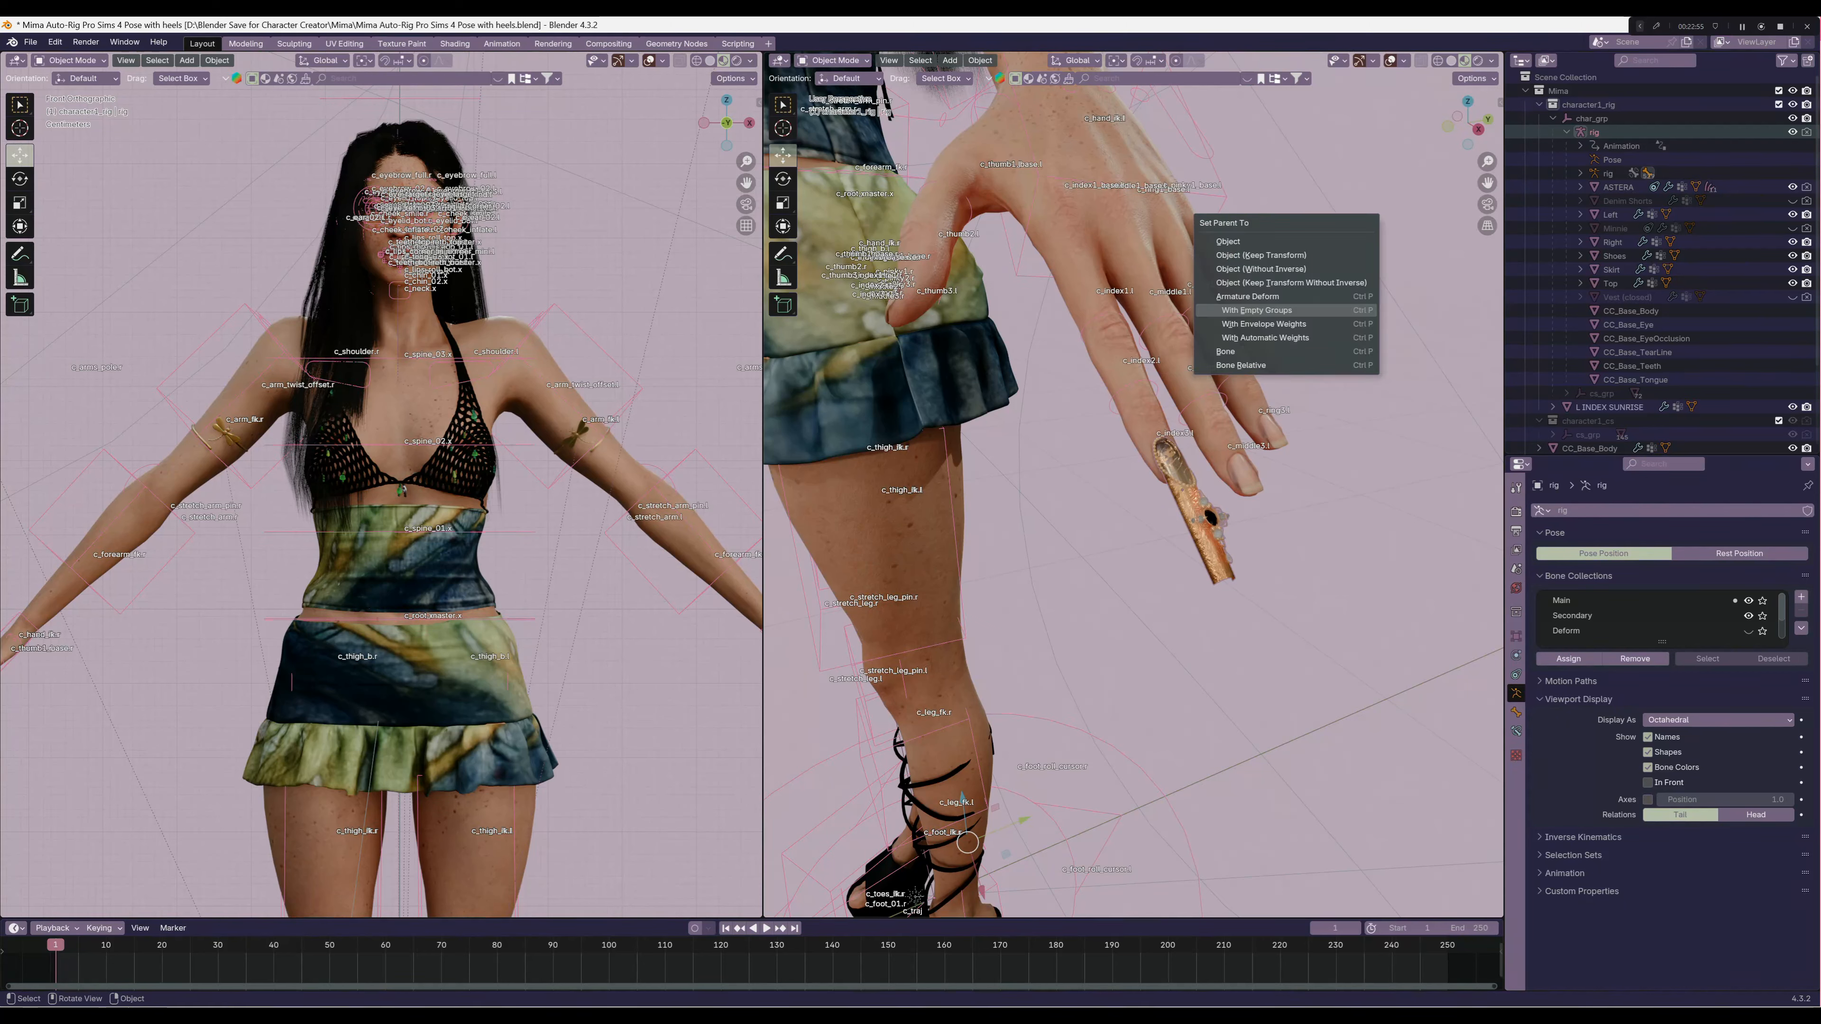
{"action": "left_click", "coordinate": [1339, 310]}
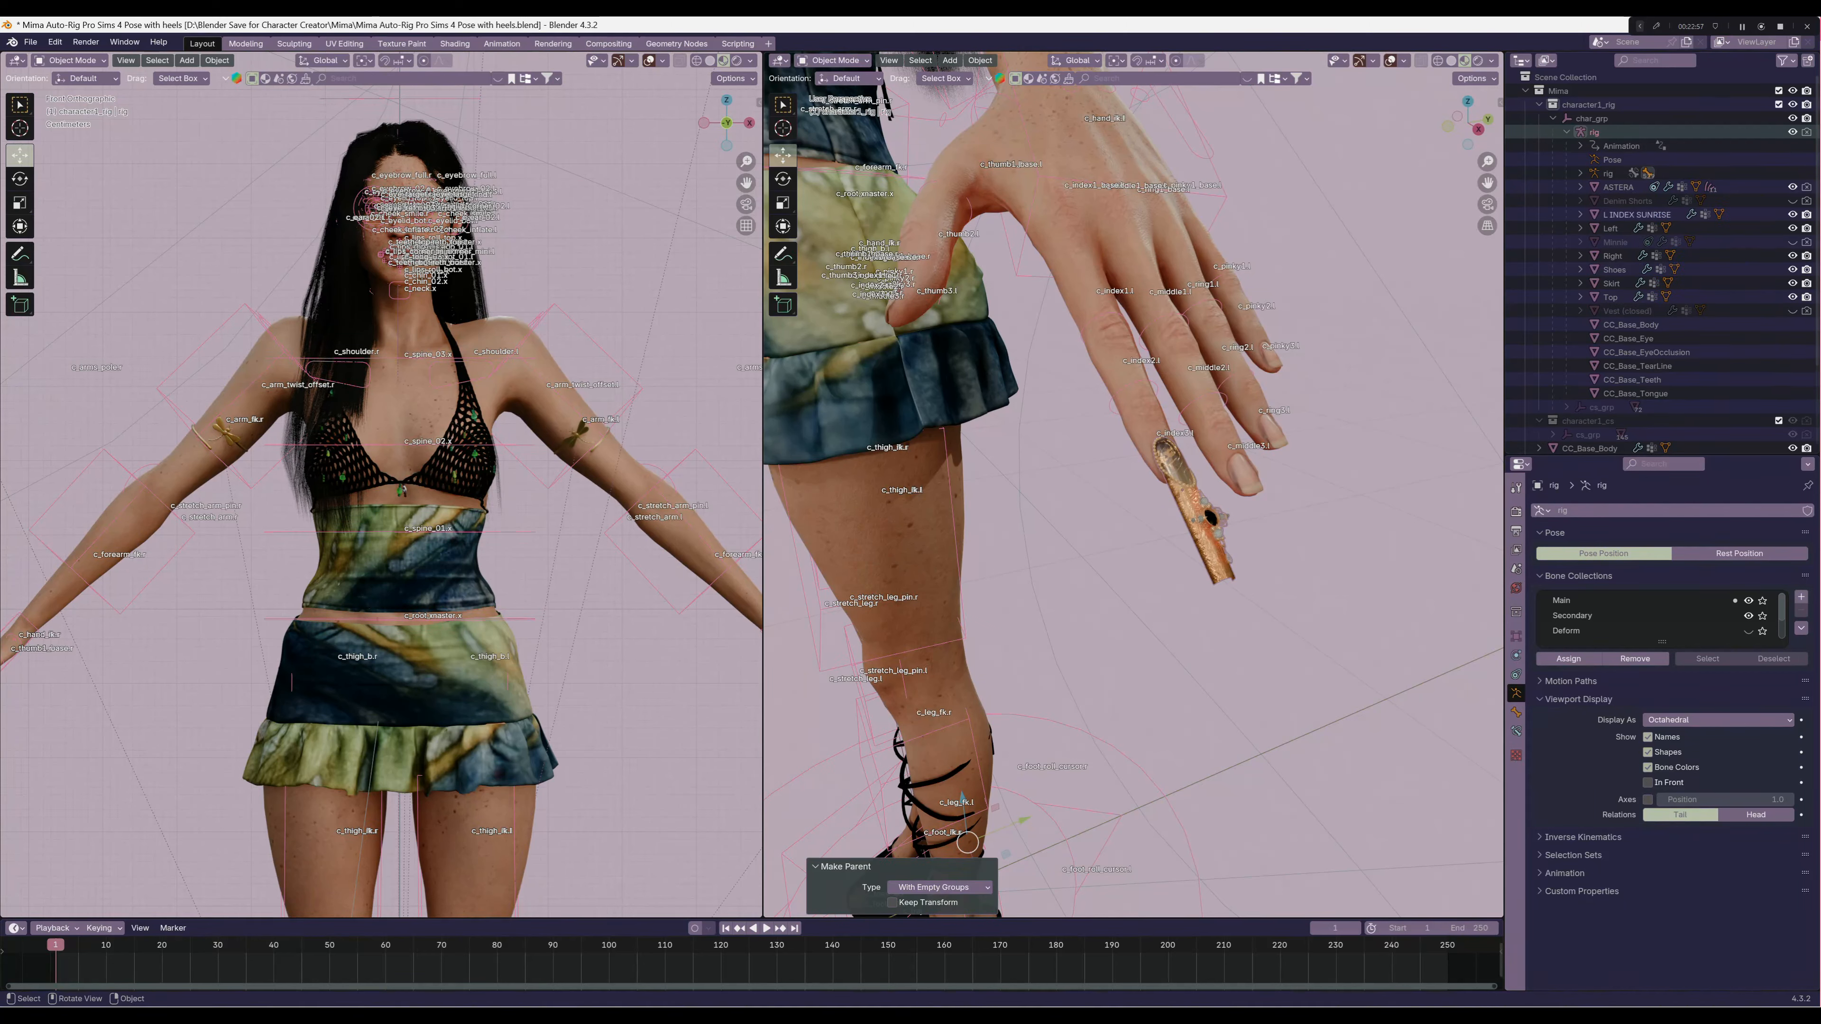
Apply the sunrise nail's Armature.001 modifier and set rig as the object of its remaining Armature modifier
{"action": "left_click", "coordinate": [1199, 514]}
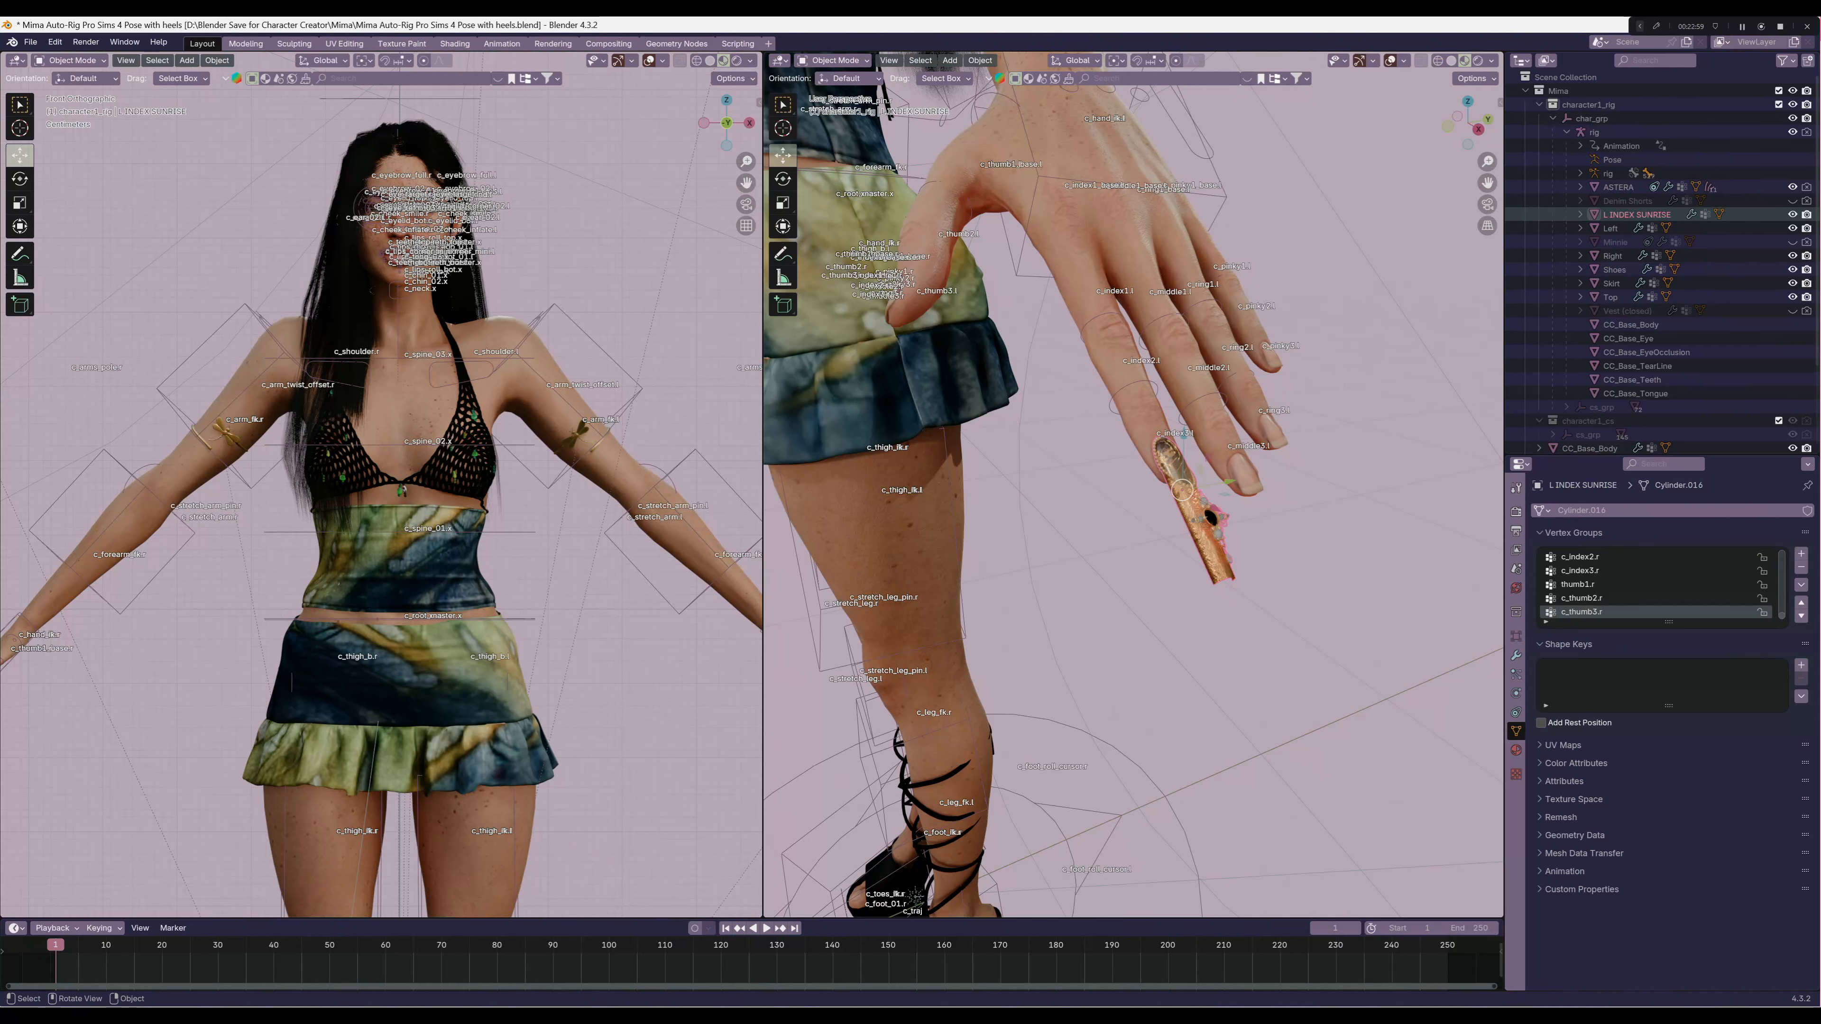
{"action": "left_click", "coordinate": [1516, 654]}
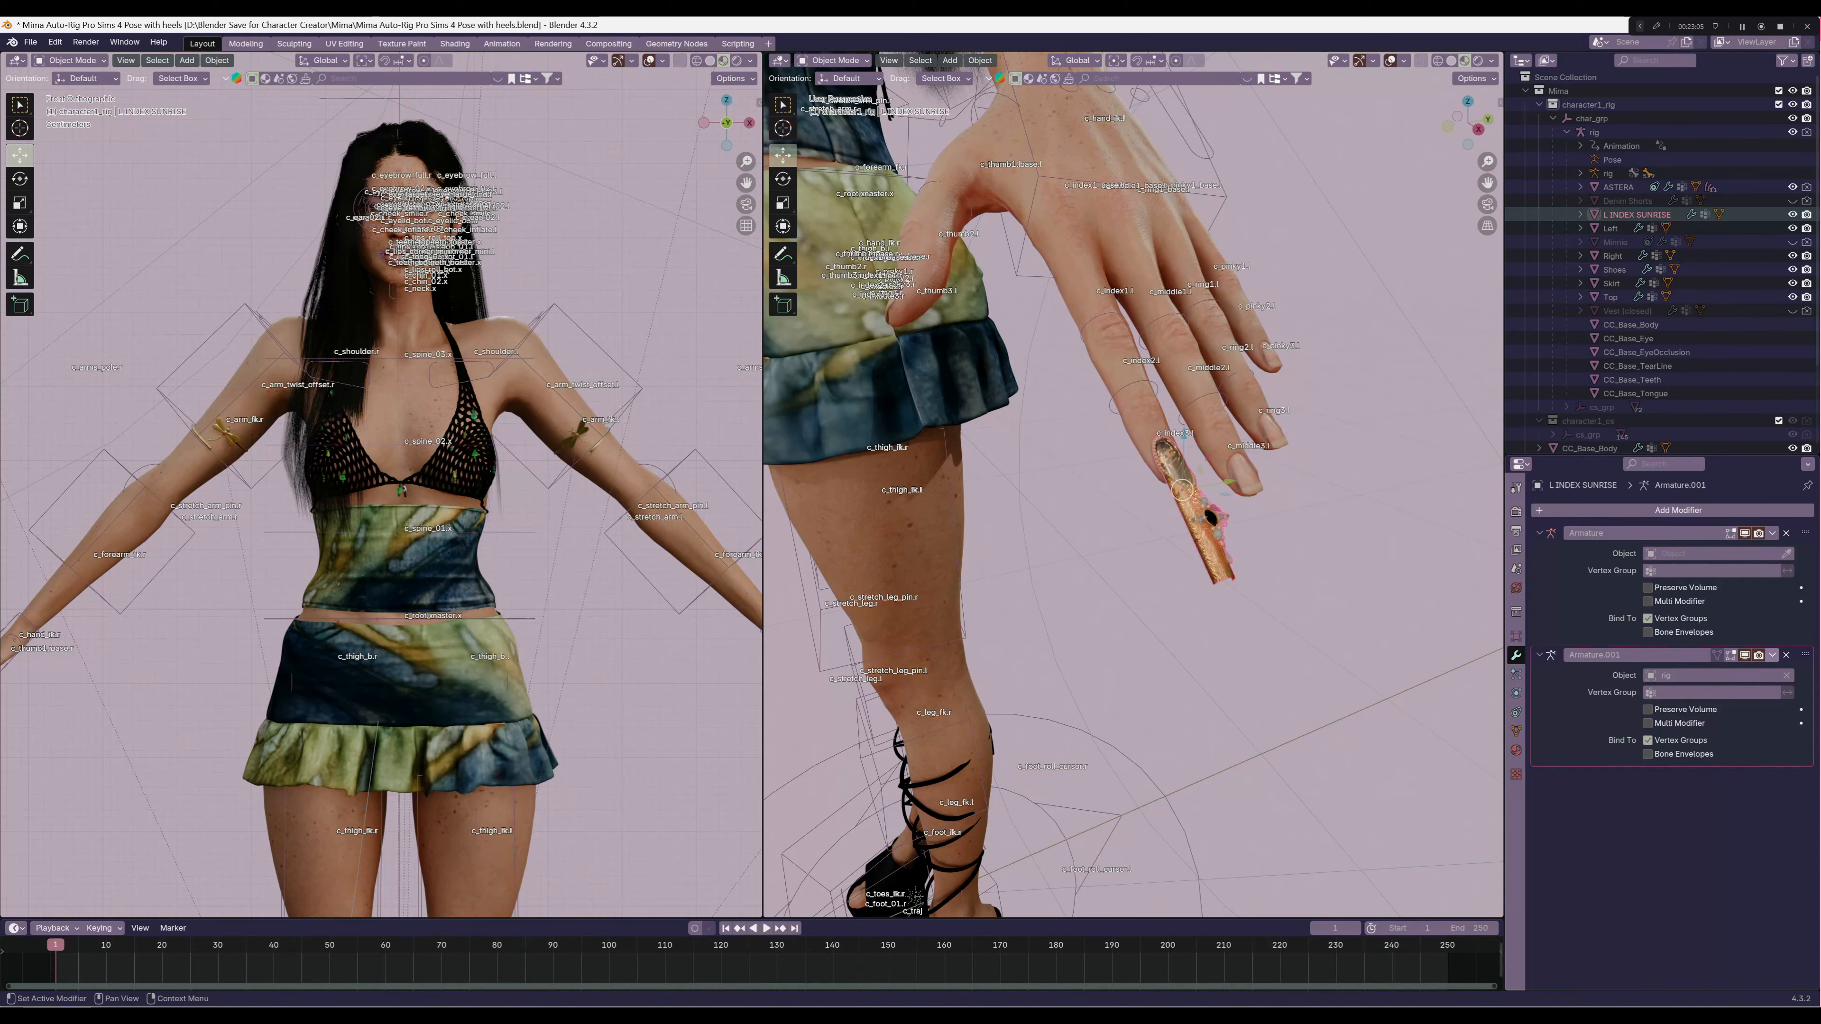
{"action": "left_click", "coordinate": [1773, 655]}
{"action": "left_click", "coordinate": [1720, 671]}
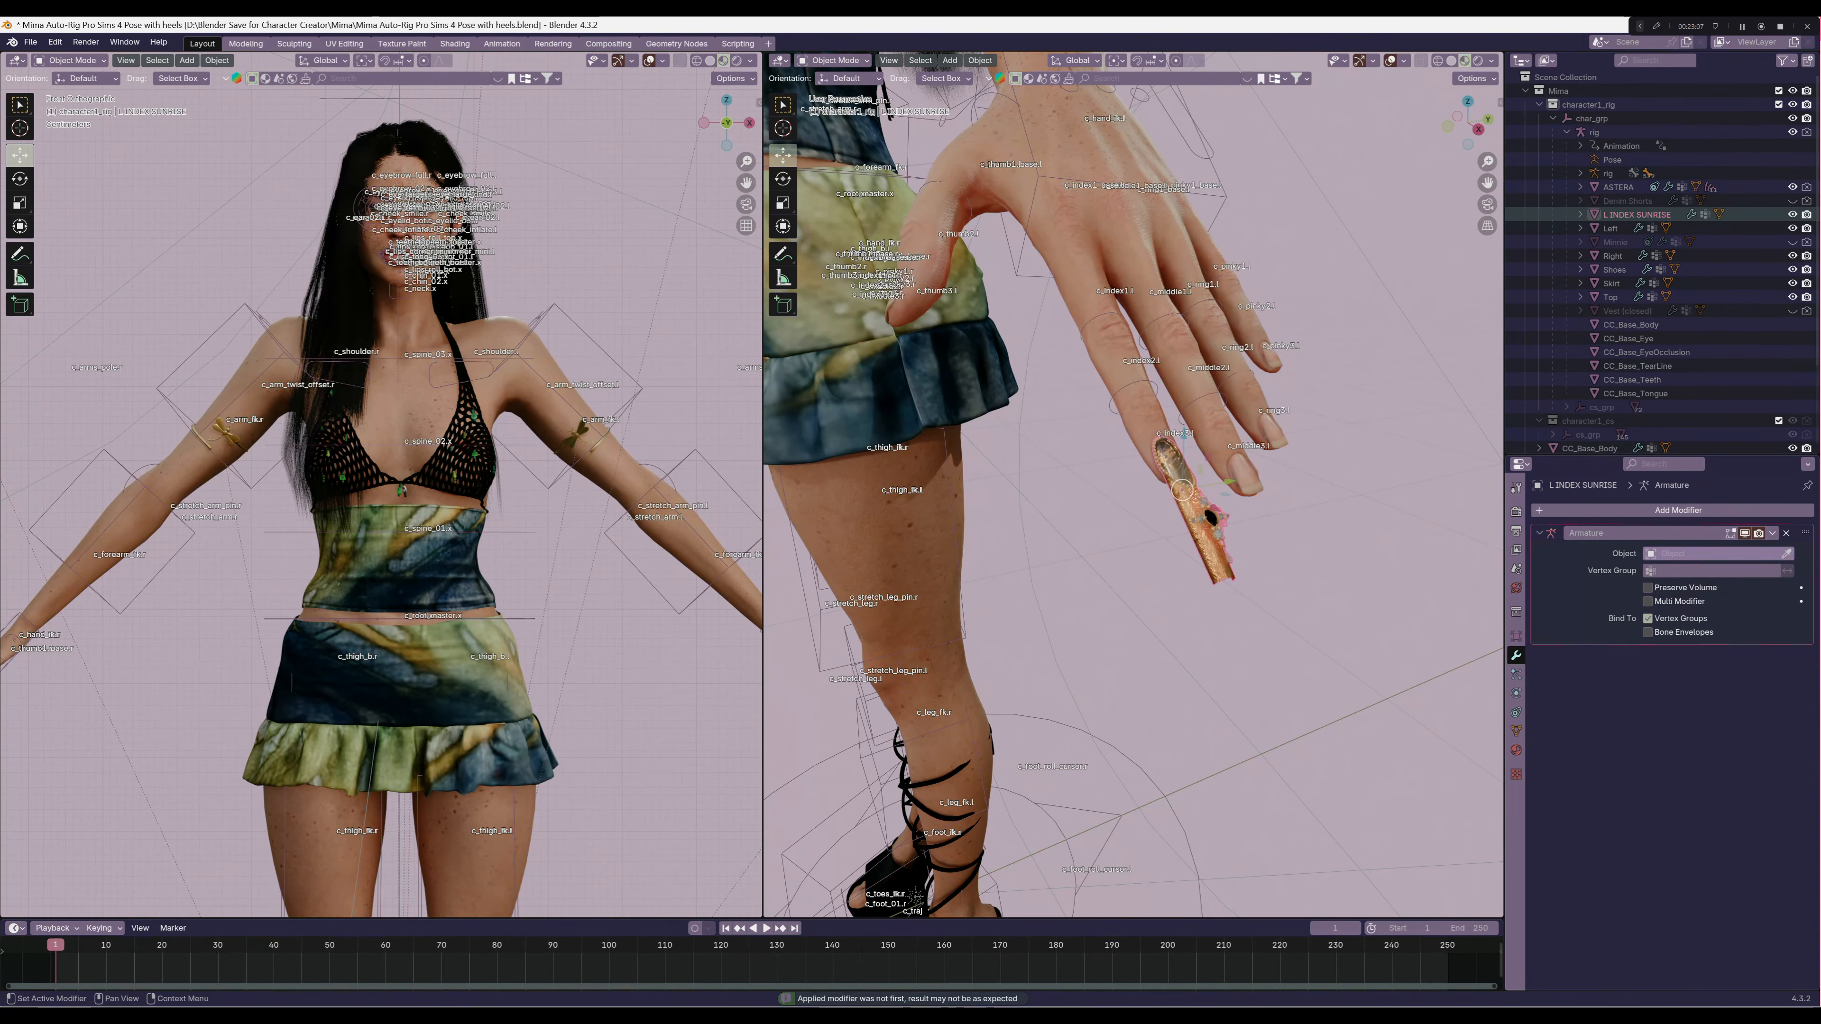
{"action": "left_click", "coordinate": [1714, 553]}
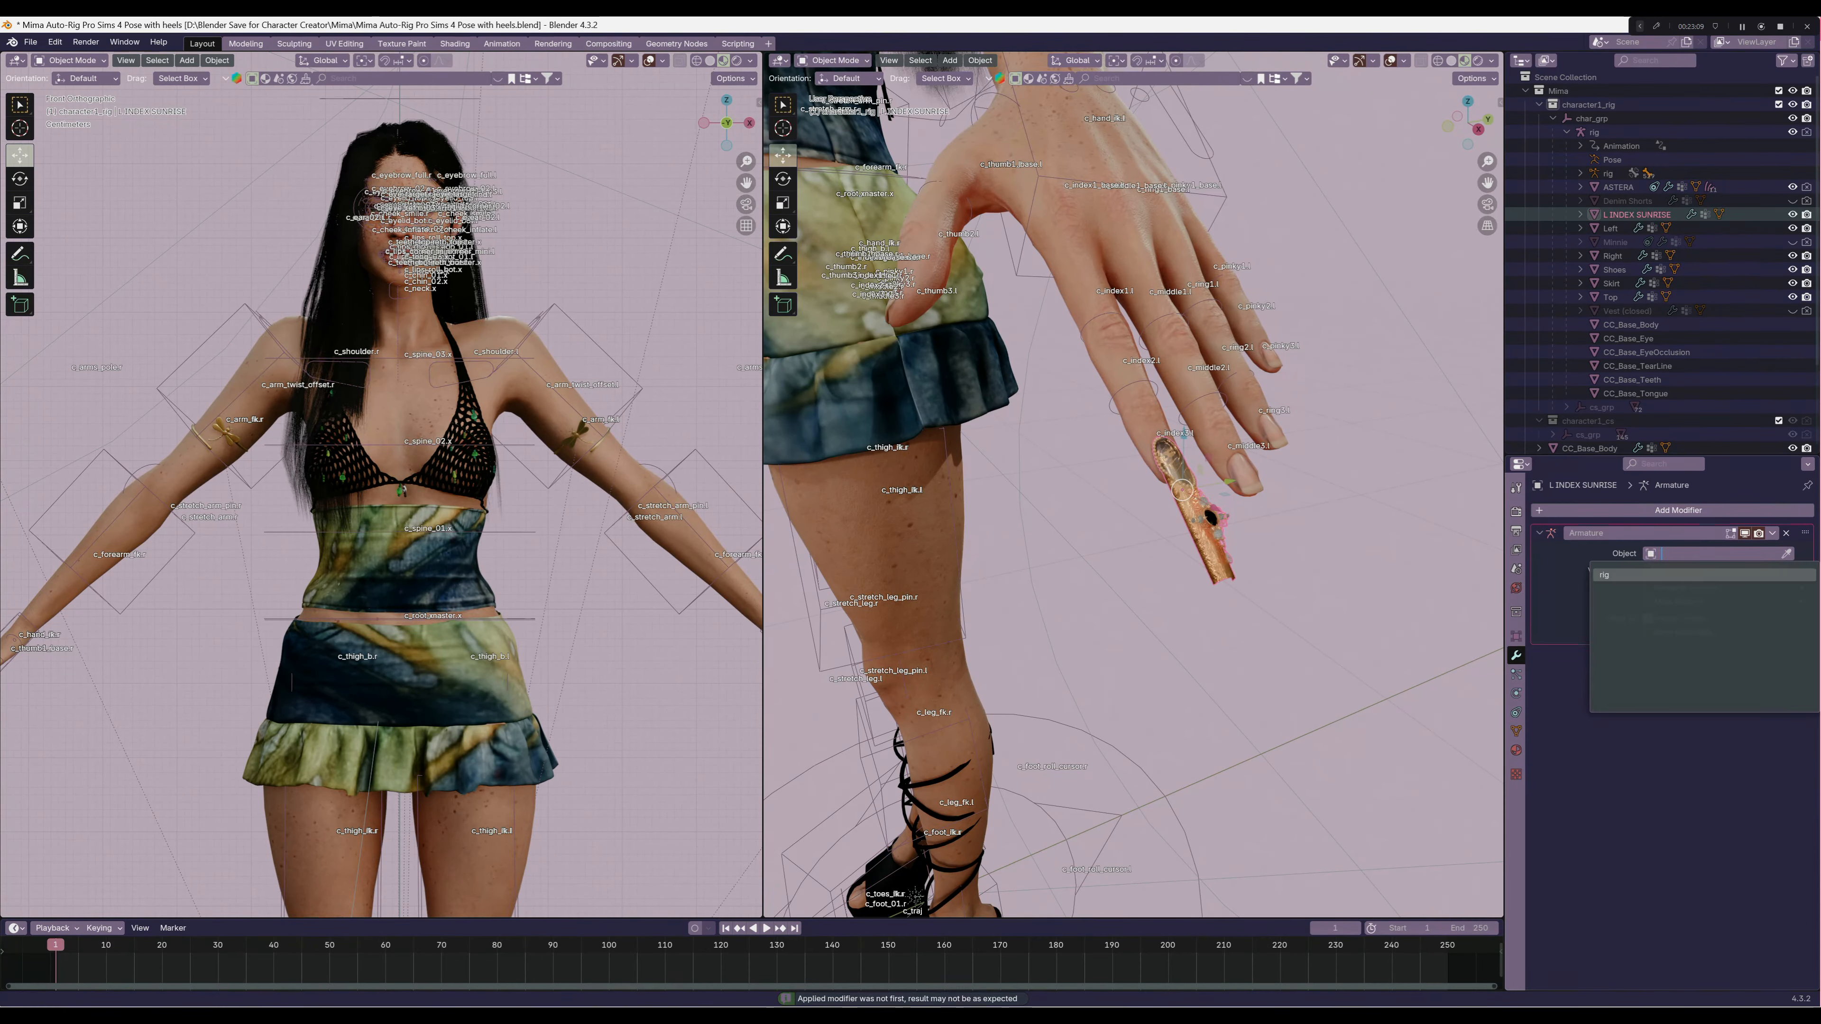
{"action": "left_click", "coordinate": [1621, 575]}
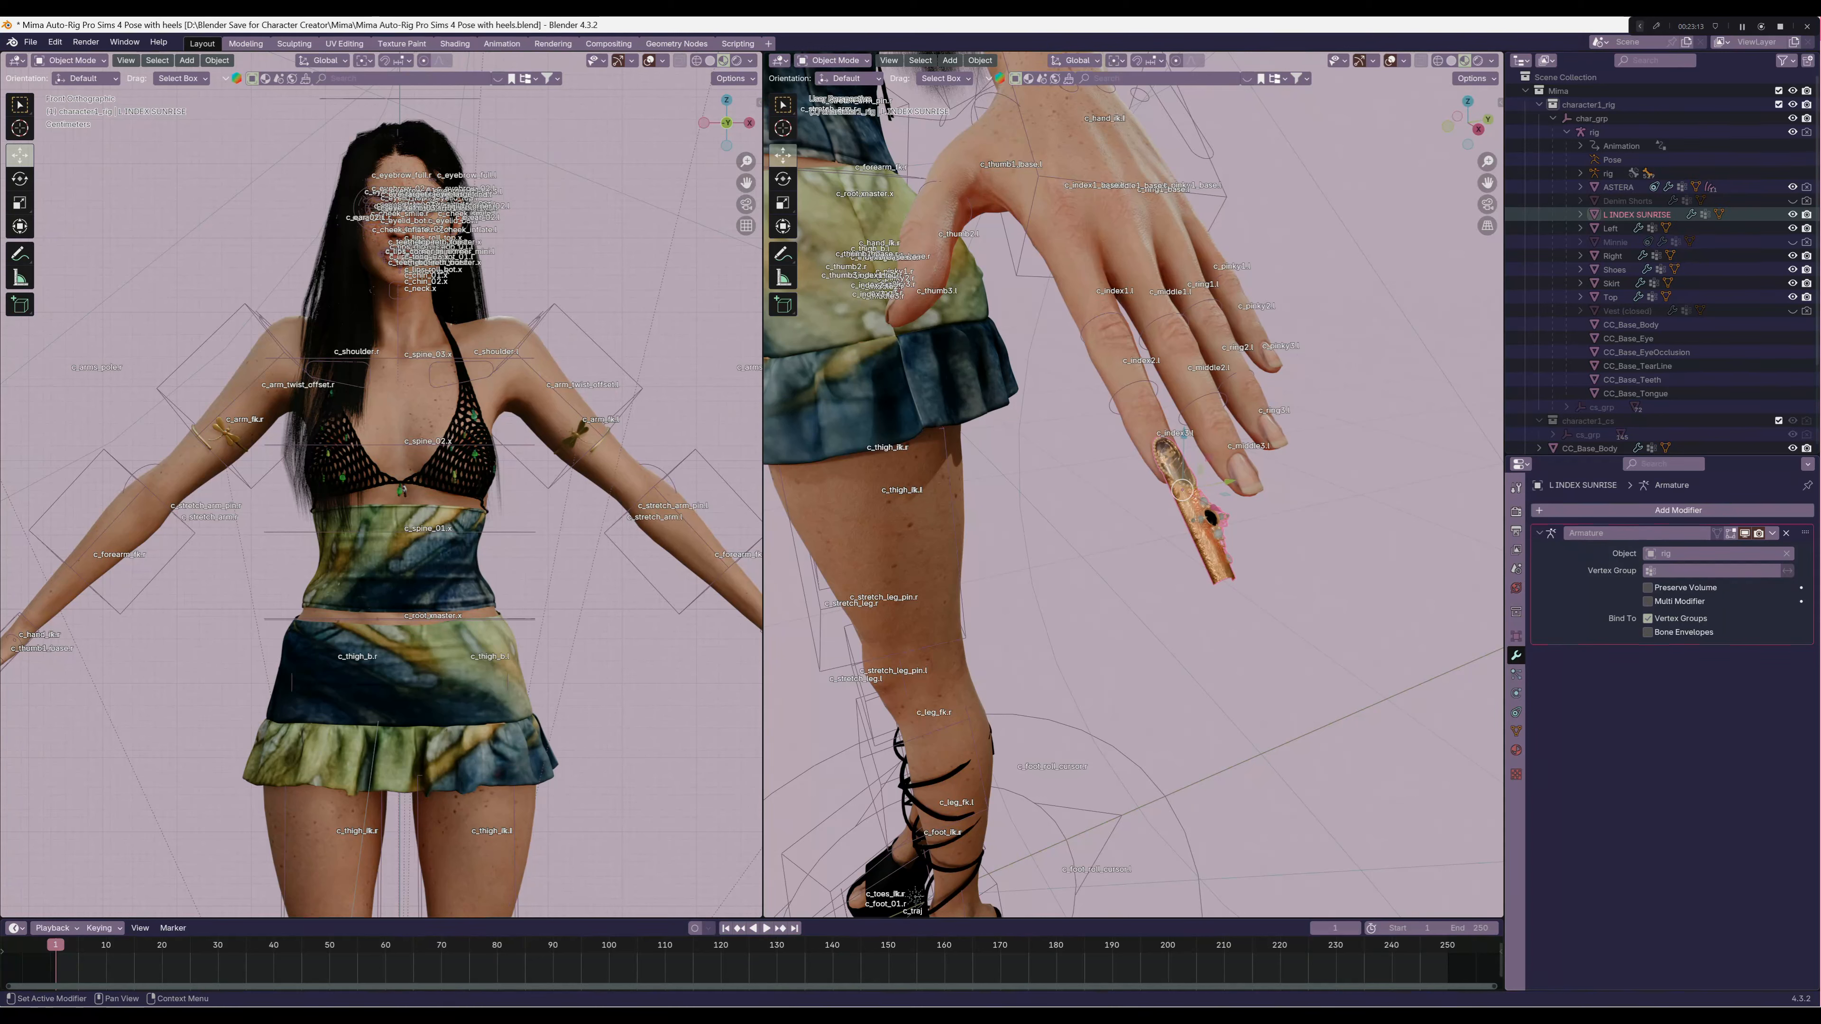
Add an Armature object constraint to the sunrise nail with rig as its target
{"action": "left_click", "coordinate": [1516, 693]}
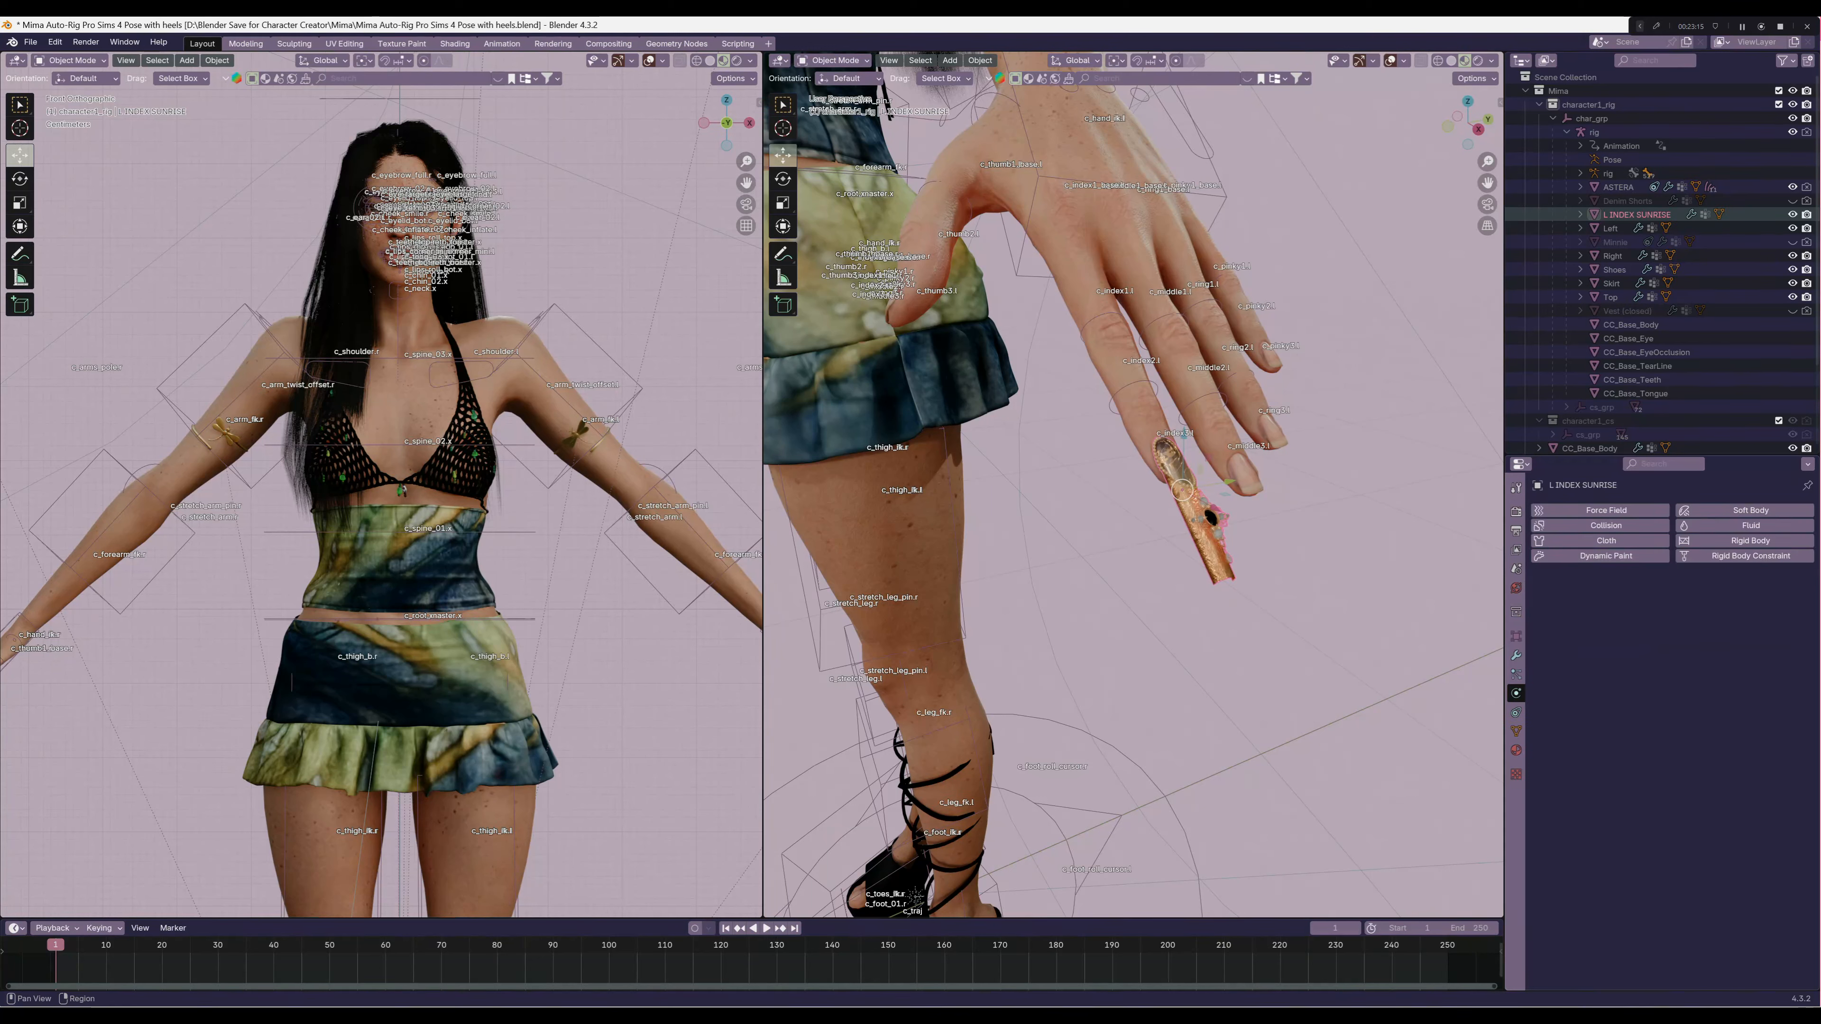
{"action": "left_click", "coordinate": [1517, 713]}
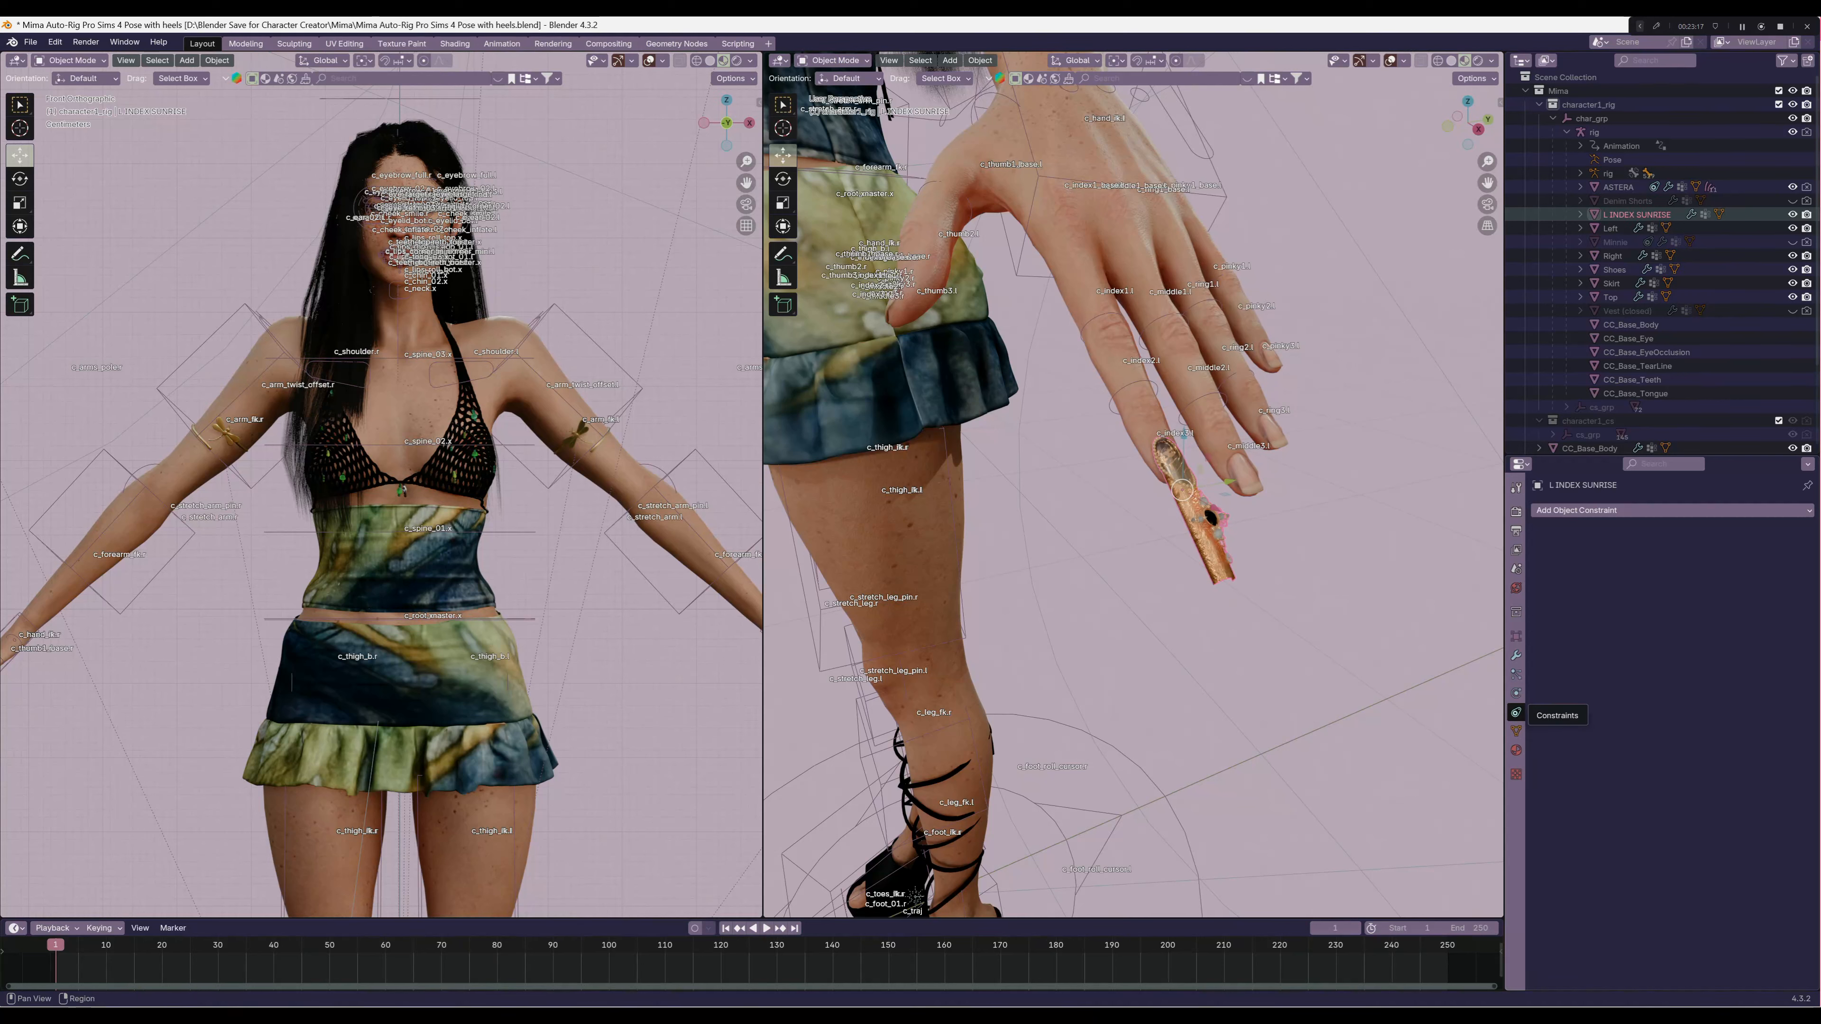
{"action": "left_click", "coordinate": [1614, 510]}
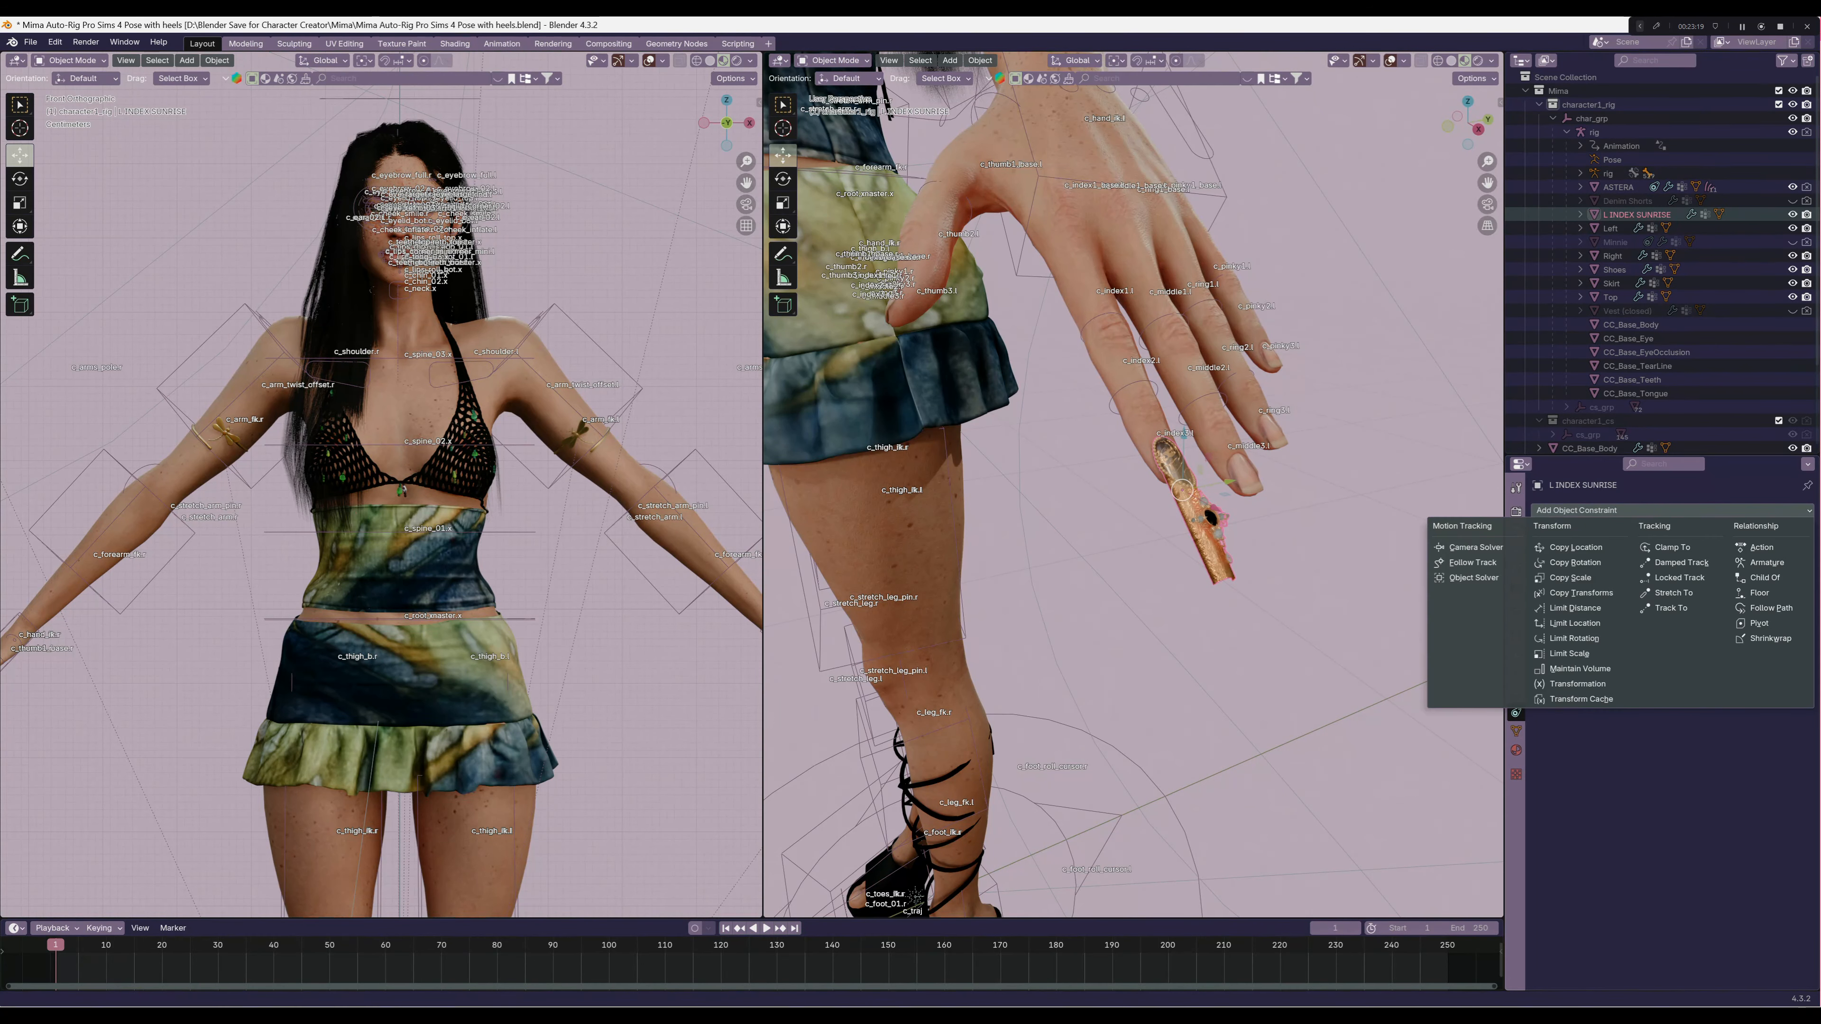
{"action": "left_click", "coordinate": [1766, 562]}
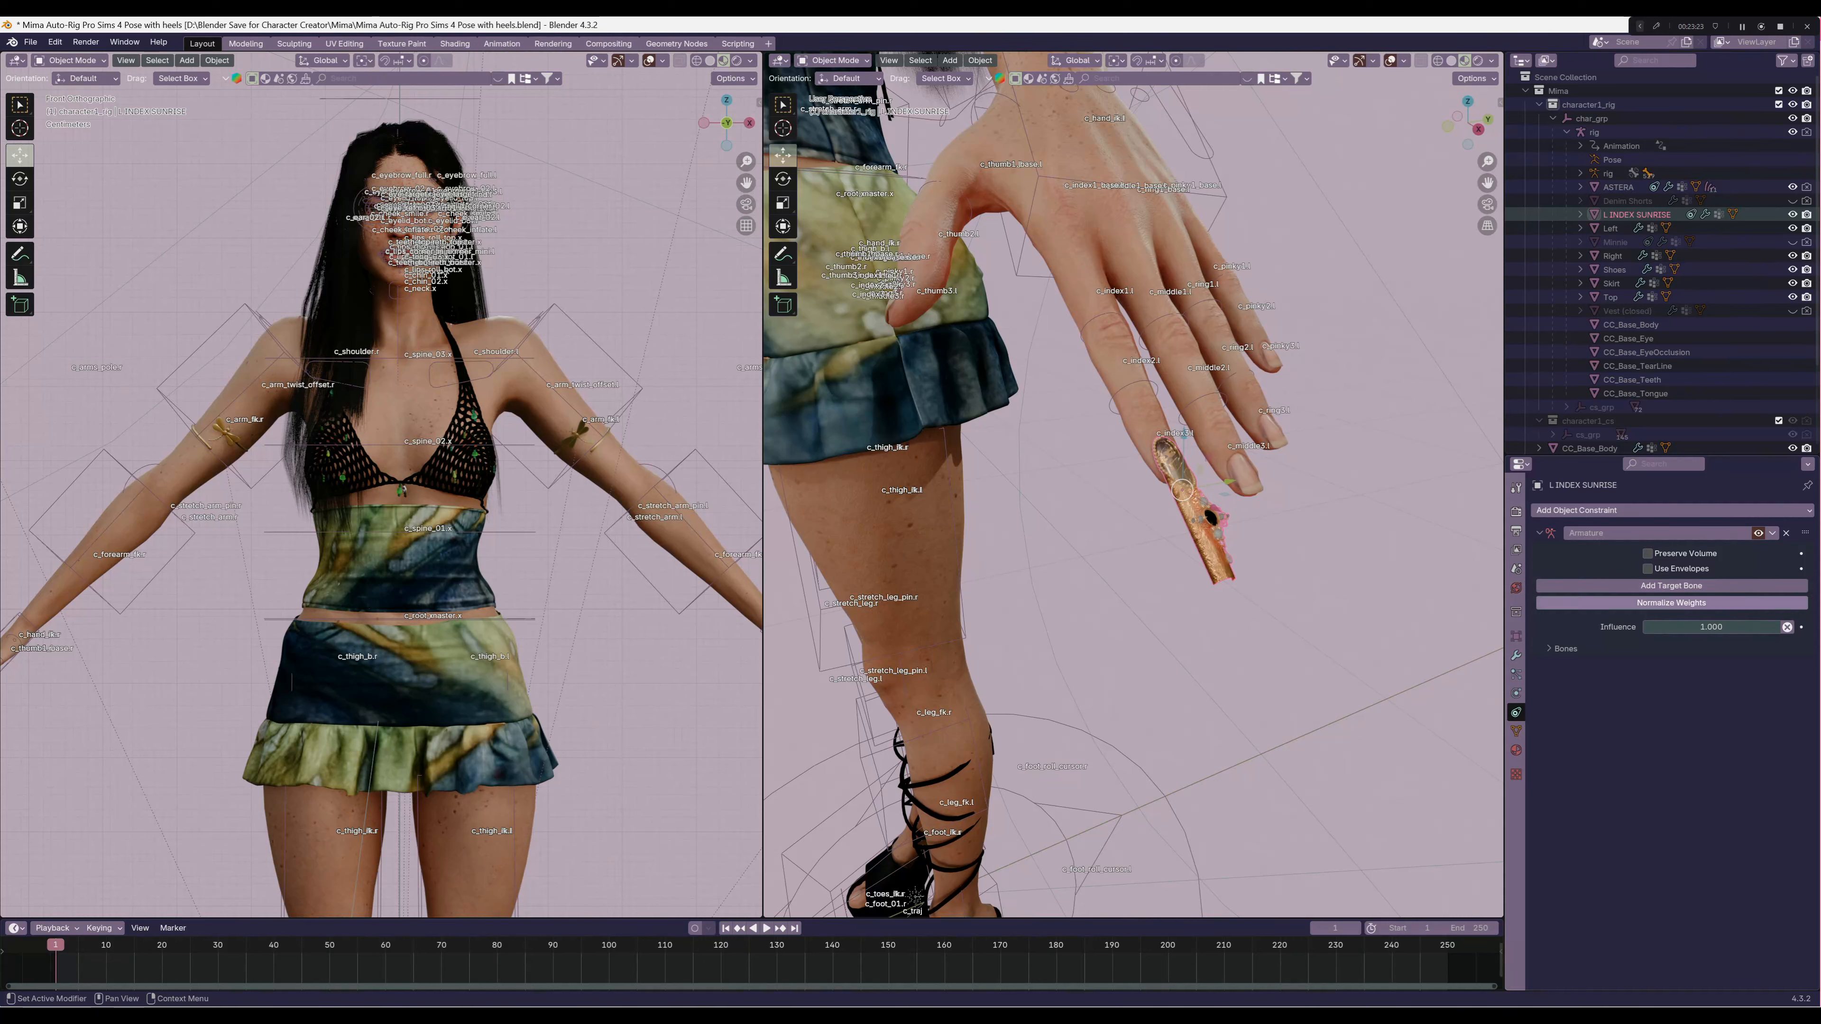
{"action": "left_click", "coordinate": [1671, 585]}
{"action": "left_click", "coordinate": [1589, 672]}
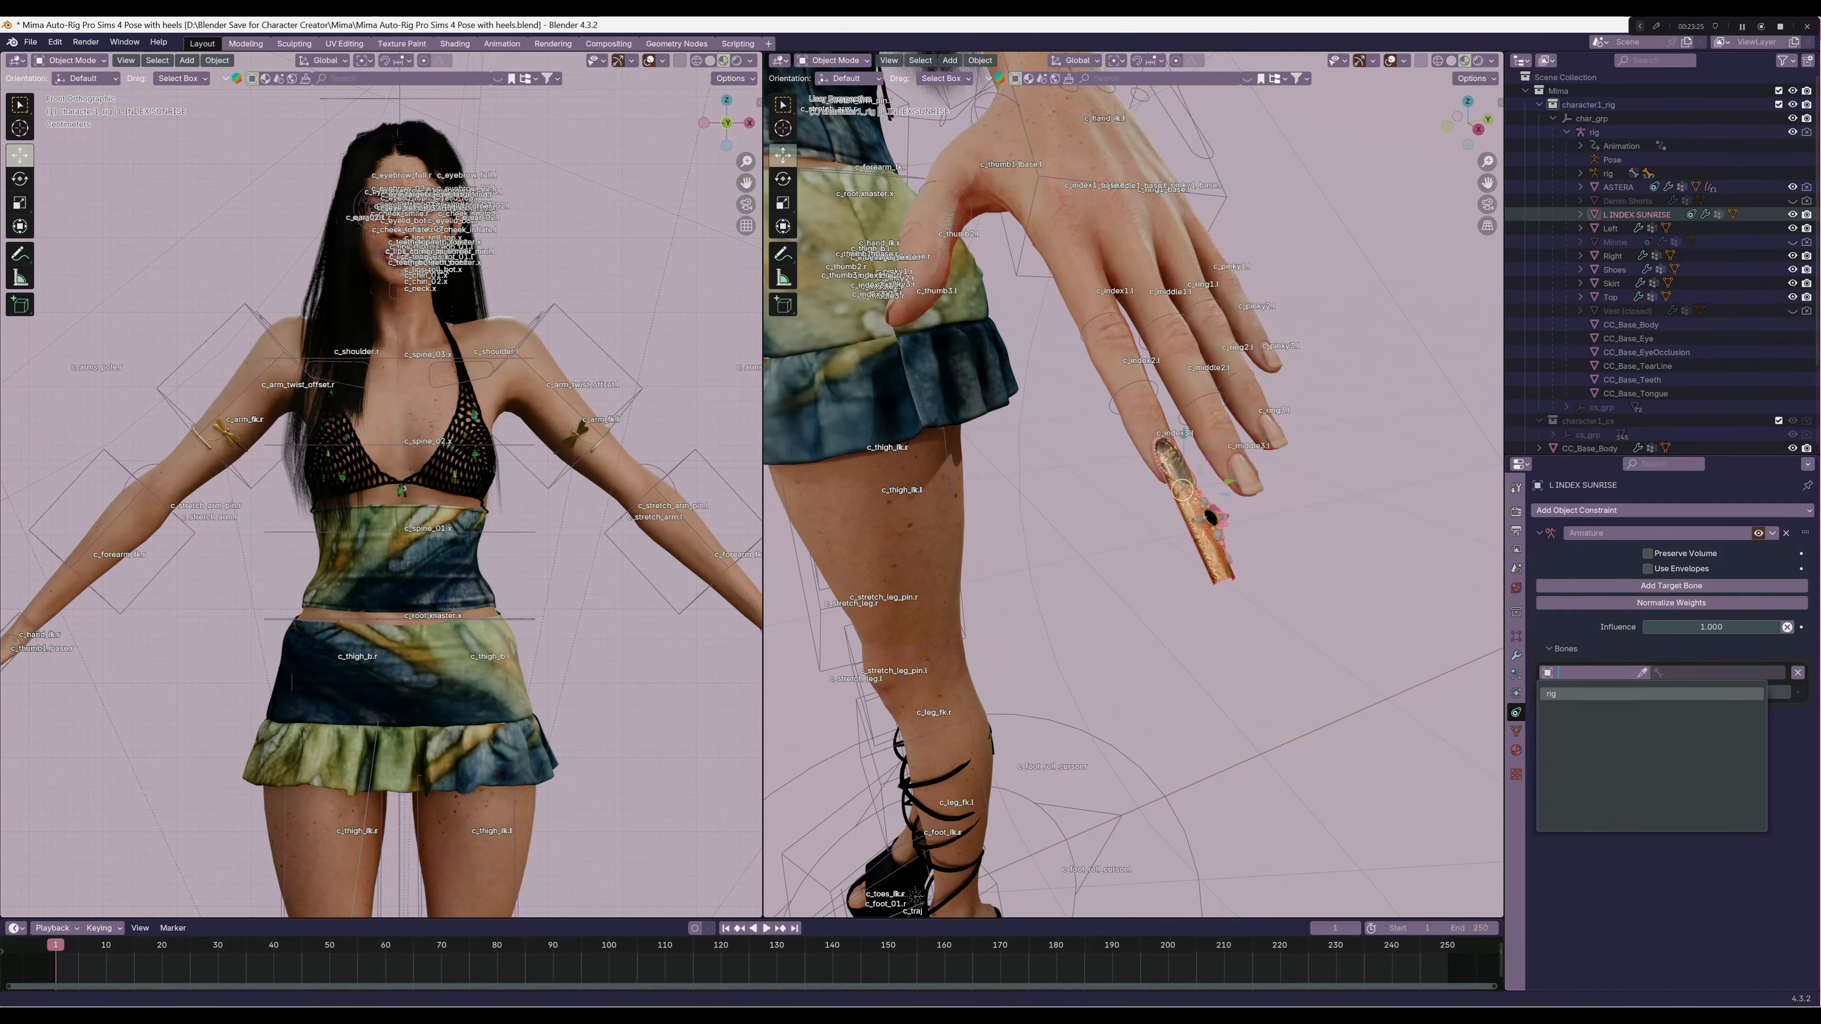
{"action": "left_click", "coordinate": [1592, 693]}
Set the target bone of the nail's Armature constraint to c_index3.l
{"action": "left_click", "coordinate": [1720, 672]}
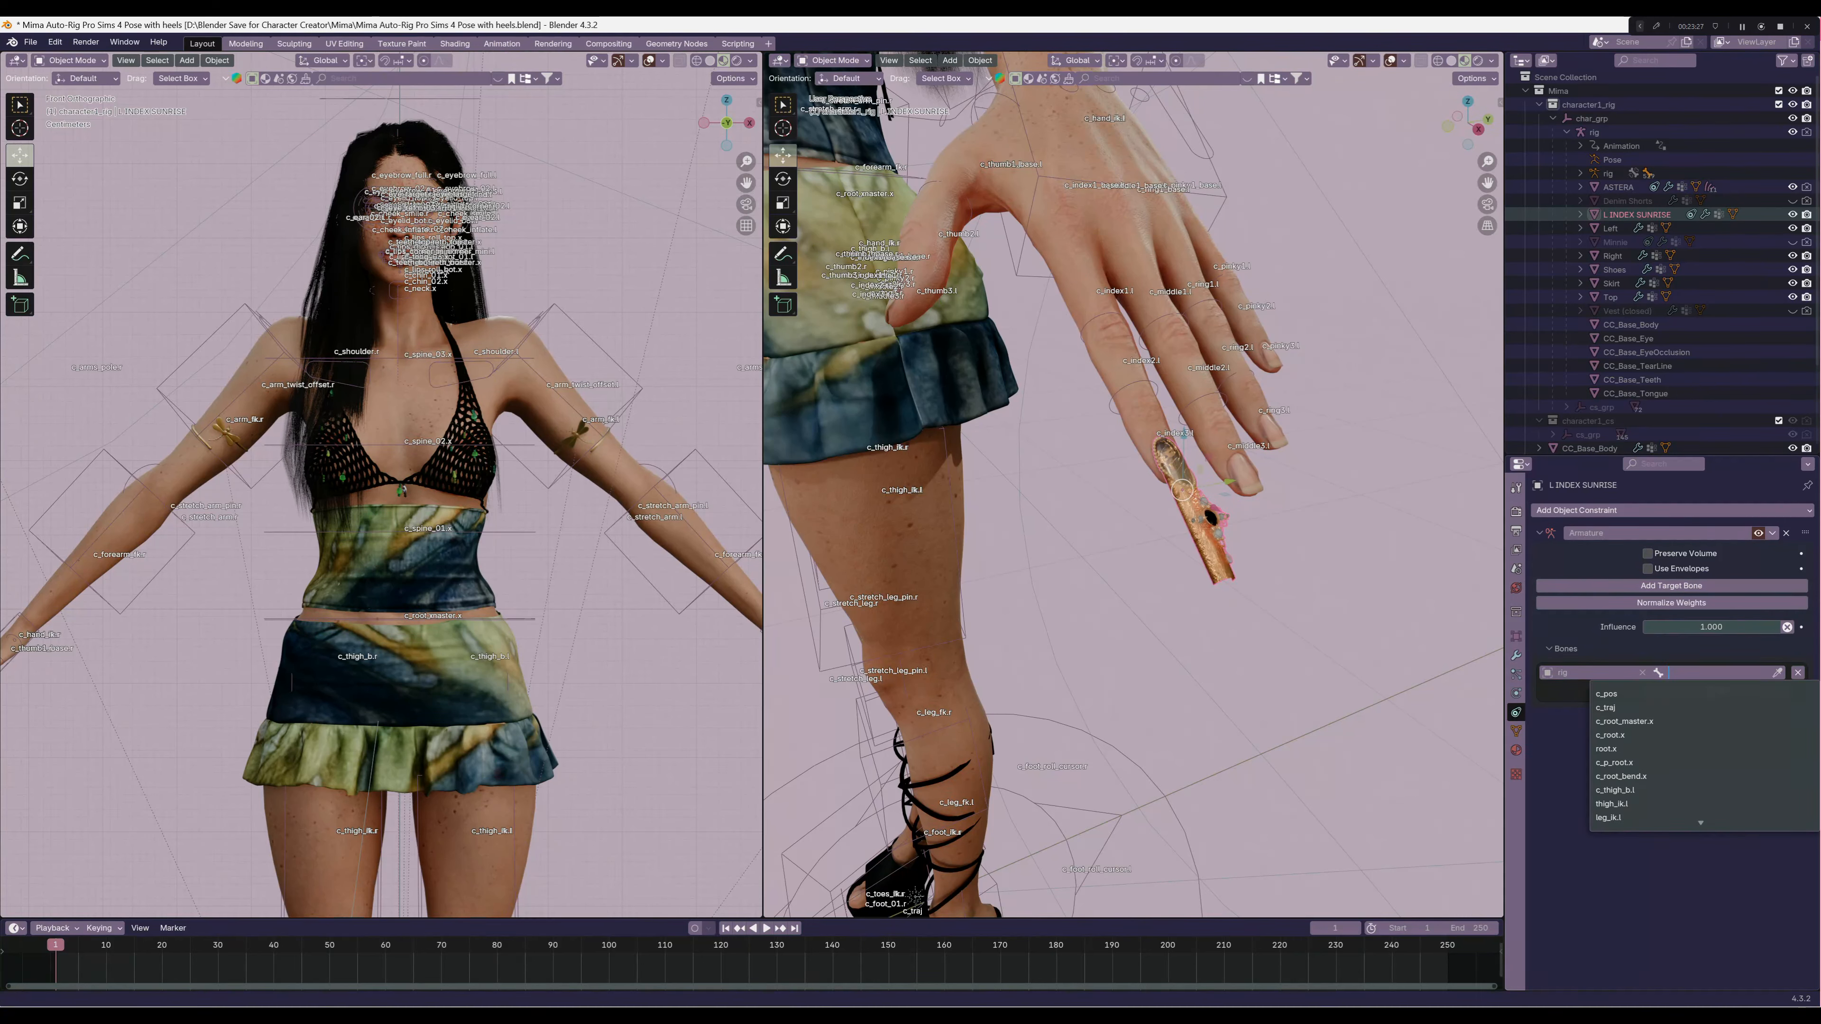
{"action": "type", "text": "index"}
{"action": "key", "text": "Down"}
{"action": "key", "text": "Down"}
{"action": "key", "text": "Down"}
{"action": "key", "text": "Down"}
{"action": "key", "text": "Down"}
{"action": "key", "text": "Down"}
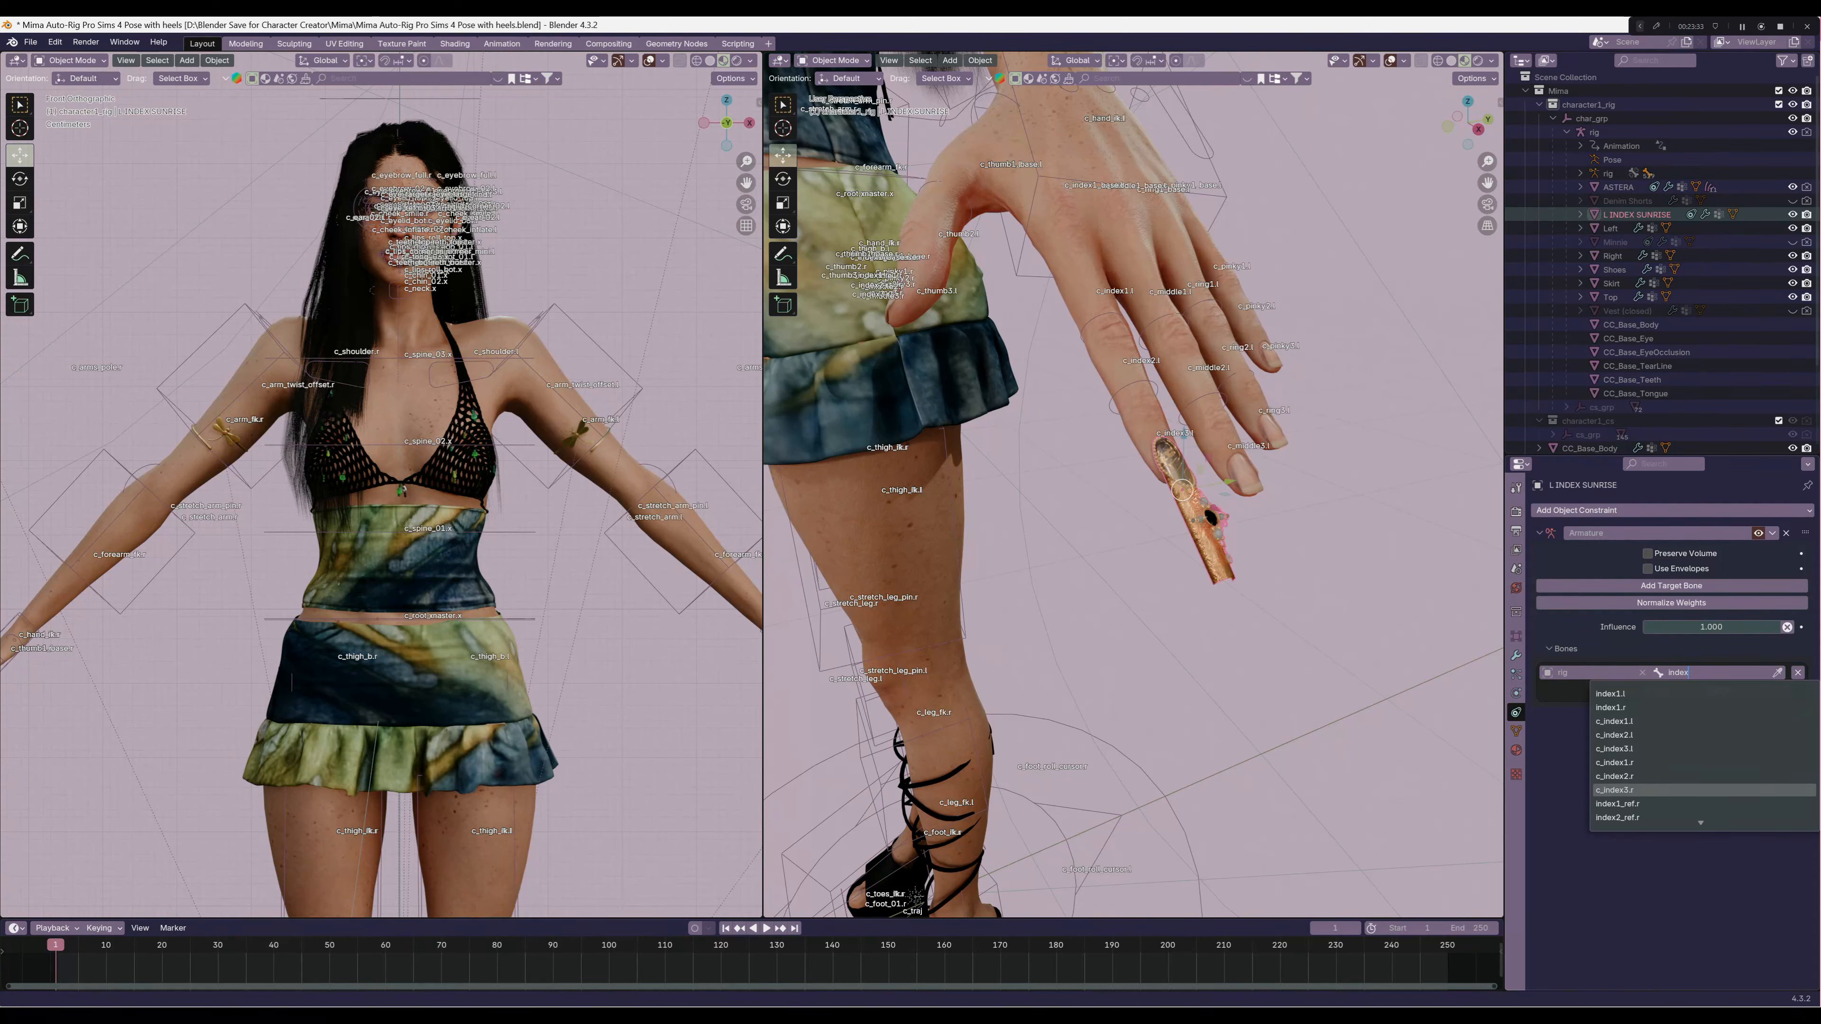
{"action": "key", "text": "Up"}
{"action": "key", "text": "Up"}
{"action": "key", "text": "Up"}
{"action": "key", "text": "Return"}
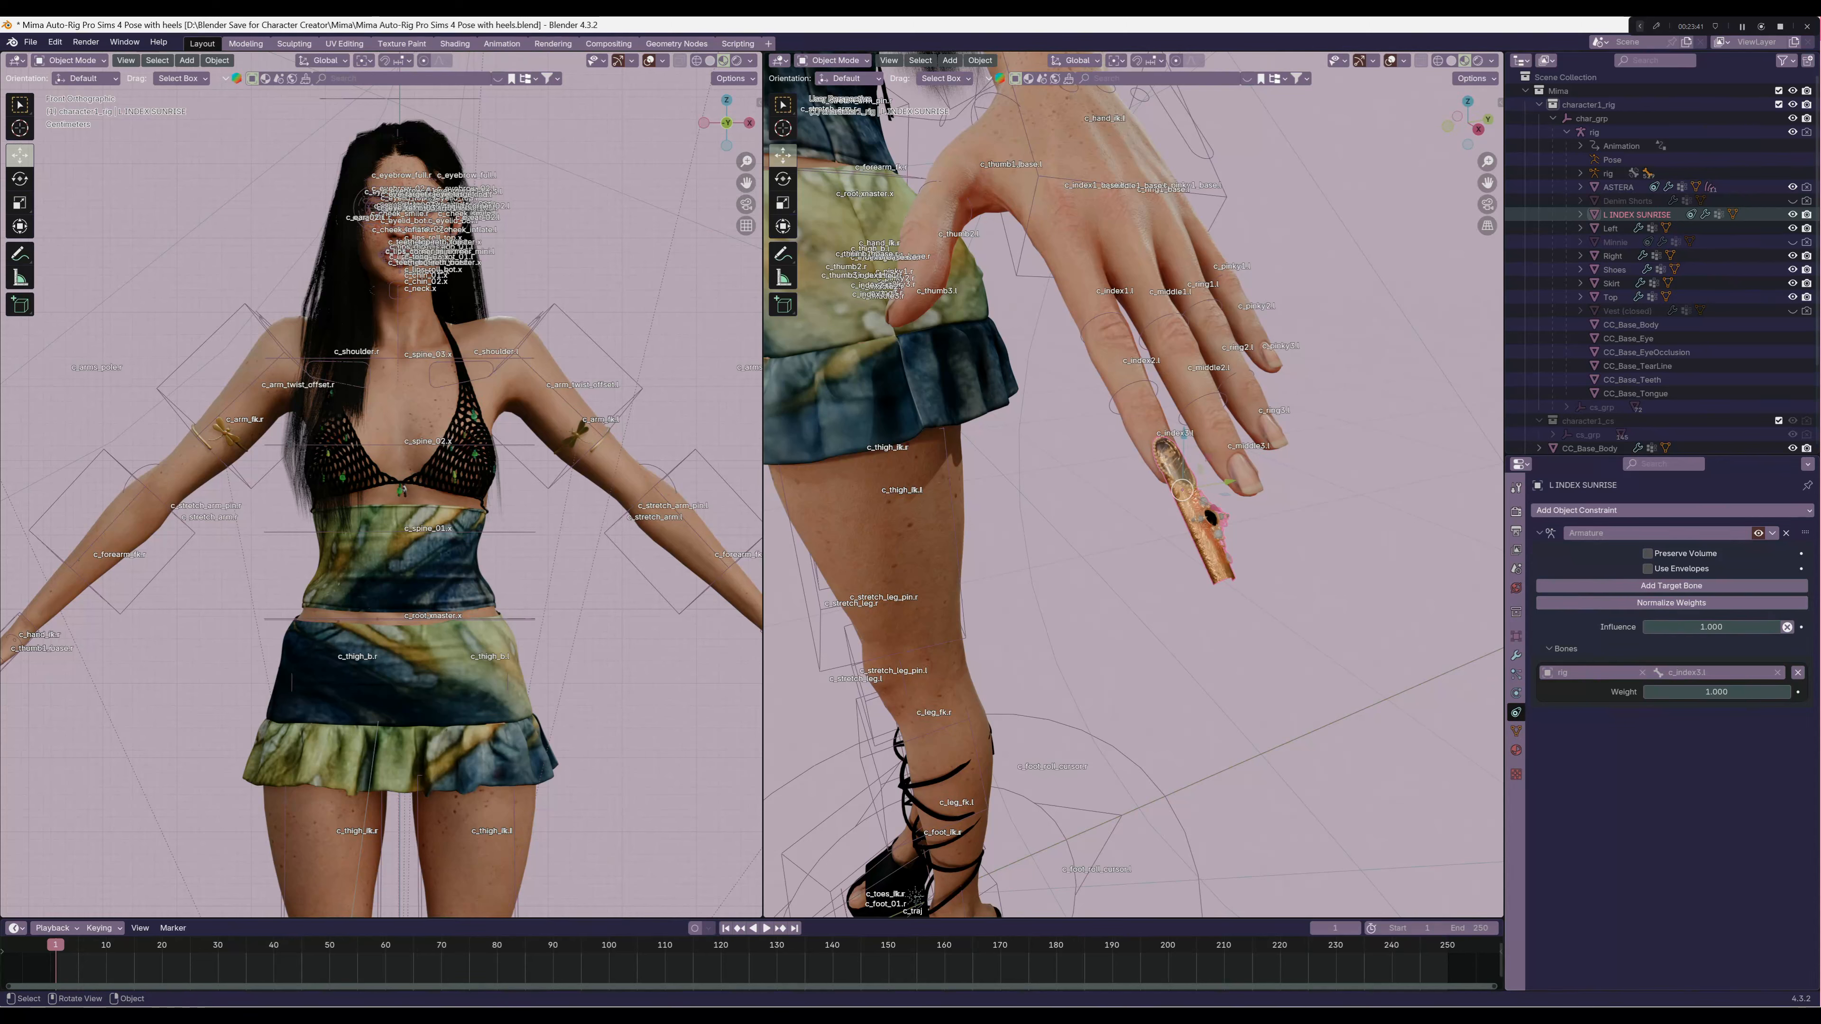
Test the nail's binding by trial-rotating the left index finger's base bone in Pose Mode, cancel, and return to Object Mode
{"action": "left_click", "coordinate": [1133, 385]}
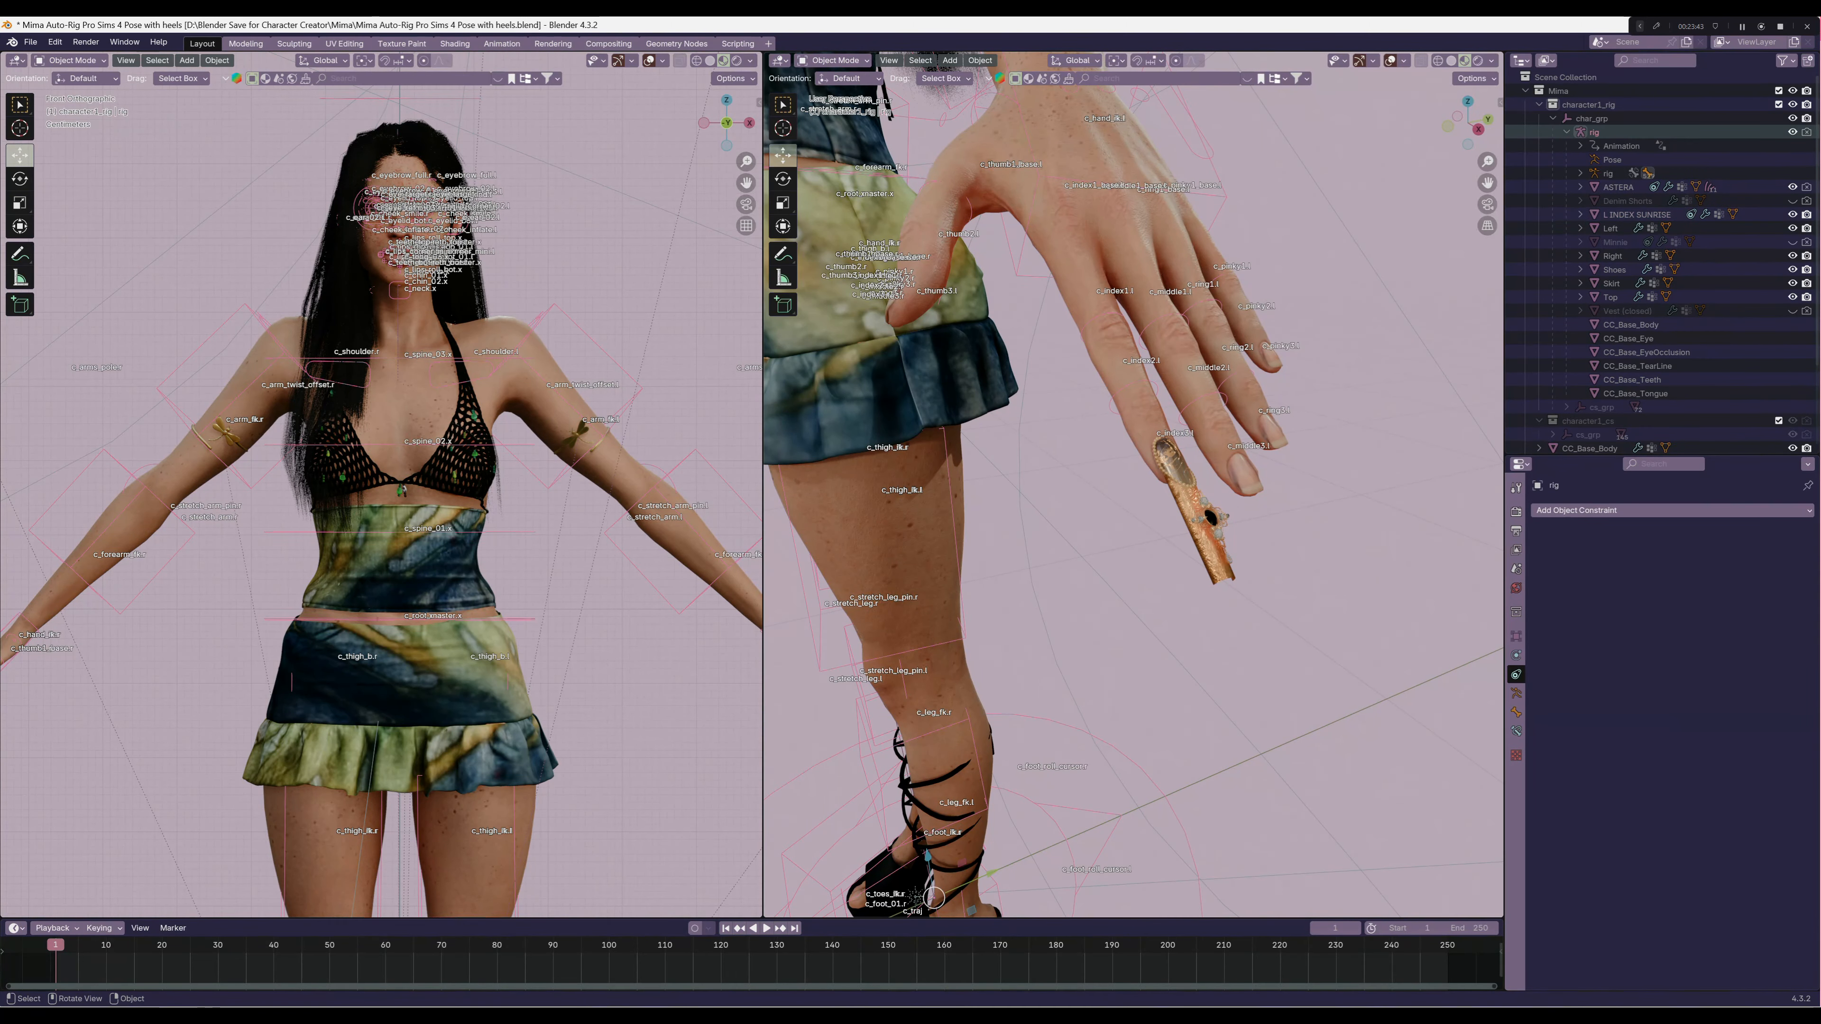
{"action": "left_click", "coordinate": [834, 61]}
{"action": "left_click", "coordinate": [833, 106]}
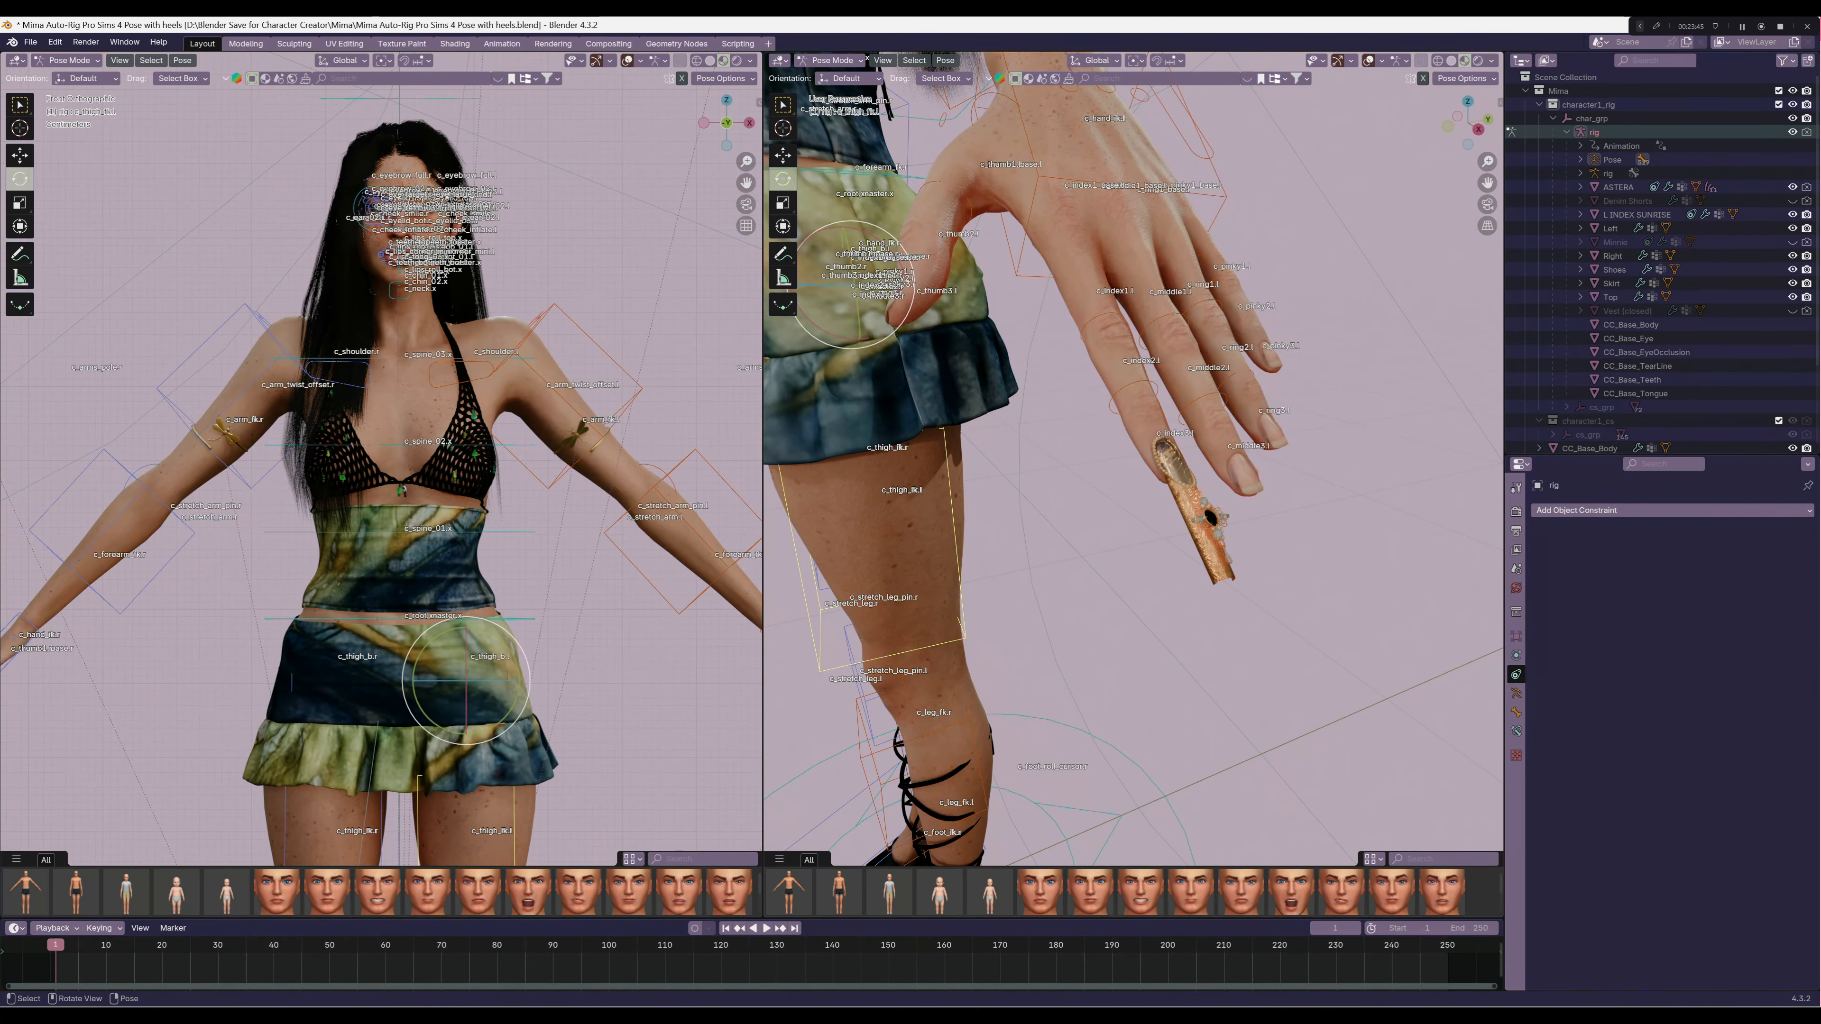
{"action": "left_click", "coordinate": [1092, 332]}
{"action": "middle_click_drag", "start_coordinate": [1091, 344], "coordinate": [1123, 393]}
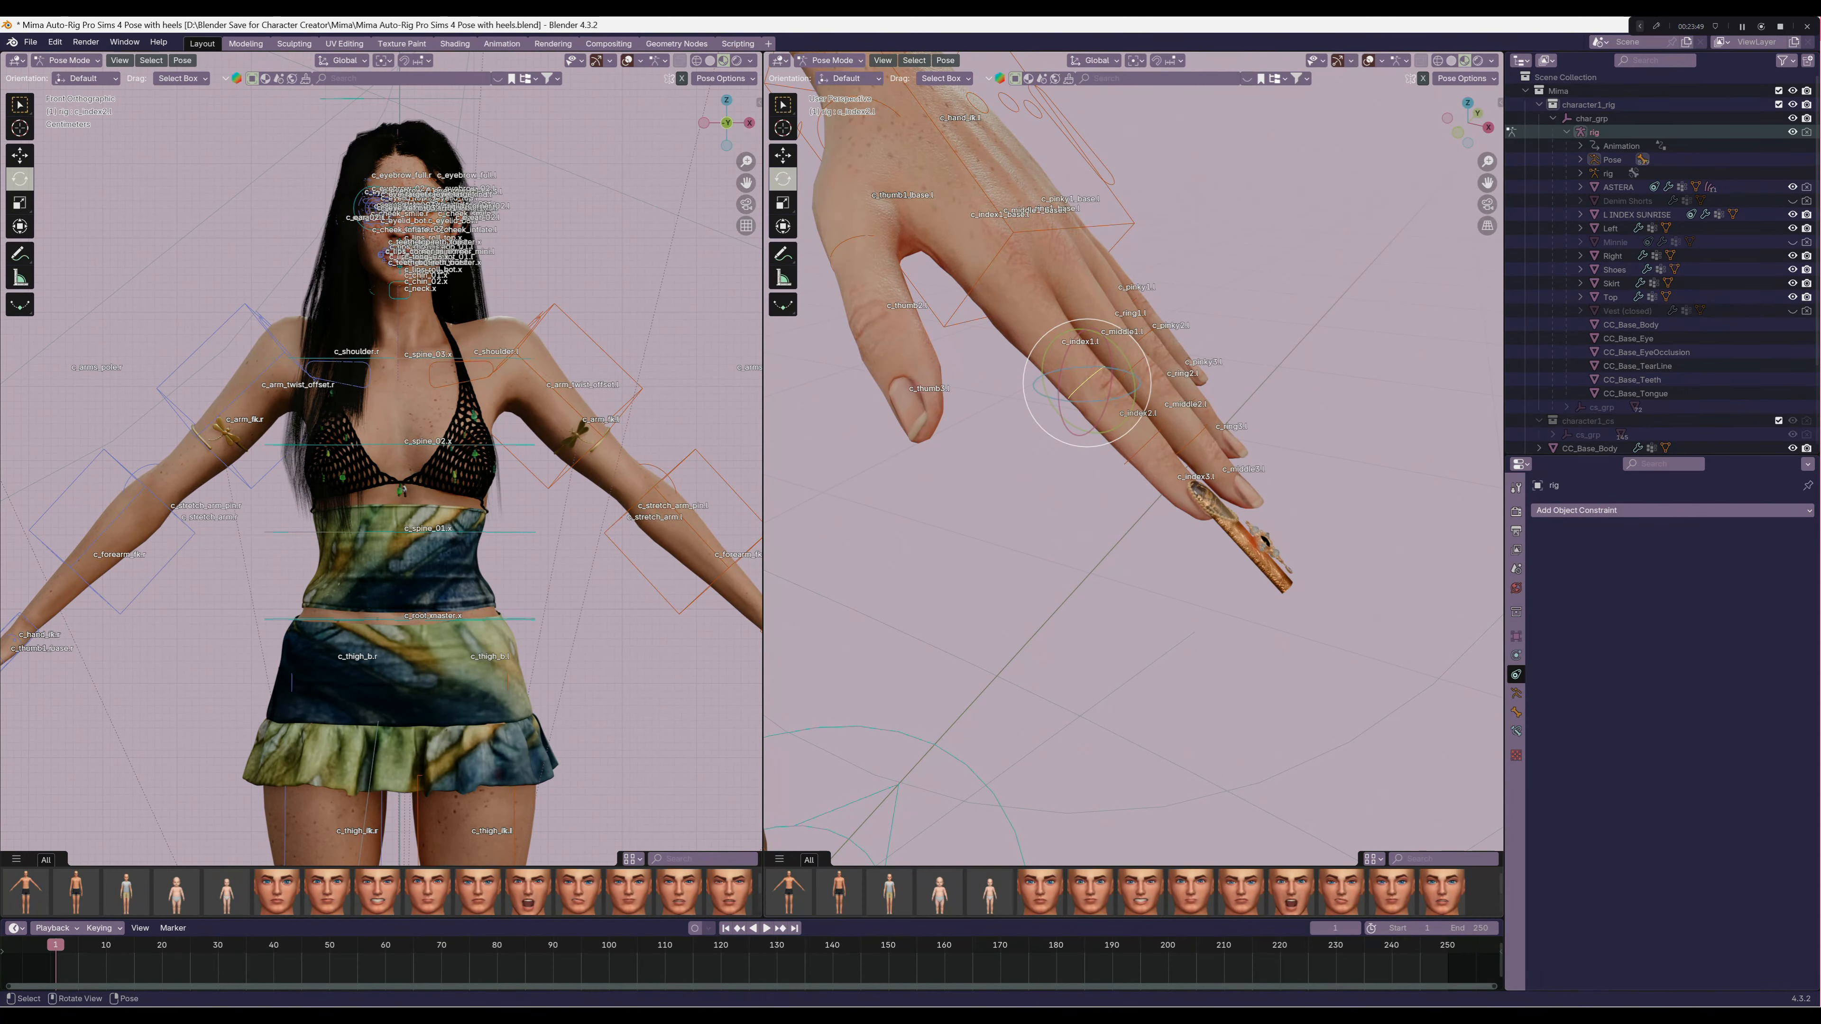
{"action": "left_click", "coordinate": [1037, 304]}
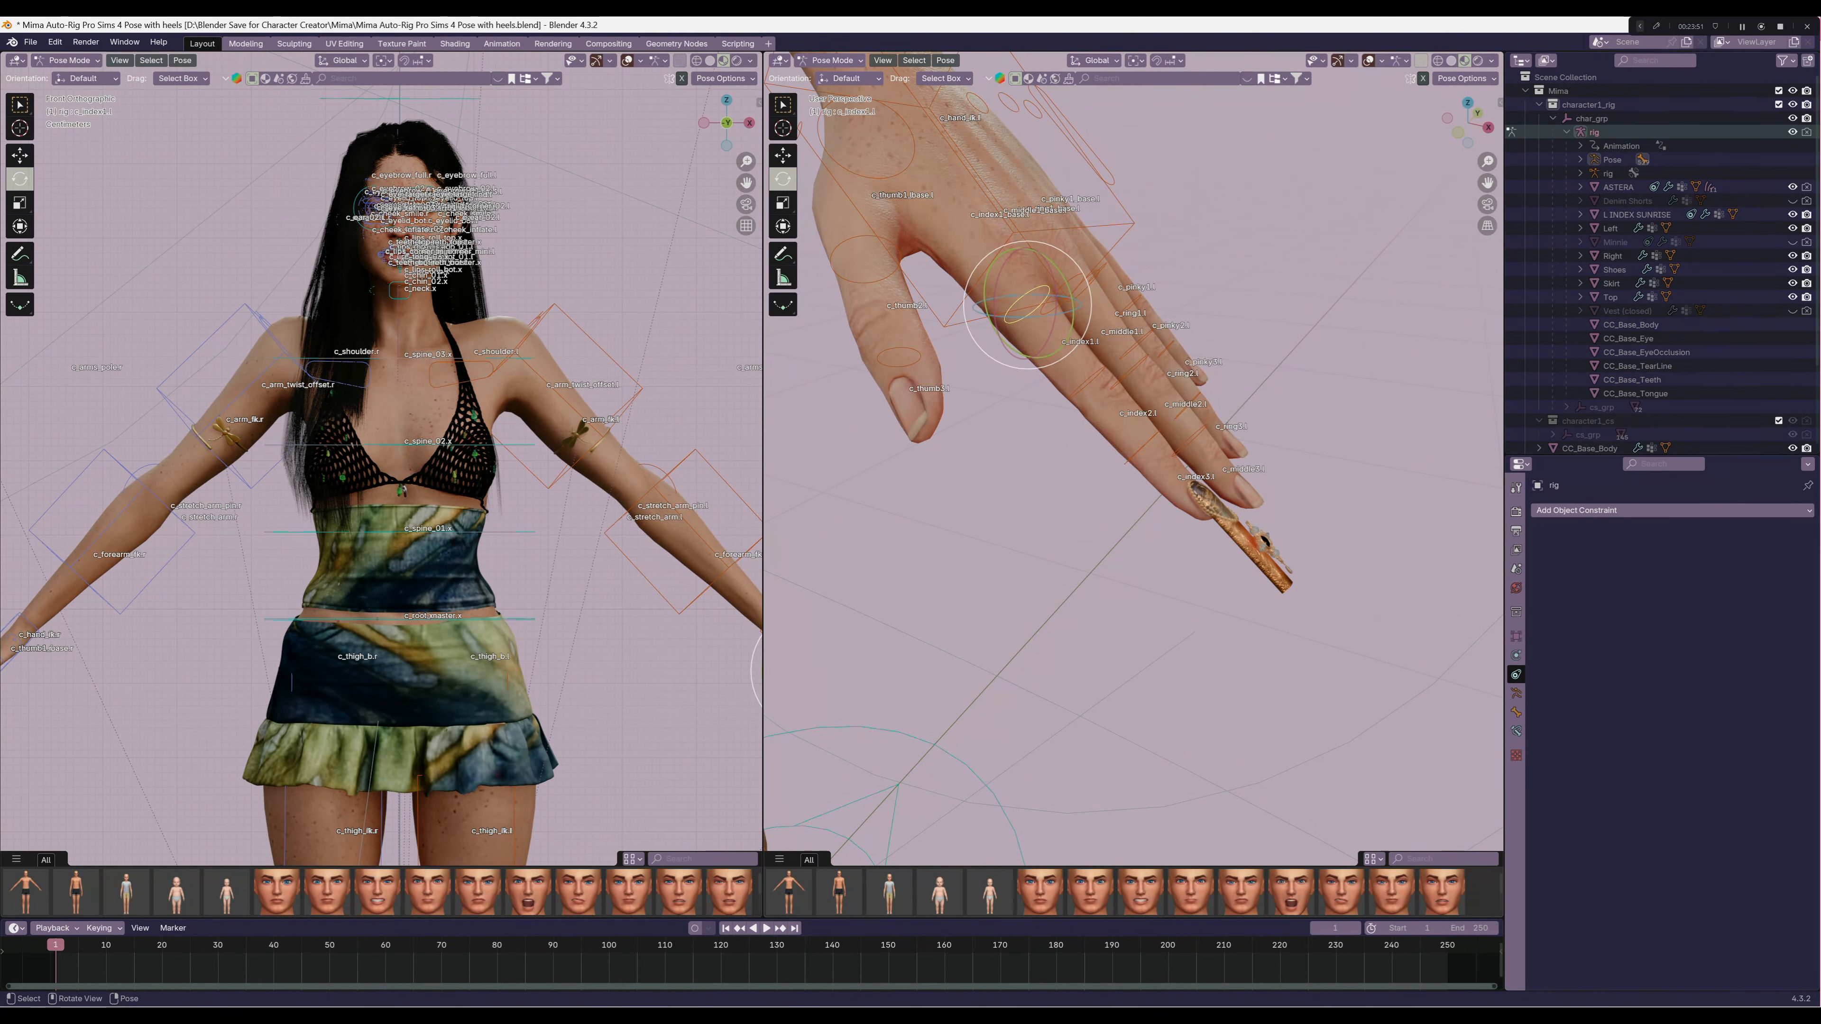
{"action": "left_click_drag", "start_coordinate": [1071, 284], "coordinate": [1077, 247]}
{"action": "right_click", "coordinate": [1082, 252]}
{"action": "left_click", "coordinate": [832, 60]}
{"action": "left_click", "coordinate": [839, 75]}
Examine the toes and toenails inside the open-toe heels up close
{"action": "middle_click_drag", "start_coordinate": [1061, 323], "coordinate": [983, 331]}
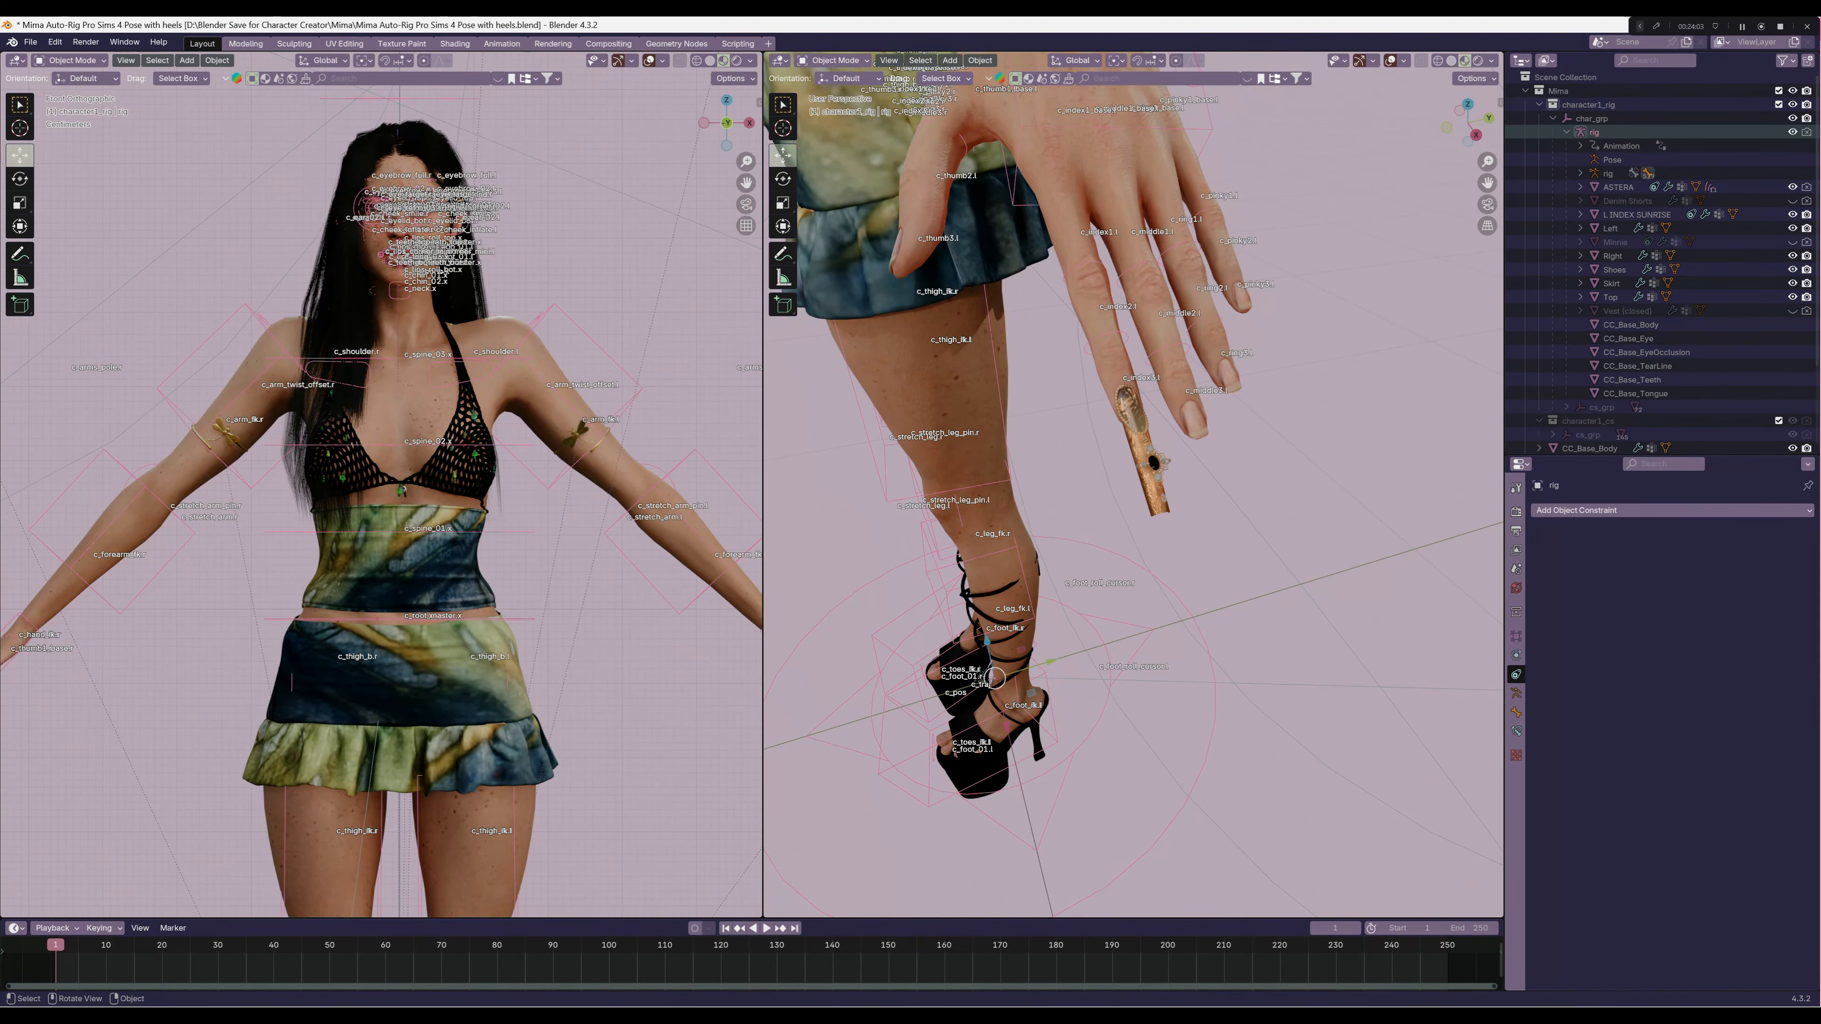
{"action": "middle_click_drag", "start_coordinate": [1004, 445], "coordinate": [1287, 201], "text": "shift"}
{"action": "scroll", "coordinate": [1133, 402], "scroll_direction": "up", "scroll_amount": 8}
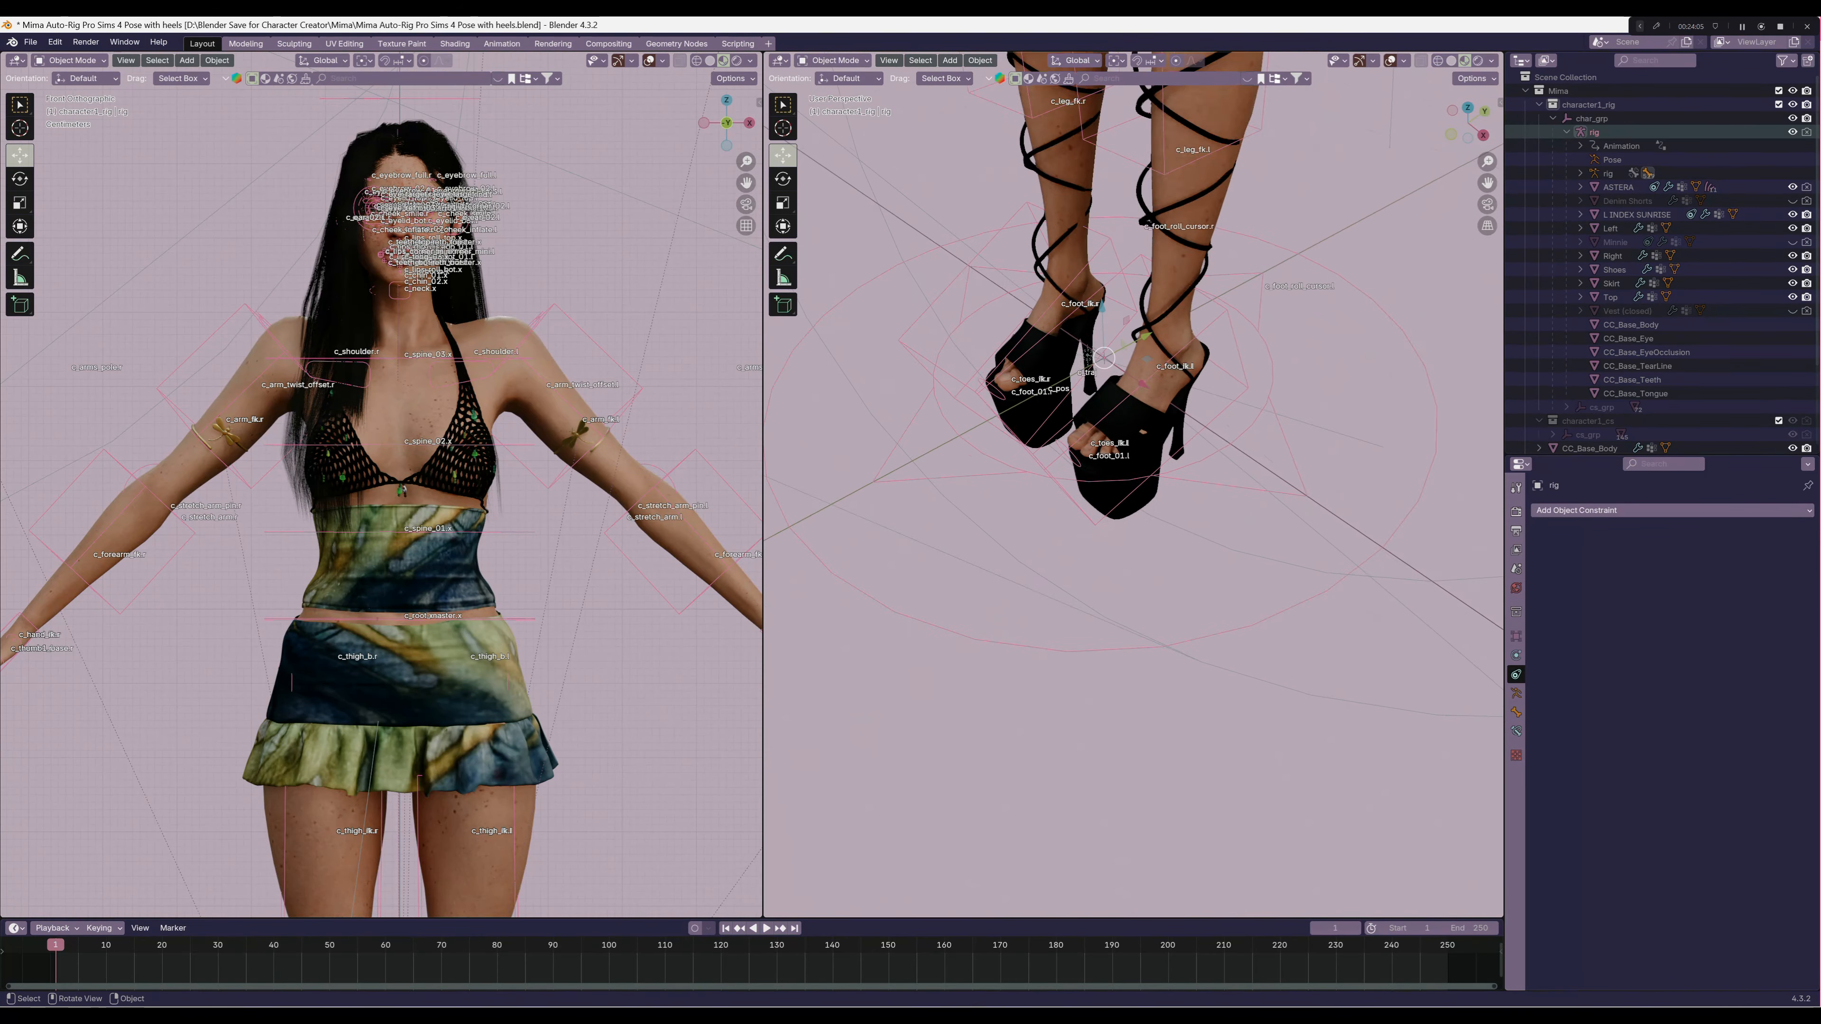
{"action": "middle_click_drag", "start_coordinate": [1076, 409], "coordinate": [1133, 334]}
{"action": "scroll", "coordinate": [1133, 430], "scroll_direction": "up", "scroll_amount": 8}
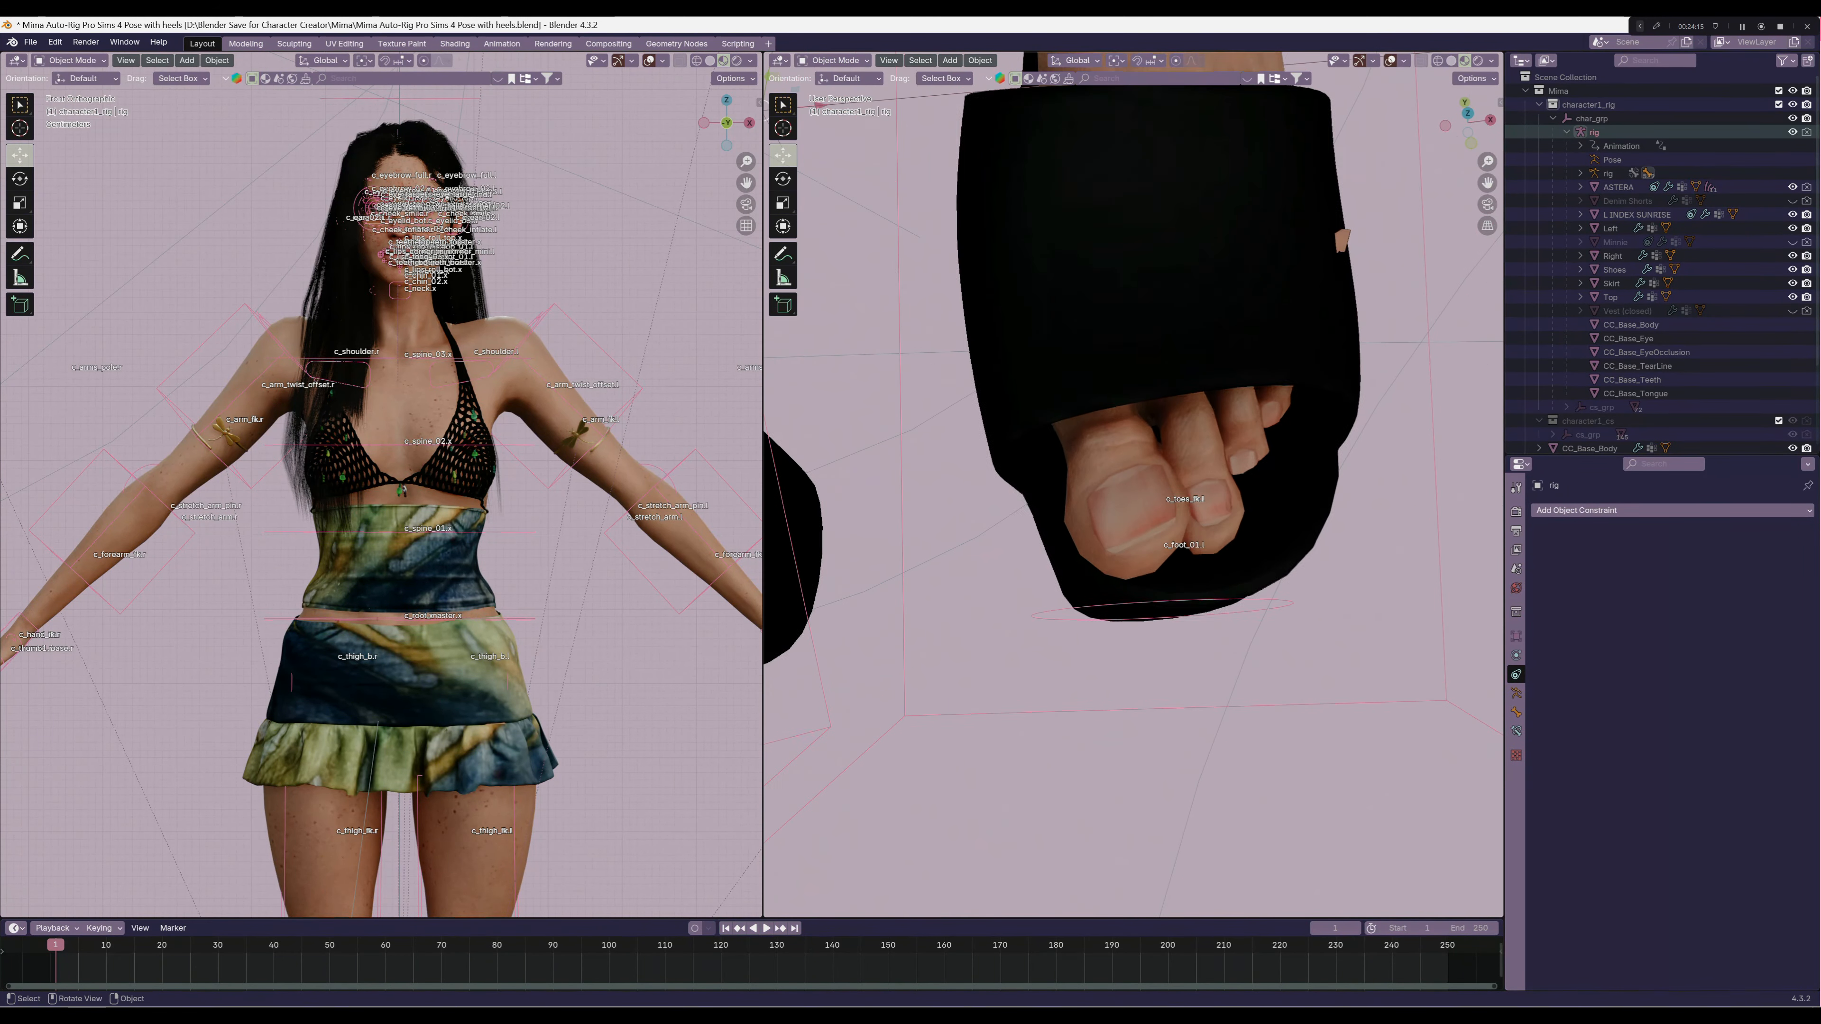
{"action": "middle_click_drag", "start_coordinate": [1134, 431], "coordinate": [1176, 355]}
{"action": "scroll", "coordinate": [1145, 388], "scroll_direction": "down", "scroll_amount": 5}
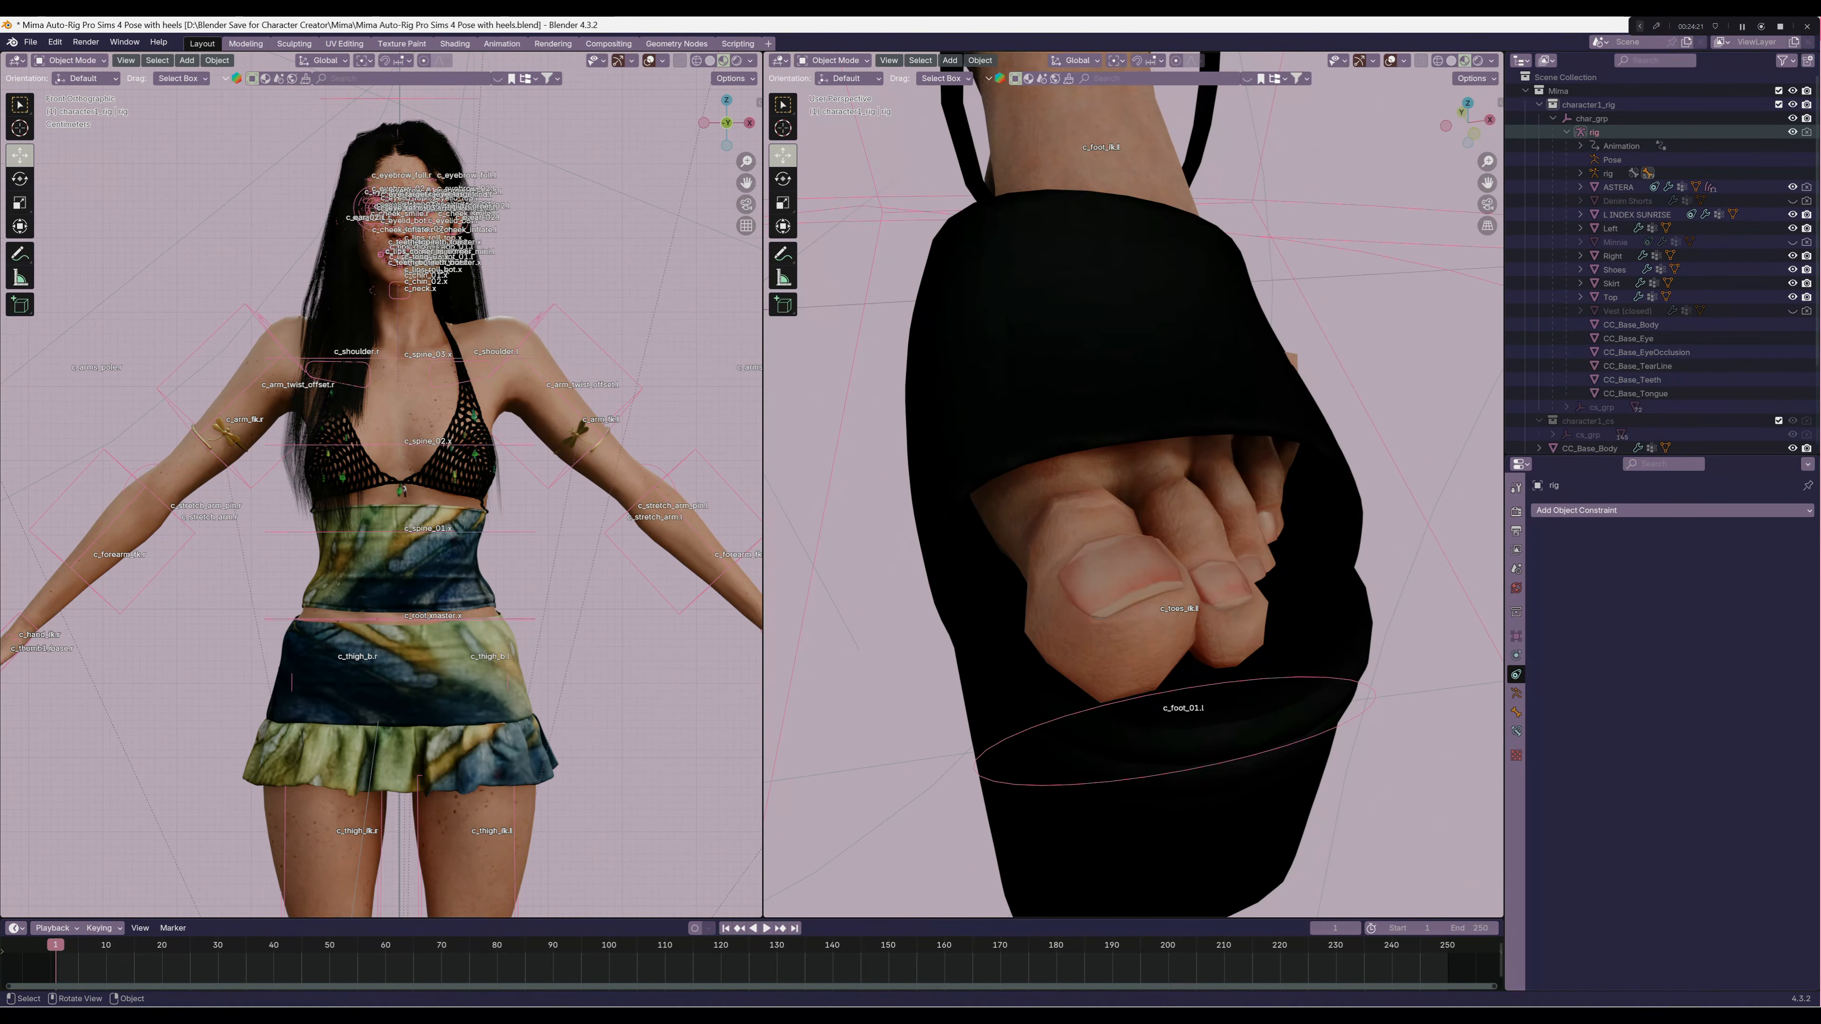
{"action": "scroll", "coordinate": [1176, 355], "scroll_direction": "down", "scroll_amount": 10}
{"action": "scroll", "coordinate": [1175, 355], "scroll_direction": "down", "scroll_amount": 3}
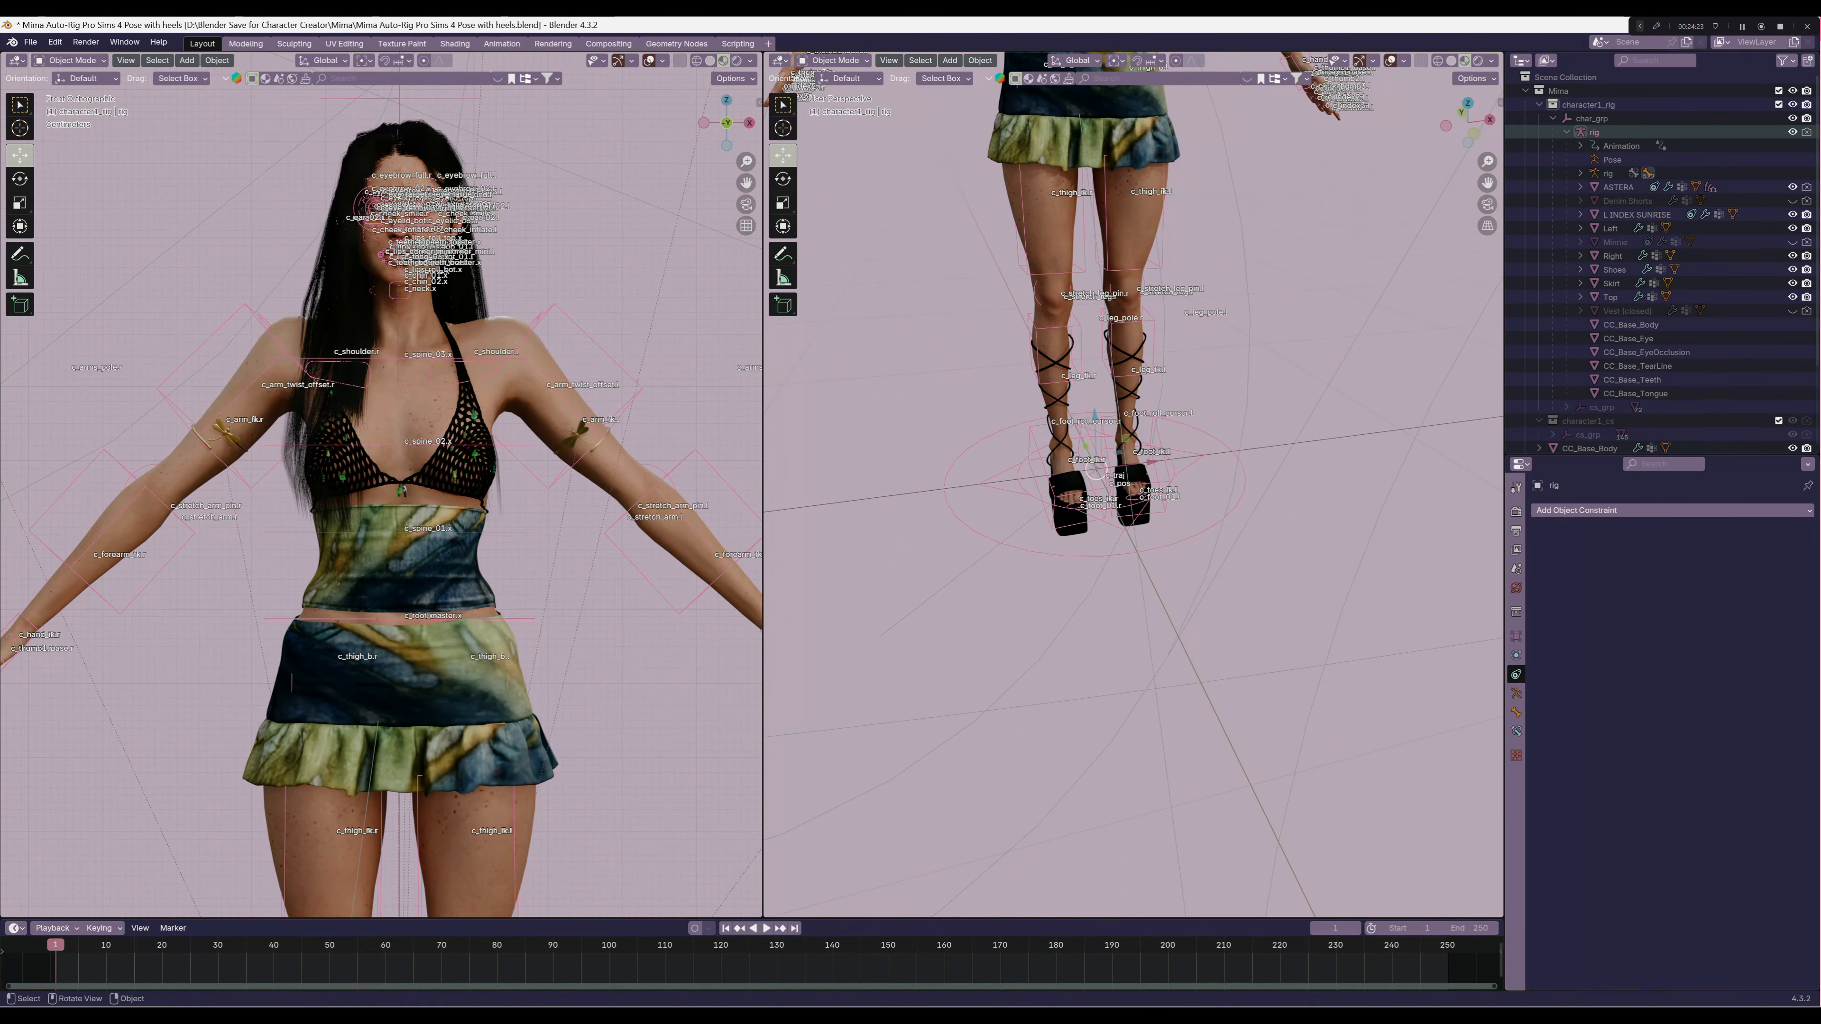
Delete the L INDEX SUNRISE nail from the left index finger
{"action": "middle_click_drag", "start_coordinate": [1147, 344], "coordinate": [993, 610], "text": "shift"}
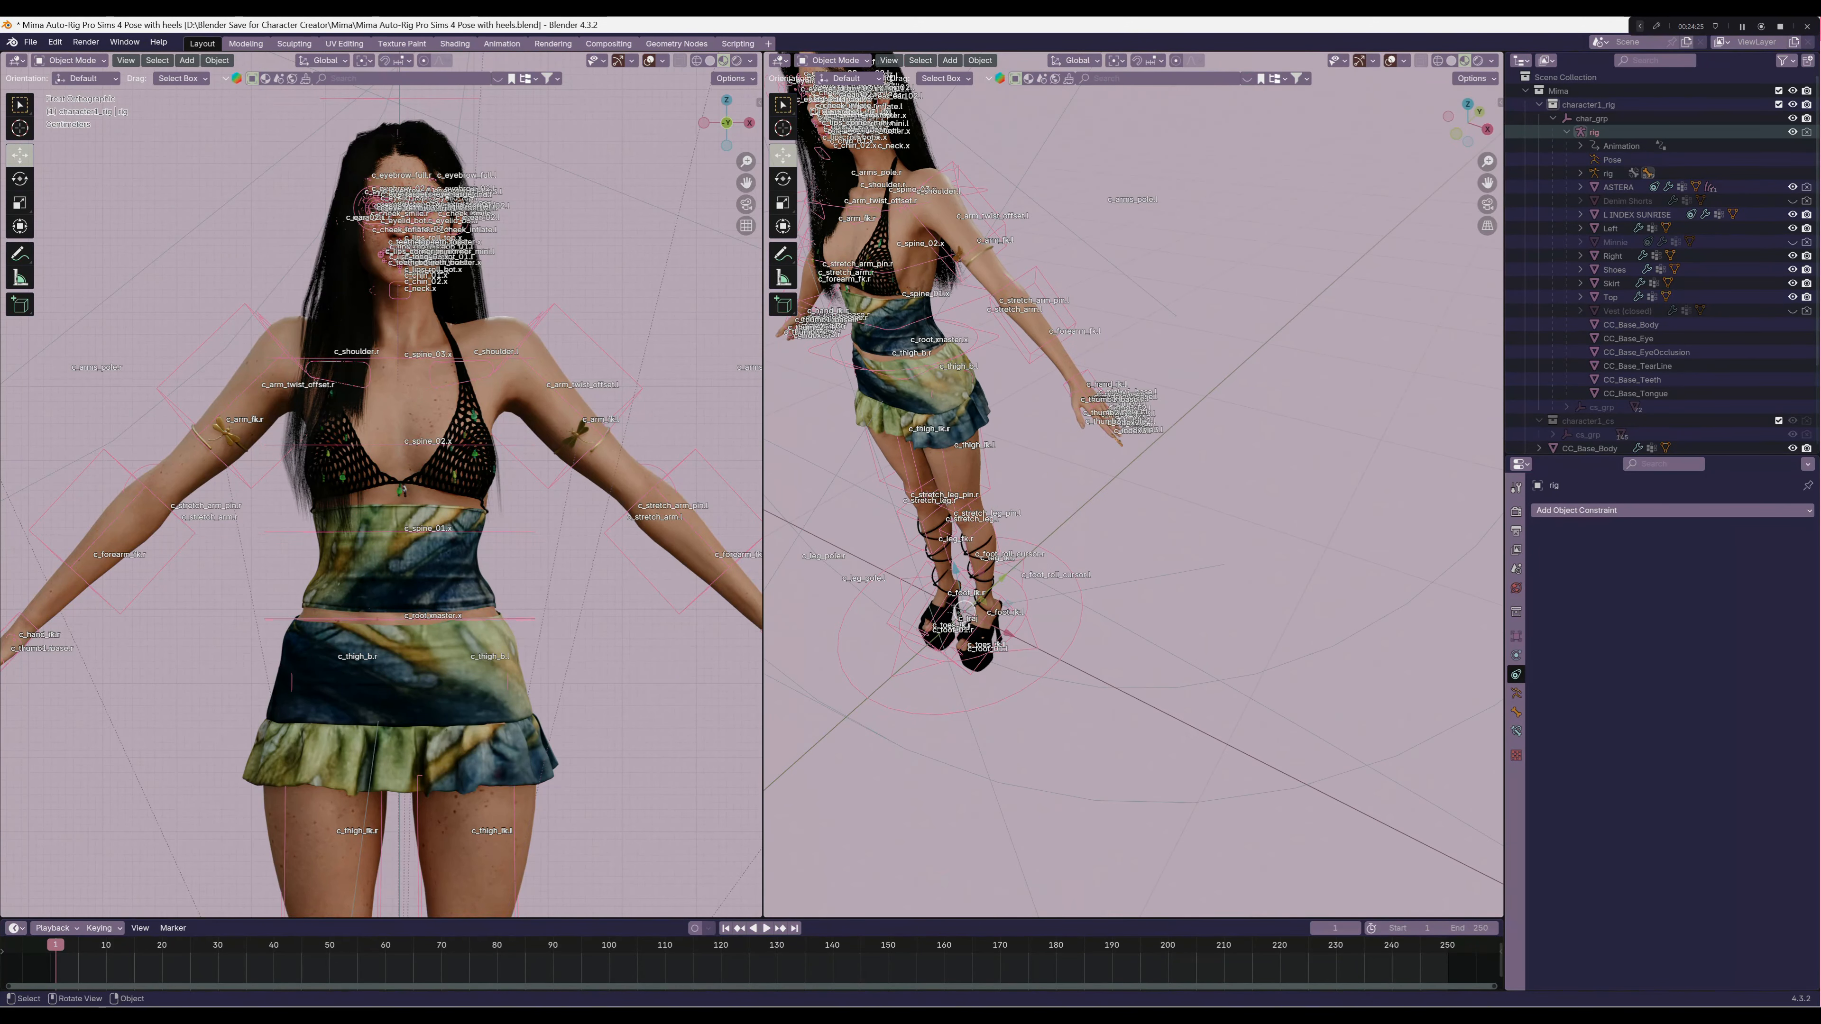
{"action": "scroll", "coordinate": [1133, 484], "scroll_direction": "up", "scroll_amount": 12}
{"action": "middle_click_drag", "start_coordinate": [1061, 359], "coordinate": [1148, 645], "text": "shift"}
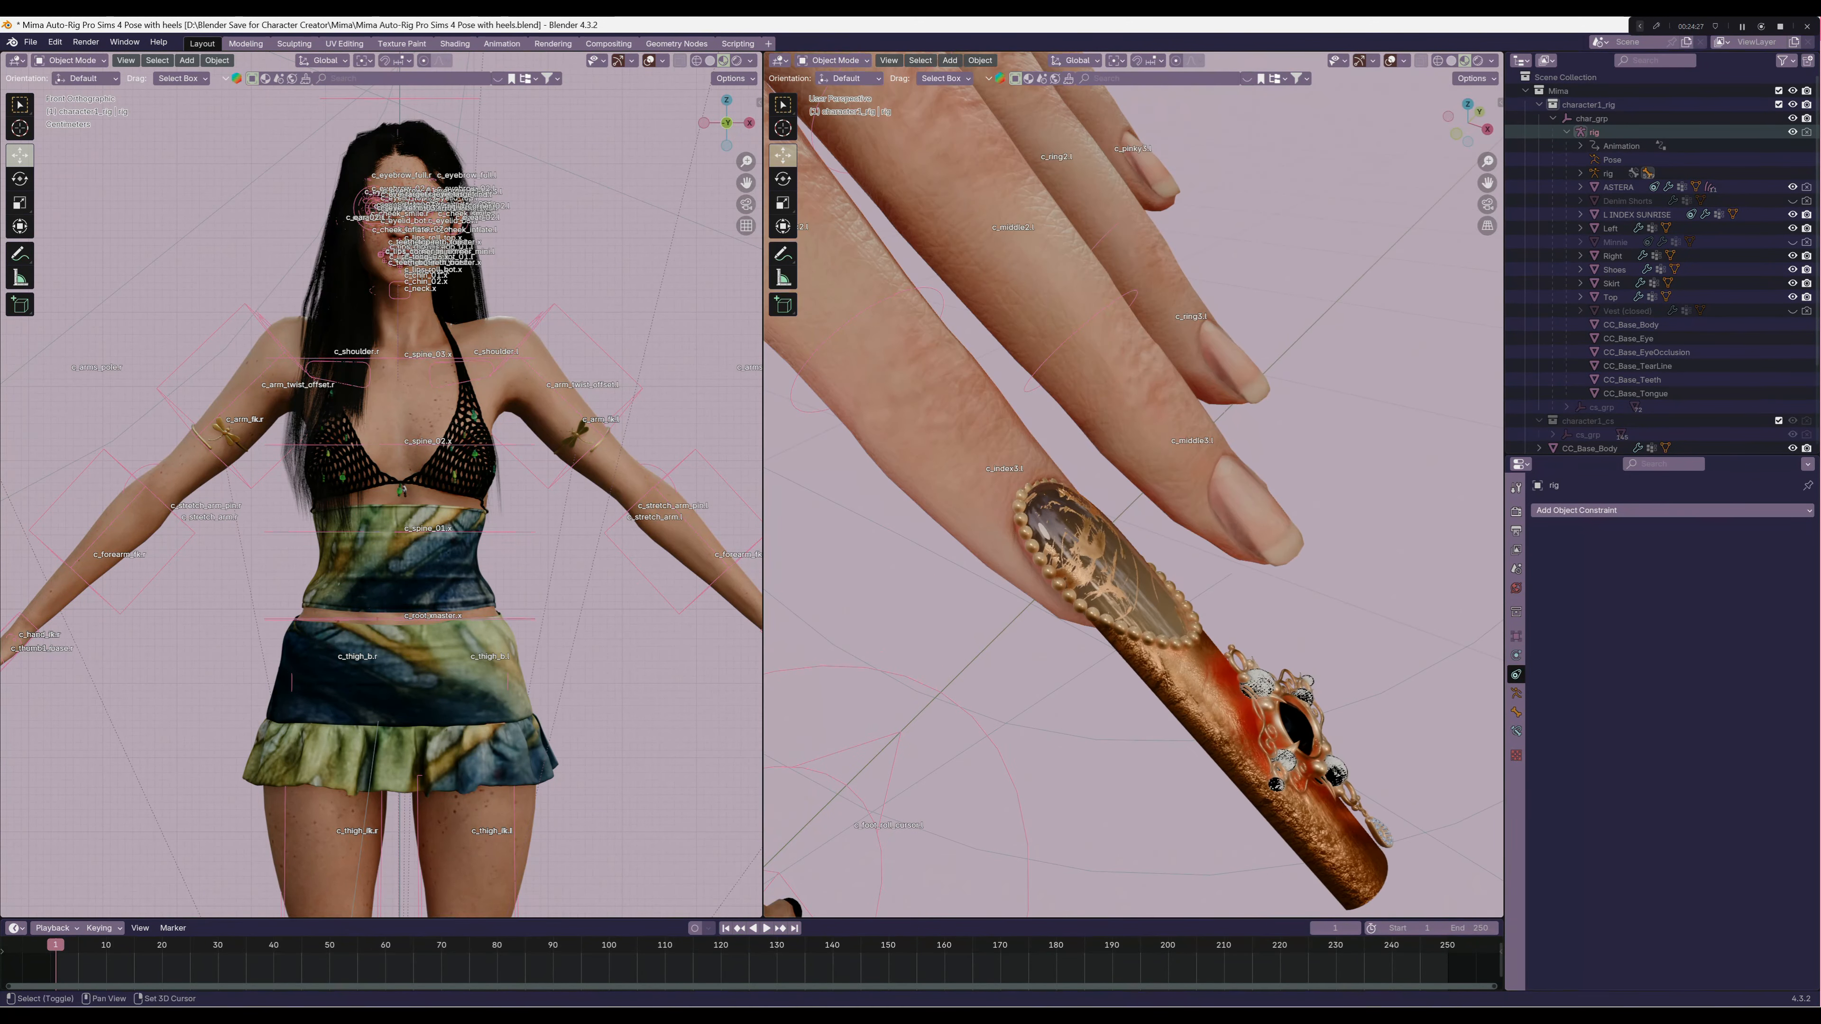
{"action": "scroll", "coordinate": [1133, 484], "scroll_direction": "down", "scroll_amount": 7}
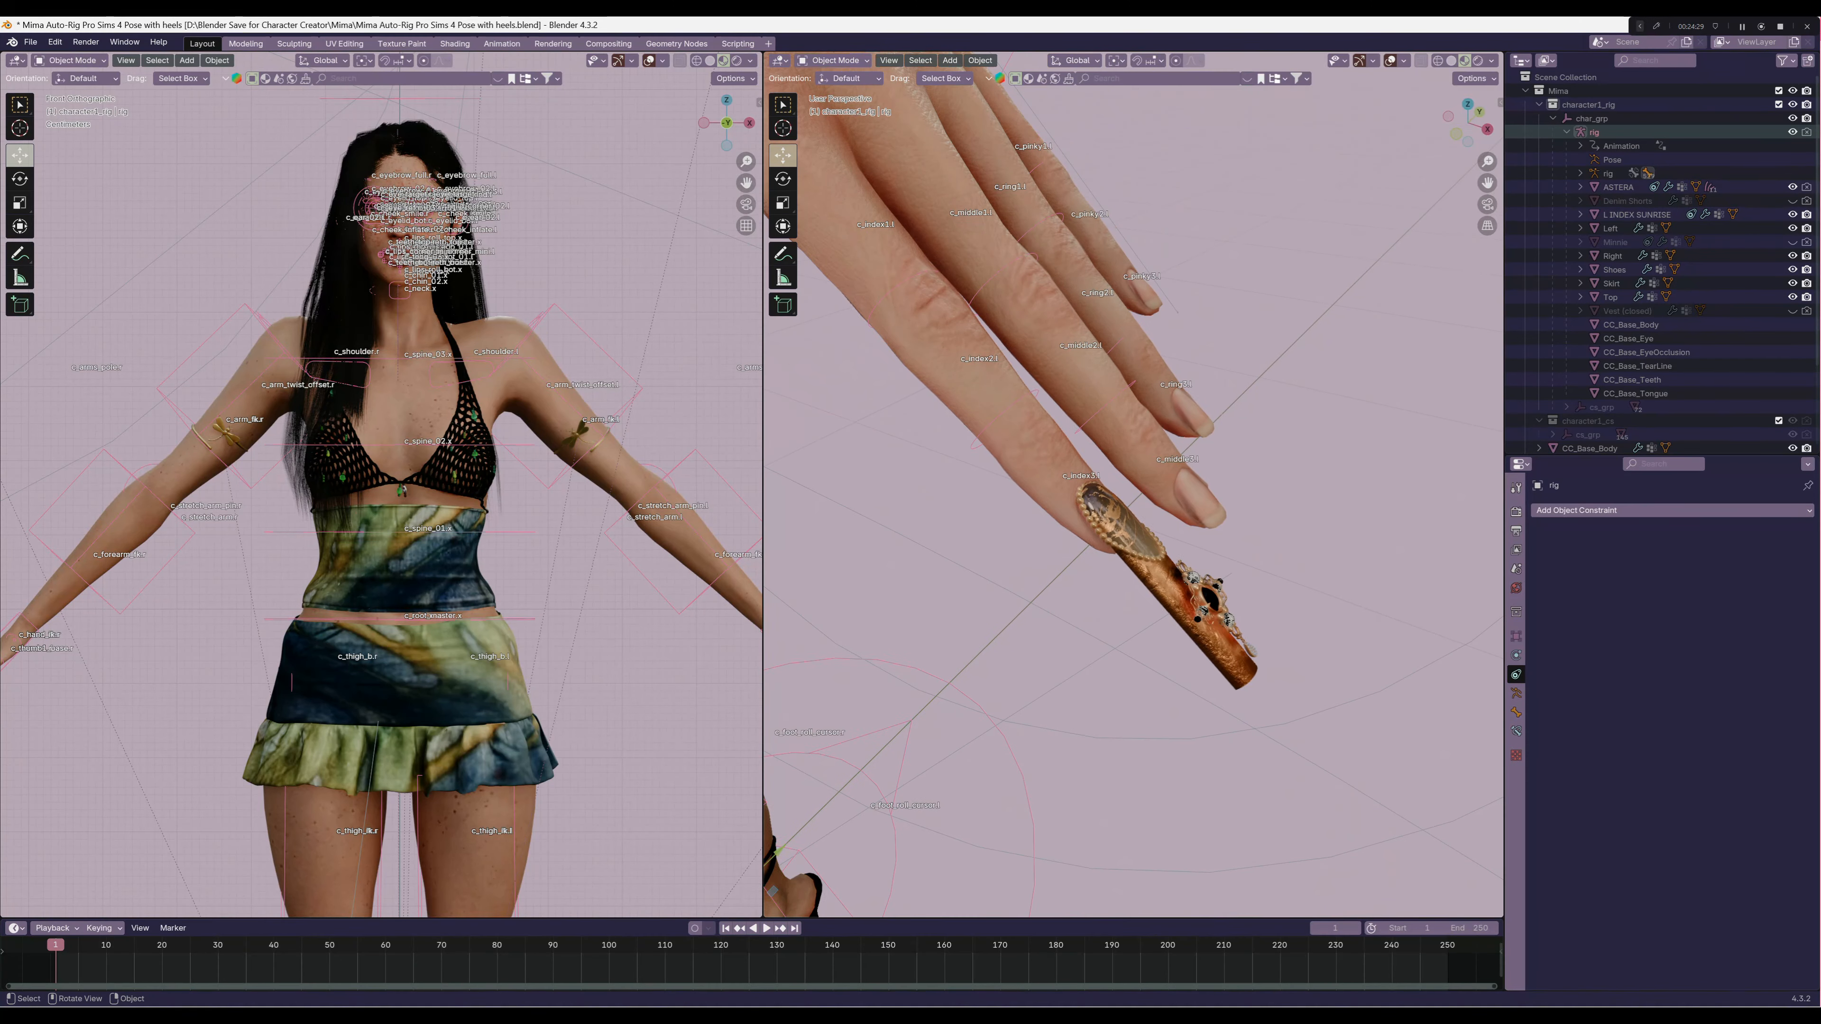
{"action": "left_click", "coordinate": [1156, 552]}
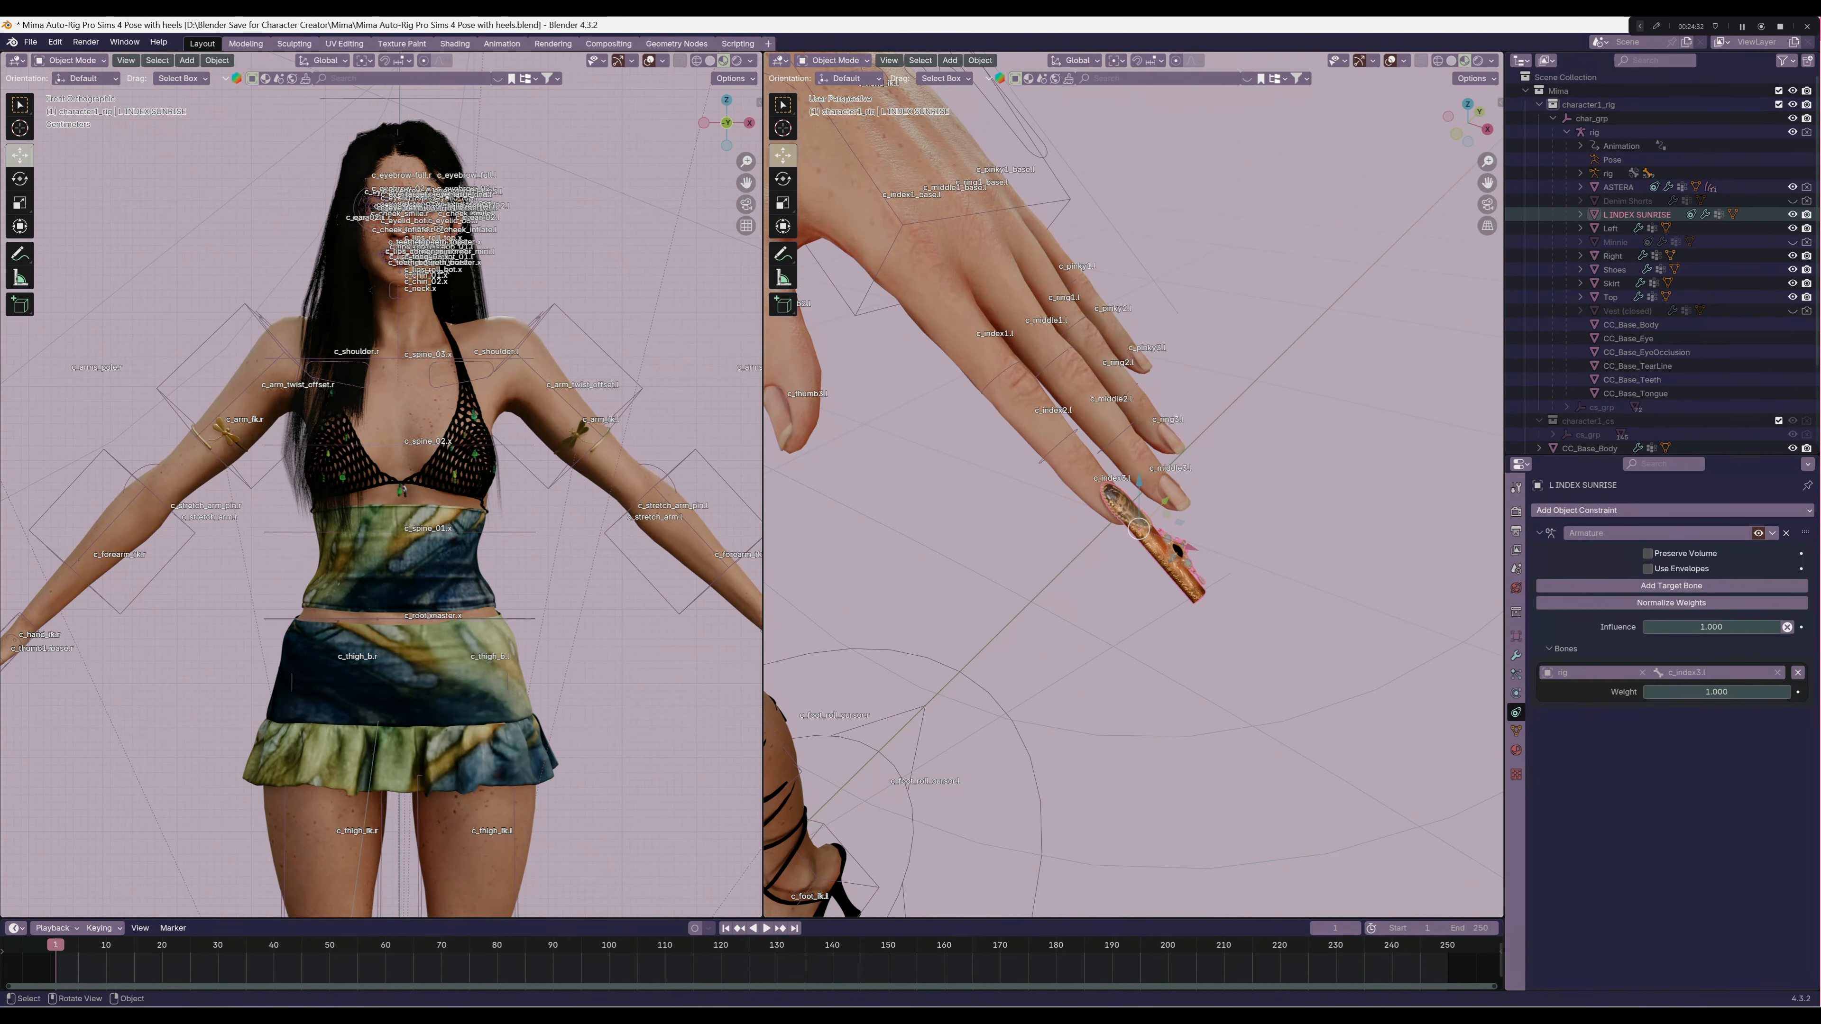
{"action": "key", "text": "Delete"}
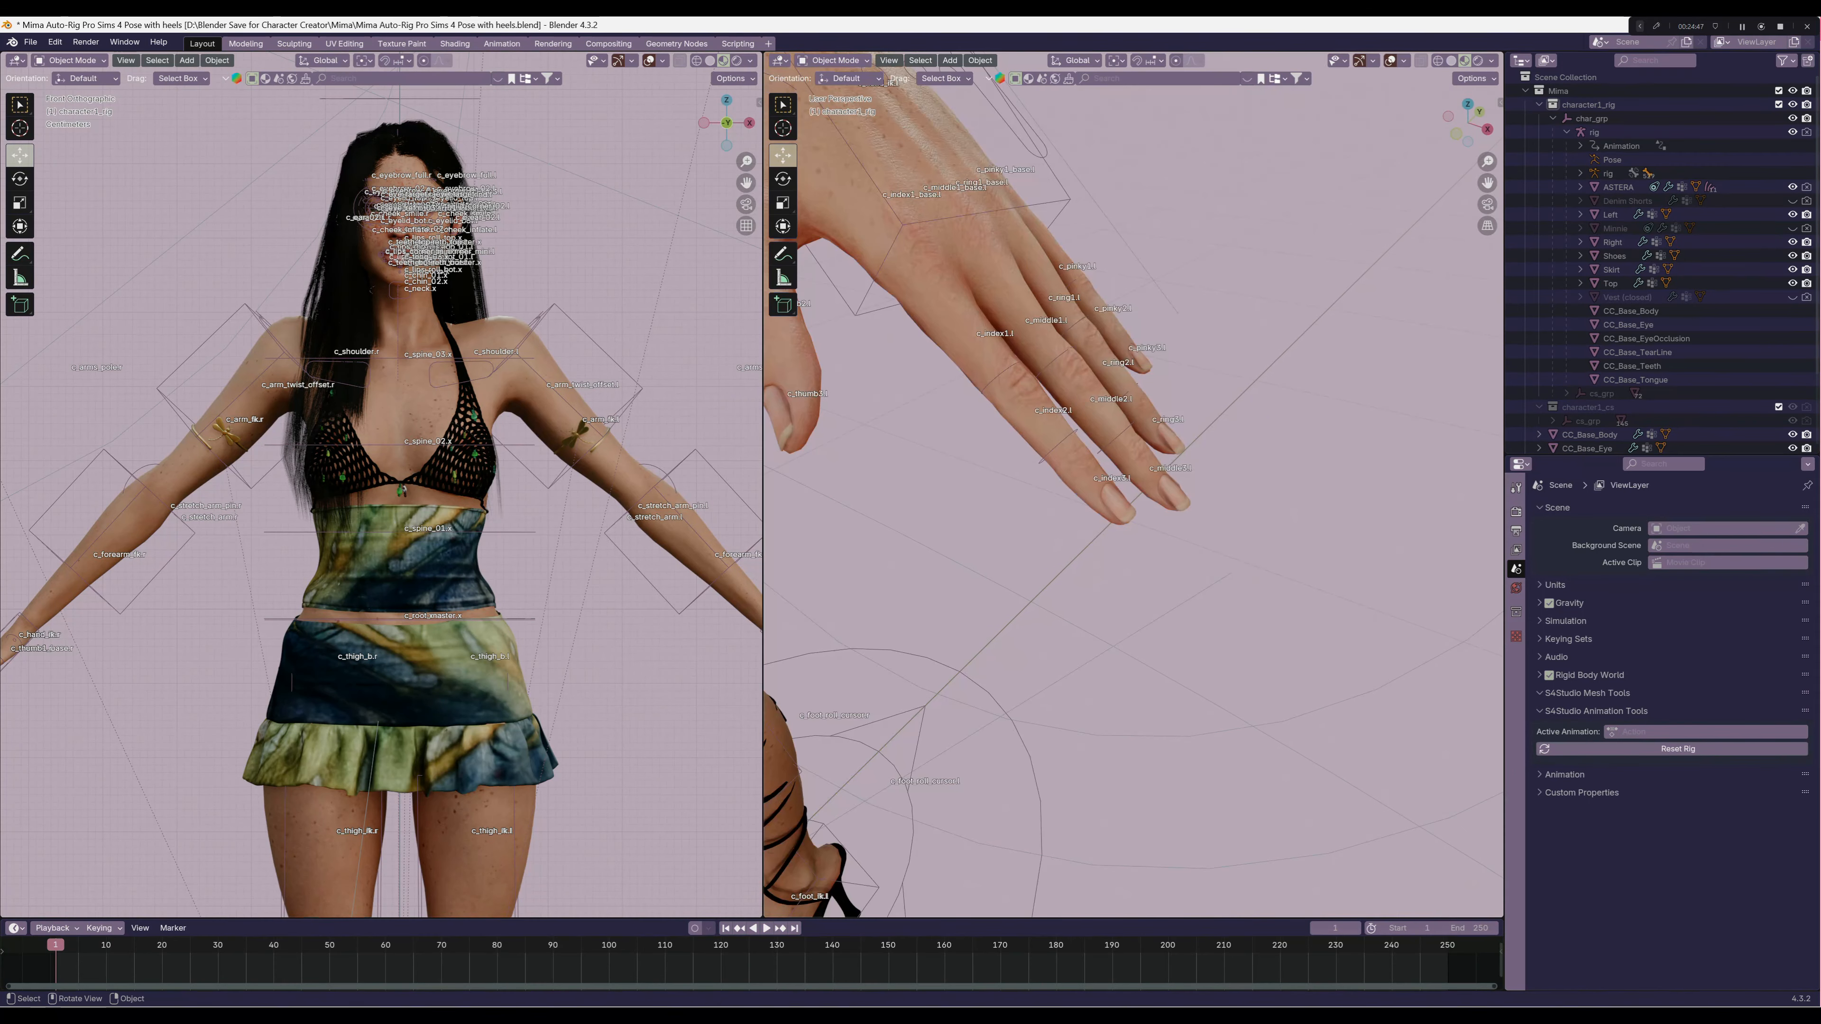
Hide the bone names of the character rig in the viewport
{"action": "scroll", "coordinate": [1133, 489], "scroll_direction": "down", "scroll_amount": 9}
{"action": "middle_click_drag", "start_coordinate": [1133, 488], "coordinate": [1305, 518]}
{"action": "scroll", "coordinate": [1170, 471], "scroll_direction": "down", "scroll_amount": 4}
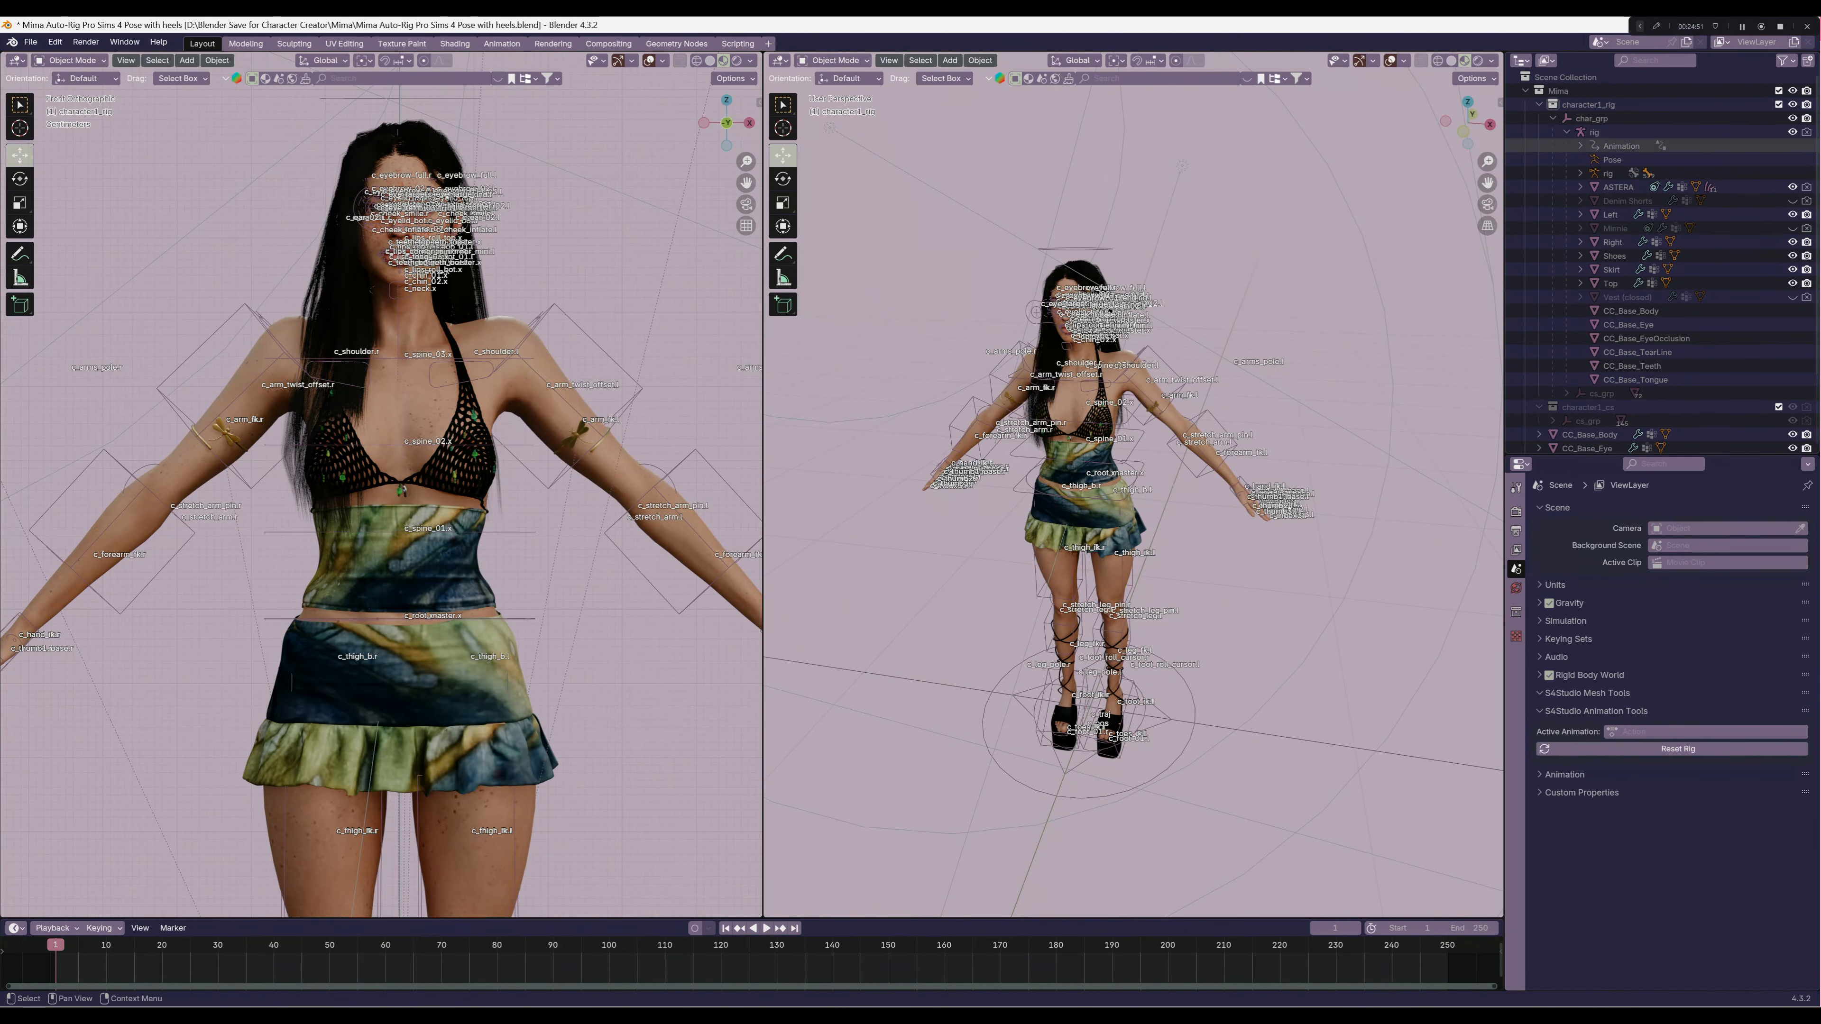
{"action": "left_click", "coordinate": [1594, 131]}
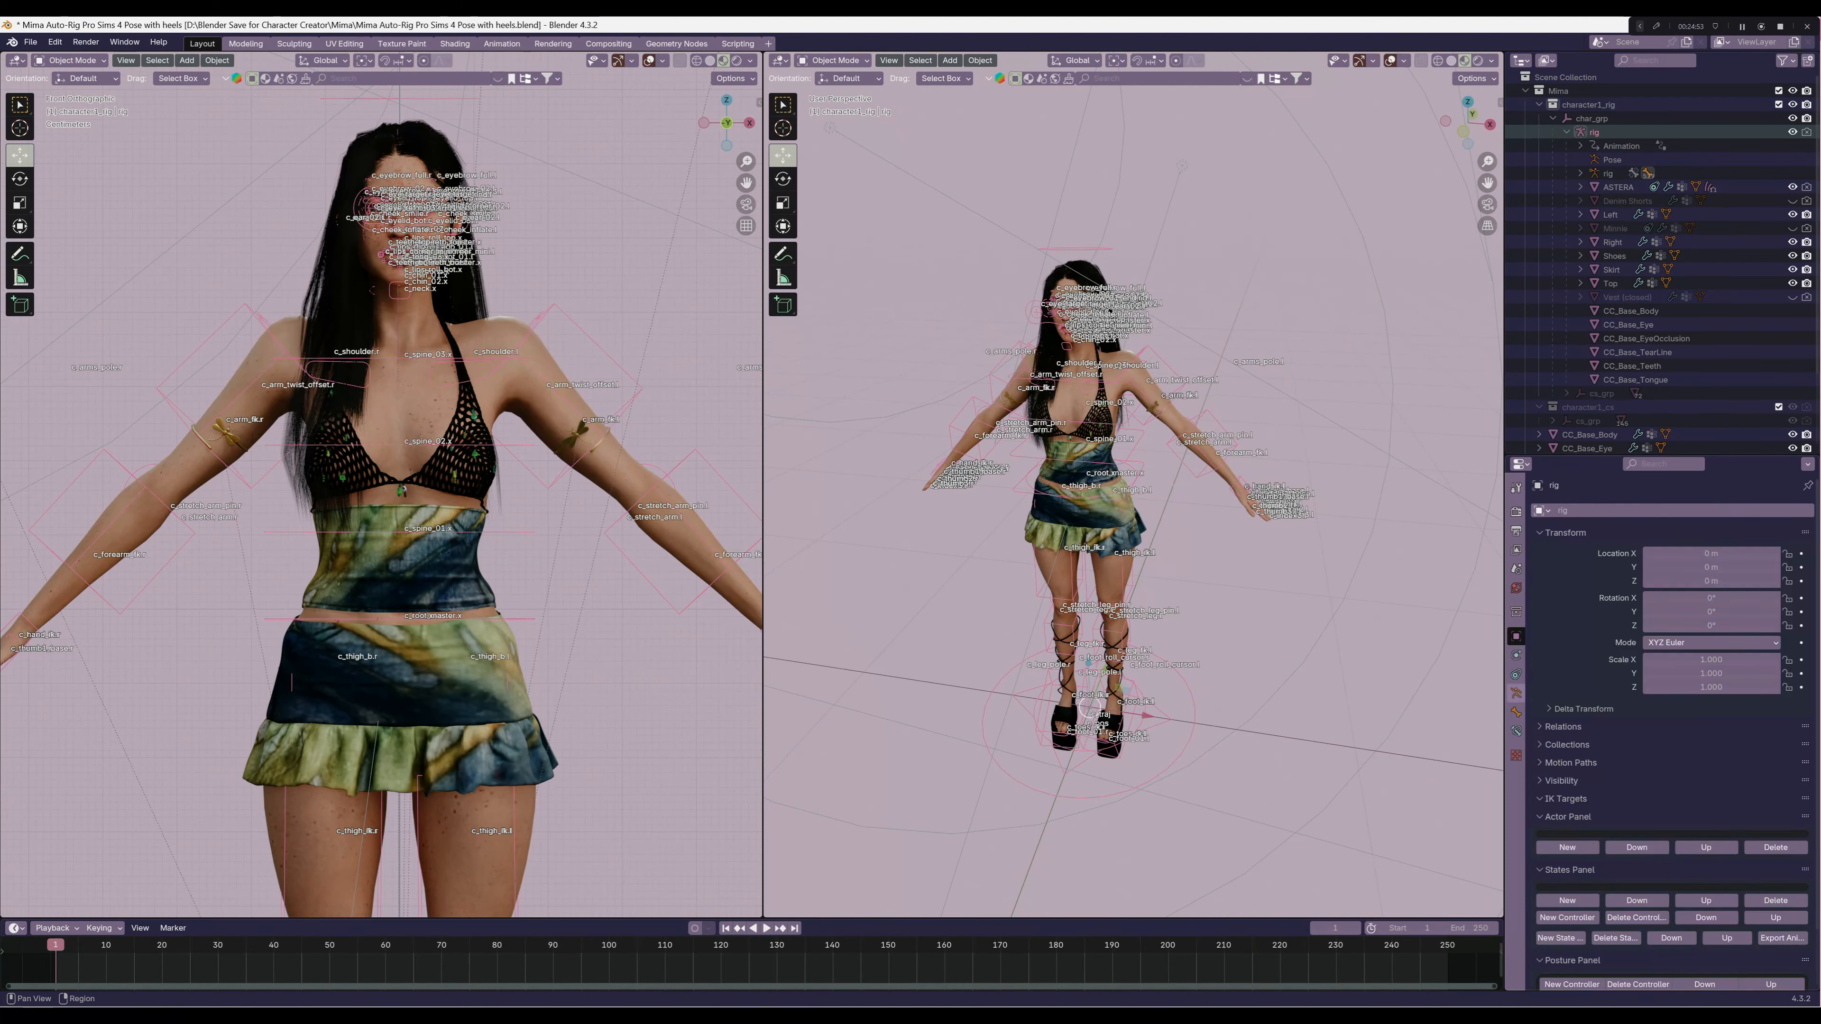
{"action": "left_click", "coordinate": [1517, 693]}
{"action": "left_click", "coordinate": [1648, 736]}
Show the character's upper body from the front with the viewport overlays turned off
{"action": "key", "text": "KP_1"}
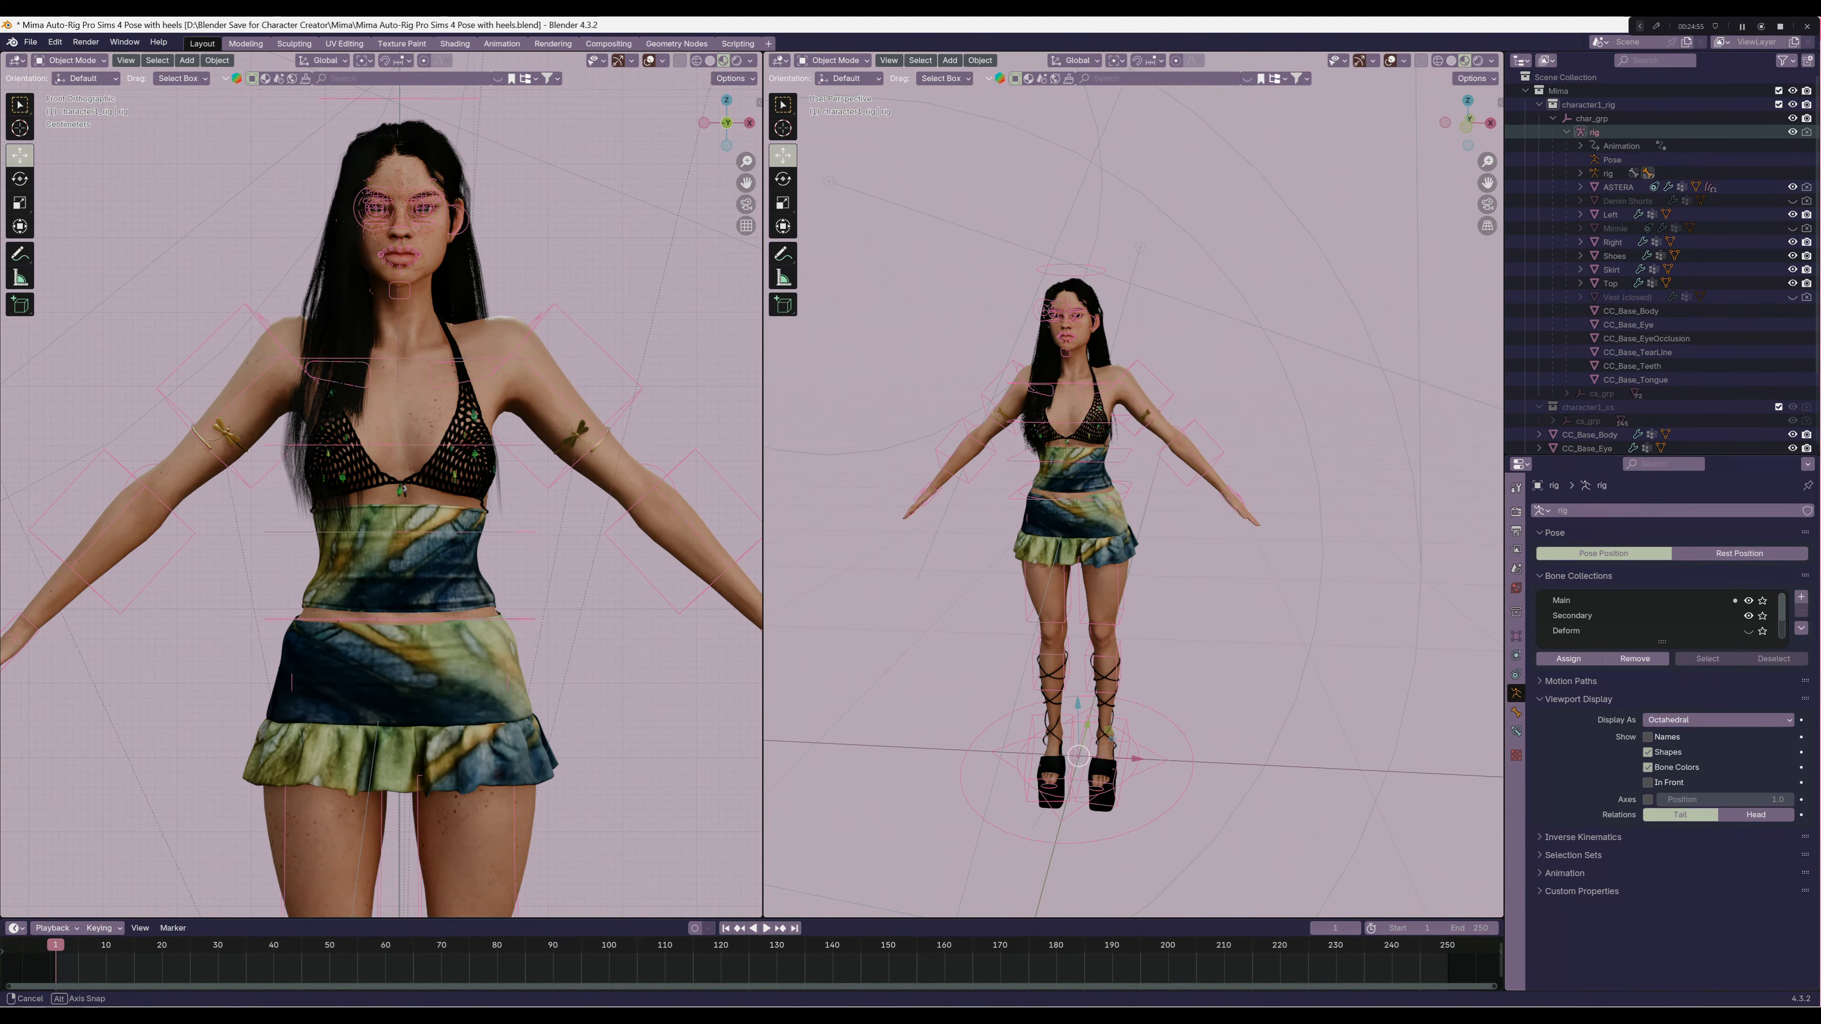
{"action": "scroll", "coordinate": [1133, 502], "scroll_direction": "up", "scroll_amount": 1}
{"action": "scroll", "coordinate": [1076, 358], "scroll_direction": "up", "scroll_amount": 6}
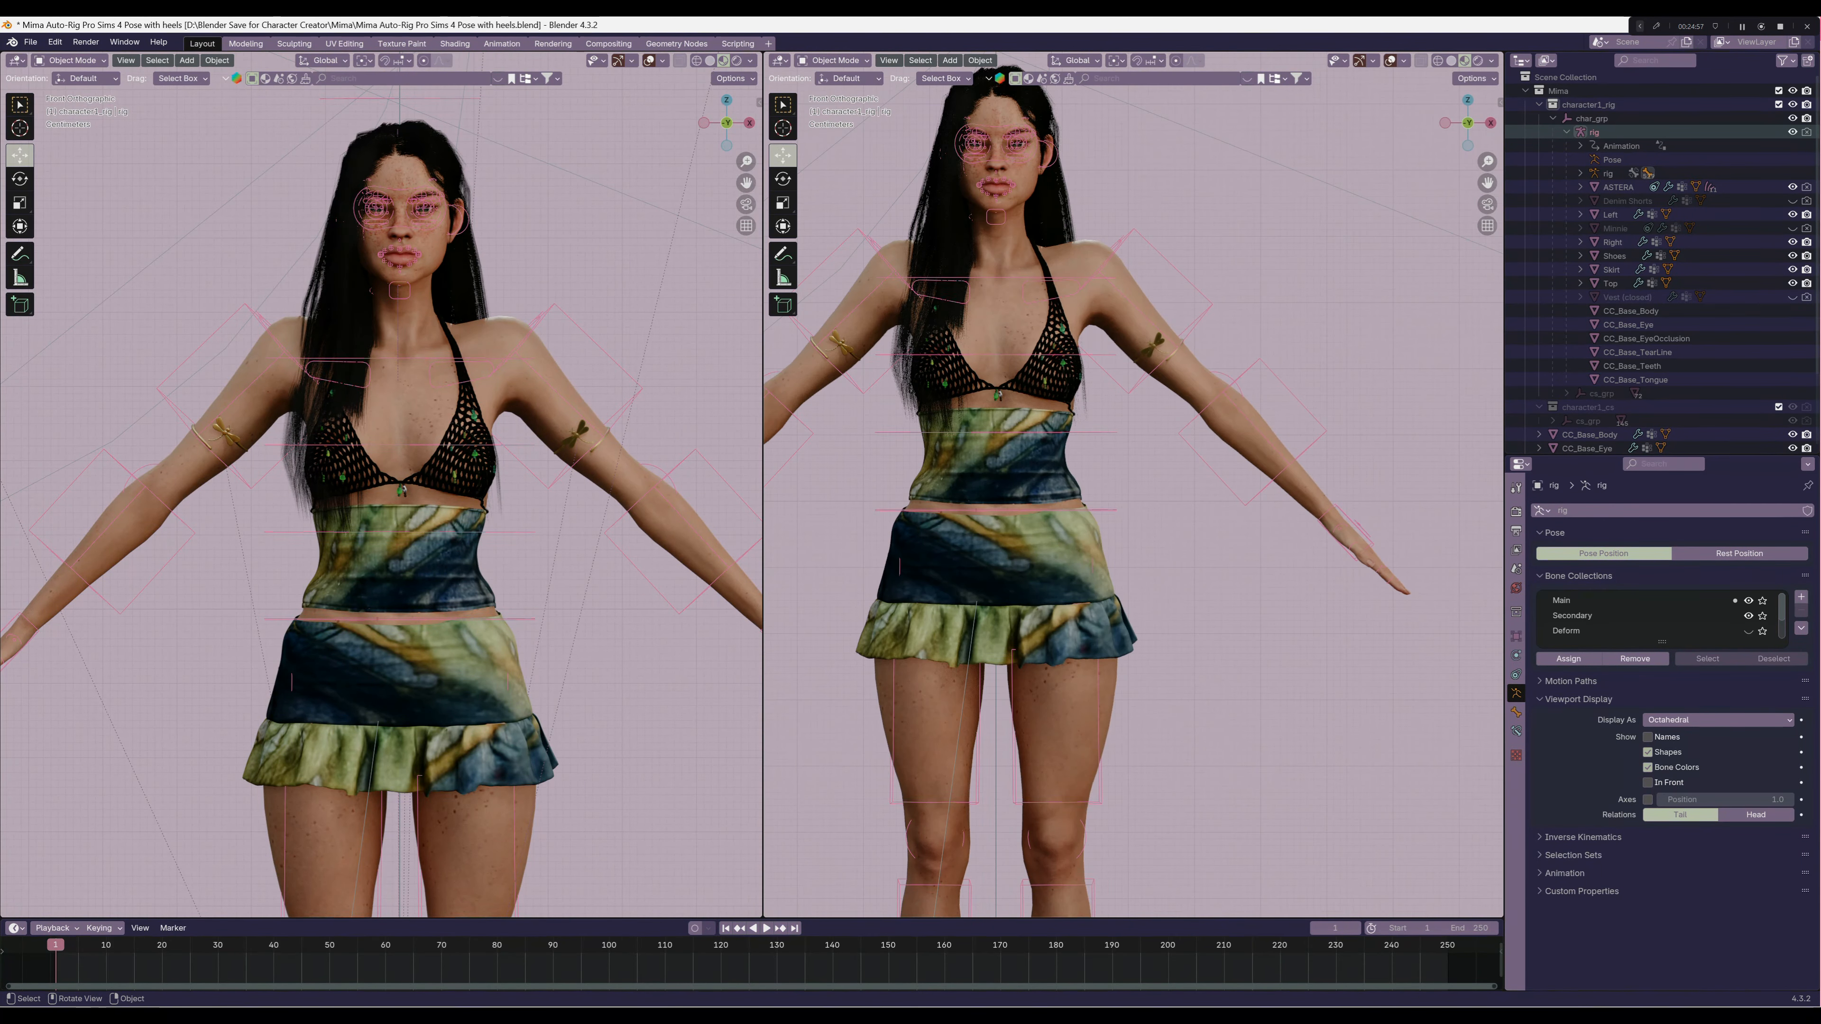
{"action": "scroll", "coordinate": [1133, 502], "scroll_direction": "up", "scroll_amount": 2}
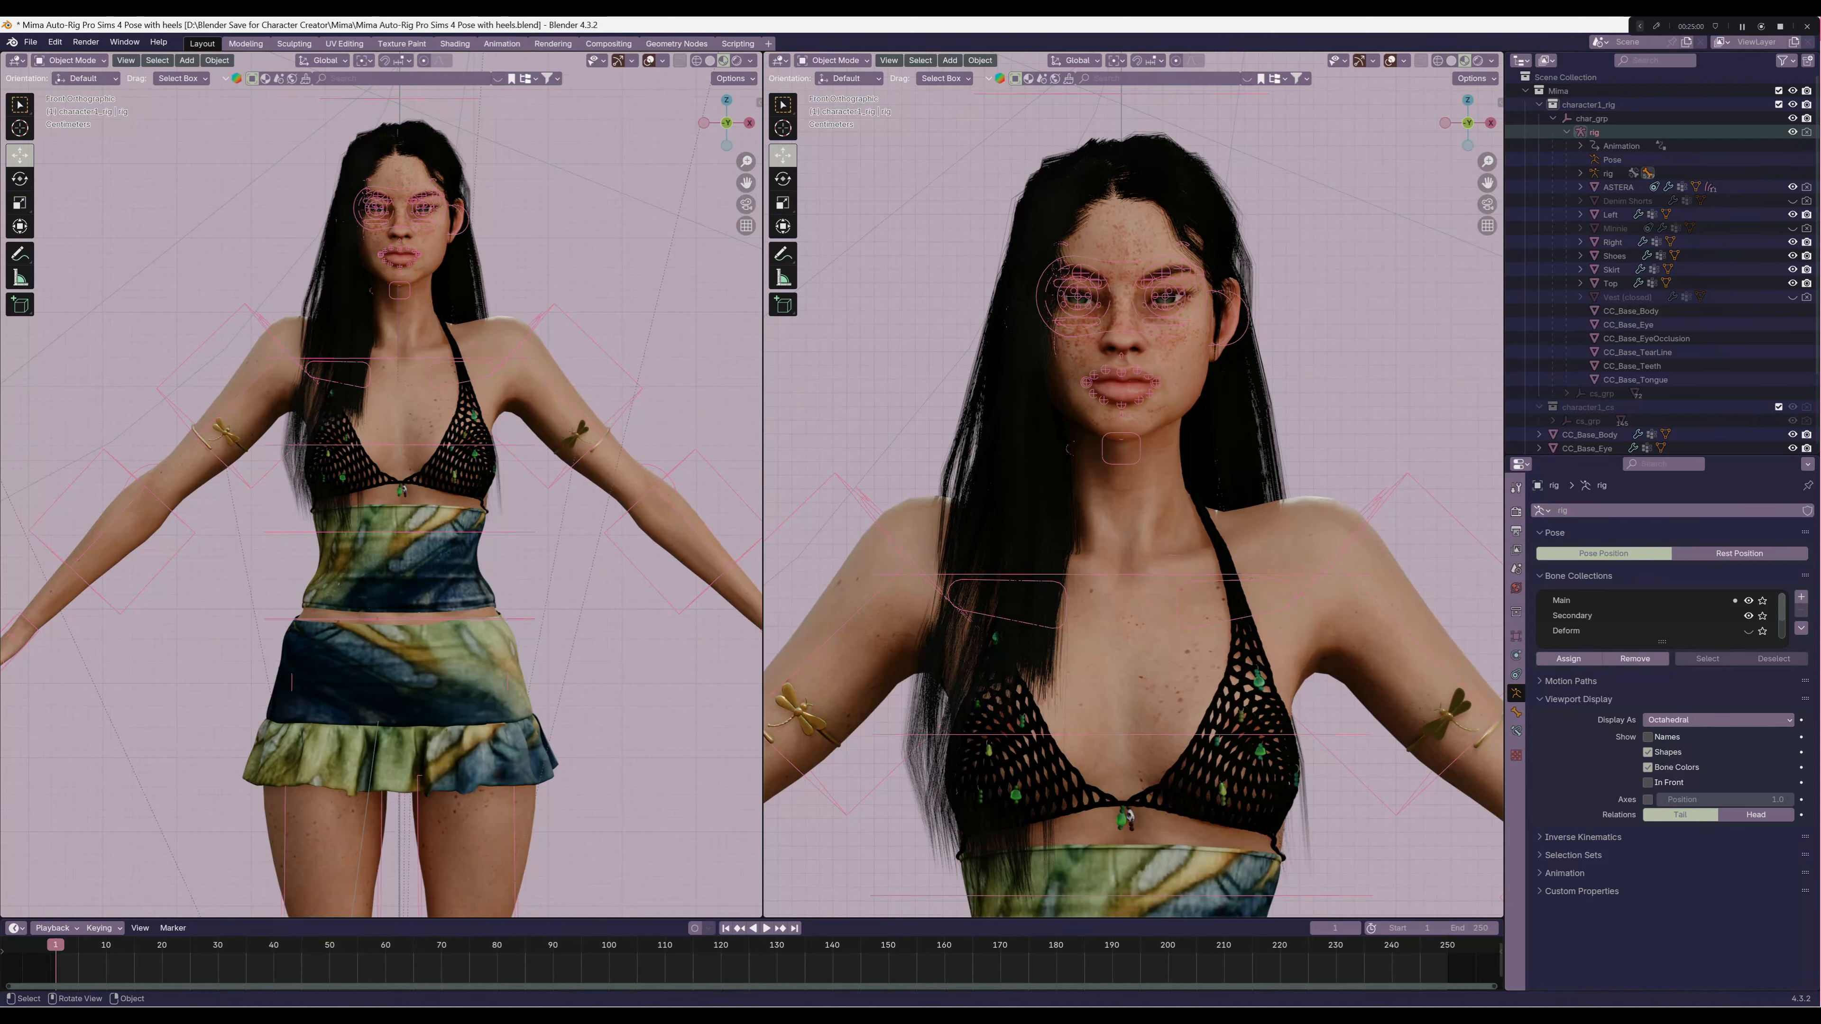
{"action": "left_click", "coordinate": [1391, 61]}
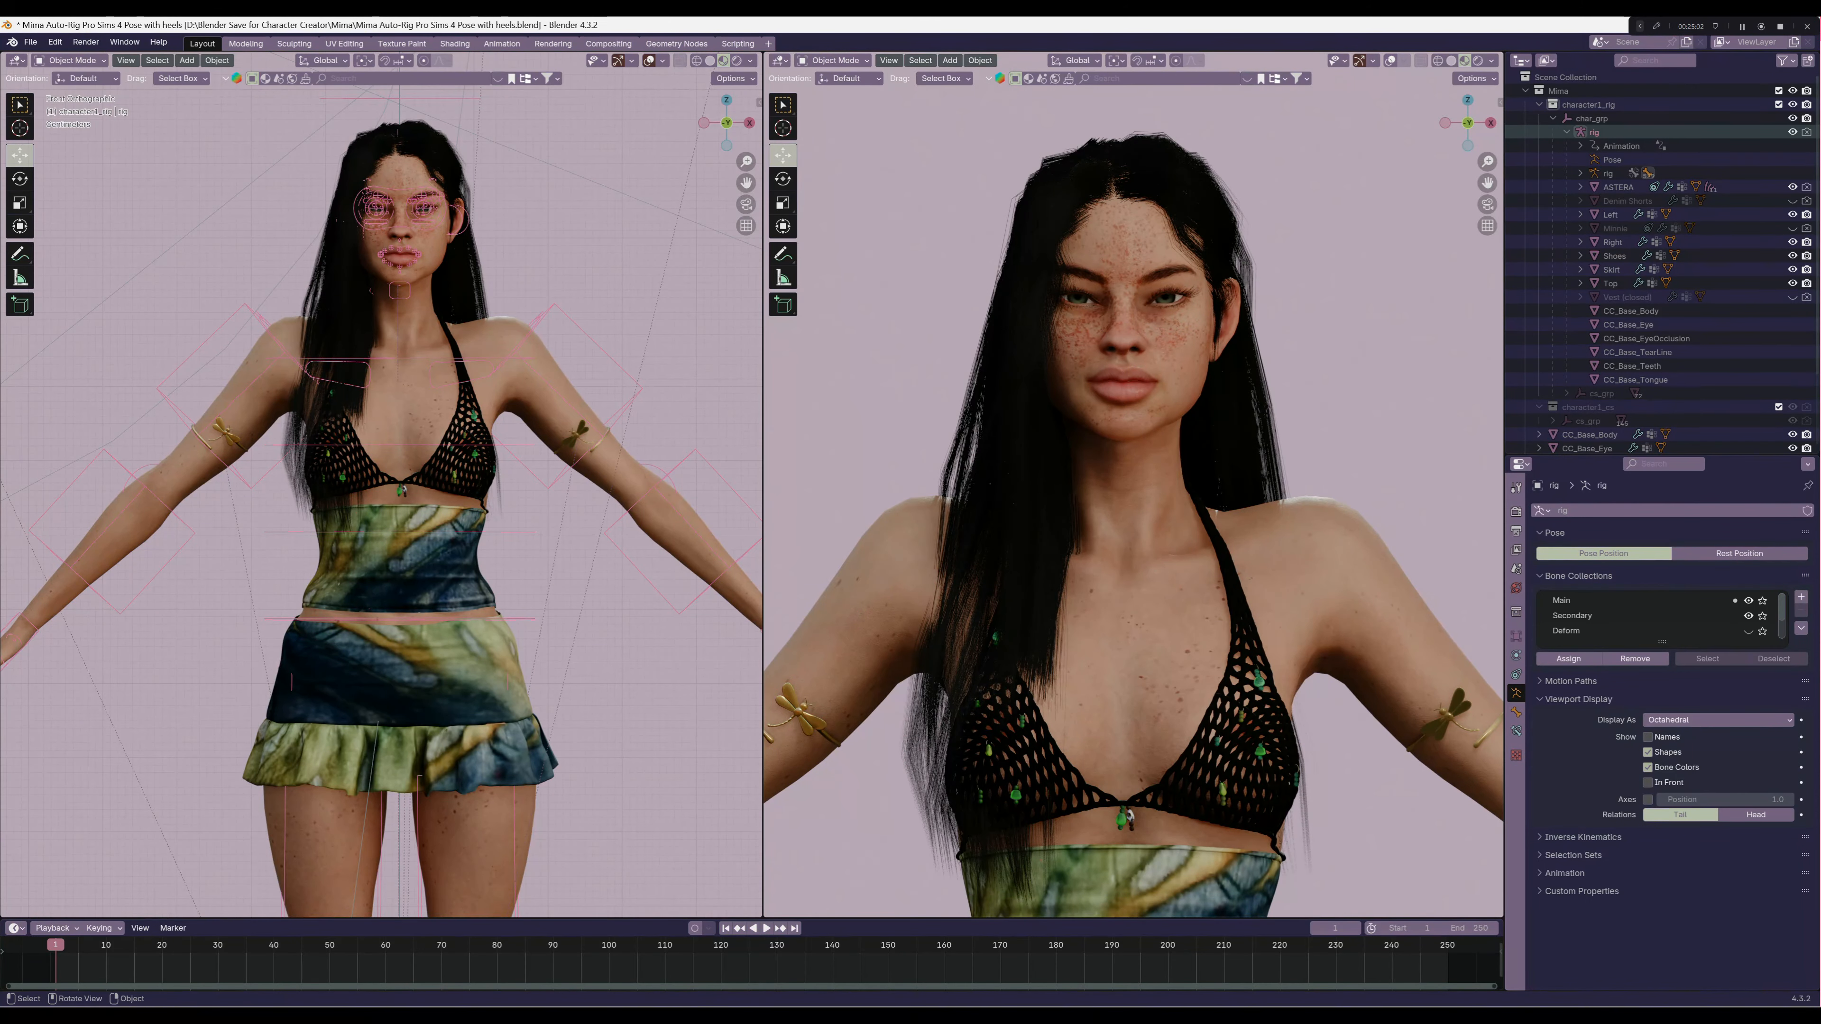
{"action": "scroll", "coordinate": [1133, 485], "scroll_direction": "down", "scroll_amount": 1}
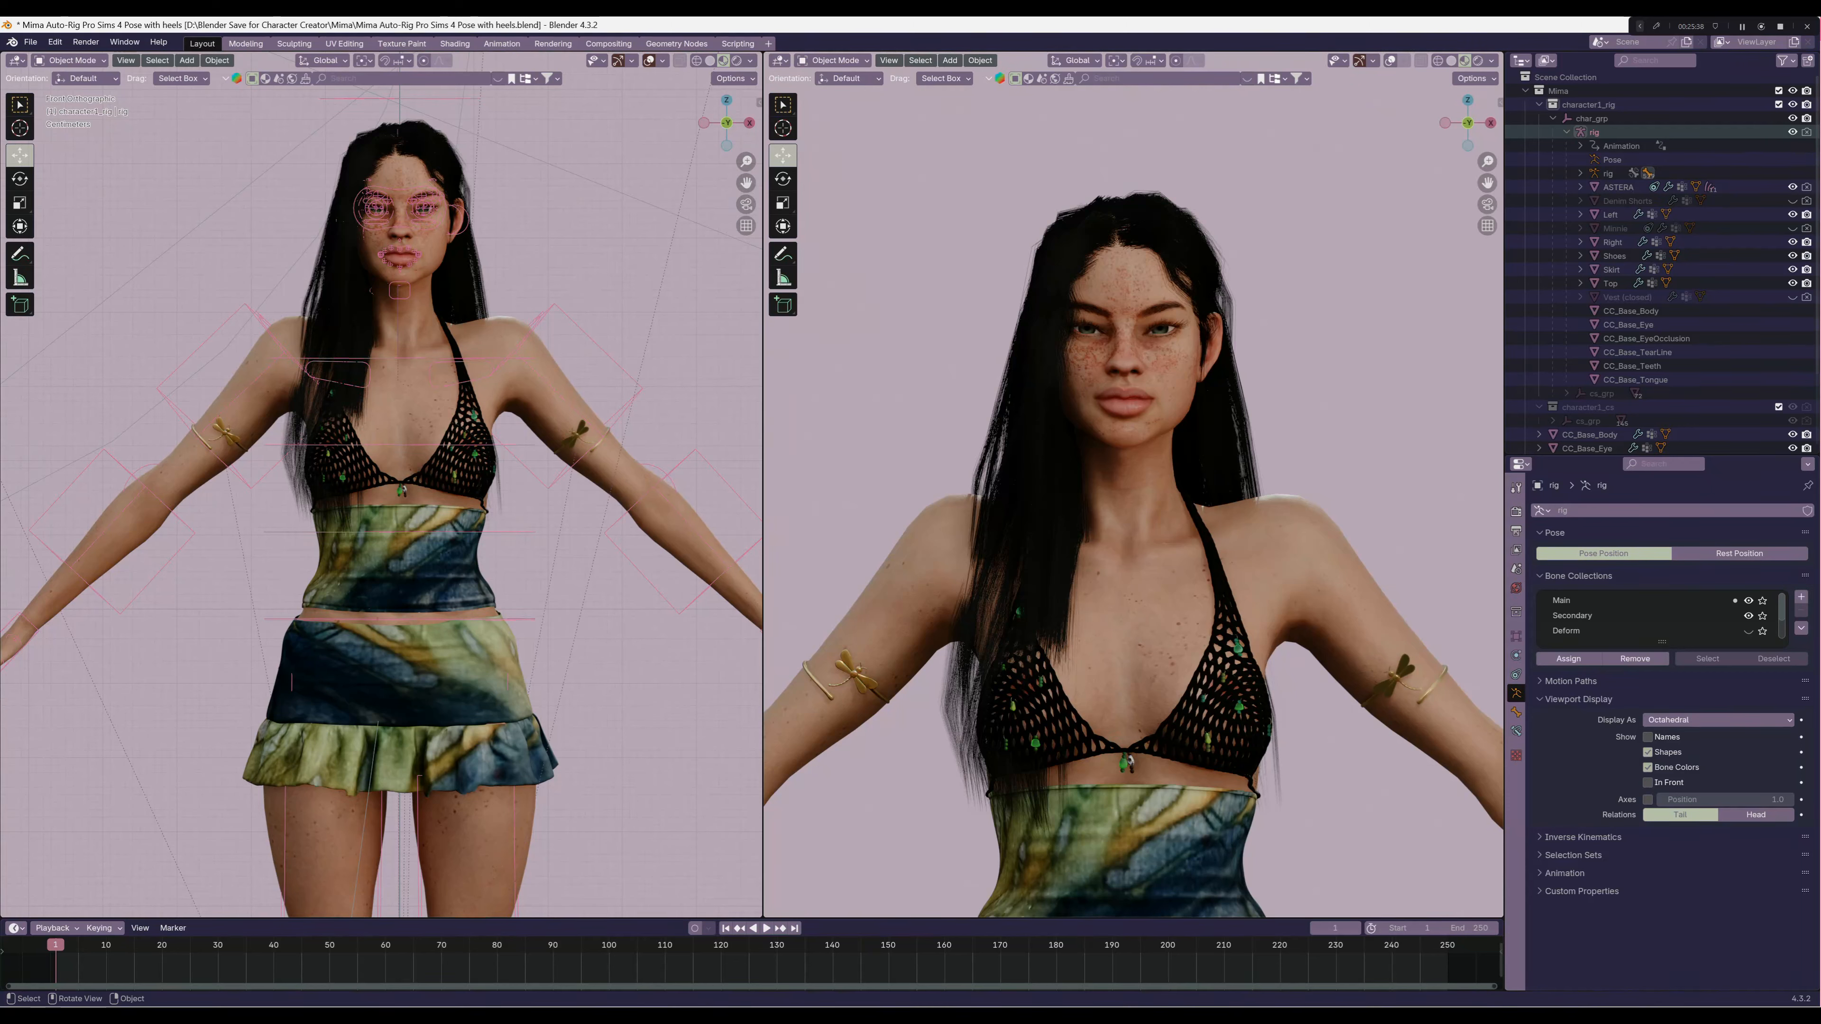
Select the CC_Base_Body mesh and replace the rig-side 3D viewport with the Shader Editor showing its head skin material
{"action": "scroll", "coordinate": [1133, 502], "scroll_direction": "down", "scroll_amount": 6}
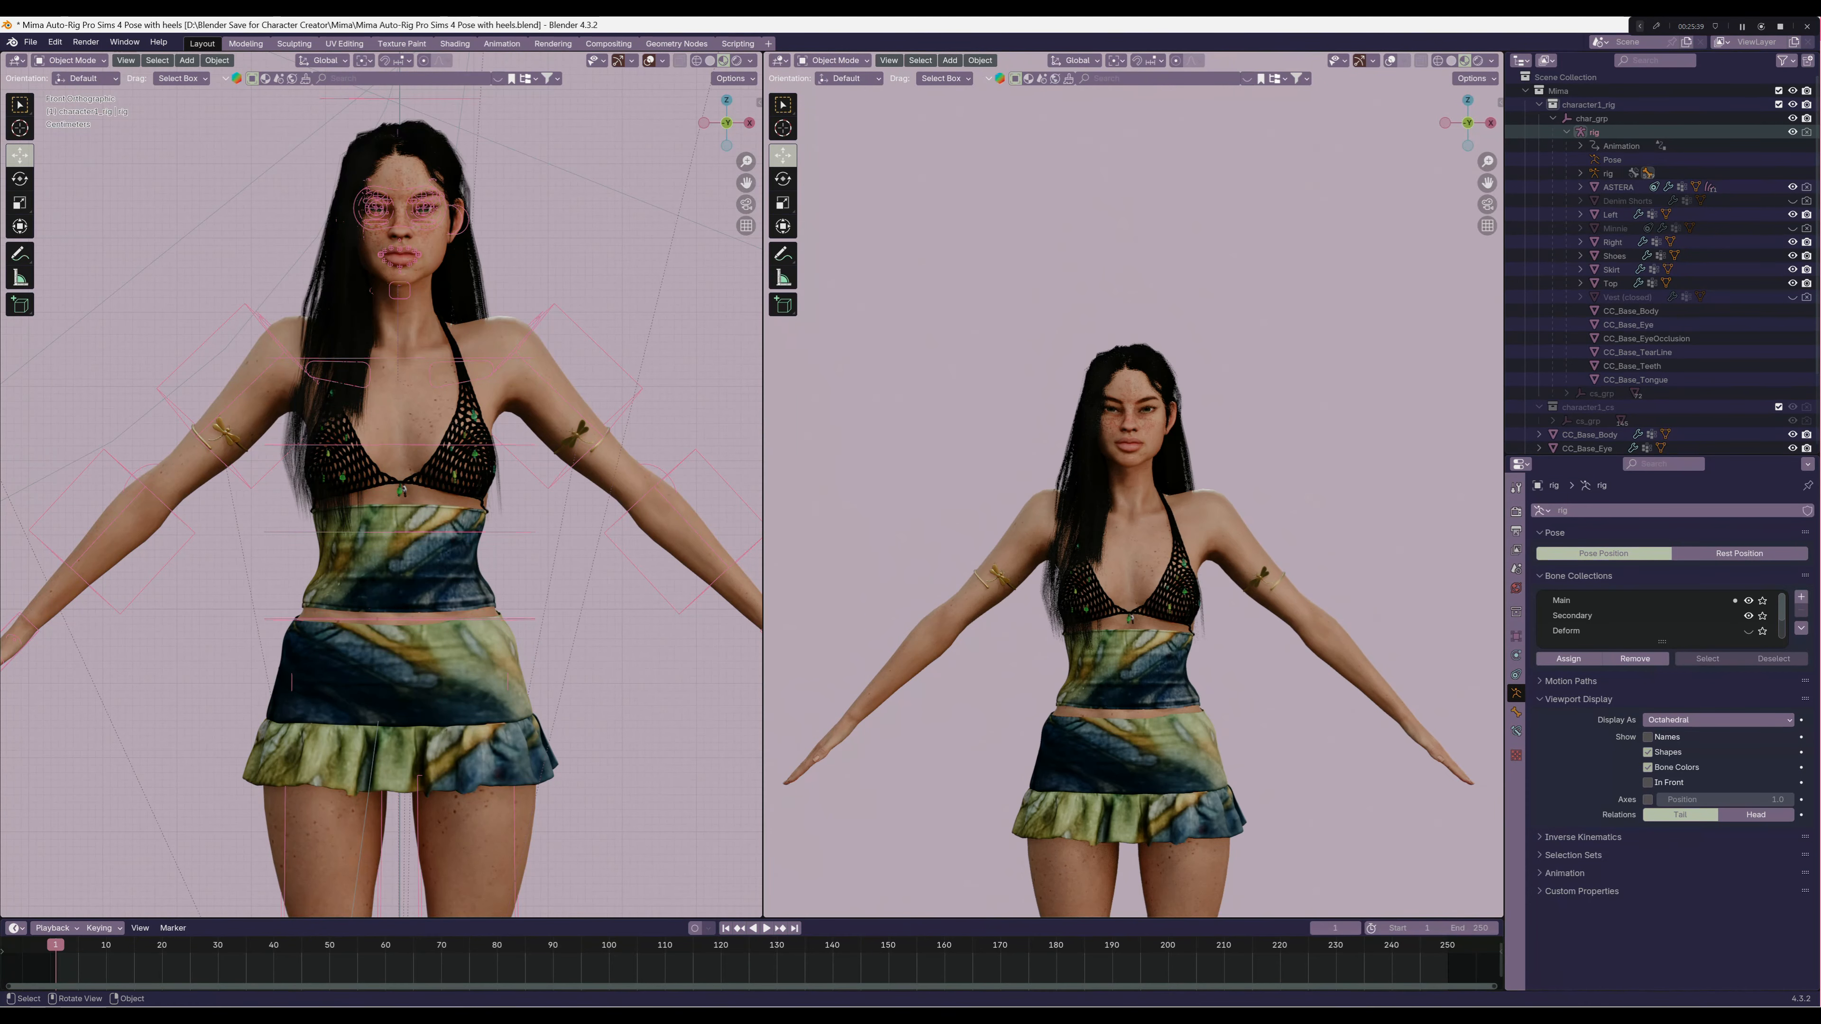
{"action": "scroll", "coordinate": [1133, 502], "scroll_direction": "up", "scroll_amount": 2}
{"action": "scroll", "coordinate": [1133, 503], "scroll_direction": "up", "scroll_amount": 6}
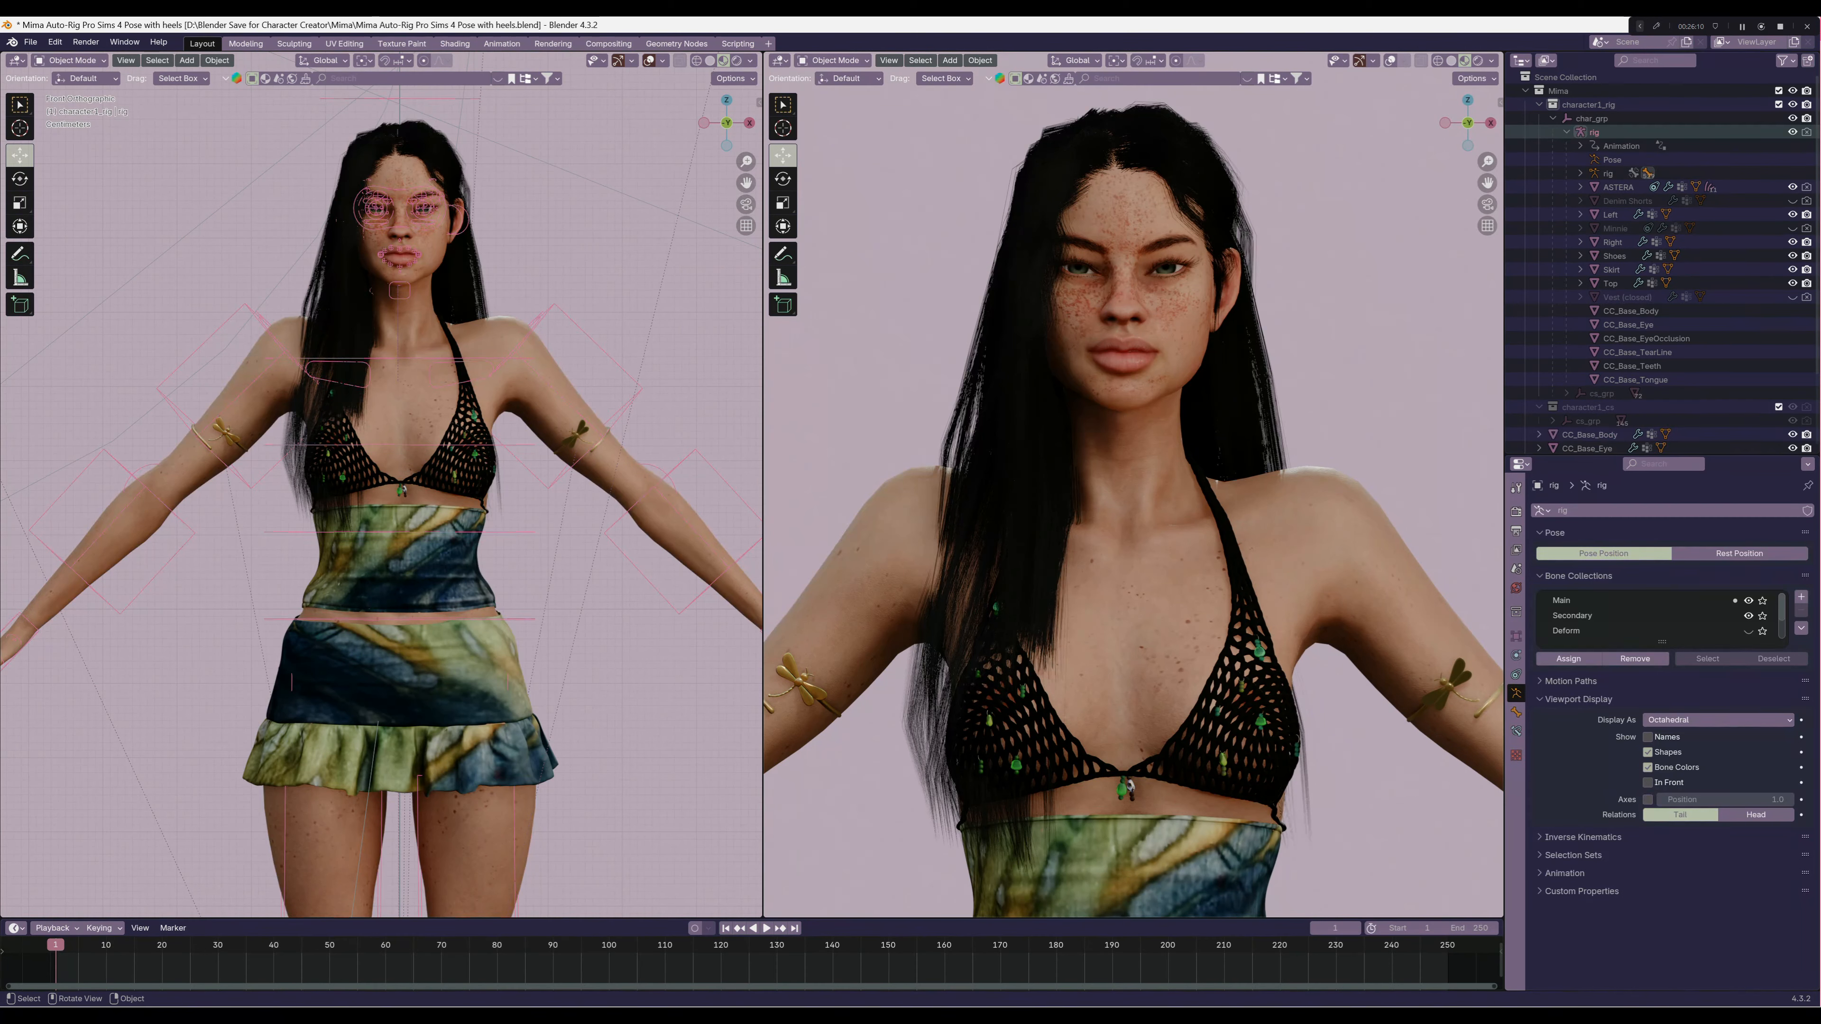
{"action": "left_click", "coordinate": [410, 402]}
{"action": "left_click", "coordinate": [16, 60]}
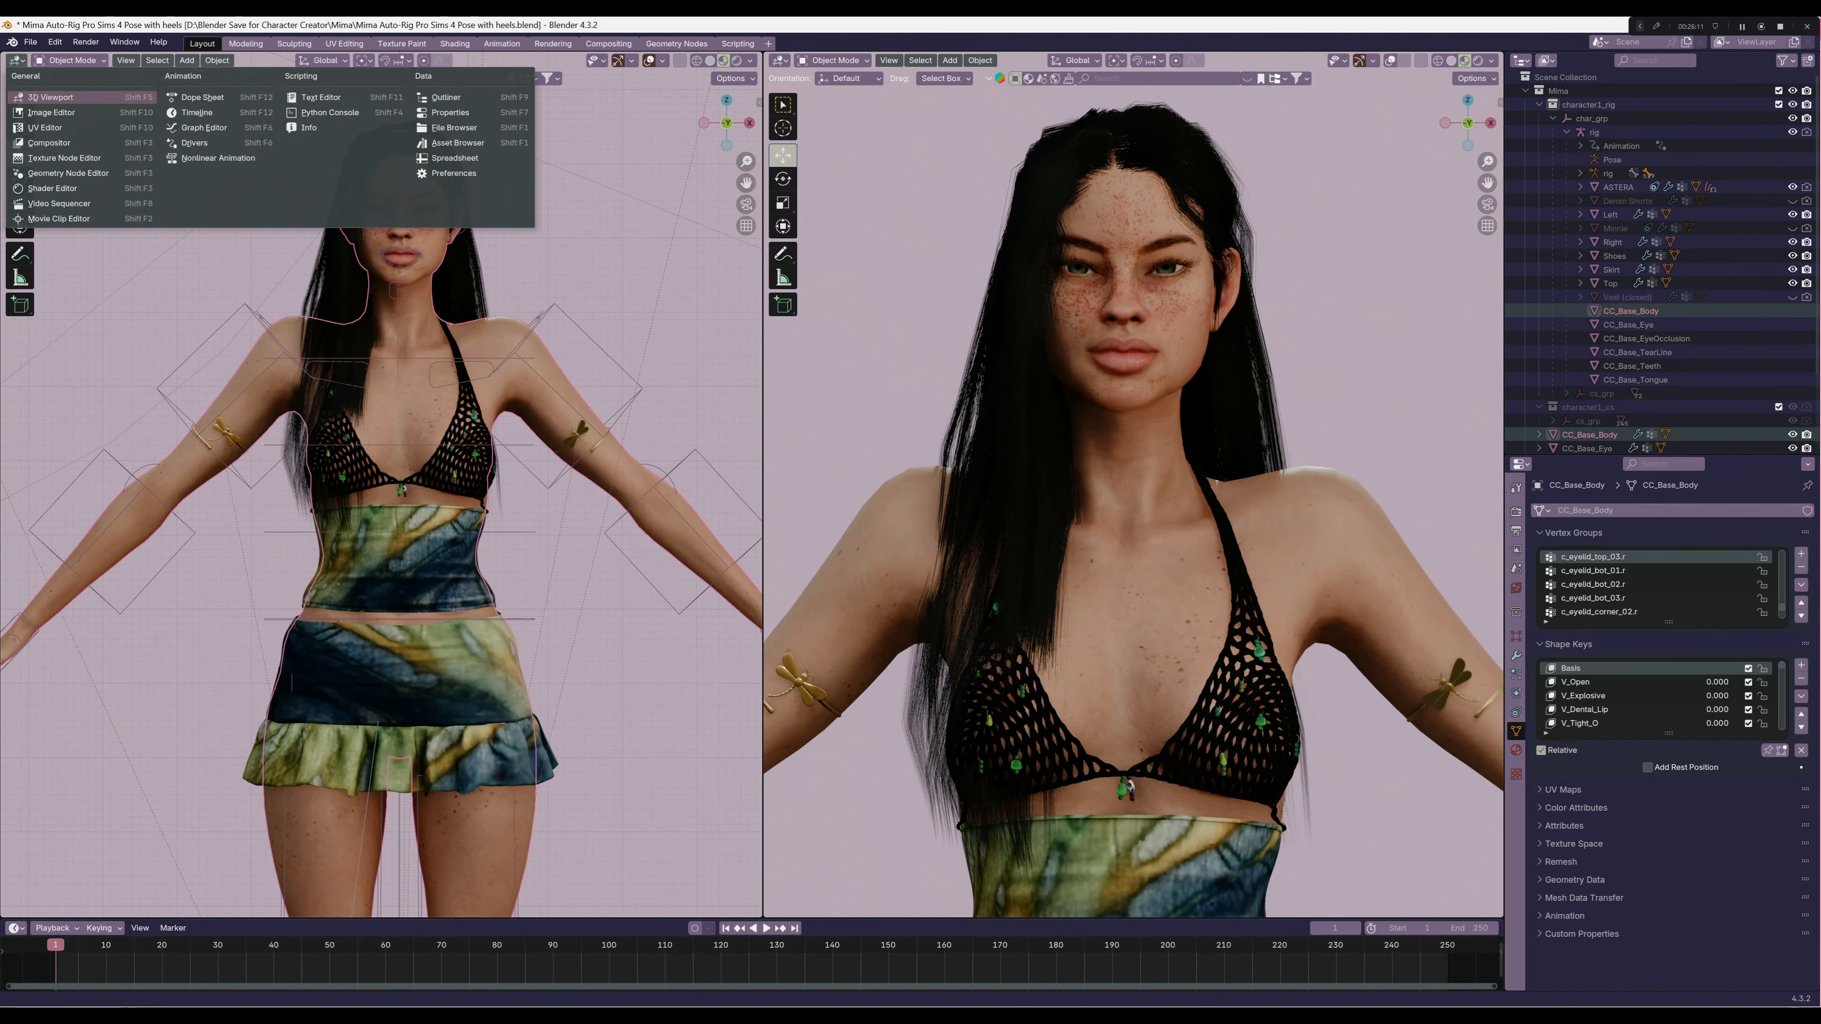
{"action": "left_click", "coordinate": [58, 190]}
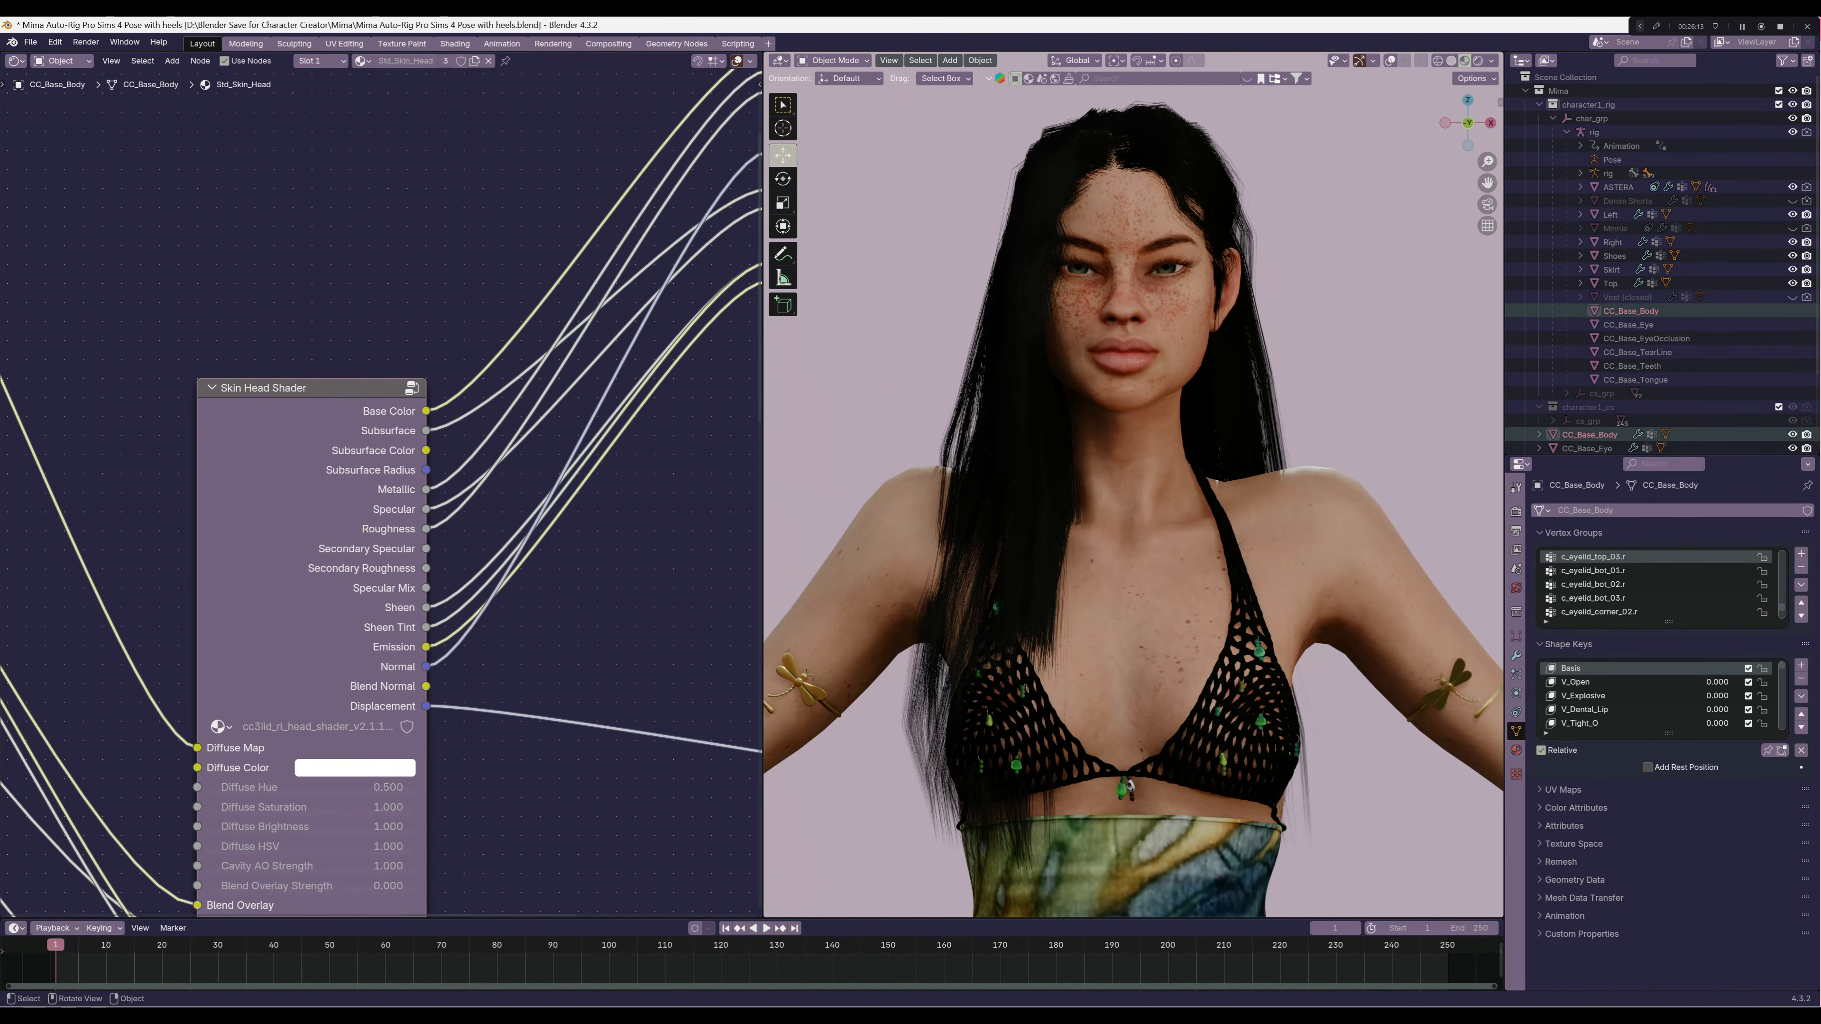
Examine the Skin Head Shader node and the Std_Skin_Head_Diffuse texture node that feeds it
{"action": "scroll", "coordinate": [1133, 486], "scroll_direction": "down", "scroll_amount": 5}
{"action": "scroll", "coordinate": [1133, 485], "scroll_direction": "up", "scroll_amount": 3}
{"action": "scroll", "coordinate": [381, 485], "scroll_direction": "up", "scroll_amount": 1}
{"action": "scroll", "coordinate": [382, 485], "scroll_direction": "down", "scroll_amount": 11}
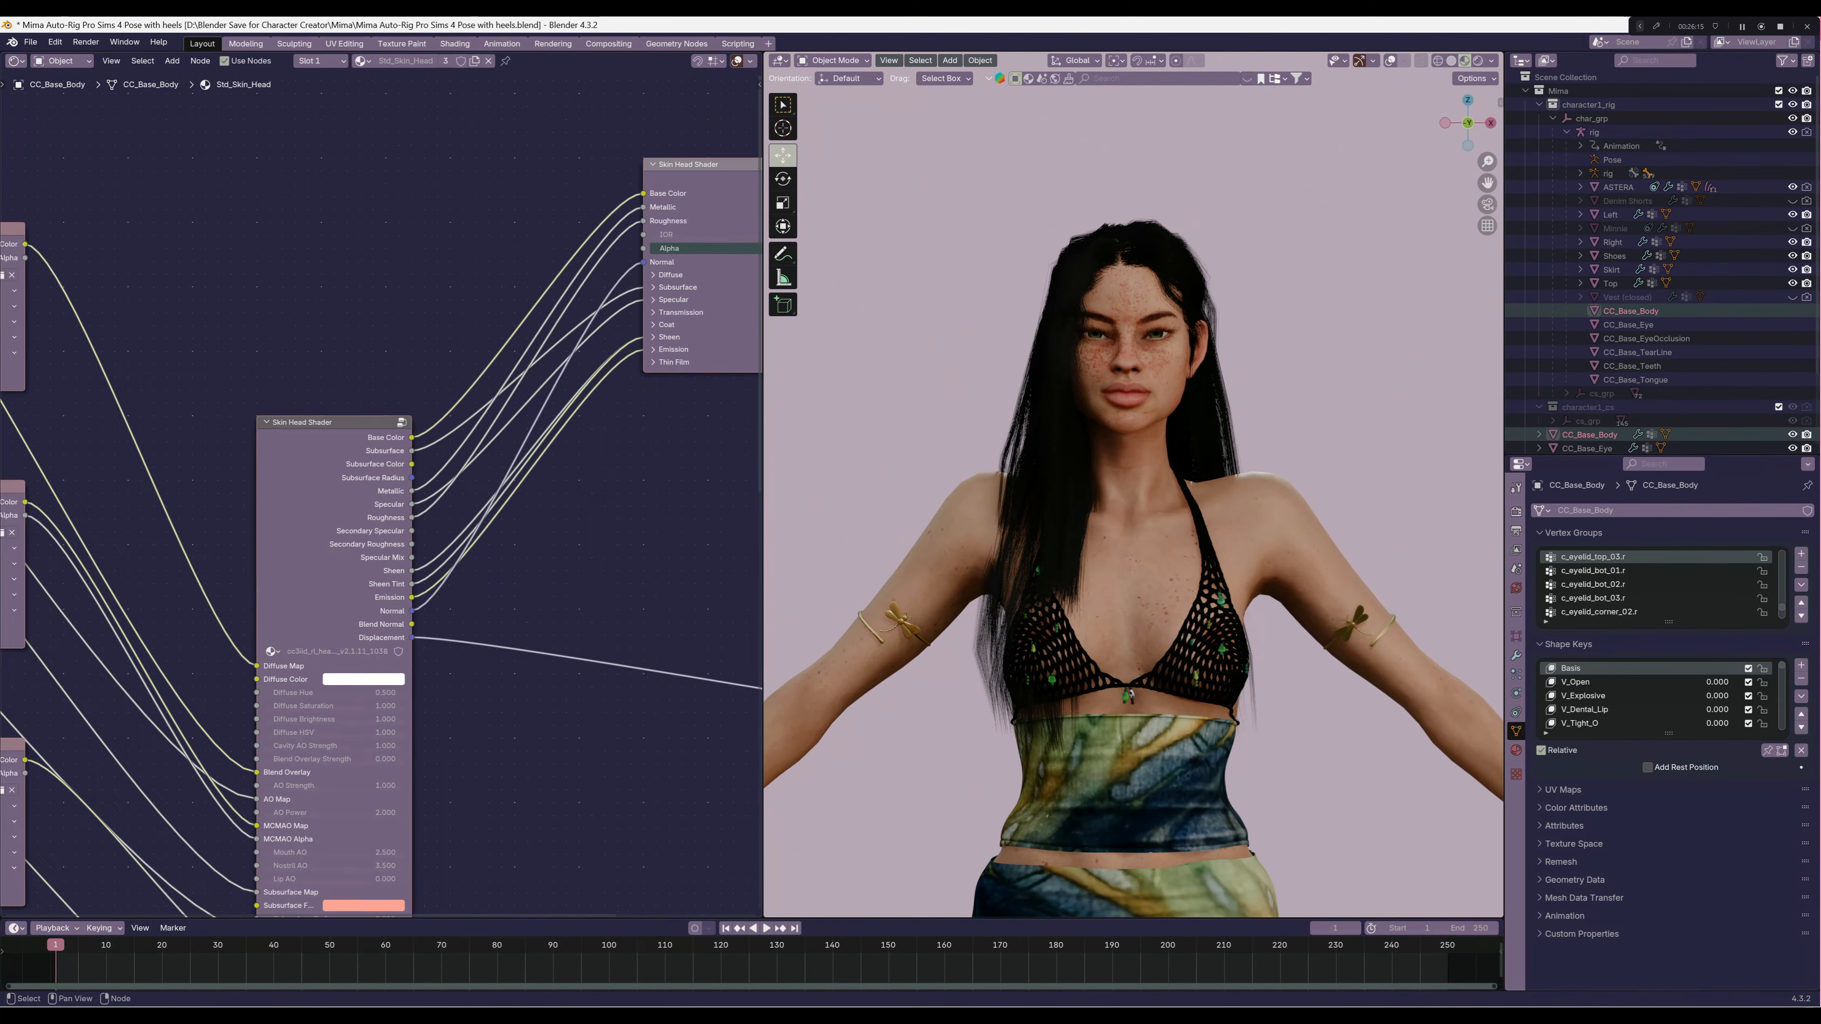
{"action": "middle_click_drag", "start_coordinate": [287, 438], "coordinate": [592, 556]}
{"action": "scroll", "coordinate": [381, 485], "scroll_direction": "up", "scroll_amount": 7}
{"action": "scroll", "coordinate": [382, 485], "scroll_direction": "up", "scroll_amount": 2}
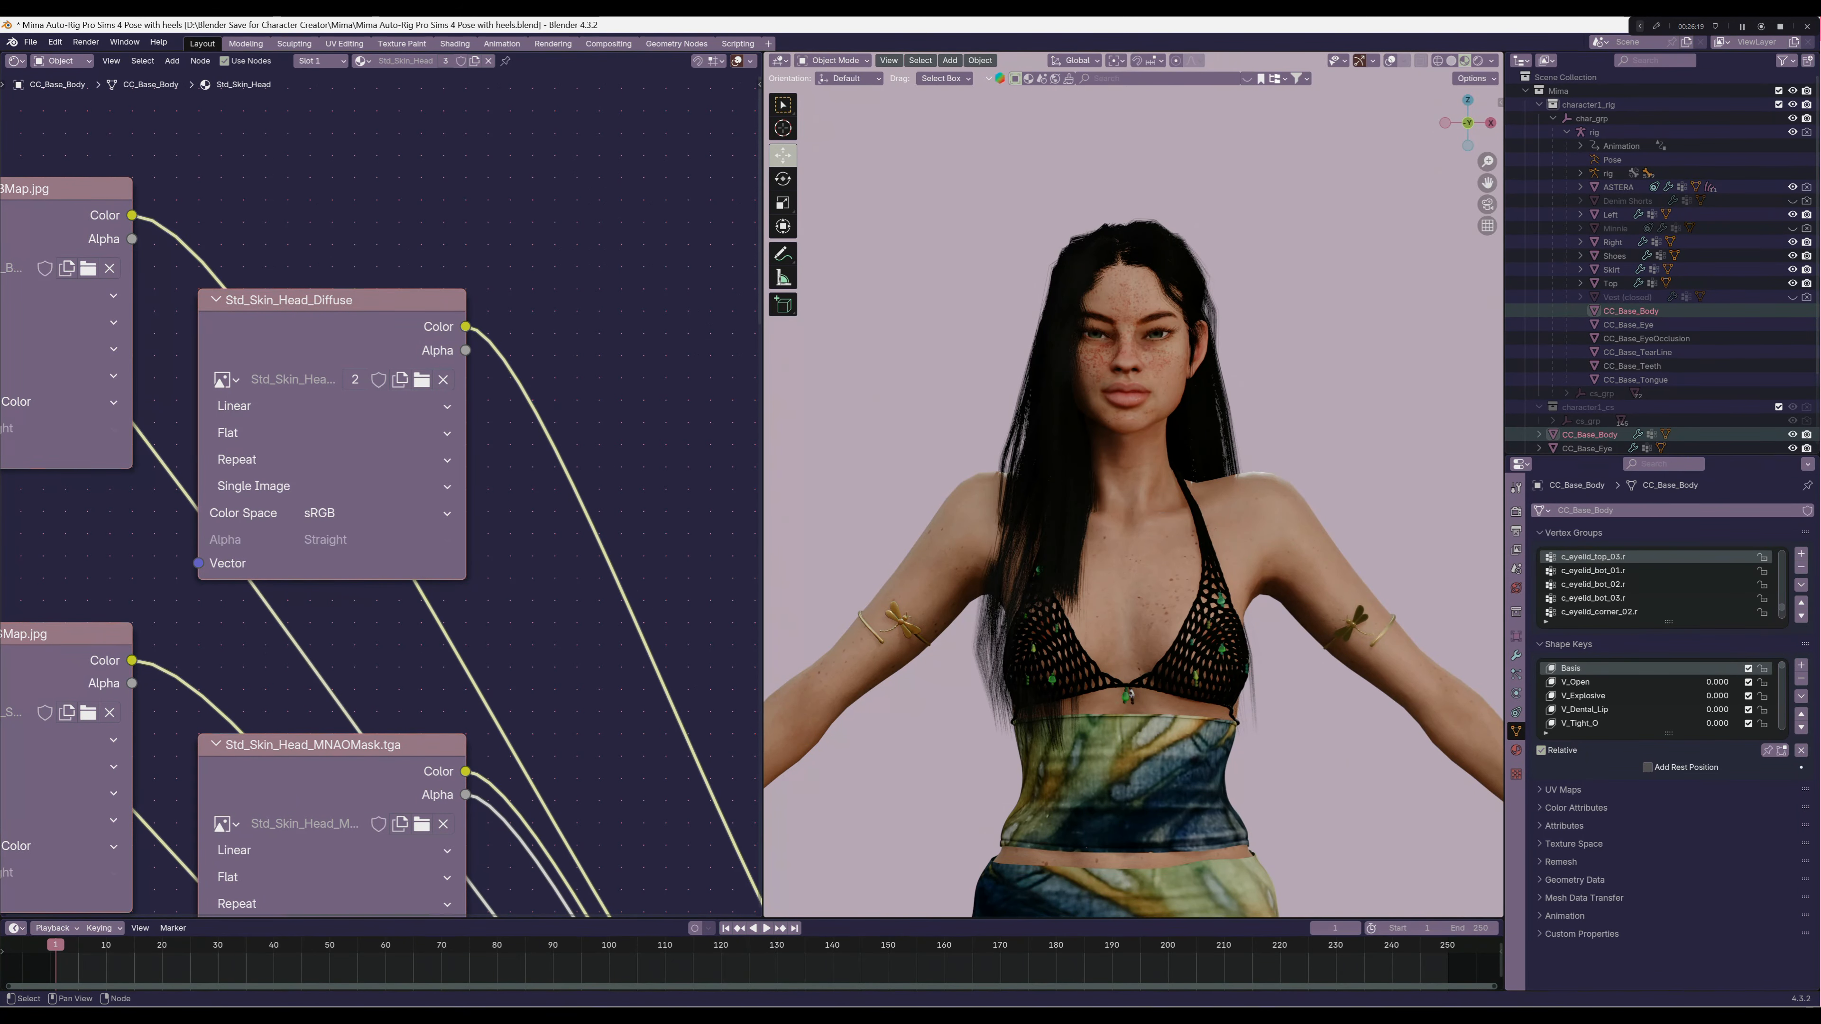
Examine the other head skin texture nodes, including Std_Skin_Head_Normal, and return to the Std_Skin_Head_Diffuse node
{"action": "scroll", "coordinate": [381, 485], "scroll_direction": "down", "scroll_amount": 4}
{"action": "middle_click_drag", "start_coordinate": [338, 610], "coordinate": [459, 535]}
{"action": "scroll", "coordinate": [382, 494], "scroll_direction": "up", "scroll_amount": 1}
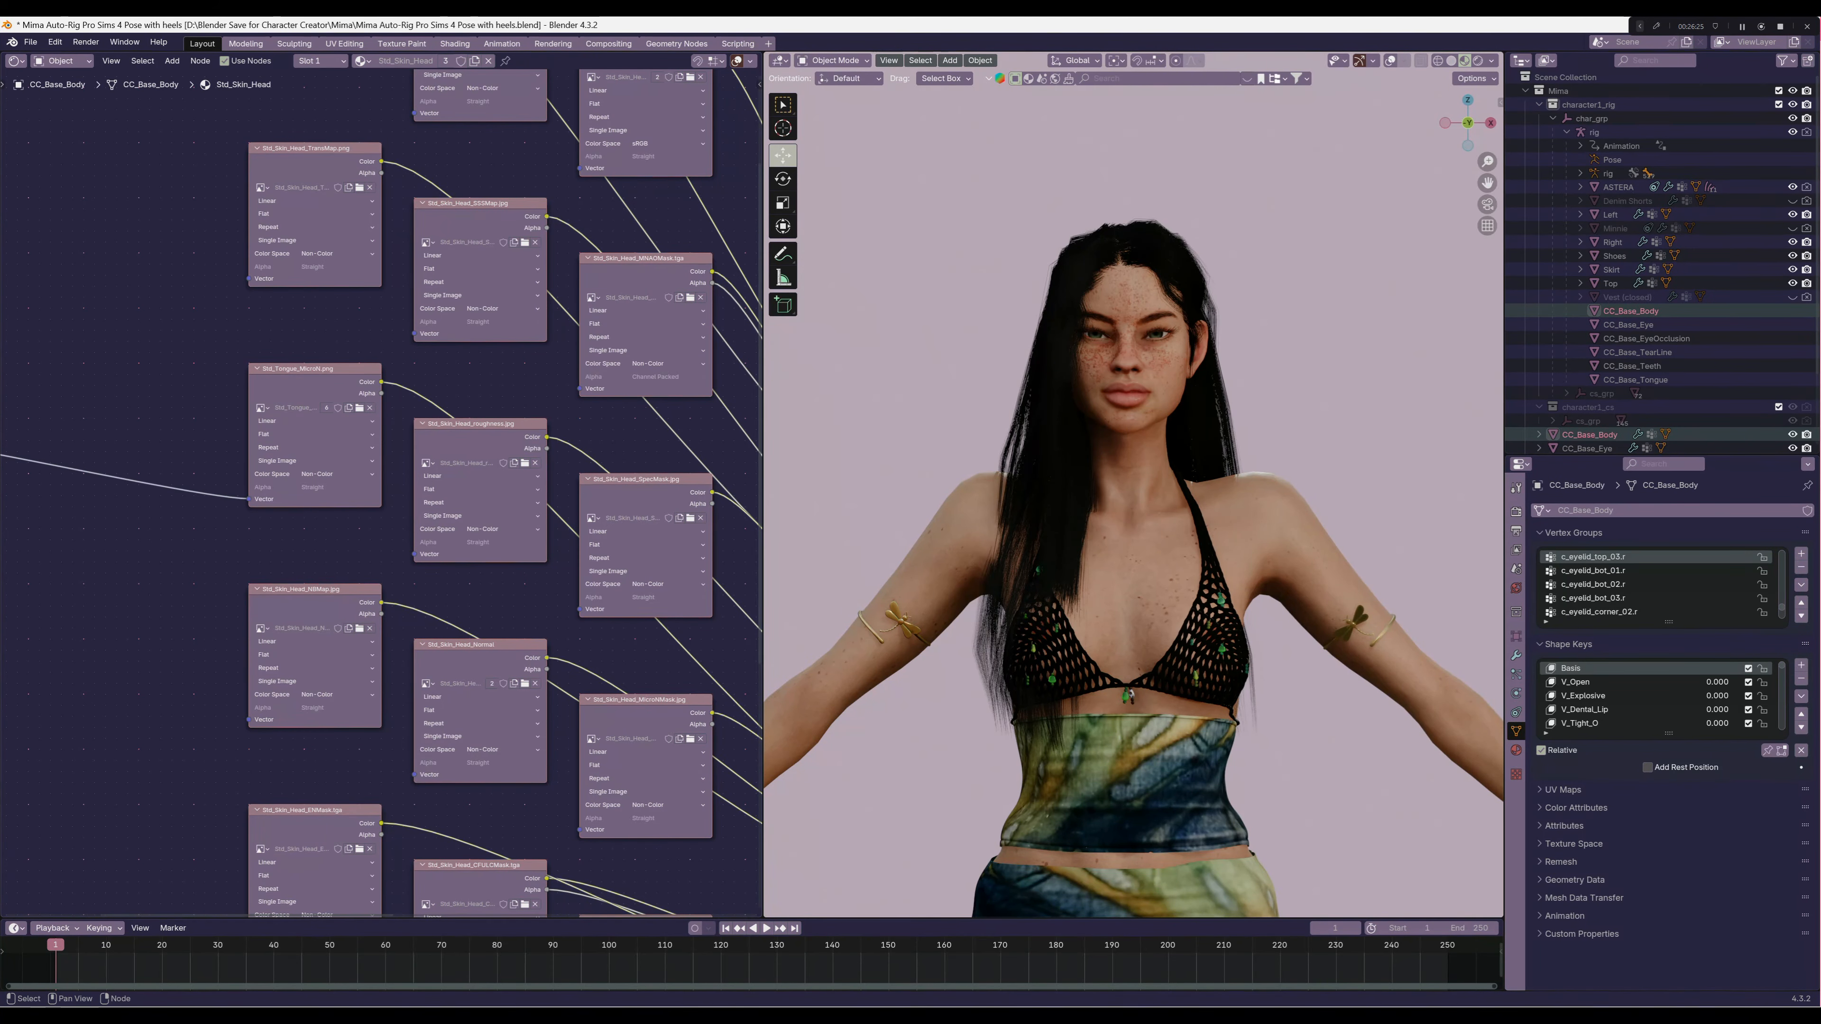
{"action": "middle_click_drag", "start_coordinate": [460, 535], "coordinate": [234, 314]}
{"action": "scroll", "coordinate": [381, 494], "scroll_direction": "up", "scroll_amount": 10}
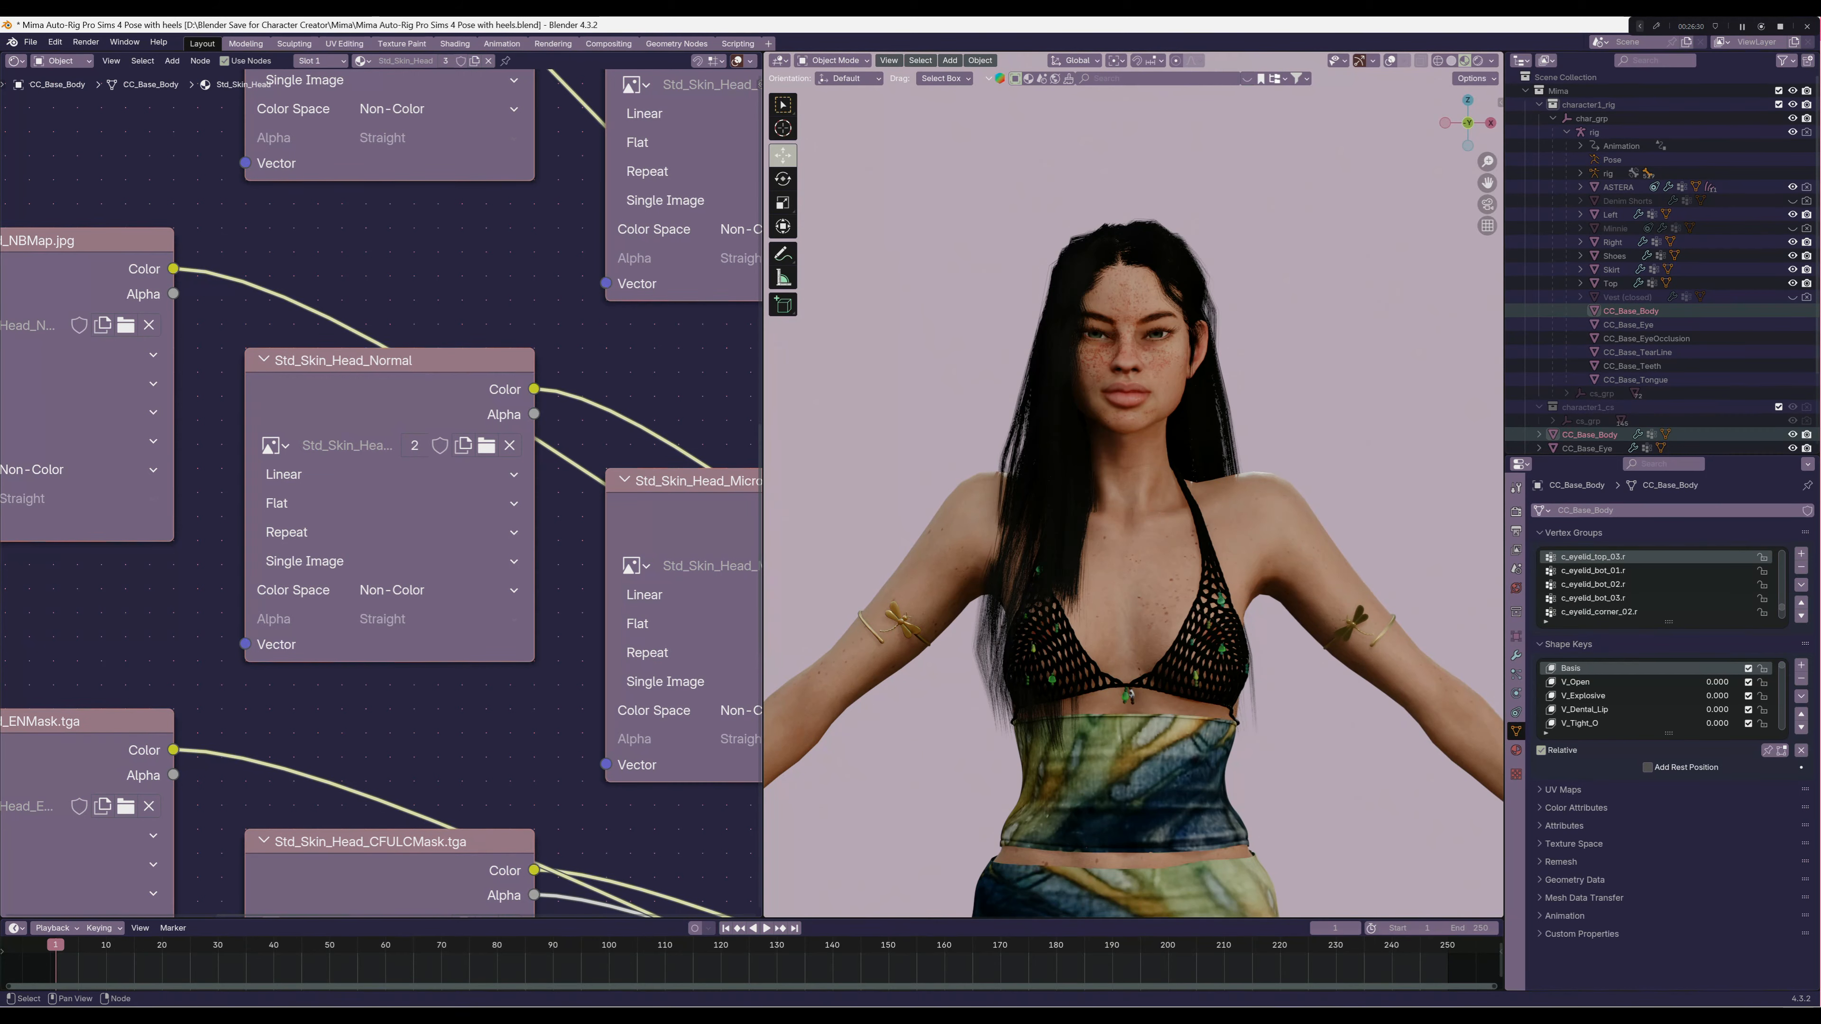
{"action": "scroll", "coordinate": [572, 151], "scroll_direction": "down", "scroll_amount": 10}
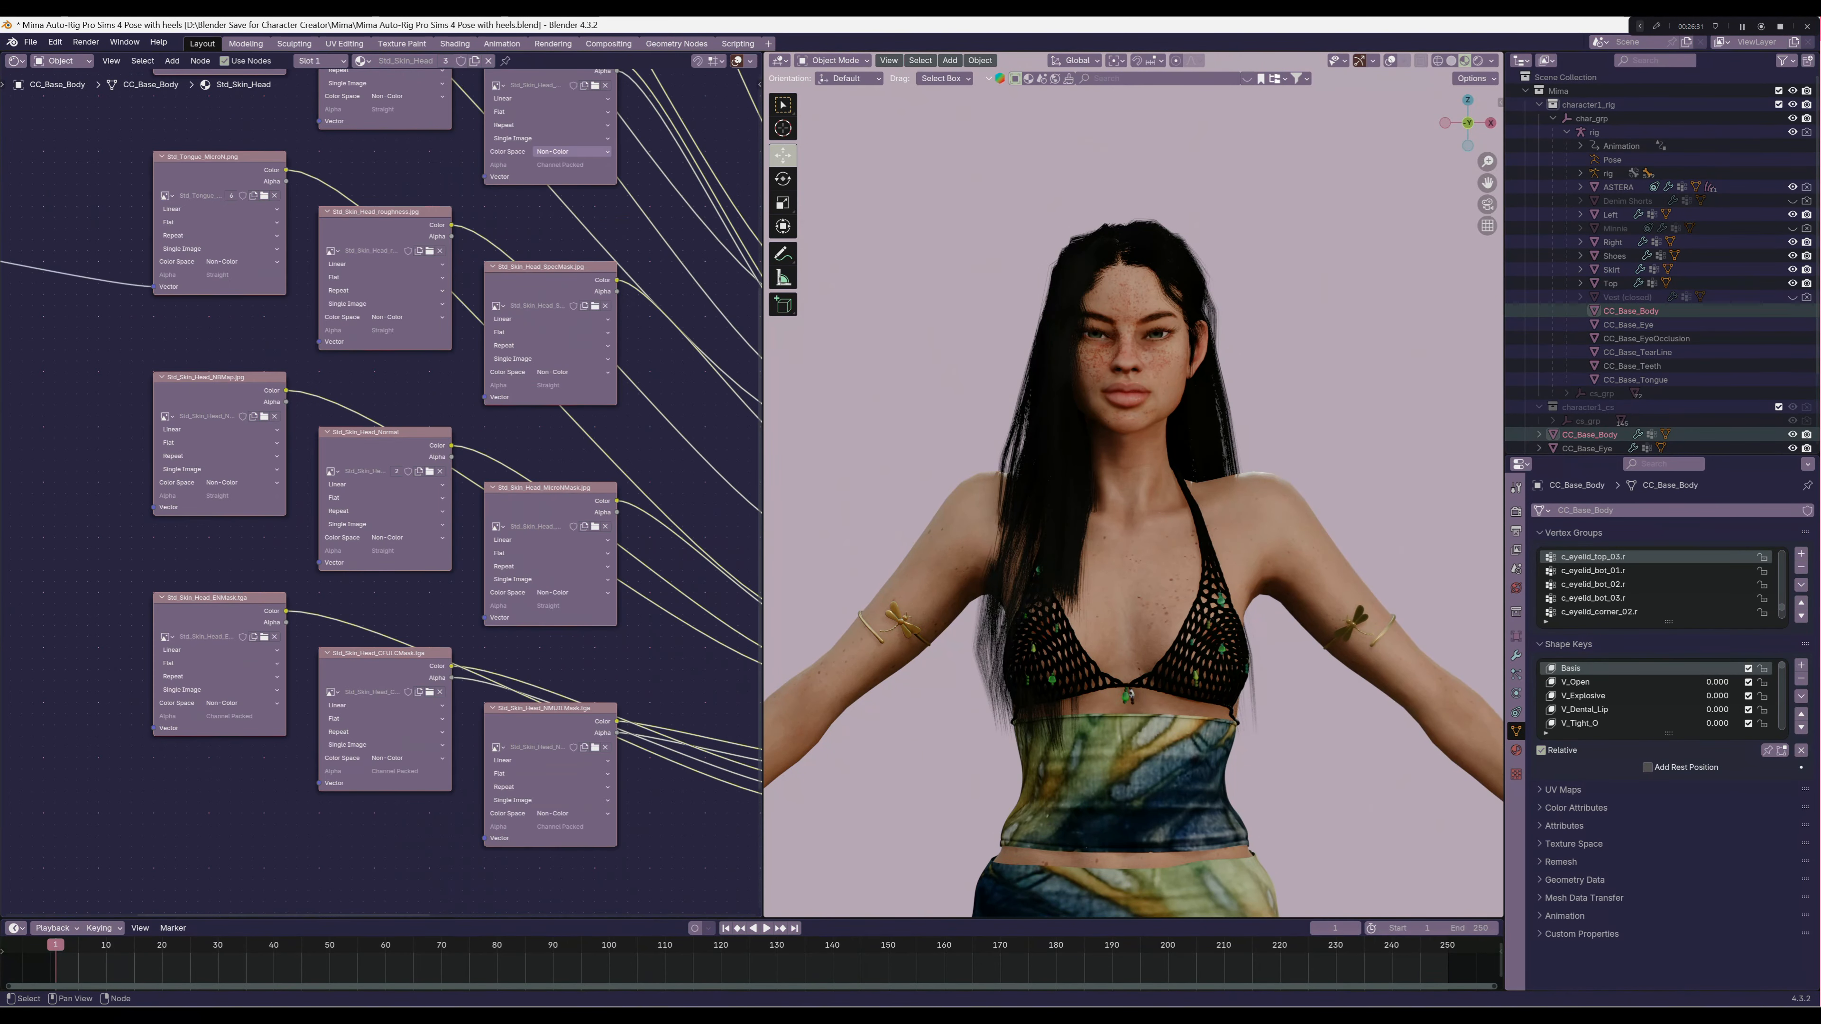
{"action": "middle_click_drag", "start_coordinate": [572, 151], "coordinate": [436, 606]}
{"action": "scroll", "coordinate": [429, 314], "scroll_direction": "up", "scroll_amount": 5}
{"action": "scroll", "coordinate": [429, 313], "scroll_direction": "up", "scroll_amount": 4}
{"action": "middle_click_drag", "start_coordinate": [428, 287], "coordinate": [430, 518]}
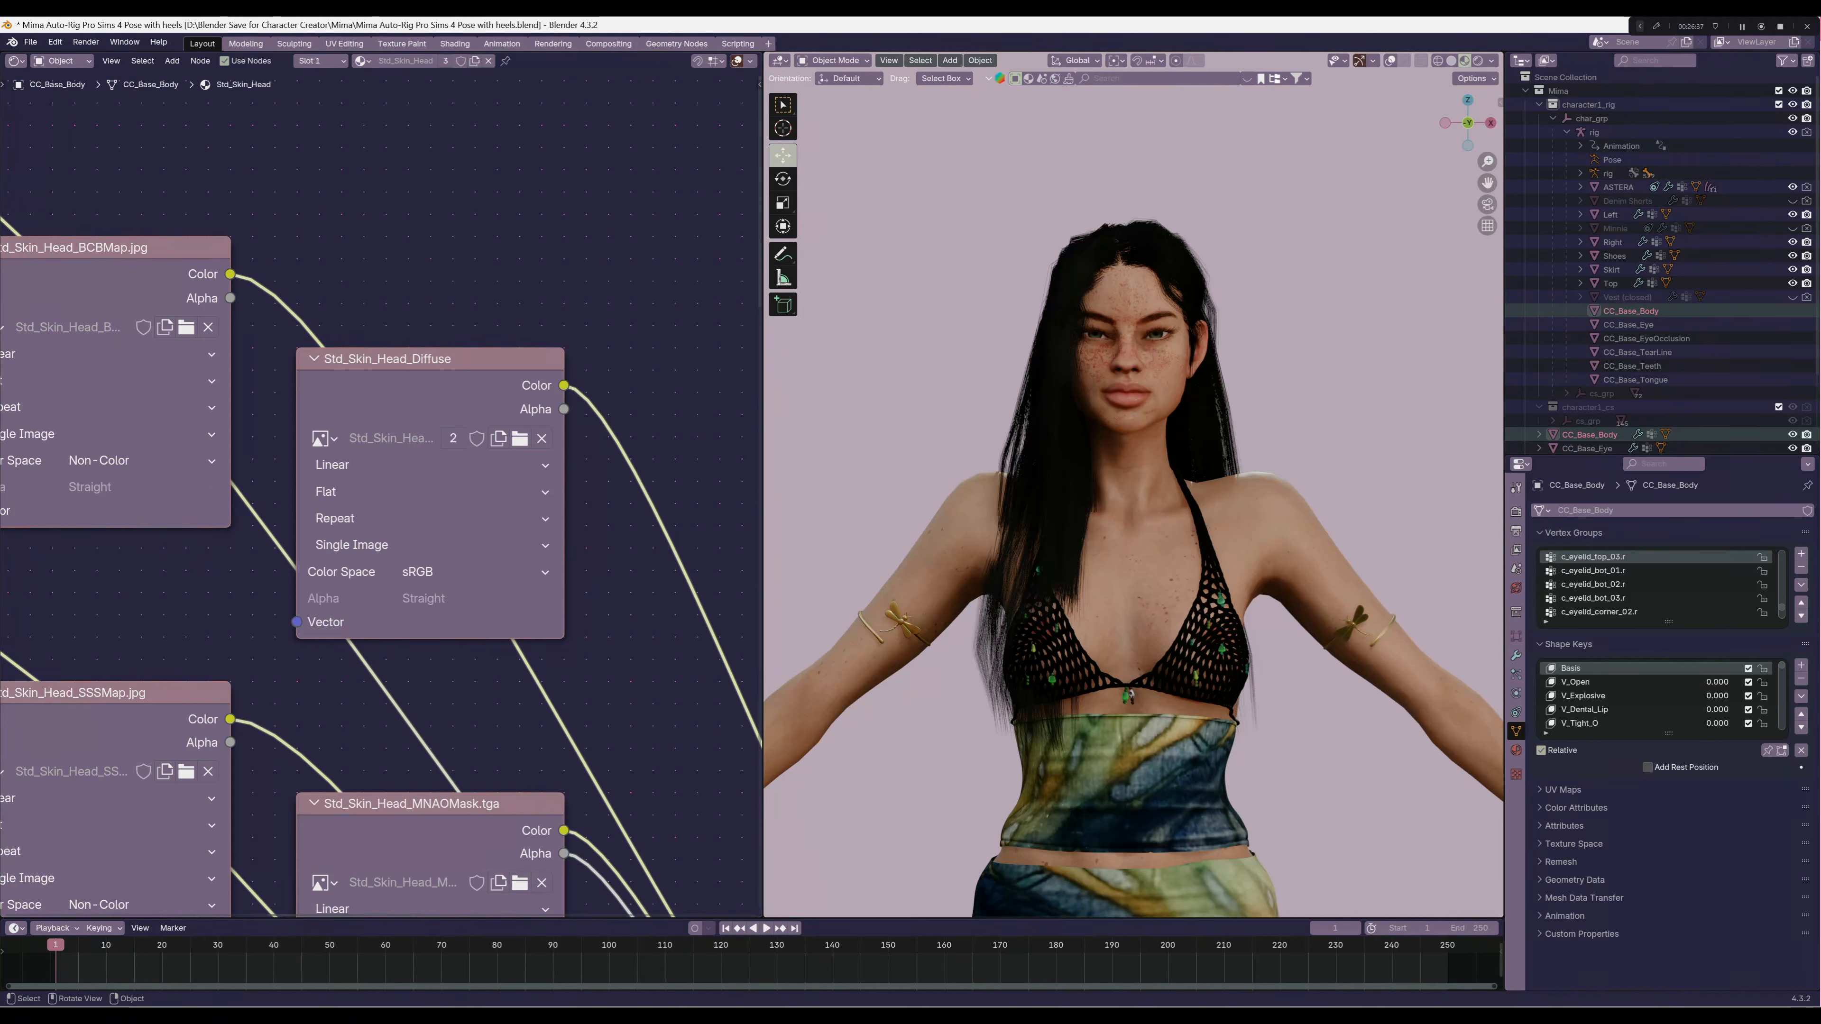
Review the diffuse texture nodes of the body, arm, leg, nails and eyelash materials, ending on Std_Skin_Head
{"action": "left_click", "coordinate": [1515, 750]}
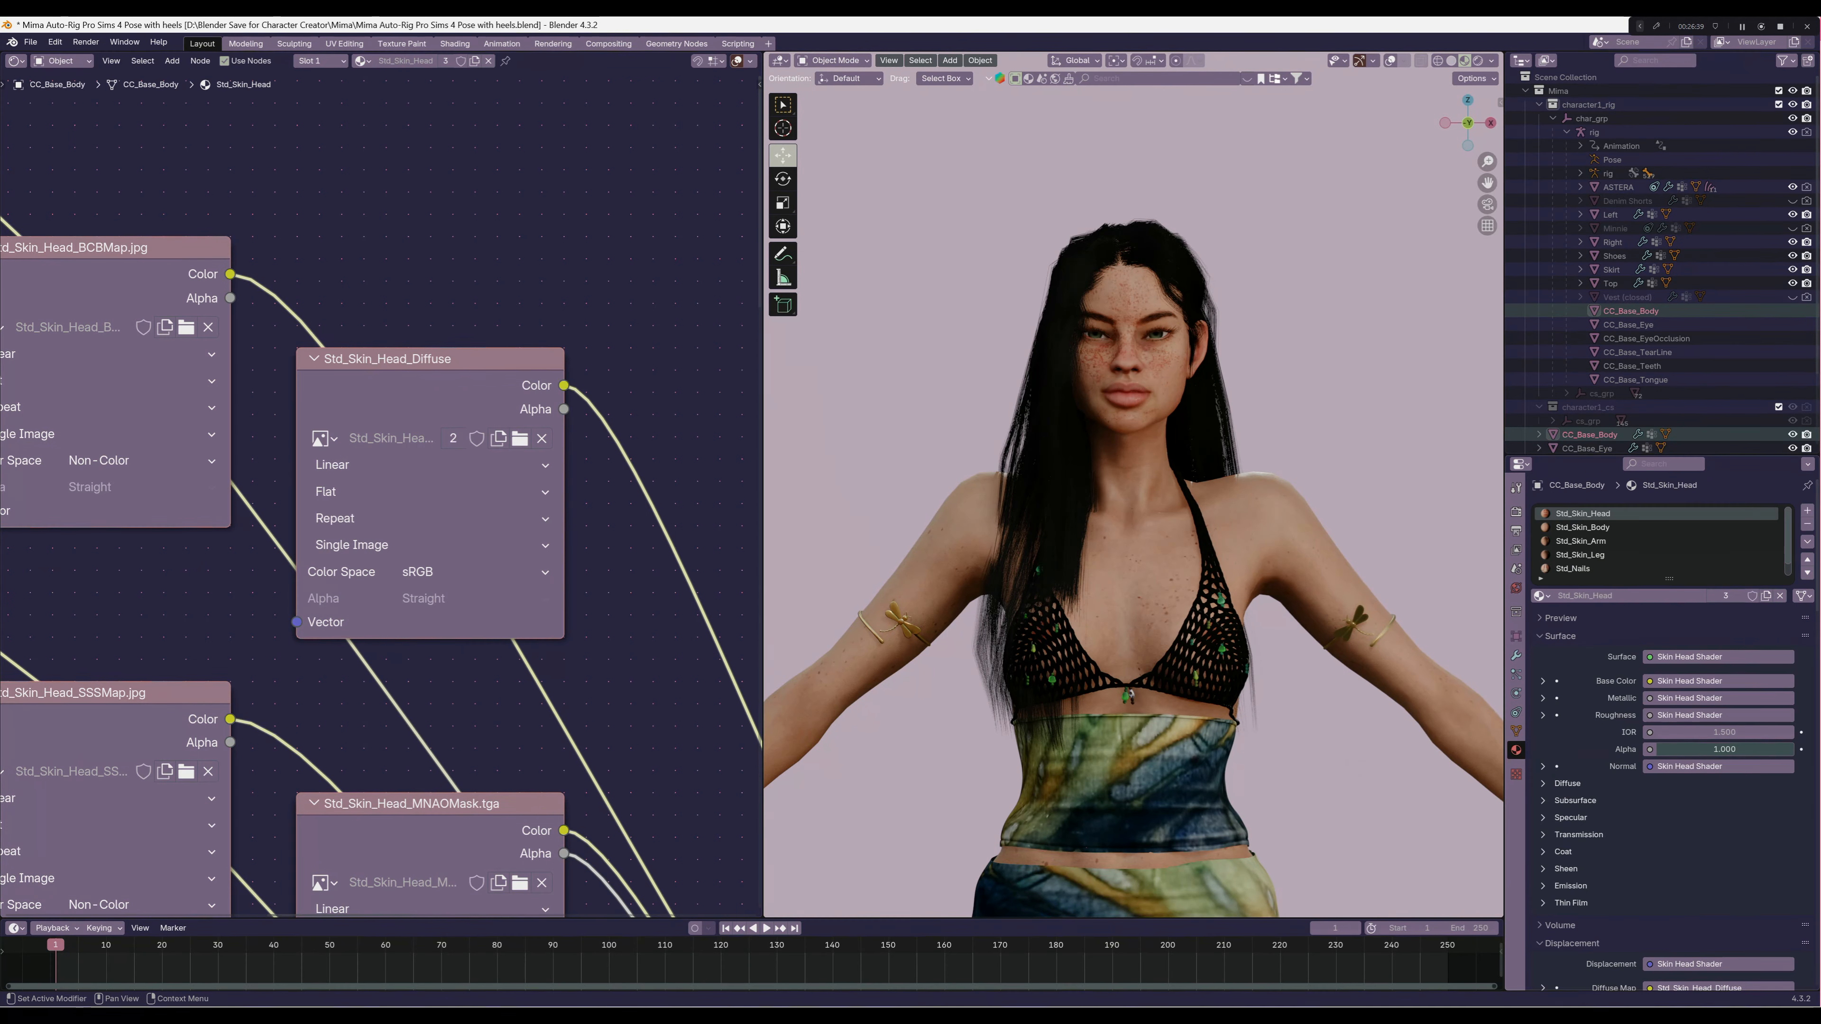
{"action": "left_click", "coordinate": [1588, 528]}
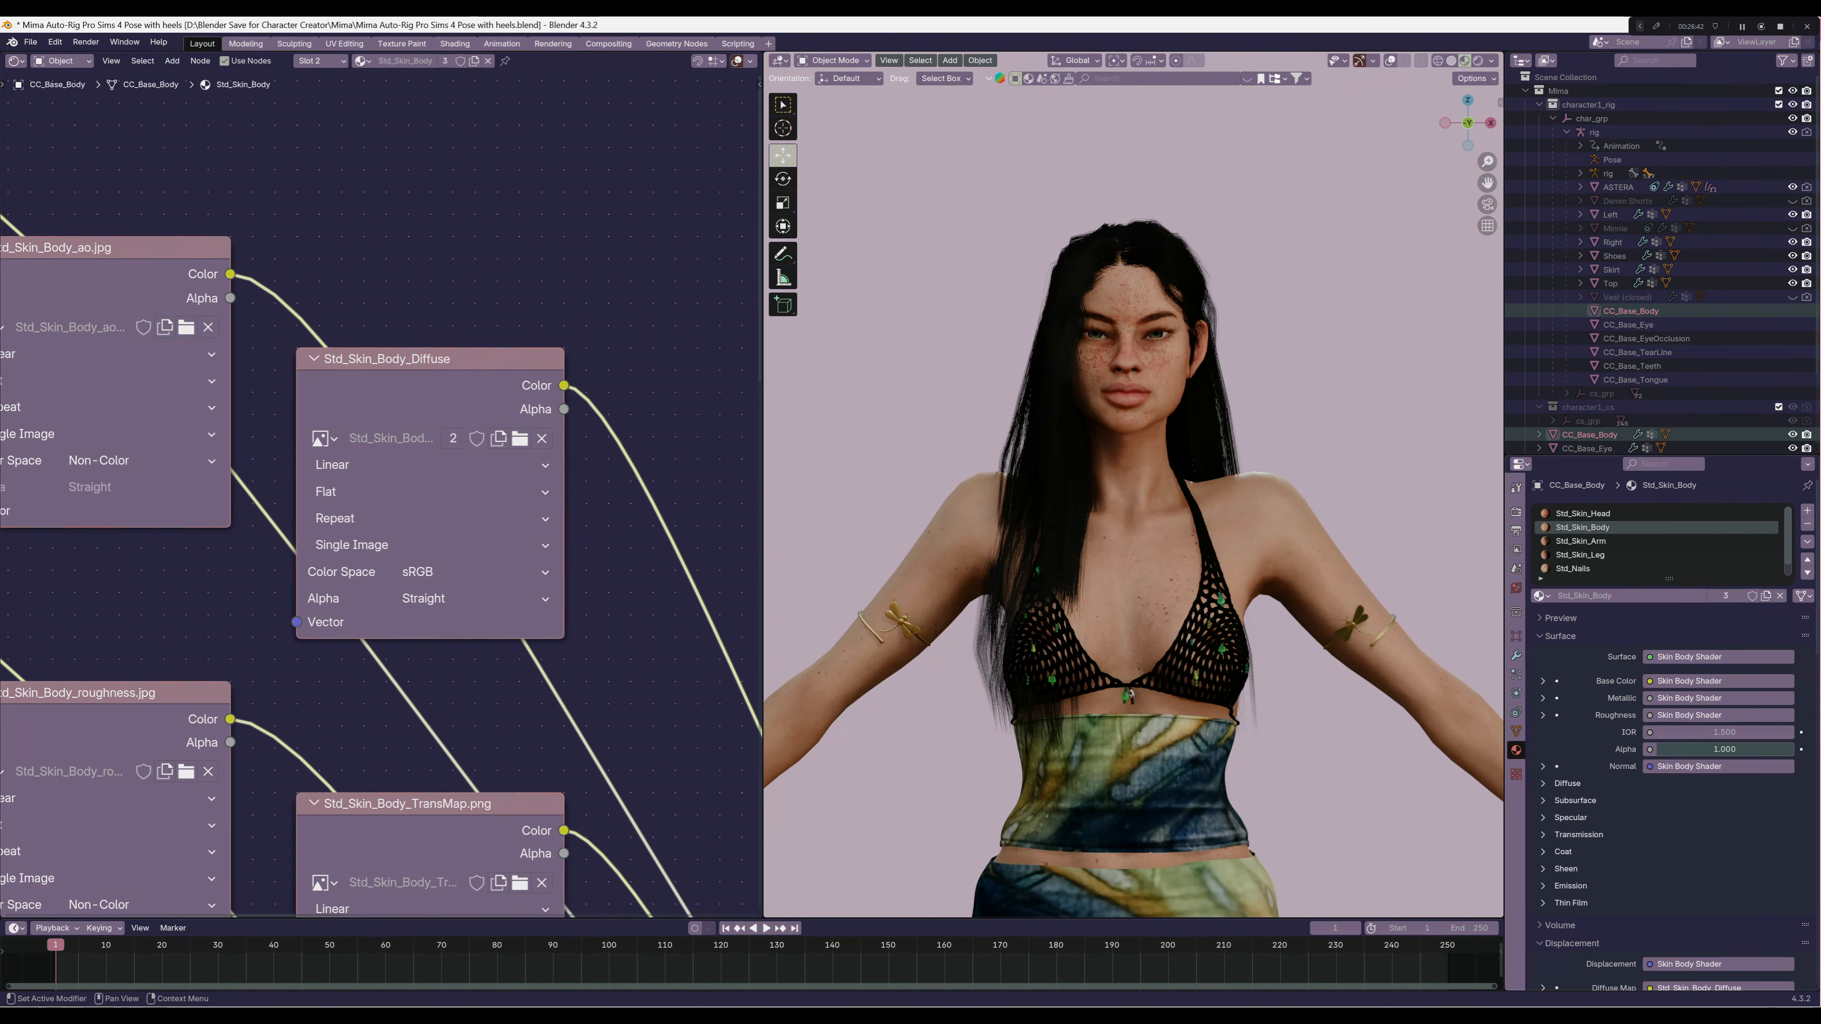
{"action": "left_click", "coordinate": [1584, 542]}
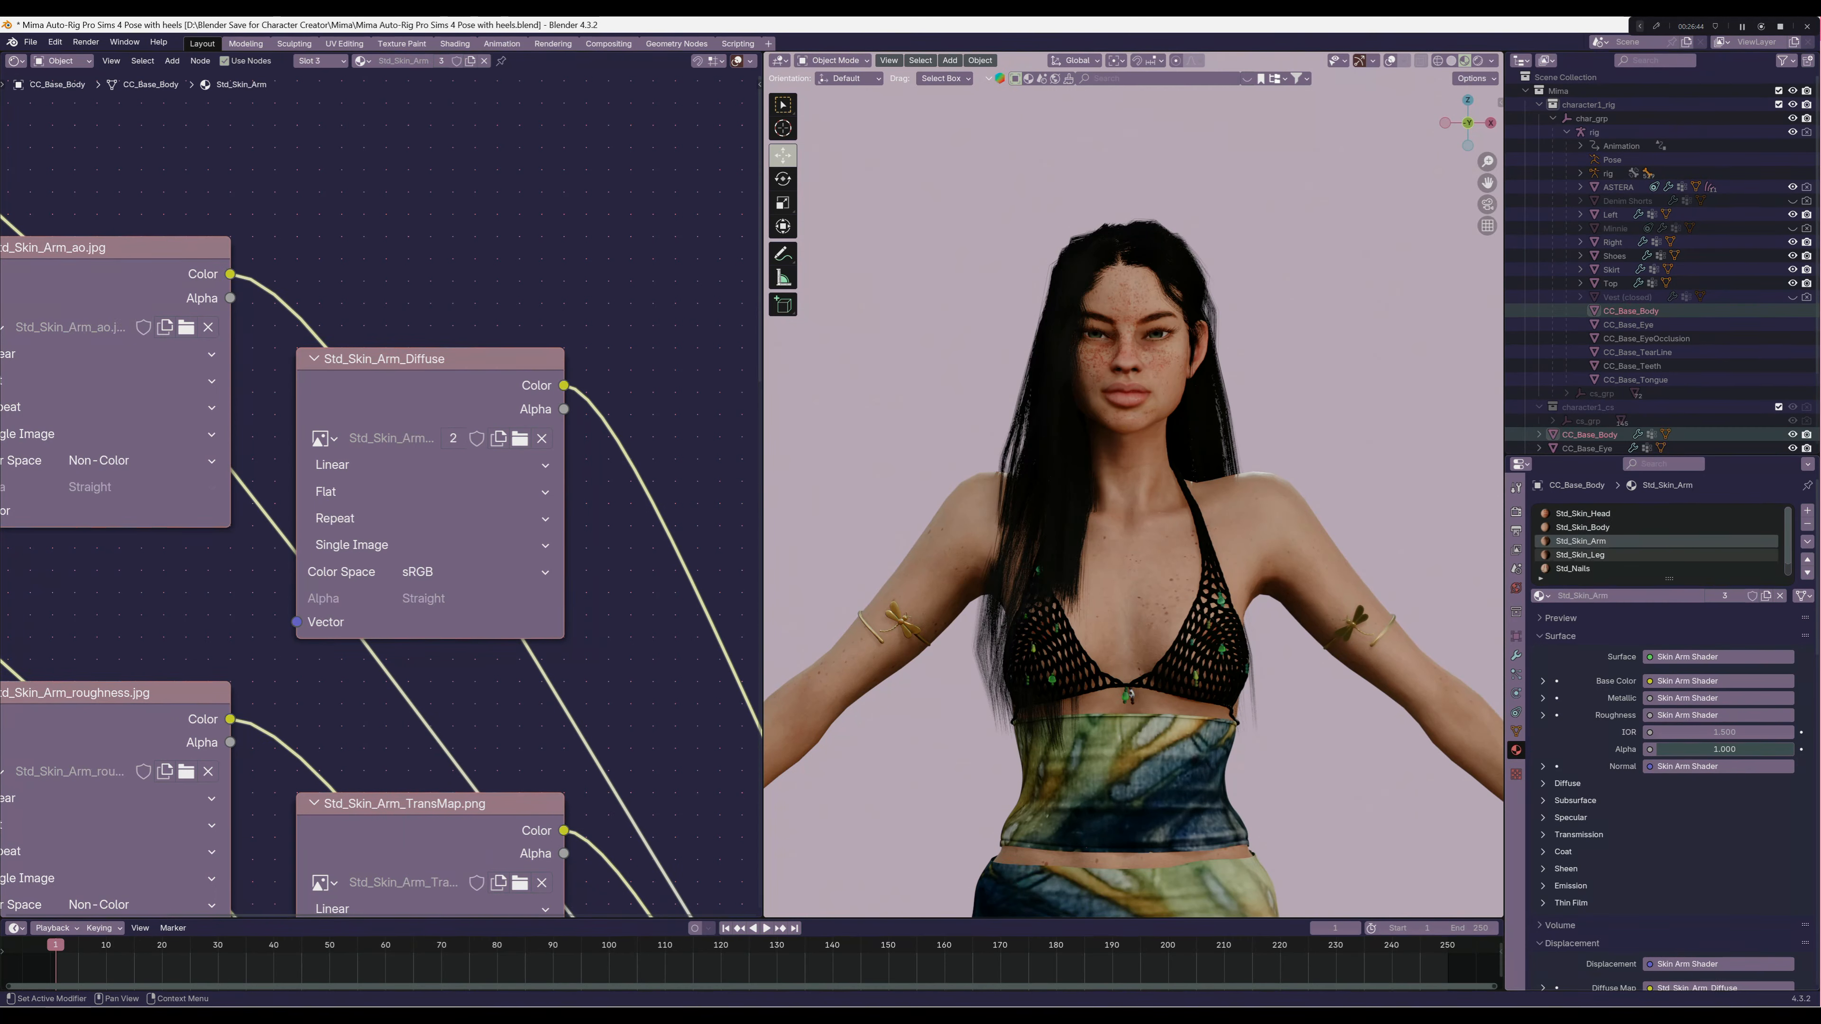
{"action": "left_click", "coordinate": [1583, 556]}
{"action": "left_click", "coordinate": [1580, 569]}
{"action": "scroll", "coordinate": [1582, 566], "scroll_direction": "down", "scroll_amount": 1}
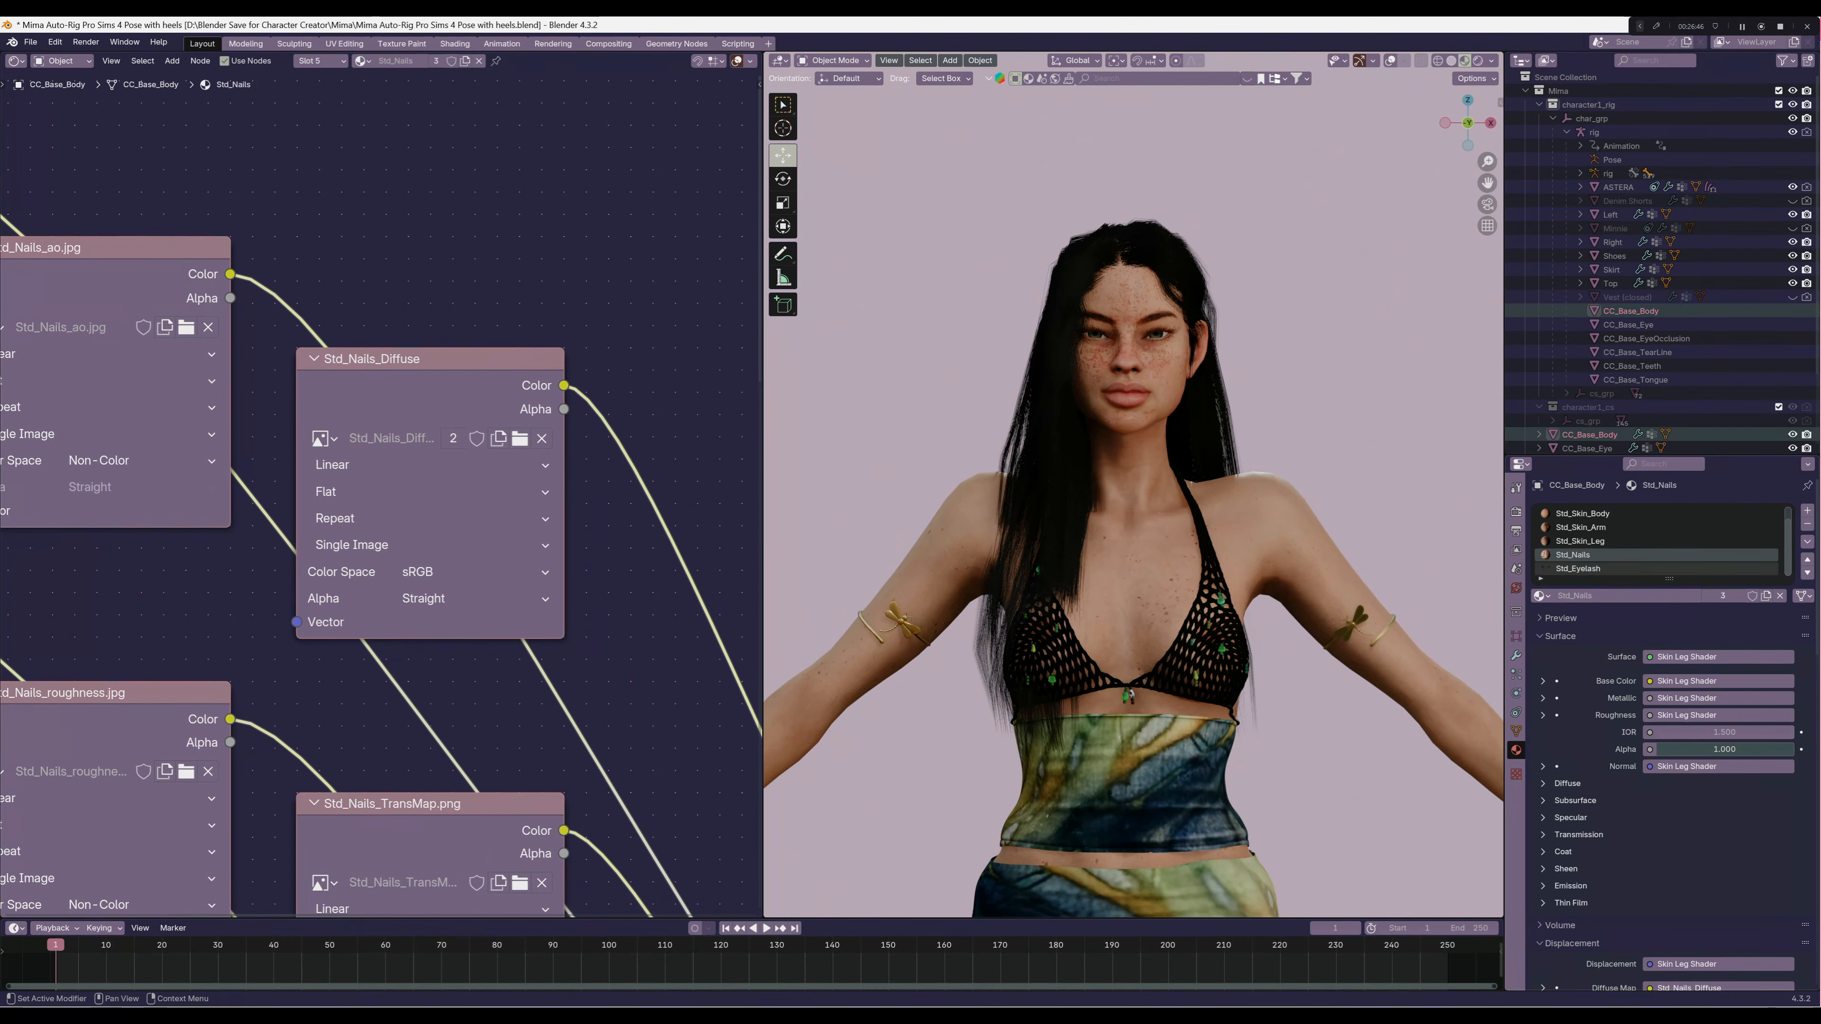
{"action": "left_click", "coordinate": [1582, 568]}
{"action": "scroll", "coordinate": [1582, 557], "scroll_direction": "up", "scroll_amount": 1}
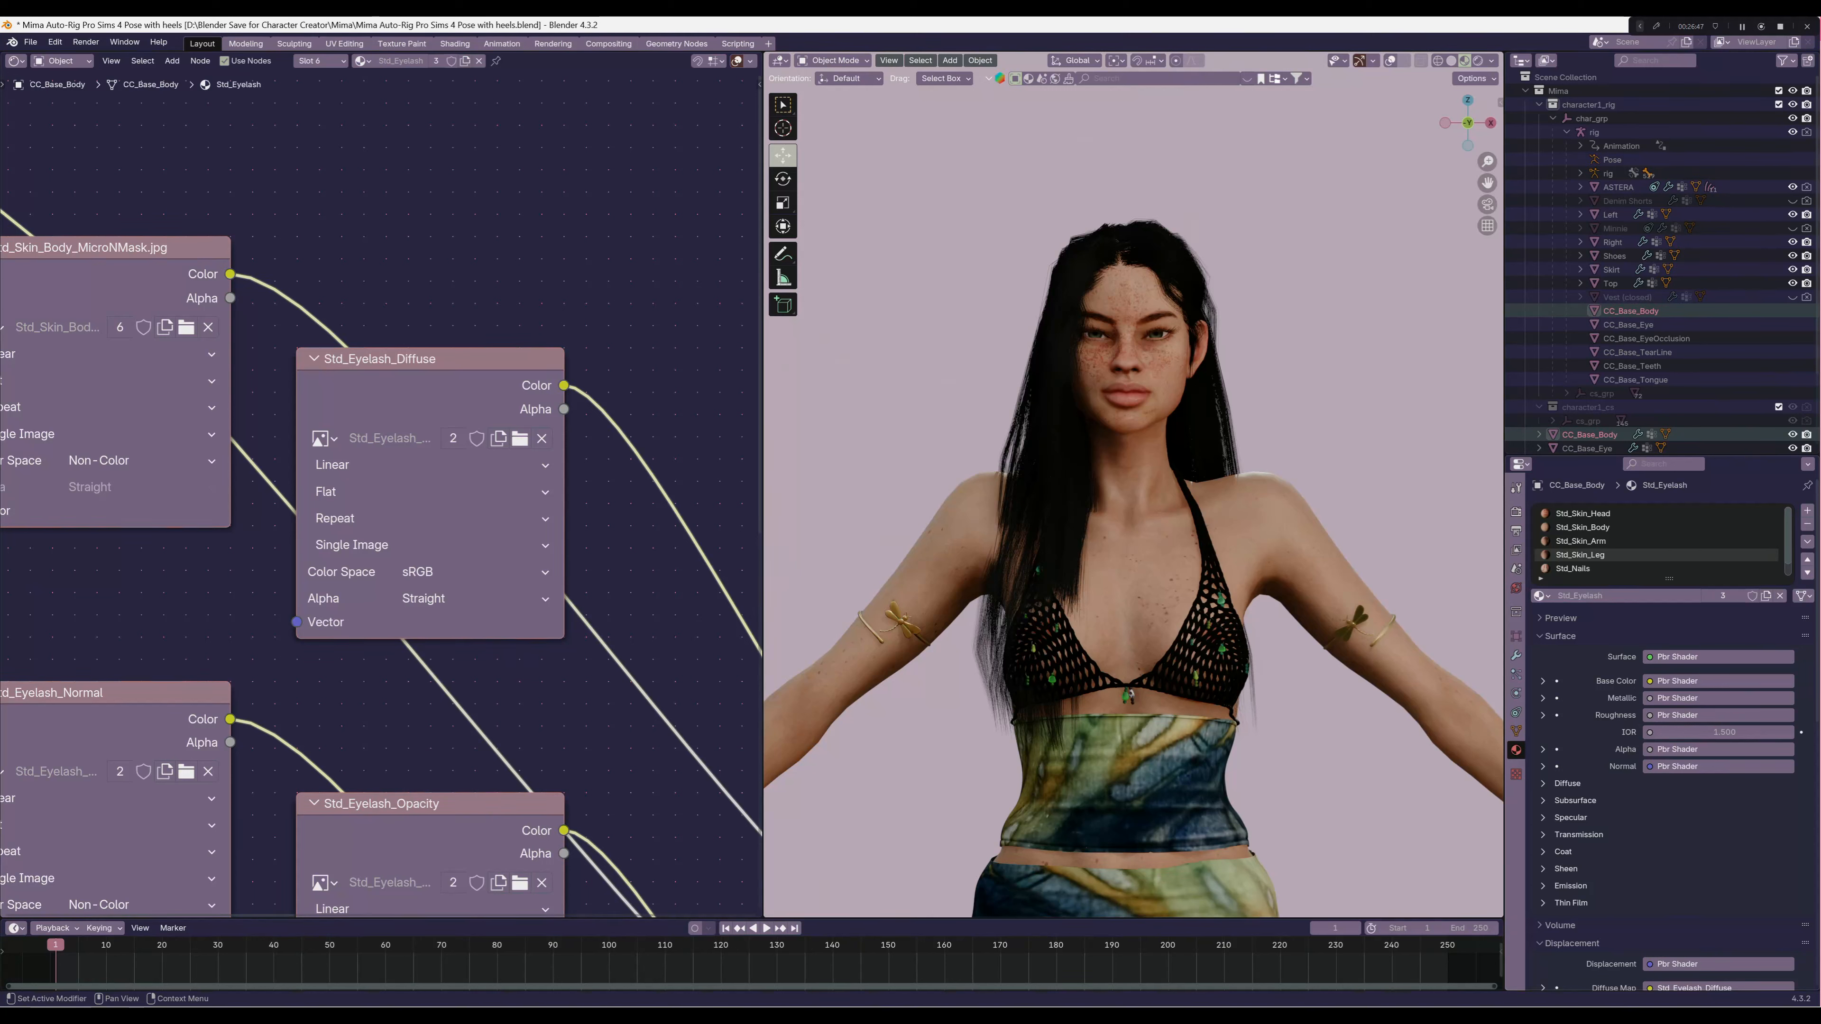
{"action": "left_click", "coordinate": [1583, 514]}
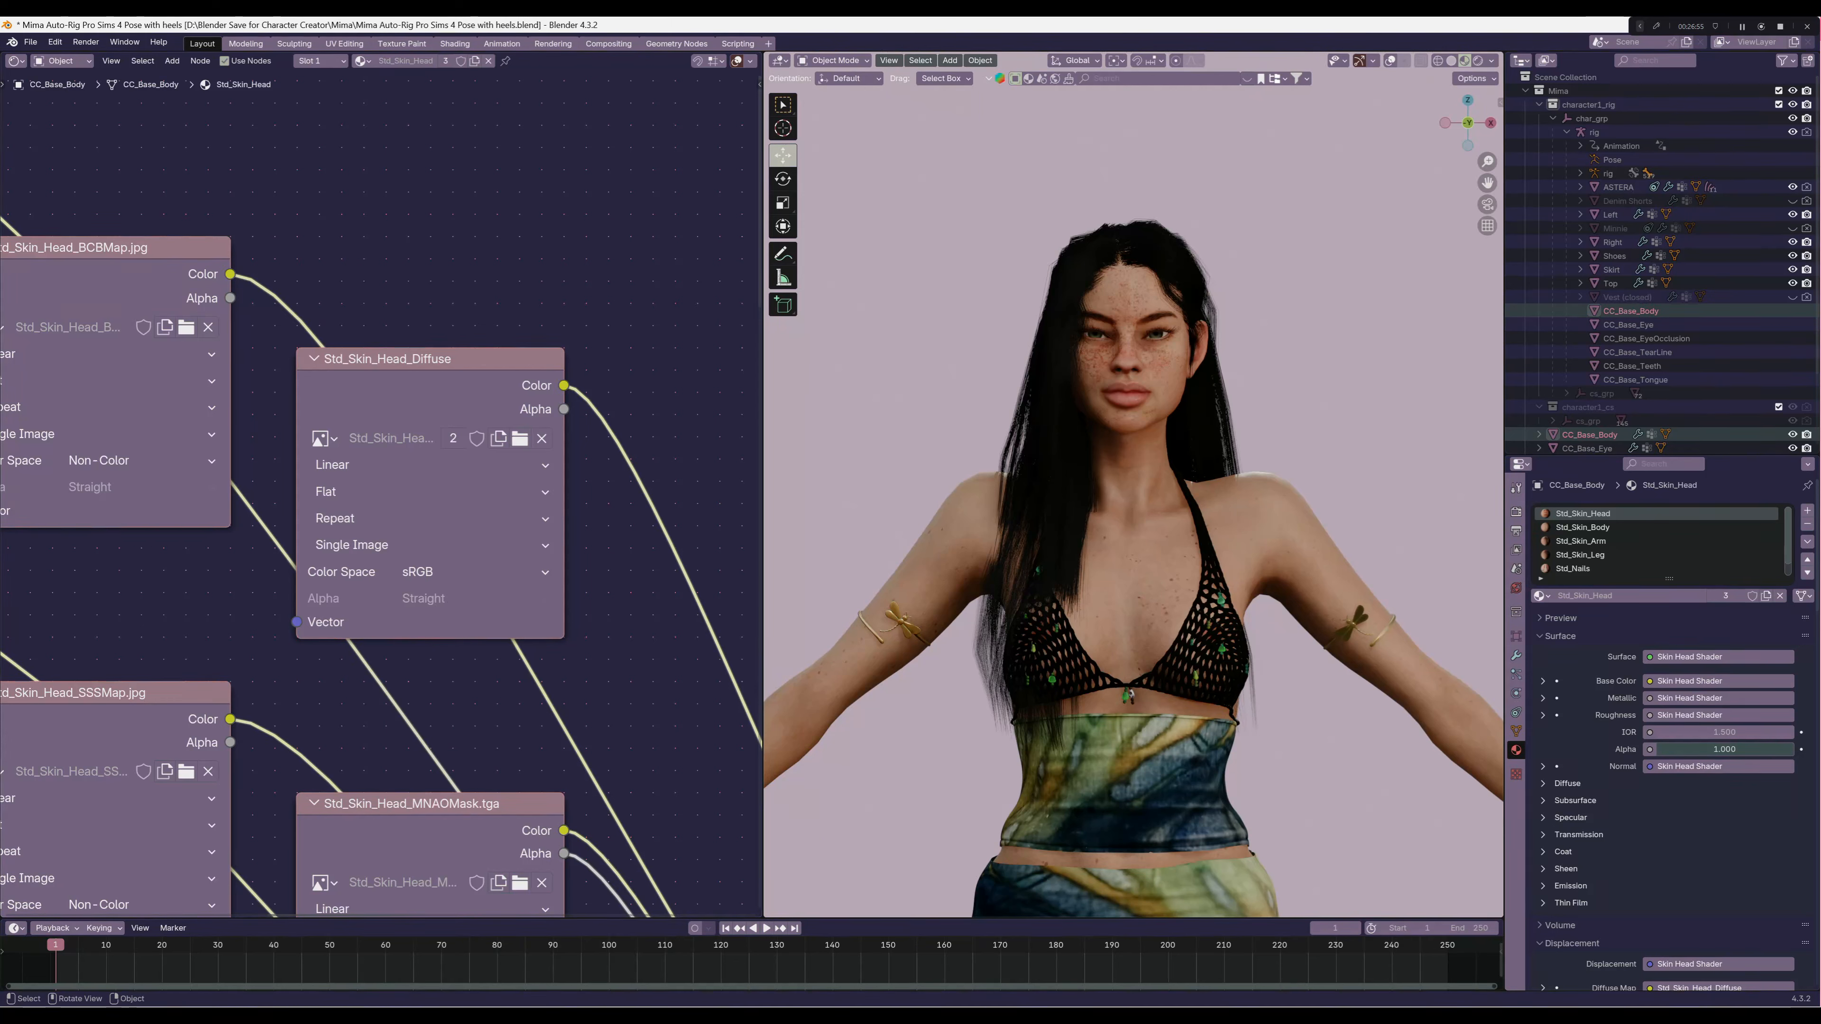
Examine the dressed character from the side and front, up close and at nearly full length
{"action": "middle_click_drag", "start_coordinate": [1176, 503], "coordinate": [1054, 520]}
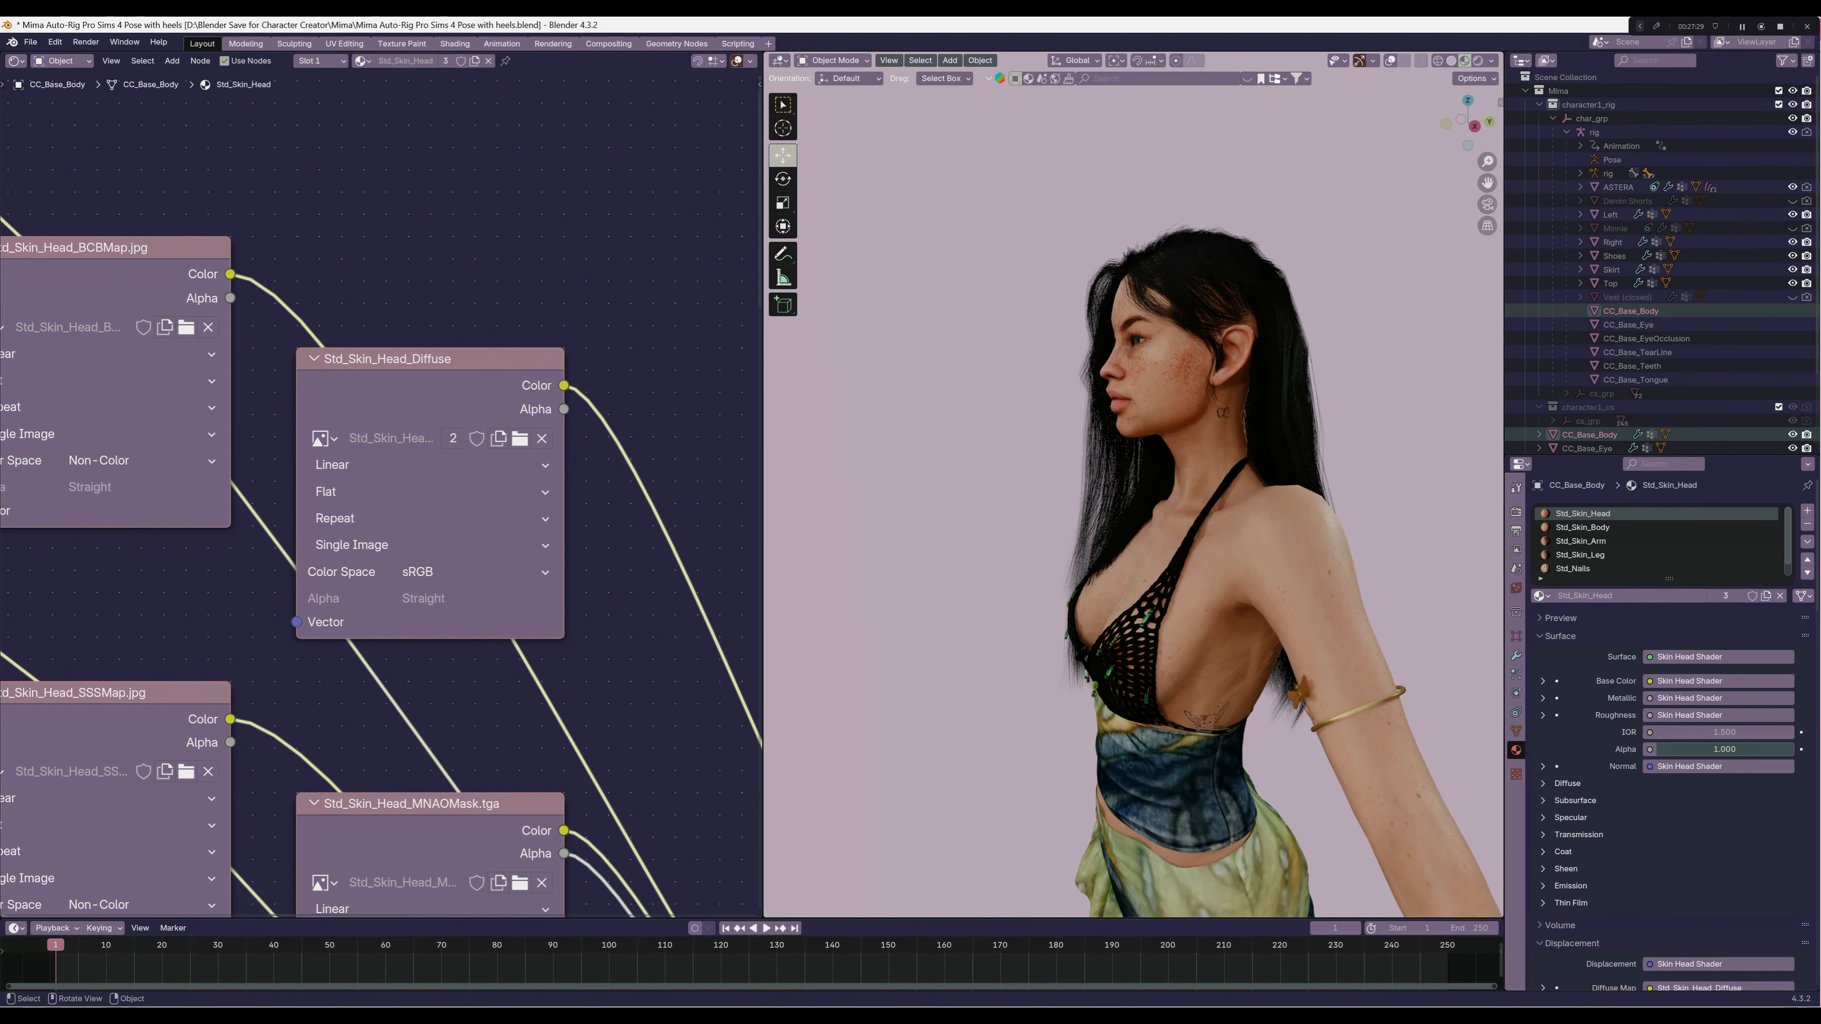
{"action": "middle_click_drag", "start_coordinate": [1004, 459], "coordinate": [982, 375]}
{"action": "scroll", "coordinate": [1097, 502], "scroll_direction": "up", "scroll_amount": 6}
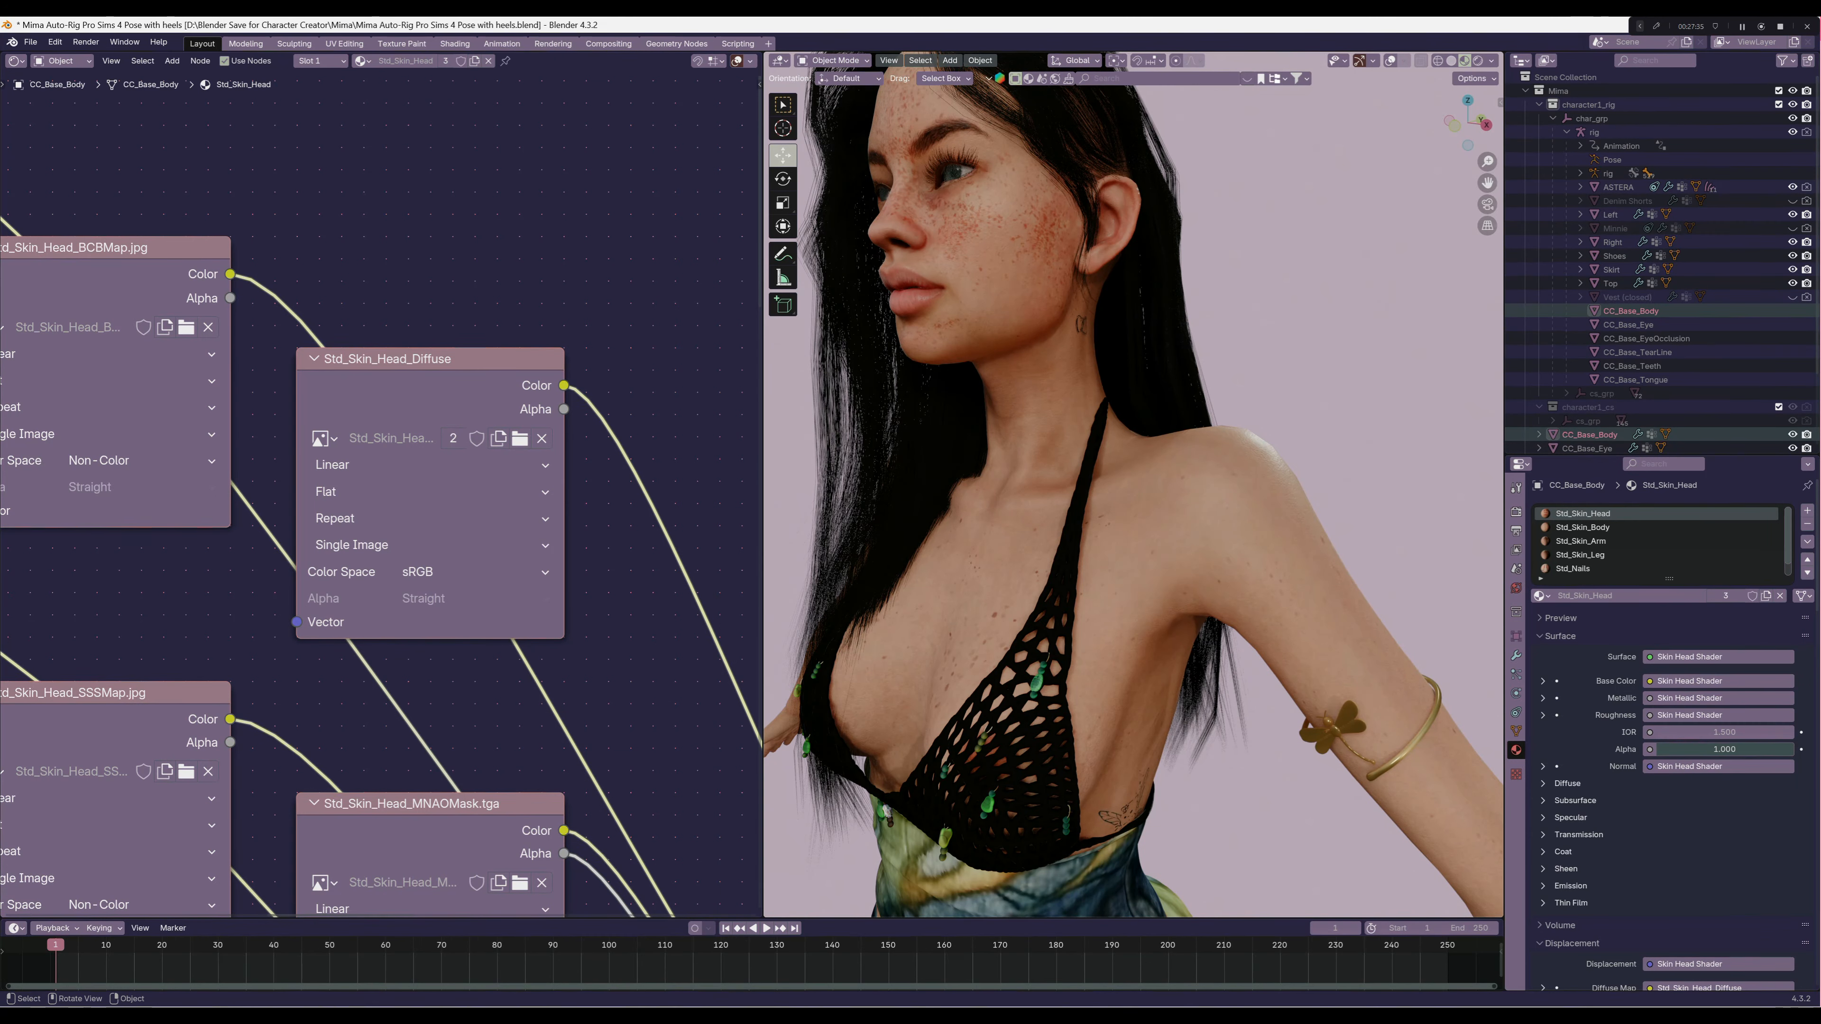
{"action": "middle_click_drag", "start_coordinate": [1061, 459], "coordinate": [1094, 459]}
{"action": "scroll", "coordinate": [1095, 459], "scroll_direction": "down", "scroll_amount": 2}
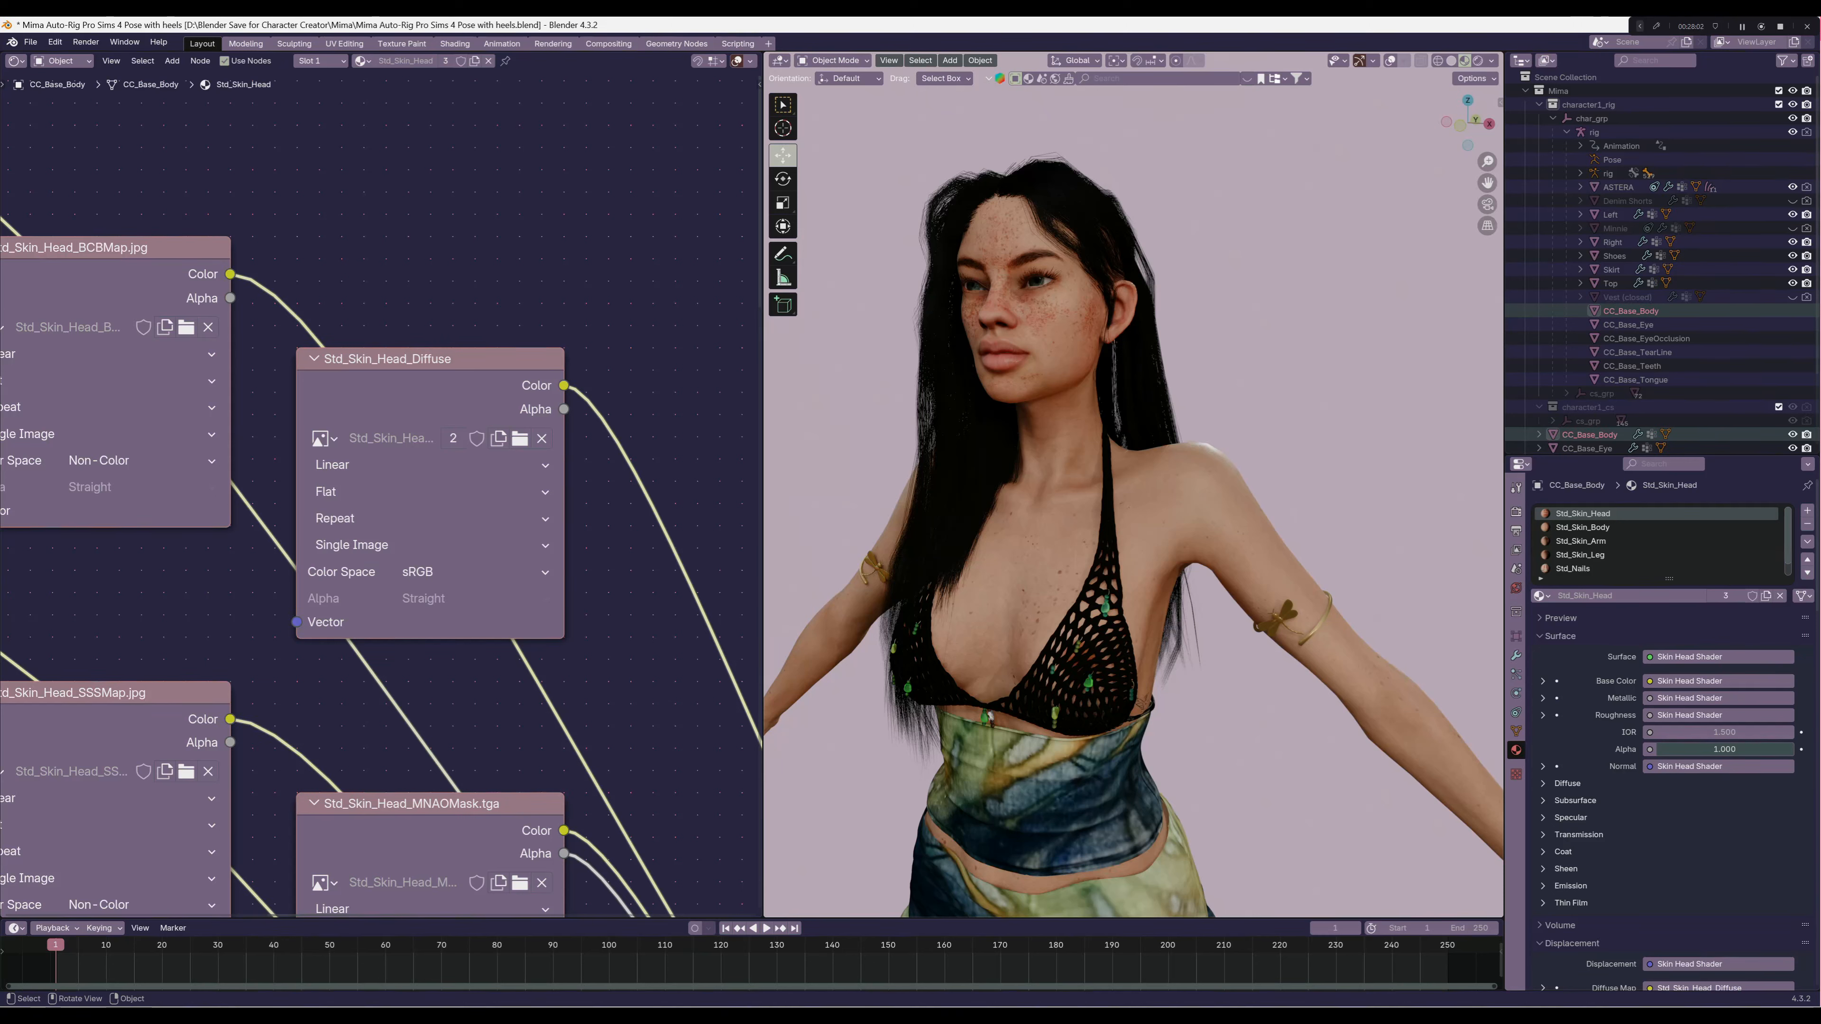
{"action": "scroll", "coordinate": [1133, 486], "scroll_direction": "down", "scroll_amount": 5}
{"action": "middle_click_drag", "start_coordinate": [1133, 486], "coordinate": [1046, 504]}
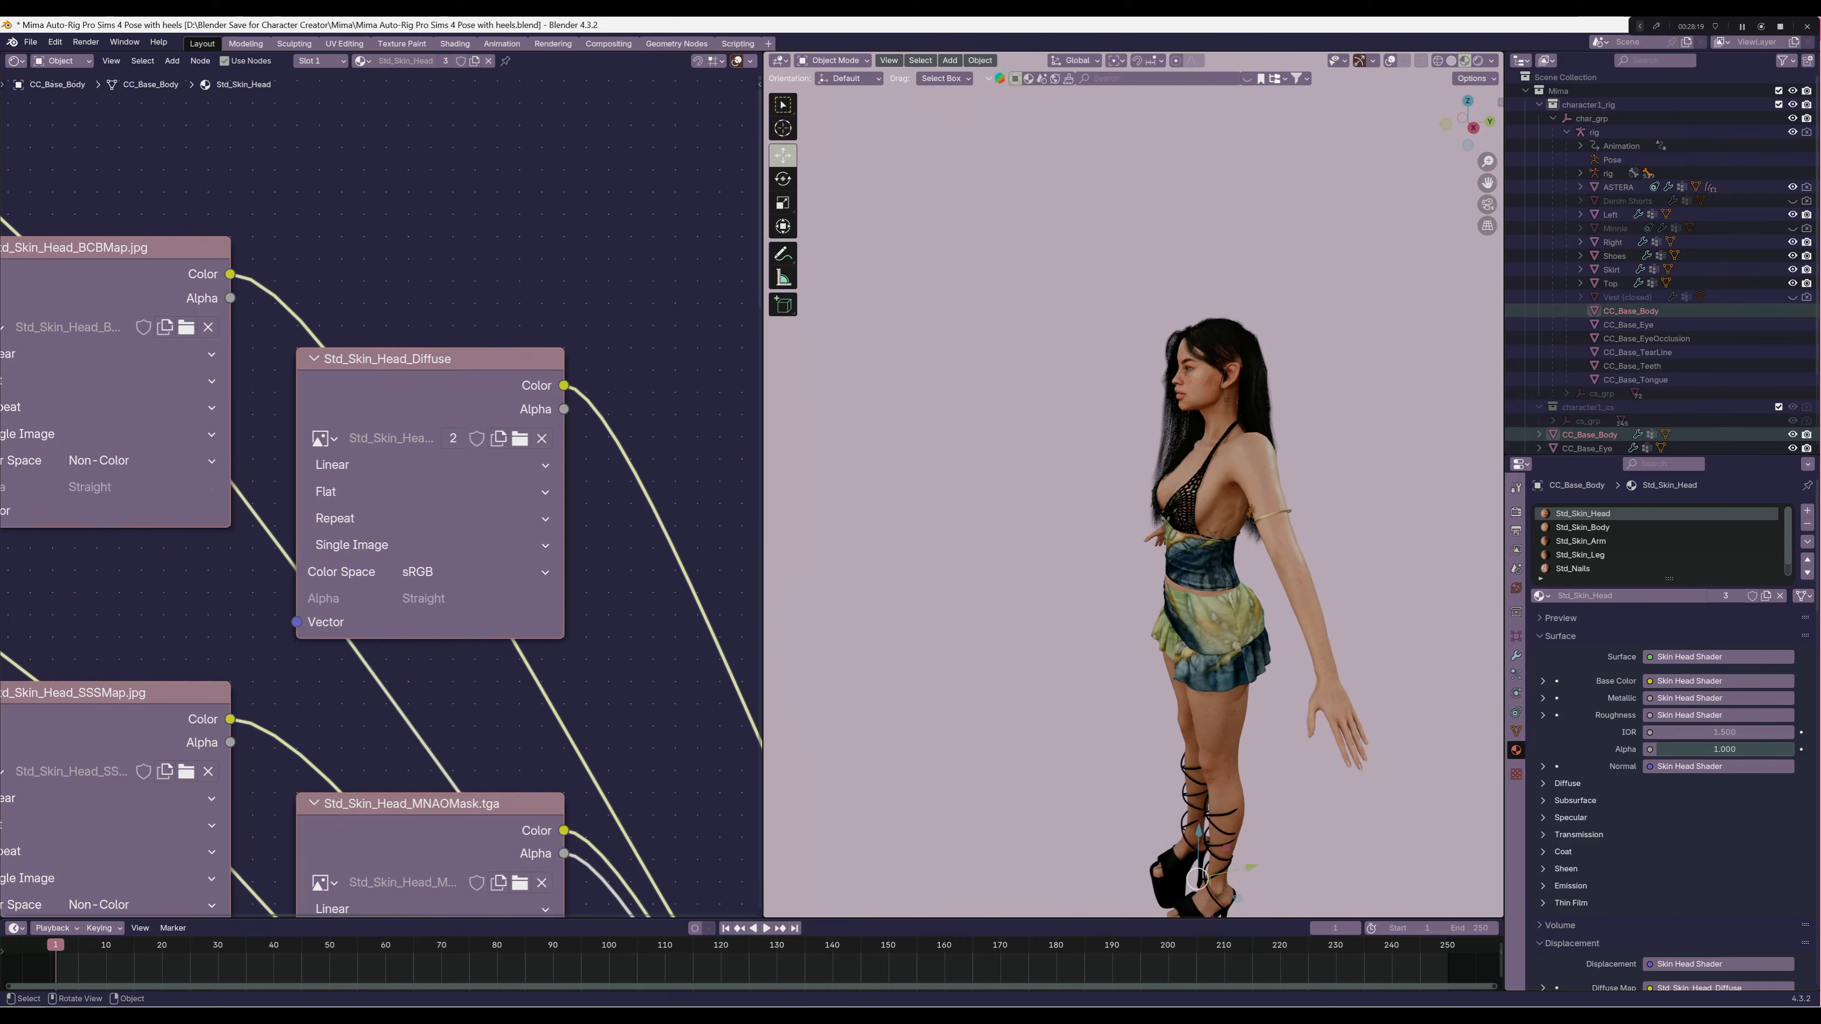
{"action": "key", "text": "KP_1"}
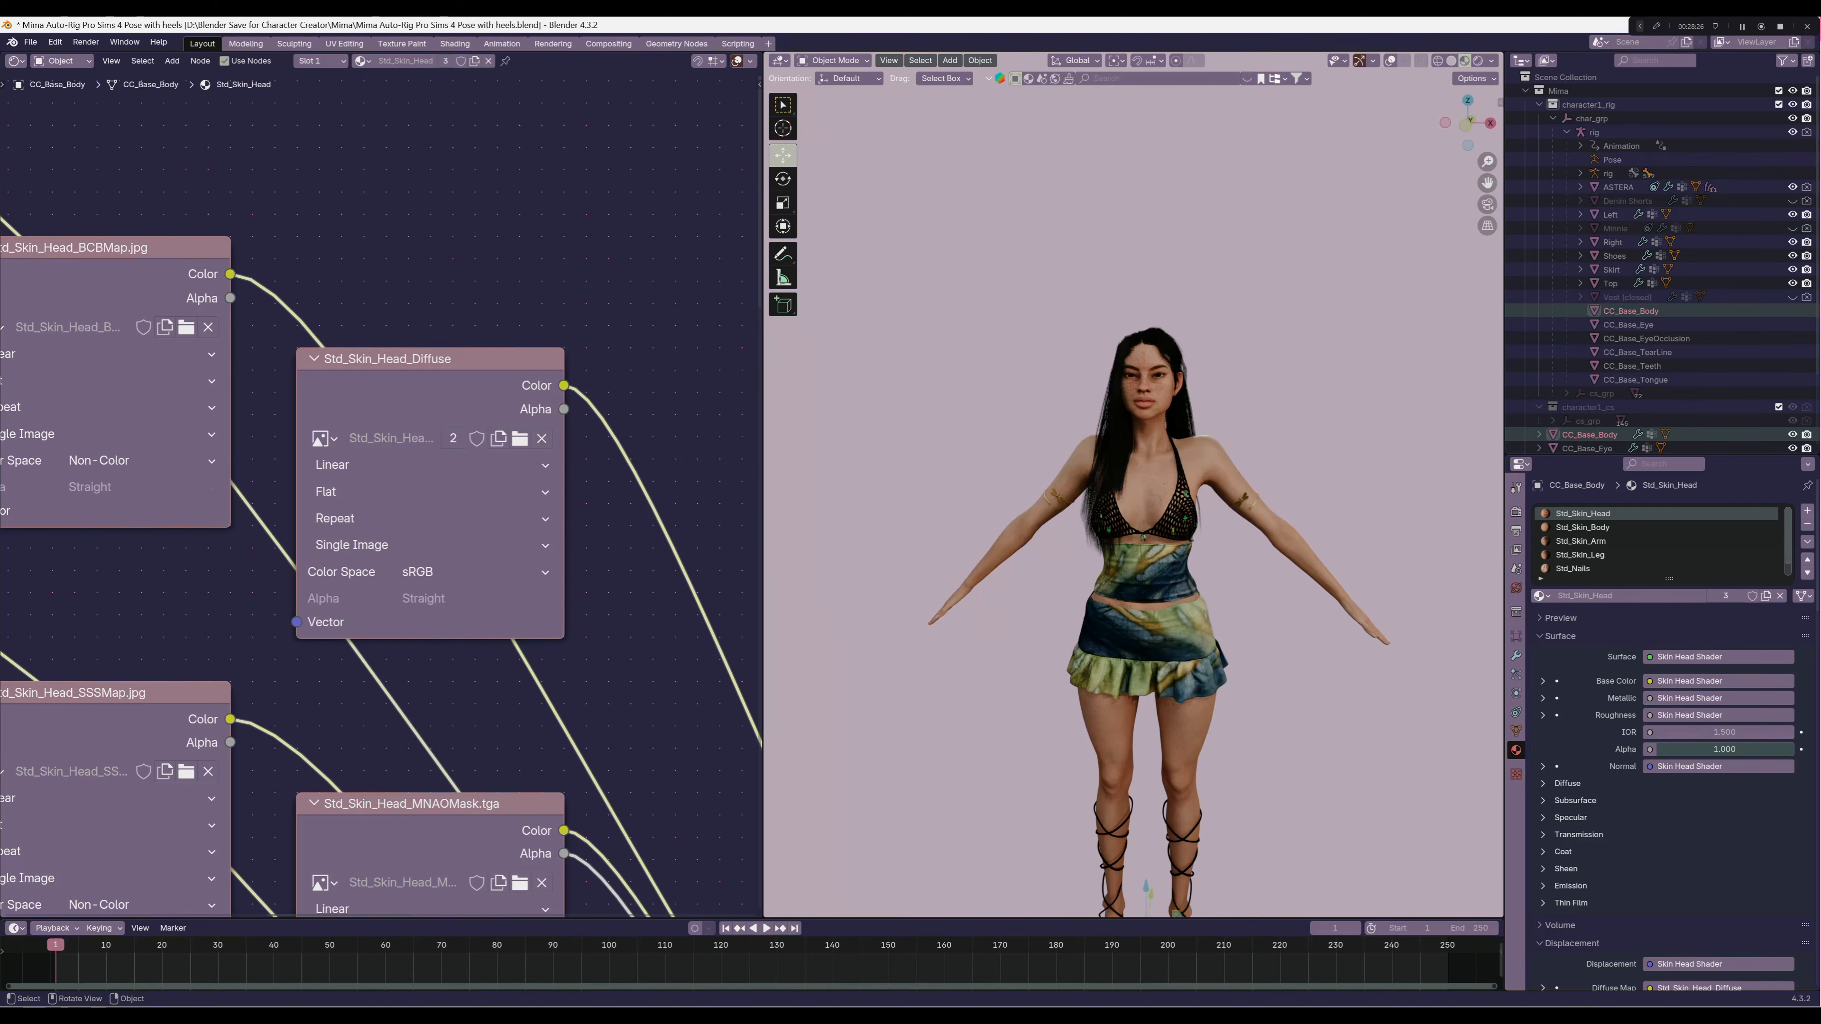
{"action": "middle_click_drag", "start_coordinate": [1176, 502], "coordinate": [1061, 509]}
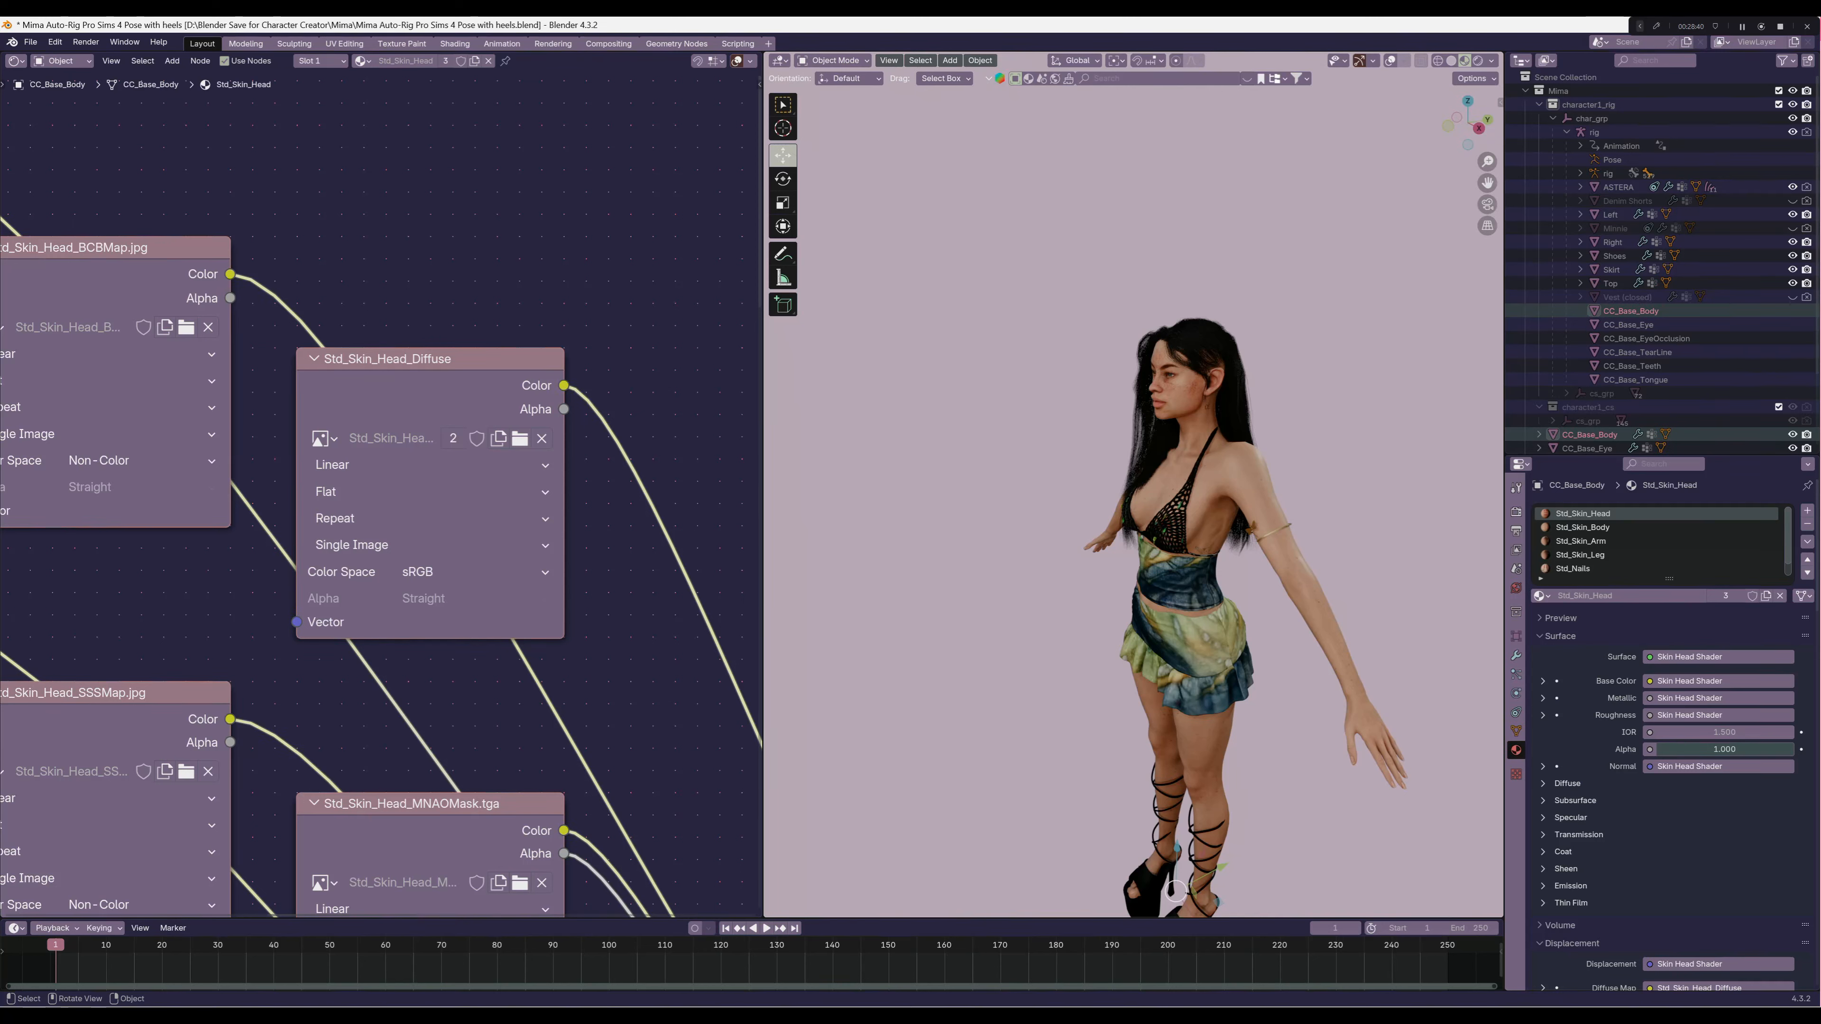
{"action": "middle_click_drag", "start_coordinate": [1119, 546], "coordinate": [1241, 543]}
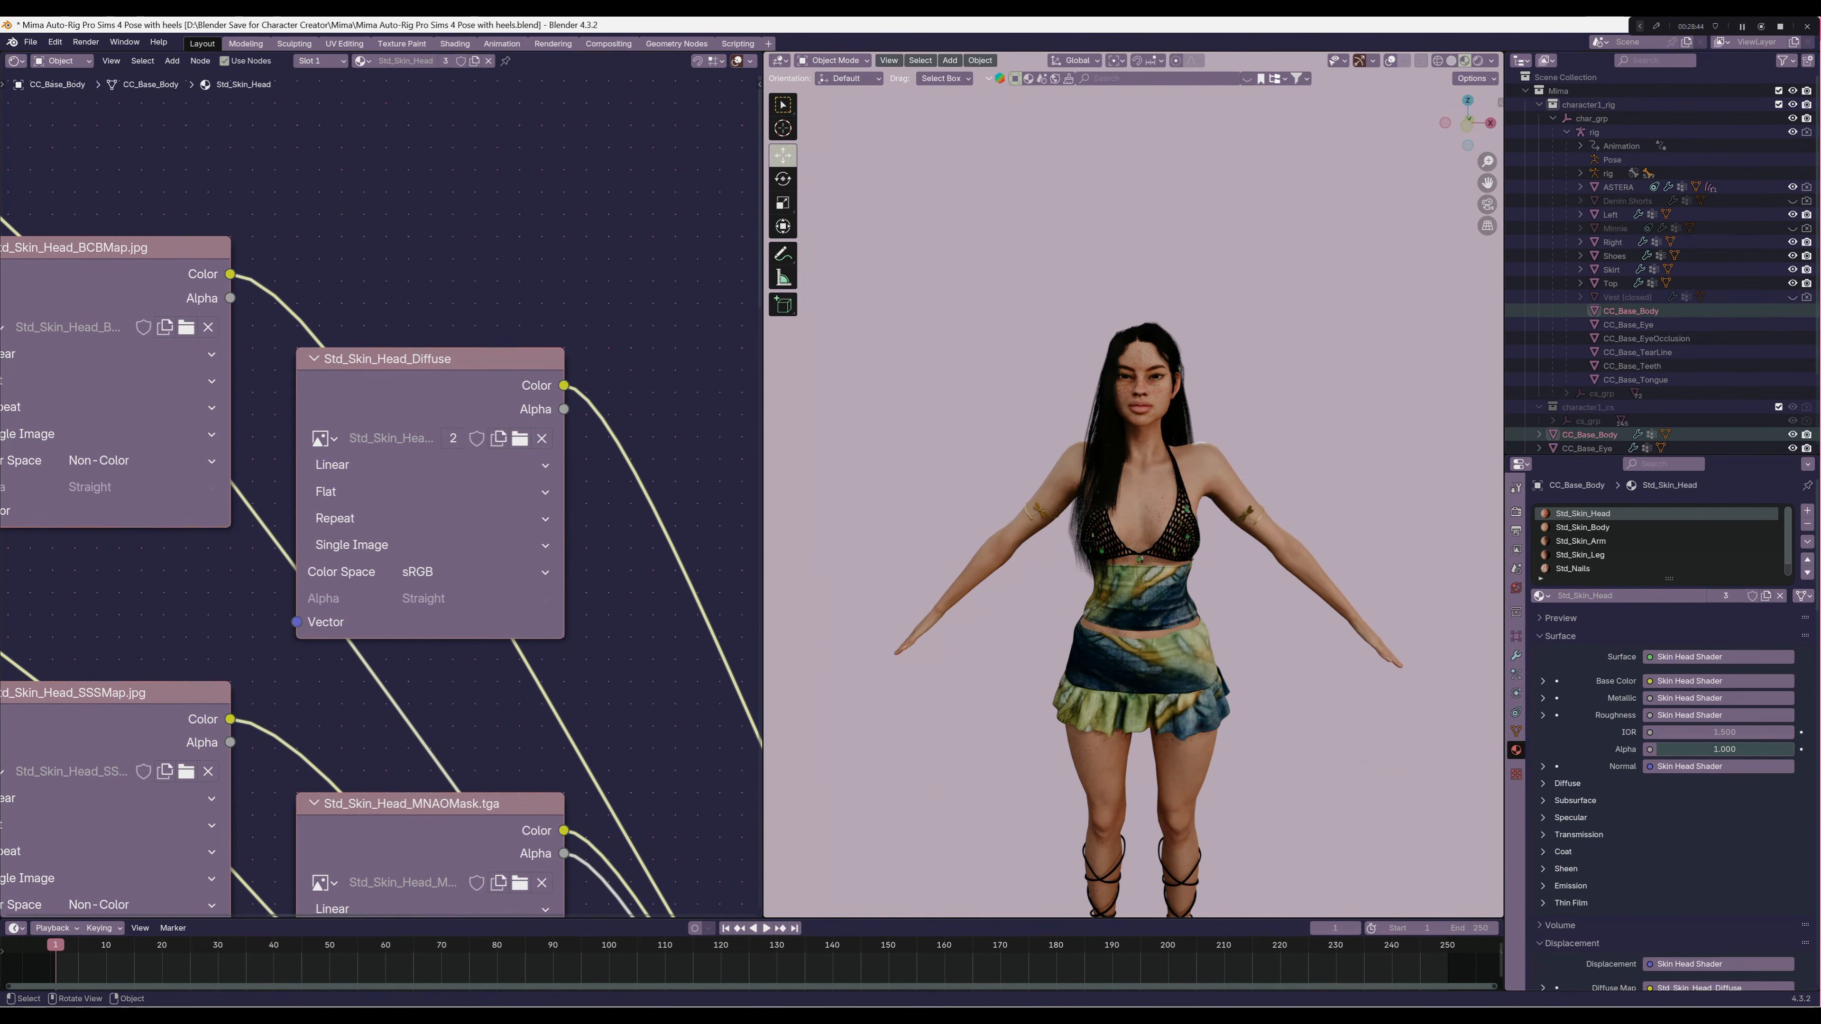